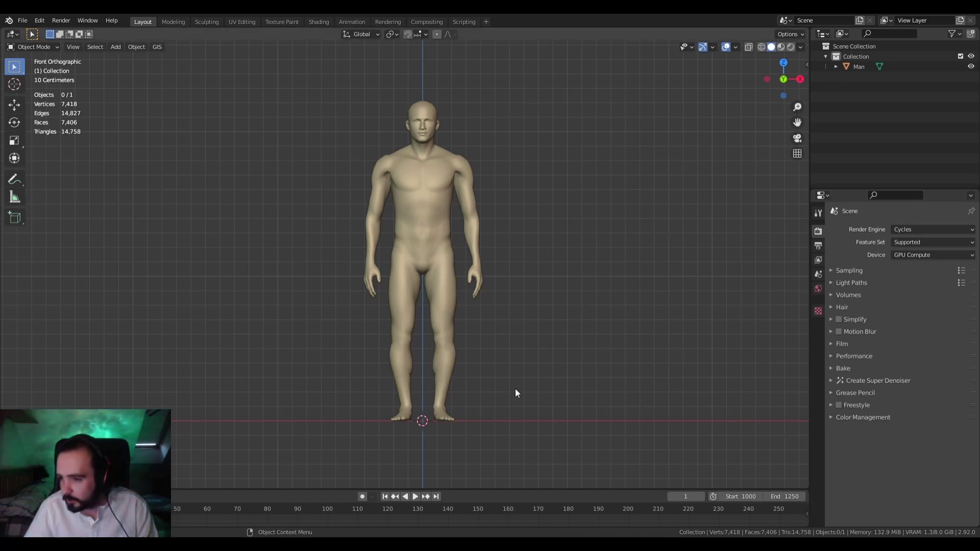
# Examine the Man character model from the front and from several angles
pyautogui.scroll(3, 421, 328)
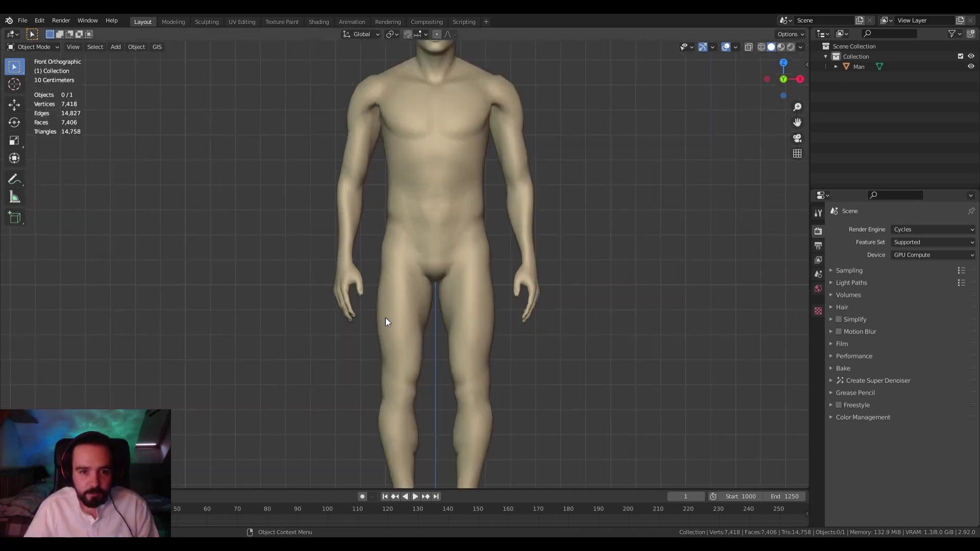
pyautogui.scroll(-4, 385, 323)
pyautogui.scroll(2, 466, 341)
pyautogui.scroll(-3, 459, 332)
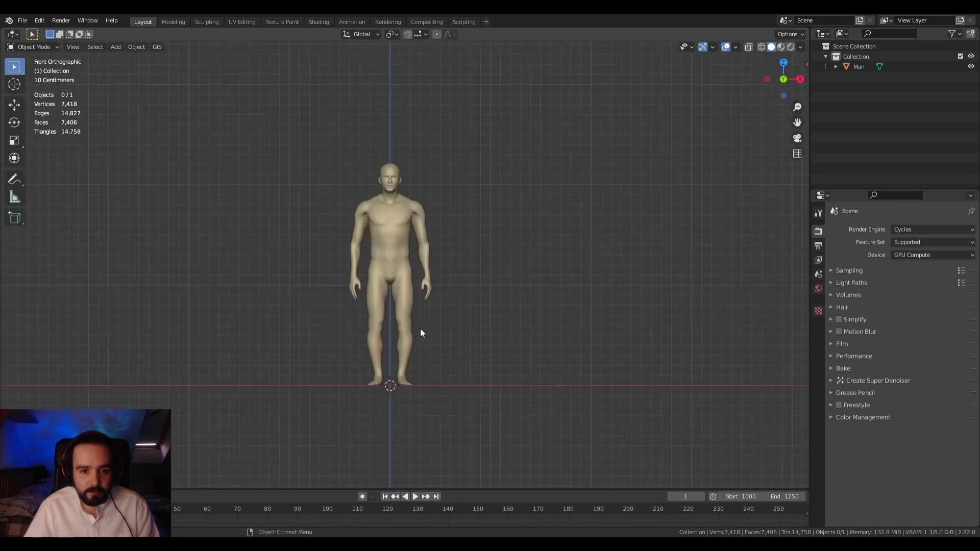
pyautogui.moveTo(420, 329); pyautogui.dragTo(509, 331, button='middle')
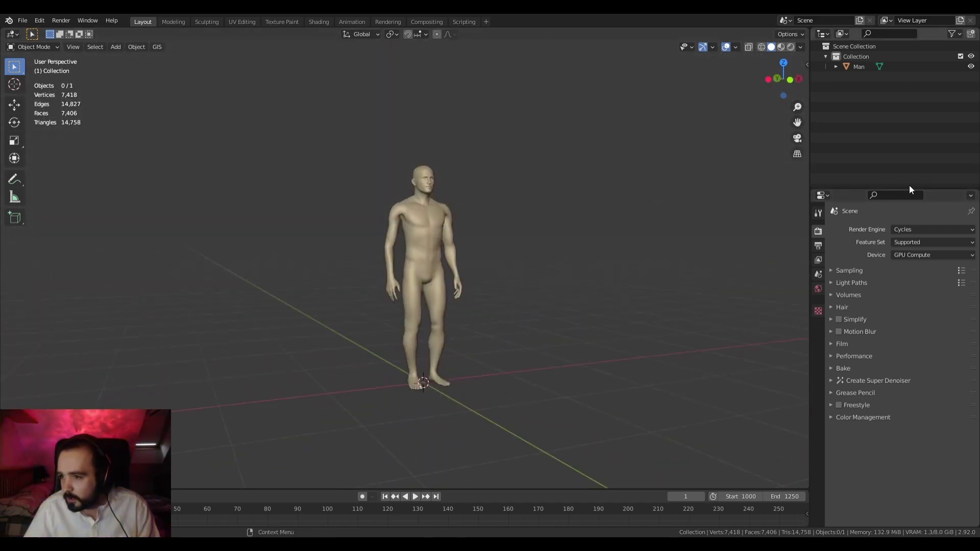
pyautogui.scroll(2, 470, 268)
pyautogui.moveTo(531, 271); pyautogui.dragTo(494, 263, button='middle')
pyautogui.click(440, 216)
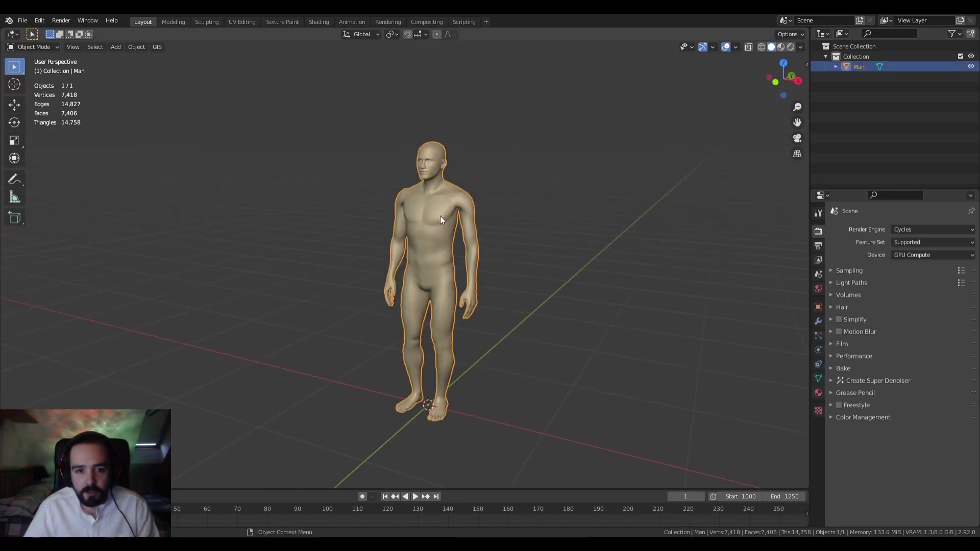
pyautogui.moveTo(440, 216); pyautogui.dragTo(574, 258, button='middle')
pyautogui.scroll(-4, 577, 250)
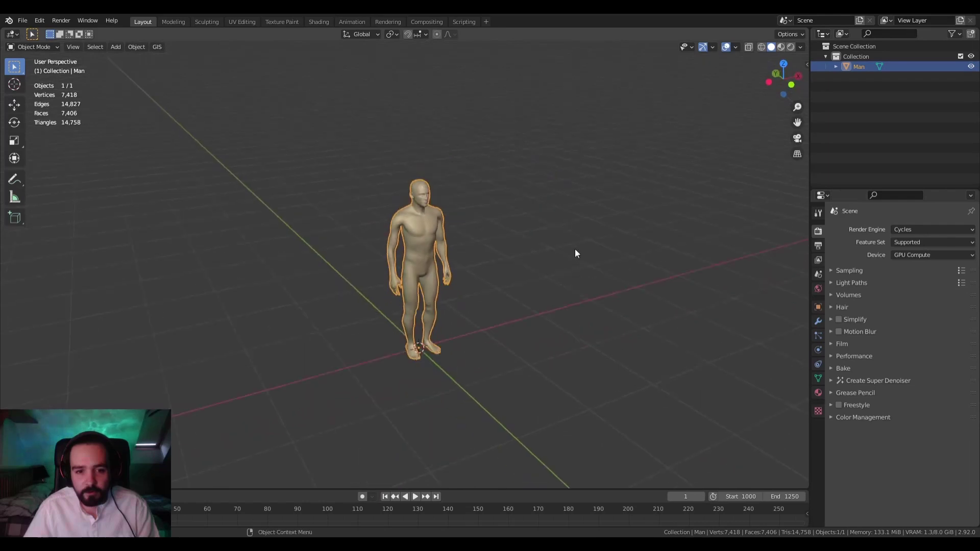
pyautogui.press('KP_1')
pyautogui.scroll(4, 522, 315)
pyautogui.scroll(-2, 513, 316)
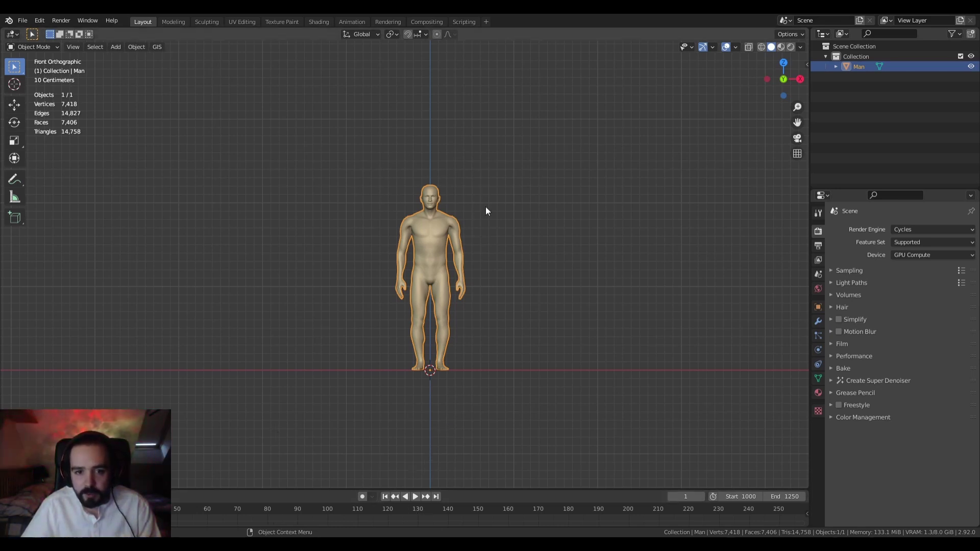
pyautogui.click(477, 172)
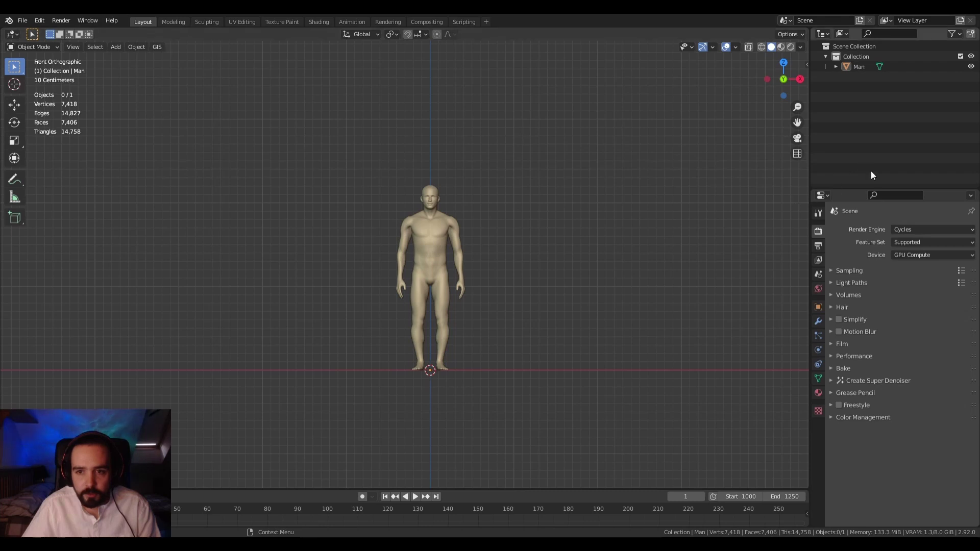
# Open the Alternate Realities v6 stream file, discarding the changes to the current untitled scene
pyautogui.click(22, 21)
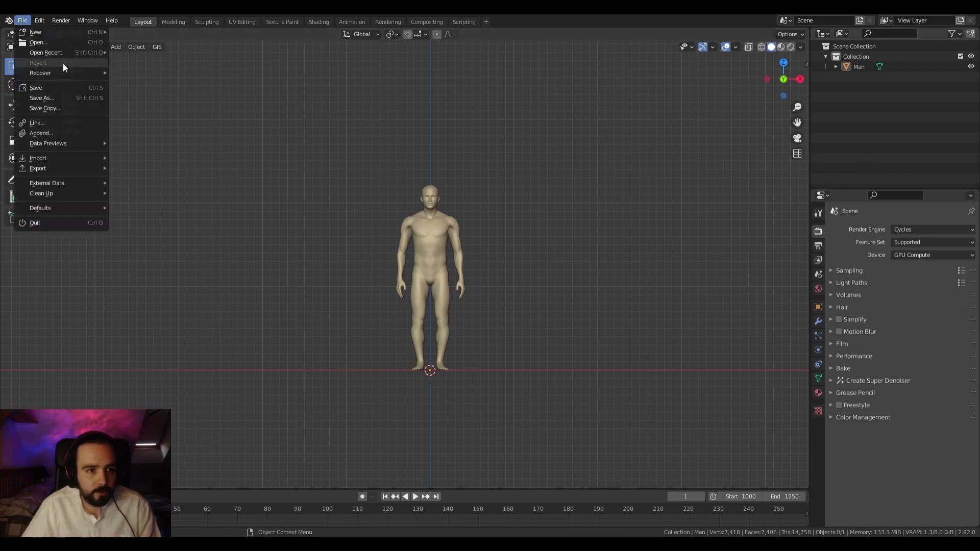
pyautogui.click(23, 20)
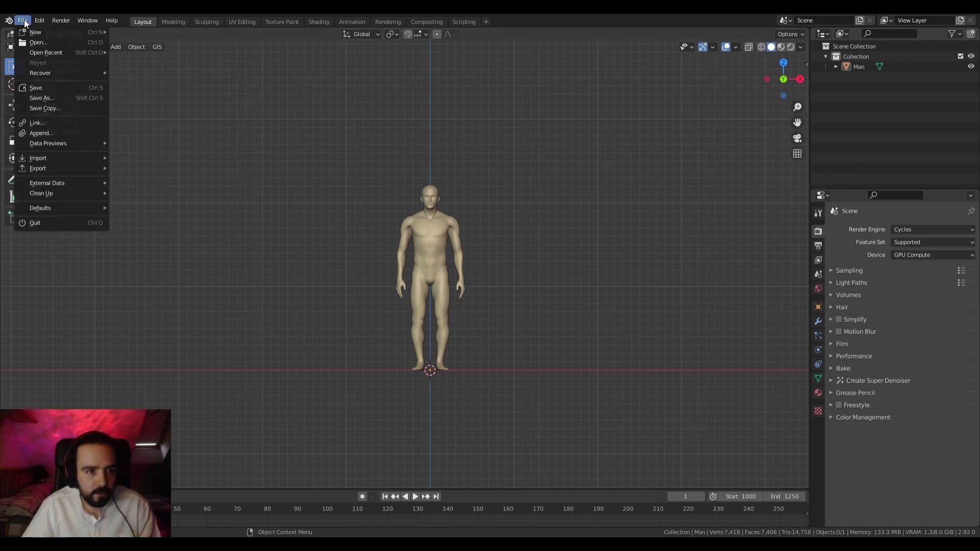
pyautogui.click(41, 42)
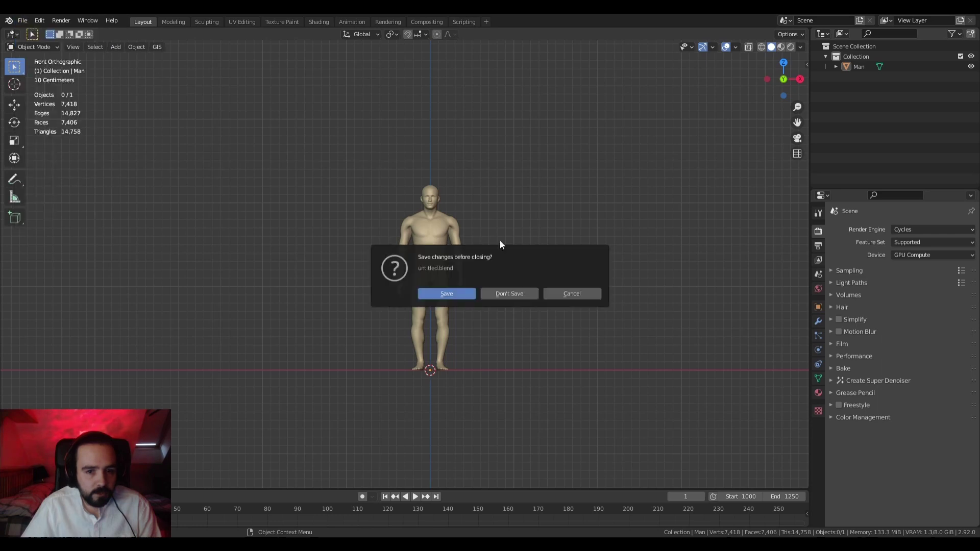
pyautogui.click(511, 294)
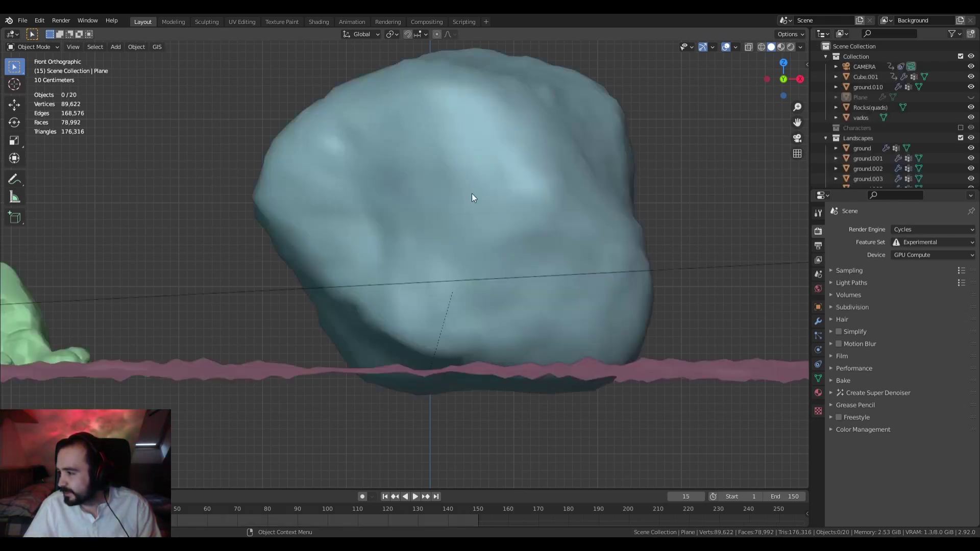
# Examine the large boulder and the landscape of rock formations surrounding it
pyautogui.scroll(3, 438, 280)
pyautogui.scroll(-5, 438, 280)
pyautogui.scroll(1, 438, 279)
pyautogui.scroll(-1, 438, 279)
pyautogui.scroll(2, 438, 279)
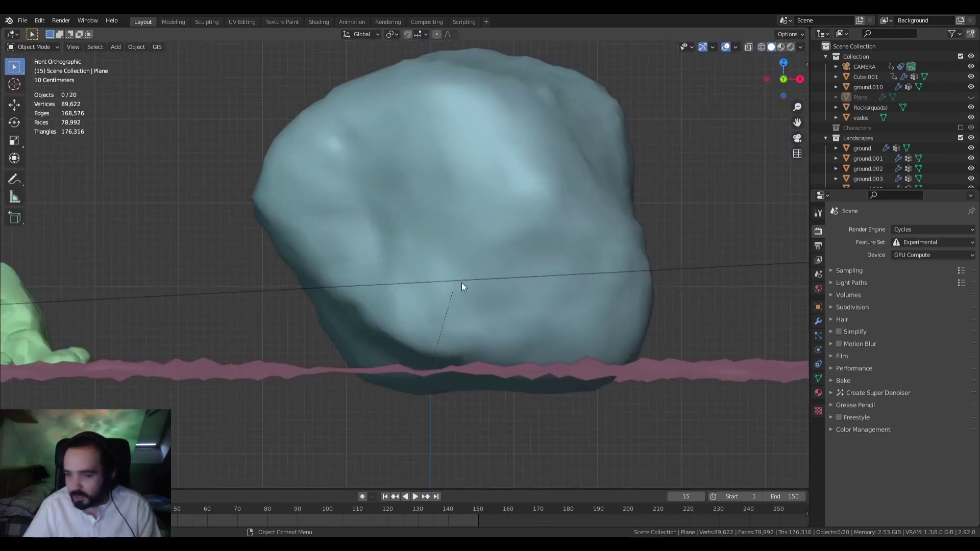
pyautogui.moveTo(461, 282); pyautogui.dragTo(543, 290, button='middle')
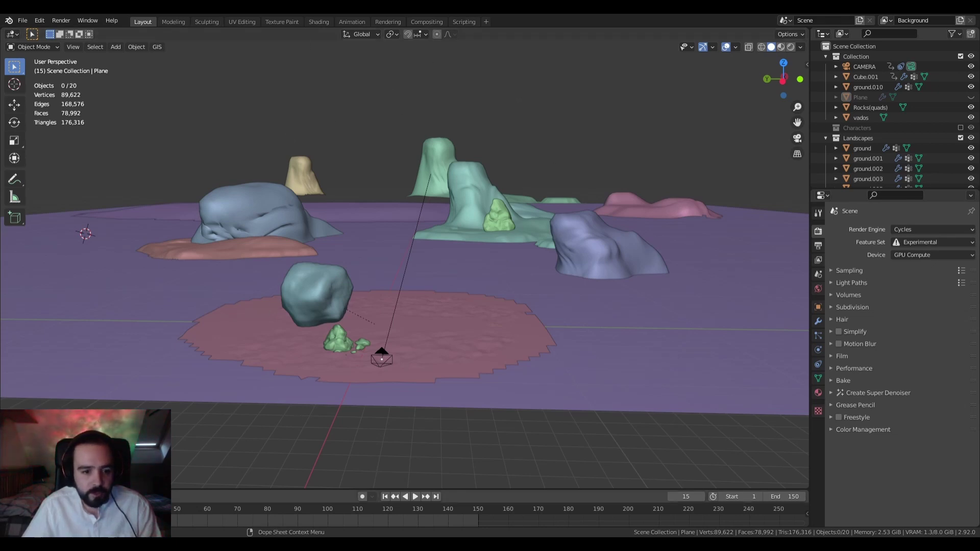
pyautogui.scroll(4, 472, 407)
pyautogui.scroll(-2, 472, 406)
pyautogui.scroll(3, 484, 329)
pyautogui.keyDown('shift'); pyautogui.moveTo(470, 384); pyautogui.dragTo(483, 348, button='middle'); pyautogui.keyUp('shift')
# View the landscape through the scene camera and select the large foreground boulder
pyautogui.press('KP_0')
pyautogui.scroll(5, 480, 347)
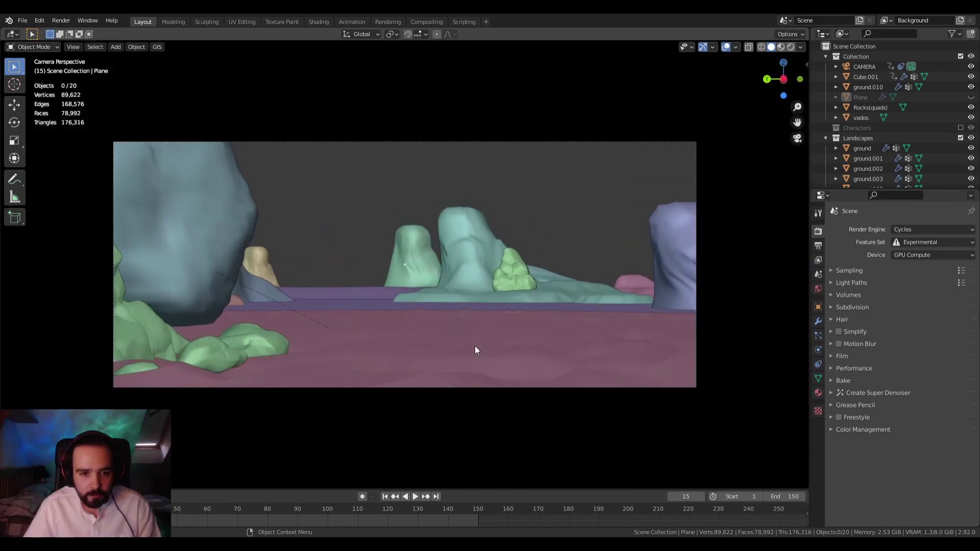
pyautogui.scroll(-1, 504, 304)
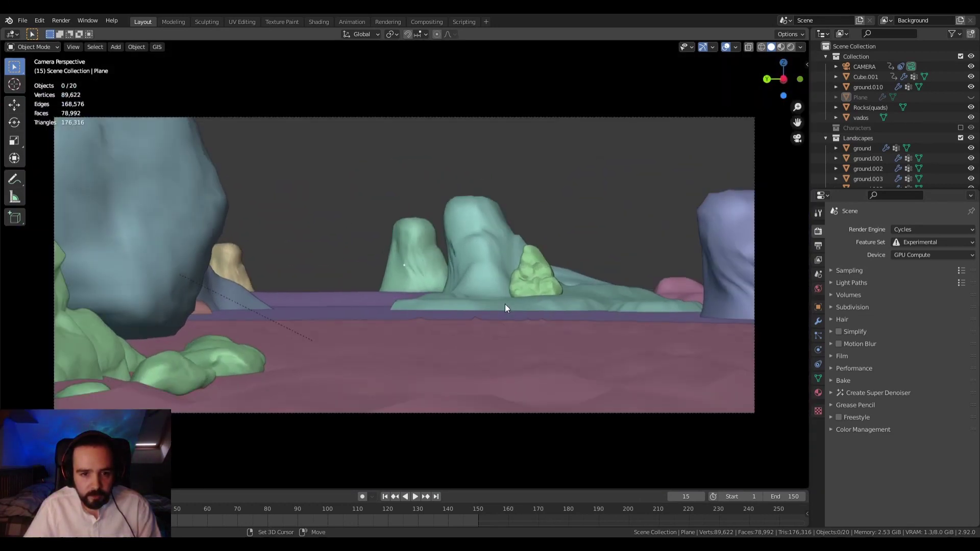
pyautogui.keyDown('shift'); pyautogui.moveTo(504, 304); pyautogui.dragTo(524, 303, button='middle'); pyautogui.keyUp('shift')
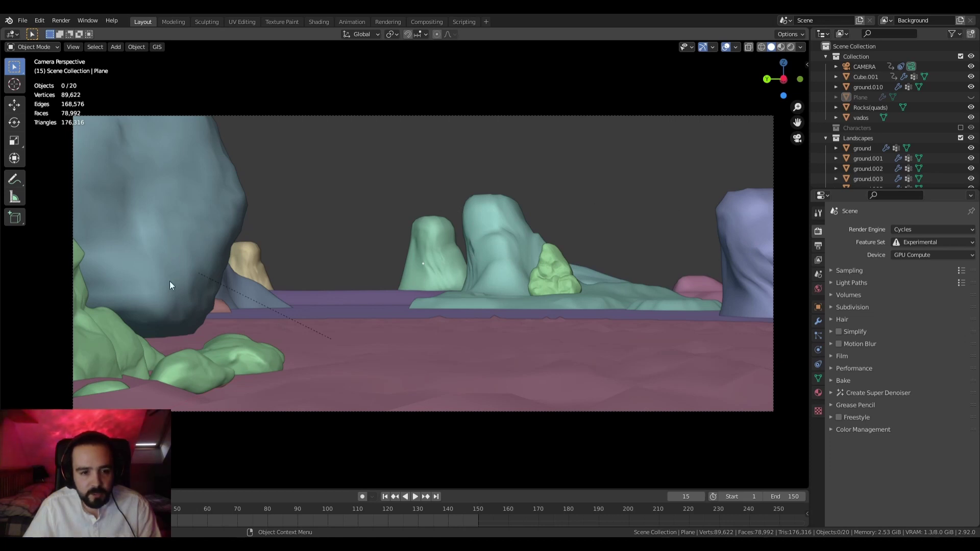
pyautogui.click(193, 254)
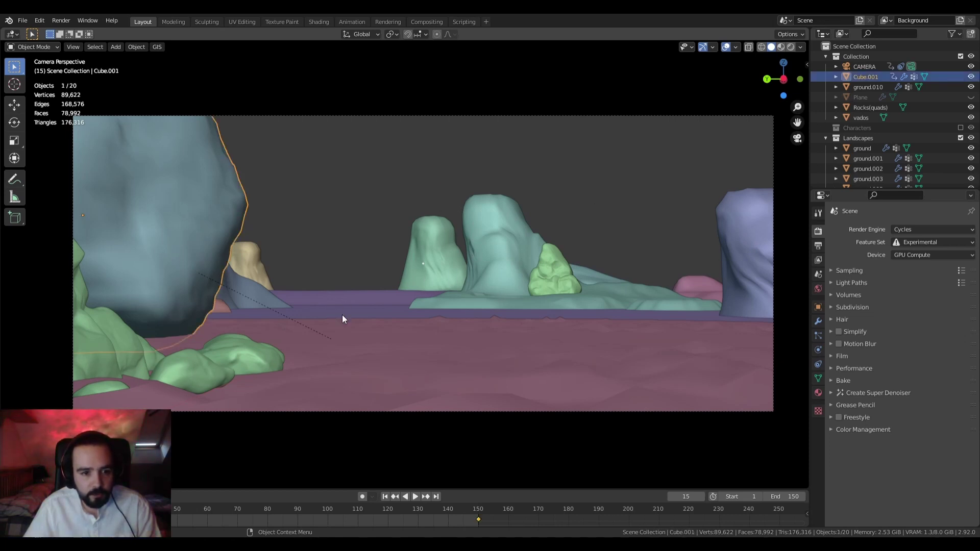
pyautogui.scroll(-2, 347, 338)
pyautogui.scroll(2, 452, 357)
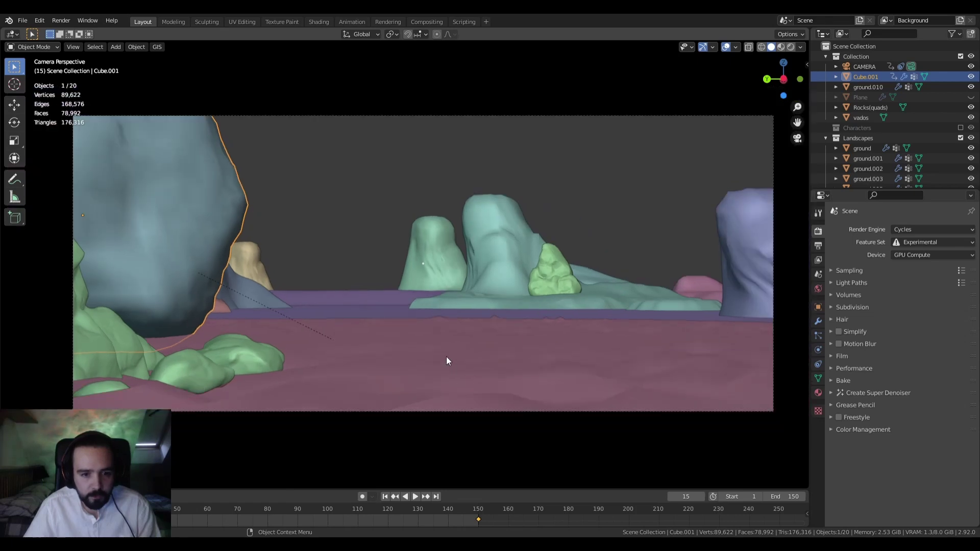
# Inspect the selected boulder, the ground patch and the distant rock formations from outside the camera view
pyautogui.moveTo(447, 356); pyautogui.dragTo(505, 390, button='middle')
pyautogui.scroll(-6, 434, 363)
pyautogui.keyDown('shift'); pyautogui.moveTo(389, 353); pyautogui.dragTo(531, 386, button='middle'); pyautogui.keyUp('shift')
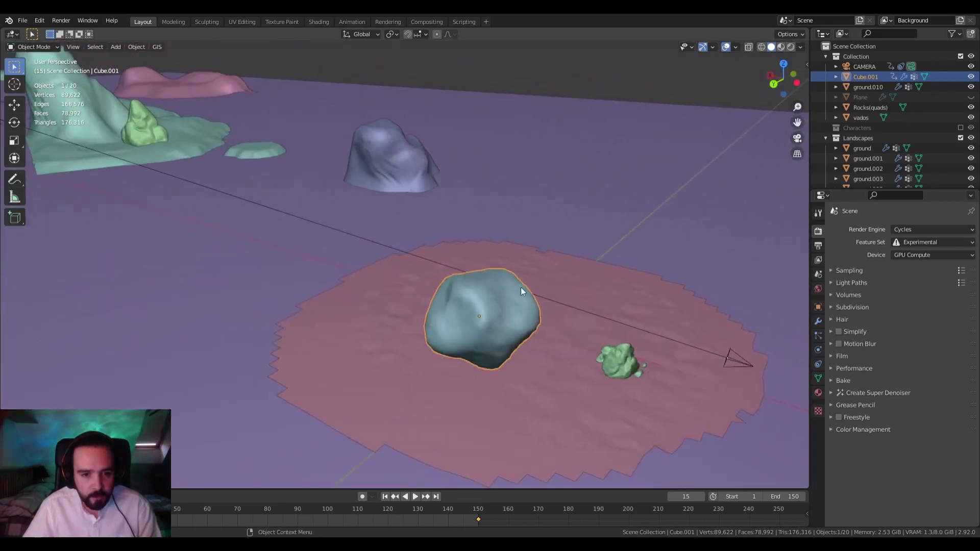
pyautogui.keyDown('shift'); pyautogui.moveTo(310, 325); pyautogui.dragTo(541, 351, button='middle'); pyautogui.keyUp('shift')
pyautogui.moveTo(700, 351); pyautogui.dragTo(544, 348, button='middle')
pyautogui.scroll(-2, 636, 339)
pyautogui.scroll(-2, 637, 359)
pyautogui.moveTo(644, 375); pyautogui.dragTo(441, 369, button='middle')
pyautogui.scroll(2, 441, 369)
pyautogui.moveTo(485, 346); pyautogui.dragTo(524, 278, button='middle')
pyautogui.scroll(2, 548, 360)
pyautogui.scroll(-3, 482, 366)
pyautogui.scroll(-2, 497, 364)
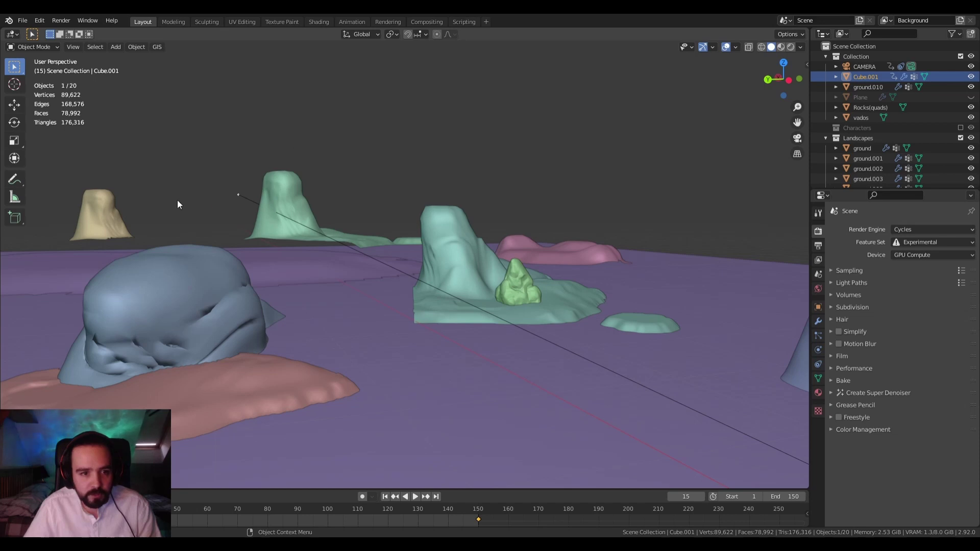
# Select the tall ground formation with the small green rock in front of it
pyautogui.moveTo(240, 279); pyautogui.dragTo(439, 381, button='middle')
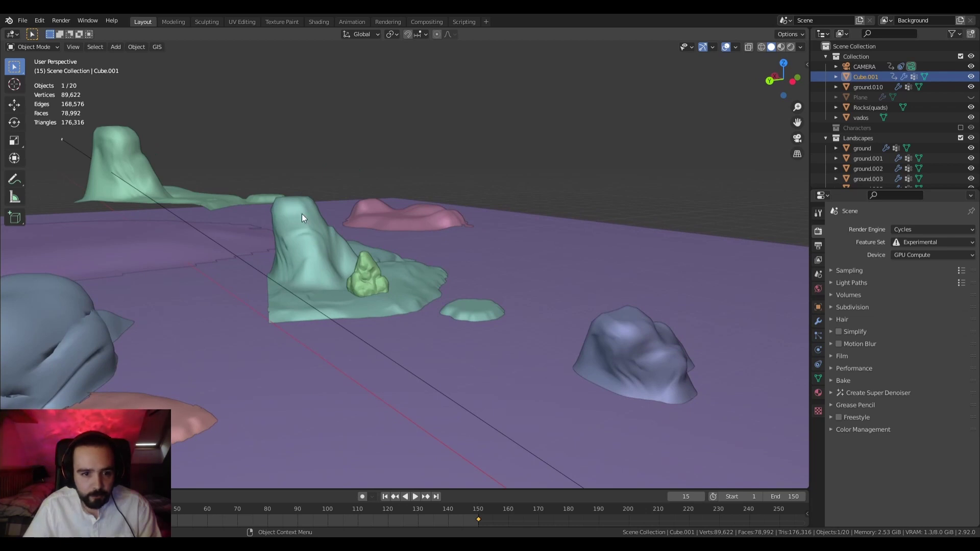
pyautogui.moveTo(315, 249); pyautogui.dragTo(372, 256, button='middle')
pyautogui.click(372, 256)
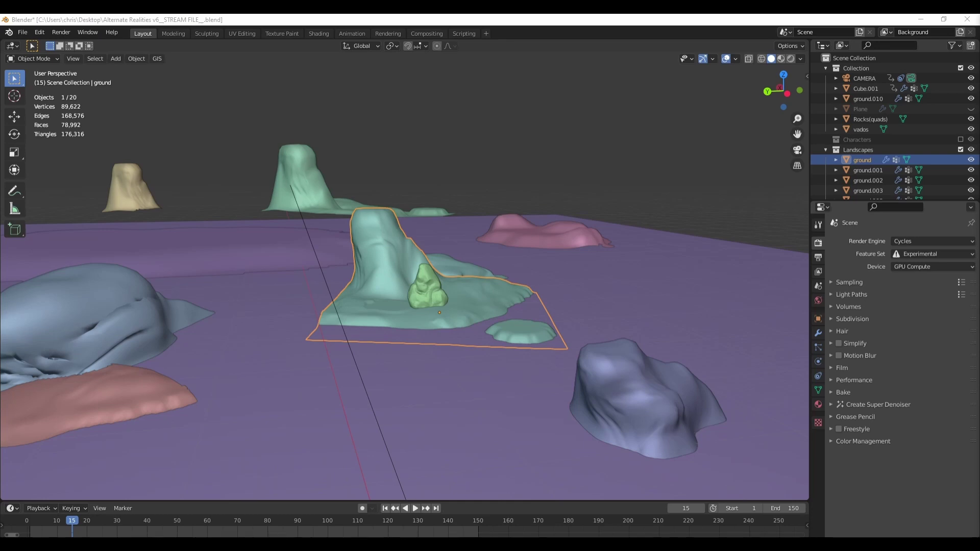
# Switch to Firefox, open Sketchfab and search its models for "dragonball"
pyautogui.moveTo(970, 332); pyautogui.dragTo(401, 14)
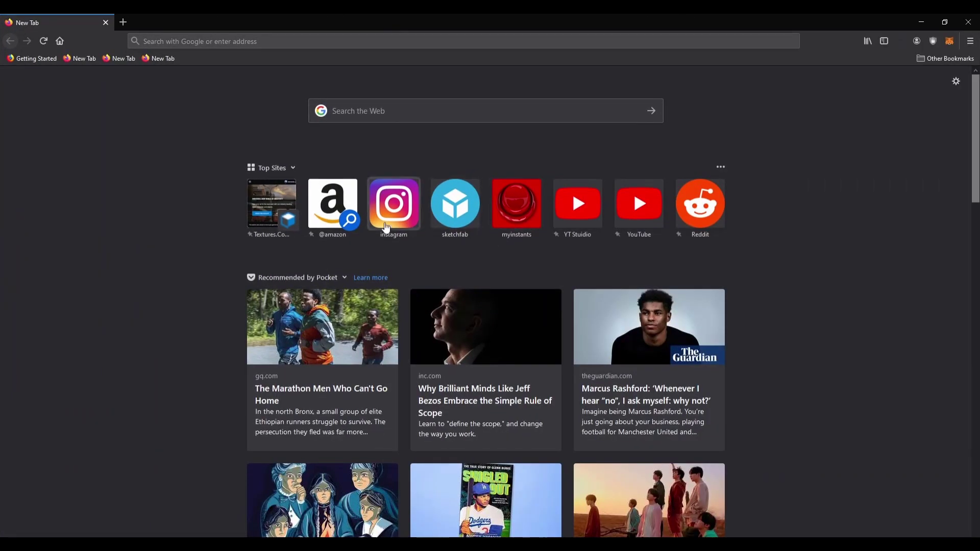
pyautogui.click(391, 115)
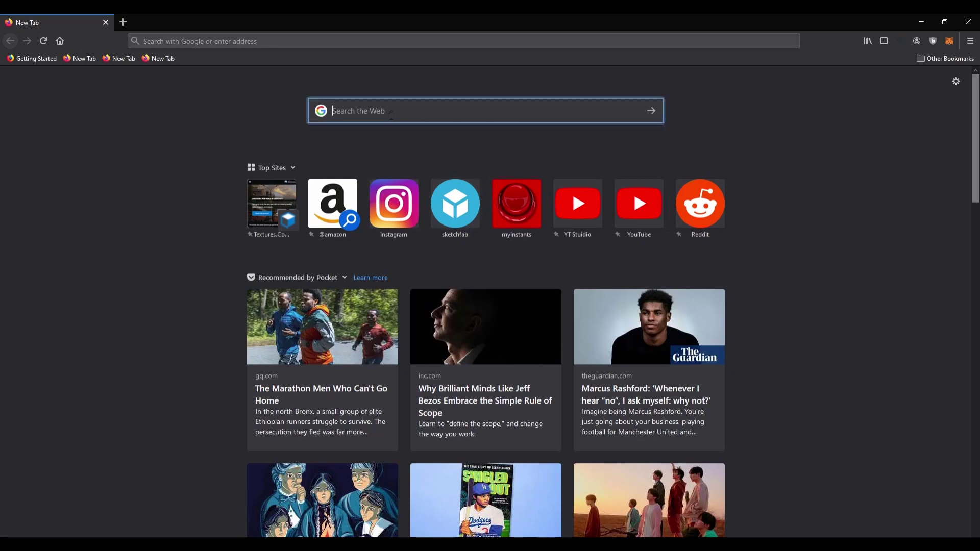
pyautogui.click(452, 204)
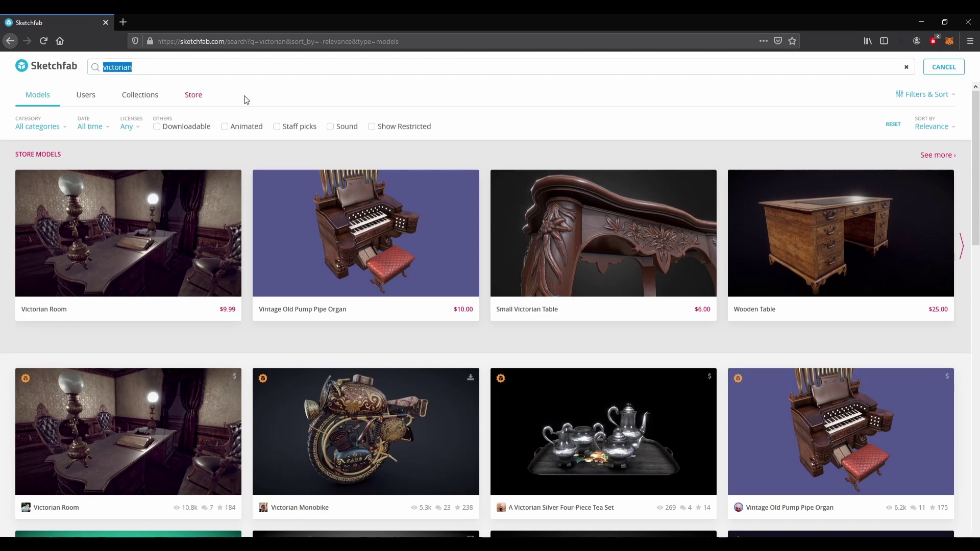
pyautogui.write('dragonball')
pyautogui.press('Return')
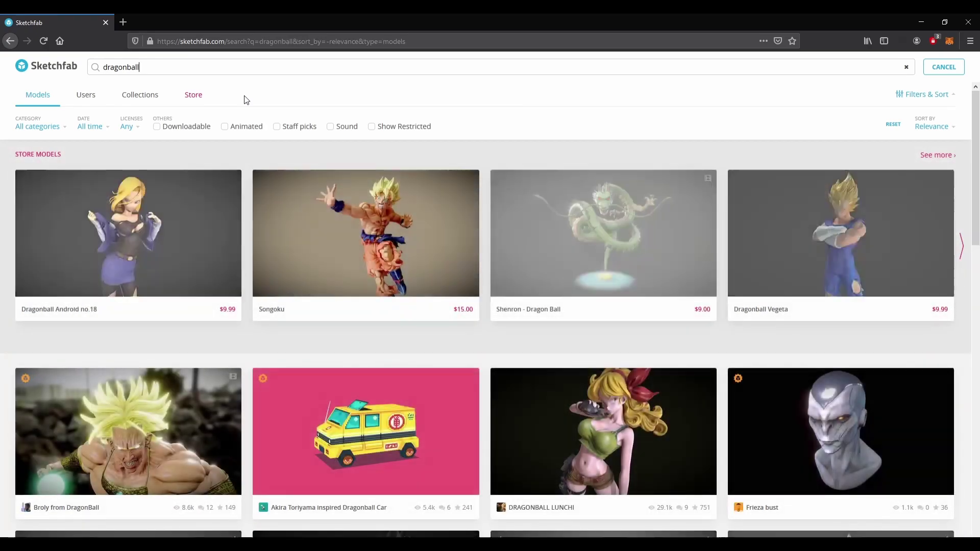
# Browse the dragonball model results on Sketchfab for characters, vehicles and environment pieces
pyautogui.scroll(-6, 229, 219)
pyautogui.scroll(-20, 229, 219)
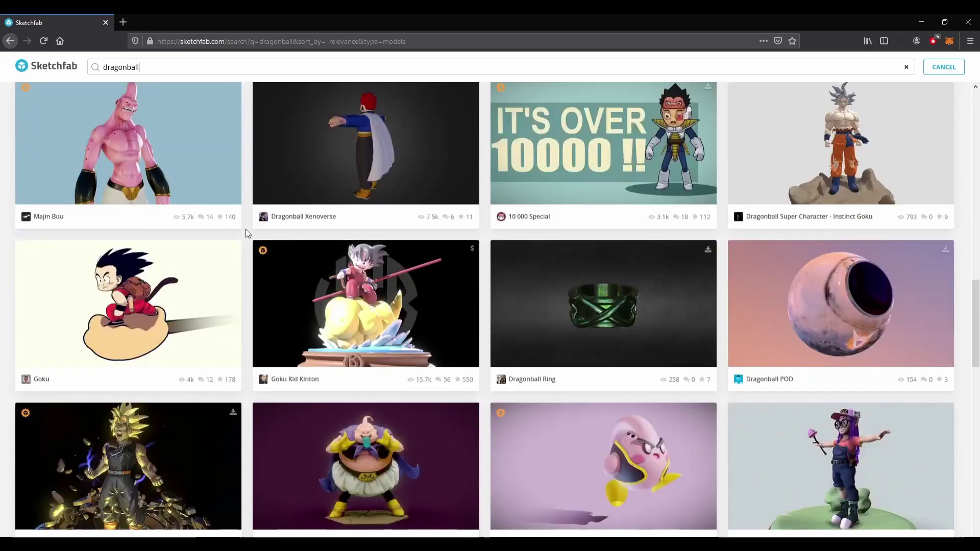
pyautogui.scroll(-18, 239, 229)
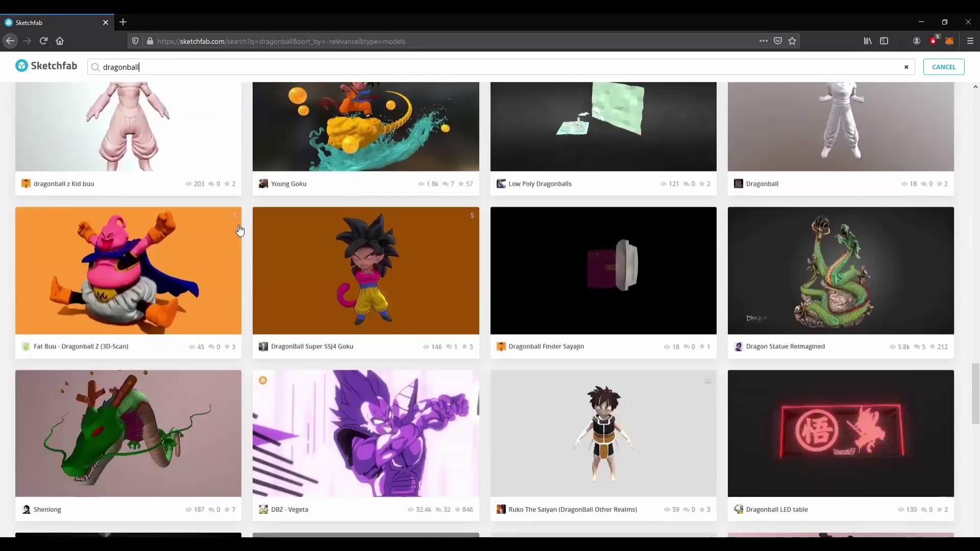
pyautogui.scroll(-8, 240, 230)
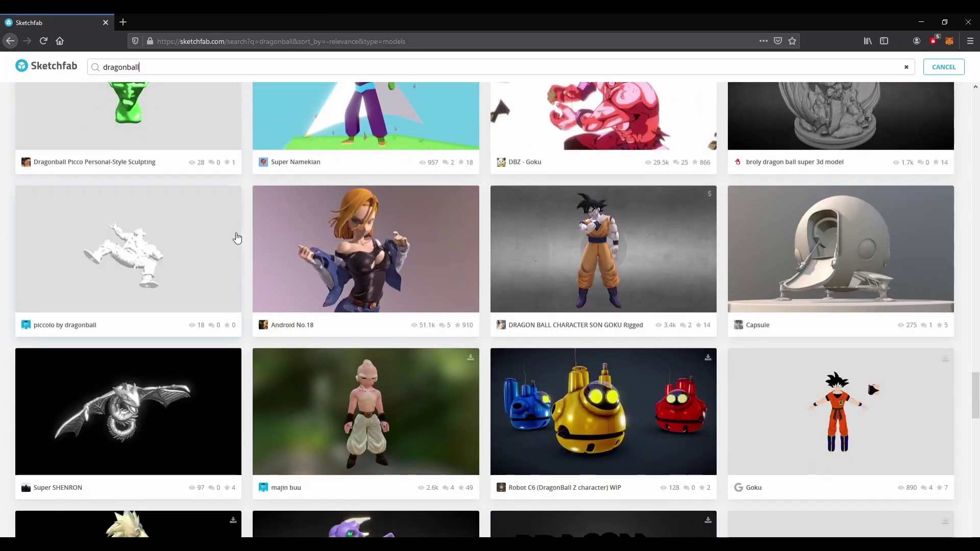
pyautogui.scroll(-14, 250, 230)
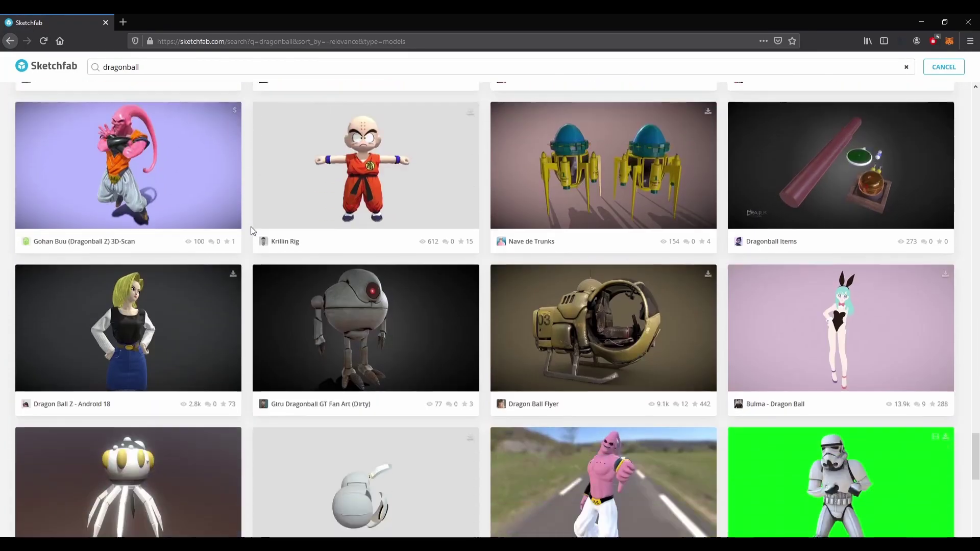
pyautogui.scroll(-5, 250, 231)
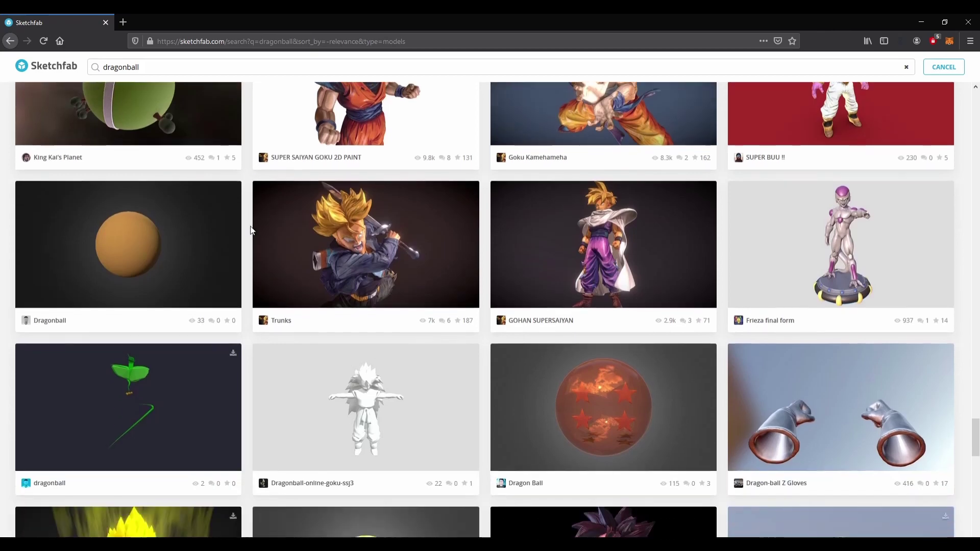
pyautogui.scroll(4, 250, 231)
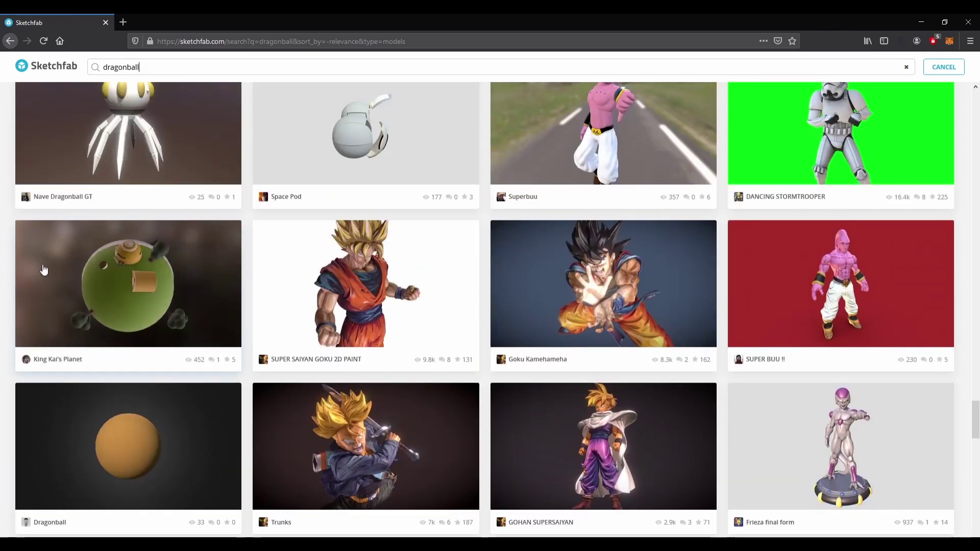
pyautogui.scroll(-5, 249, 288)
pyautogui.scroll(-8, 249, 288)
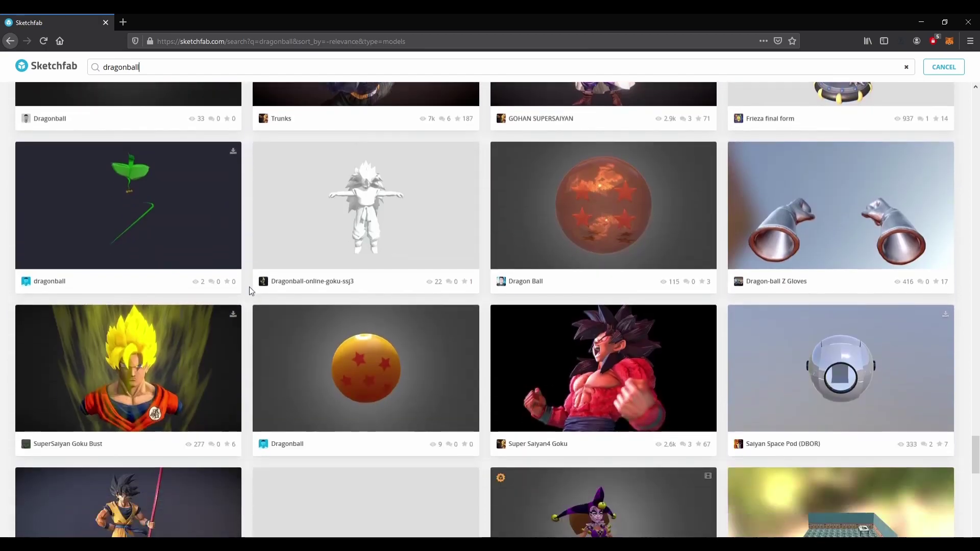
pyautogui.scroll(-4, 252, 291)
pyautogui.scroll(-1, 251, 293)
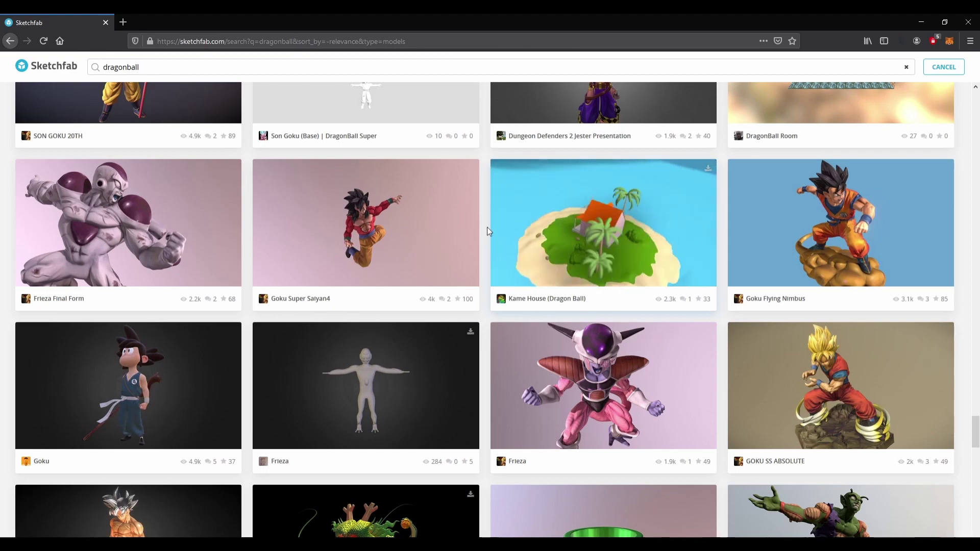
pyautogui.scroll(-1, 482, 230)
pyautogui.scroll(-12, 481, 227)
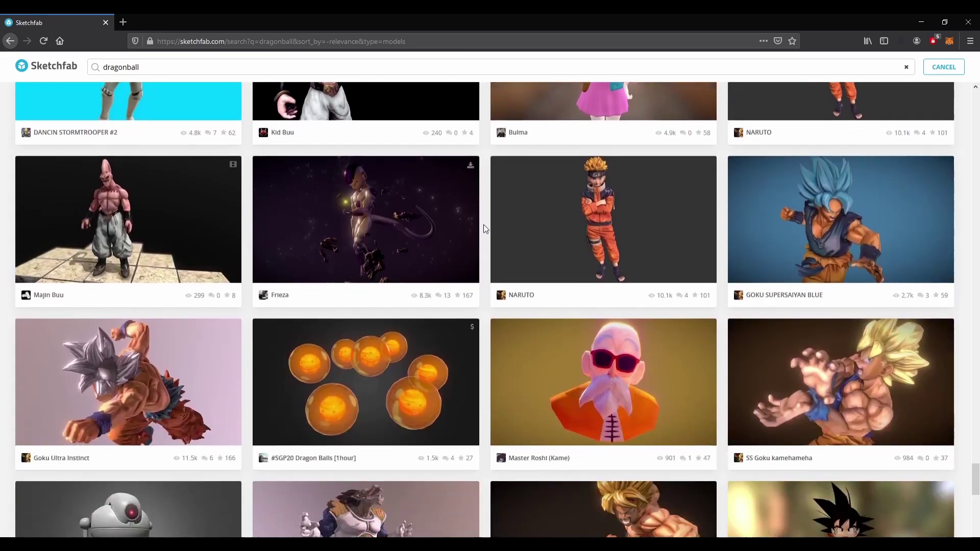
# Look further down the dragonball results for props, buildings and characters such as the Kame House, Dragon Balls and scouter models
pyautogui.scroll(-1, 483, 224)
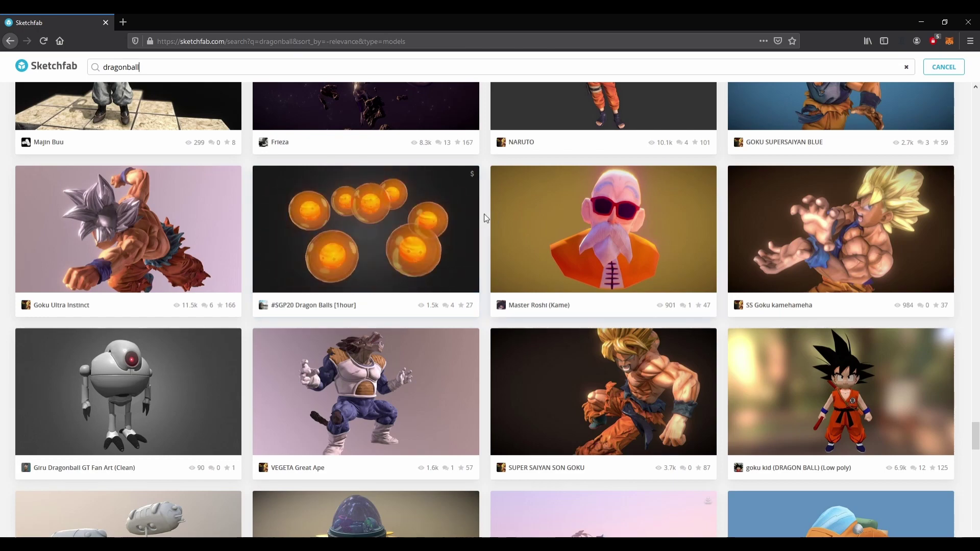
pyautogui.scroll(-2, 484, 214)
pyautogui.scroll(-5, 482, 219)
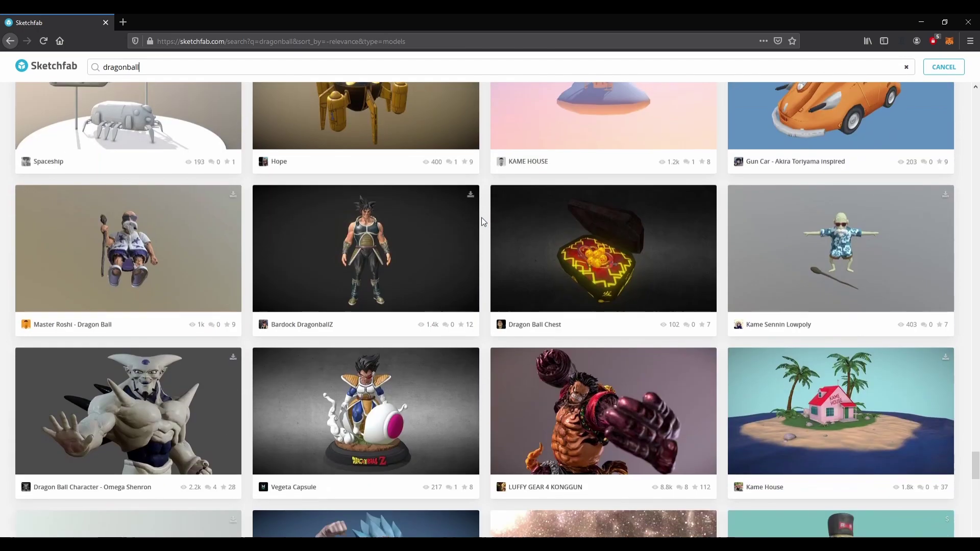
pyautogui.scroll(-8, 481, 220)
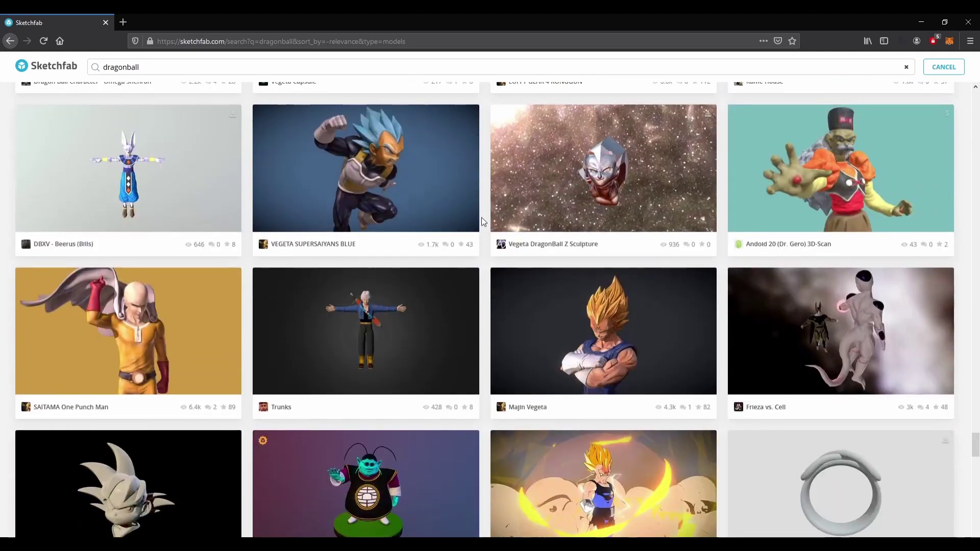
pyautogui.scroll(-6, 482, 219)
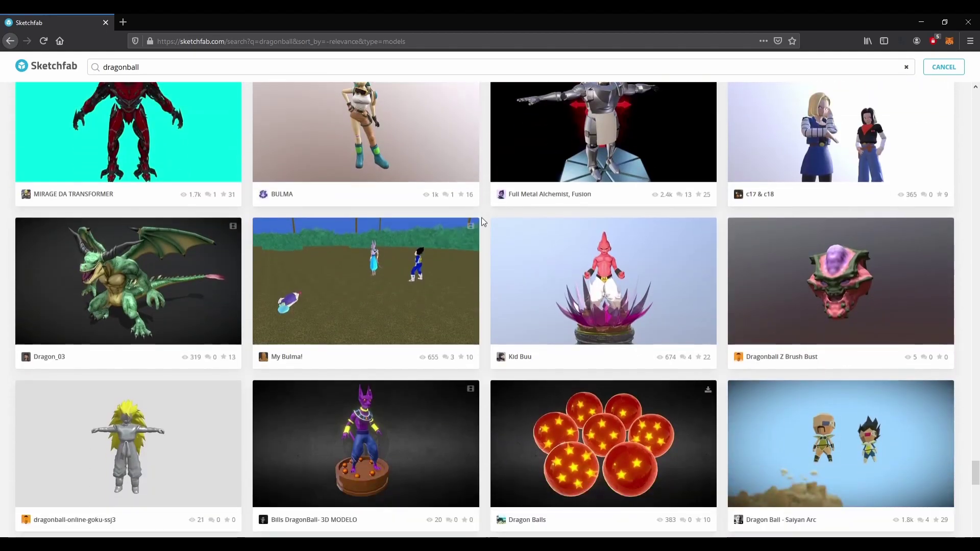
pyautogui.scroll(2, 482, 235)
pyautogui.scroll(-11, 483, 236)
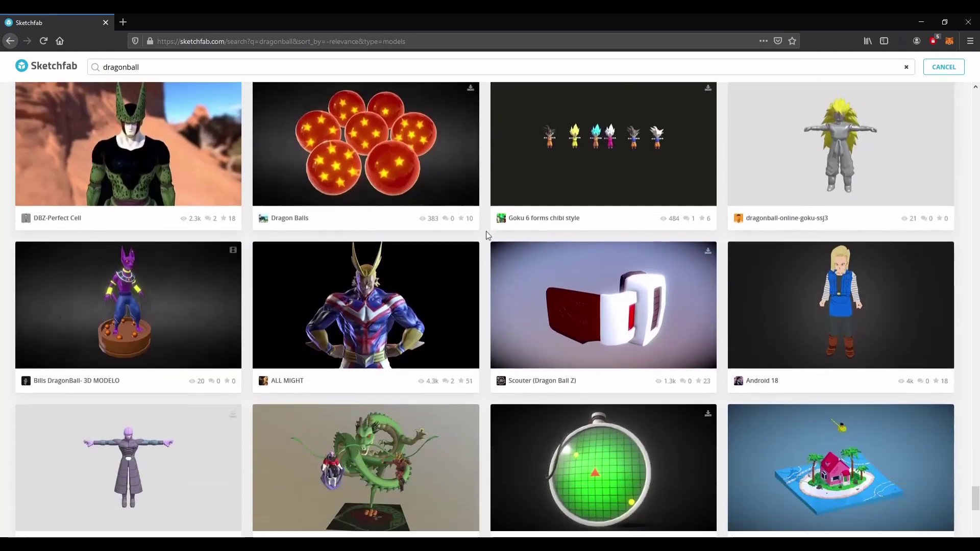
pyautogui.scroll(-12, 486, 231)
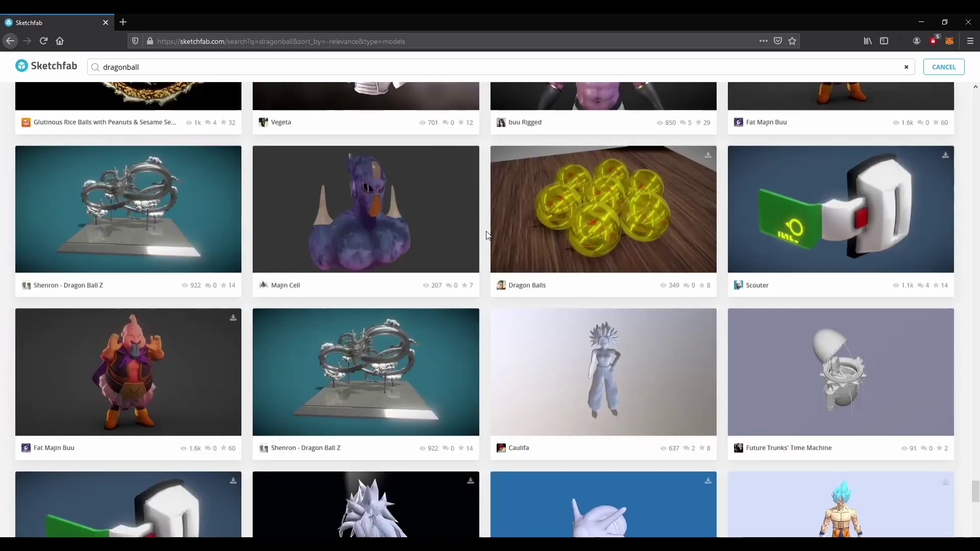
pyautogui.scroll(6, 486, 232)
pyautogui.scroll(-5, 484, 254)
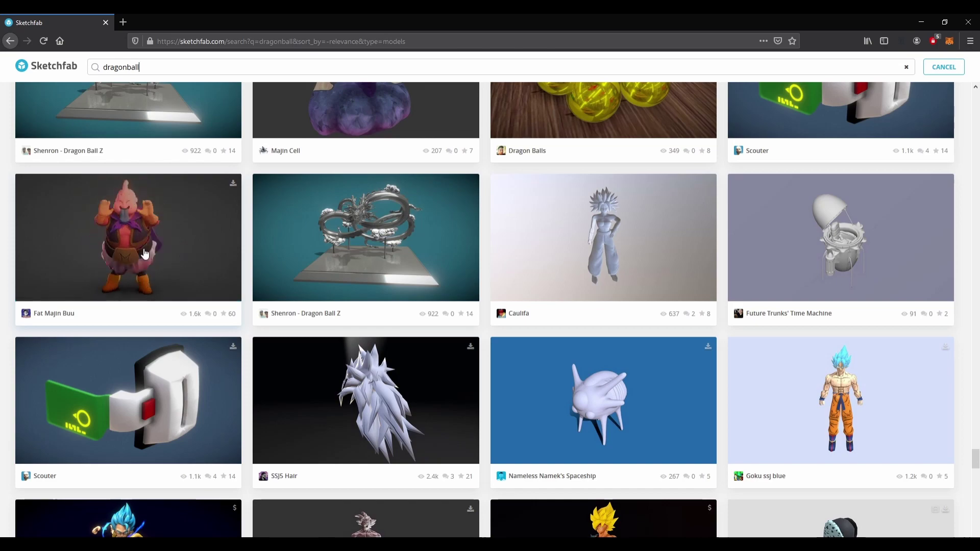
# Go back over the dragonball results around the Lord Bills, Dragon Radar and Perfect Cell models
pyautogui.scroll(8, 514, 333)
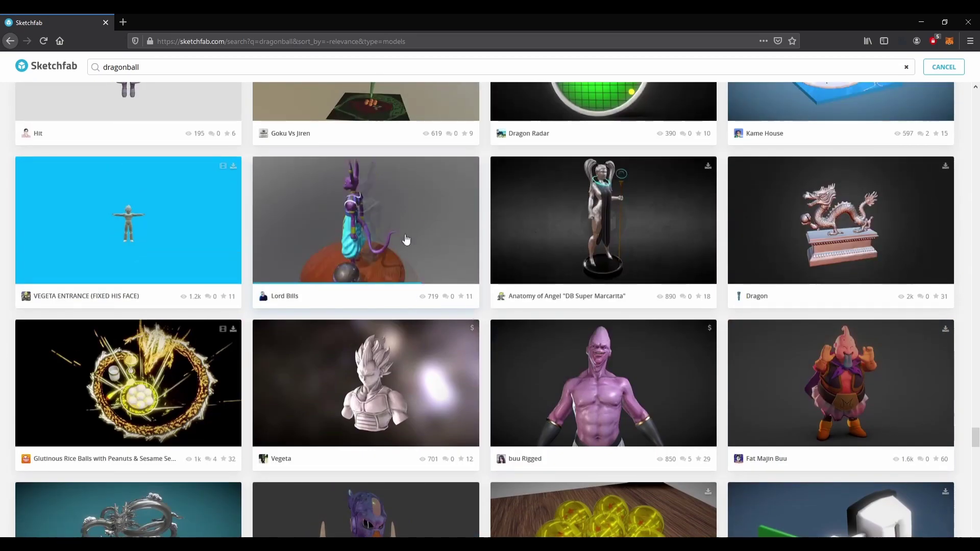
pyautogui.scroll(7, 464, 300)
pyautogui.scroll(3, 506, 337)
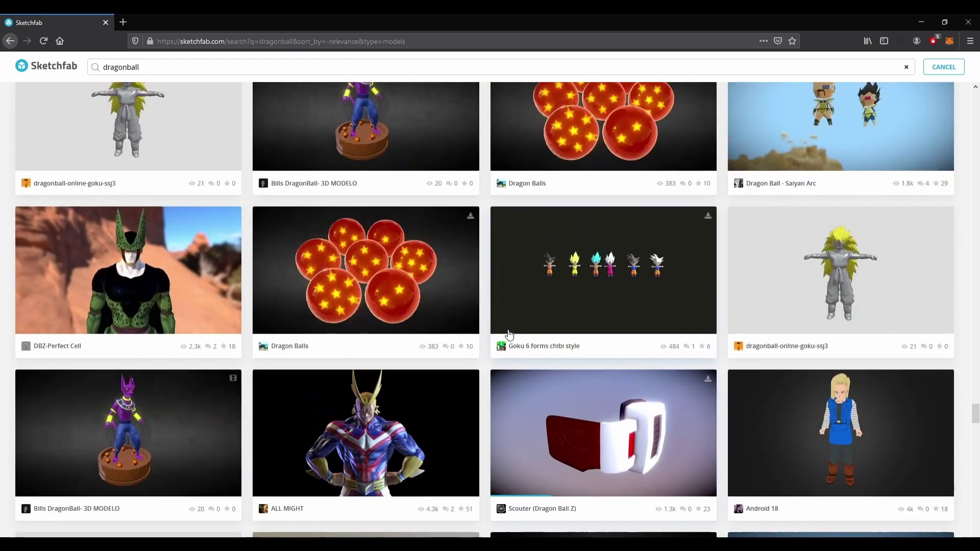
pyautogui.scroll(5, 506, 335)
pyautogui.scroll(-2, 501, 331)
pyautogui.scroll(-11, 501, 331)
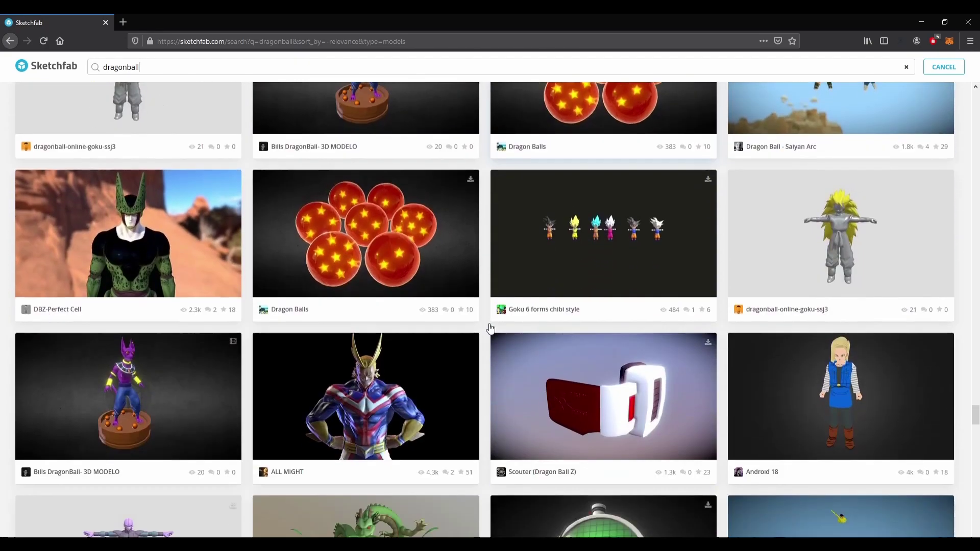
pyautogui.scroll(-15, 483, 331)
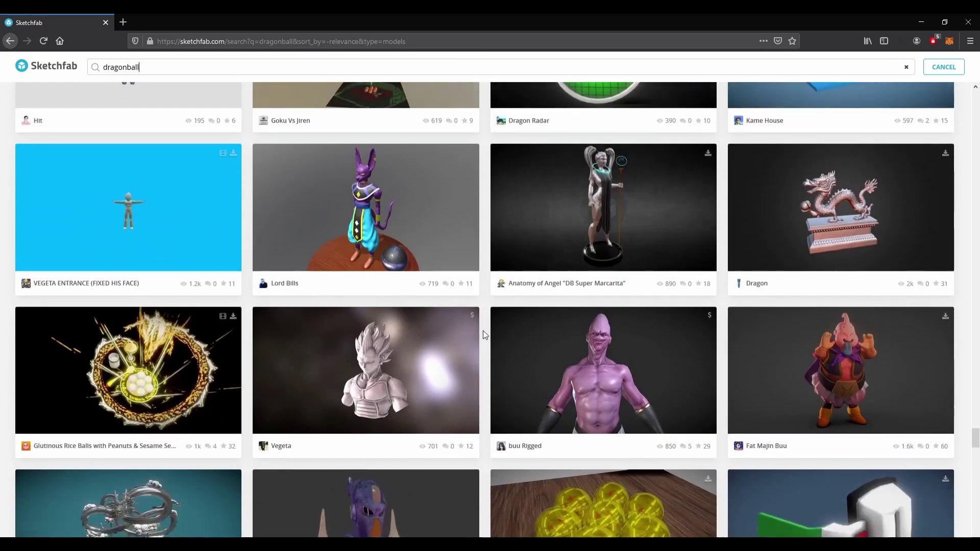
# Browse the remaining dragonball results, checking environment pieces such as Capsule Corp, Kamisama temple and Dragonfall Temple
pyautogui.scroll(-5, 484, 335)
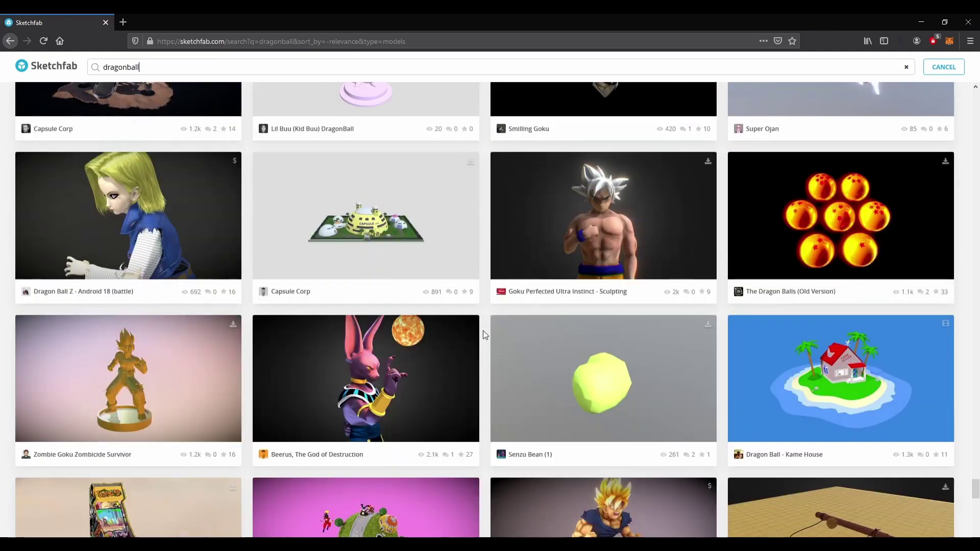
pyautogui.scroll(-11, 484, 335)
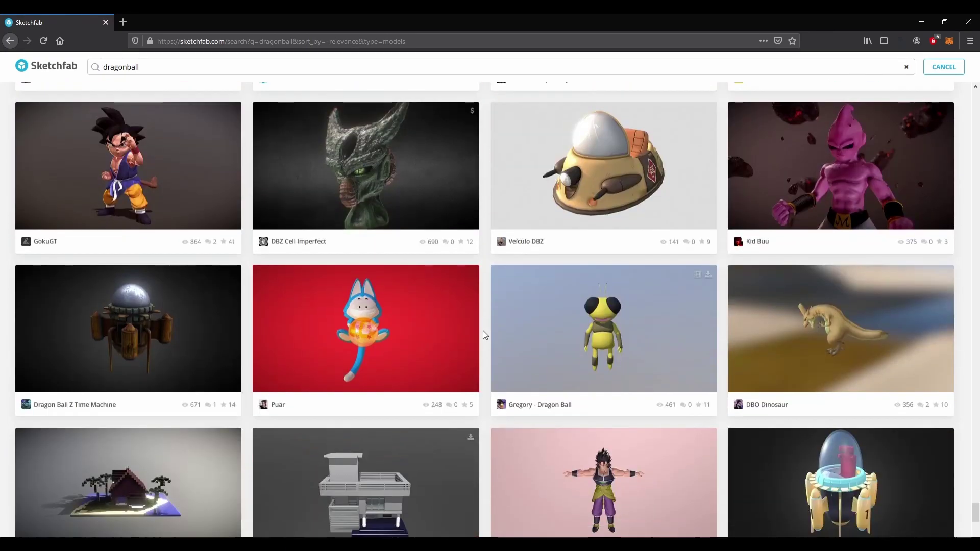
pyautogui.scroll(-4, 484, 335)
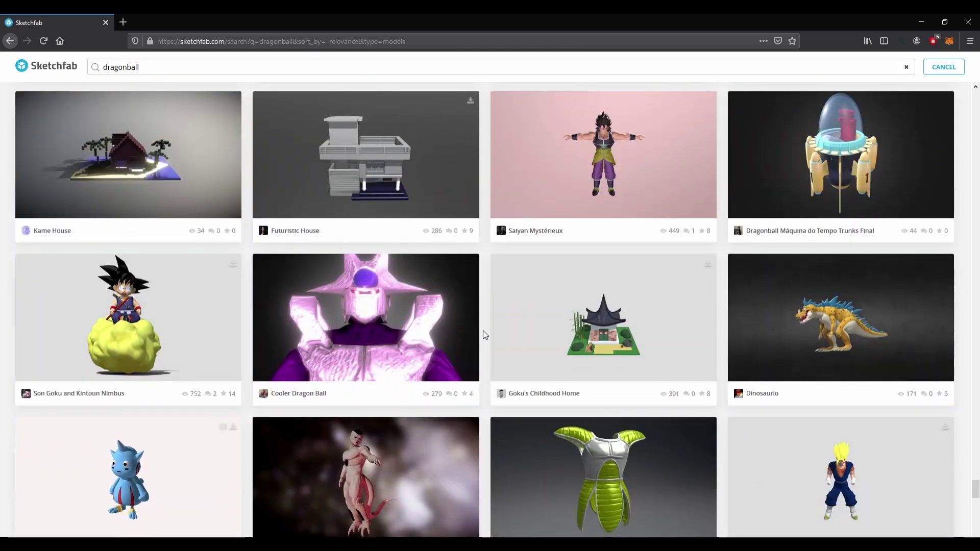
pyautogui.scroll(-12, 484, 335)
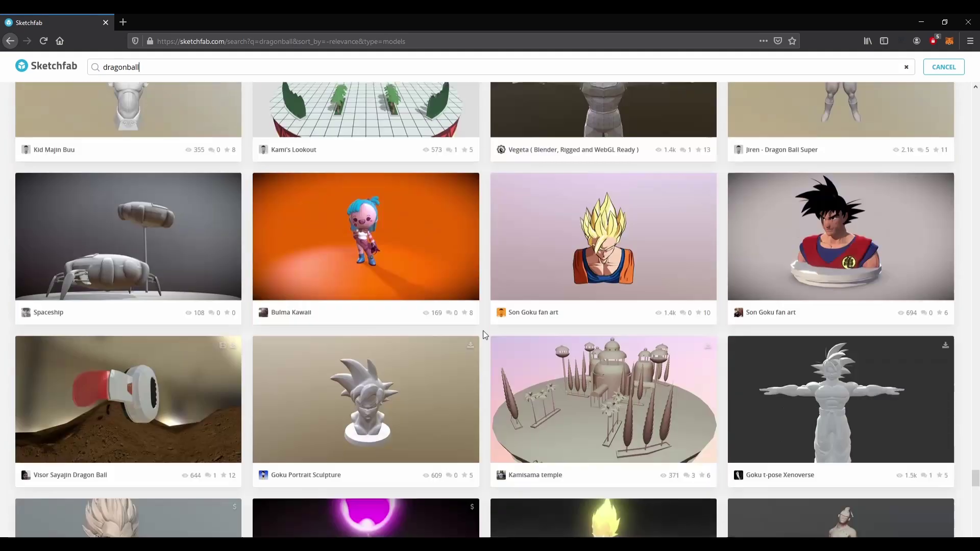
pyautogui.scroll(-5, 486, 258)
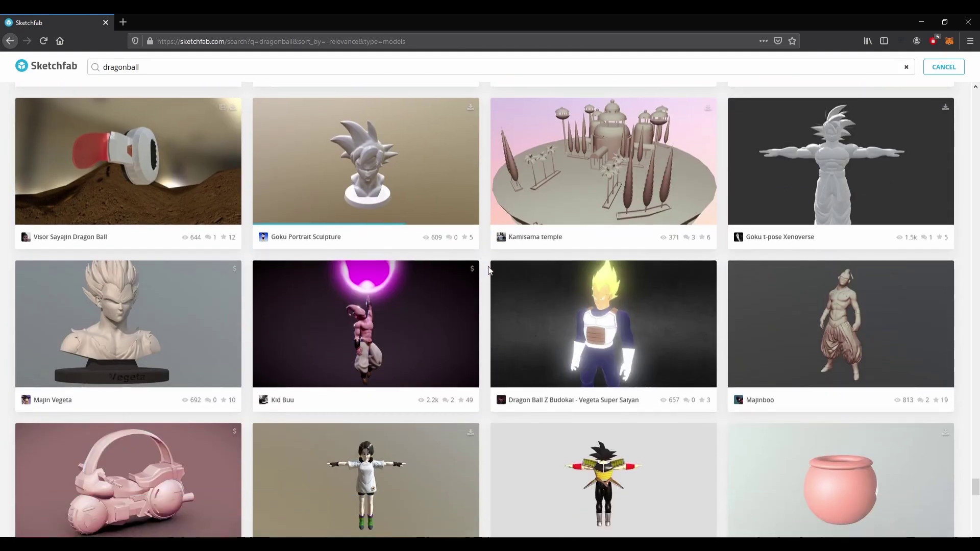
pyautogui.scroll(-1, 488, 268)
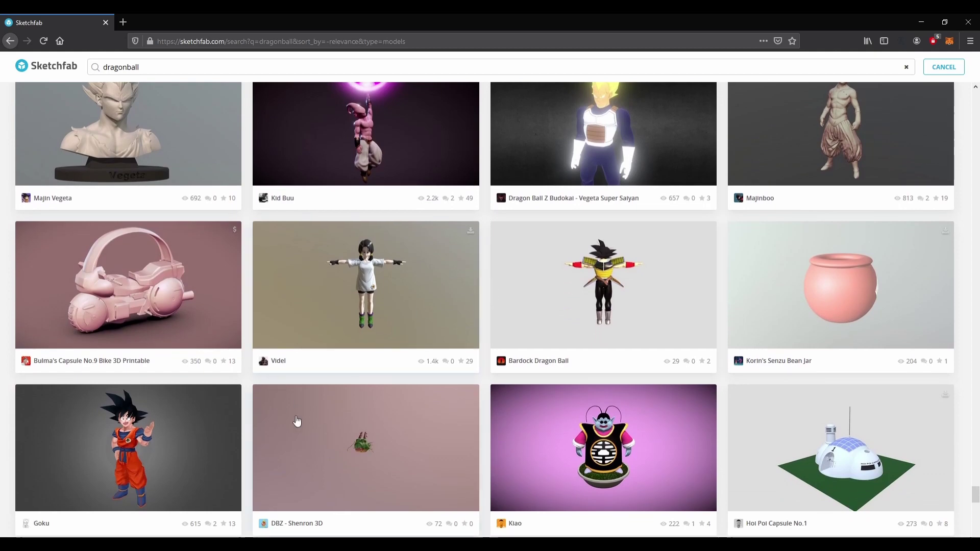
pyautogui.scroll(3, 492, 208)
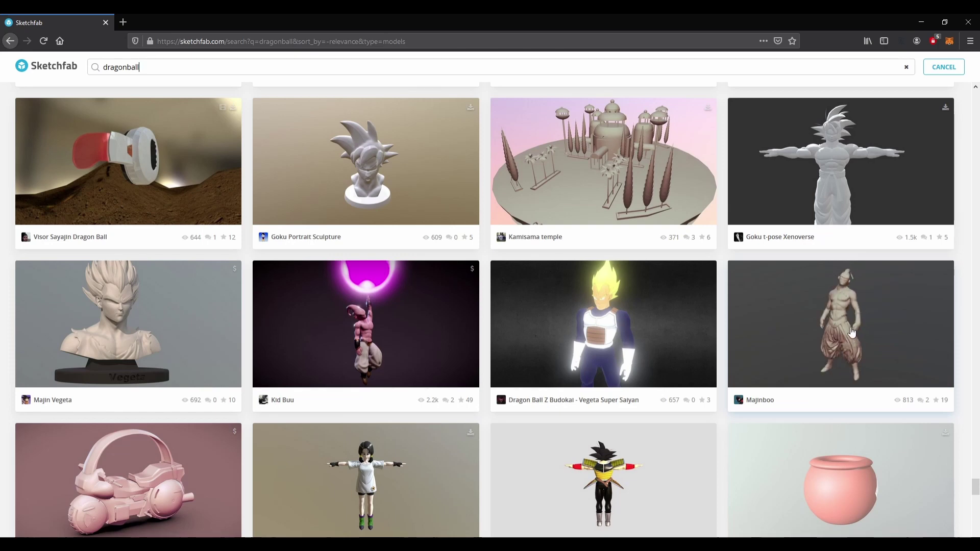
pyautogui.scroll(-10, 484, 260)
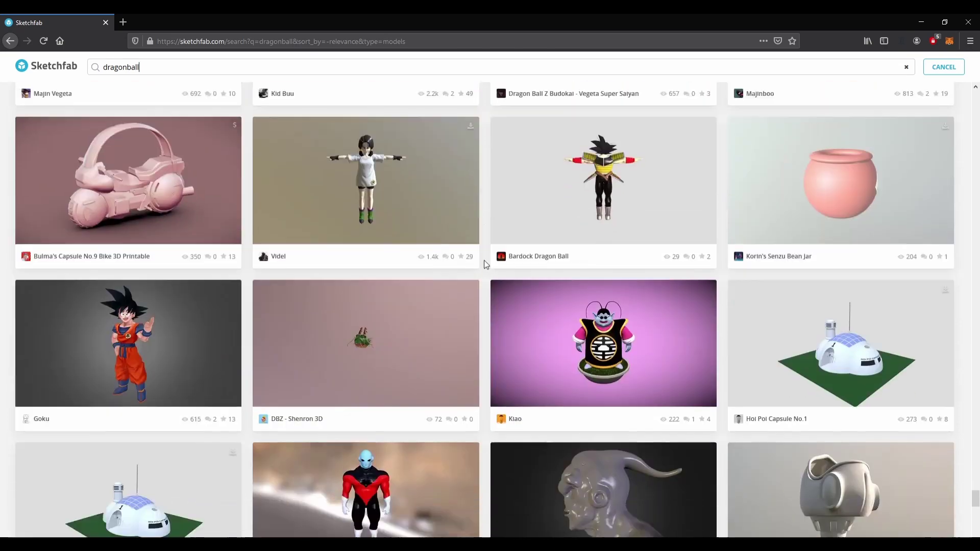
pyautogui.scroll(-2, 485, 261)
pyautogui.scroll(-6, 487, 262)
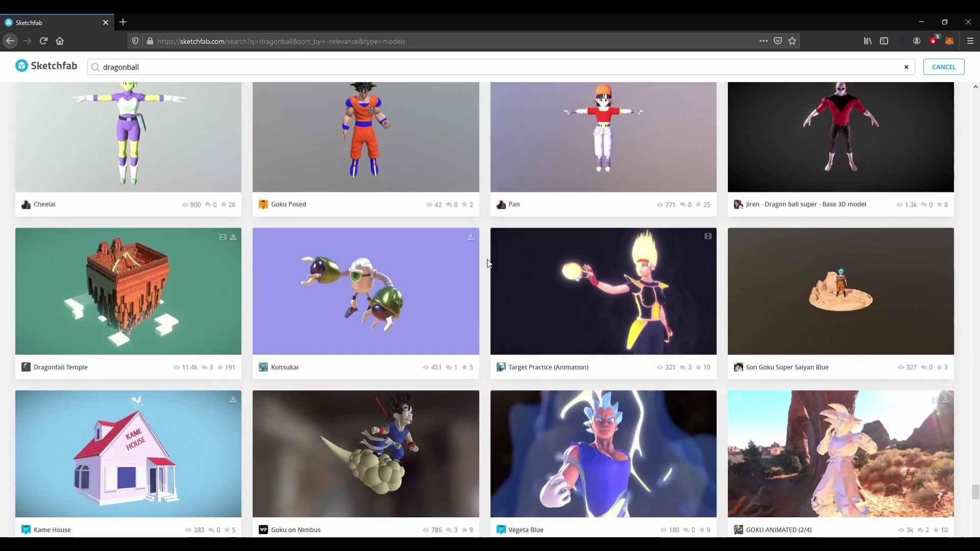
pyautogui.scroll(-3, 488, 263)
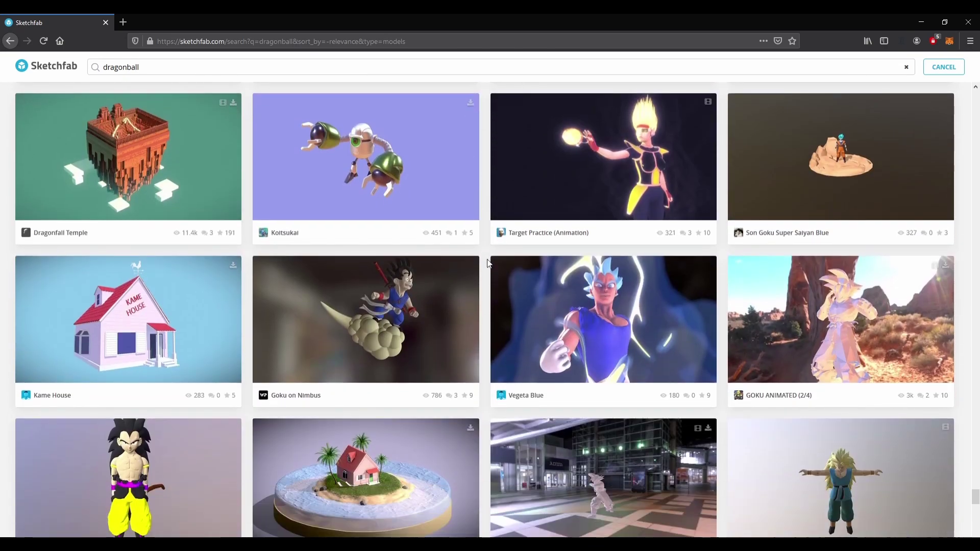
# Find the "dragon ball Z (planet namek diorama)" model among the results and open it
pyautogui.scroll(7, 487, 263)
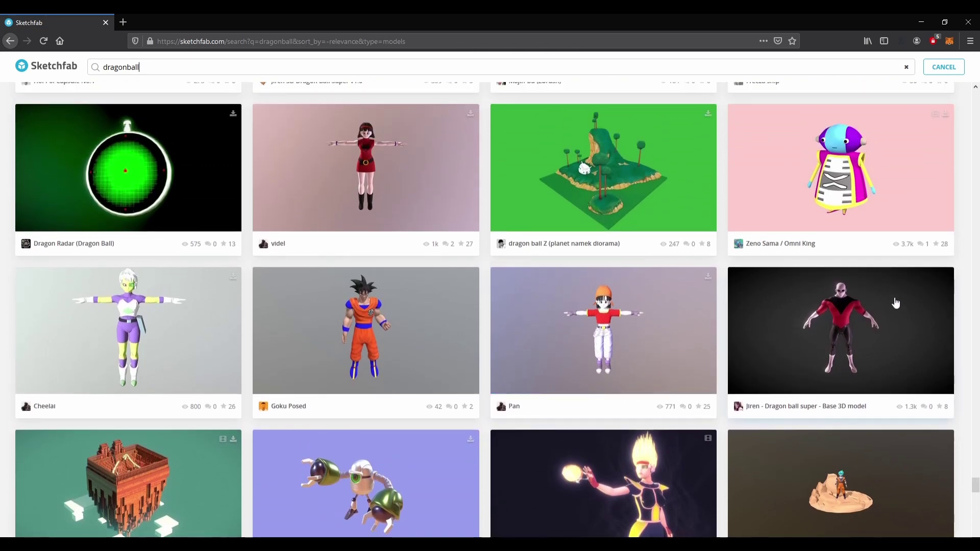
pyautogui.scroll(3, 482, 267)
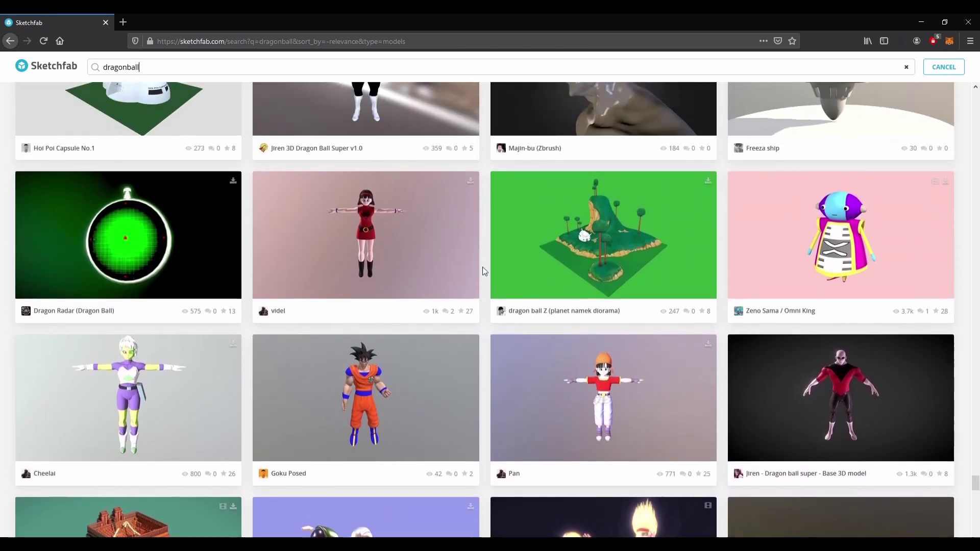
pyautogui.scroll(-3, 483, 268)
pyautogui.scroll(-4, 483, 271)
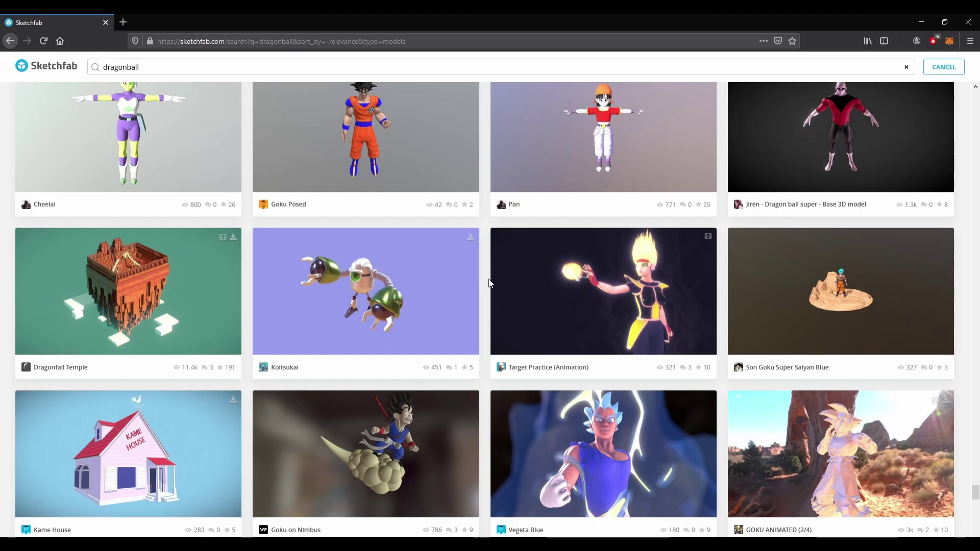
pyautogui.scroll(4, 482, 269)
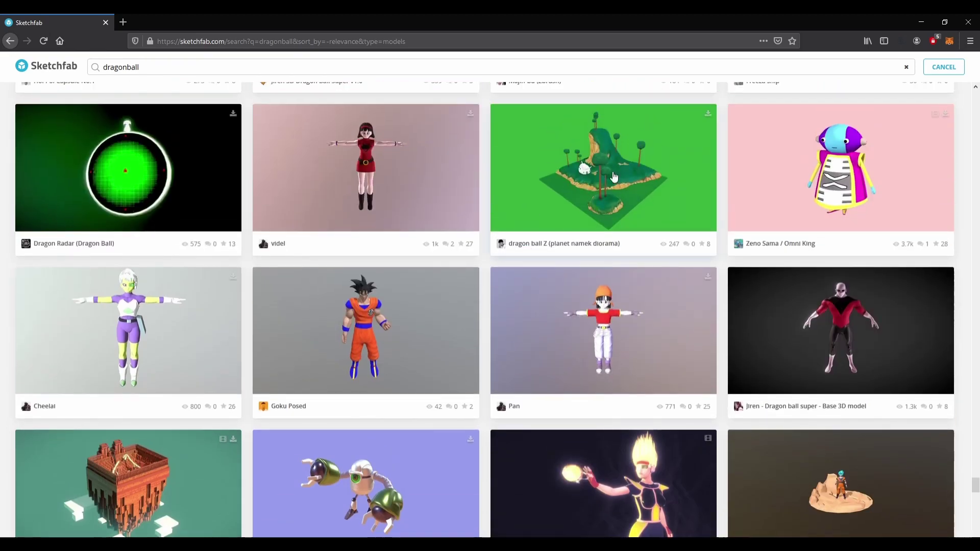
pyautogui.click(606, 177)
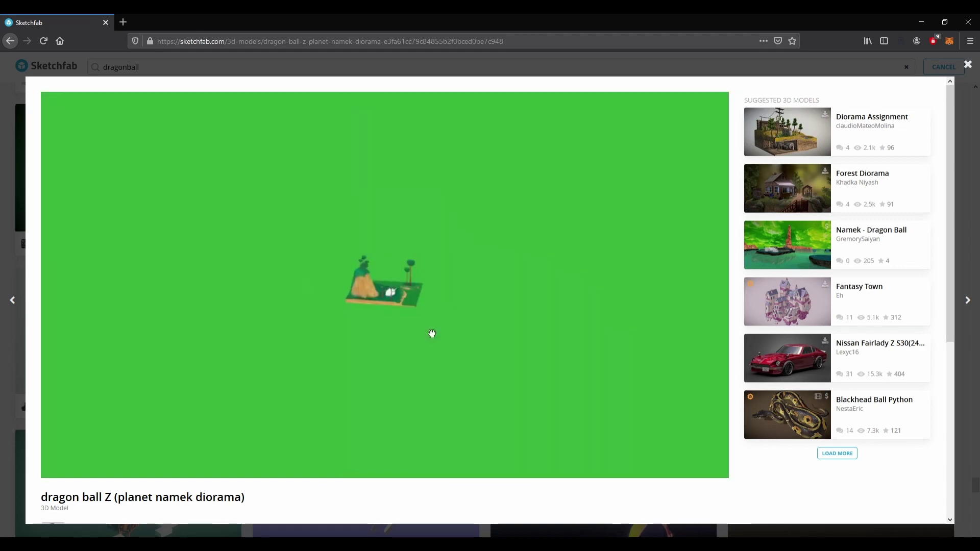
# Inspect the terrain, trees and white house of the planet namek diorama from several sides and switch back to Blender
pyautogui.moveTo(432, 309); pyautogui.dragTo(431, 339)
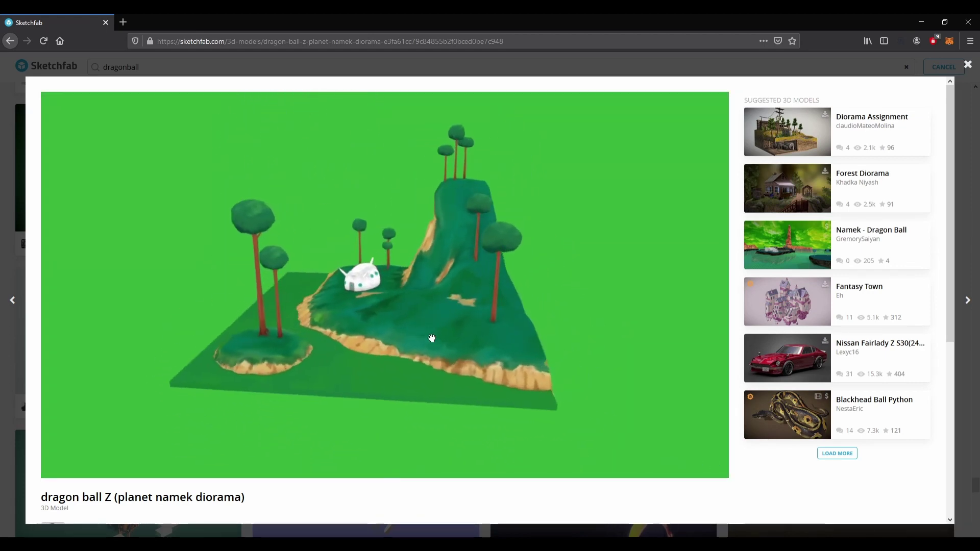
pyautogui.scroll(4, 429, 340)
pyautogui.moveTo(359, 352); pyautogui.dragTo(458, 327)
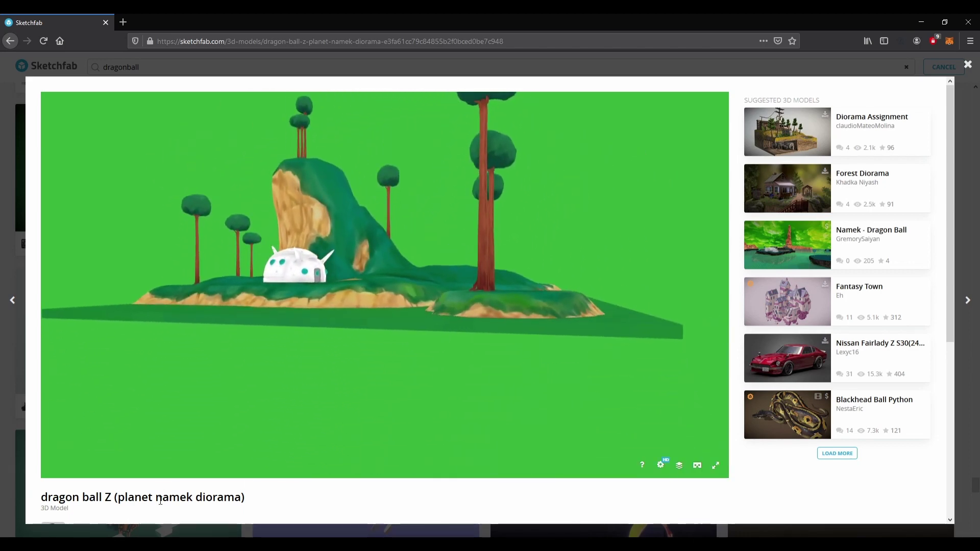
pyautogui.moveTo(427, 366); pyautogui.dragTo(487, 334)
pyautogui.moveTo(407, 340); pyautogui.dragTo(573, 259)
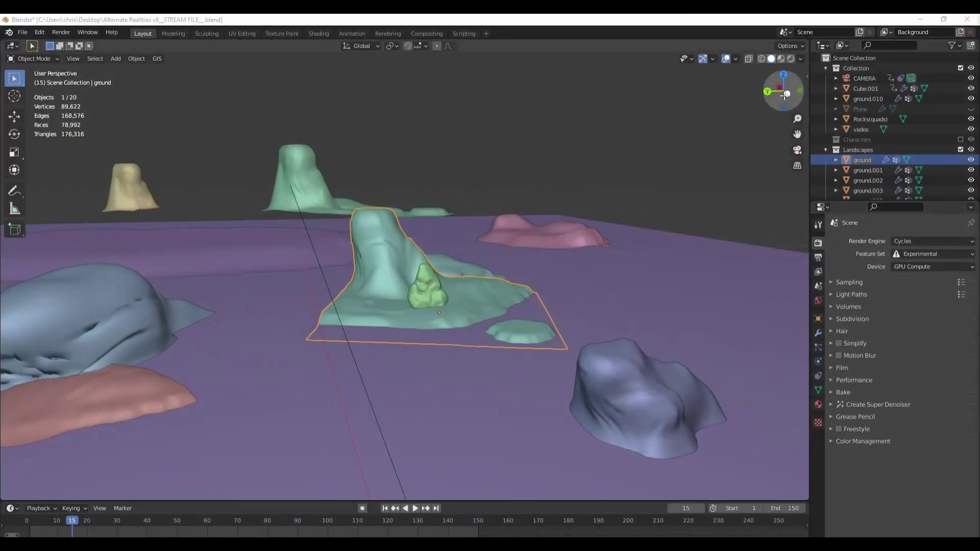
pyautogui.scroll(5, 439, 266)
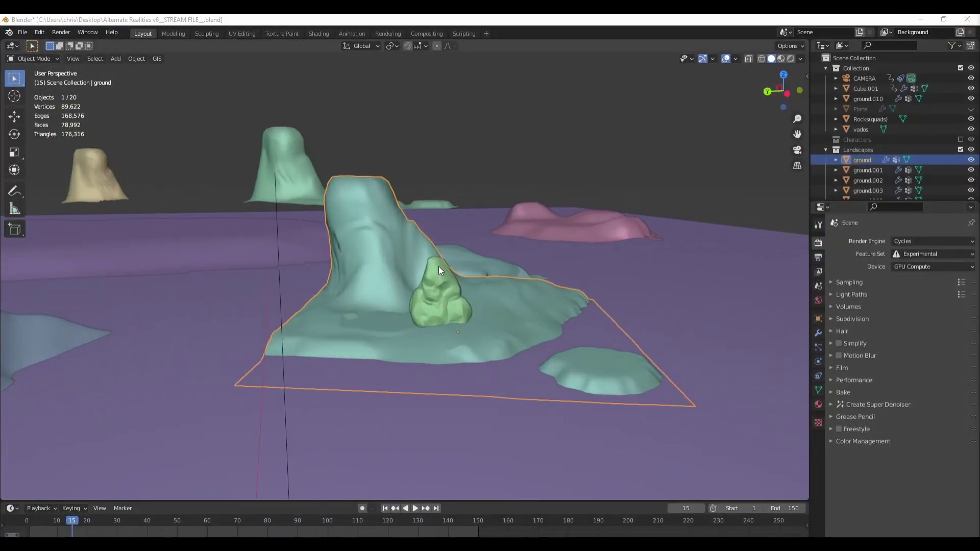
# Try to move the large purple ground plane, alone and together with the tall ground formation
pyautogui.moveTo(406, 264); pyautogui.dragTo(462, 284)
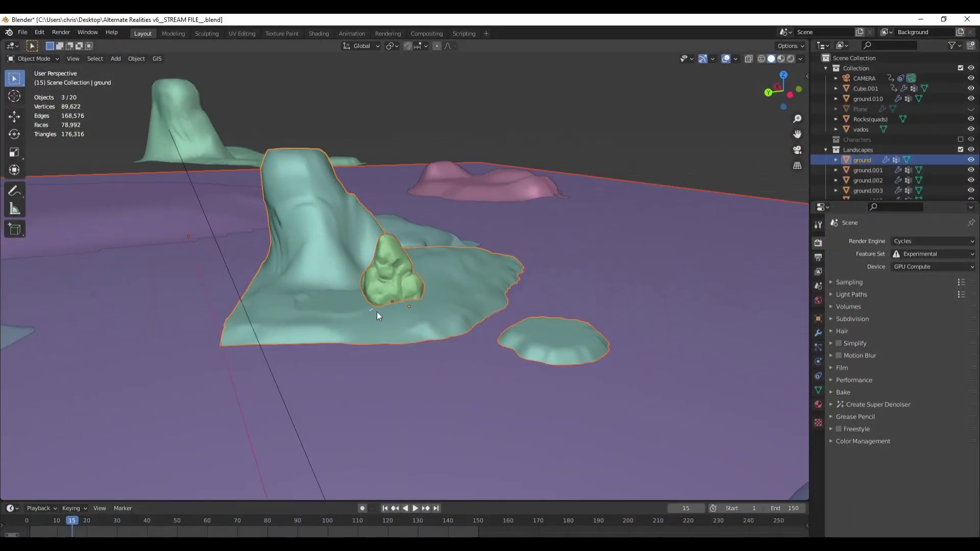
pyautogui.click(467, 308)
pyautogui.press('g')
pyautogui.rightClick(469, 273)
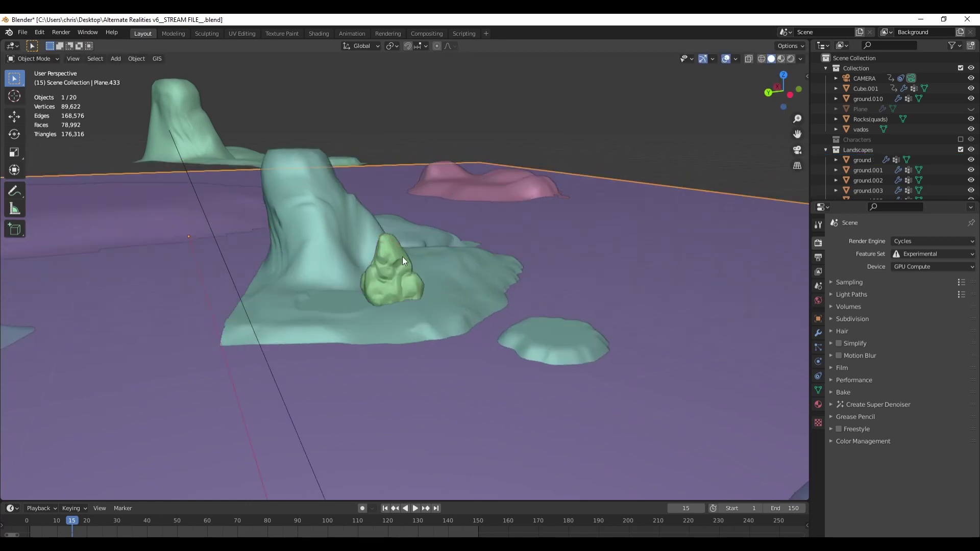
pyautogui.moveTo(427, 266); pyautogui.dragTo(448, 278)
pyautogui.press('g')
pyautogui.rightClick(391, 203)
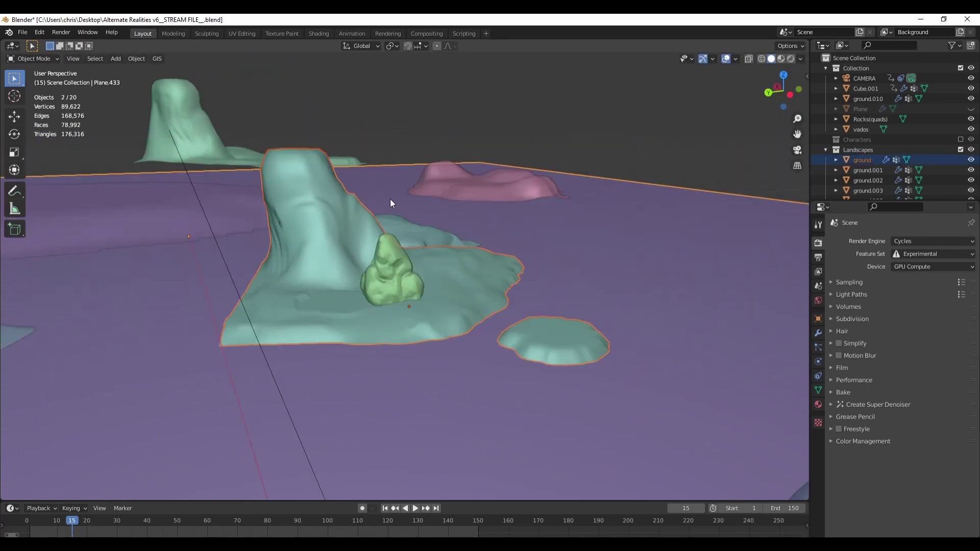
# Select the tall ground formation behind the small green rock and try to move it on its own
pyautogui.click(319, 256)
pyautogui.press('g')
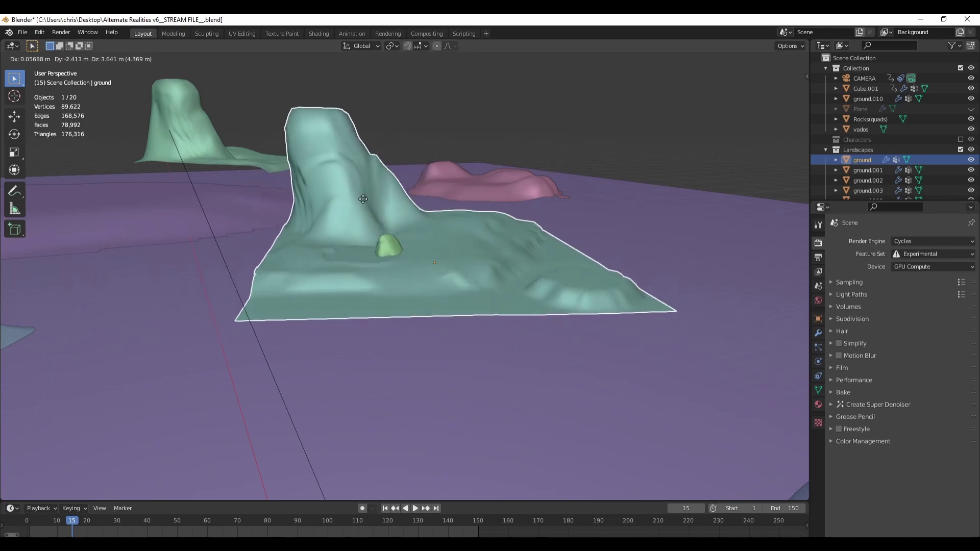
pyautogui.rightClick(353, 242)
pyautogui.scroll(-6, 371, 287)
pyautogui.moveTo(312, 290); pyautogui.dragTo(415, 255, button='middle')
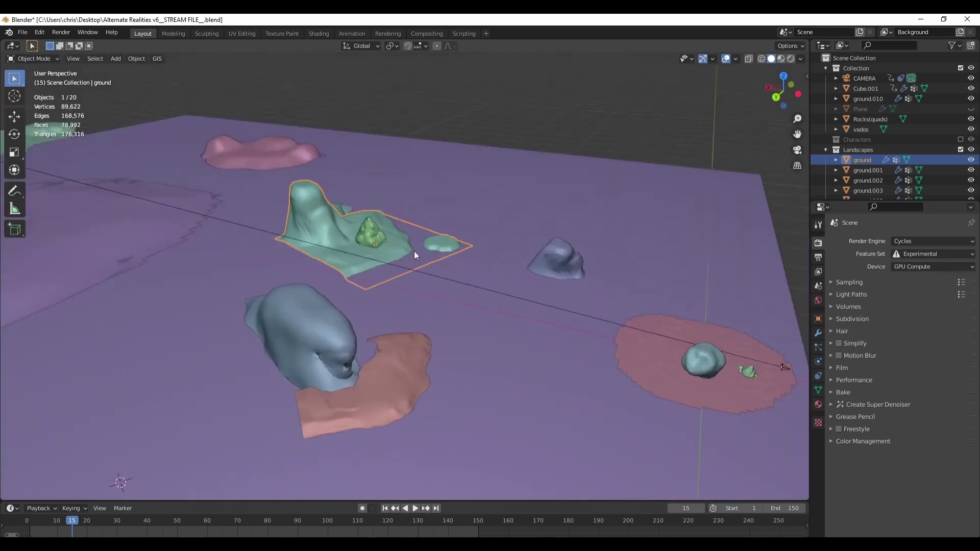
# Select a patch of faces on the tall ground formation's mesh in Edit Mode, compare the surrounding formations, and return to Object Mode
pyautogui.moveTo(276, 198); pyautogui.dragTo(413, 215, button='middle')
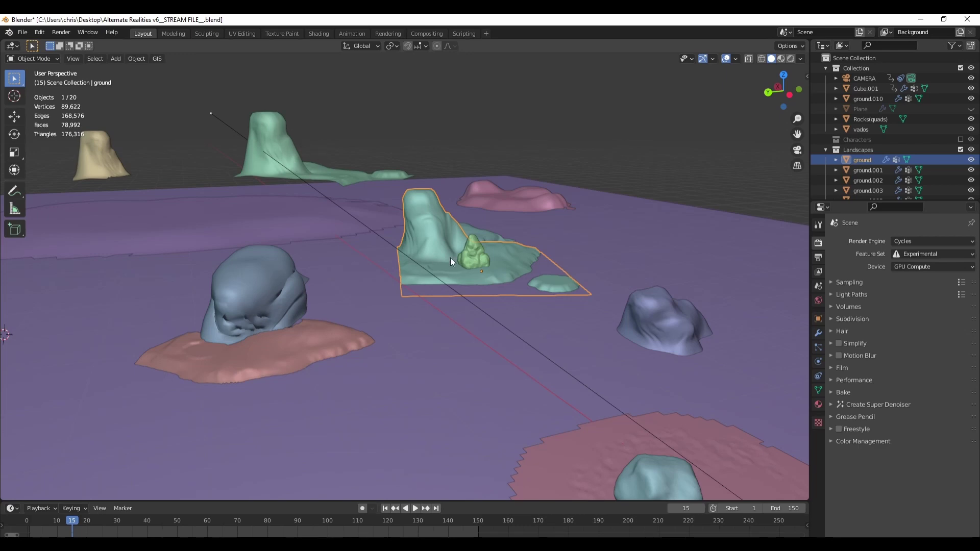
pyautogui.press('Tab')
pyautogui.scroll(2, 376, 220)
pyautogui.moveTo(425, 186); pyautogui.dragTo(444, 227)
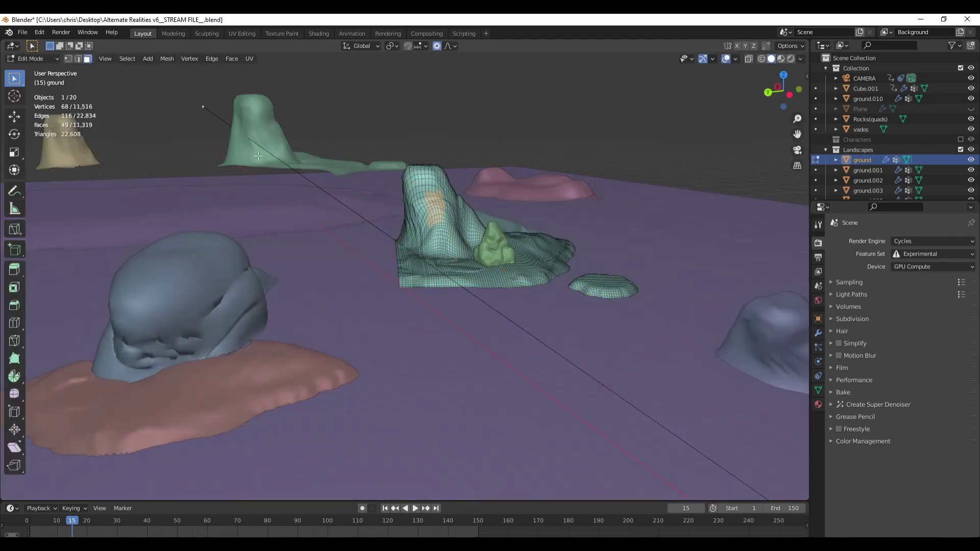
pyautogui.moveTo(293, 141); pyautogui.dragTo(261, 142, button='middle')
pyautogui.moveTo(284, 255); pyautogui.dragTo(553, 244, button='middle')
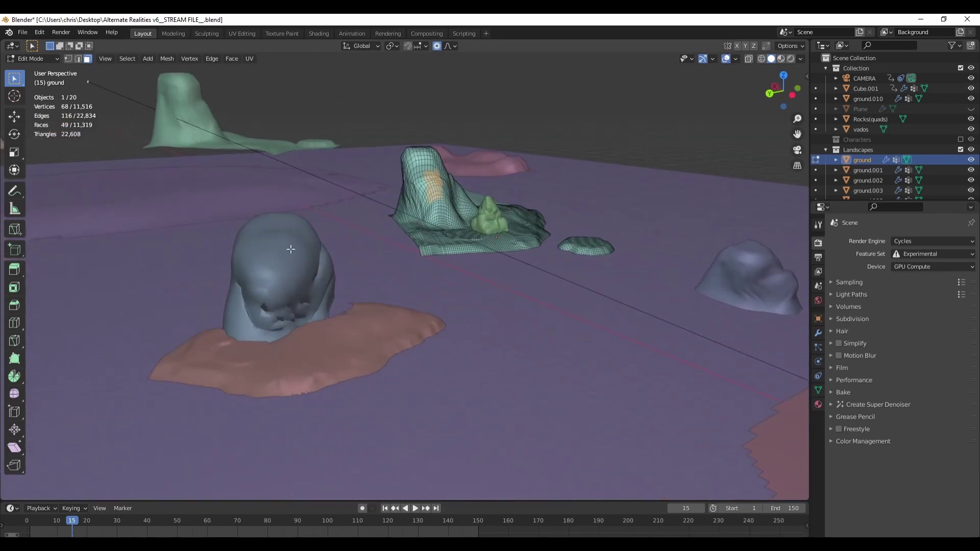
pyautogui.moveTo(526, 202); pyautogui.dragTo(566, 251, button='middle')
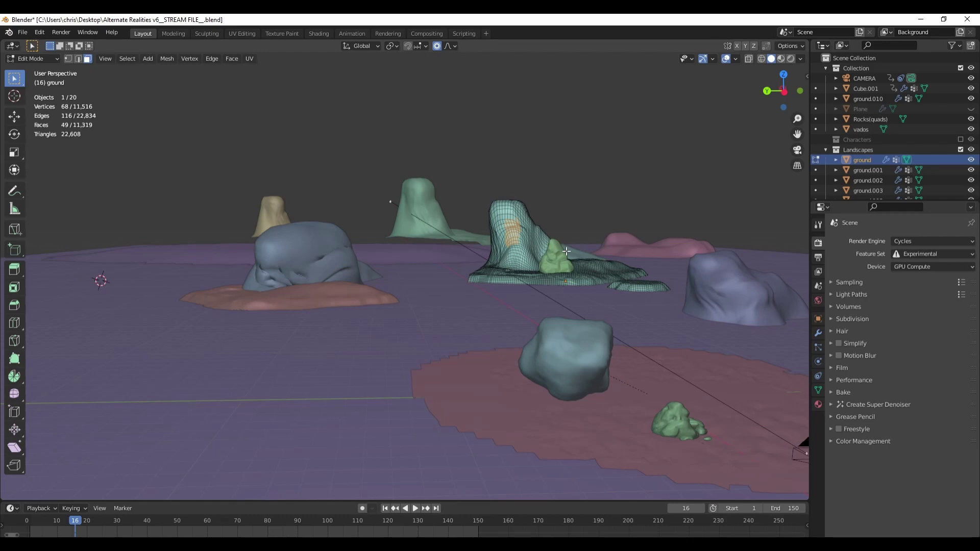
pyautogui.press('Tab')
# View the landscape through the scene camera and play back the start of the camera move
pyautogui.press('KP_0')
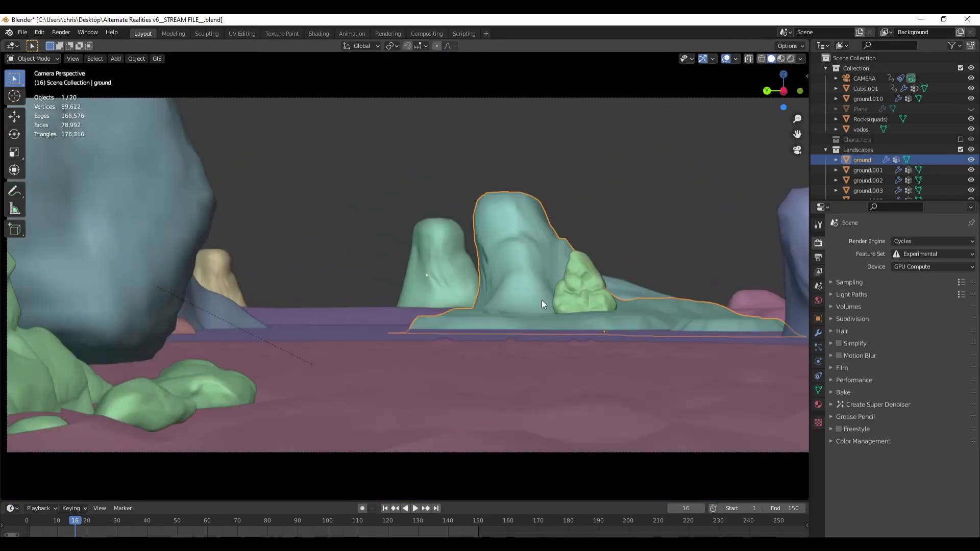
pyautogui.scroll(-3, 546, 305)
pyautogui.scroll(3, 544, 295)
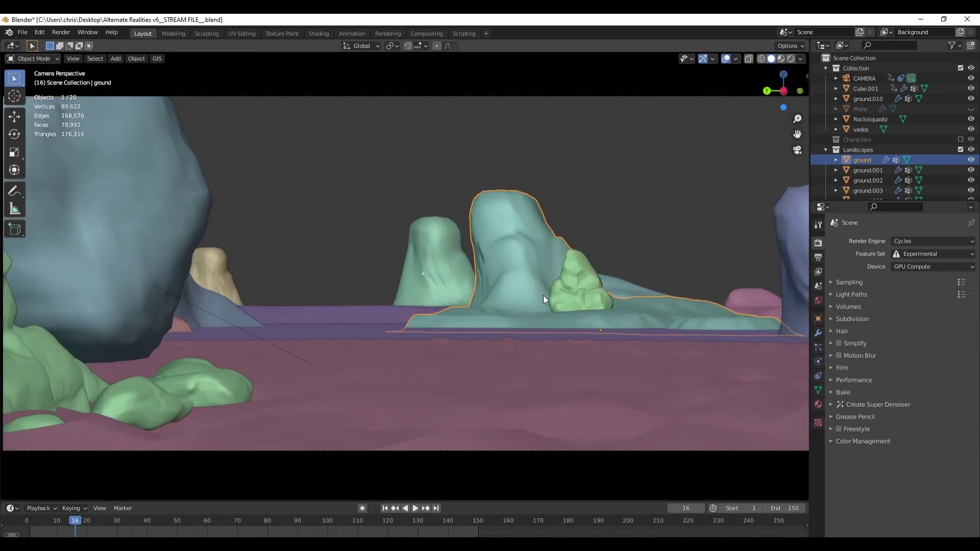
pyautogui.scroll(-2, 535, 286)
pyautogui.scroll(2, 535, 286)
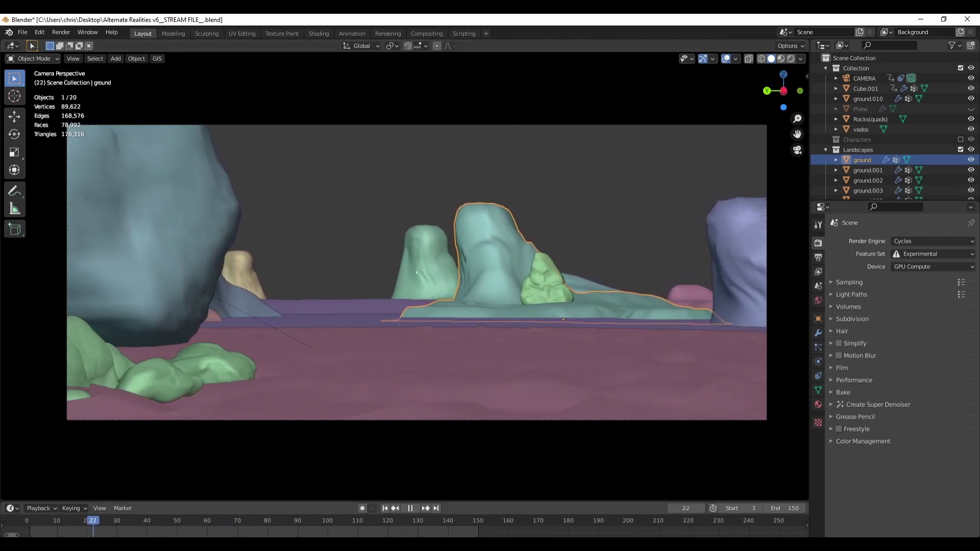
pyautogui.press('space')
# Select the pink foreground ground, preview its grass particles in the viewport, and switch the display to its rock particles instead
pyautogui.click(595, 352)
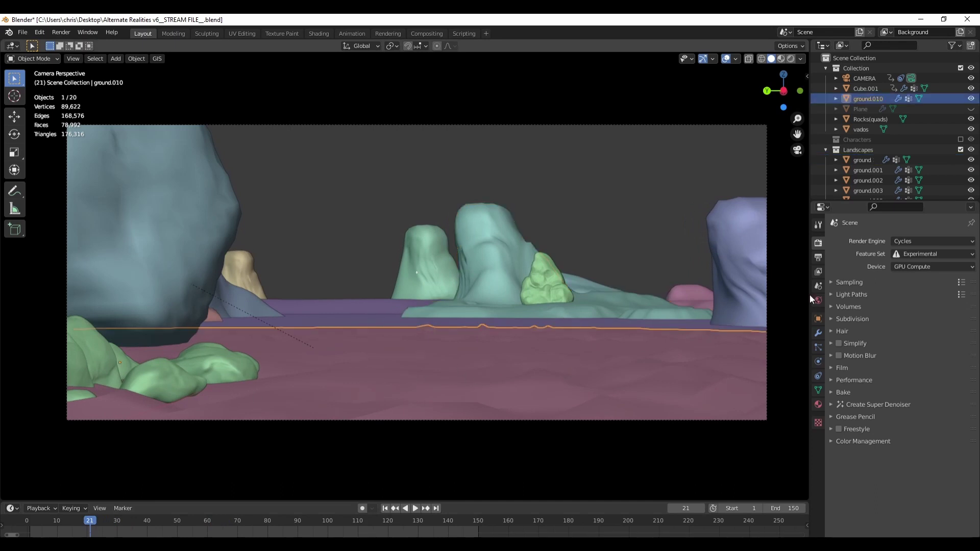
pyautogui.click(819, 347)
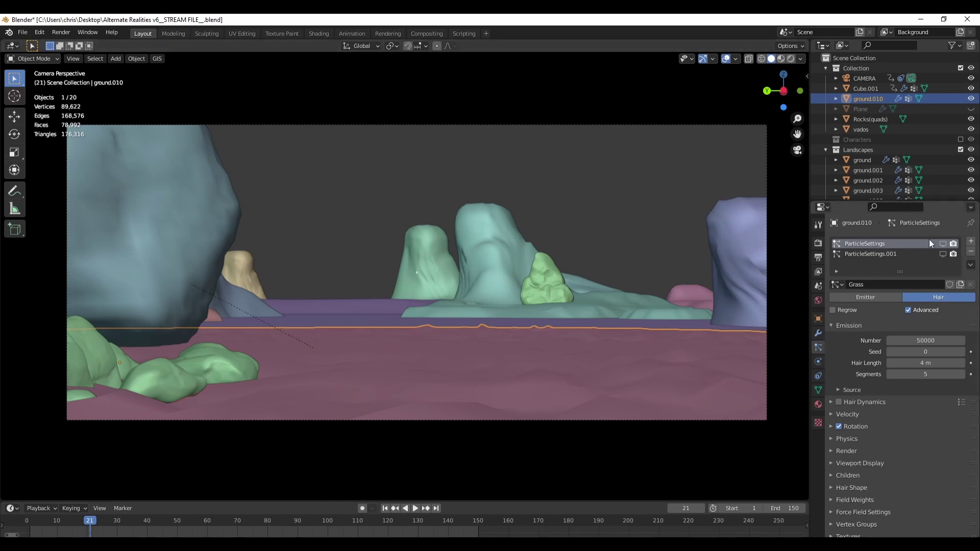
pyautogui.click(943, 244)
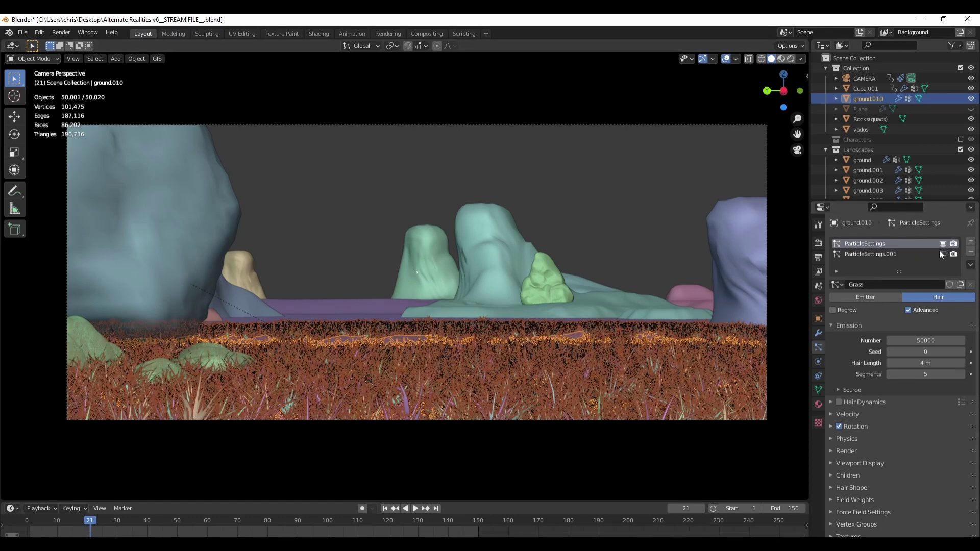
pyautogui.click(942, 247)
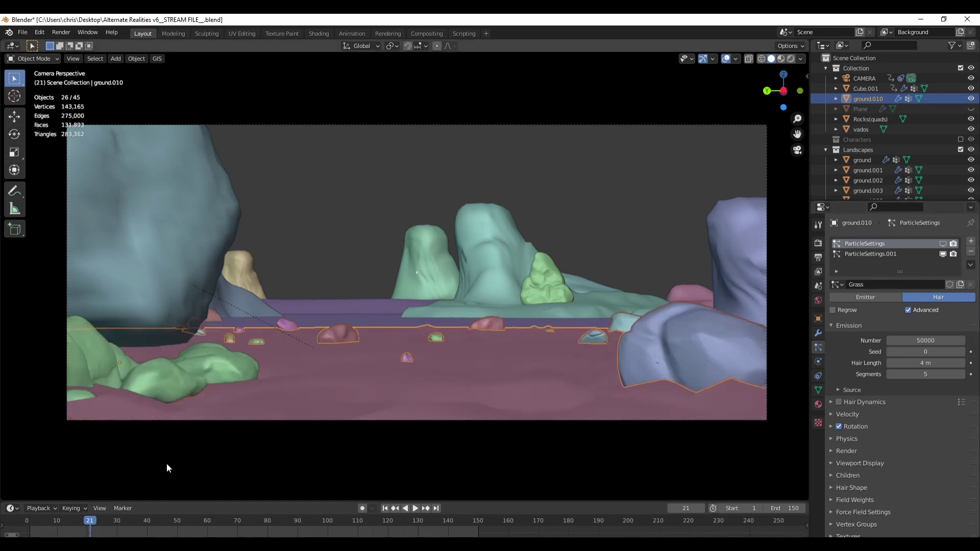
# Play the camera animation repeatedly to examine how the scattered rocks pass in front of the background formations
pyautogui.press('space')
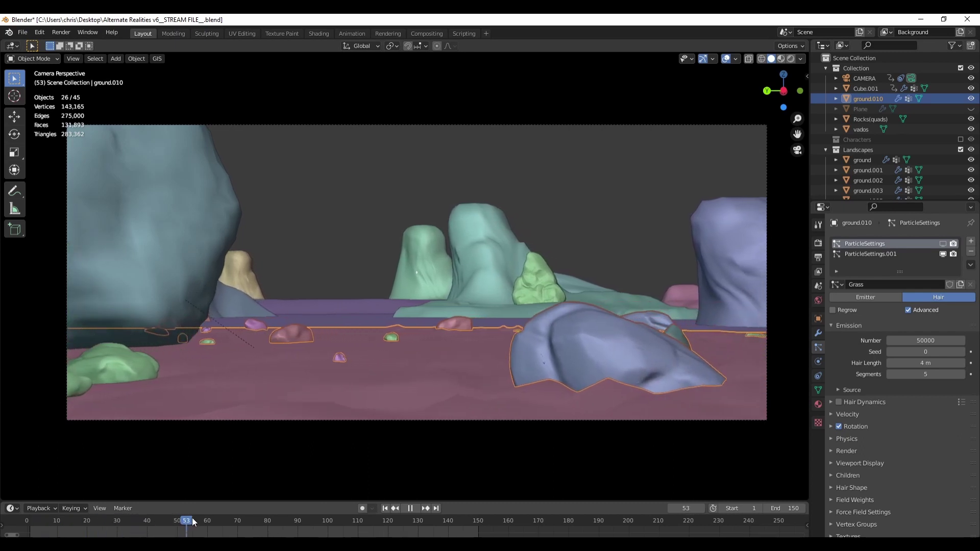
pyautogui.moveTo(192, 518)
pyautogui.mouseDown()
pyautogui.moveTo(436, 526)
pyautogui.moveTo(189, 517)
pyautogui.mouseUp()
pyautogui.press('space')
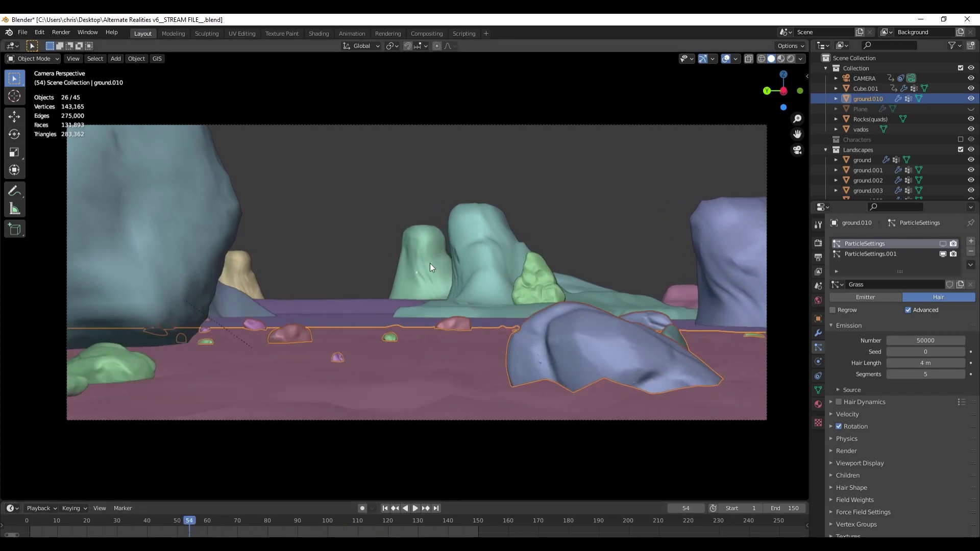
pyautogui.click(430, 264)
pyautogui.click(584, 391)
pyautogui.press('space')
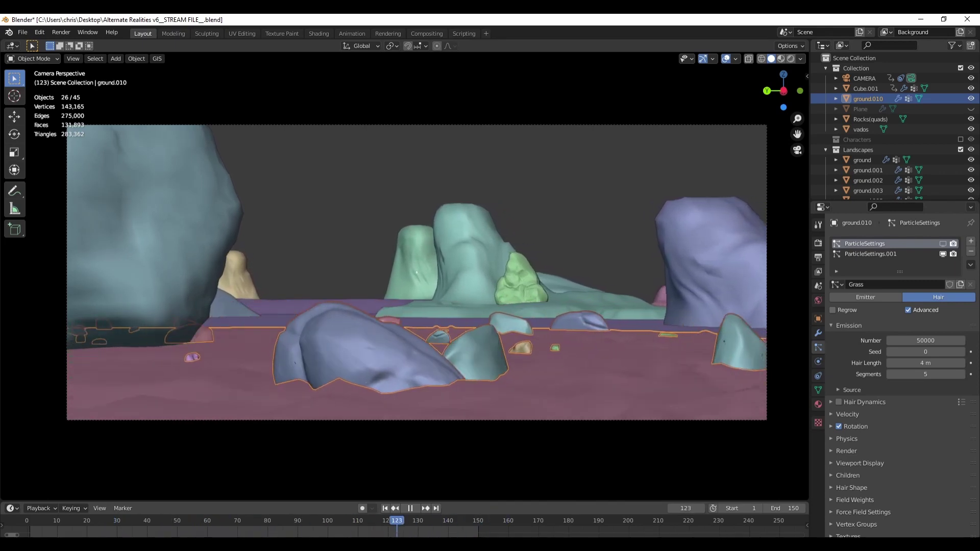
pyautogui.press('space')
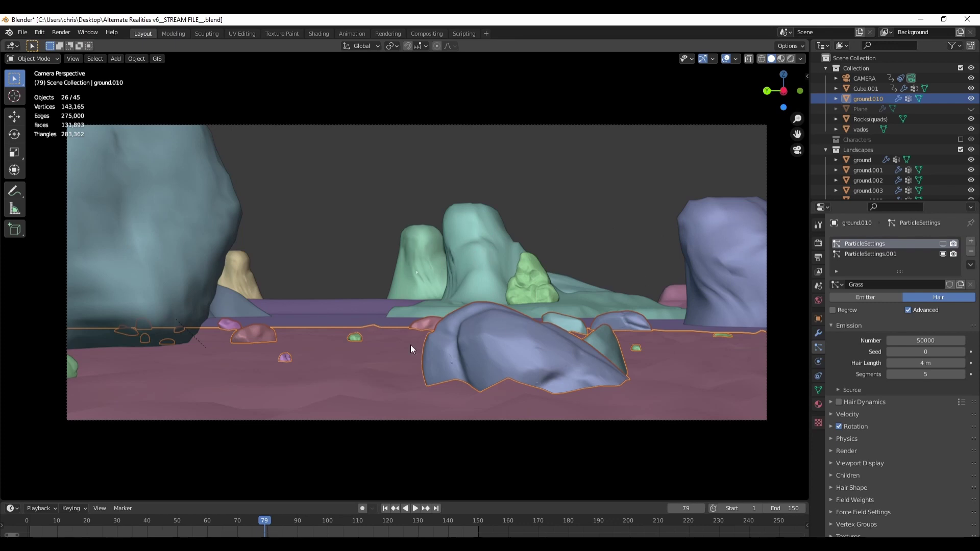
pyautogui.press('space')
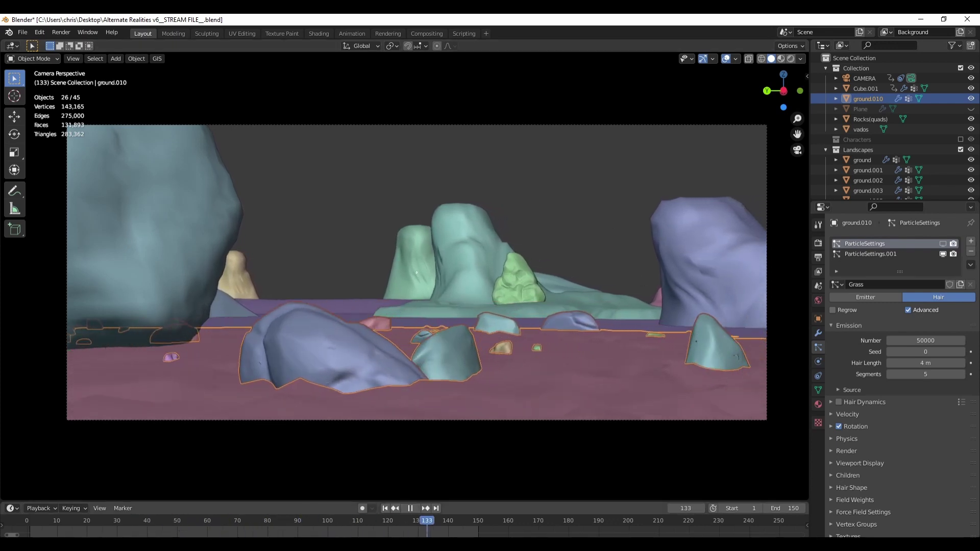
pyautogui.press('space')
# Enlarge the timeline's frame range, replay the camera move with the rocks shown, and stop at frame 39
pyautogui.scroll(-1, 288, 533)
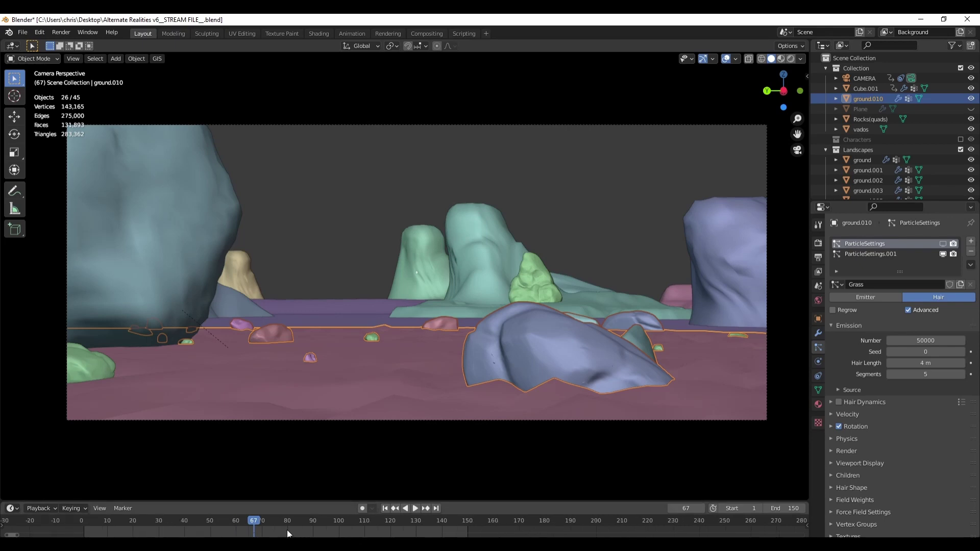
pyautogui.scroll(5, 286, 531)
pyautogui.moveTo(270, 531); pyautogui.dragTo(450, 532, button='middle')
pyautogui.scroll(2, 445, 532)
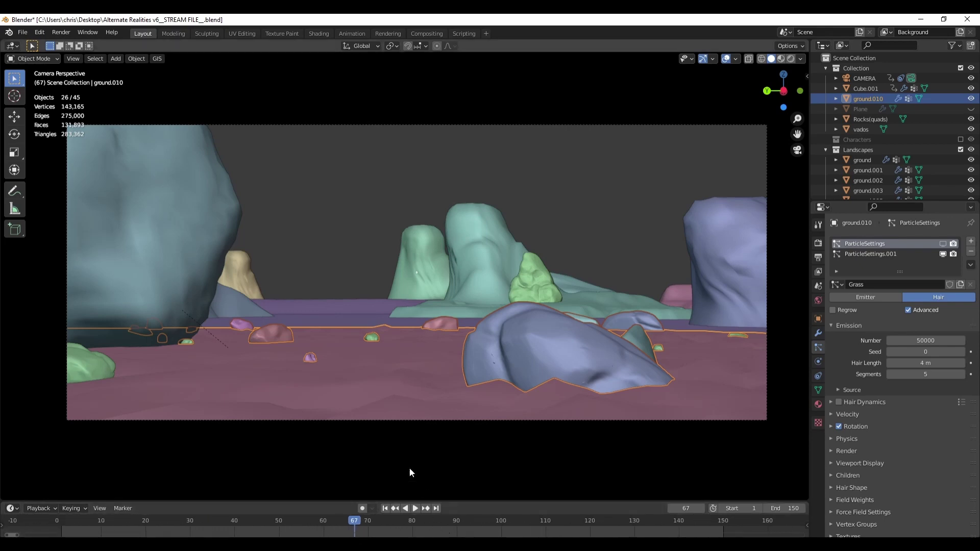
pyautogui.press('space')
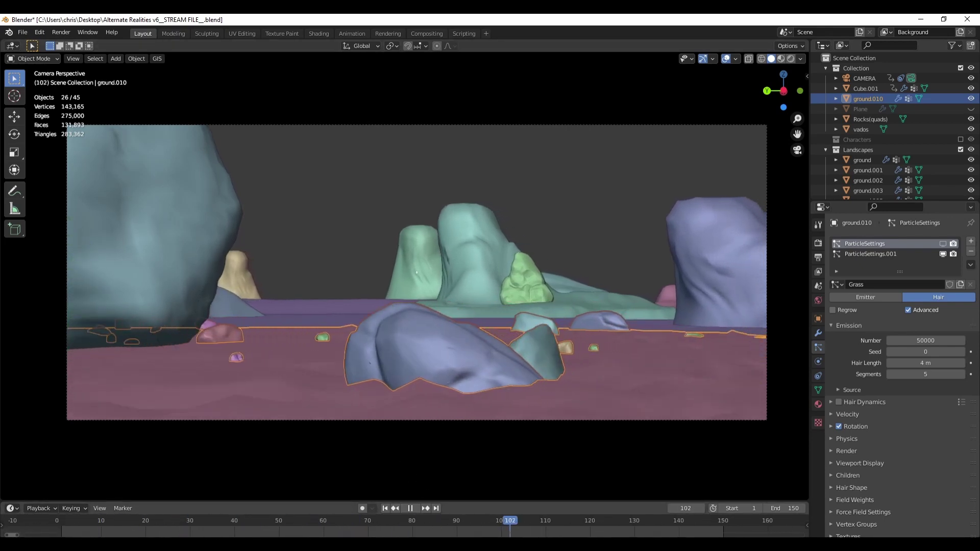
pyautogui.moveTo(510, 527); pyautogui.dragTo(230, 513)
pyautogui.press('space')
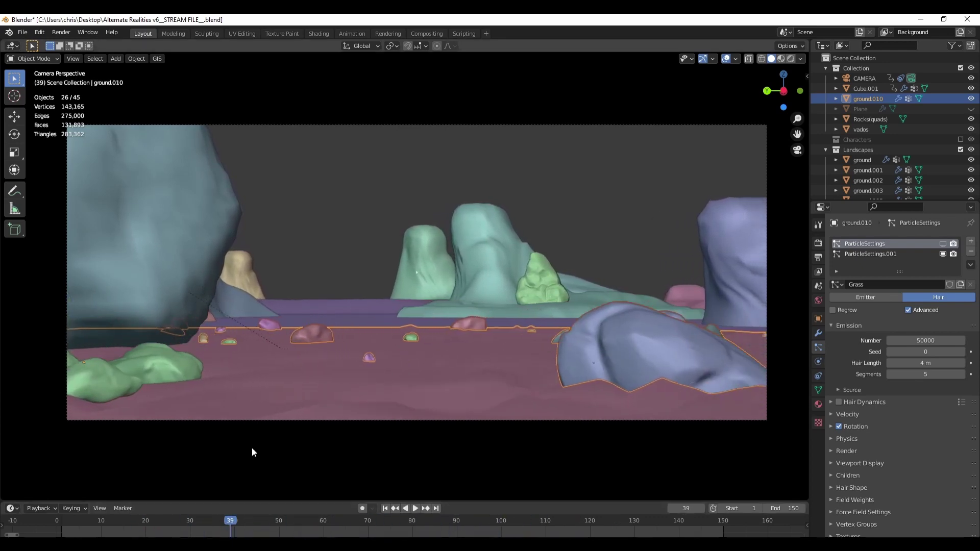
# Deselect everything and scrub the animation to frame 35
pyautogui.hotkey('alt', 'a')
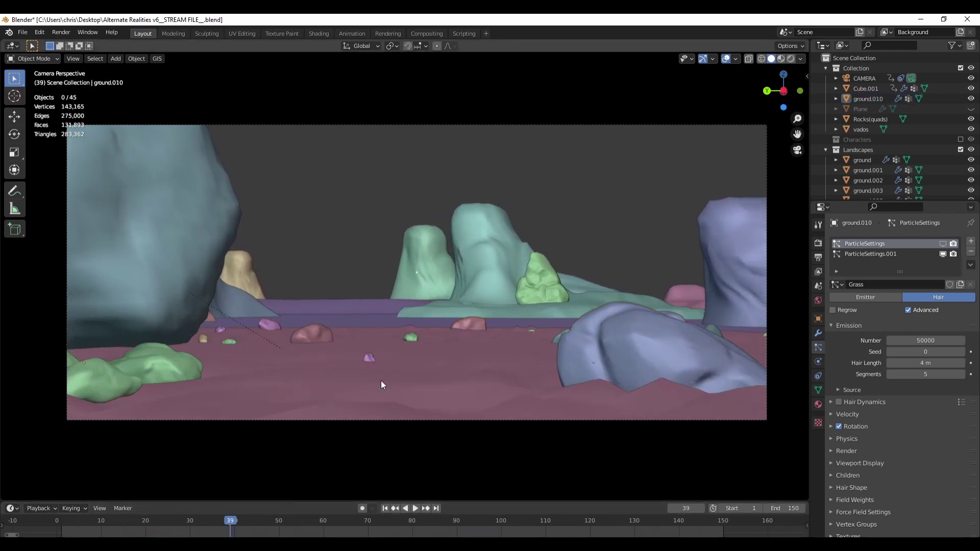
pyautogui.moveTo(227, 526)
pyautogui.mouseDown()
pyautogui.moveTo(96, 524)
pyautogui.moveTo(243, 524)
pyautogui.mouseUp()
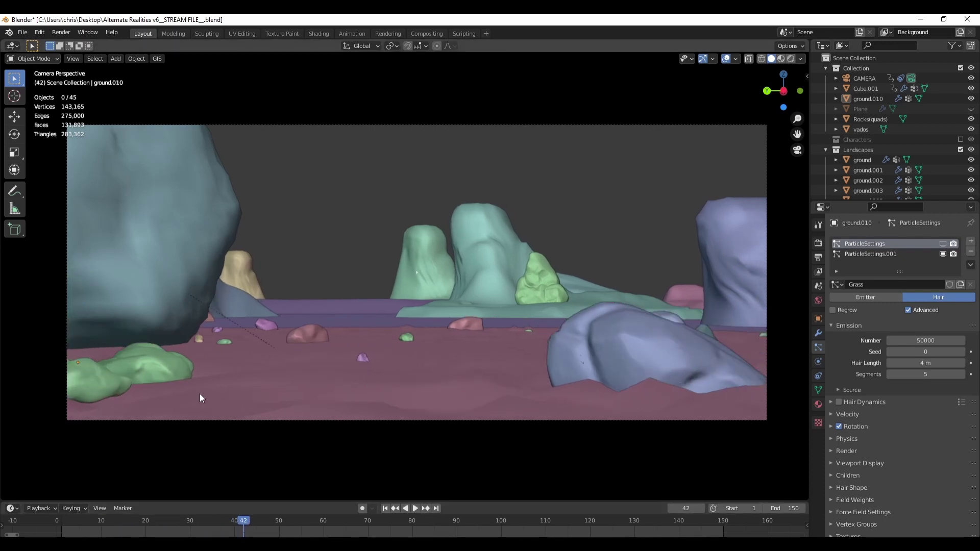
pyautogui.moveTo(227, 517)
pyautogui.mouseDown()
pyautogui.moveTo(114, 519)
pyautogui.moveTo(629, 528)
pyautogui.moveTo(201, 519)
pyautogui.moveTo(212, 521)
pyautogui.mouseUp()
pyautogui.scroll(-3, 525, 302)
pyautogui.scroll(3, 524, 305)
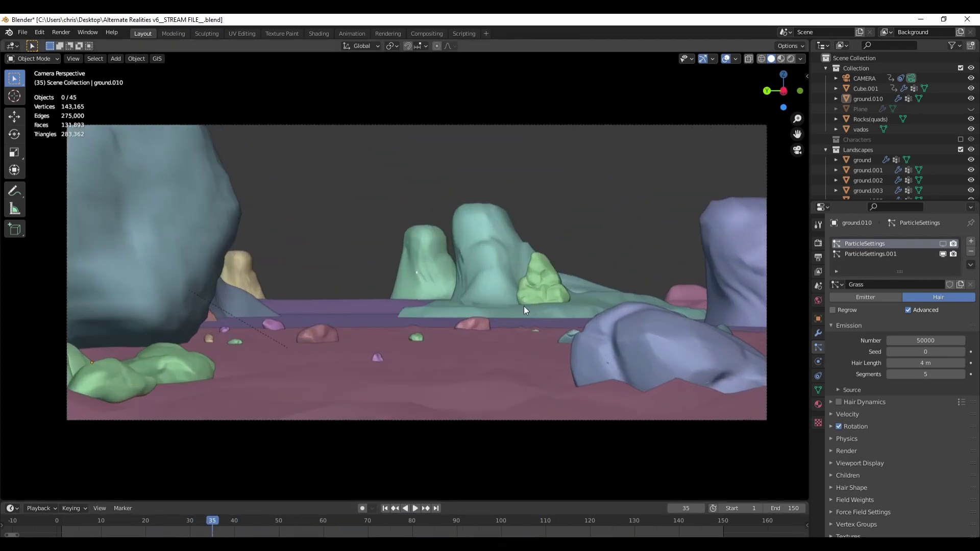
# Examine the scattered rocks, the large boulder and the camera on the pink ground from outside the camera view
pyautogui.moveTo(524, 305); pyautogui.dragTo(402, 336, button='middle')
pyautogui.scroll(5, 455, 298)
pyautogui.scroll(4, 525, 291)
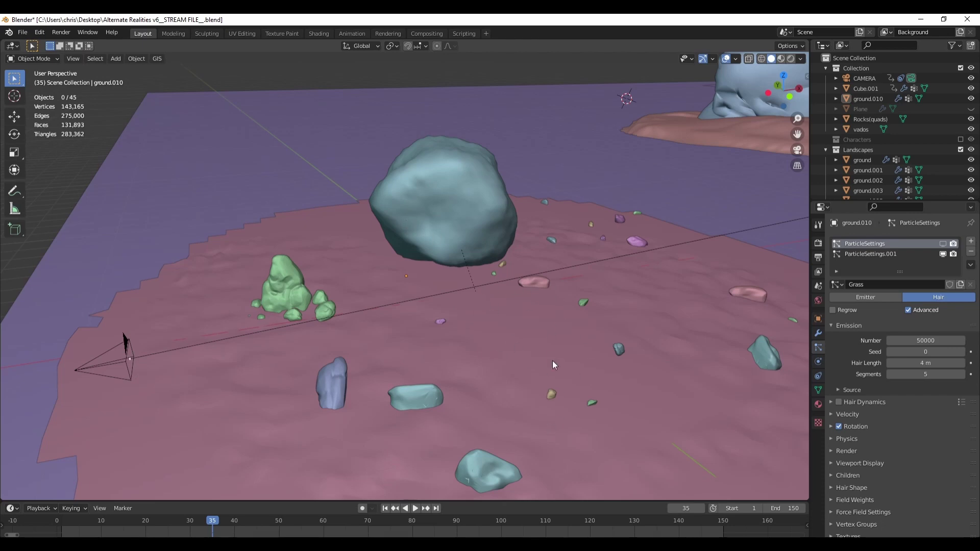
pyautogui.scroll(-3, 552, 360)
pyautogui.scroll(-2, 531, 329)
pyautogui.scroll(4, 462, 332)
pyautogui.moveTo(401, 338); pyautogui.dragTo(455, 326, button='middle')
pyautogui.scroll(2, 564, 341)
pyautogui.keyDown('shift'); pyautogui.moveTo(536, 306); pyautogui.dragTo(460, 333, button='middle'); pyautogui.keyUp('shift')
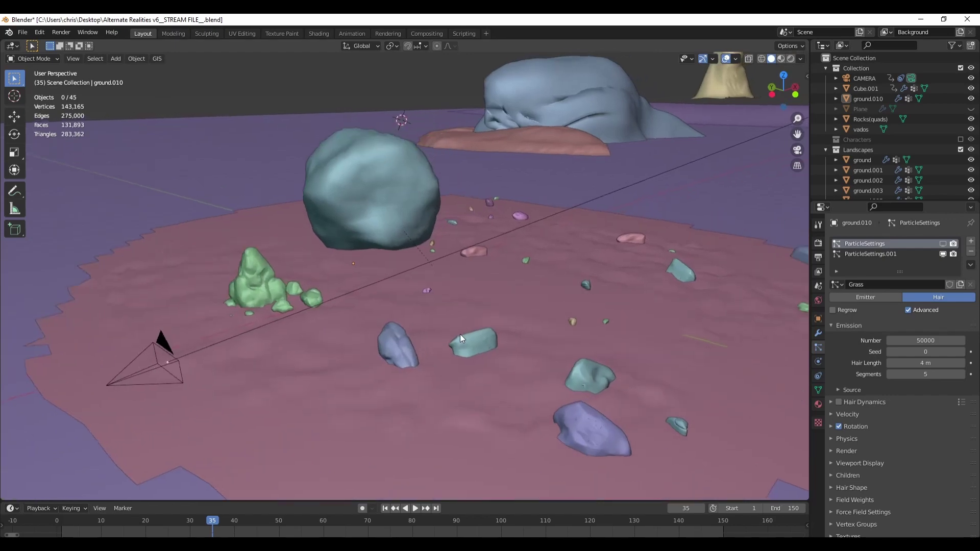
# Return to the camera view, check the ground's Rocks and Grass particle settings, and hide the rock particles in the viewport
pyautogui.press('KP_0')
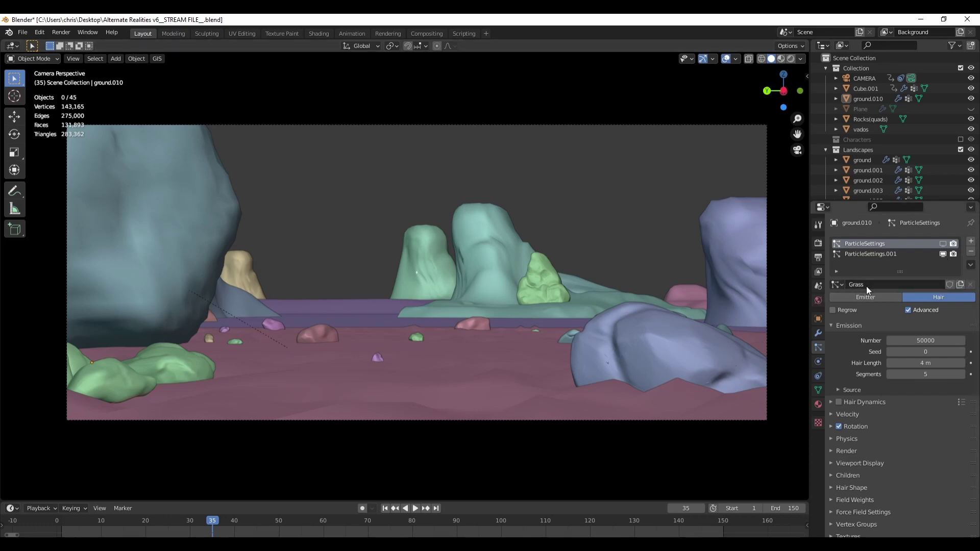
pyautogui.click(866, 253)
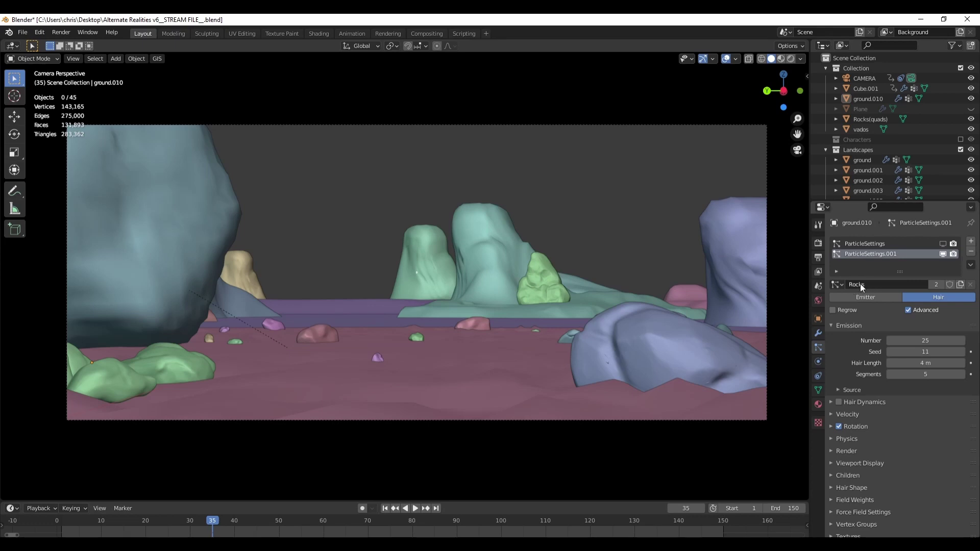
pyautogui.click(884, 244)
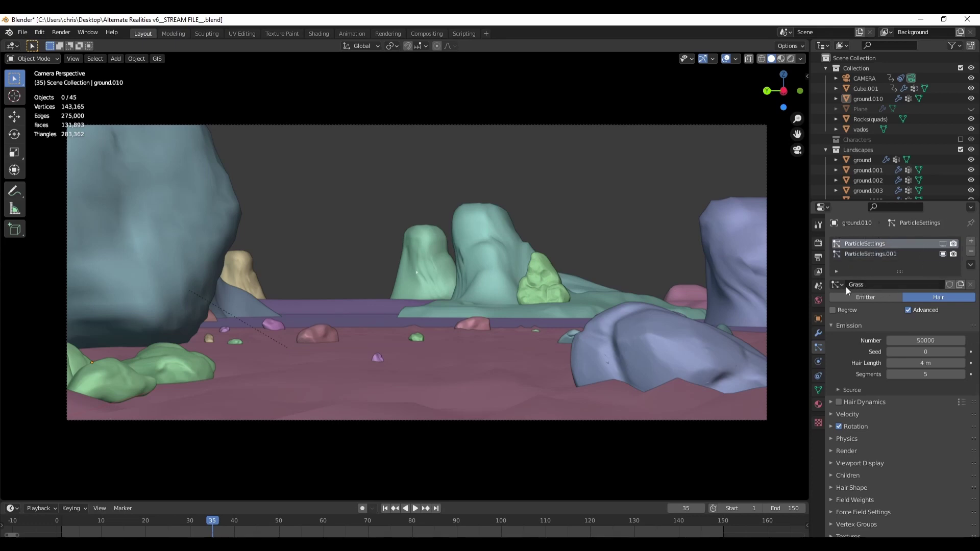
pyautogui.click(943, 254)
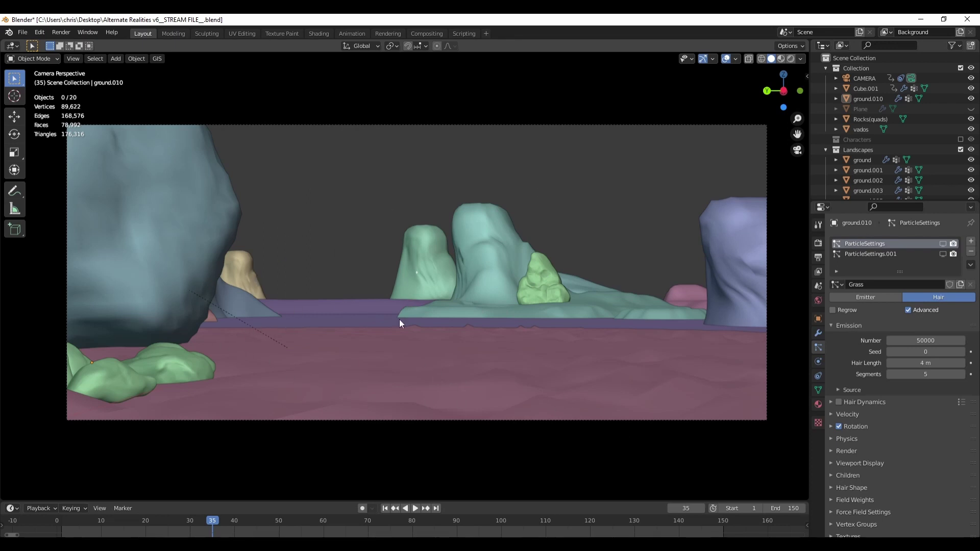
# Scrub the animation to frame 150 and replay the camera move over the bare ground to examine the landscape's parallax
pyautogui.moveTo(215, 519); pyautogui.dragTo(716, 536)
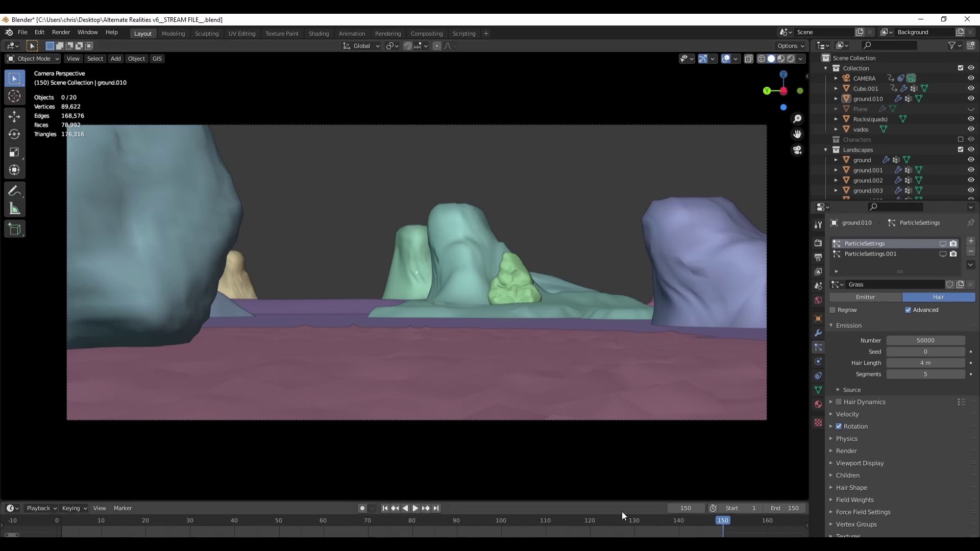
pyautogui.press('space')
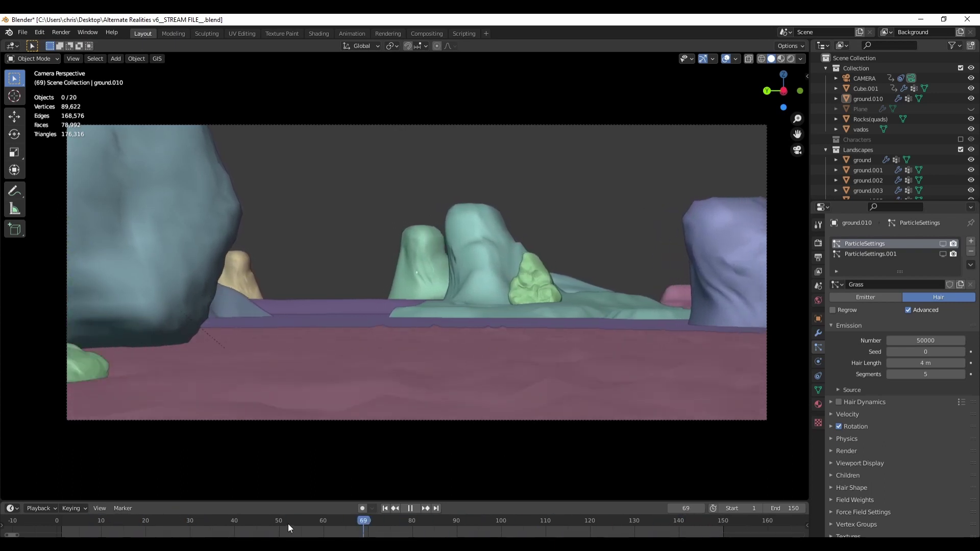
pyautogui.press('space')
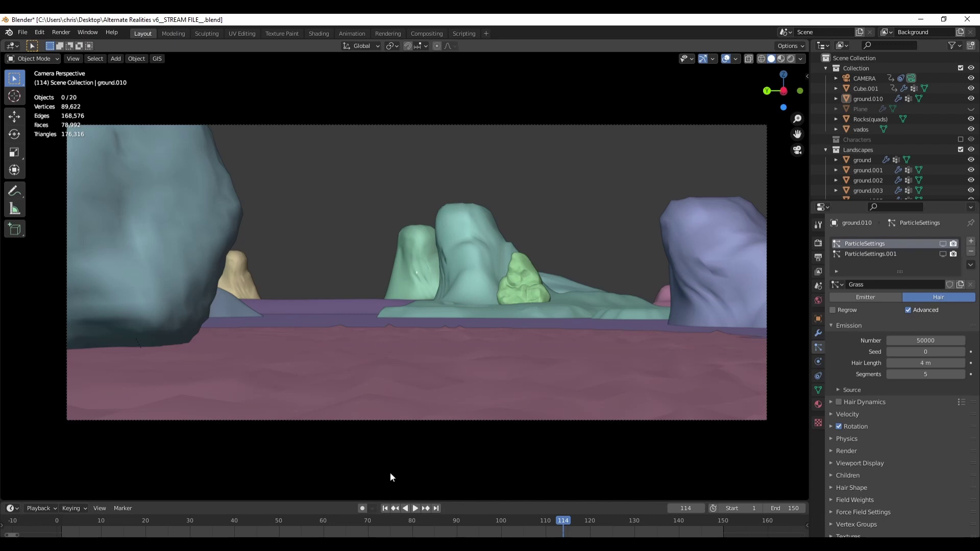
pyautogui.press('space')
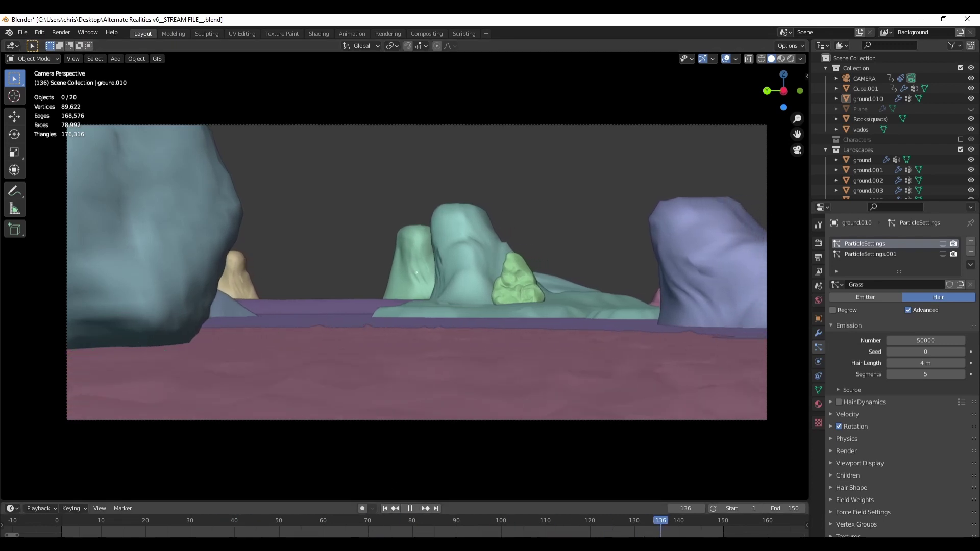
pyautogui.press('space')
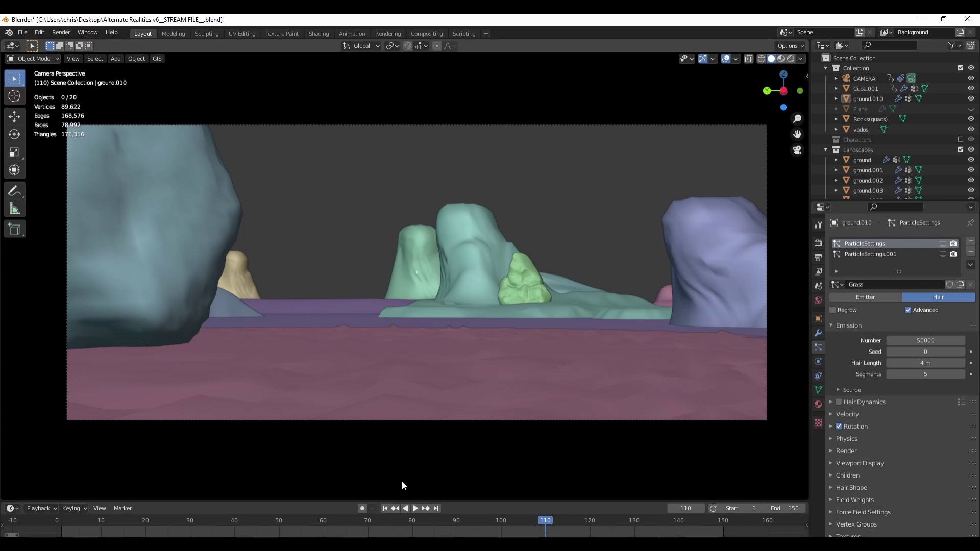
pyautogui.press('space')
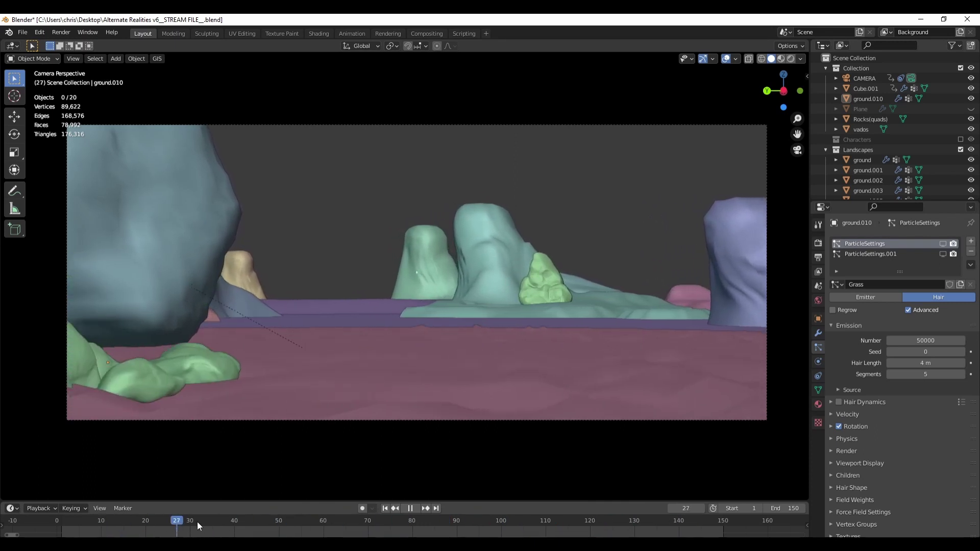
# Replay the camera animation over the bare ground and stop playback
pyautogui.press('Escape')
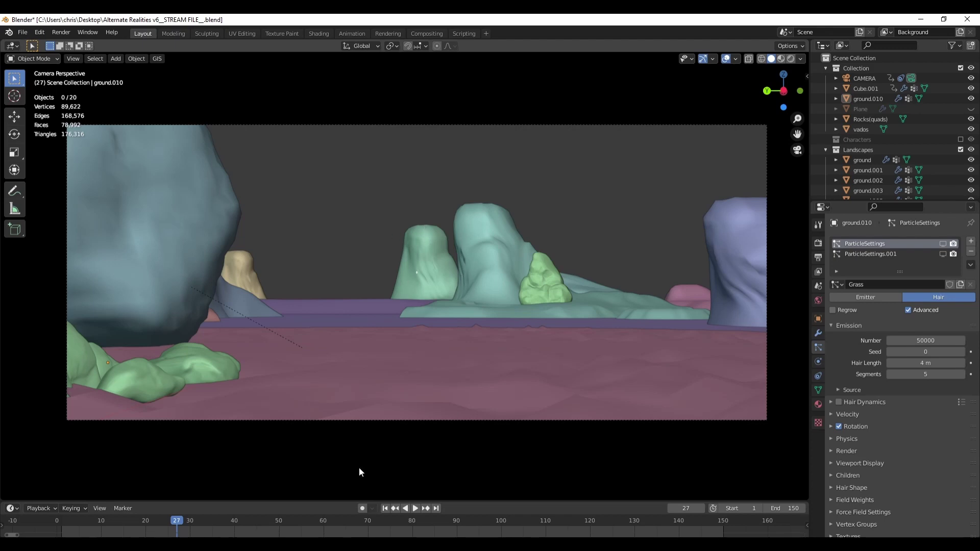
pyautogui.press('space')
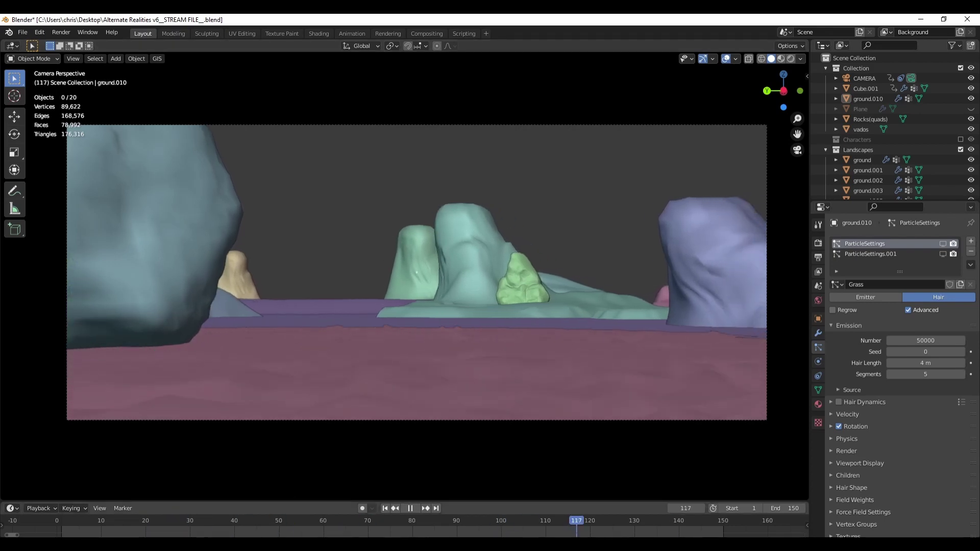
pyautogui.press('Escape')
# Examine the round pink ground, the boulder, the camera and the surrounding formations from outside the camera view
pyautogui.scroll(-2, 337, 449)
pyautogui.scroll(2, 449, 377)
pyautogui.scroll(-4, 464, 385)
pyautogui.moveTo(449, 378); pyautogui.dragTo(531, 412, button='middle')
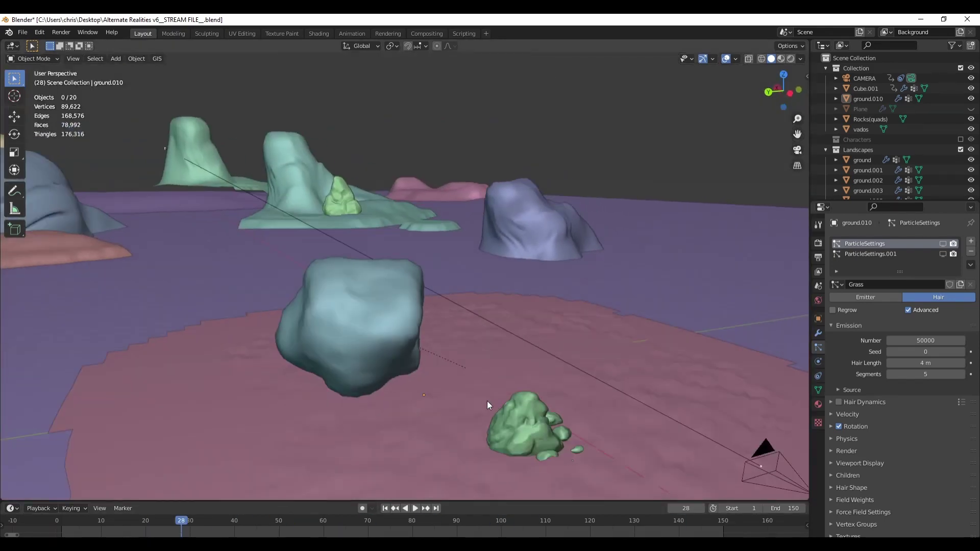
pyautogui.scroll(-4, 495, 407)
pyautogui.scroll(3, 601, 403)
pyautogui.scroll(-3, 479, 430)
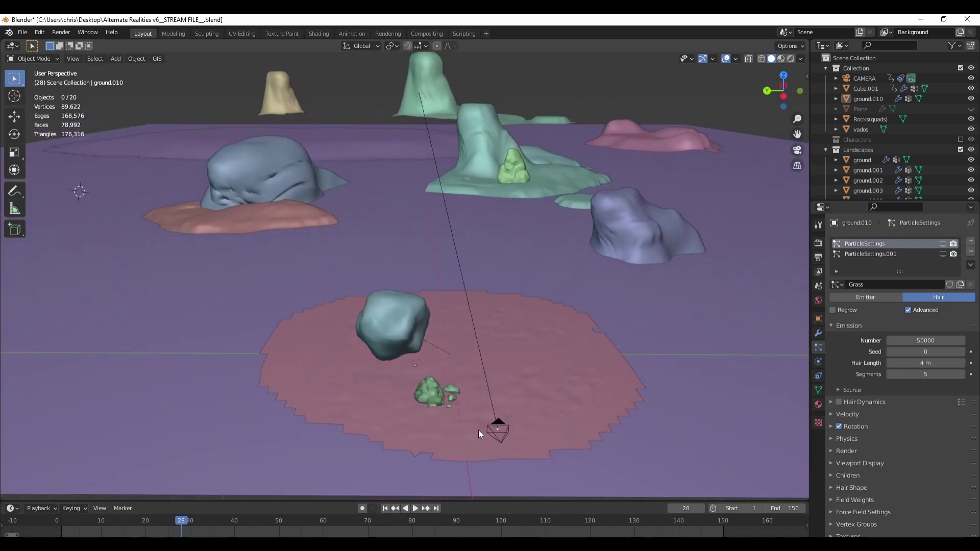
# Switch the viewport to rendered shading, select the tall rock island behind the foreground and examine its stretched rock texture up close
pyautogui.click(791, 58)
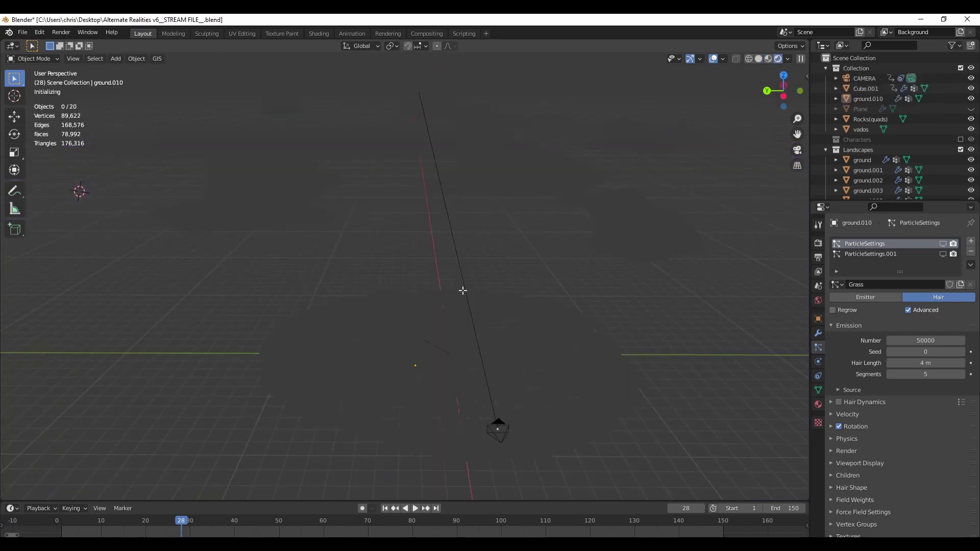
pyautogui.scroll(2, 492, 333)
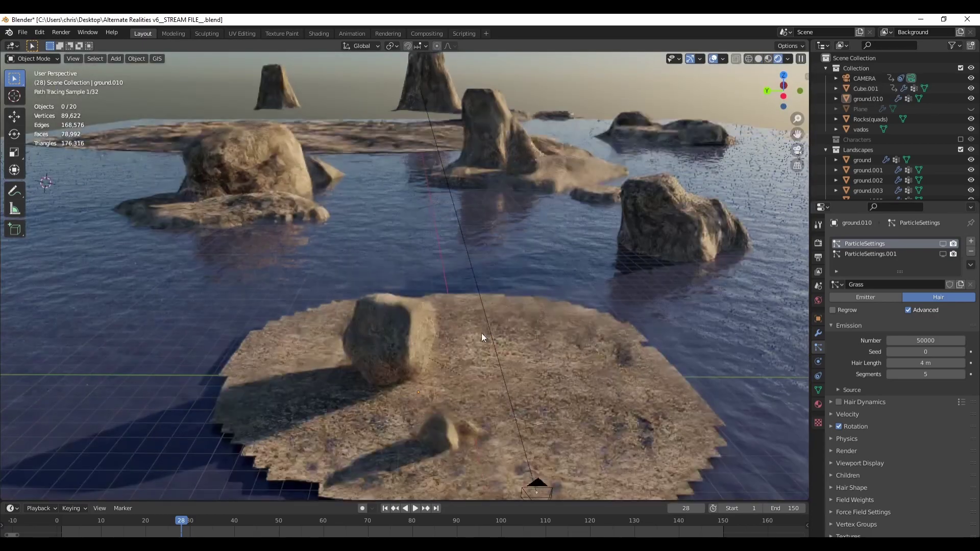
pyautogui.scroll(-2, 451, 330)
pyautogui.moveTo(442, 329); pyautogui.dragTo(595, 280, button='middle')
pyautogui.click(599, 345)
pyautogui.moveTo(599, 345); pyautogui.dragTo(471, 416, button='middle')
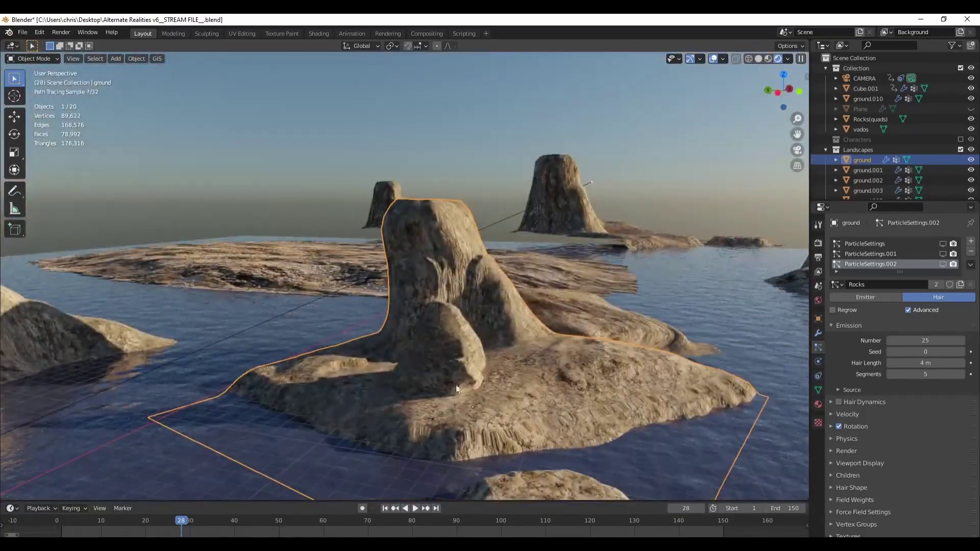
pyautogui.scroll(6, 545, 452)
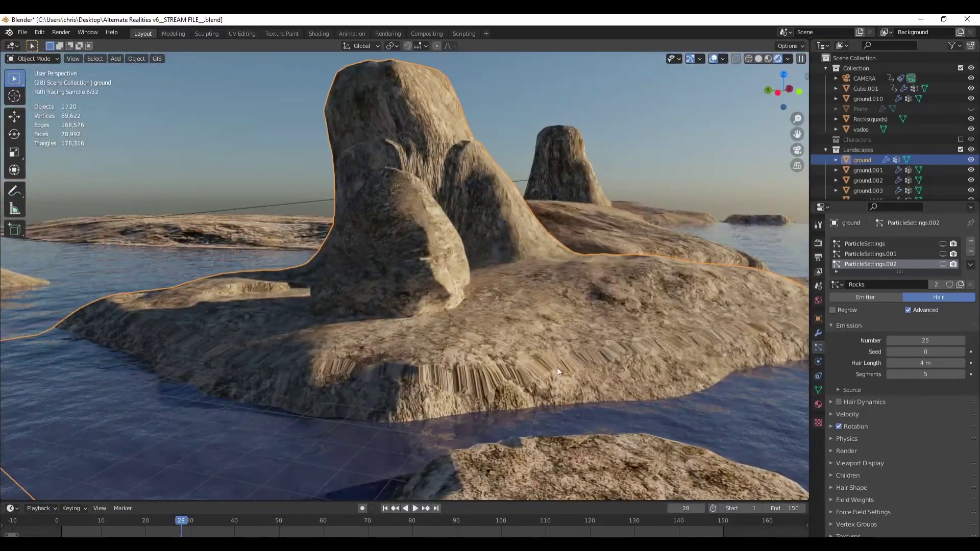
pyautogui.moveTo(279, 412)
pyautogui.mouseDown(button='middle')
pyautogui.moveTo(385, 415)
pyautogui.moveTo(347, 390)
pyautogui.moveTo(401, 425)
pyautogui.moveTo(413, 407)
pyautogui.moveTo(484, 400)
pyautogui.moveTo(486, 373)
pyautogui.moveTo(433, 352)
pyautogui.mouseUp(button='middle')
pyautogui.scroll(-3, 433, 352)
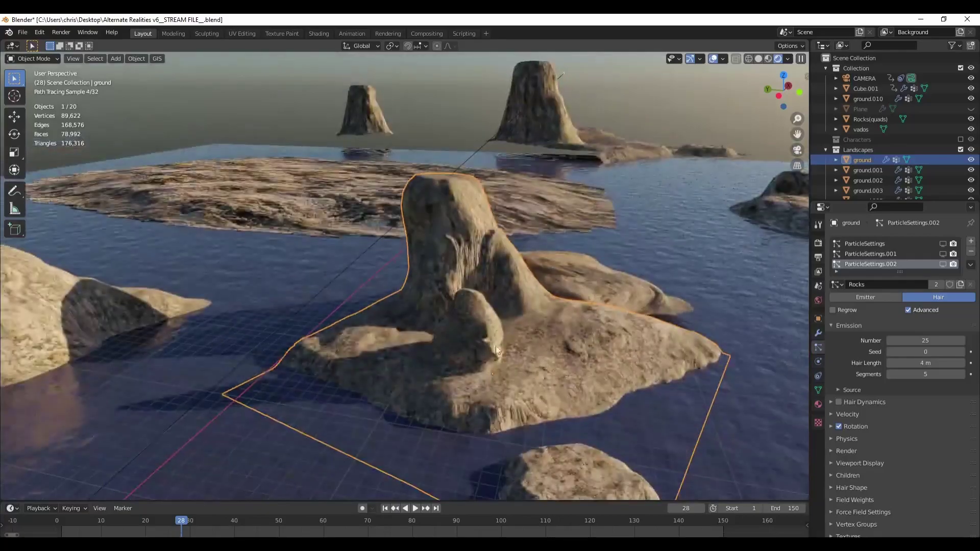
# Select the water plane and turn the timeline into an enlarged Shader Editor below the viewport
pyautogui.scroll(-4, 415, 317)
pyautogui.moveTo(415, 317)
pyautogui.mouseDown(button='middle')
pyautogui.moveTo(430, 302)
pyautogui.moveTo(511, 313)
pyautogui.moveTo(464, 361)
pyautogui.moveTo(533, 352)
pyautogui.moveTo(534, 367)
pyautogui.mouseUp(button='middle')
pyautogui.press('KP_0')
pyautogui.click(576, 434)
pyautogui.moveTo(576, 433); pyautogui.dragTo(550, 429, button='middle')
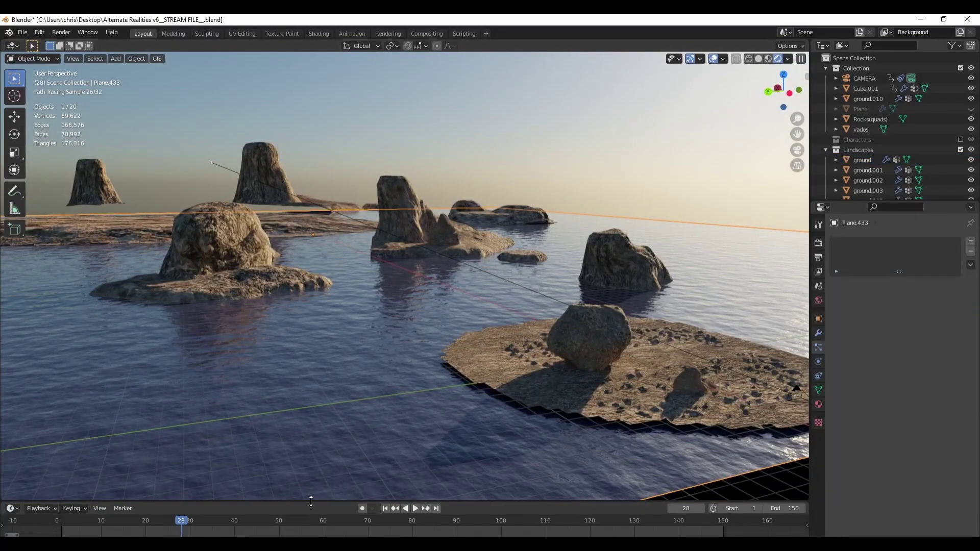
pyautogui.moveTo(313, 501); pyautogui.dragTo(312, 320)
pyautogui.click(12, 326)
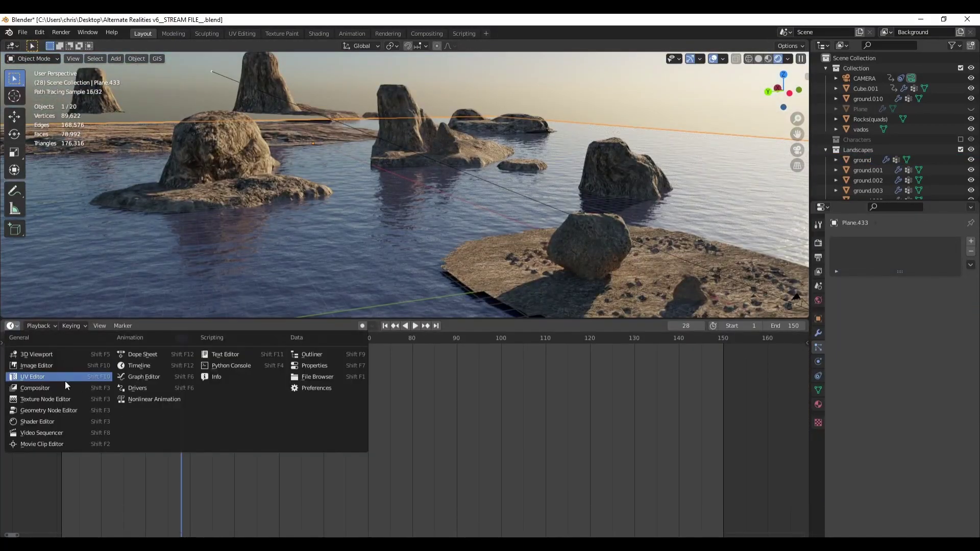
pyautogui.click(47, 423)
# Examine the water material's node chain from Texture Coordinate through Mapping, Noise Texture and Bump to the main shader
pyautogui.scroll(2, 286, 448)
pyautogui.moveTo(176, 466); pyautogui.dragTo(299, 438, button='middle')
pyautogui.scroll(-1, 350, 387)
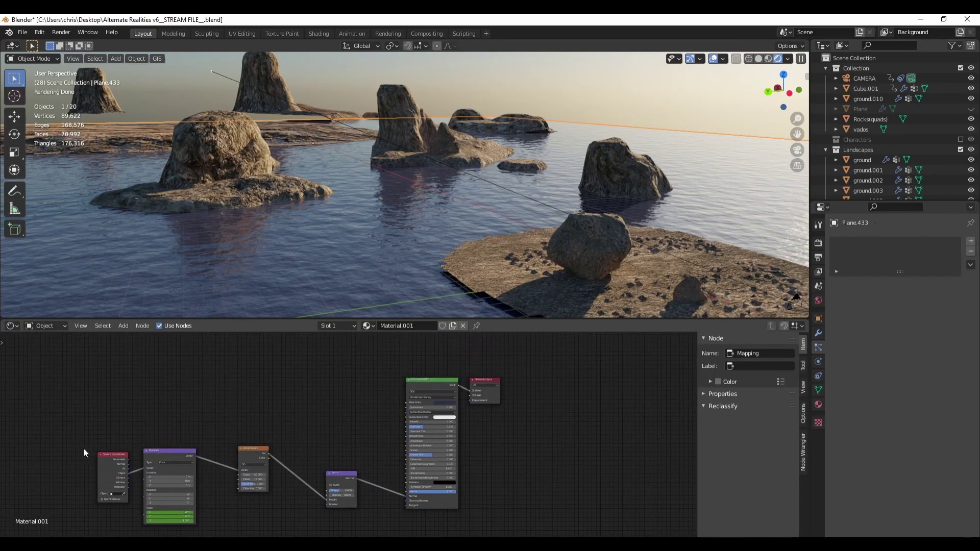
pyautogui.scroll(7, 283, 480)
pyautogui.moveTo(269, 483); pyautogui.dragTo(281, 446, button='middle')
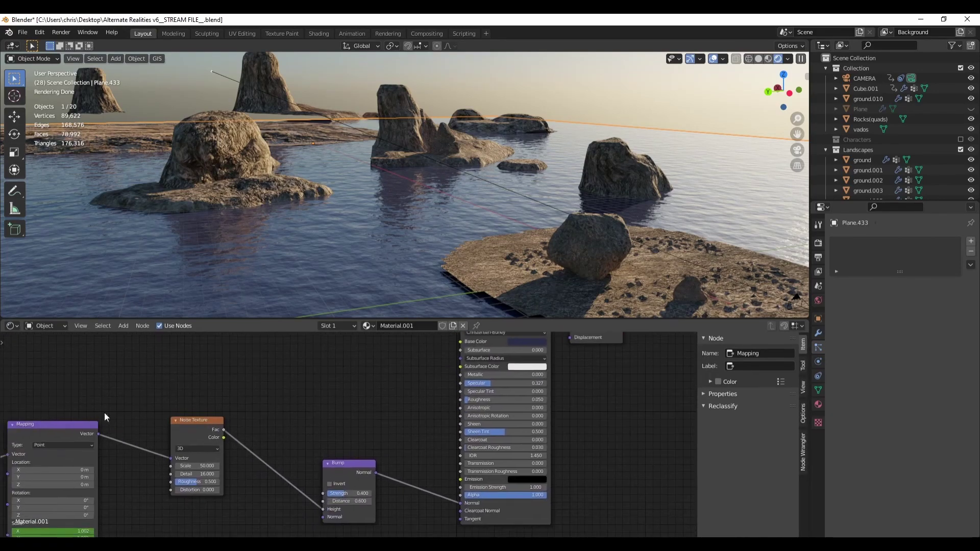
pyautogui.scroll(-1, 152, 460)
pyautogui.moveTo(152, 458); pyautogui.dragTo(172, 434, button='middle')
pyautogui.moveTo(257, 460); pyautogui.dragTo(291, 474, button='middle')
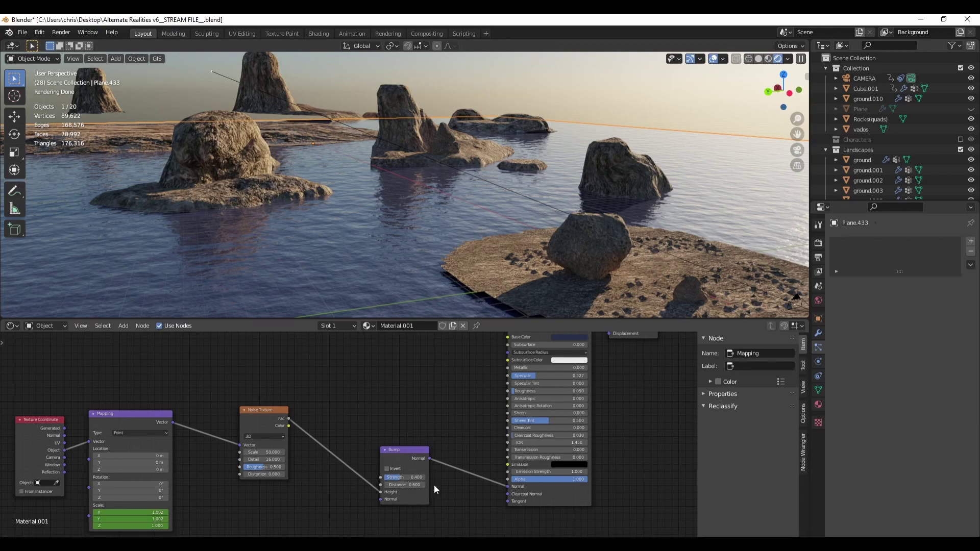
# Examine the rendered water and rock formations from outside and through the camera view
pyautogui.moveTo(438, 230)
pyautogui.mouseDown(button='middle')
pyautogui.moveTo(488, 249)
pyautogui.moveTo(470, 234)
pyautogui.mouseUp(button='middle')
pyautogui.moveTo(547, 246); pyautogui.dragTo(521, 255, button='middle')
pyautogui.press('KP_0')
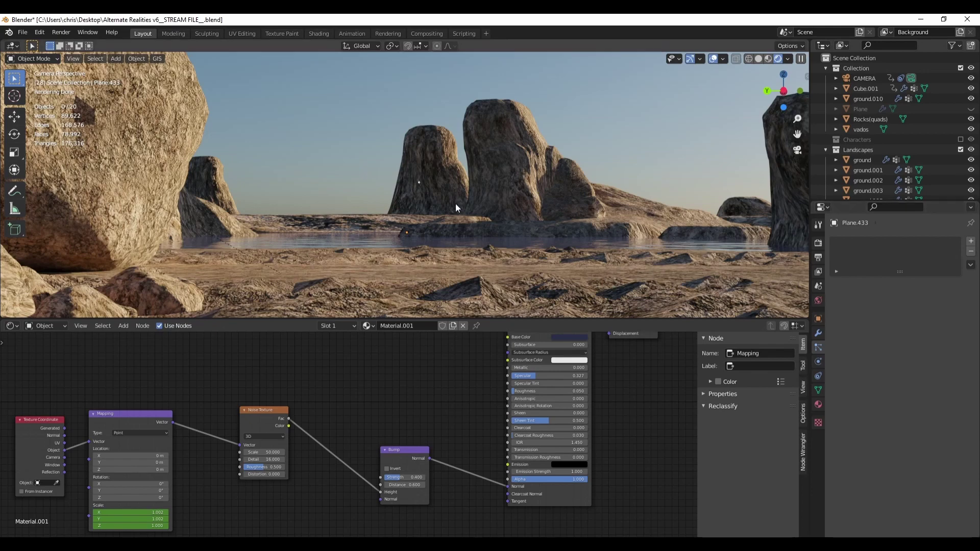
pyautogui.scroll(-3, 413, 217)
pyautogui.scroll(2, 413, 216)
pyautogui.scroll(-1, 412, 217)
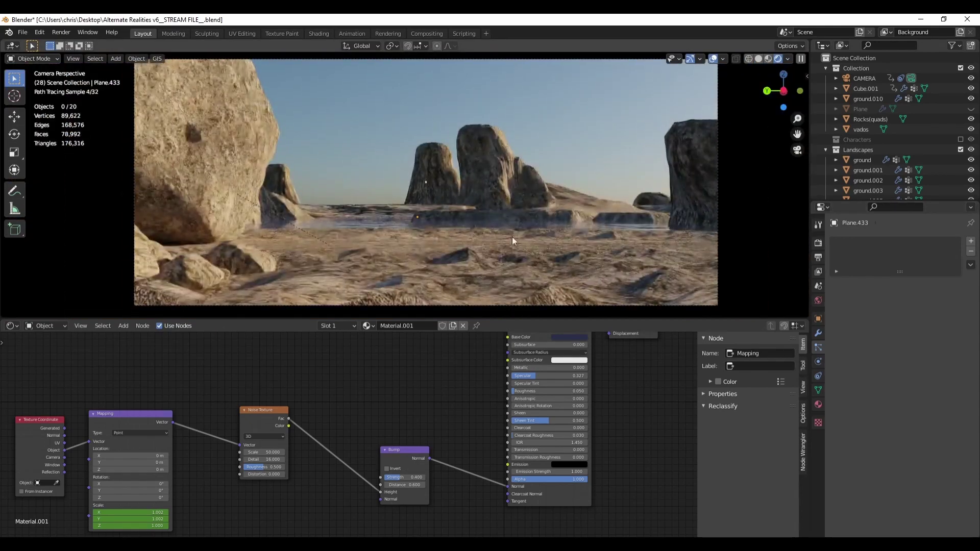
pyautogui.moveTo(512, 237); pyautogui.dragTo(479, 246, button='middle')
pyautogui.press('KP_0')
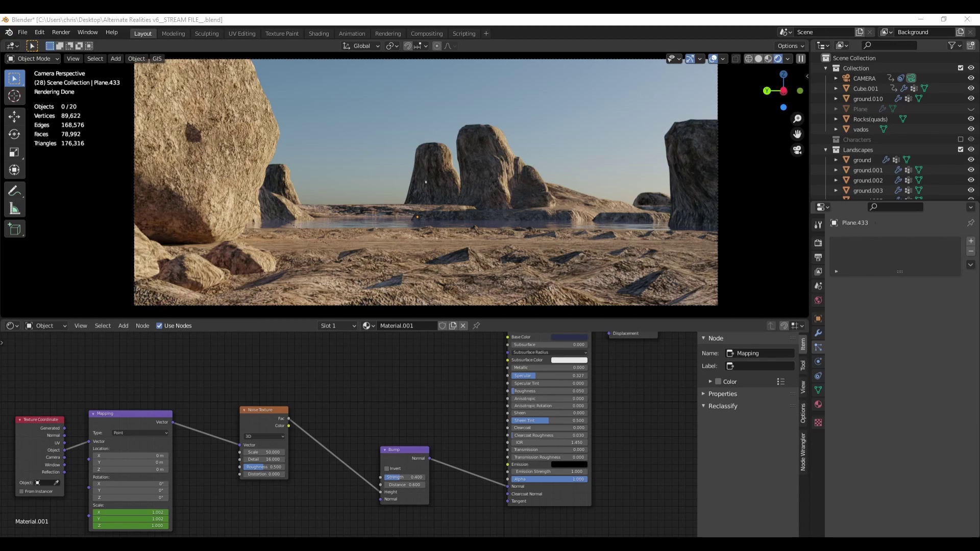
# Switch to Firefox and open the Sketchfab page "dragon ball Z (planet namek diorama)" from the browsing history
pyautogui.moveTo(979, 125); pyautogui.dragTo(598, 14)
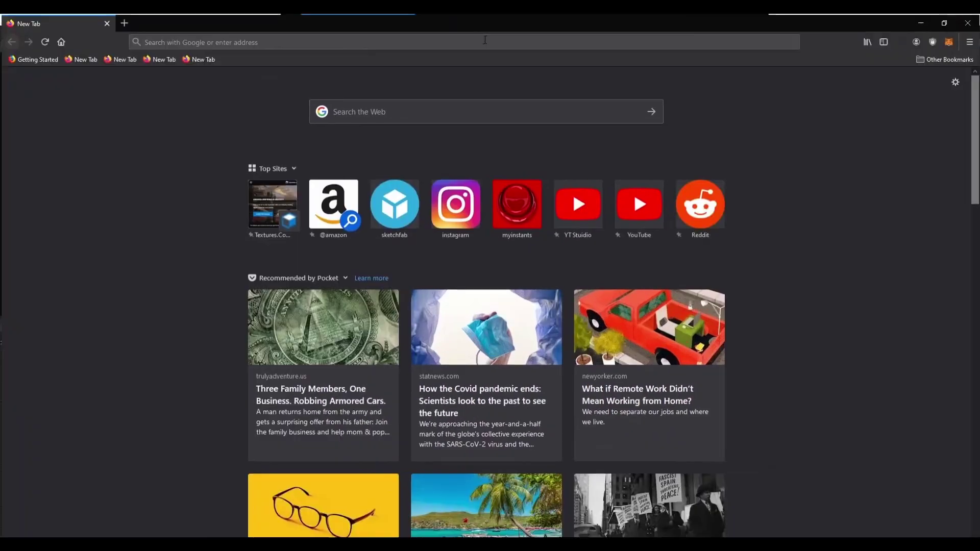
pyautogui.click(868, 42)
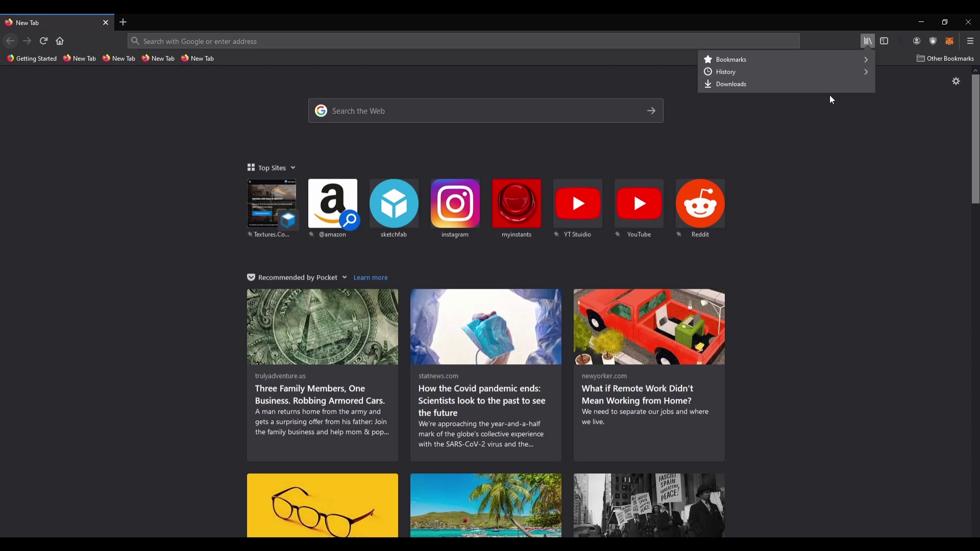
pyautogui.click(736, 75)
pyautogui.click(740, 145)
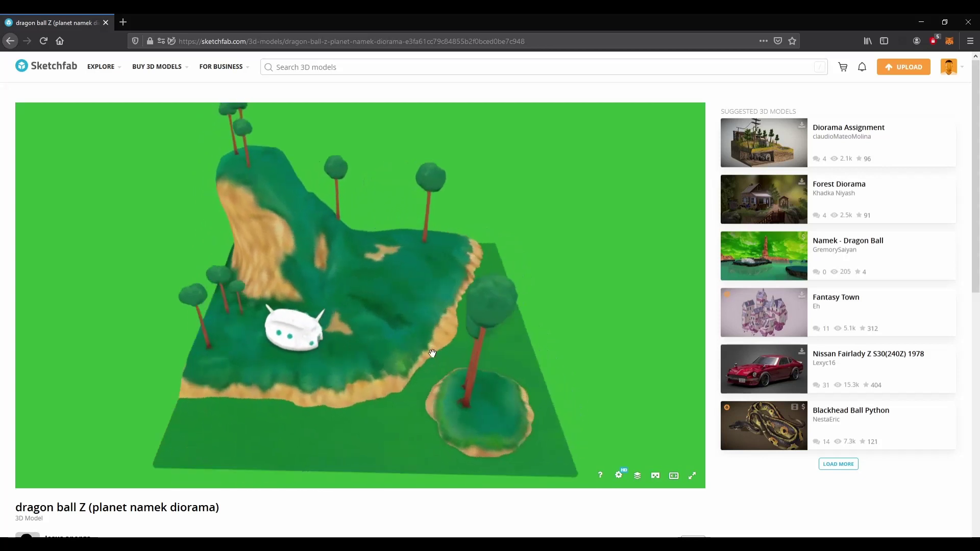
# Examine the planet namek diorama's cliffs, grass and trees from several angles, and close the browser
pyautogui.moveTo(433, 353)
pyautogui.mouseDown()
pyautogui.moveTo(401, 306)
pyautogui.moveTo(363, 366)
pyautogui.moveTo(460, 360)
pyautogui.moveTo(199, 408)
pyautogui.mouseUp()
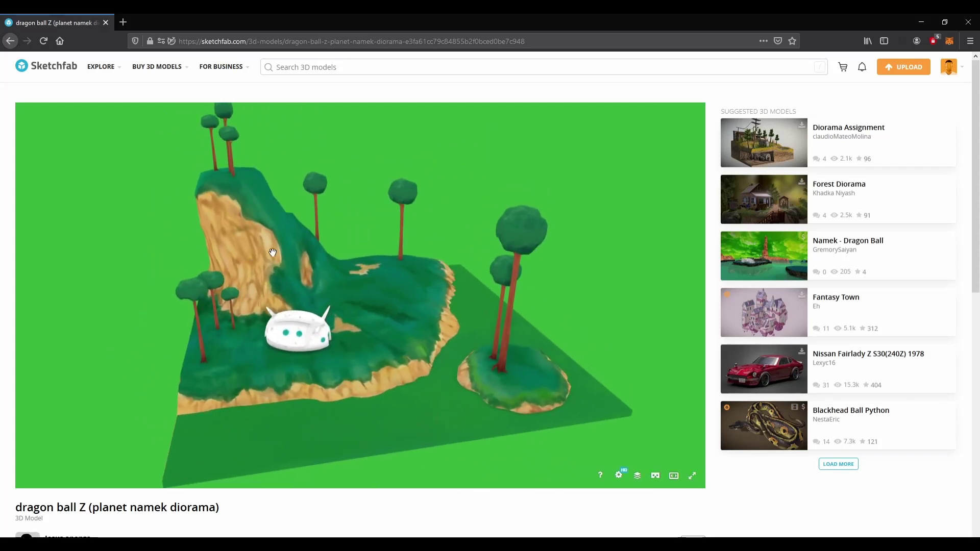
pyautogui.moveTo(273, 253)
pyautogui.mouseDown()
pyautogui.moveTo(455, 339)
pyautogui.moveTo(375, 299)
pyautogui.mouseUp()
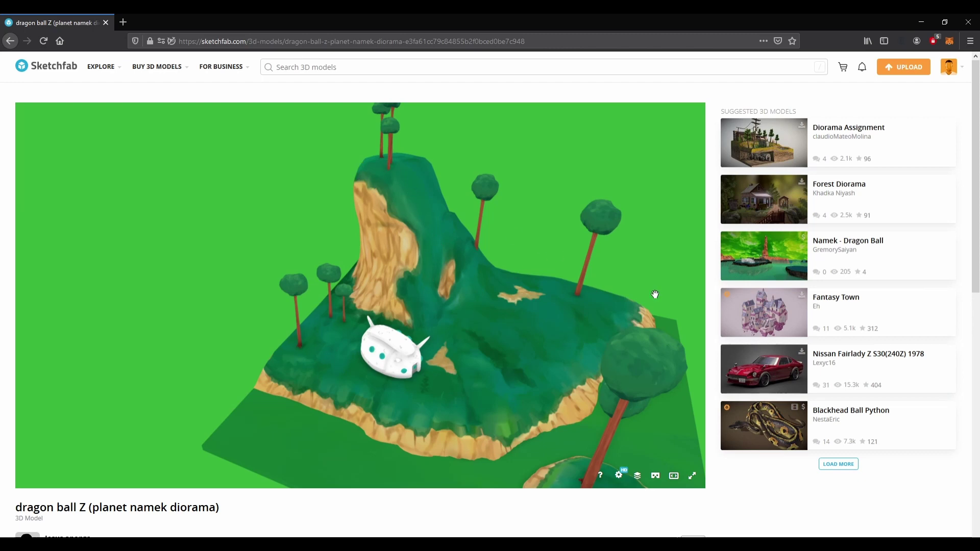
pyautogui.moveTo(538, 245)
pyautogui.mouseDown()
pyautogui.moveTo(503, 274)
pyautogui.moveTo(611, 281)
pyautogui.moveTo(520, 260)
pyautogui.moveTo(516, 234)
pyautogui.moveTo(587, 280)
pyautogui.moveTo(586, 324)
pyautogui.moveTo(482, 290)
pyautogui.moveTo(442, 234)
pyautogui.moveTo(470, 216)
pyautogui.mouseUp()
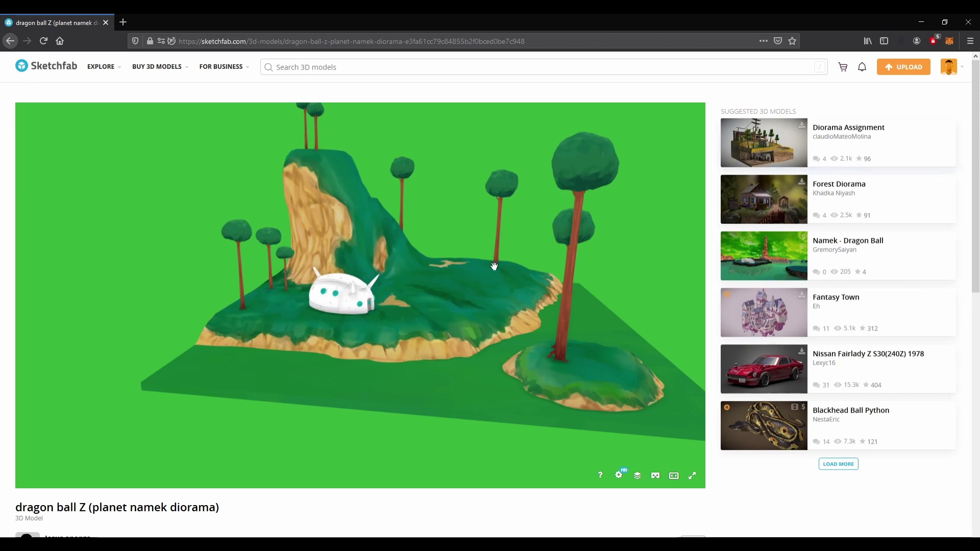
pyautogui.click(966, 23)
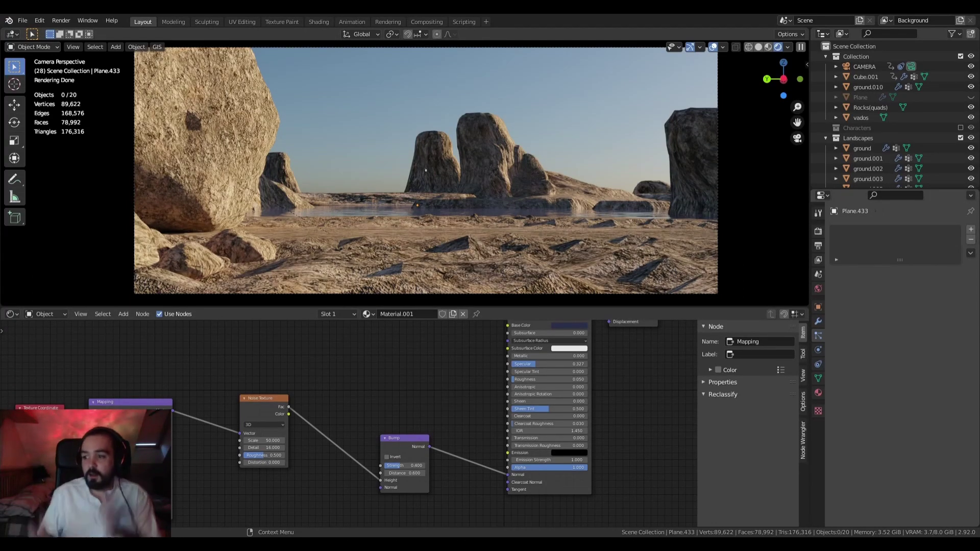
# Review the rendered landscape through the camera and from a raised viewpoint over the water
pyautogui.scroll(4, 426, 170)
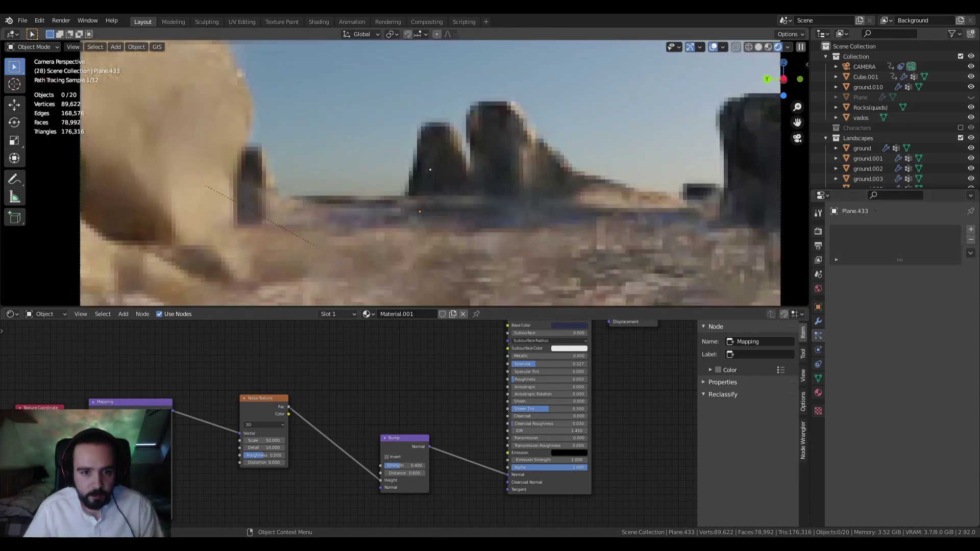
pyautogui.scroll(-2, 449, 167)
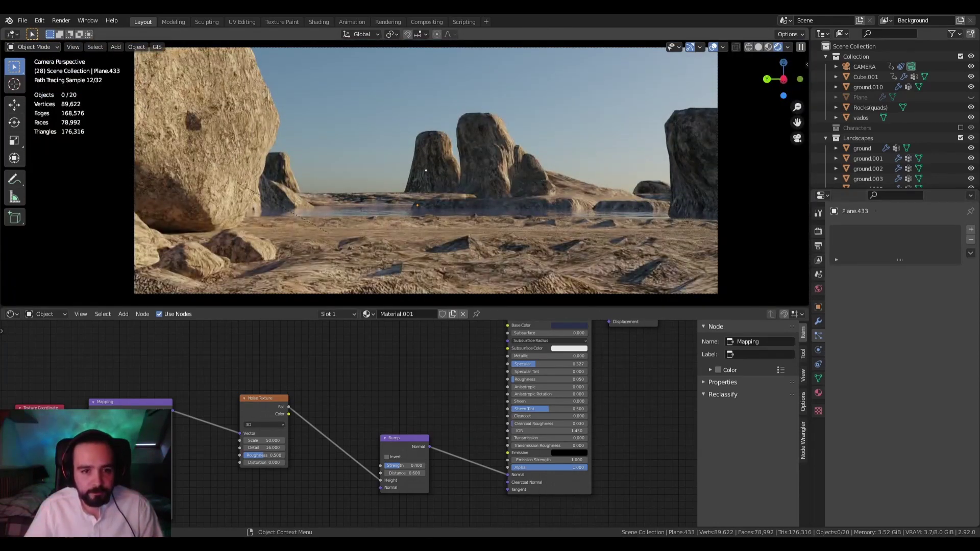
pyautogui.scroll(-1, 426, 204)
pyautogui.scroll(1, 426, 204)
pyautogui.moveTo(409, 197)
pyautogui.mouseDown(button='middle')
pyautogui.moveTo(432, 218)
pyautogui.moveTo(383, 239)
pyautogui.moveTo(351, 225)
pyautogui.moveTo(377, 233)
pyautogui.moveTo(418, 188)
pyautogui.moveTo(407, 182)
pyautogui.moveTo(409, 213)
pyautogui.mouseUp(button='middle')
pyautogui.scroll(-4, 432, 218)
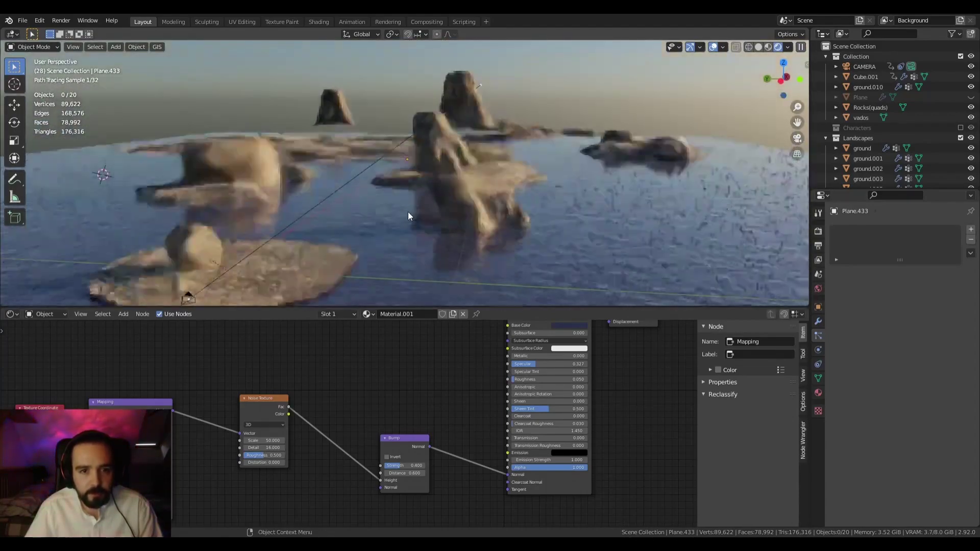
# Switch the viewport to solid shading, select the round foreground ground and centre the view on it
pyautogui.click(759, 47)
pyautogui.moveTo(328, 241); pyautogui.dragTo(350, 279, button='middle')
pyautogui.click(347, 281)
pyautogui.moveTo(422, 258)
pyautogui.mouseDown(button='middle')
pyautogui.moveTo(432, 222)
pyautogui.moveTo(423, 240)
pyautogui.mouseUp(button='middle')
pyautogui.press('KP_Decimal')
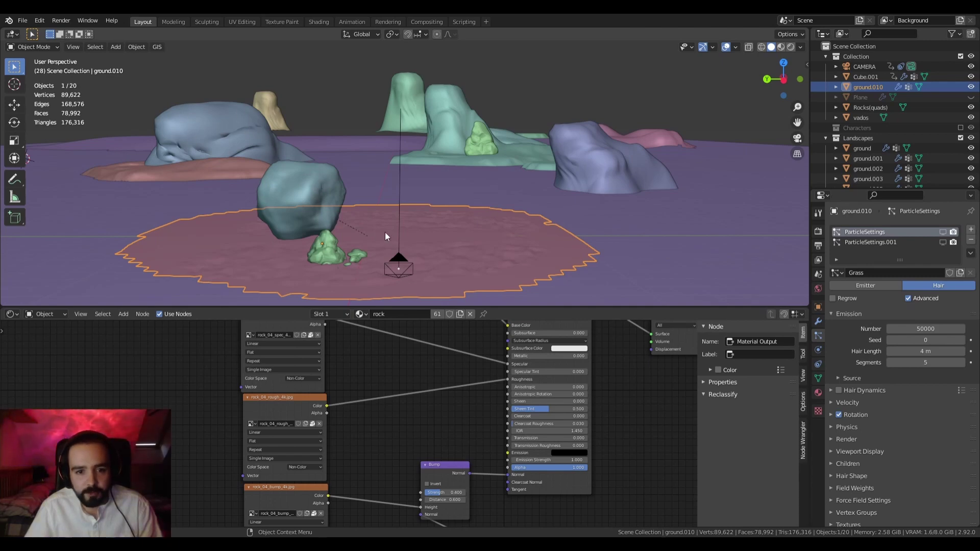
pyautogui.scroll(-3, 471, 263)
pyautogui.scroll(8, 471, 264)
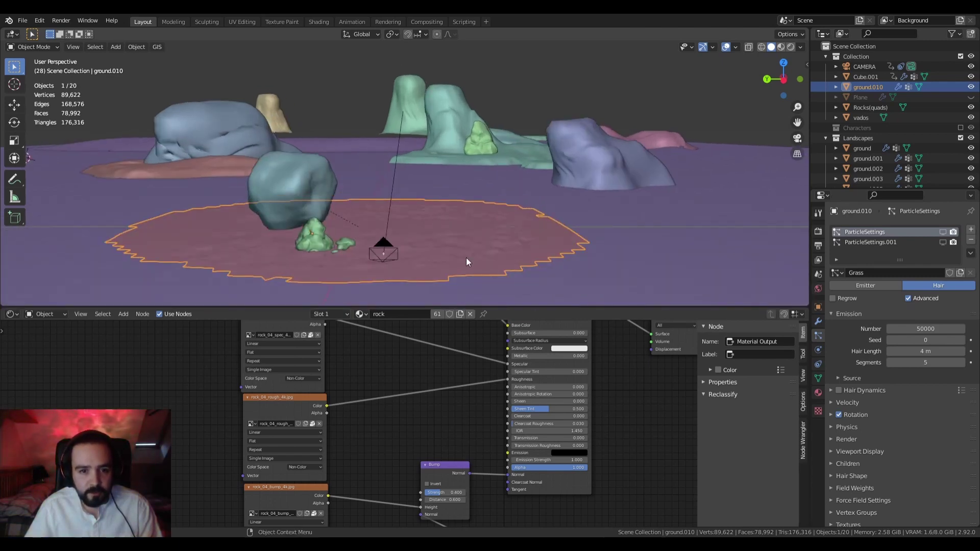
pyautogui.scroll(-6, 465, 257)
pyautogui.keyDown('shift'); pyautogui.moveTo(464, 257); pyautogui.dragTo(461, 225, button='middle'); pyautogui.keyUp('shift')
pyautogui.scroll(-4, 397, 215)
pyautogui.scroll(3, 446, 243)
pyautogui.scroll(4, 460, 229)
# Reselect the round foreground ground and show its Grass particles in the viewport
pyautogui.click(533, 221)
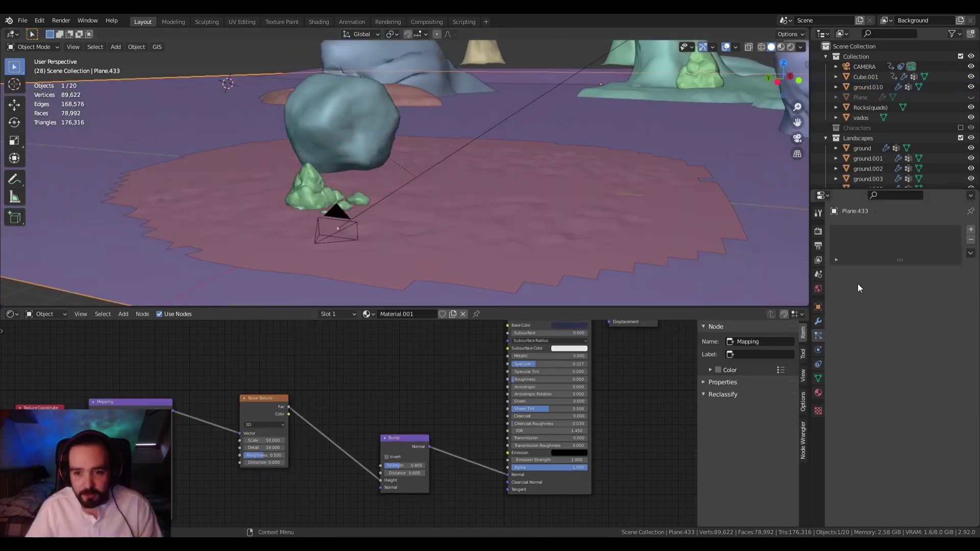
pyautogui.click(698, 230)
pyautogui.click(944, 233)
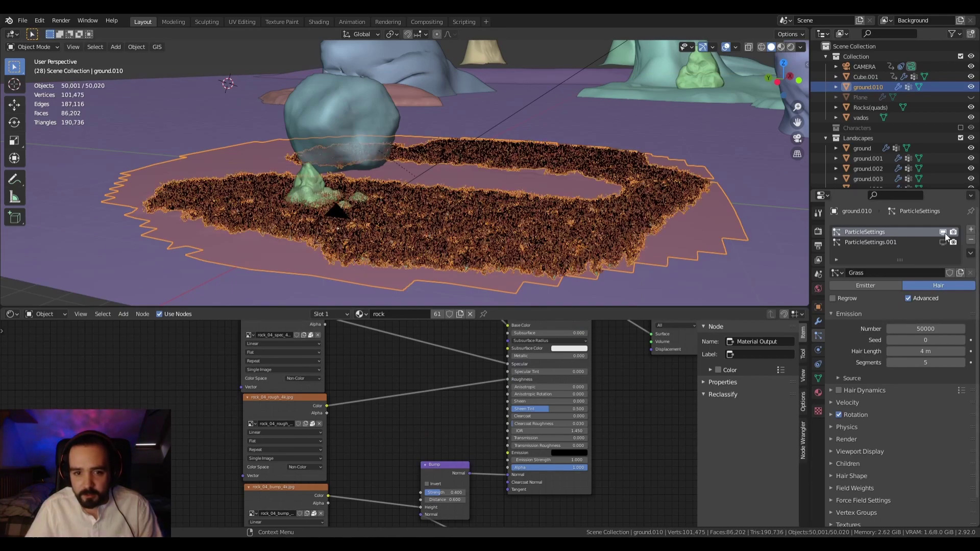
pyautogui.scroll(2, 621, 229)
pyautogui.scroll(2, 684, 235)
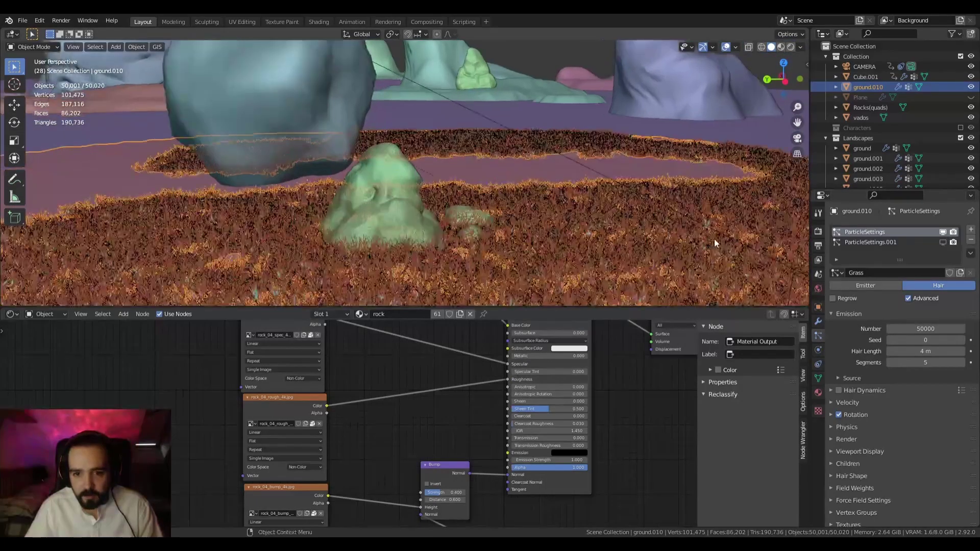
pyautogui.scroll(-1, 842, 449)
# Set the viewport display amount of the round ground's Grass particles to 25%
pyautogui.click(831, 444)
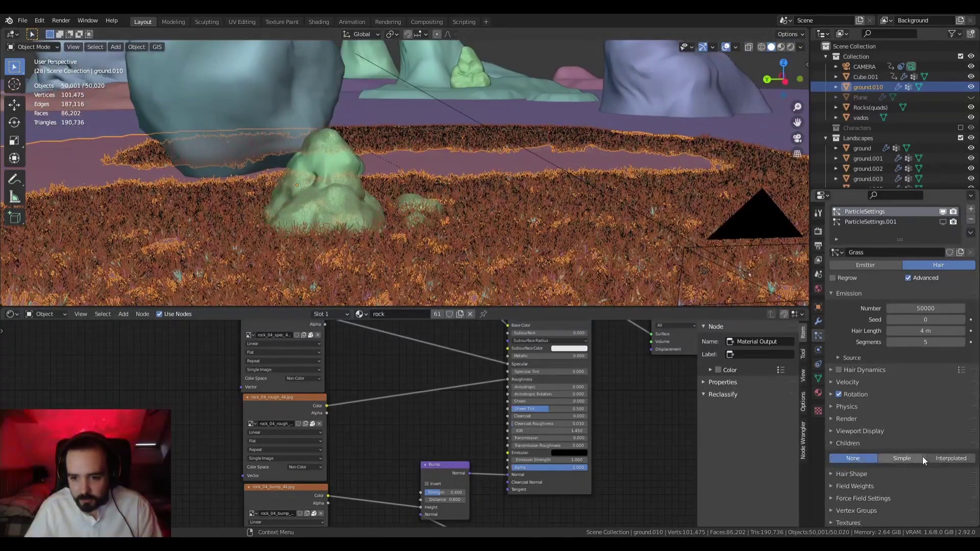
pyautogui.click(832, 442)
pyautogui.scroll(1, 883, 371)
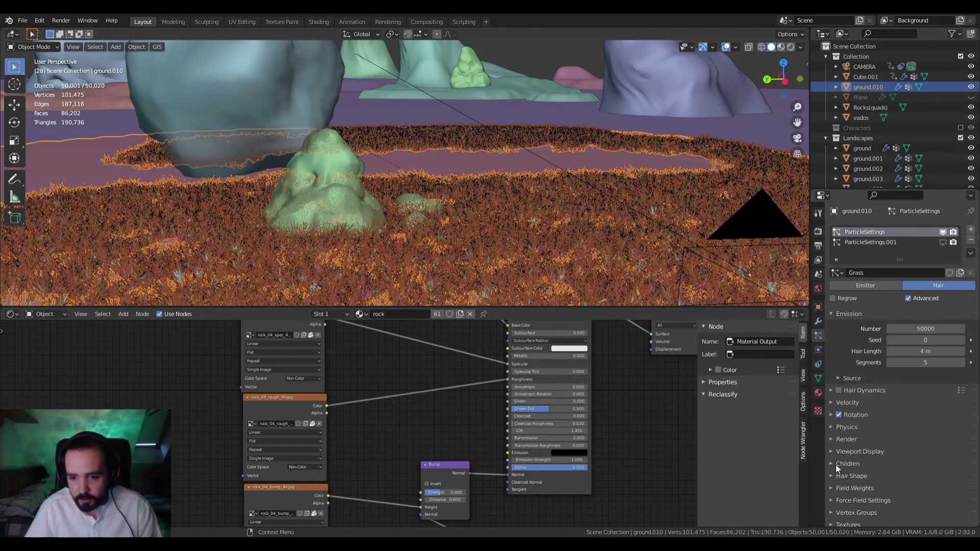
pyautogui.click(847, 451)
pyautogui.doubleClick(930, 497)
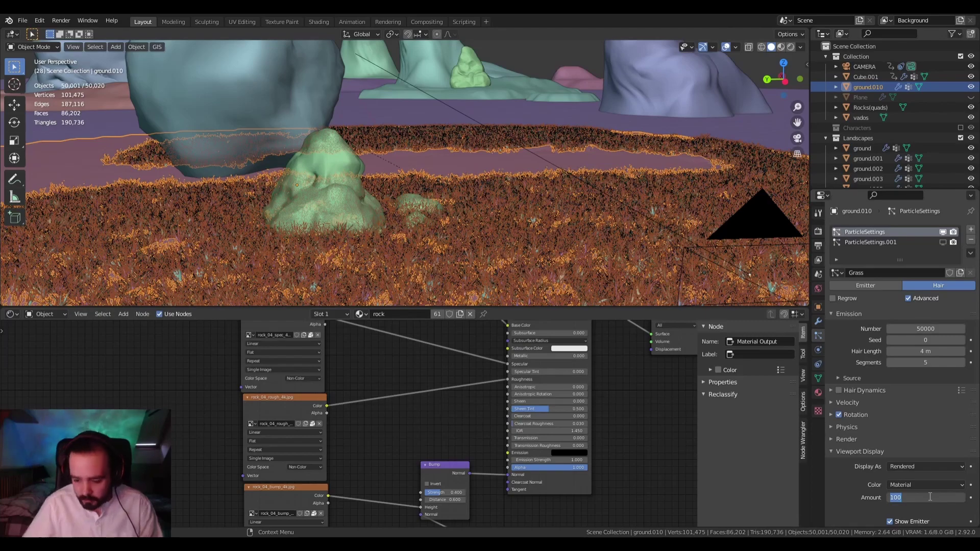
pyautogui.write('25')
pyautogui.press('Return')
# Examine the thinned grass across the round ground from several angles and clear the ground's selection
pyautogui.moveTo(591, 264); pyautogui.dragTo(674, 193, button='middle')
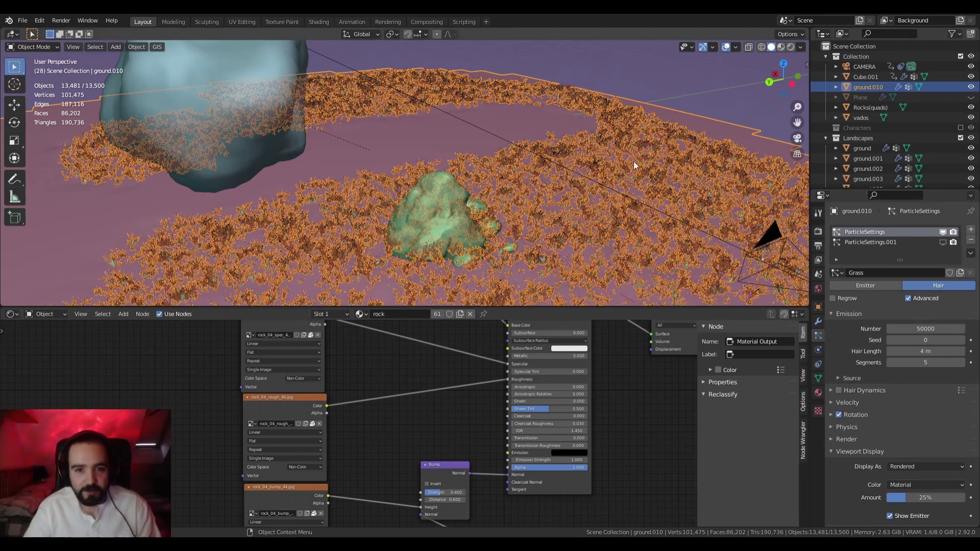
pyautogui.scroll(4, 623, 165)
pyautogui.scroll(-9, 626, 170)
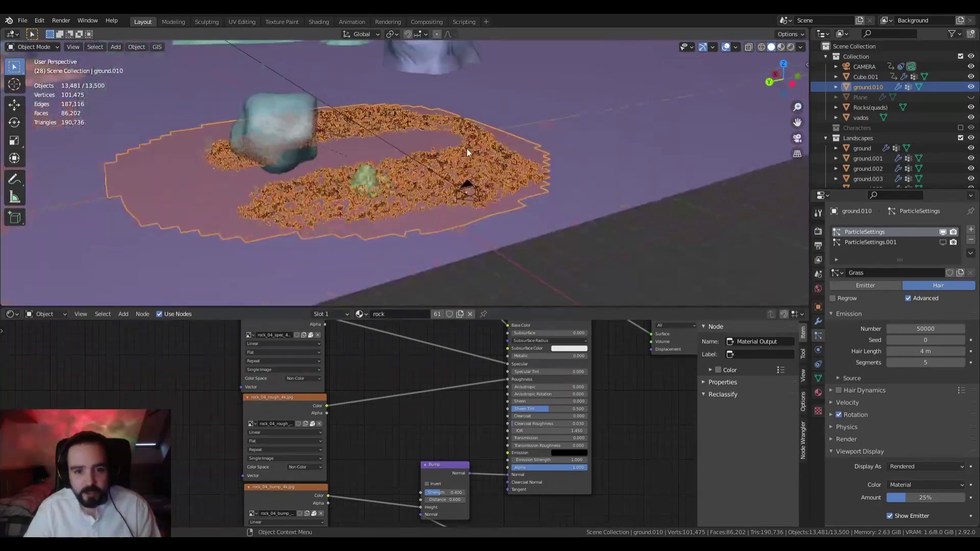
pyautogui.moveTo(466, 149); pyautogui.dragTo(541, 149, button='middle')
pyautogui.scroll(8, 541, 149)
pyautogui.scroll(-5, 573, 179)
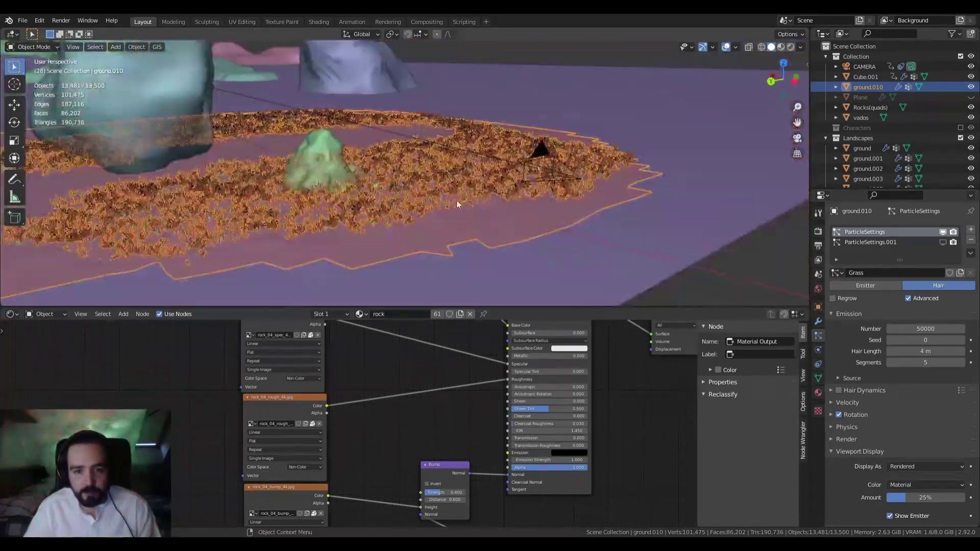
pyautogui.click(619, 247)
pyautogui.click(757, 283)
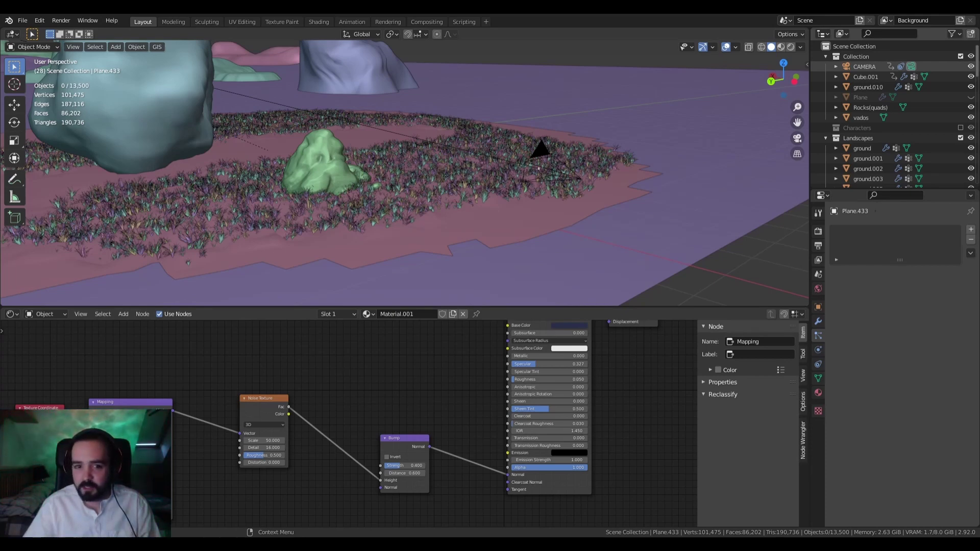
# Inspect the grass clumps up close and around the rocks and camera on the round ground
pyautogui.scroll(8, 516, 197)
pyautogui.scroll(-4, 515, 197)
pyautogui.moveTo(516, 196); pyautogui.dragTo(388, 237, button='middle')
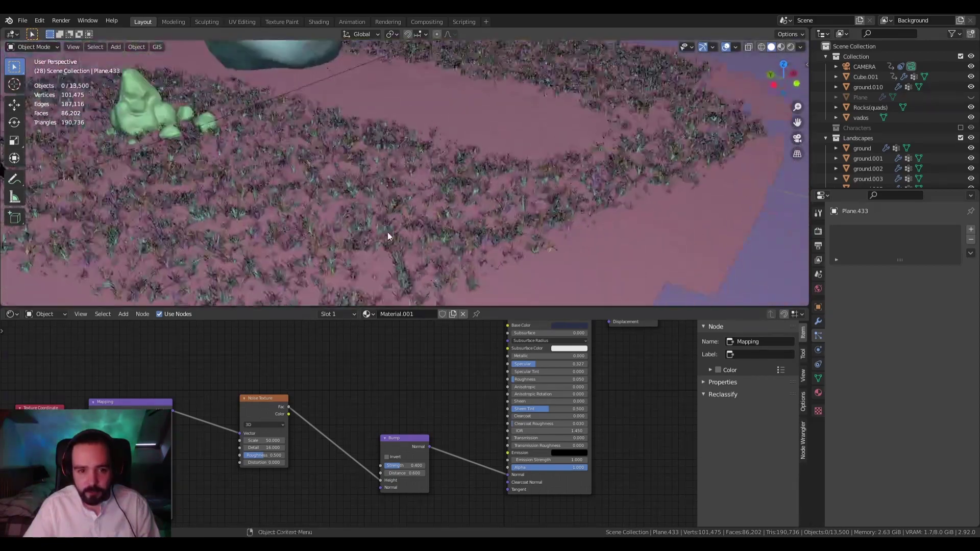
pyautogui.scroll(1, 415, 204)
pyautogui.scroll(-9, 325, 193)
pyautogui.scroll(2, 409, 226)
pyautogui.keyDown('shift'); pyautogui.moveTo(309, 193); pyautogui.dragTo(528, 169, button='middle'); pyautogui.keyUp('shift')
pyautogui.scroll(3, 559, 215)
pyautogui.scroll(2, 529, 168)
pyautogui.moveTo(534, 209)
pyautogui.mouseDown(button='middle')
pyautogui.moveTo(544, 192)
pyautogui.moveTo(486, 201)
pyautogui.moveTo(544, 217)
pyautogui.moveTo(517, 213)
pyautogui.mouseUp(button='middle')
pyautogui.scroll(4, 544, 192)
pyautogui.scroll(-5, 507, 199)
pyautogui.scroll(4, 544, 217)
pyautogui.scroll(2, 517, 212)
pyautogui.scroll(-3, 516, 213)
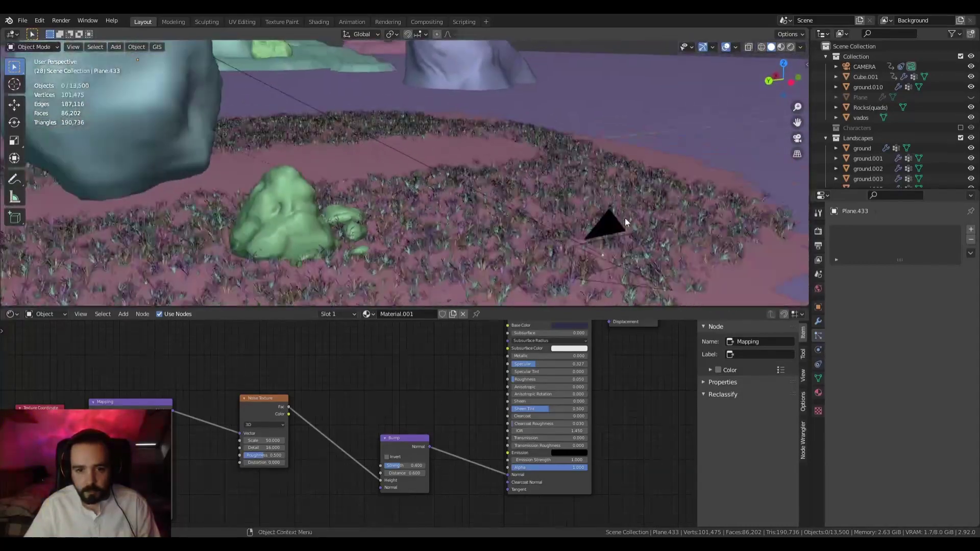
# View the grassy landscape through the camera in rendered shading
pyautogui.press('KP_0')
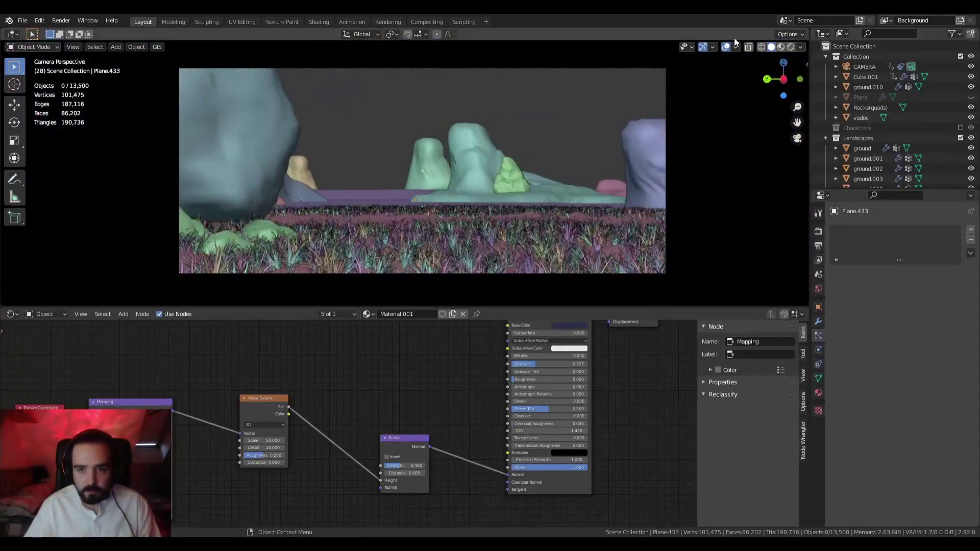
pyautogui.click(791, 47)
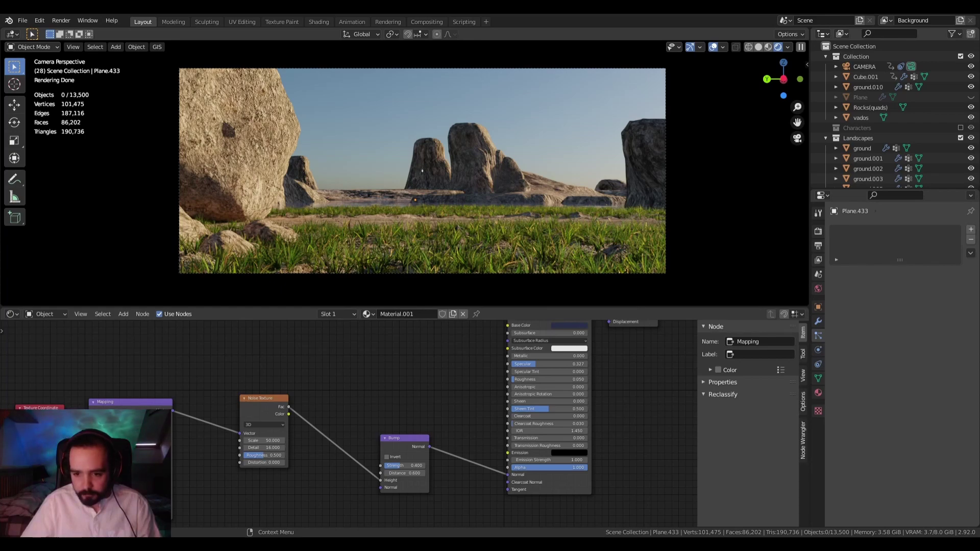
pyautogui.scroll(2, 455, 260)
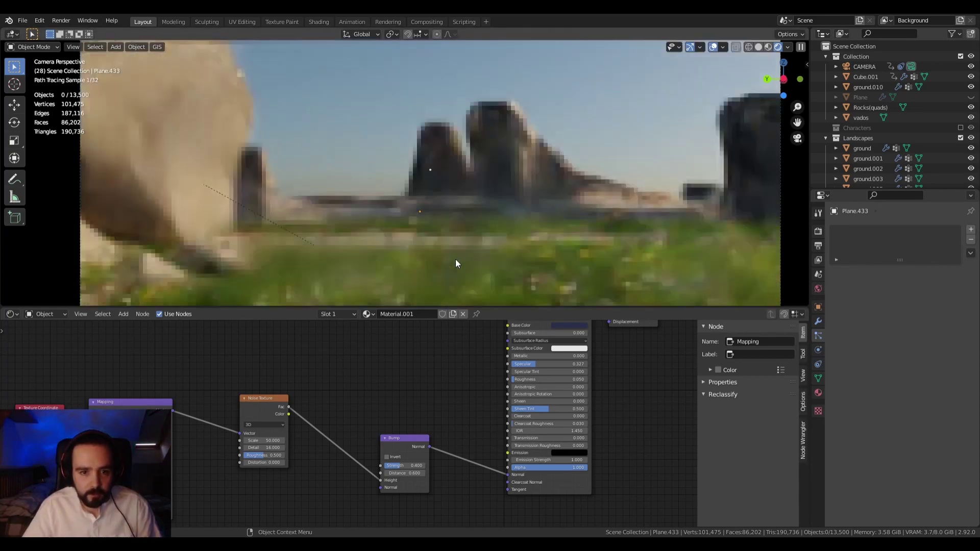
# Select the grassy foreground ground and set its Grass viewport display amount to 100%
pyautogui.moveTo(456, 259); pyautogui.dragTo(500, 245, button='middle')
pyautogui.click(604, 243)
pyautogui.moveTo(914, 497); pyautogui.dragTo(965, 497)
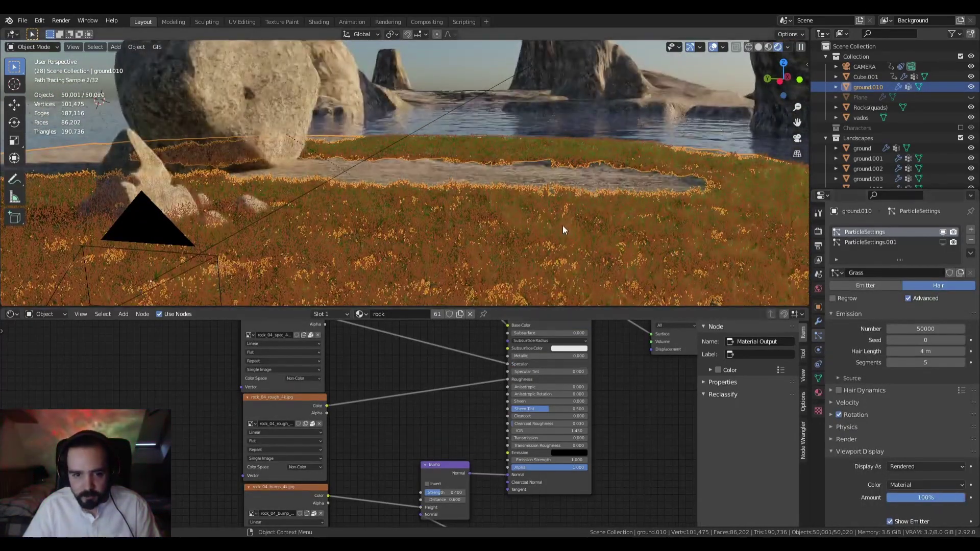
# Review the full-density grass on the foreground ground, deselect the ground and hide its Grass particles in the viewport
pyautogui.press('KP_Decimal')
pyautogui.scroll(-3, 430, 240)
pyautogui.click(470, 235)
pyautogui.moveTo(470, 235); pyautogui.dragTo(434, 234, button='middle')
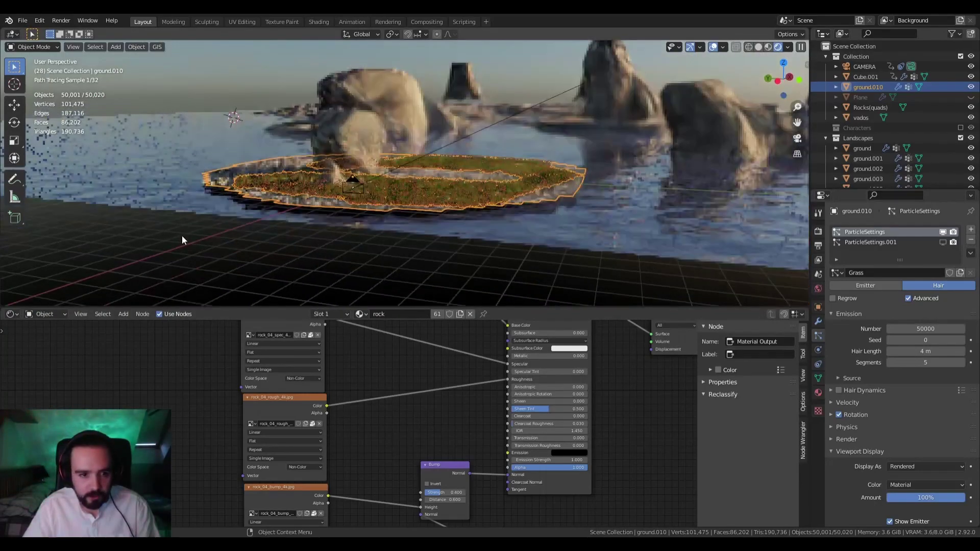
pyautogui.scroll(10, 434, 234)
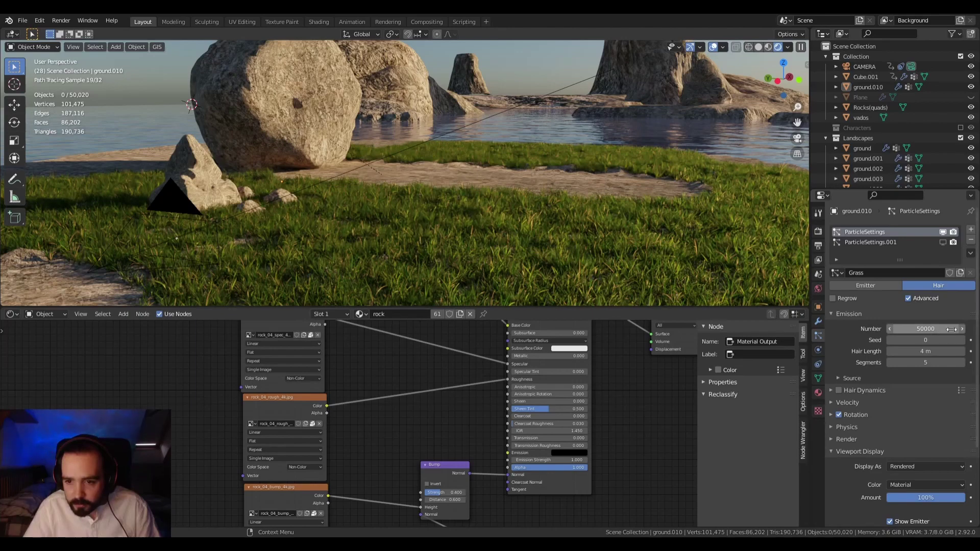
pyautogui.click(942, 233)
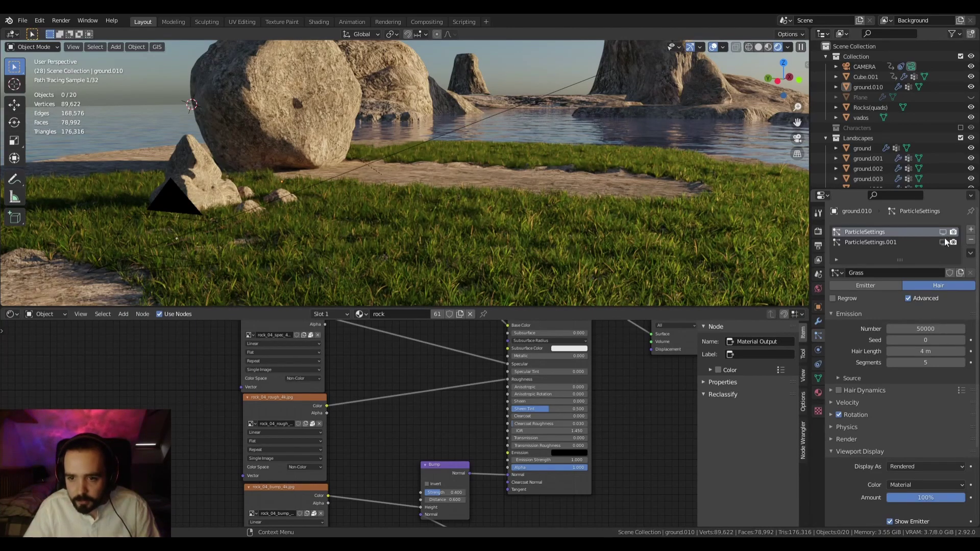
# Select the dark rock formation standing in the water beyond the bare ground and check both its particle systems
pyautogui.scroll(-3, 712, 232)
pyautogui.keyDown('shift'); pyautogui.moveTo(712, 231); pyautogui.dragTo(572, 236, button='middle'); pyautogui.keyUp('shift')
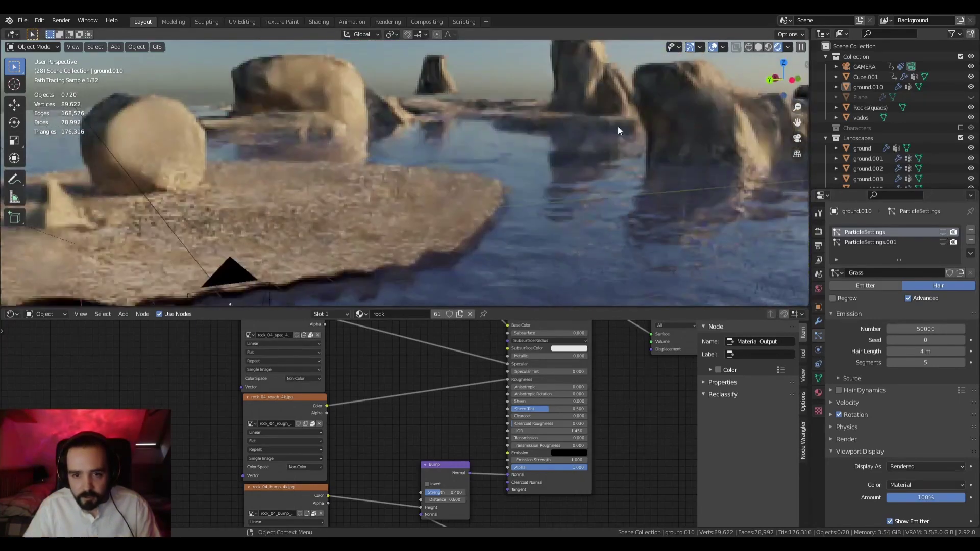
pyautogui.moveTo(464, 234); pyautogui.dragTo(525, 234, button='middle')
pyautogui.moveTo(471, 203); pyautogui.dragTo(409, 161, button='middle')
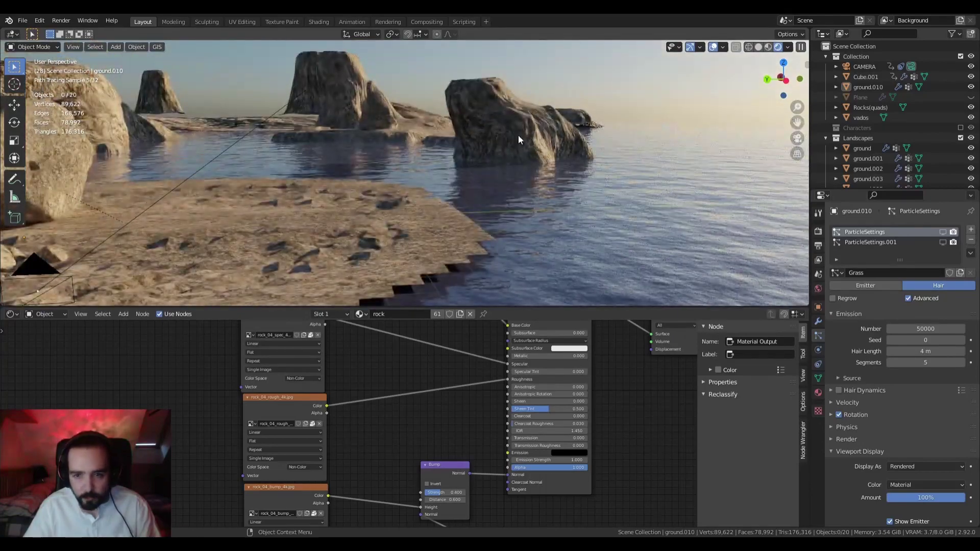
pyautogui.click(519, 135)
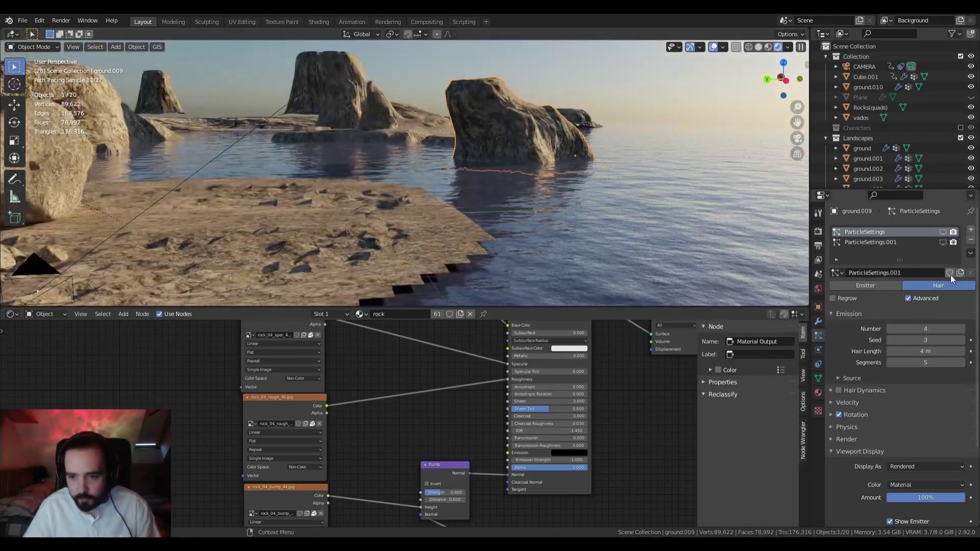
pyautogui.click(900, 243)
# Select the large rounded rock formation behind the foreground boulder and check both its particle systems
pyautogui.moveTo(617, 204); pyautogui.dragTo(434, 92, button='middle')
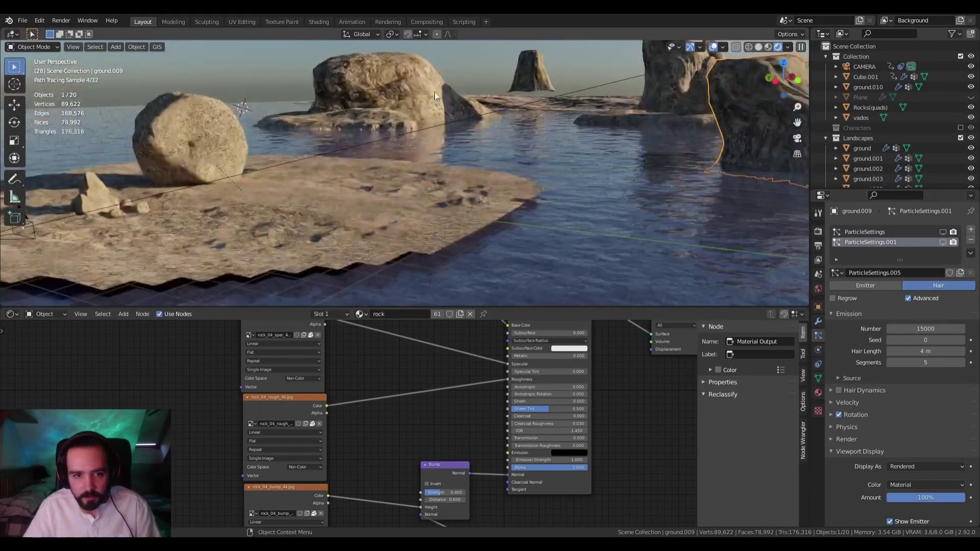
pyautogui.click(586, 219)
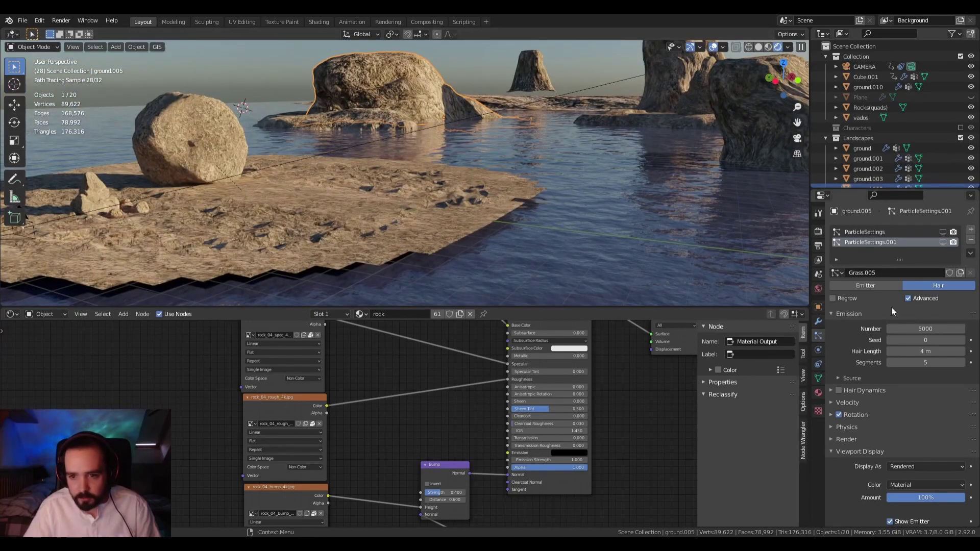
pyautogui.click(885, 231)
pyautogui.click(886, 240)
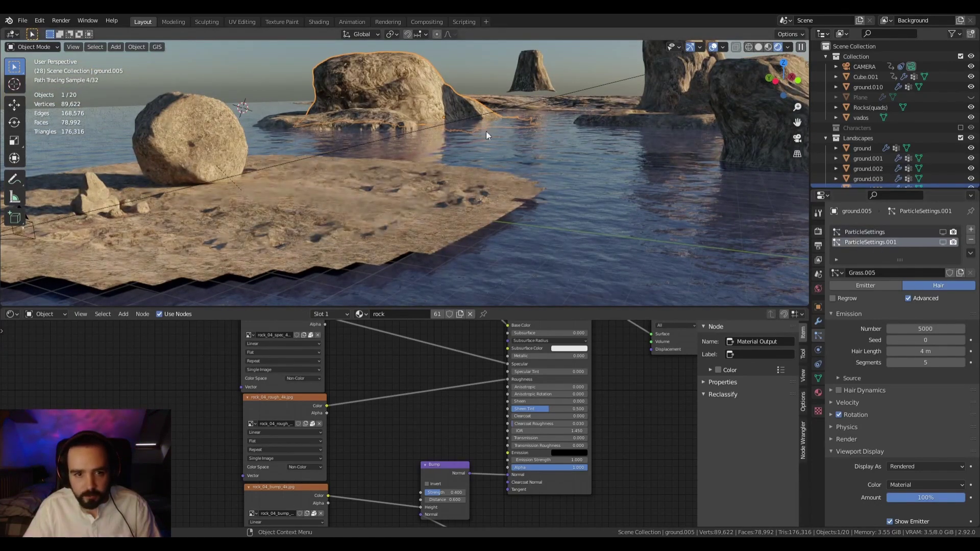
# Select the tall rock island in the middle distance and check its Grass.006 and Trees particle systems
pyautogui.click(674, 87)
pyautogui.moveTo(568, 164); pyautogui.dragTo(627, 167, button='middle')
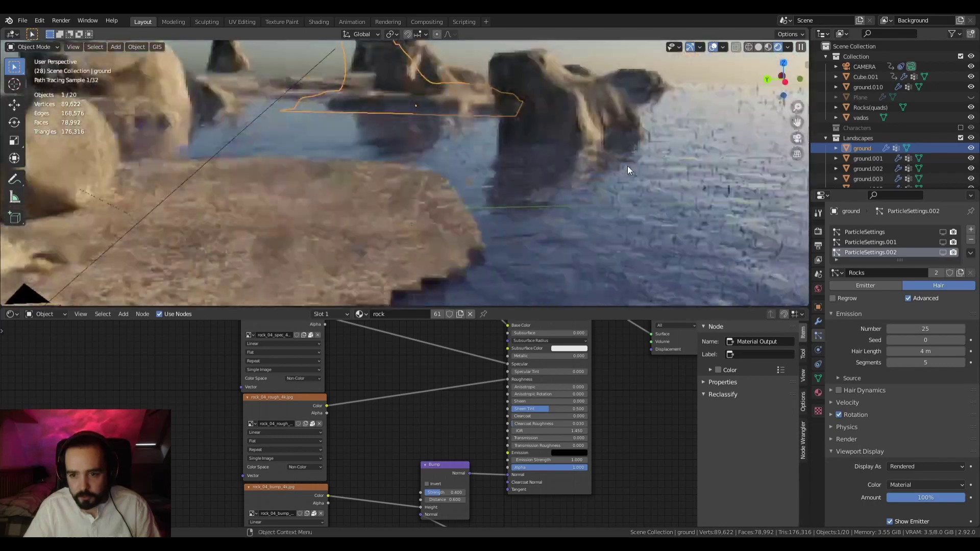
pyautogui.click(881, 233)
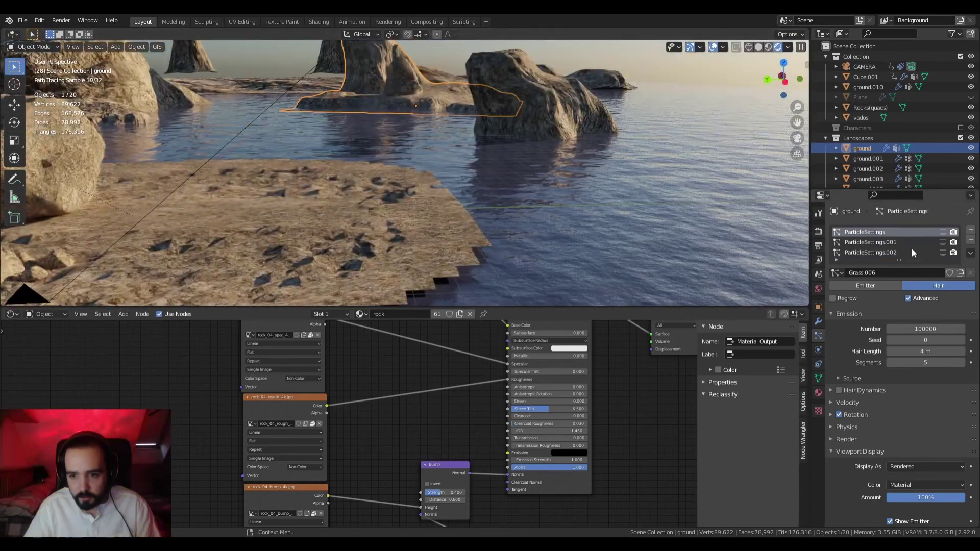
pyautogui.click(887, 242)
# Check the particle settings of the flat distant ground, then view the bare landscape through the camera with nothing selected
pyautogui.moveTo(522, 226); pyautogui.dragTo(504, 198, button='middle')
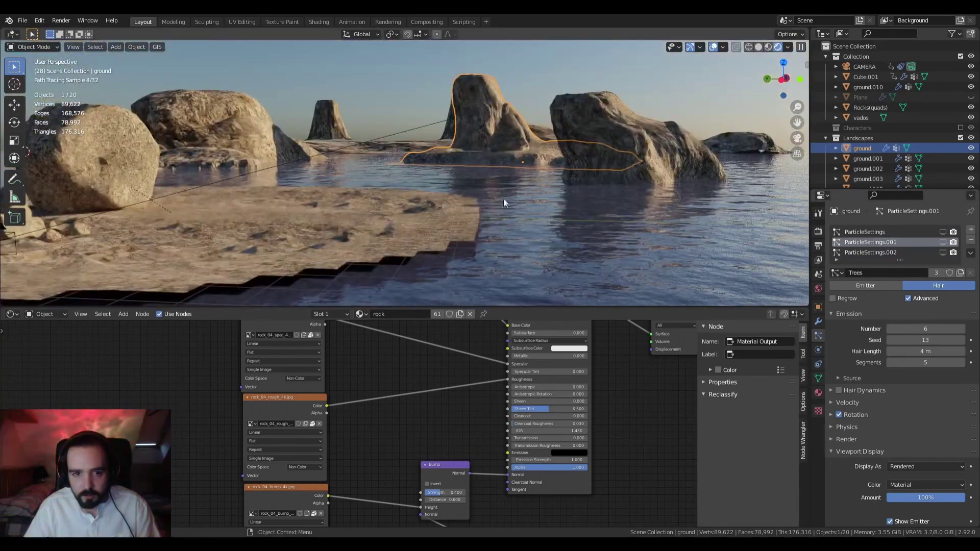
pyautogui.click(381, 148)
pyautogui.moveTo(595, 290); pyautogui.dragTo(477, 184, button='middle')
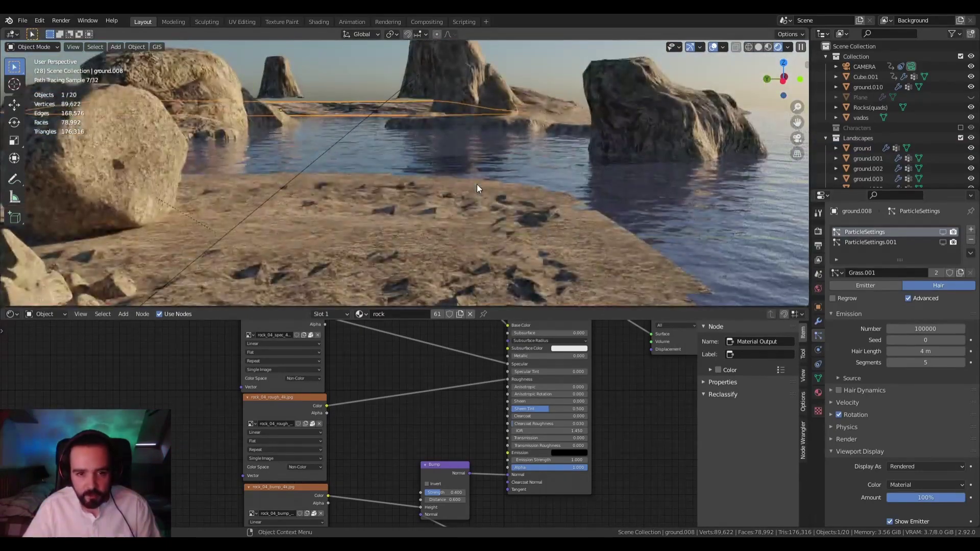
pyautogui.press('KP_0')
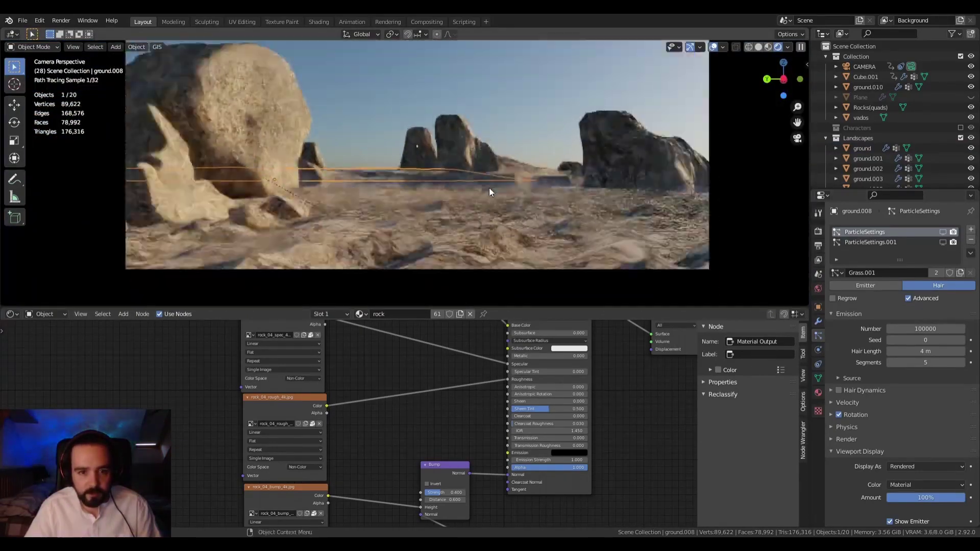
pyautogui.click(338, 99)
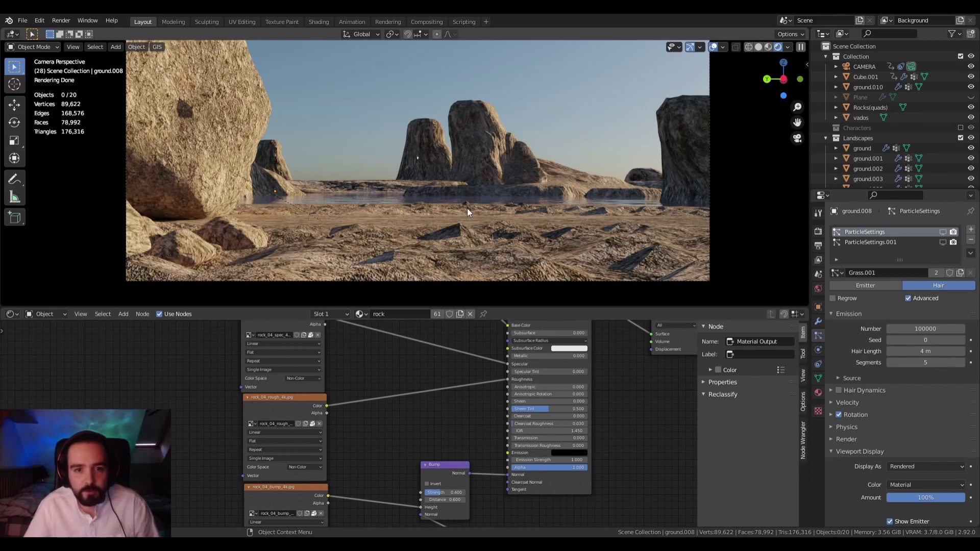
# Switch the viewport to solid shading and examine the bare landscape's composition through the camera
pyautogui.click(760, 48)
pyautogui.press('Home')
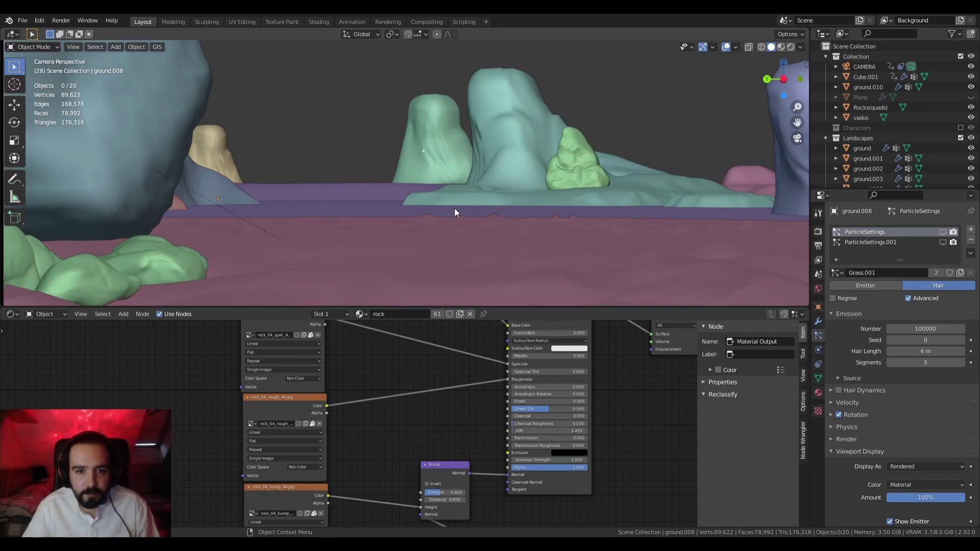
pyautogui.scroll(-2, 455, 212)
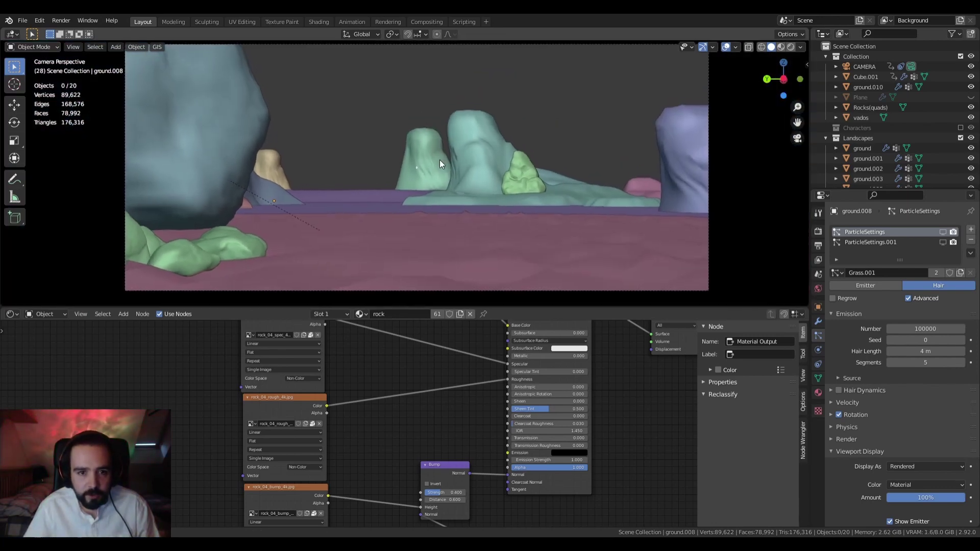
pyautogui.keyDown('shift'); pyautogui.moveTo(440, 161); pyautogui.dragTo(403, 130, button='middle'); pyautogui.keyUp('shift')
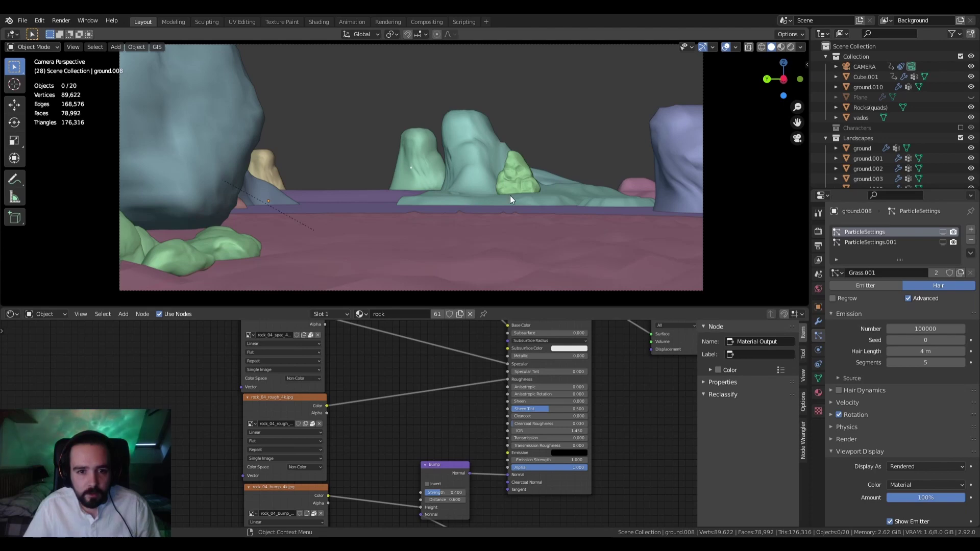
pyautogui.scroll(1, 510, 196)
pyautogui.scroll(-2, 510, 195)
pyautogui.scroll(1, 510, 195)
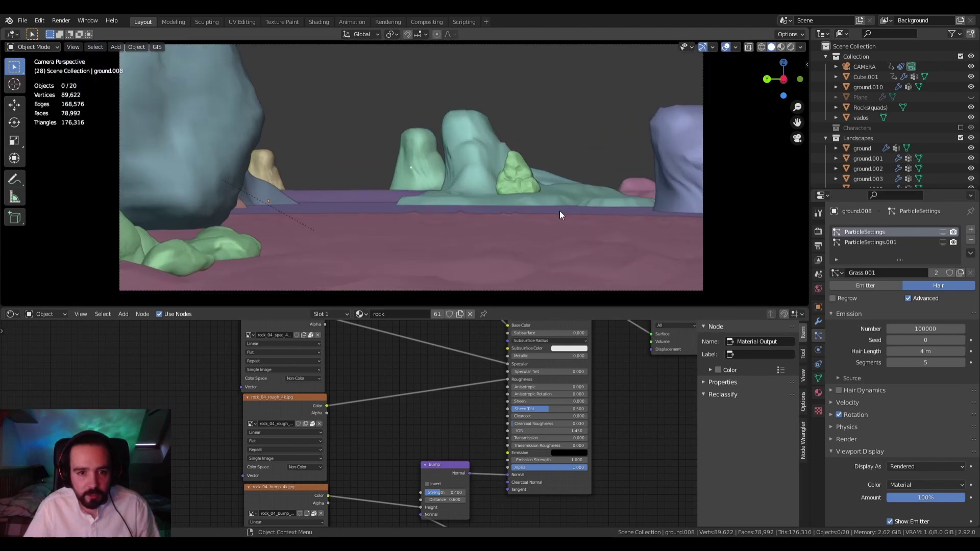
pyautogui.scroll(-2, 454, 182)
pyautogui.scroll(1, 454, 182)
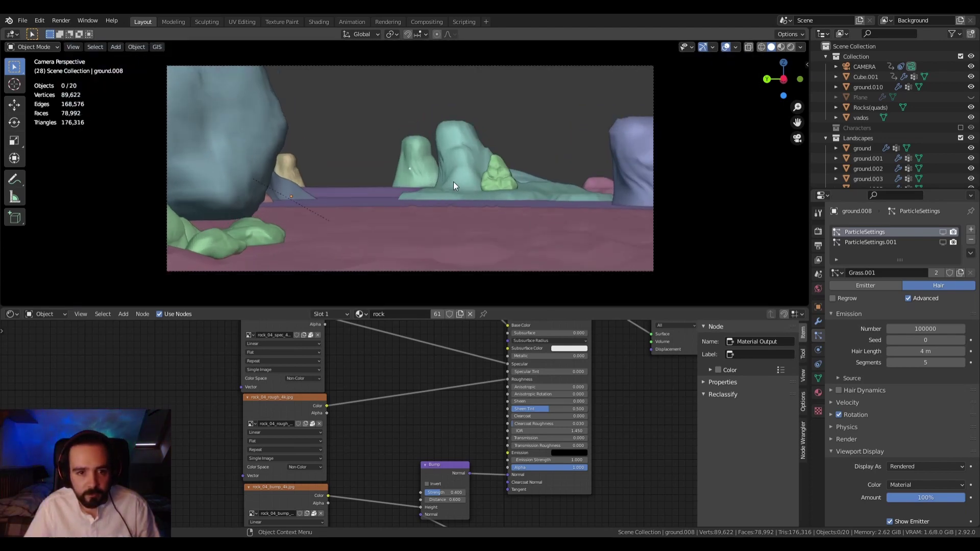
# Leave the camera view and review the whole layout of ground formations, water and camera
pyautogui.moveTo(454, 182); pyautogui.dragTo(556, 188, button='middle')
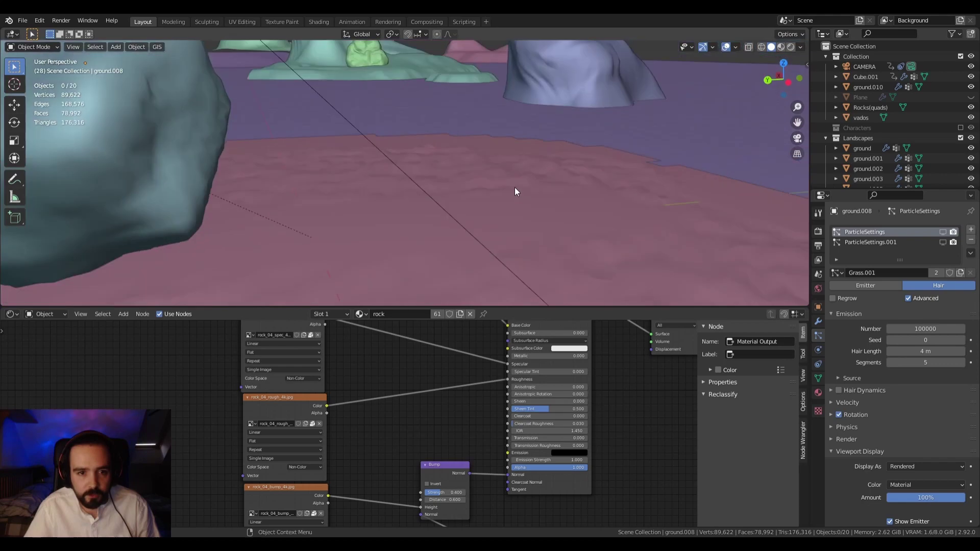
pyautogui.scroll(-9, 515, 188)
pyautogui.scroll(2, 394, 154)
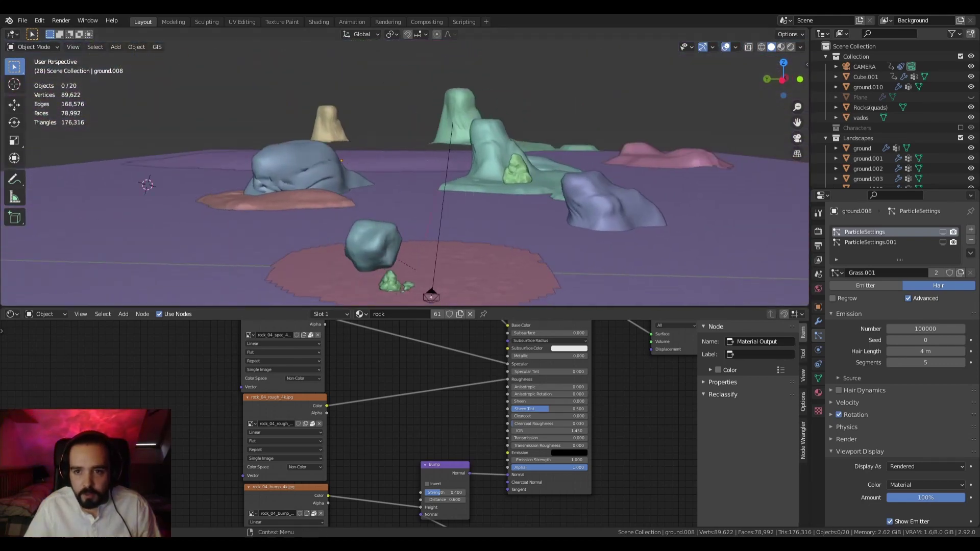
# Enlarge the outliner and collapse the Collection and Landscapes collections to expose the rest of the scene's collection list
pyautogui.click(826, 56)
pyautogui.moveTo(841, 187); pyautogui.dragTo(841, 371)
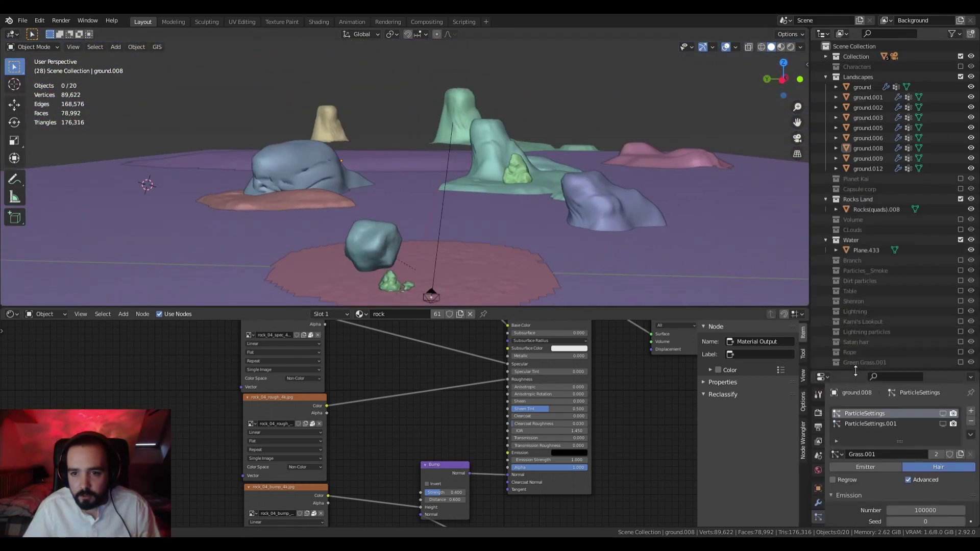
pyautogui.click(825, 77)
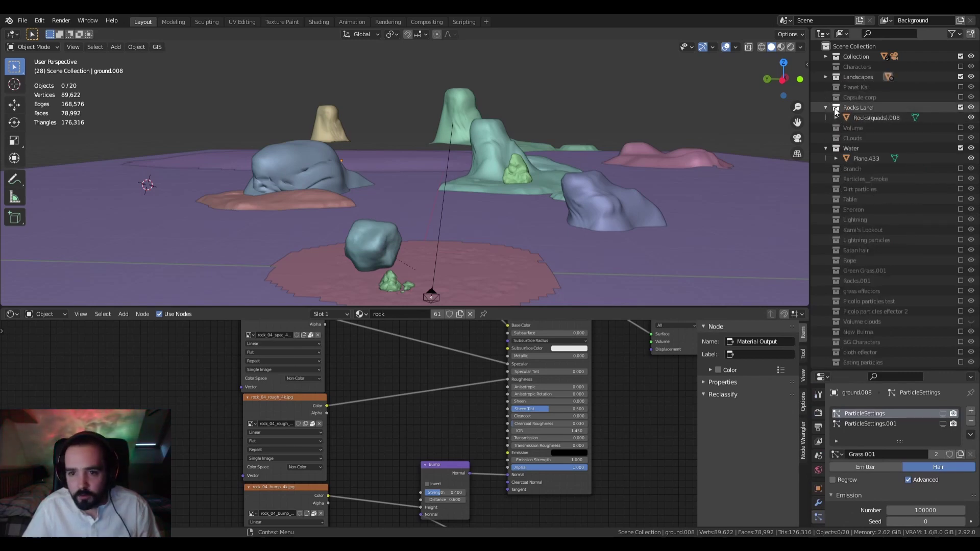
pyautogui.click(826, 149)
pyautogui.click(826, 146)
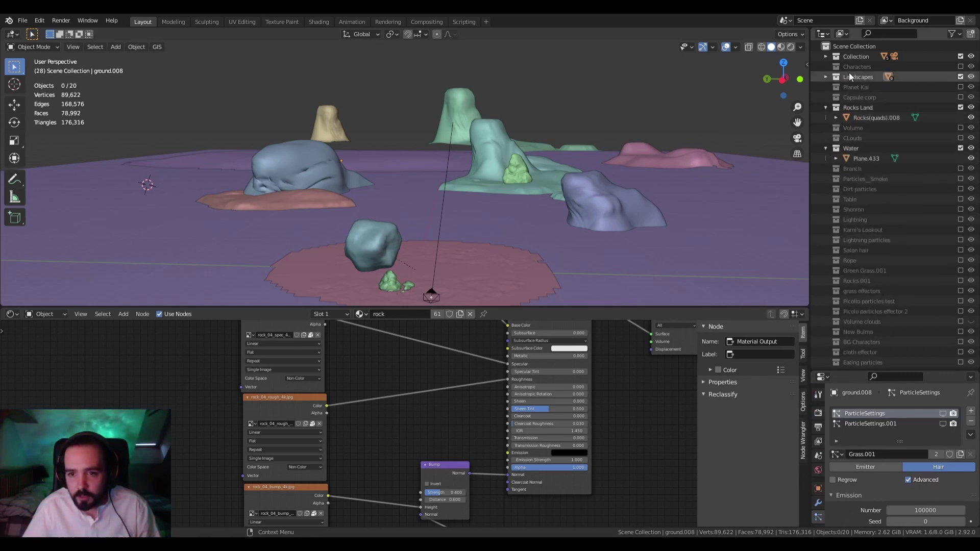
# Look through the collection list, enable the Capsule corp collection, and select and frame its main dome building
pyautogui.scroll(-3, 872, 229)
pyautogui.scroll(3, 876, 238)
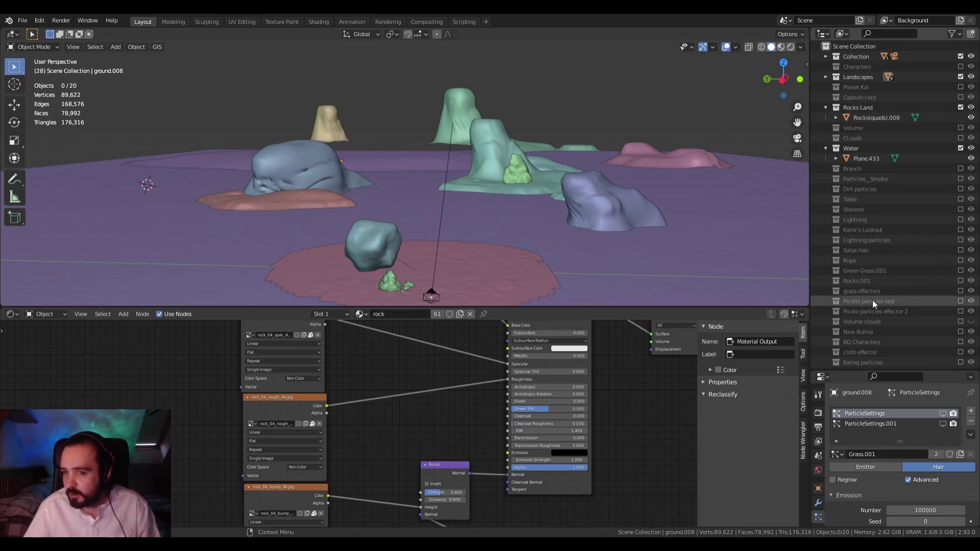
pyautogui.scroll(-3, 870, 61)
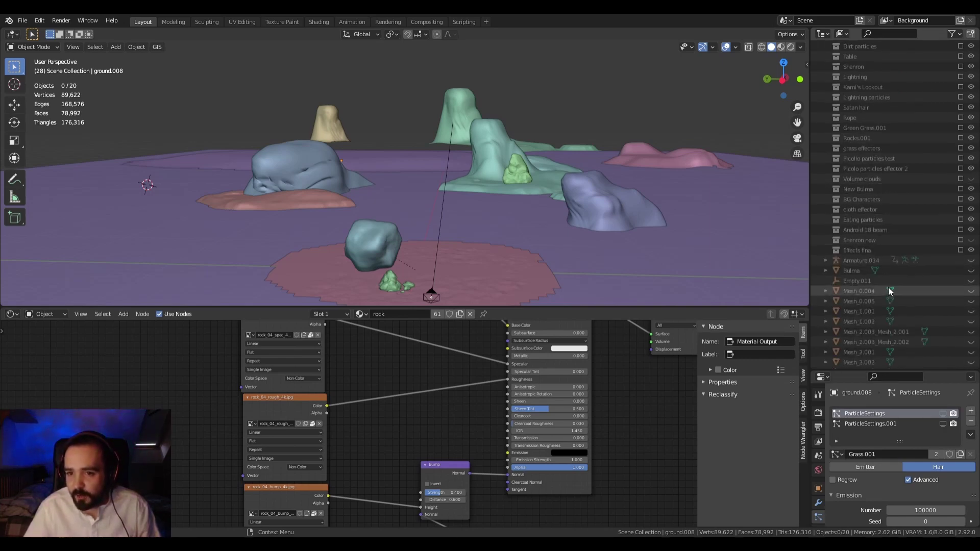
pyautogui.scroll(-4, 878, 228)
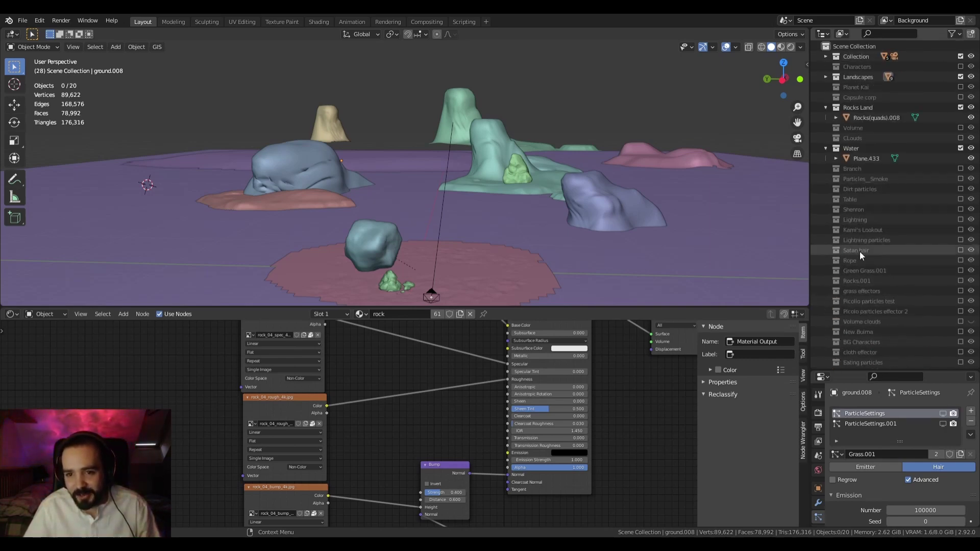
pyautogui.scroll(7, 859, 274)
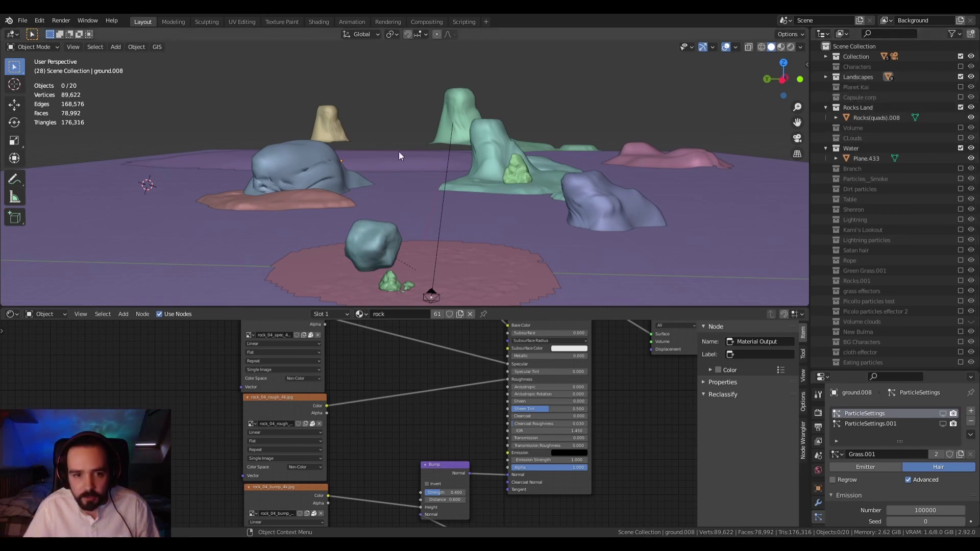
pyautogui.click(960, 97)
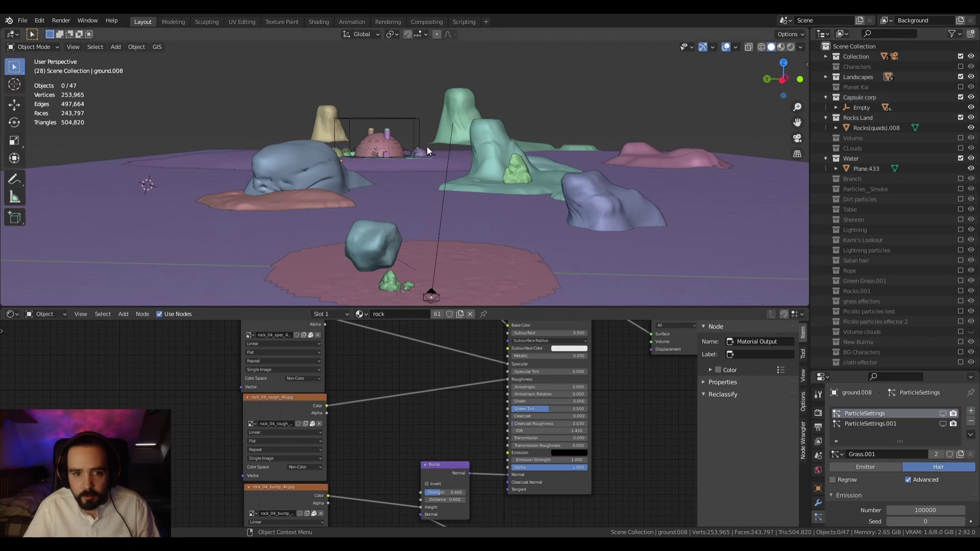
pyautogui.click(380, 142)
pyautogui.press('KP_Decimal')
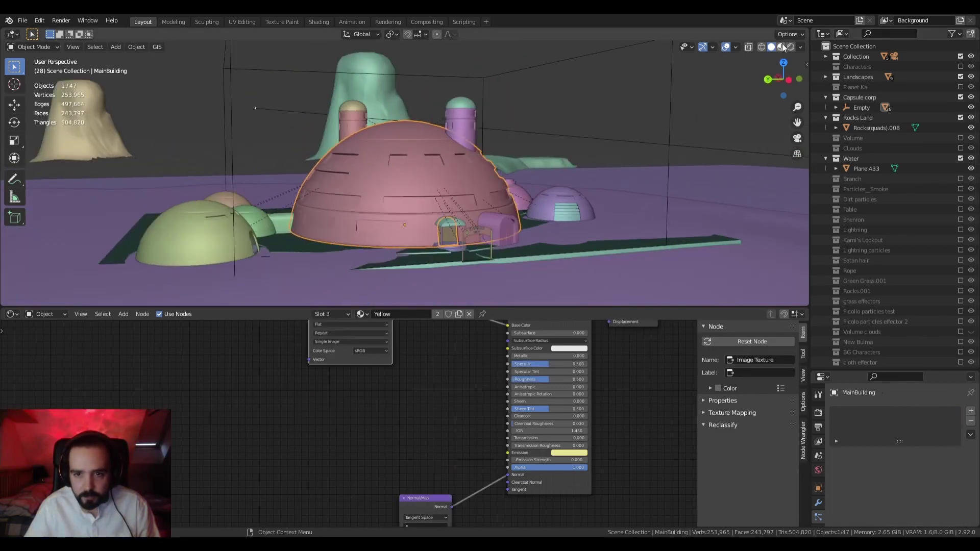
# Switch the viewport to material preview and examine the Capsule Corp building's textures from different angles
pyautogui.click(781, 47)
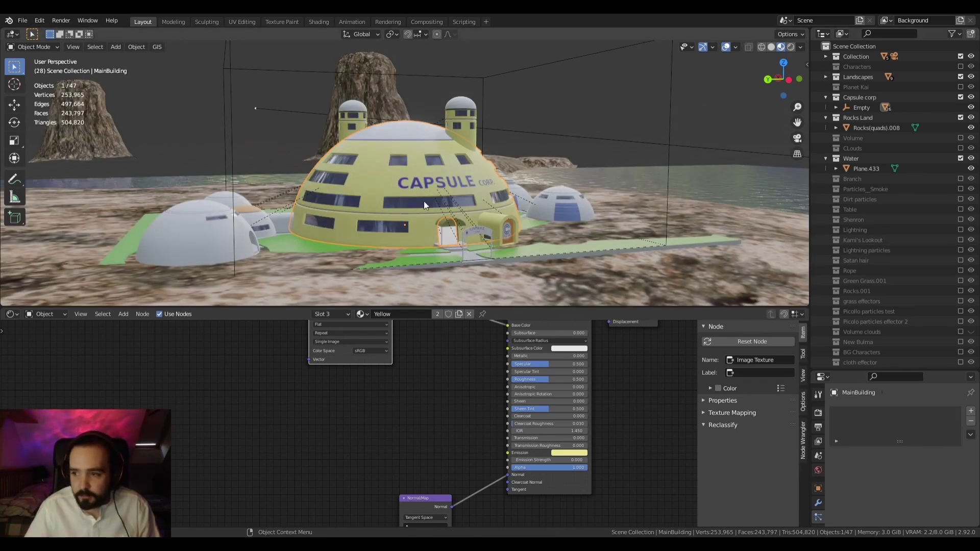
pyautogui.scroll(2, 416, 210)
pyautogui.scroll(-4, 422, 218)
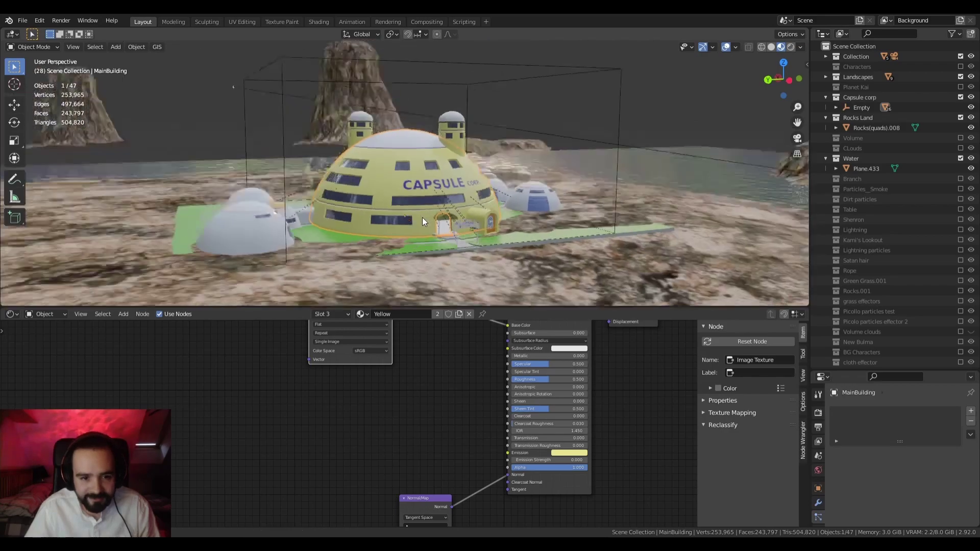
pyautogui.moveTo(421, 217); pyautogui.dragTo(492, 195, button='middle')
pyautogui.scroll(4, 484, 233)
# View the scene through the camera to check how the Capsule Corp building sits in the landscape composition
pyautogui.press('KP_0')
pyautogui.scroll(3, 367, 194)
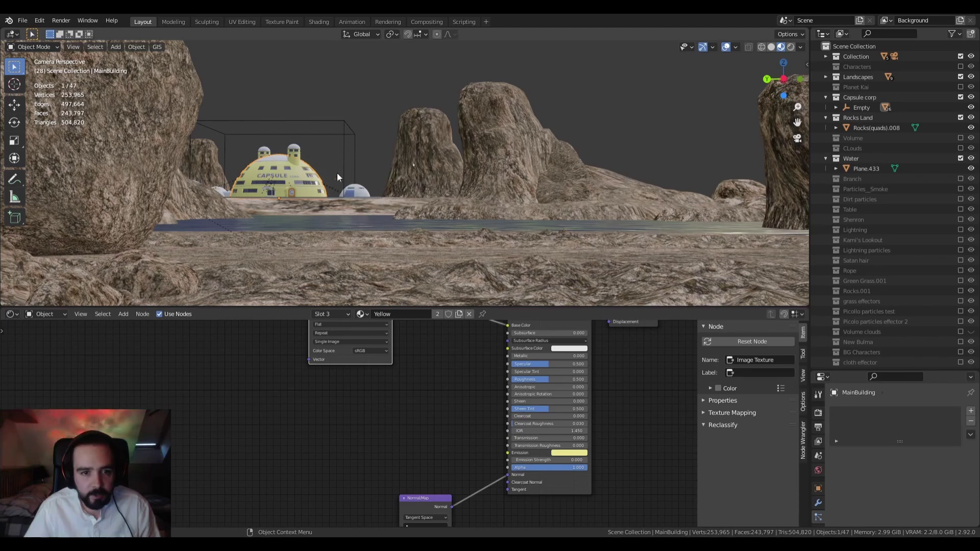
pyautogui.scroll(-1, 327, 175)
pyautogui.keyDown('shift'); pyautogui.moveTo(438, 163); pyautogui.dragTo(429, 170, button='middle'); pyautogui.keyUp('shift')
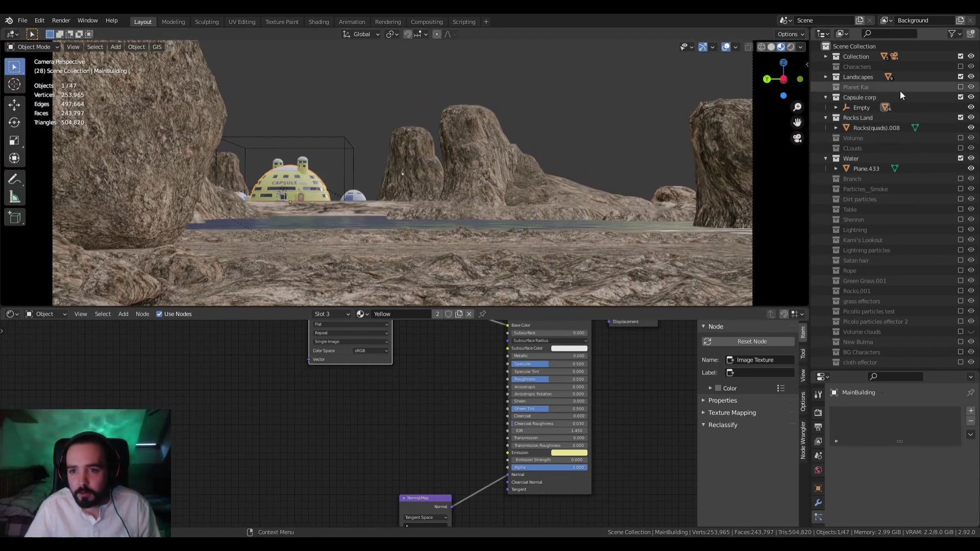
# Enable the Kami's Lookout collection, then select its bowl-shaped structure and frame it in the viewport
pyautogui.scroll(-8, 921, 115)
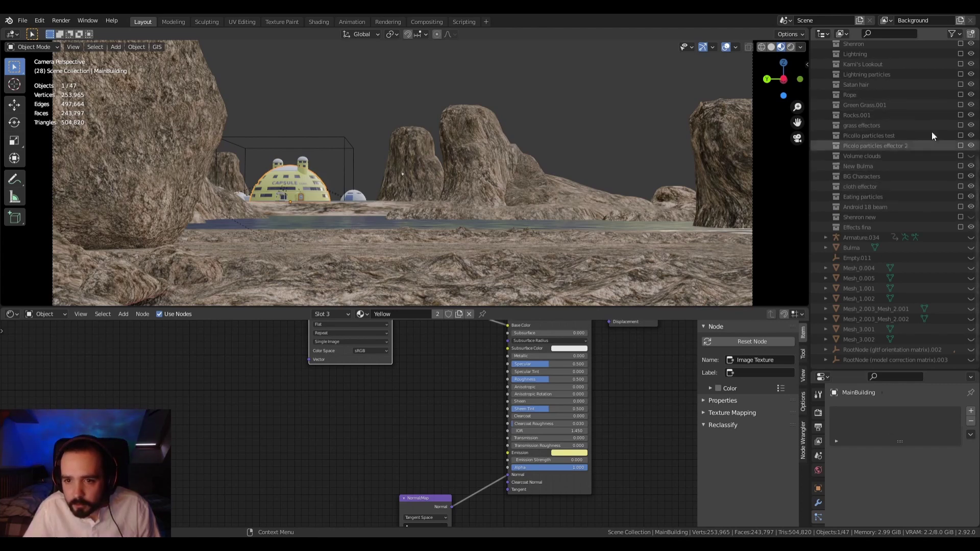
pyautogui.scroll(3, 877, 137)
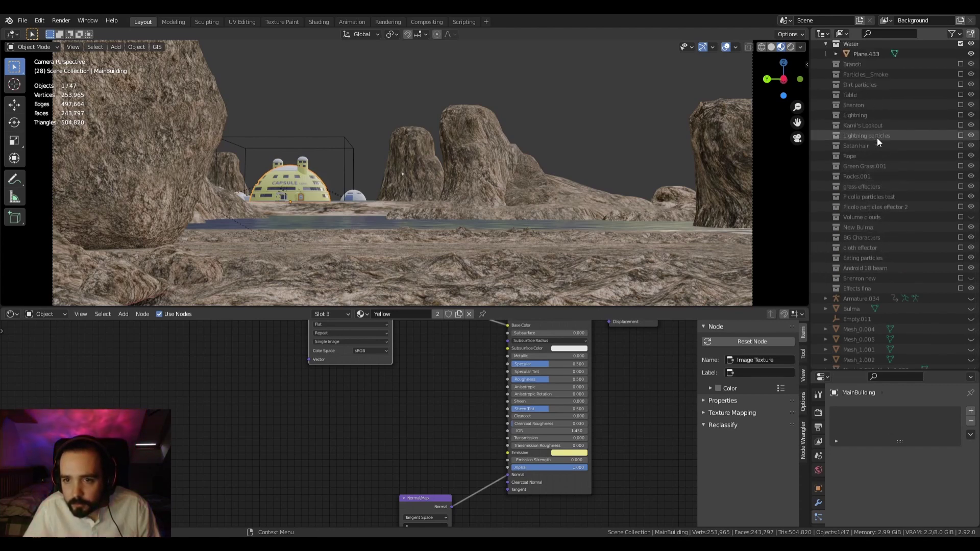
pyautogui.click(961, 125)
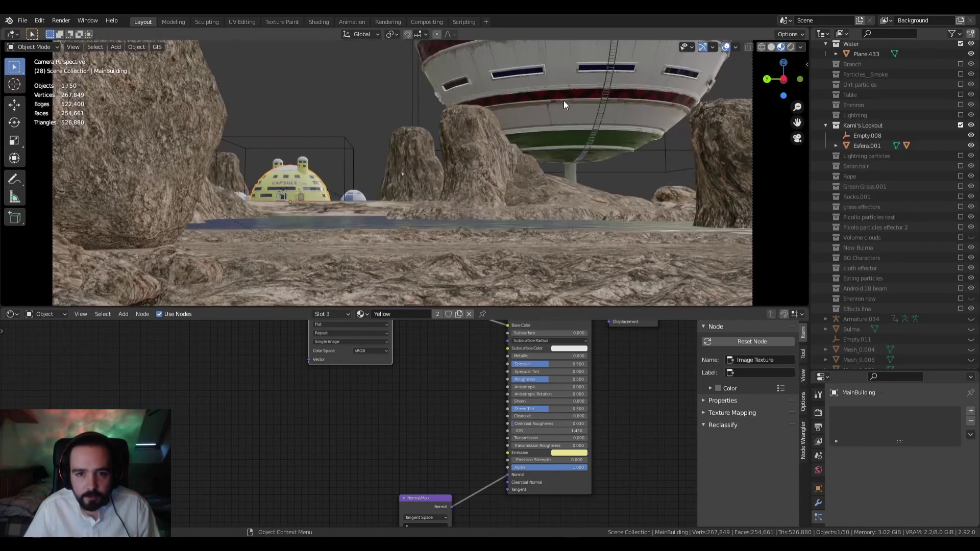
pyautogui.click(563, 100)
pyautogui.press('KP_Divide')
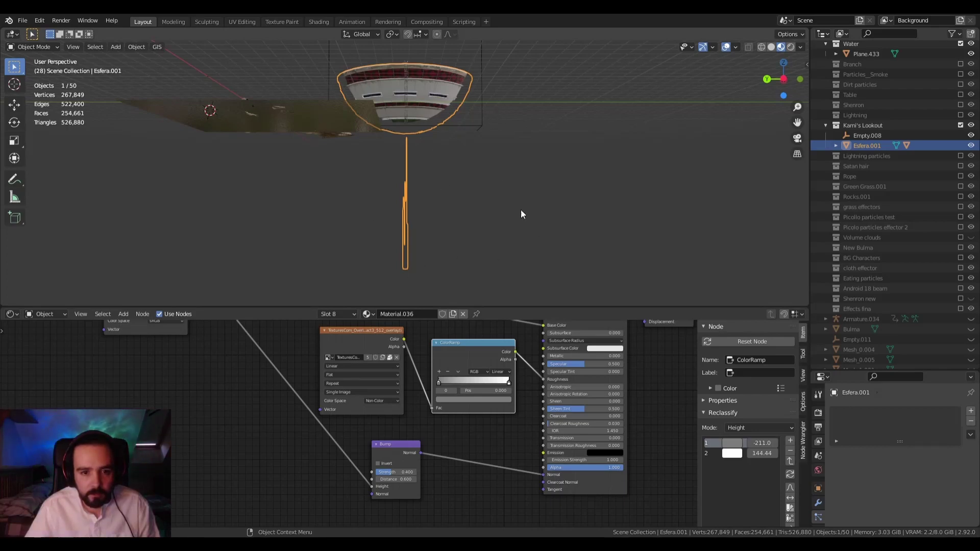
# Examine the overall shape of Kami's Lookout and the flat top of its platform from above
pyautogui.moveTo(466, 268); pyautogui.dragTo(481, 220, button='middle')
pyautogui.scroll(2, 477, 189)
pyautogui.scroll(1, 478, 186)
pyautogui.keyDown('shift'); pyautogui.moveTo(478, 185); pyautogui.dragTo(432, 276, button='middle'); pyautogui.keyUp('shift')
pyautogui.moveTo(428, 271); pyautogui.dragTo(510, 186, button='middle')
pyautogui.scroll(4, 388, 232)
pyautogui.scroll(-3, 474, 216)
pyautogui.scroll(3, 476, 216)
pyautogui.scroll(-3, 302, 169)
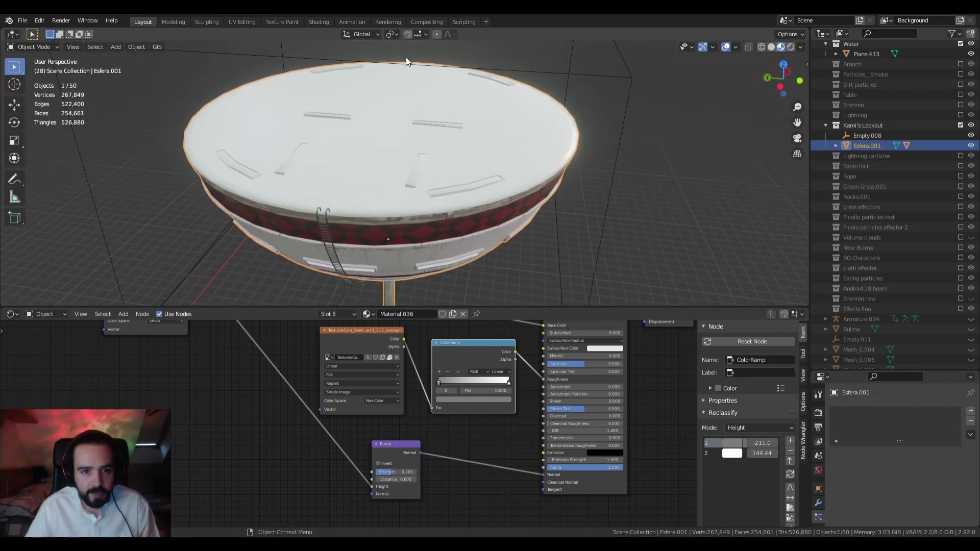
# Examine the lookout's weathered white panels, windows and red tiled bands up close and from the side
pyautogui.moveTo(406, 60); pyautogui.dragTo(565, 125, button='middle')
pyautogui.scroll(3, 473, 127)
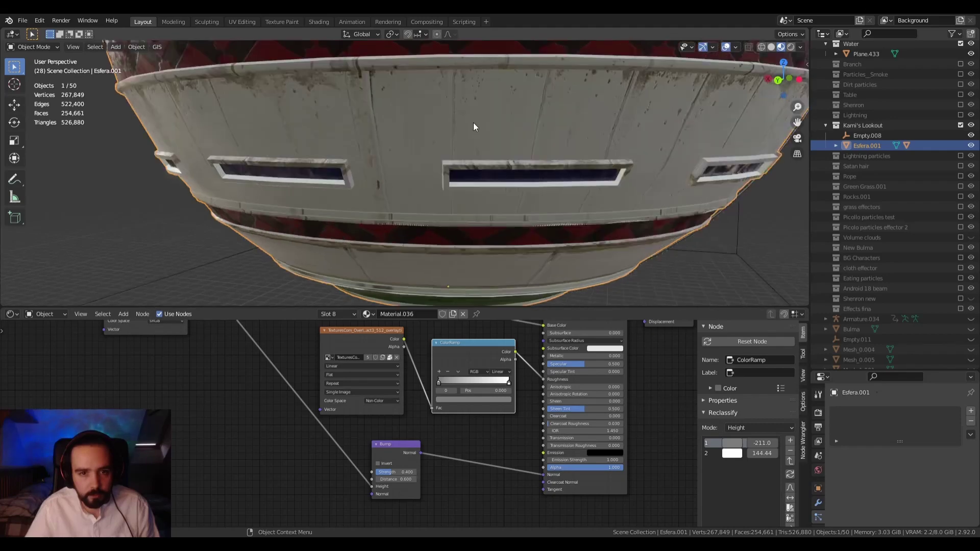
pyautogui.moveTo(474, 126); pyautogui.dragTo(459, 130, button='middle')
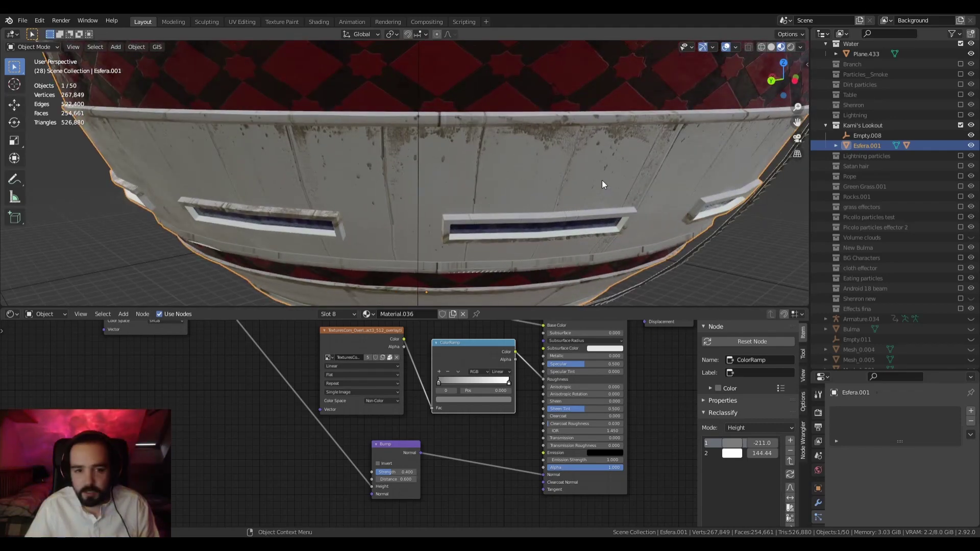
pyautogui.scroll(-4, 459, 145)
pyautogui.scroll(2, 520, 182)
pyautogui.moveTo(521, 182); pyautogui.dragTo(451, 259, button='middle')
pyautogui.scroll(-4, 434, 375)
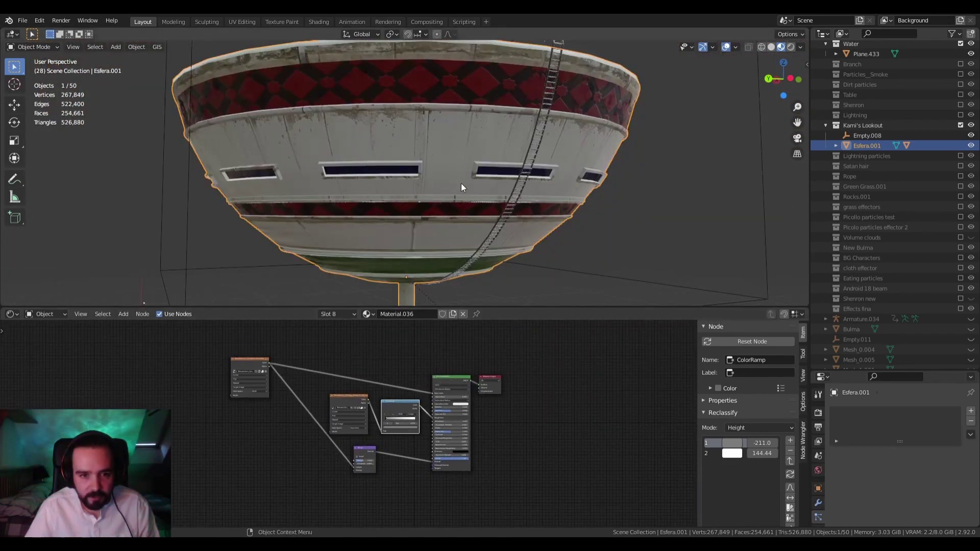
# Enlarge the properties area, select Material.031 of the lookout's materials and examine its shader nodes
pyautogui.moveTo(842, 369); pyautogui.dragTo(820, 182)
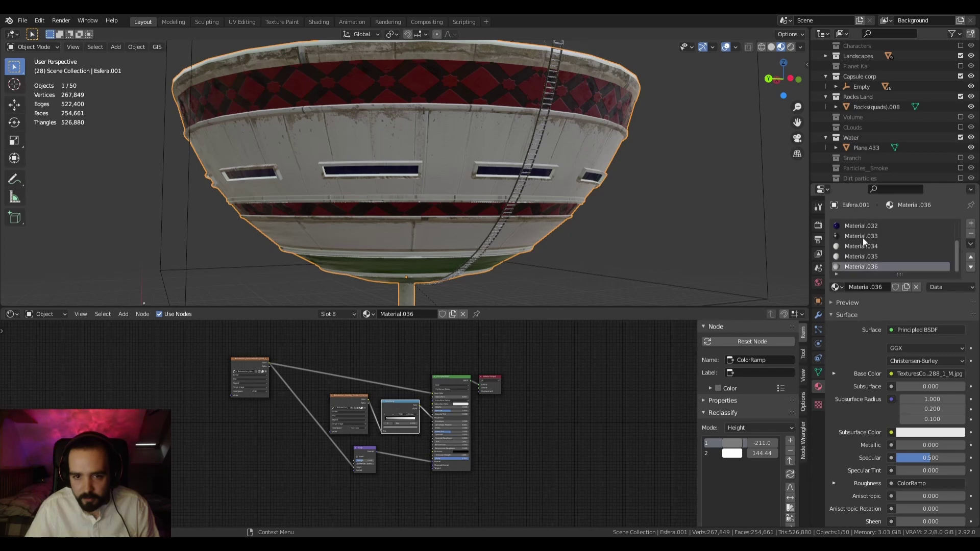
pyautogui.scroll(3, 864, 244)
pyautogui.click(857, 246)
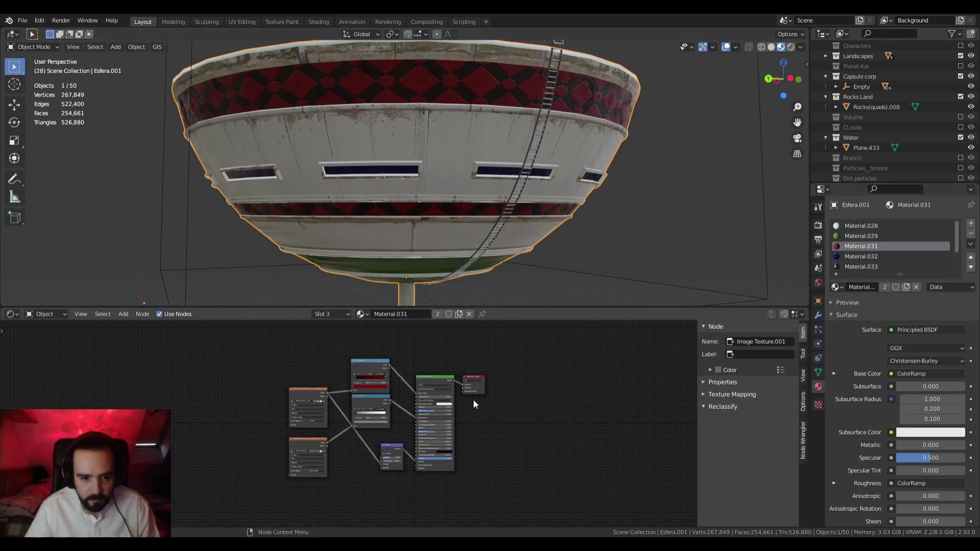
pyautogui.scroll(3, 473, 400)
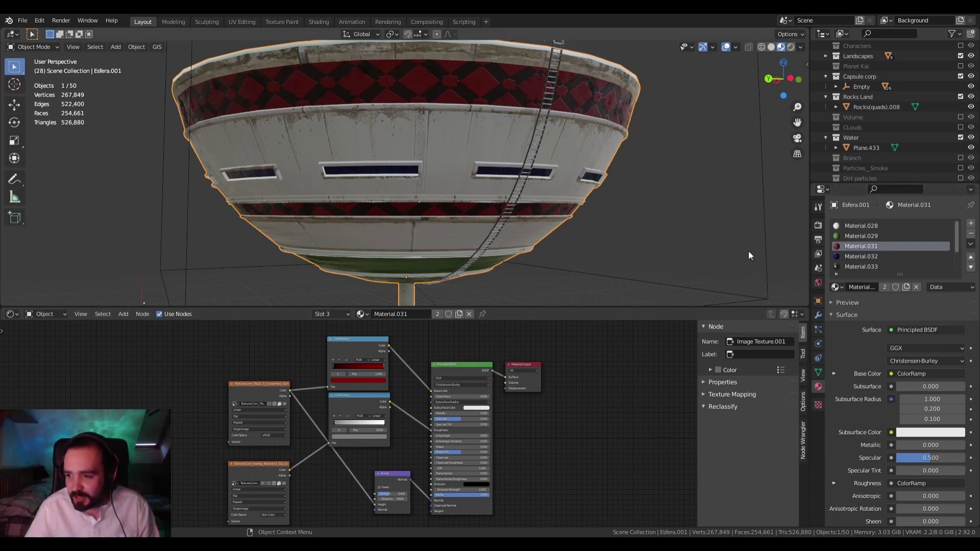
pyautogui.scroll(-4, 877, 247)
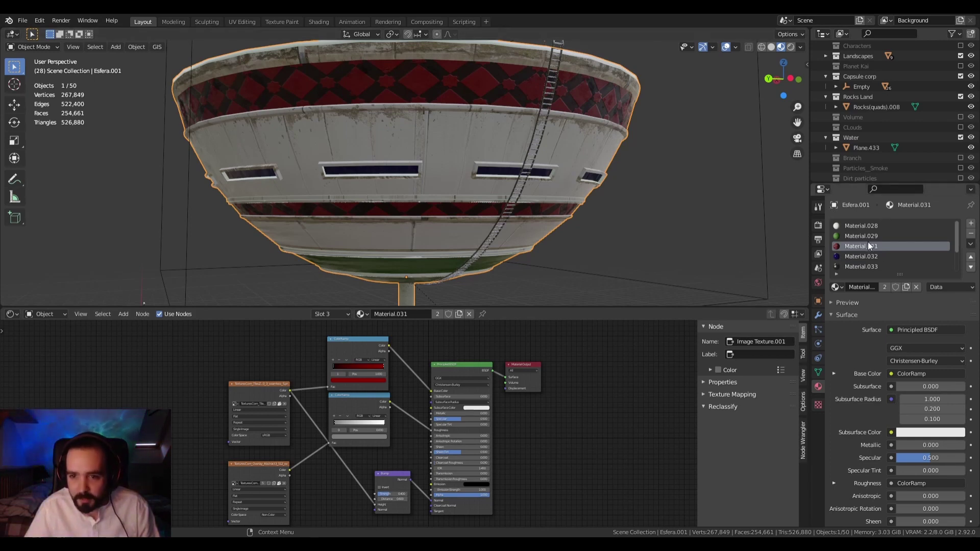
pyautogui.scroll(4, 877, 245)
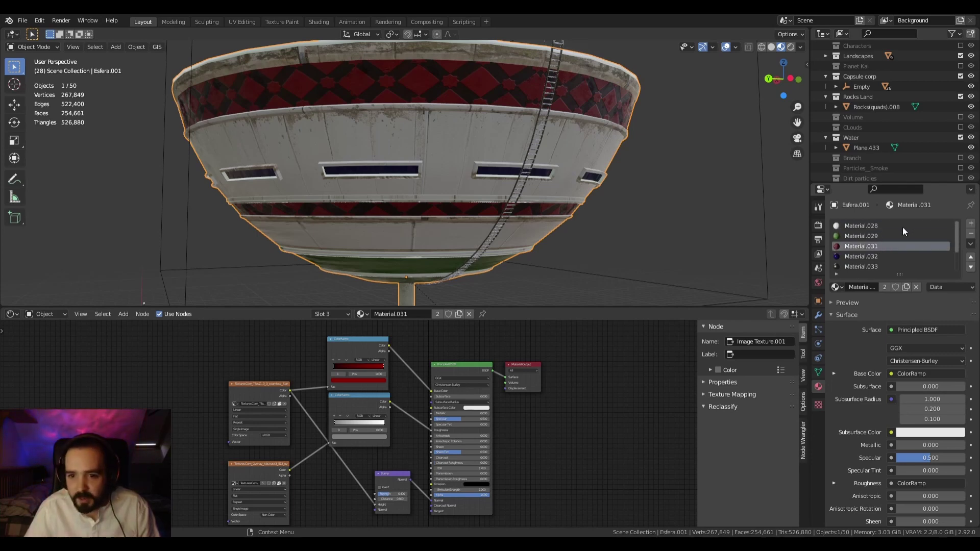
pyautogui.scroll(-5, 576, 170)
# Inspect the lookout's green underside and select Material.029 to examine the shader nodes behind it
pyautogui.moveTo(575, 170); pyautogui.dragTo(392, 159, button='middle')
pyautogui.scroll(4, 511, 177)
pyautogui.scroll(8, 524, 167)
pyautogui.scroll(-3, 509, 168)
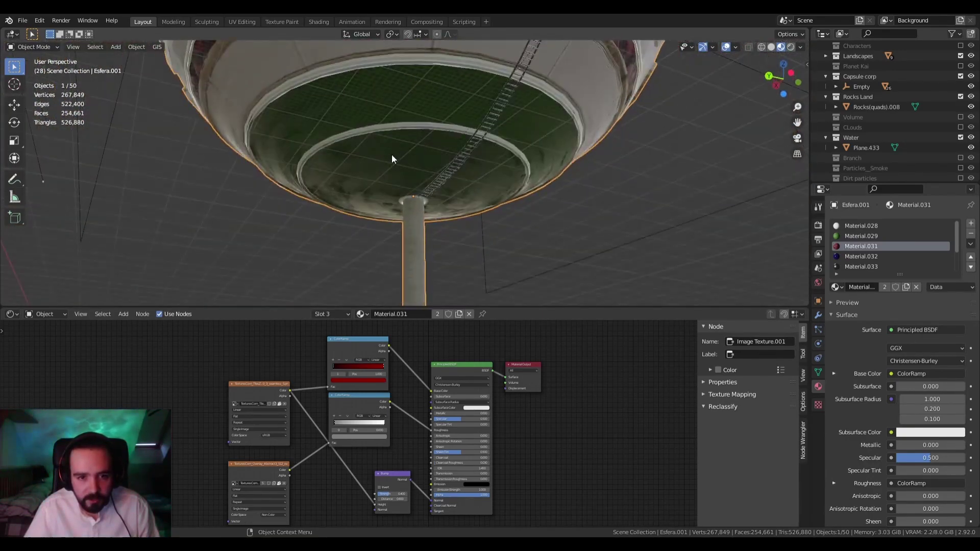
pyautogui.click(860, 236)
pyautogui.scroll(1, 396, 422)
pyautogui.scroll(-2, 360, 419)
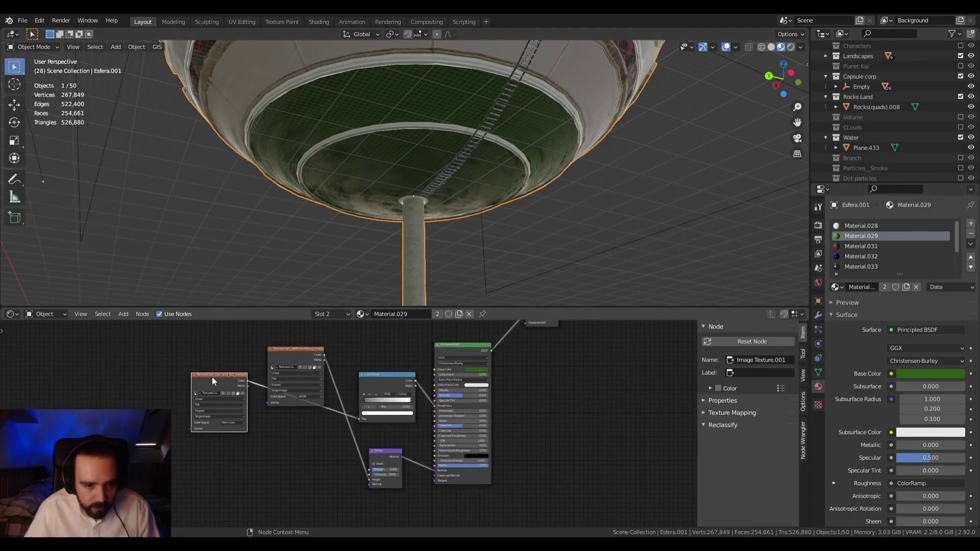
# Move Material.029's overlay image texture node clear of its neighbour and widen it to show its full file name
pyautogui.moveTo(203, 382); pyautogui.dragTo(240, 421)
pyautogui.scroll(2, 143, 401)
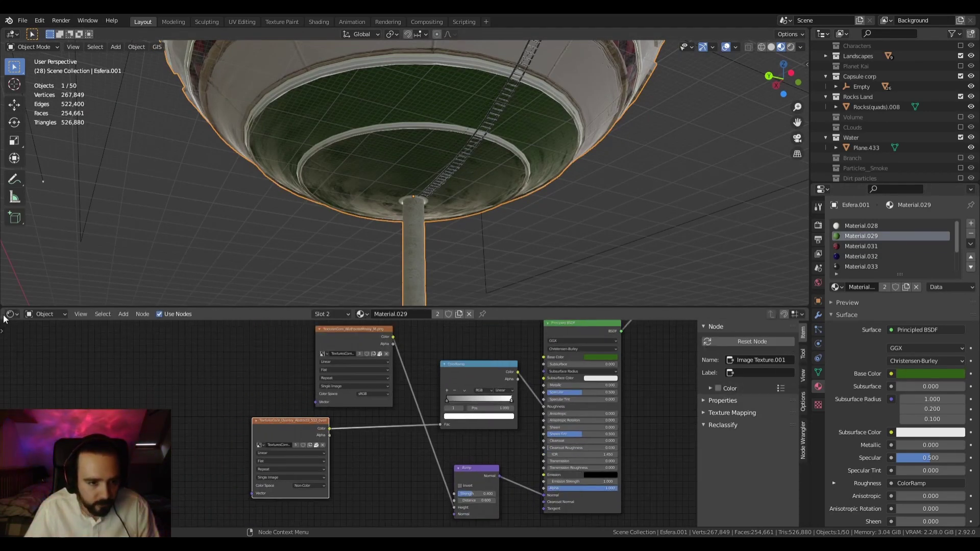
pyautogui.scroll(6, 242, 452)
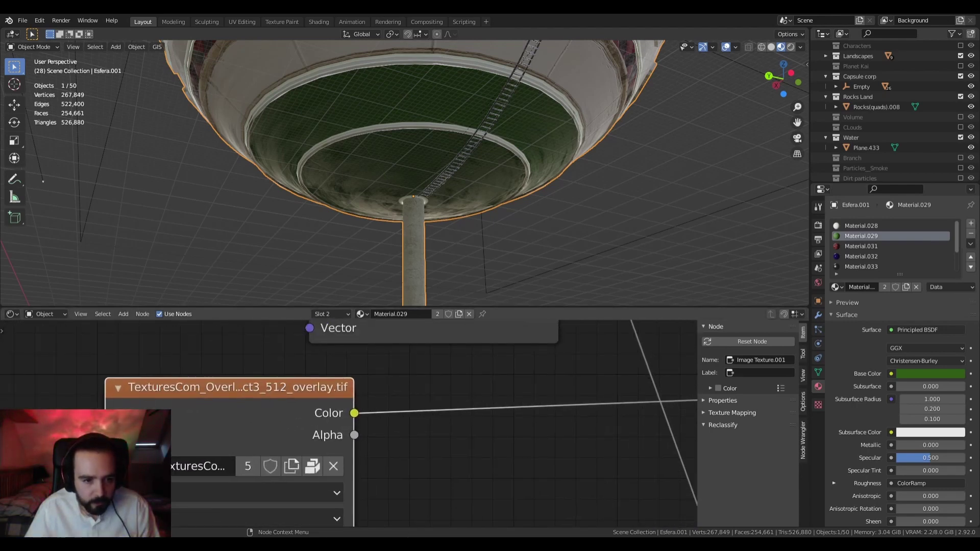
pyautogui.moveTo(104, 434); pyautogui.dragTo(4, 433)
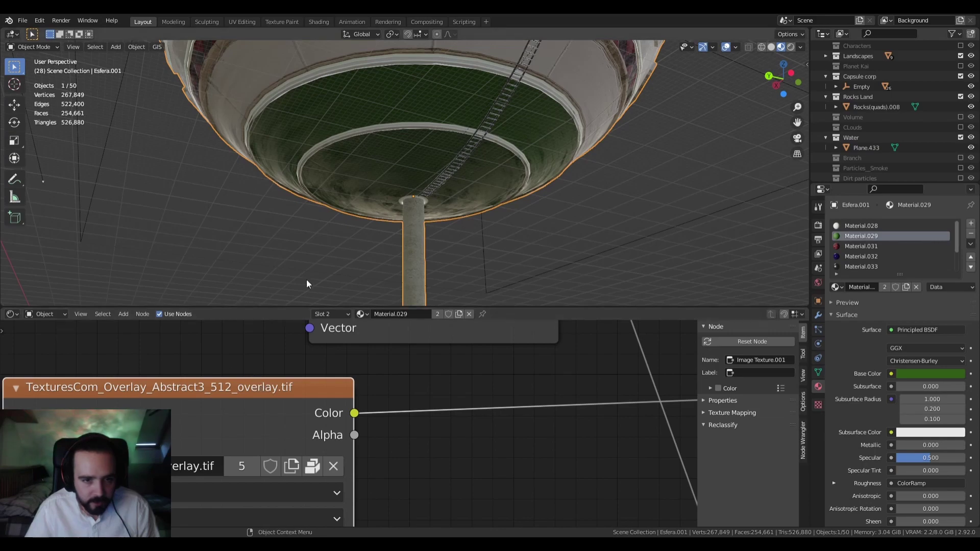
# Return to the camera view, deselect the lookout and show the whole landscape in rendered shading
pyautogui.moveTo(306, 279); pyautogui.dragTo(387, 157, button='middle')
pyautogui.scroll(-2, 376, 229)
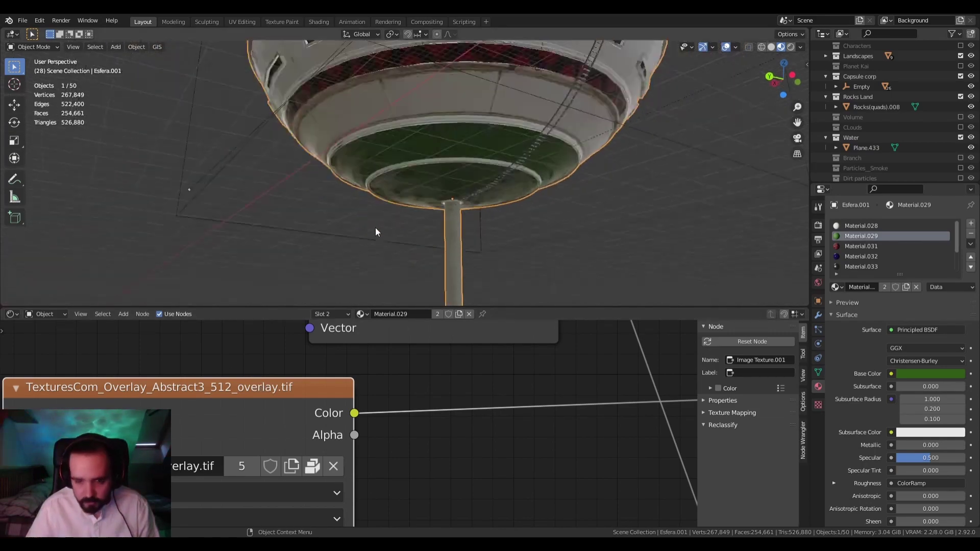
pyautogui.press('KP_0')
pyautogui.click(308, 63)
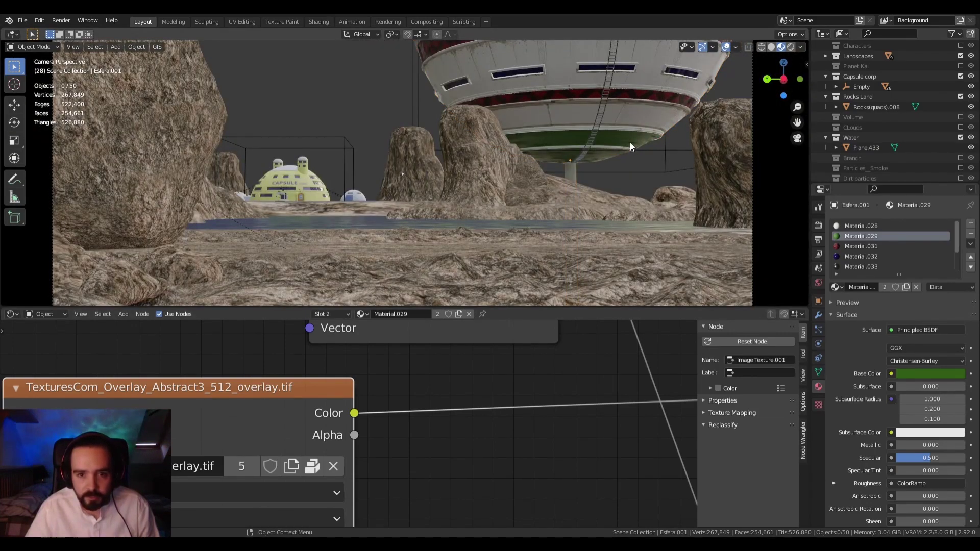
pyautogui.click(791, 47)
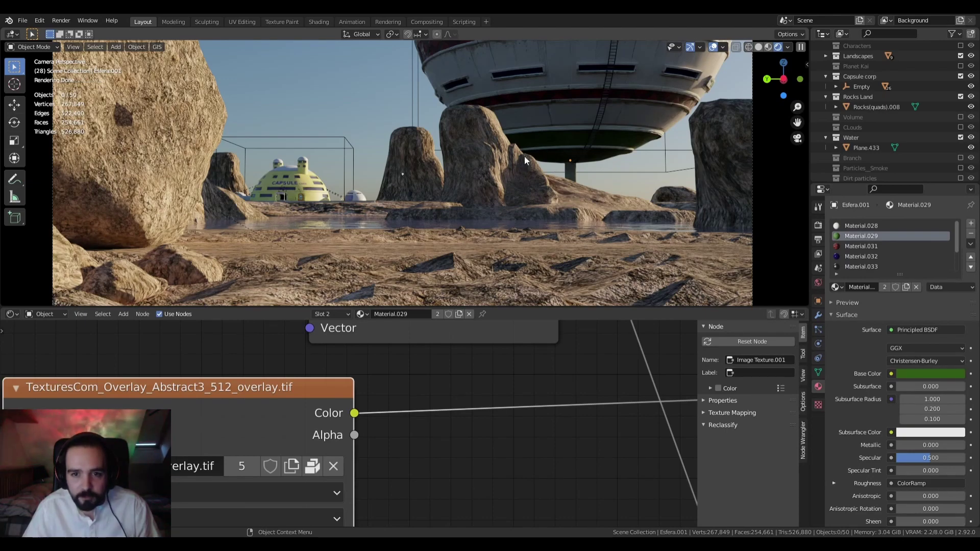
pyautogui.scroll(-1, 494, 158)
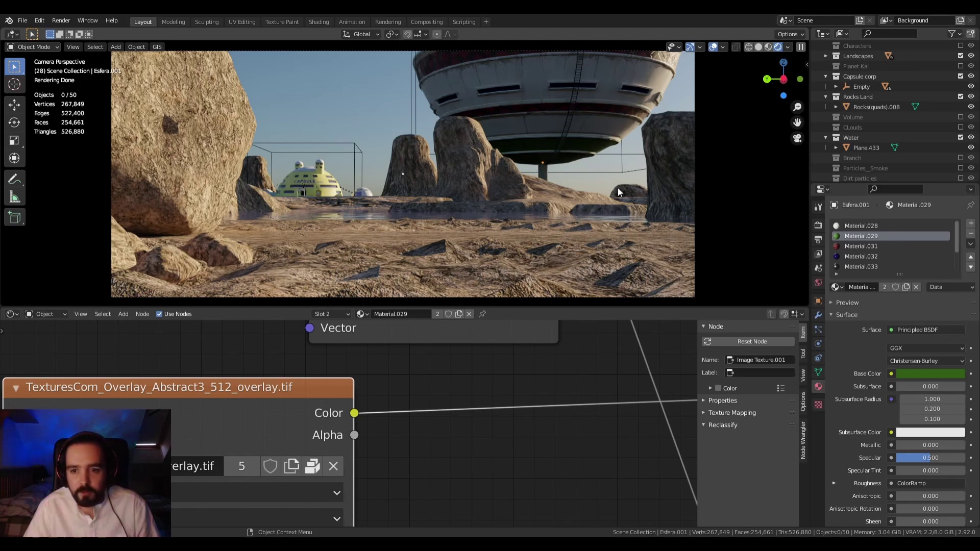
# Select the lookout and examine its red patterned bands and white hull up close from several angles
pyautogui.scroll(-1, 548, 188)
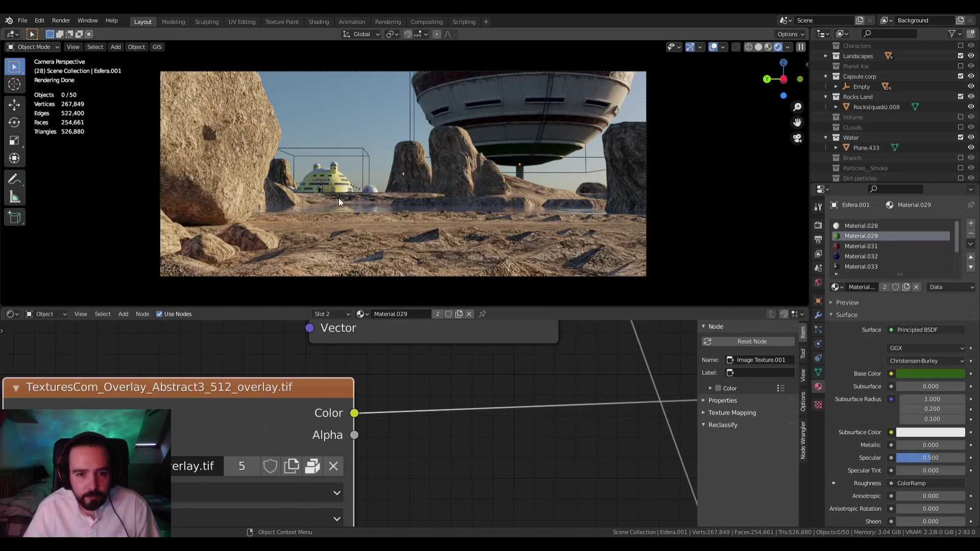
pyautogui.scroll(1, 420, 220)
pyautogui.scroll(-1, 422, 219)
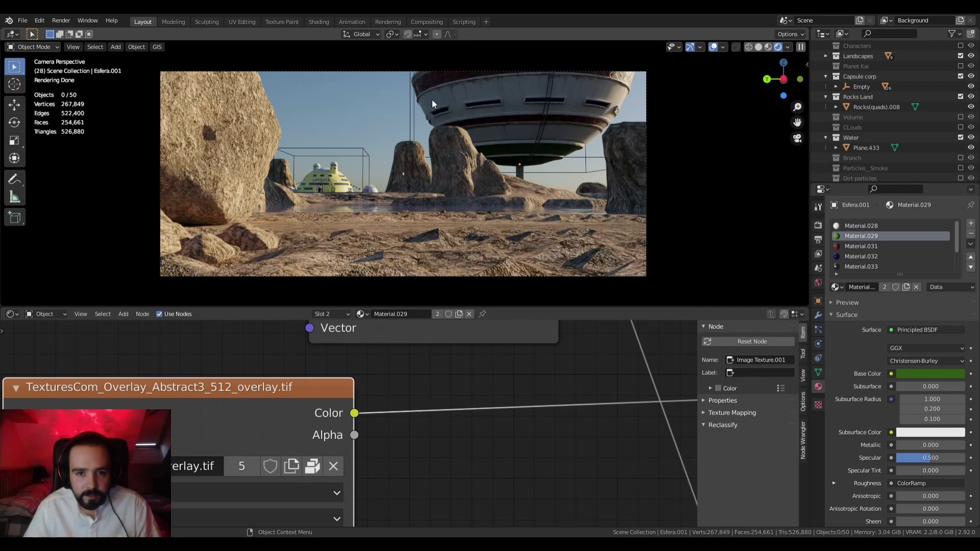
pyautogui.scroll(1, 489, 149)
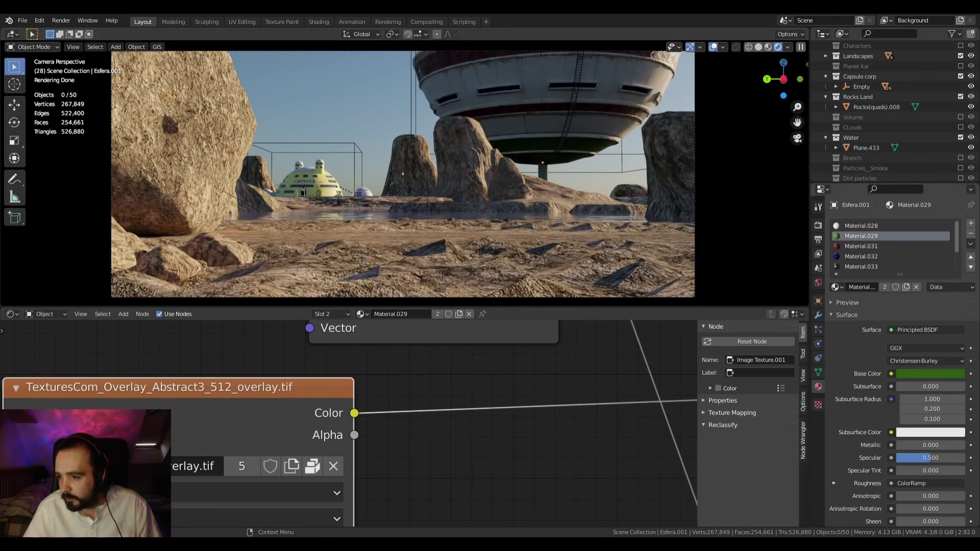
pyautogui.scroll(5, 578, 161)
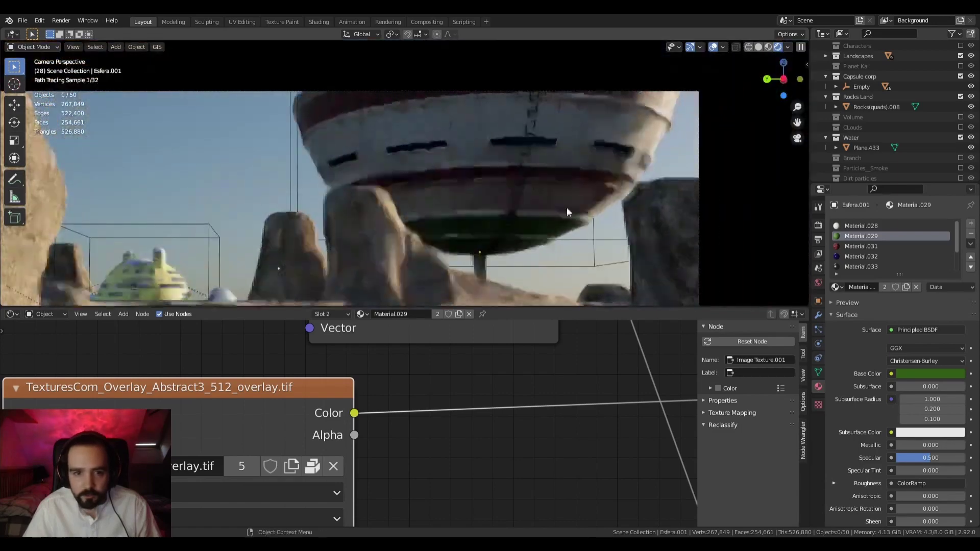
pyautogui.moveTo(566, 207); pyautogui.dragTo(481, 103, button='middle')
pyautogui.scroll(6, 490, 205)
pyautogui.scroll(-5, 491, 205)
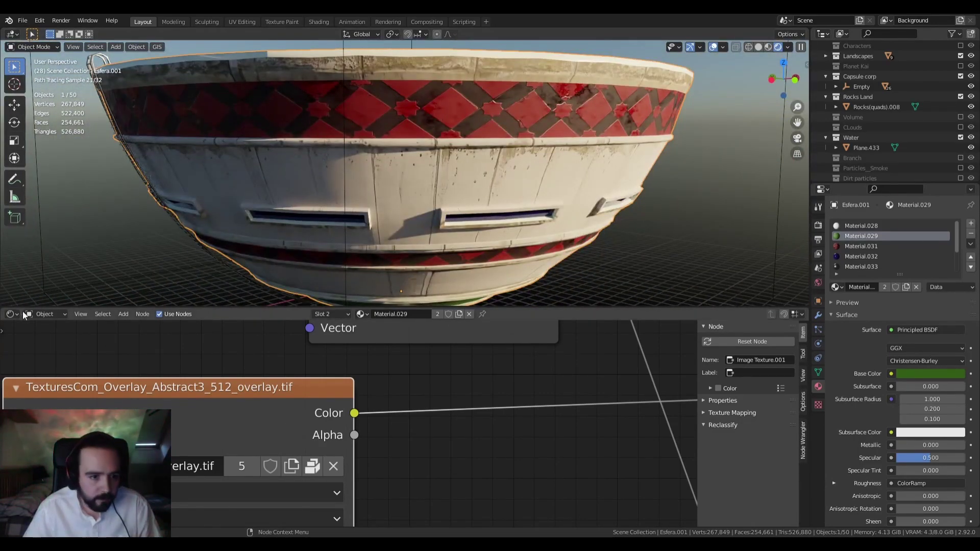
# Split the shader editor in two, frame Material.029's nodes and turn the other half into an Image Editor
pyautogui.moveTo(4, 320); pyautogui.dragTo(340, 324)
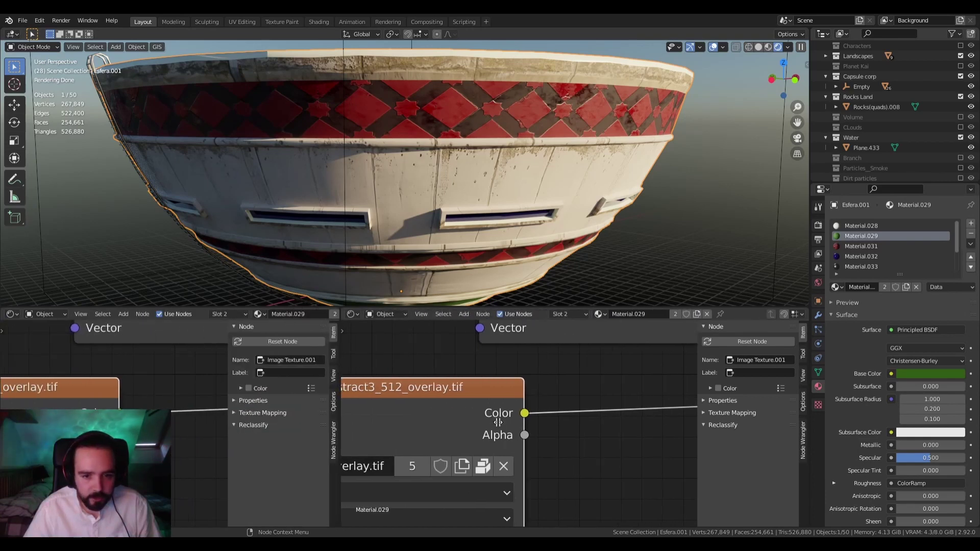
pyautogui.scroll(-8, 579, 384)
pyautogui.press('Home')
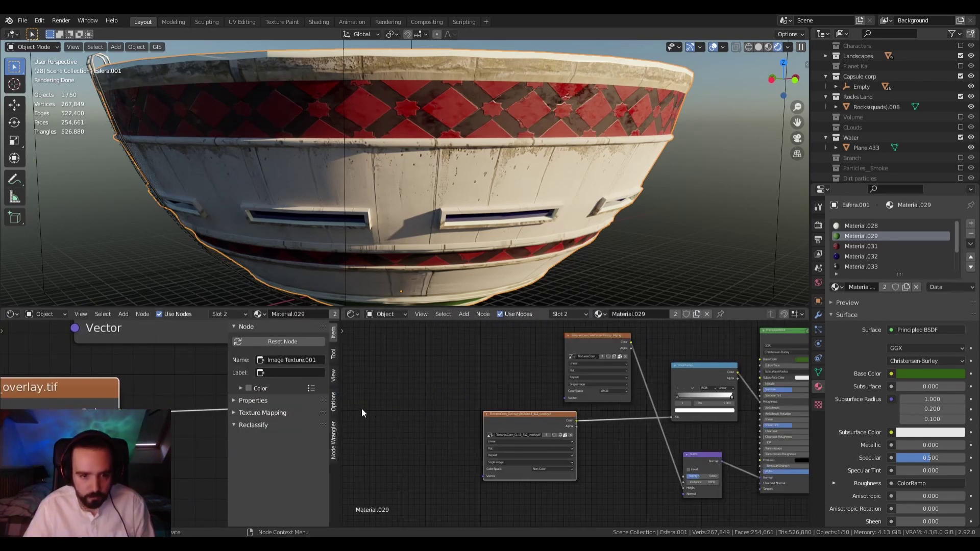
pyautogui.click(12, 314)
pyautogui.click(49, 355)
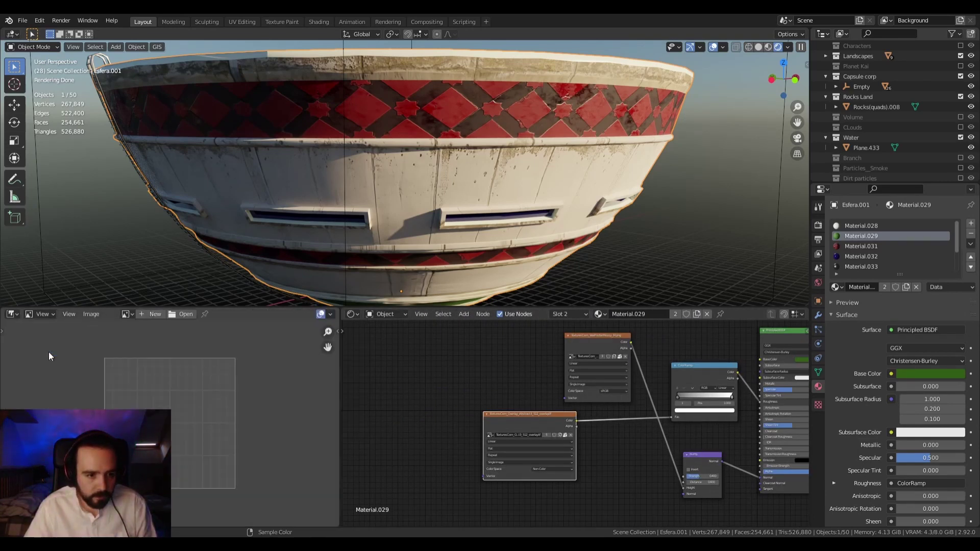
# Switch the viewport to solid shading, then activate Material.031 and select its tile image texture node
pyautogui.click(759, 48)
pyautogui.click(860, 246)
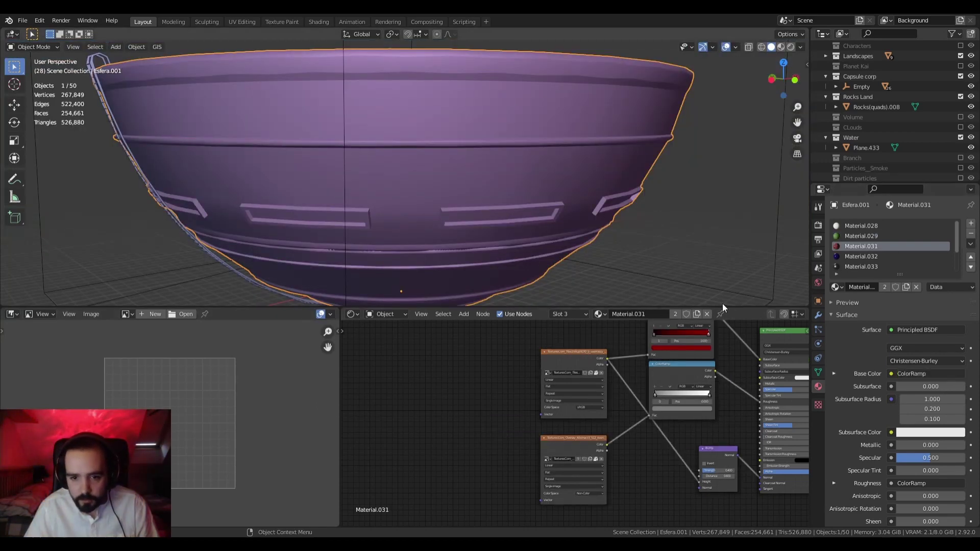
pyautogui.scroll(2, 519, 368)
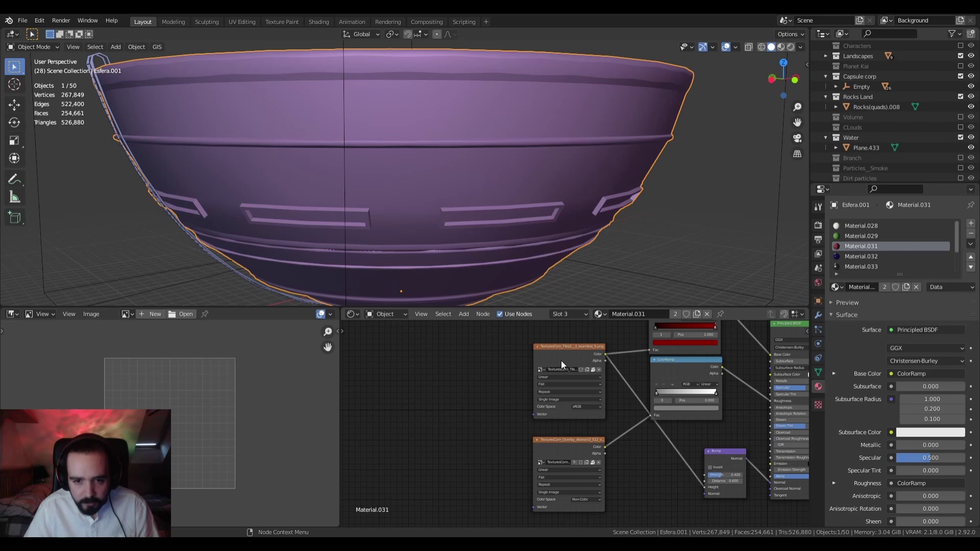
pyautogui.click(562, 361)
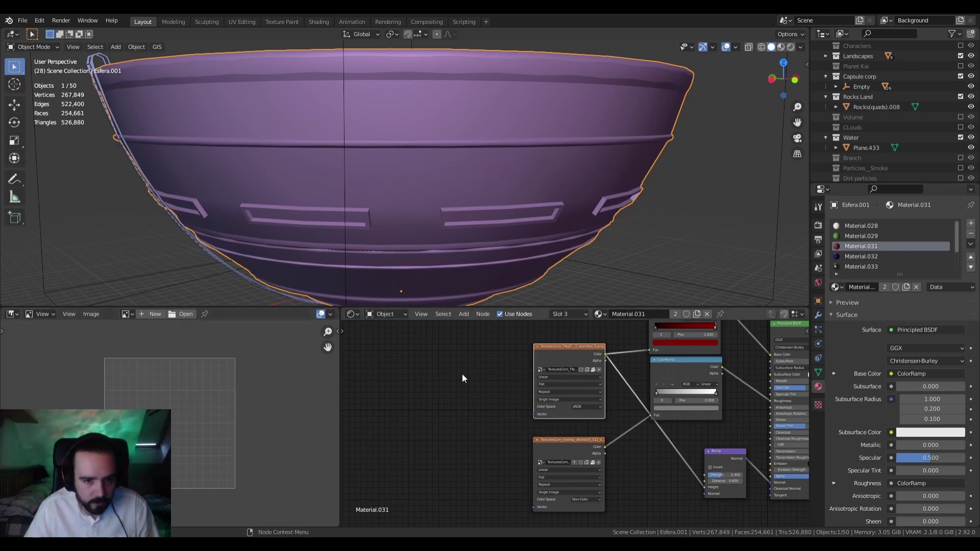
# Check the lookout's mesh faces in Edit Mode and return to Object Mode
pyautogui.press('Tab')
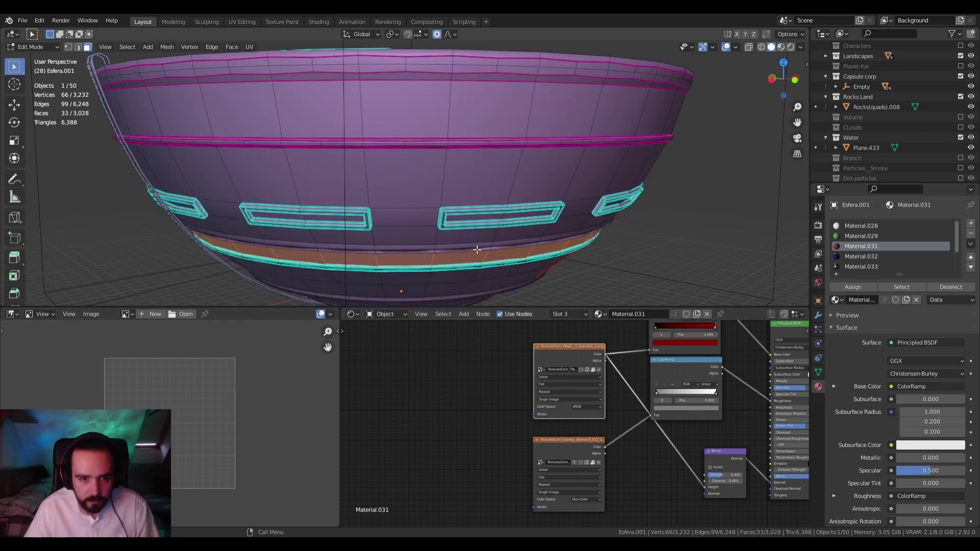
pyautogui.press('Tab')
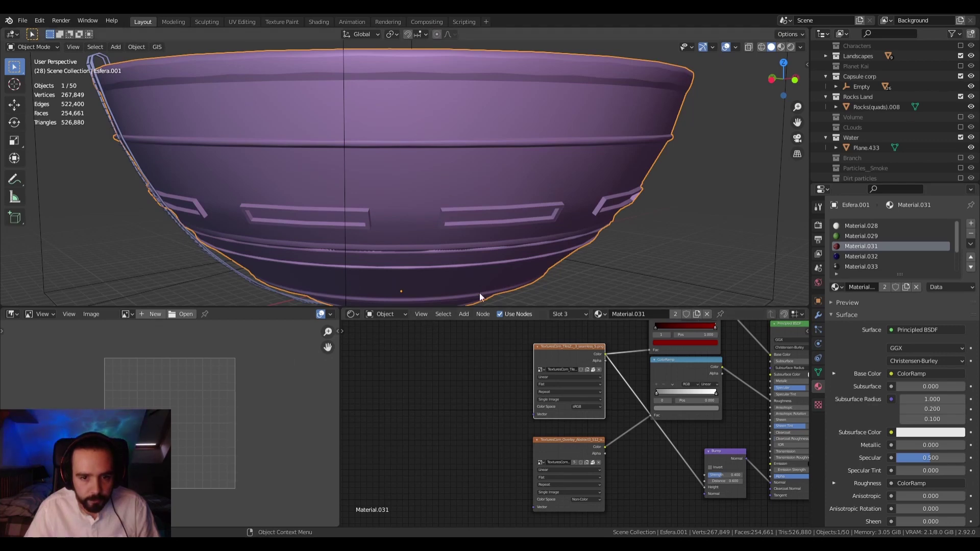
pyautogui.press('Tab')
pyautogui.press('Tab')
# Widen Material.031's tile image texture node to show its full file name
pyautogui.scroll(1, 578, 350)
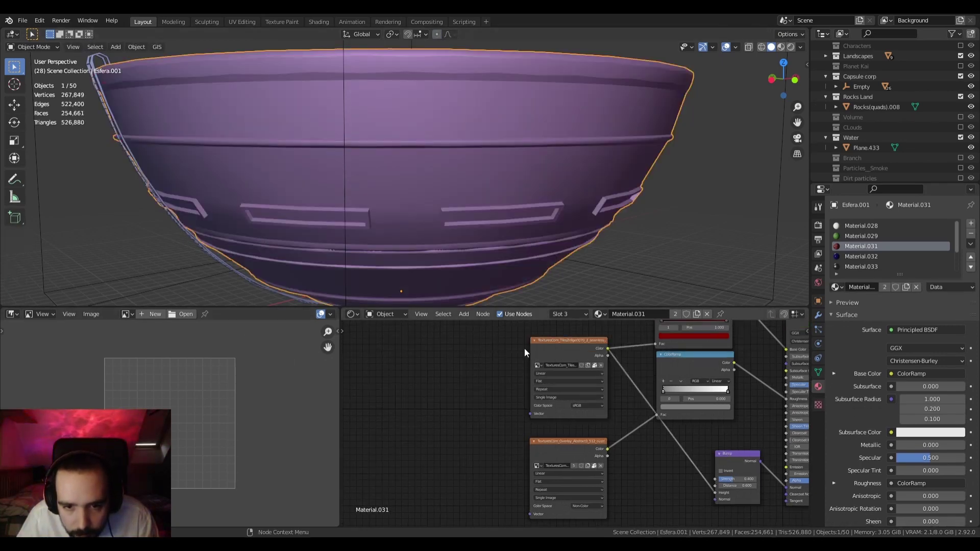
pyautogui.scroll(4, 525, 348)
pyautogui.scroll(-3, 530, 412)
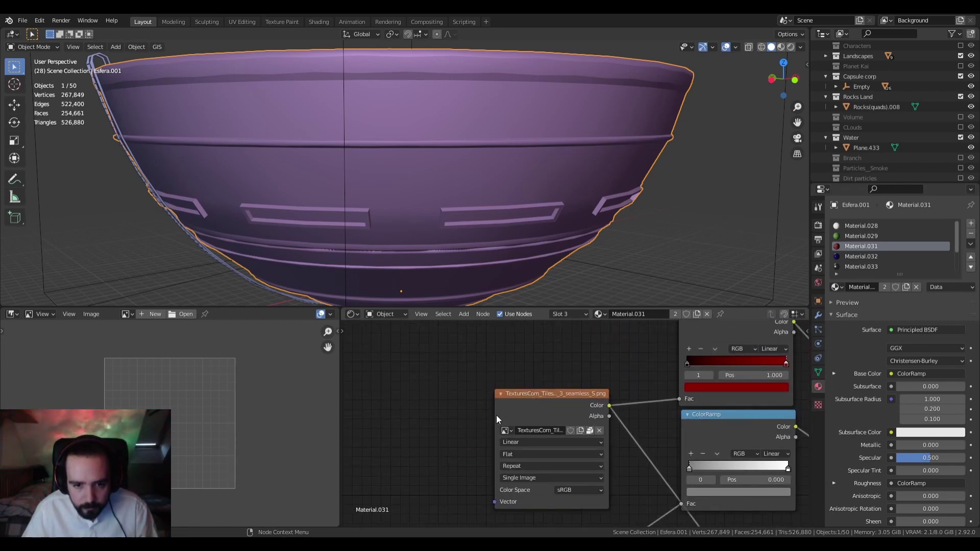
pyautogui.moveTo(495, 417); pyautogui.dragTo(354, 409)
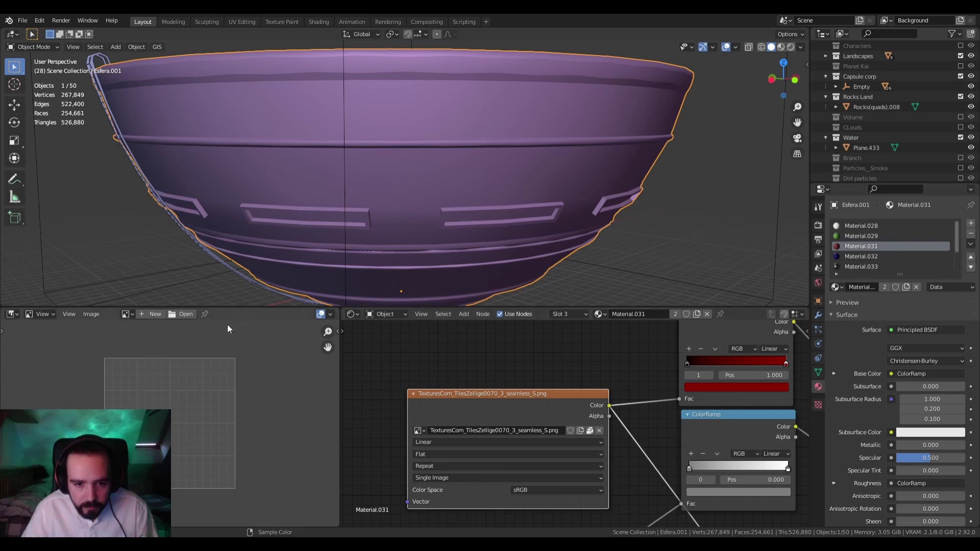
# Display TexturesCom_TilesZellige0070_3_seamless_S.png in the Image Editor and examine its tile pattern
pyautogui.click(126, 314)
pyautogui.write('tile')
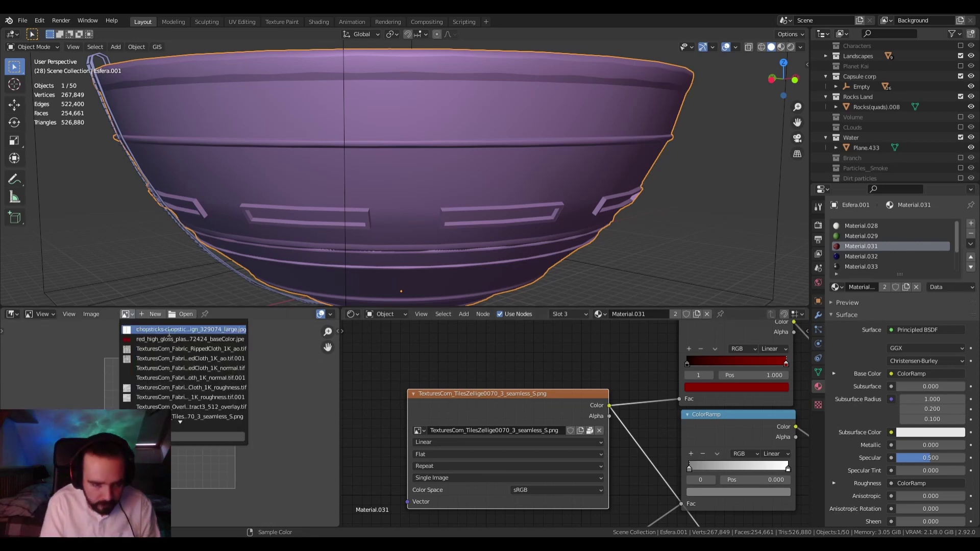
pyautogui.click(169, 333)
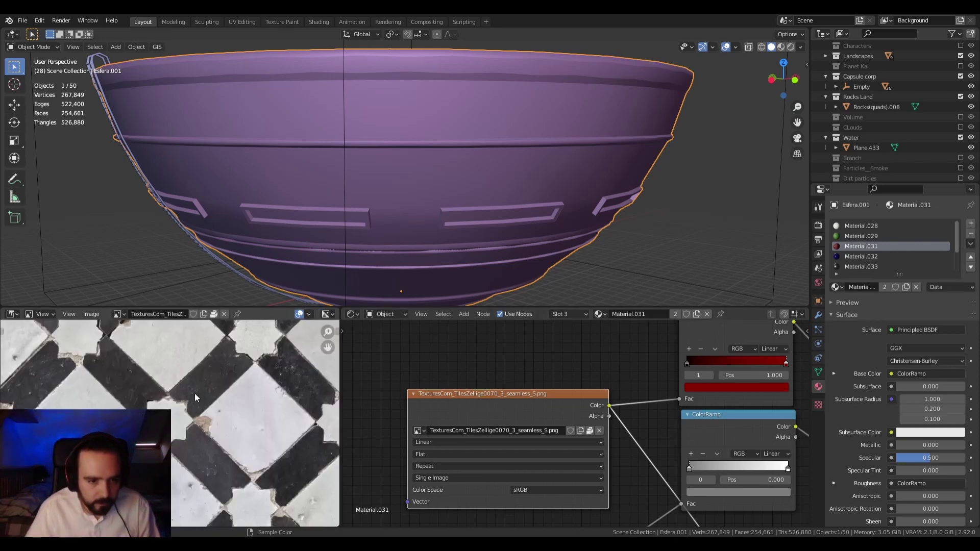
pyautogui.scroll(-9, 248, 422)
pyautogui.scroll(6, 246, 421)
pyautogui.scroll(4, 243, 414)
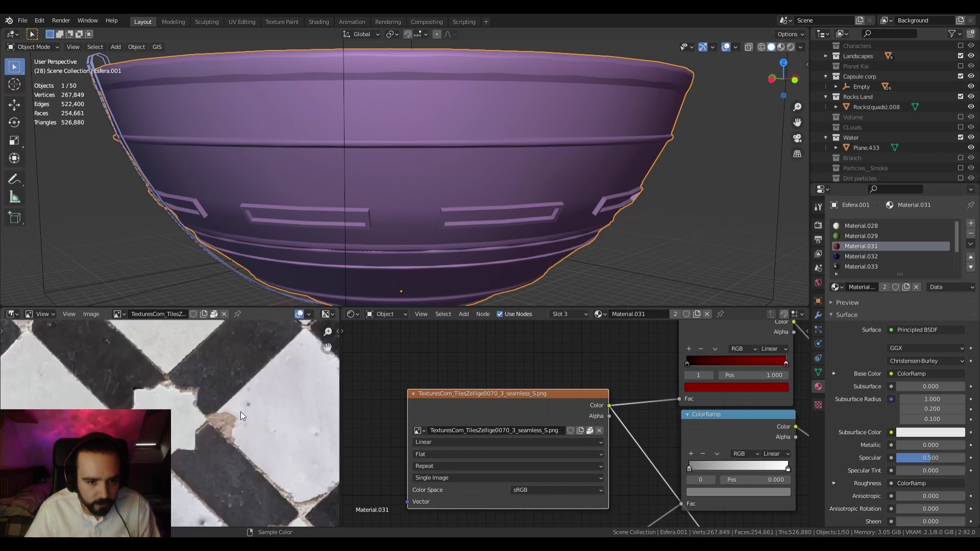
pyautogui.scroll(-7, 240, 411)
pyautogui.moveTo(231, 402)
pyautogui.mouseDown(button='middle')
pyautogui.moveTo(200, 393)
pyautogui.moveTo(215, 392)
pyautogui.mouseUp(button='middle')
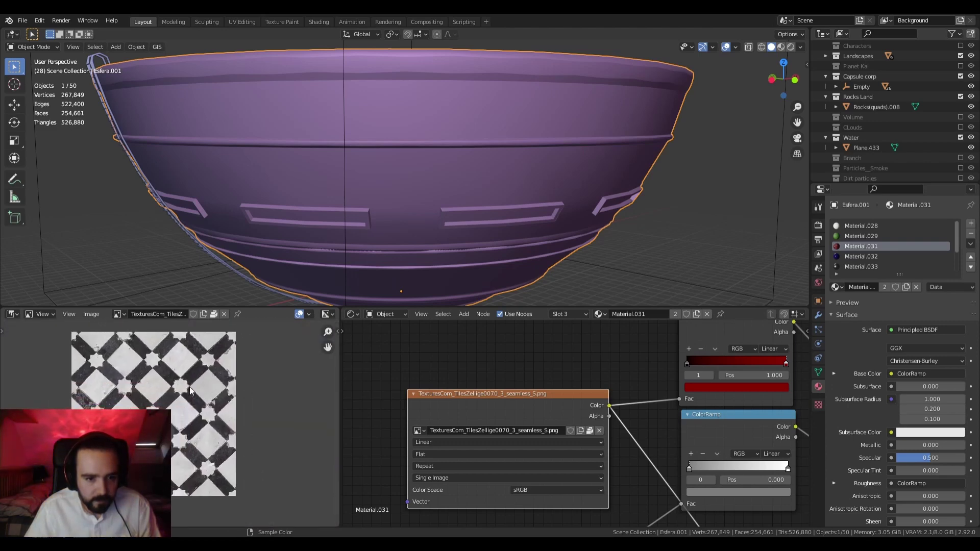
# Inspect the whole lookout from farther away and examine Material.031's red and greyscale ColorRamp nodes
pyautogui.scroll(-6, 256, 217)
pyautogui.keyDown('shift'); pyautogui.moveTo(439, 222); pyautogui.dragTo(569, 223, button='middle'); pyautogui.keyUp('shift')
pyautogui.scroll(3, 569, 222)
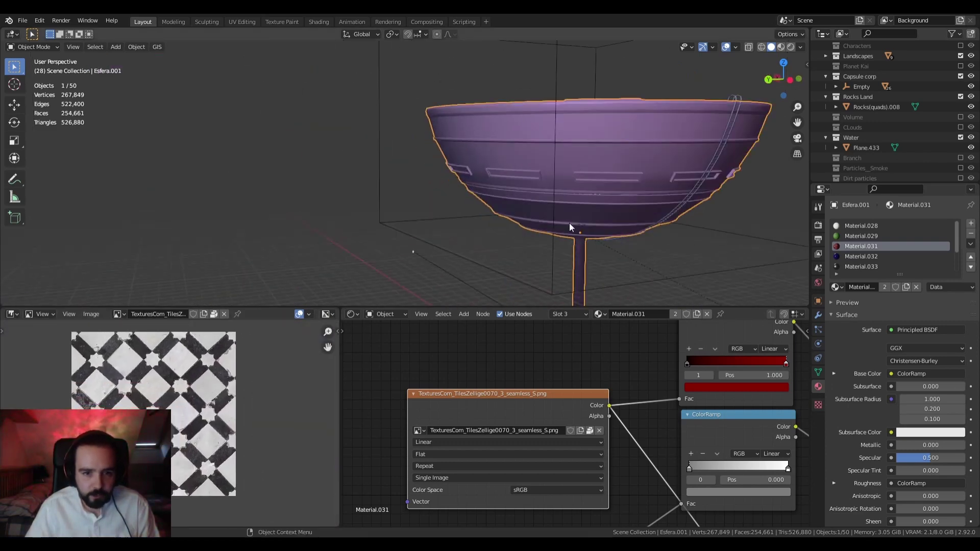
pyautogui.moveTo(510, 211); pyautogui.dragTo(545, 223, button='middle')
pyautogui.scroll(-4, 545, 224)
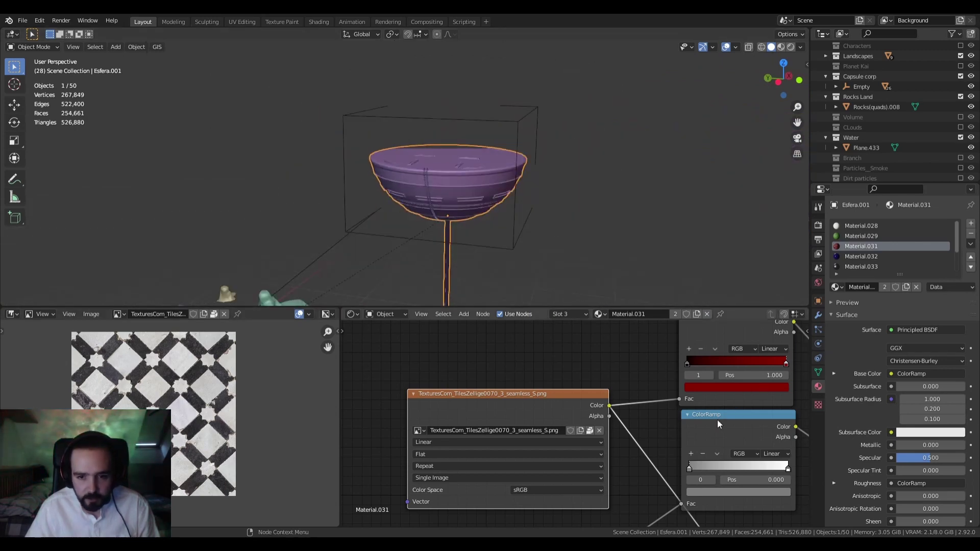
pyautogui.moveTo(717, 420); pyautogui.dragTo(633, 467, button='middle')
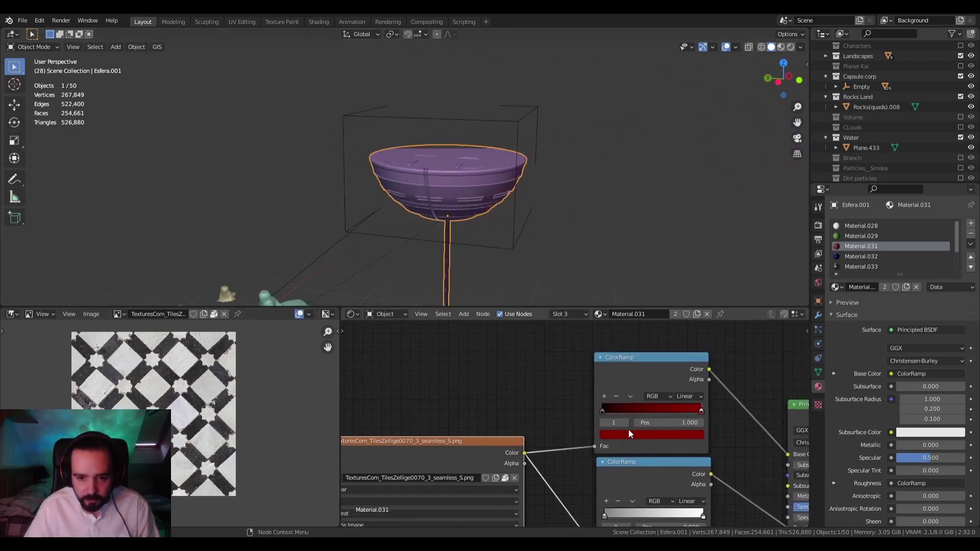
# Switch the viewport to rendered shading and inspect the tile pattern on the lookout's red bands
pyautogui.click(791, 47)
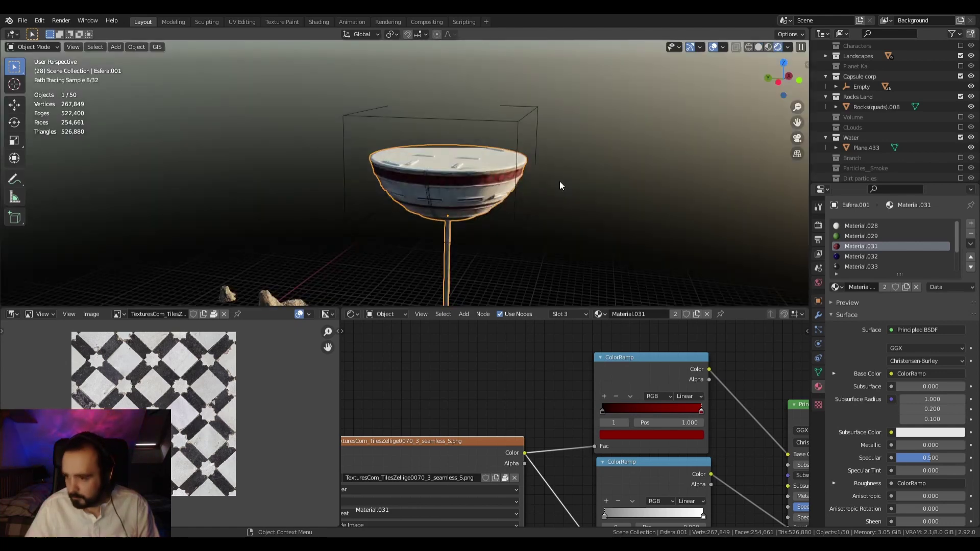
pyautogui.scroll(2, 593, 169)
pyautogui.moveTo(602, 162)
pyautogui.mouseDown(button='middle')
pyautogui.moveTo(488, 170)
pyautogui.moveTo(427, 158)
pyautogui.moveTo(541, 154)
pyautogui.moveTo(594, 170)
pyautogui.mouseUp(button='middle')
pyautogui.scroll(3, 561, 162)
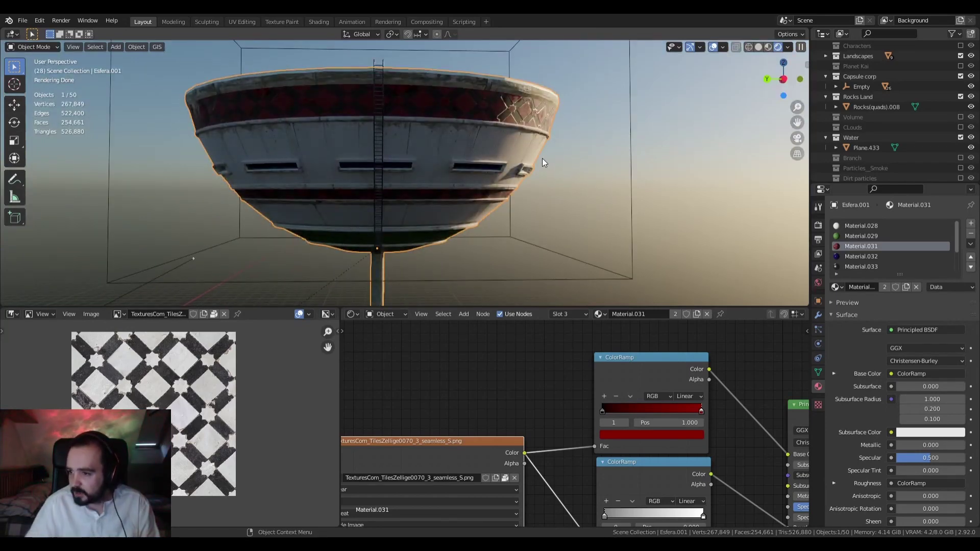
# Return to the camera view, deselect the lookout and narrow the tile image texture node to match the one below it
pyautogui.press('KP_0')
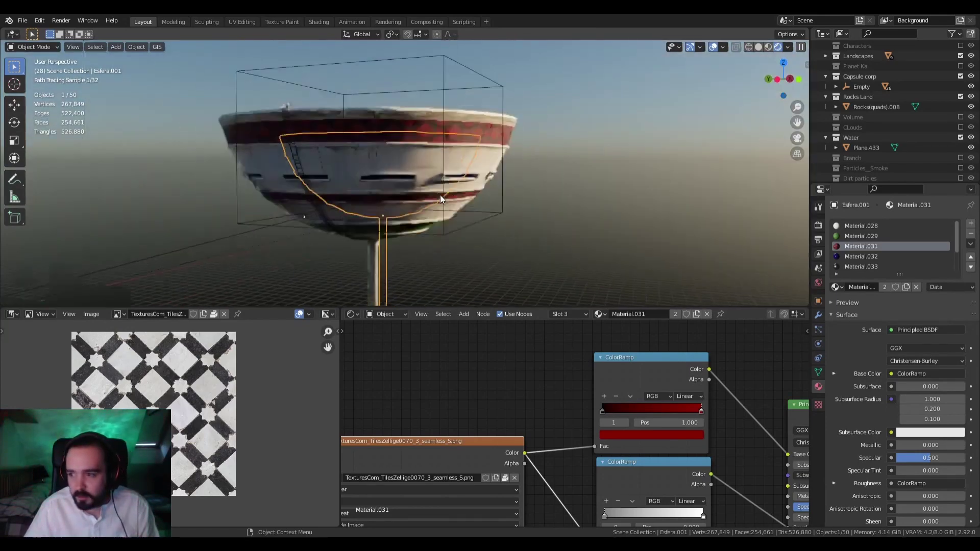
pyautogui.hotkey('alt', 'a')
pyautogui.scroll(-3, 423, 194)
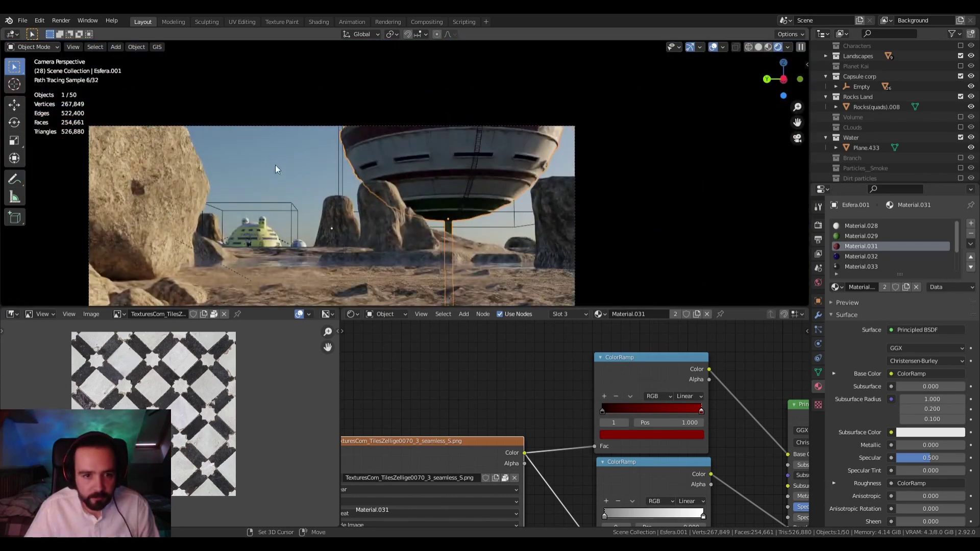
pyautogui.scroll(-4, 497, 360)
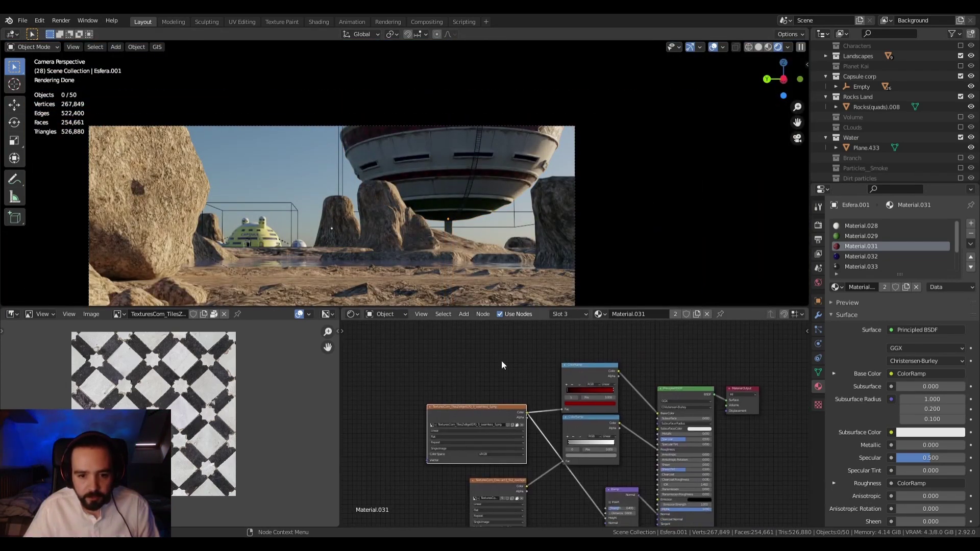
pyautogui.moveTo(427, 417); pyautogui.dragTo(469, 423)
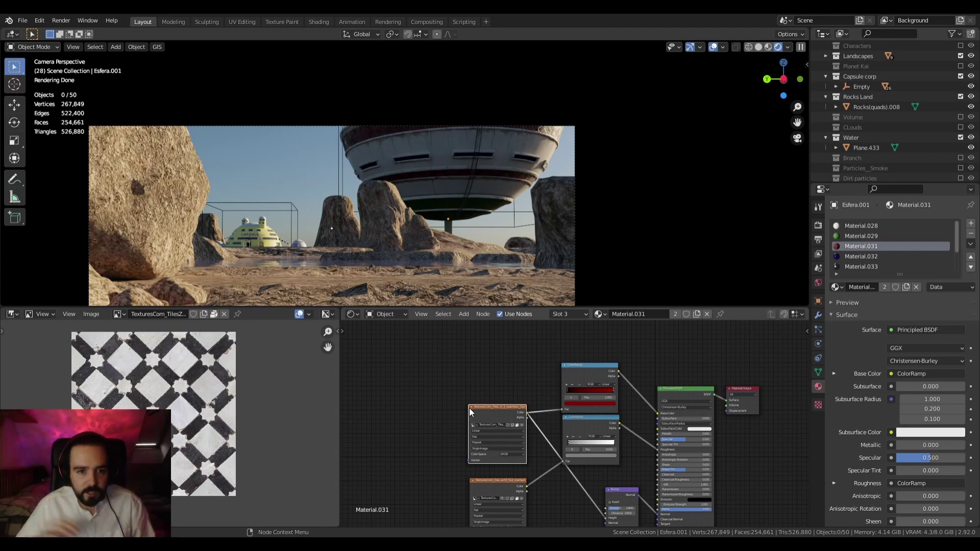
# Close the Image Editor area and shrink the shader editor so the enlarged viewport shows the whole landscape
pyautogui.scroll(-1, 351, 200)
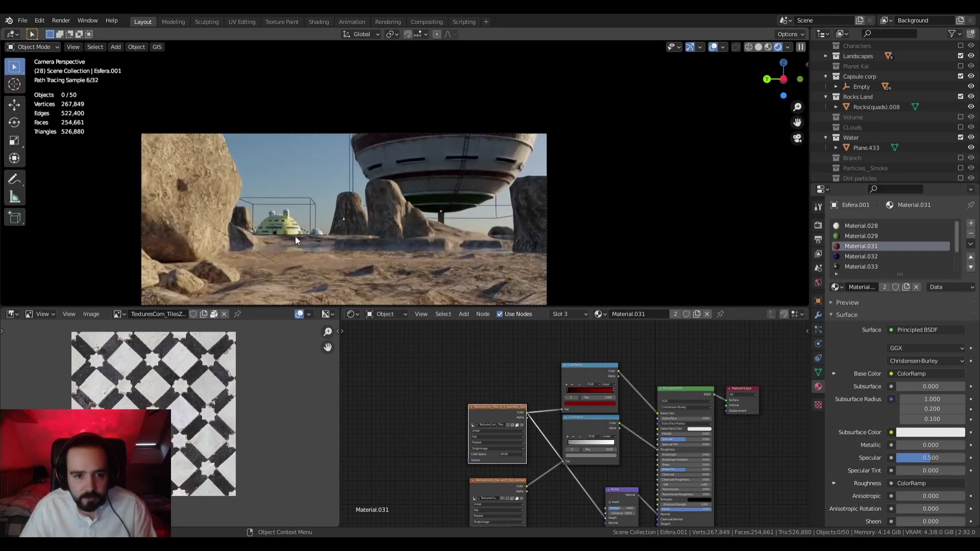
pyautogui.keyDown('shift'); pyautogui.moveTo(327, 241); pyautogui.dragTo(390, 200, button='middle'); pyautogui.keyUp('shift')
pyautogui.scroll(1, 370, 209)
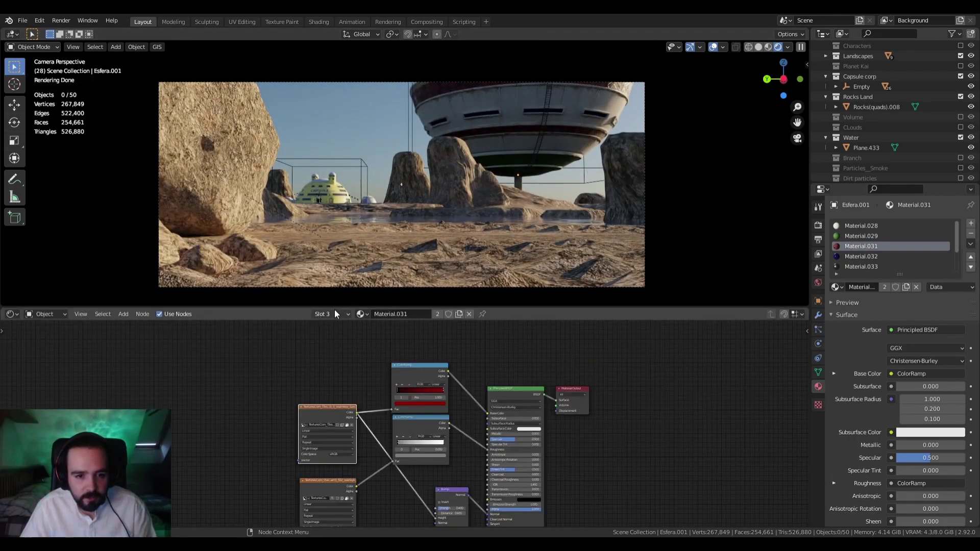
pyautogui.moveTo(338, 310); pyautogui.dragTo(339, 464)
pyautogui.scroll(1, 360, 393)
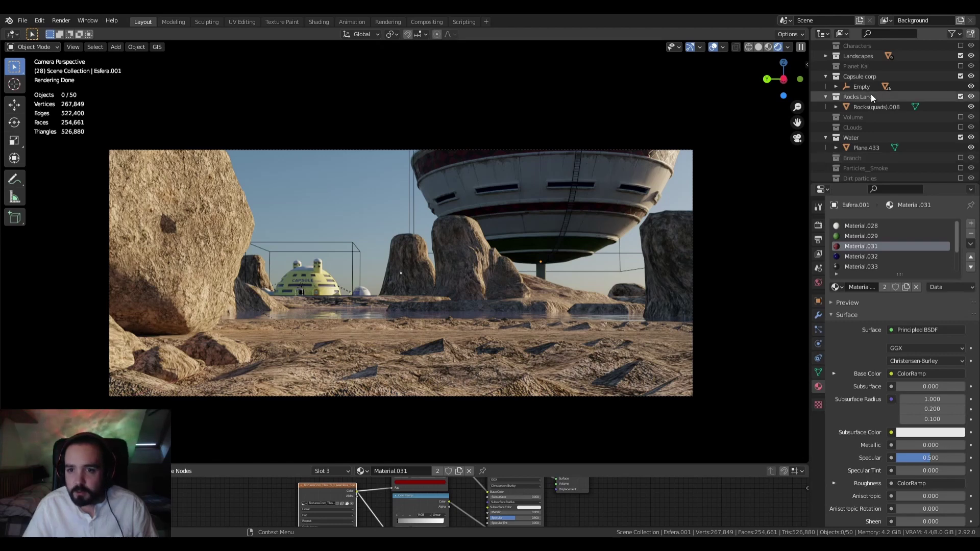
# Enable the Planet Kai collection, then select its planet sphere and frame it in the viewport
pyautogui.scroll(2, 871, 94)
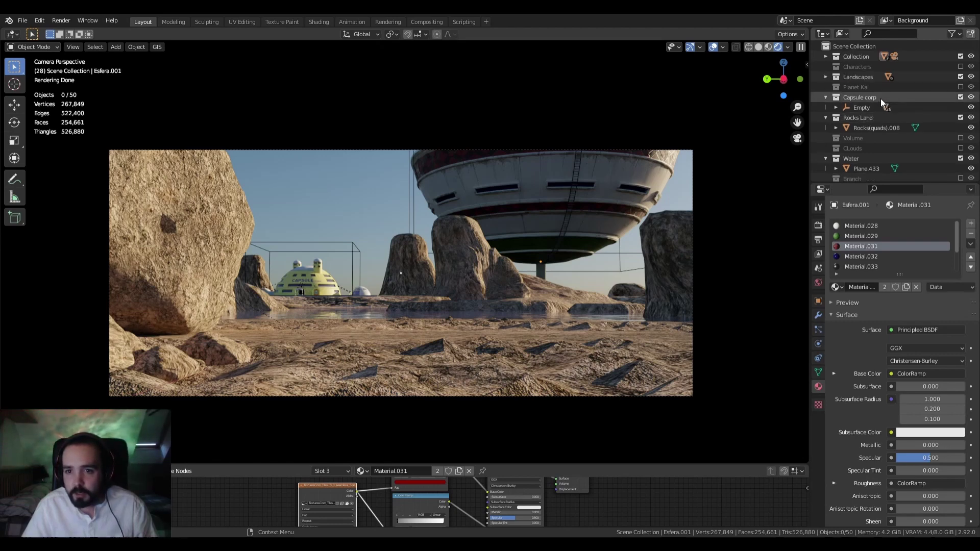
pyautogui.click(961, 87)
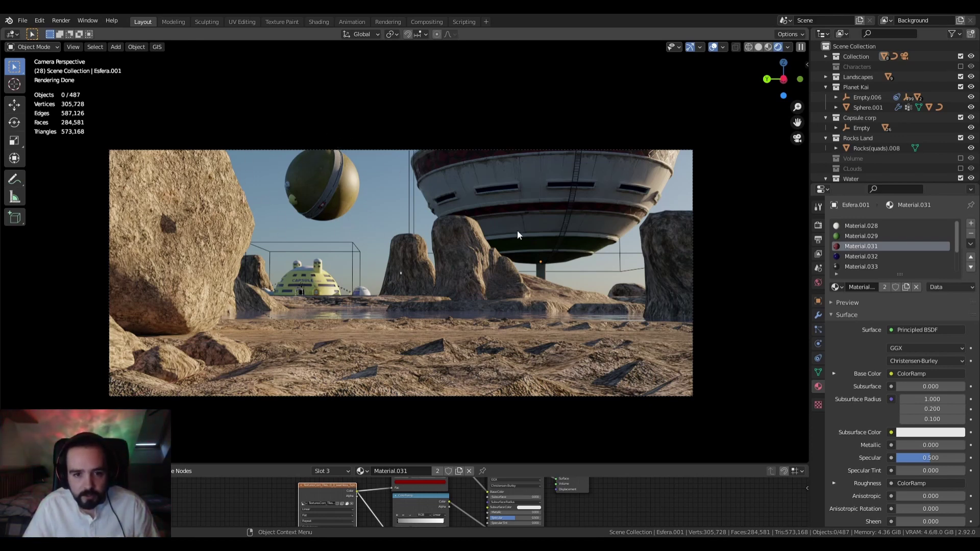
pyautogui.click(304, 176)
pyautogui.press('KP_Decimal')
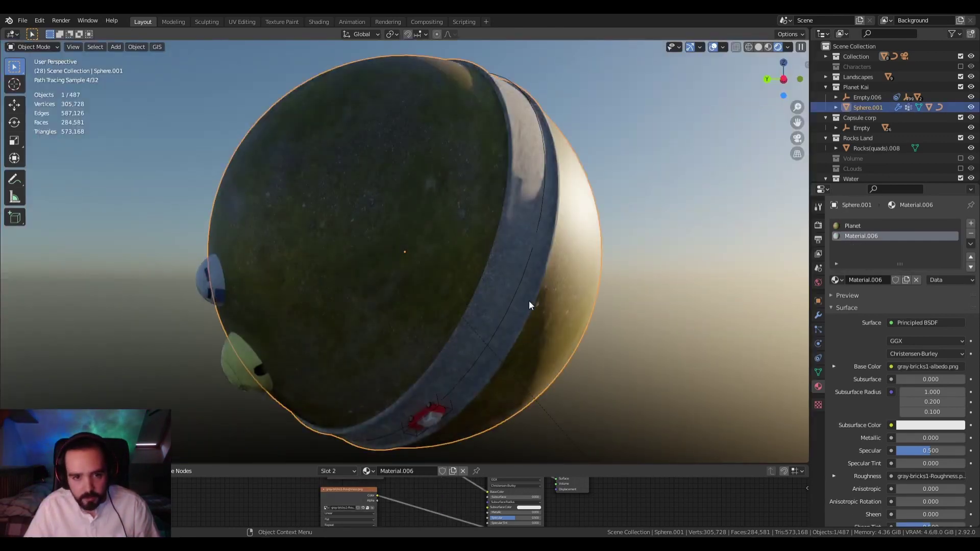
# Examine the planet's grass material and the brick road band around it from several sides and up close
pyautogui.moveTo(424, 311); pyautogui.dragTo(498, 265, button='middle')
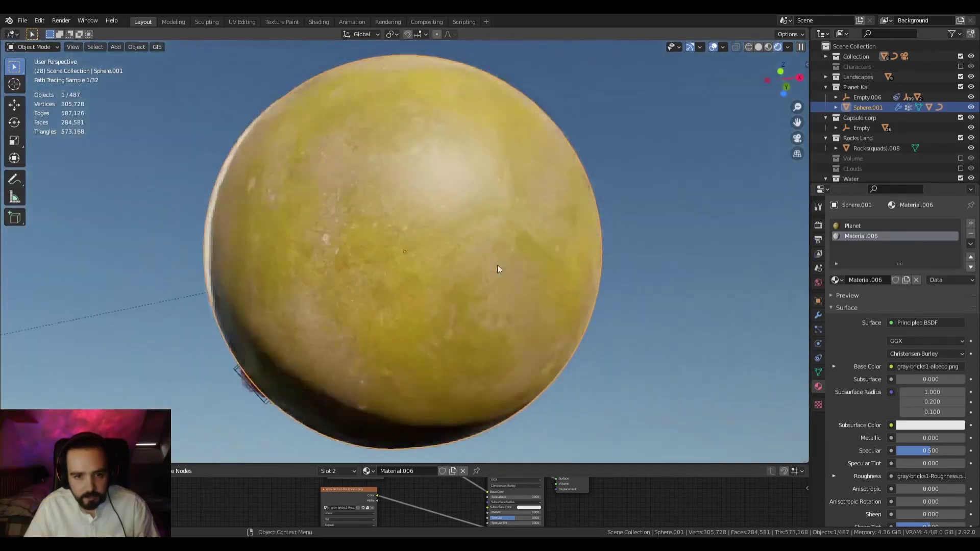
pyautogui.moveTo(524, 222); pyautogui.dragTo(718, 320, button='middle')
pyautogui.scroll(-3, 623, 291)
pyautogui.scroll(-1, 596, 289)
pyautogui.scroll(1, 671, 295)
pyautogui.scroll(2, 718, 320)
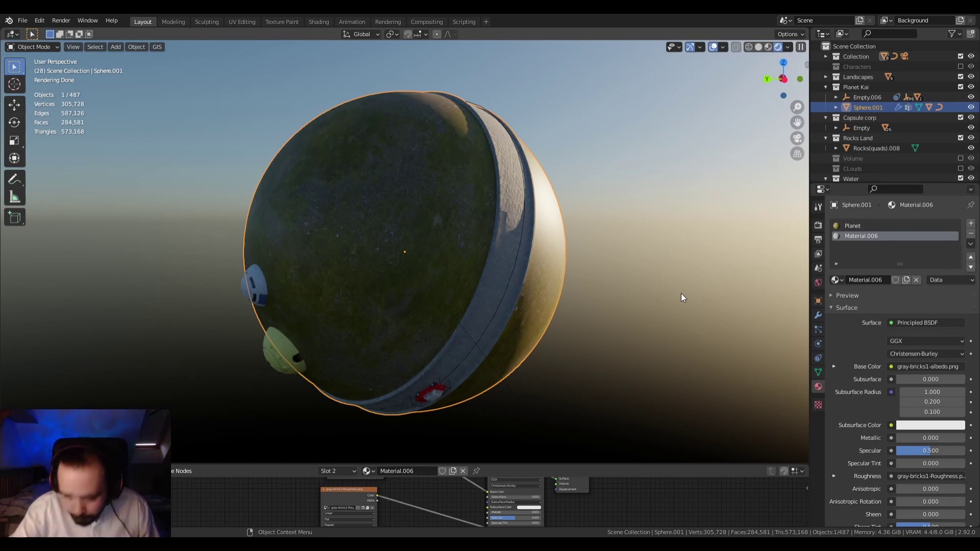
pyautogui.moveTo(654, 249)
pyautogui.mouseDown(button='middle')
pyautogui.moveTo(639, 275)
pyautogui.moveTo(556, 252)
pyautogui.mouseUp(button='middle')
pyautogui.scroll(4, 556, 240)
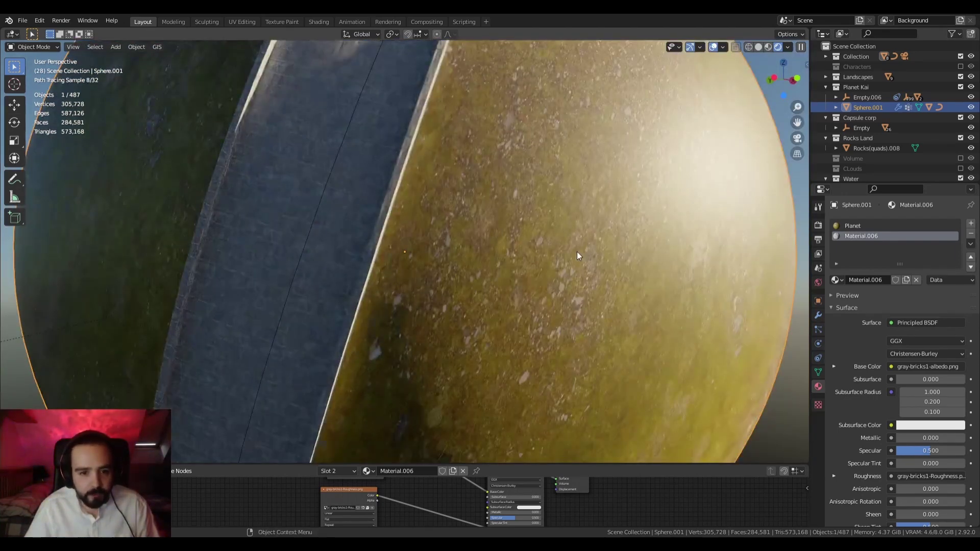
# Inspect the whole planet sphere, its surface detail and the two domed buildings on its far side
pyautogui.scroll(-6, 579, 265)
pyautogui.moveTo(394, 123)
pyautogui.mouseDown(button='middle')
pyautogui.moveTo(468, 186)
pyautogui.moveTo(445, 216)
pyautogui.mouseUp(button='middle')
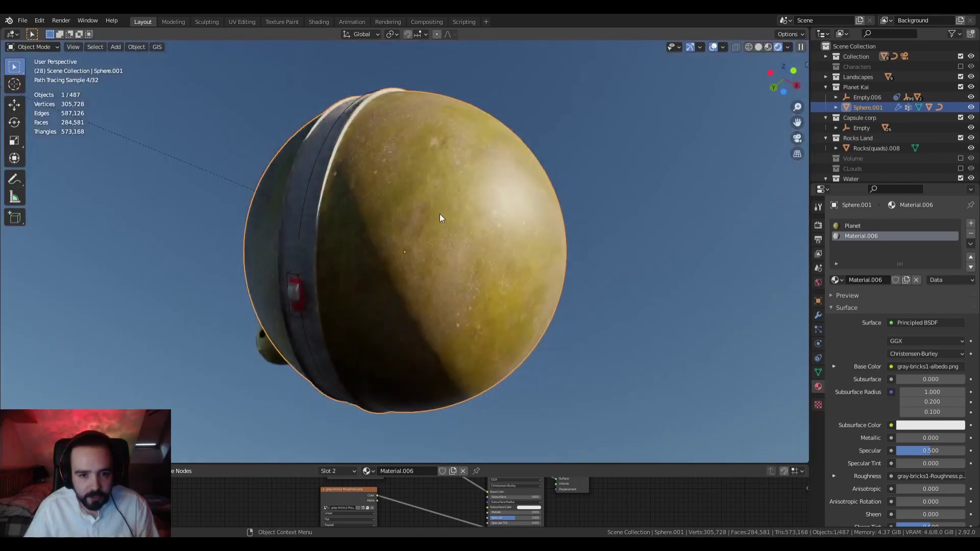
pyautogui.scroll(5, 484, 191)
pyautogui.moveTo(469, 184)
pyautogui.mouseDown(button='middle')
pyautogui.moveTo(361, 159)
pyautogui.moveTo(586, 212)
pyautogui.moveTo(663, 171)
pyautogui.moveTo(613, 219)
pyautogui.moveTo(527, 243)
pyautogui.moveTo(472, 221)
pyautogui.moveTo(418, 232)
pyautogui.moveTo(507, 238)
pyautogui.moveTo(546, 222)
pyautogui.moveTo(516, 256)
pyautogui.moveTo(525, 250)
pyautogui.moveTo(510, 134)
pyautogui.moveTo(536, 106)
pyautogui.moveTo(531, 192)
pyautogui.moveTo(482, 219)
pyautogui.mouseUp(button='middle')
pyautogui.scroll(3, 416, 229)
pyautogui.scroll(3, 546, 222)
pyautogui.scroll(-5, 482, 224)
pyautogui.moveTo(306, 267)
pyautogui.mouseDown(button='middle')
pyautogui.moveTo(482, 245)
pyautogui.moveTo(685, 305)
pyautogui.moveTo(657, 276)
pyautogui.moveTo(569, 288)
pyautogui.moveTo(569, 306)
pyautogui.moveTo(551, 276)
pyautogui.moveTo(720, 124)
pyautogui.mouseUp(button='middle')
# Show the viewport's view settings and set the clip end distance to 100000 m
pyautogui.click(806, 67)
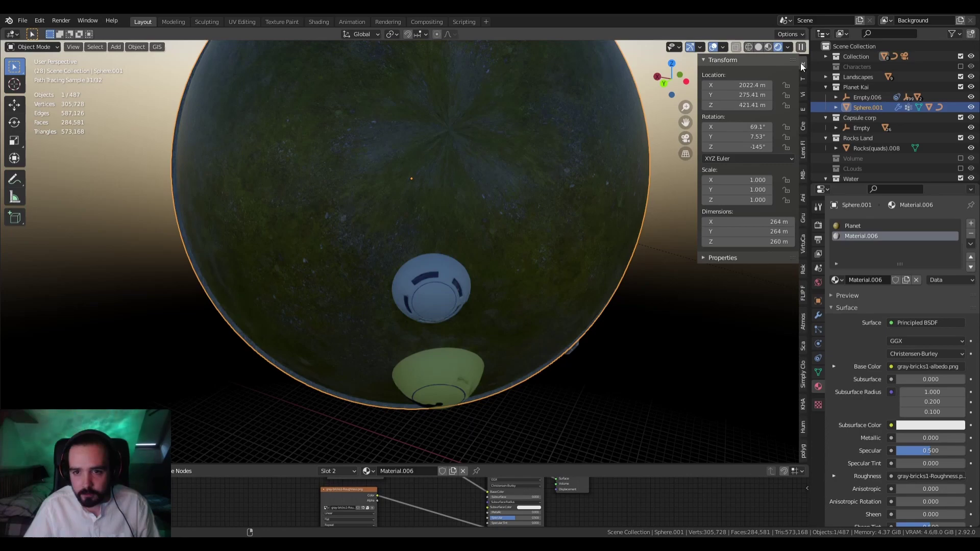
pyautogui.click(803, 94)
pyautogui.click(771, 95)
pyautogui.write('10')
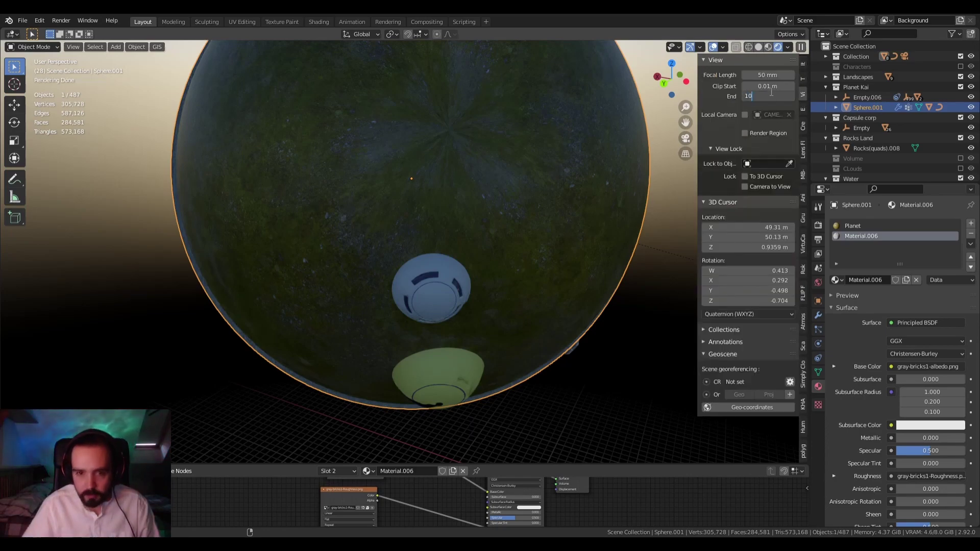
pyautogui.write('0000')
pyautogui.press('Return')
# Check the planet with the extended clipping range, deselect it and return to the camera view
pyautogui.moveTo(614, 269); pyautogui.dragTo(600, 254, button='middle')
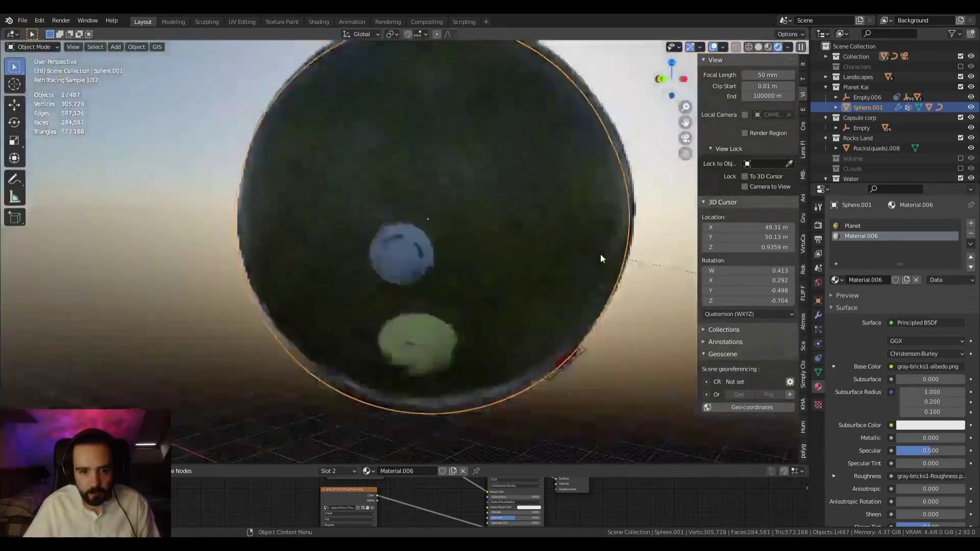
pyautogui.click(409, 232)
pyautogui.click(485, 265)
pyautogui.scroll(-3, 547, 293)
pyautogui.moveTo(546, 293); pyautogui.dragTo(518, 402, button='middle')
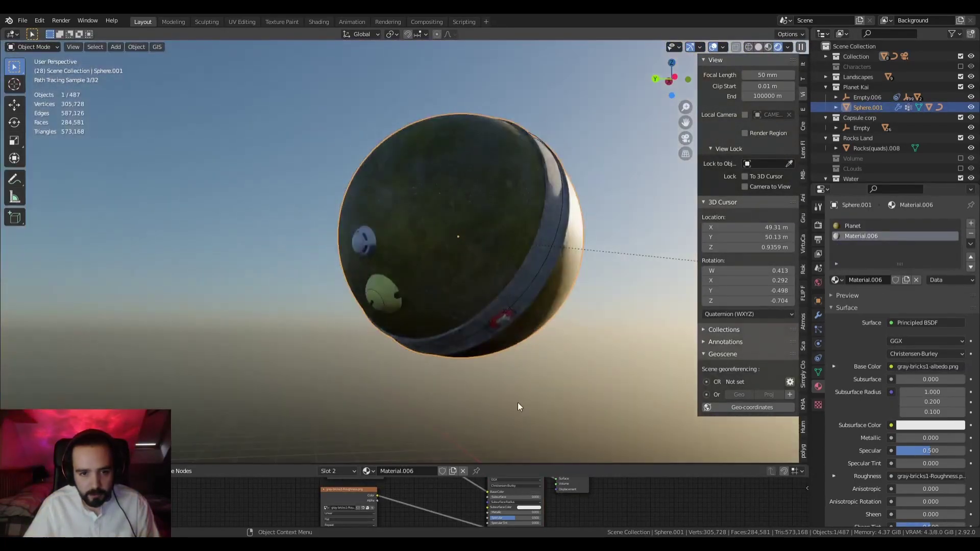
pyautogui.click(516, 403)
pyautogui.press('KP_0')
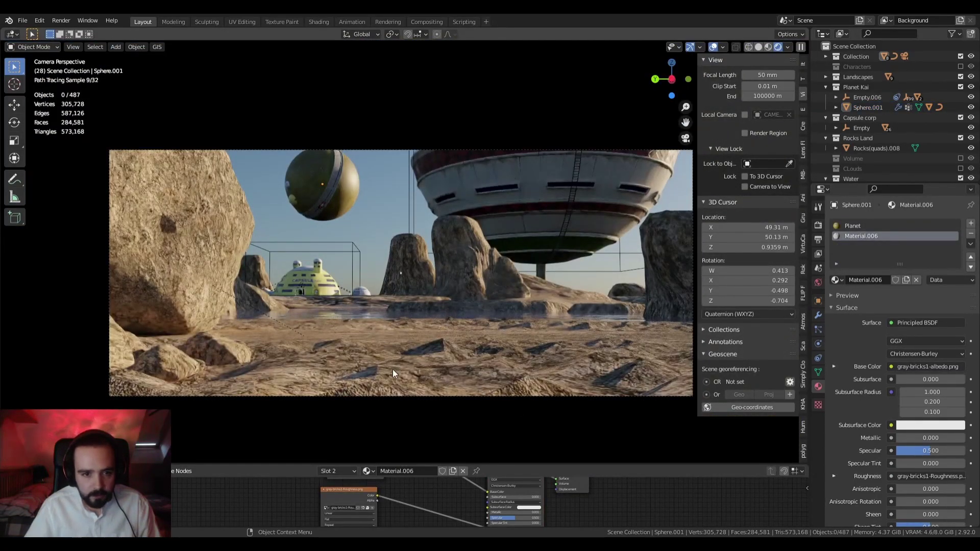
# Examine the placement of Planet Kai, Capsule Corp, the rocks and Kami's Lookout in the rendered camera view, leaving nothing selected
pyautogui.scroll(2, 389, 357)
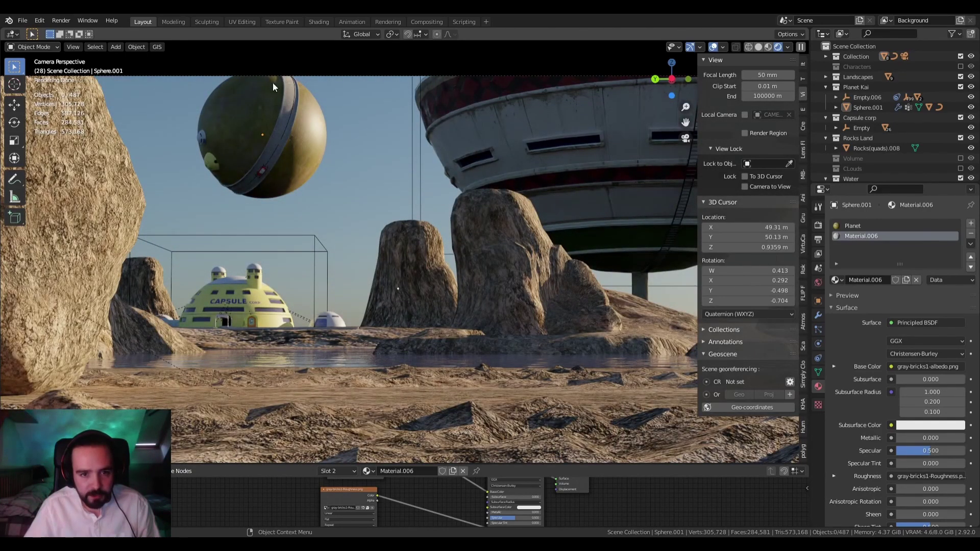
pyautogui.scroll(-1, 307, 153)
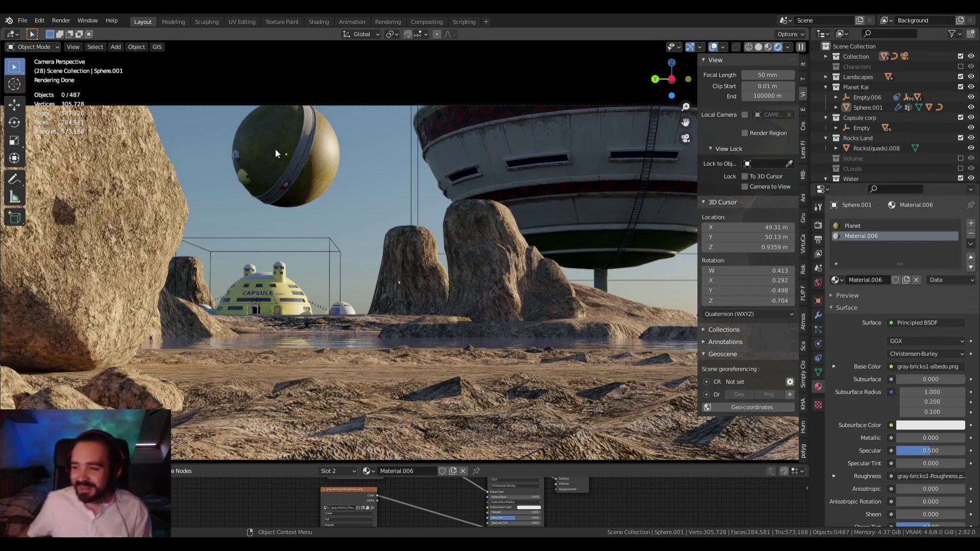
pyautogui.scroll(1, 293, 278)
pyautogui.scroll(-1, 323, 290)
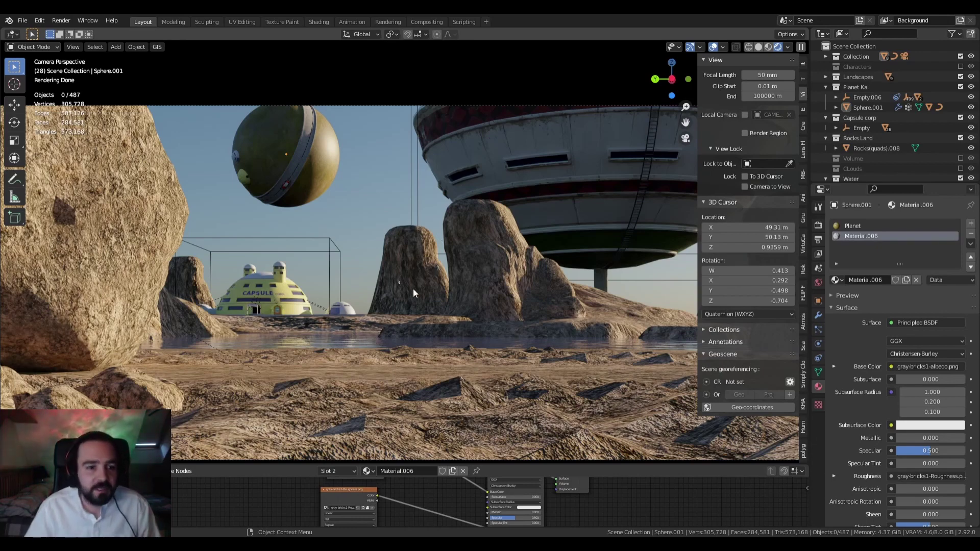
pyautogui.scroll(-1, 370, 290)
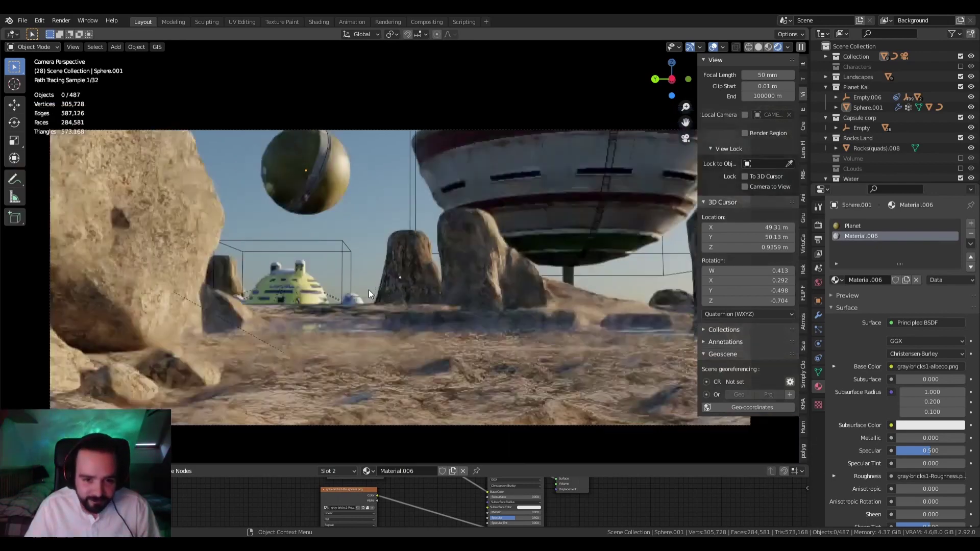
pyautogui.keyDown('shift'); pyautogui.moveTo(447, 325); pyautogui.dragTo(444, 302, button='middle'); pyautogui.keyUp('shift')
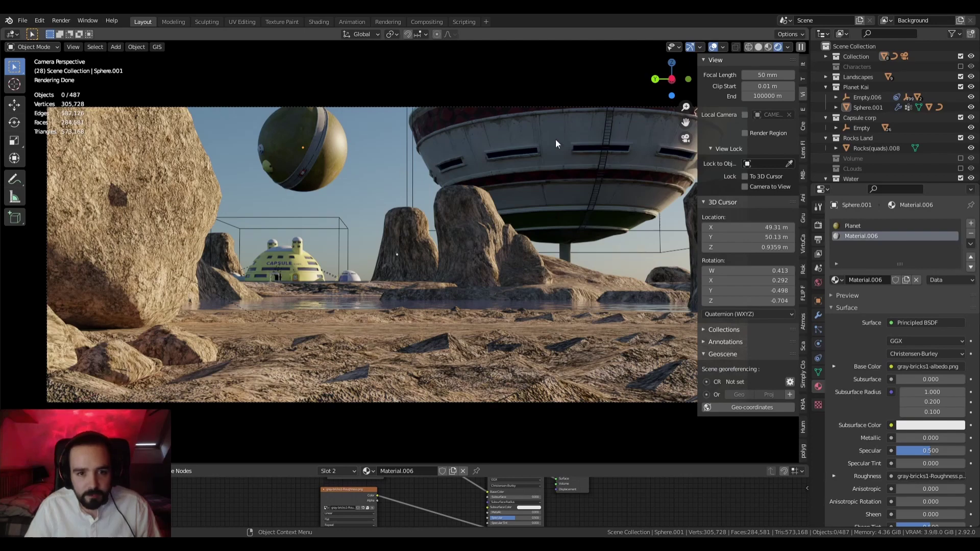
pyautogui.scroll(-1, 505, 267)
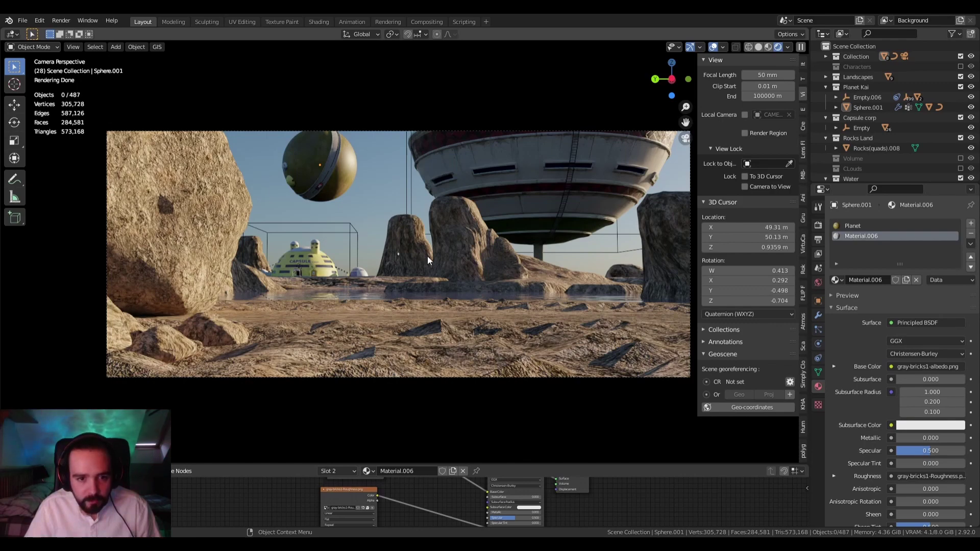
pyautogui.scroll(1, 428, 256)
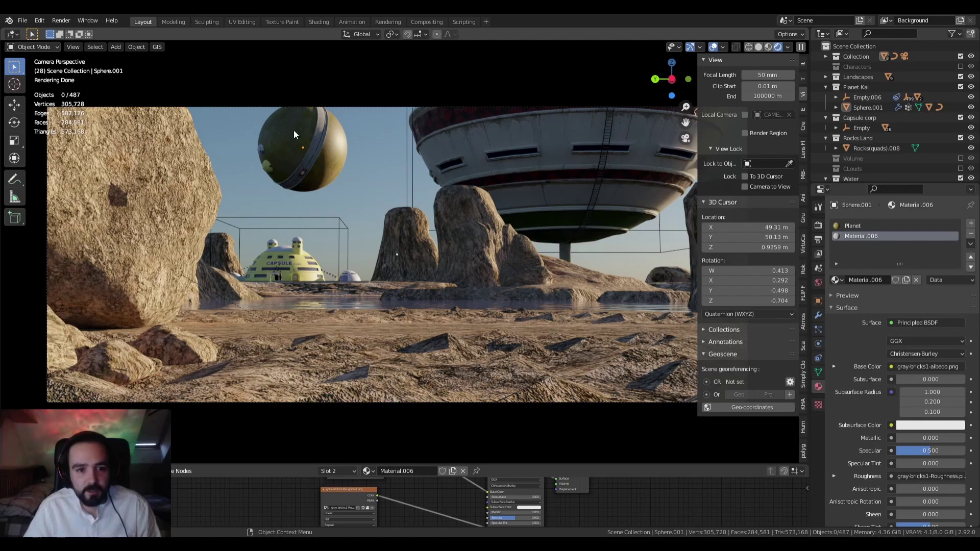
pyautogui.click(295, 261)
pyautogui.click(515, 167)
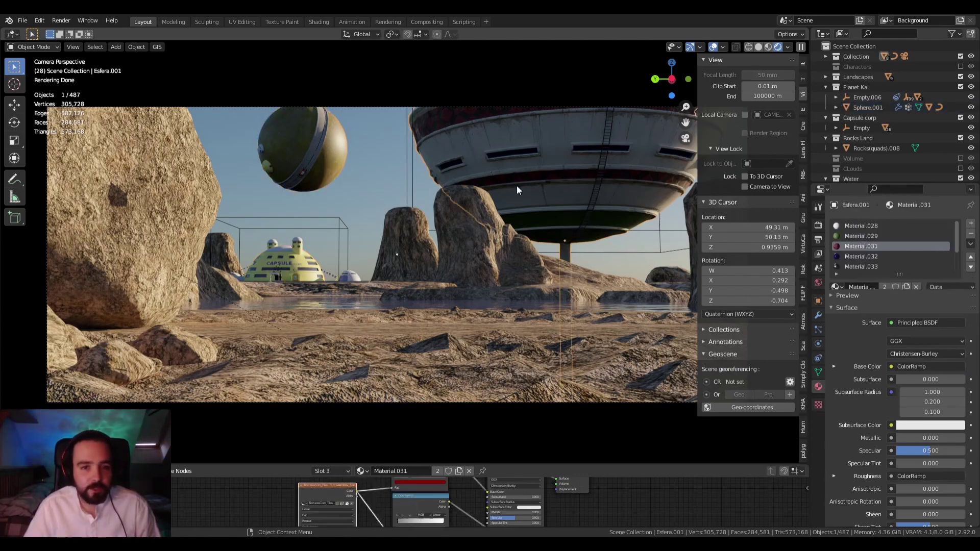
pyautogui.click(380, 199)
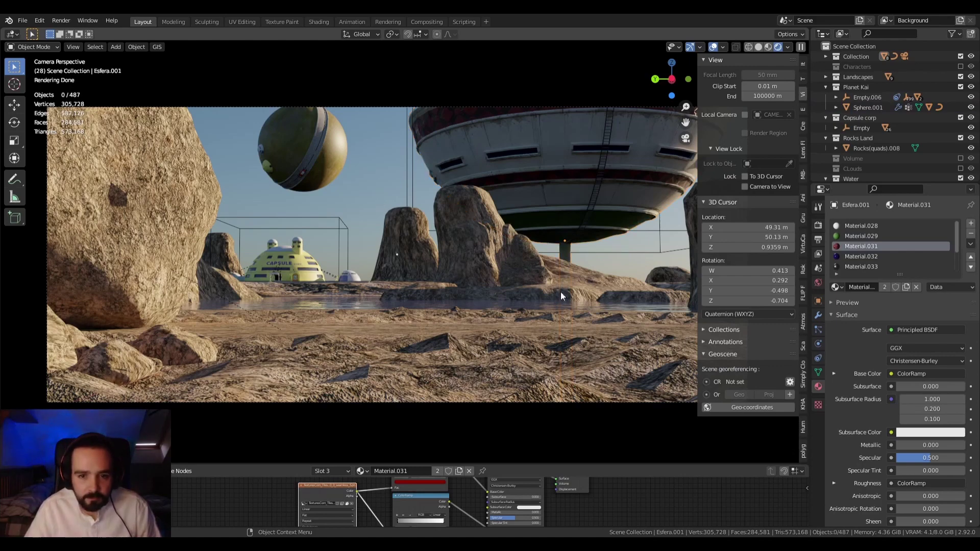
pyautogui.scroll(-1, 551, 290)
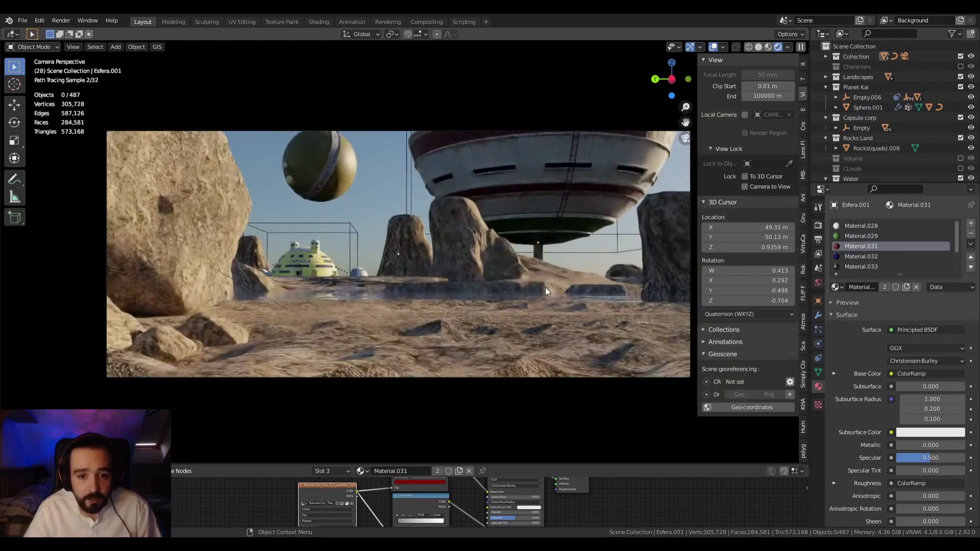
# Switch the viewport to solid shading and collapse the Planet Kai, Capsule corp, Rocks Land and Water collections
pyautogui.click(758, 47)
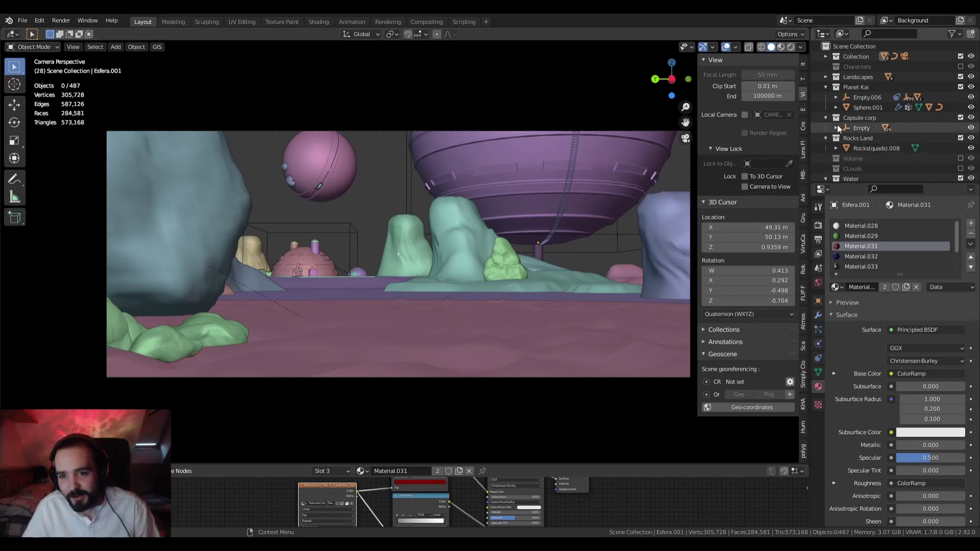
pyautogui.click(824, 87)
pyautogui.click(826, 97)
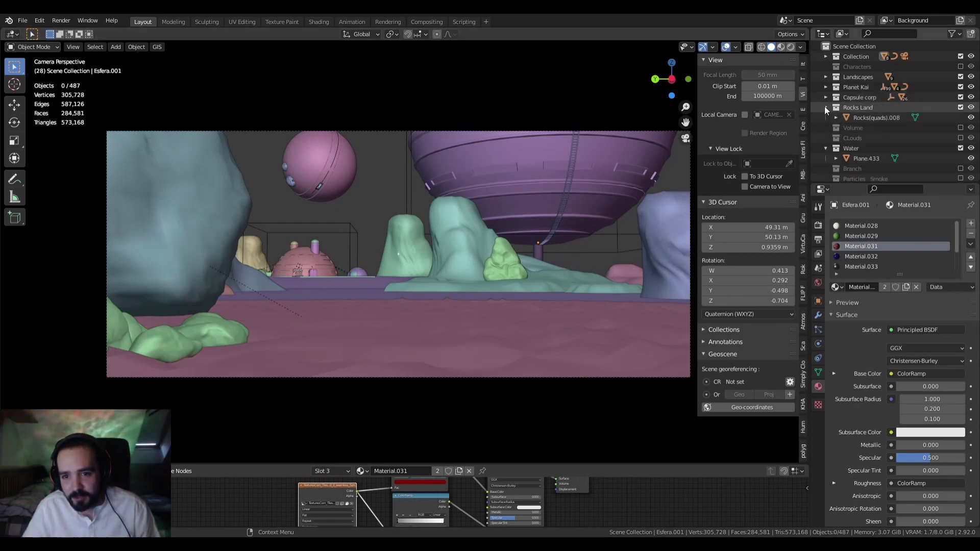
pyautogui.click(825, 108)
pyautogui.click(825, 138)
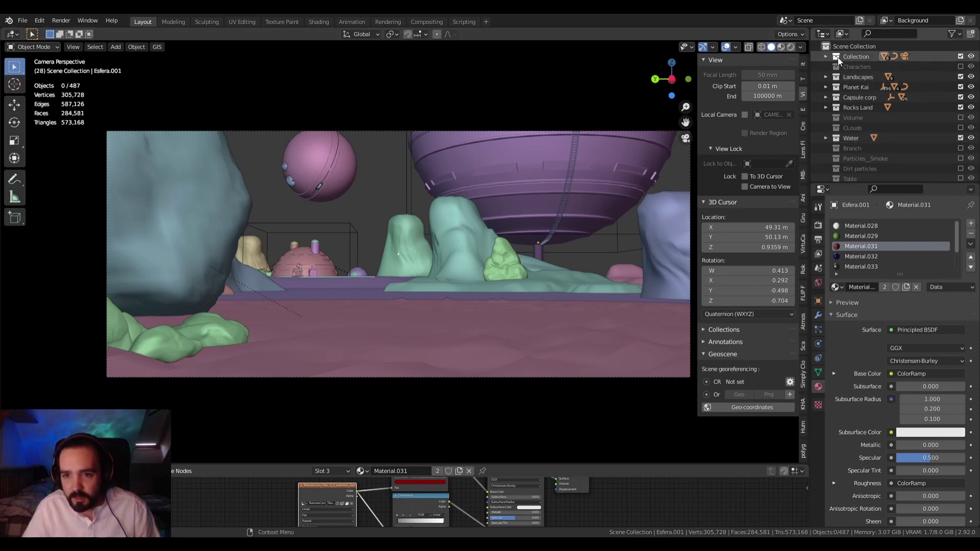
# Enable the CLouds collection in the view layer
pyautogui.scroll(-5, 878, 89)
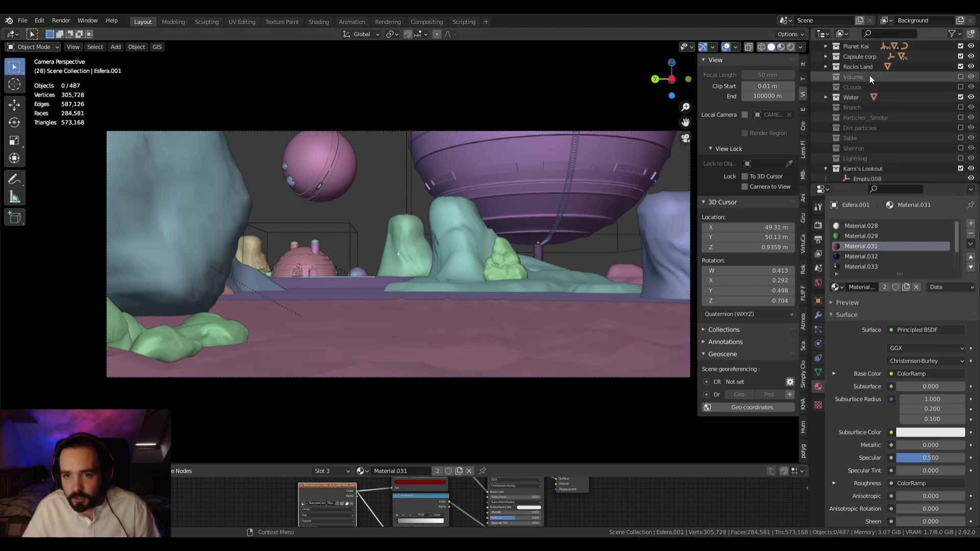
pyautogui.scroll(2, 874, 130)
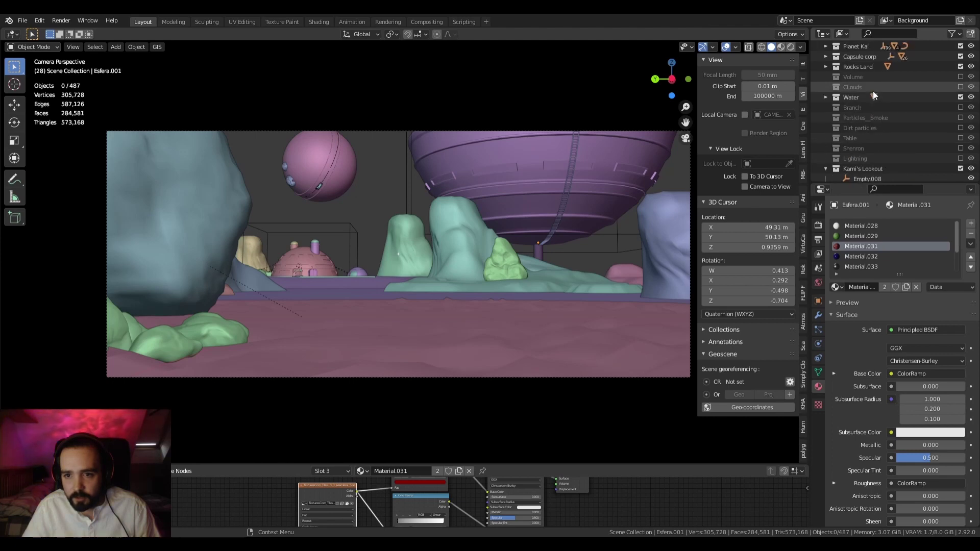
pyautogui.click(960, 87)
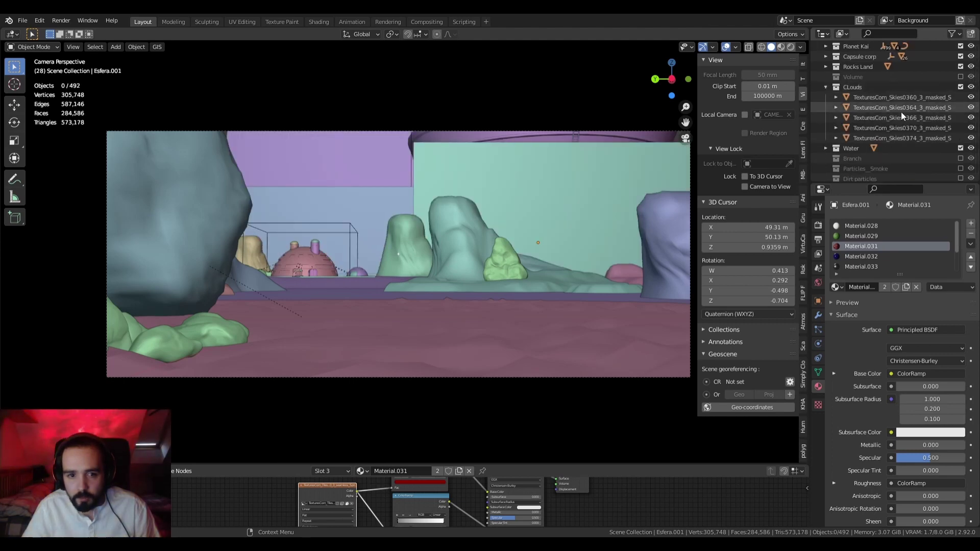
# Inspect how the cloud image planes stand around the landscape in solid shading, then go back to the camera view
pyautogui.moveTo(448, 213); pyautogui.dragTo(509, 231, button='middle')
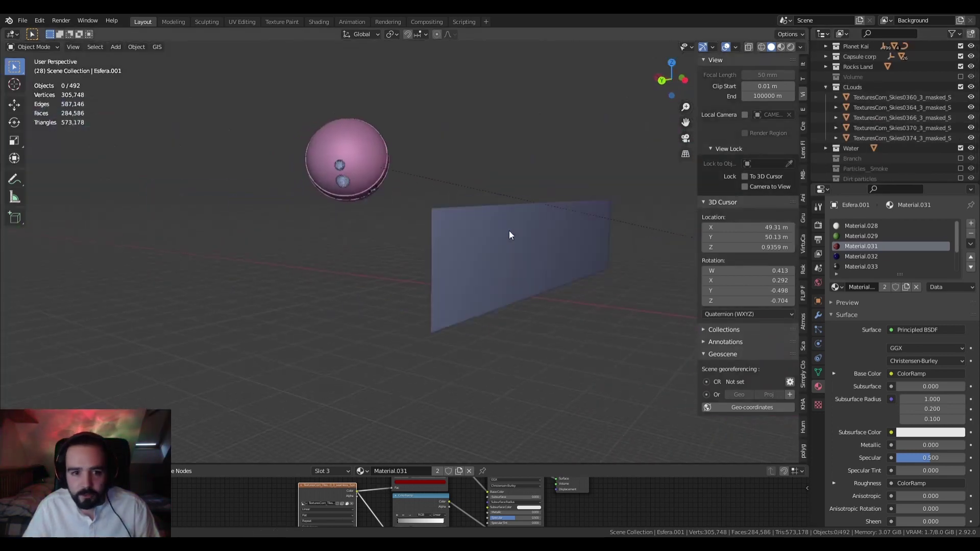
pyautogui.scroll(-6, 513, 231)
pyautogui.scroll(5, 480, 233)
pyautogui.keyDown('shift'); pyautogui.moveTo(590, 253); pyautogui.dragTo(438, 200, button='middle'); pyautogui.keyUp('shift')
pyautogui.press('KP_0')
pyautogui.scroll(-1, 473, 222)
pyautogui.scroll(1, 470, 202)
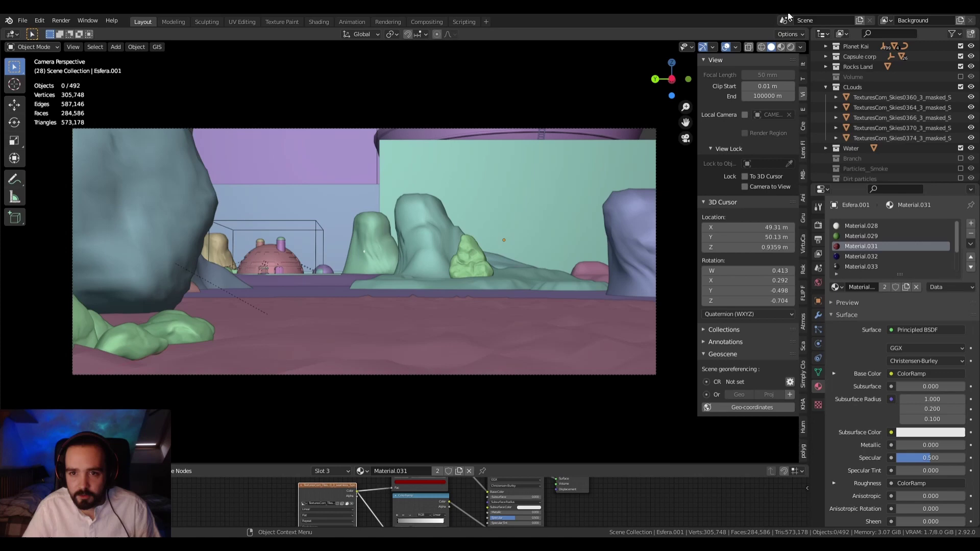
# Switch the viewport to rendered shading, inspect the cloud planes from outside the camera and return to the camera view
pyautogui.click(792, 46)
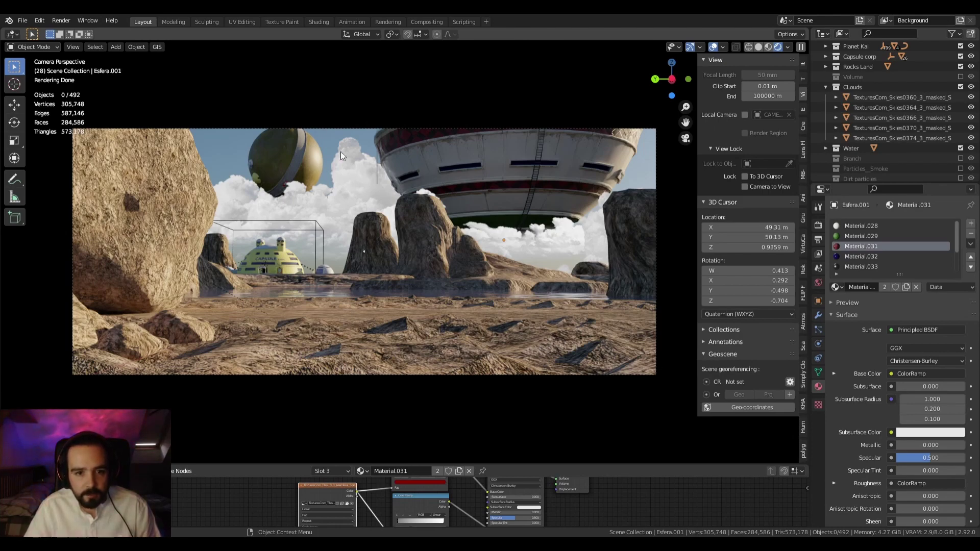
pyautogui.moveTo(277, 227); pyautogui.dragTo(295, 207, button='middle')
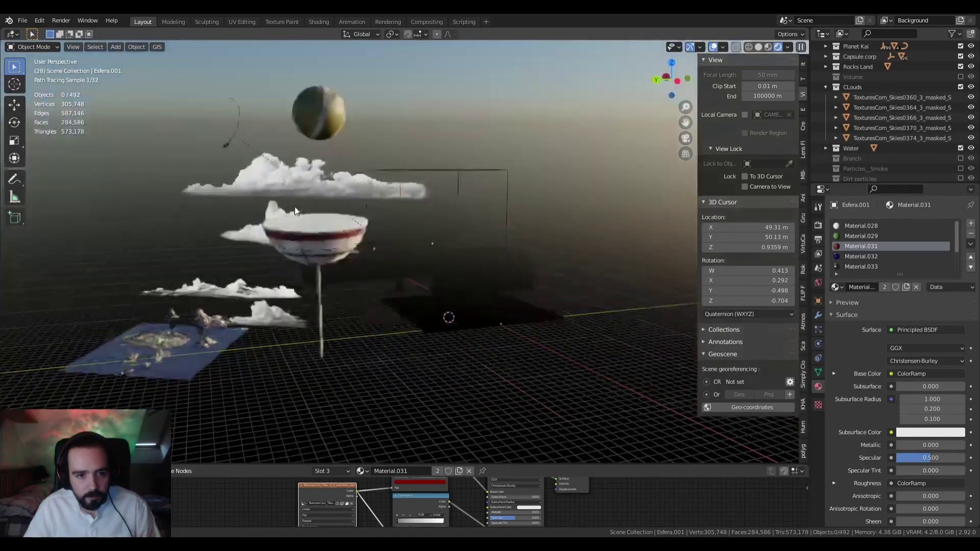
pyautogui.press('KP_0')
pyautogui.press('Right')
pyautogui.press('Left')
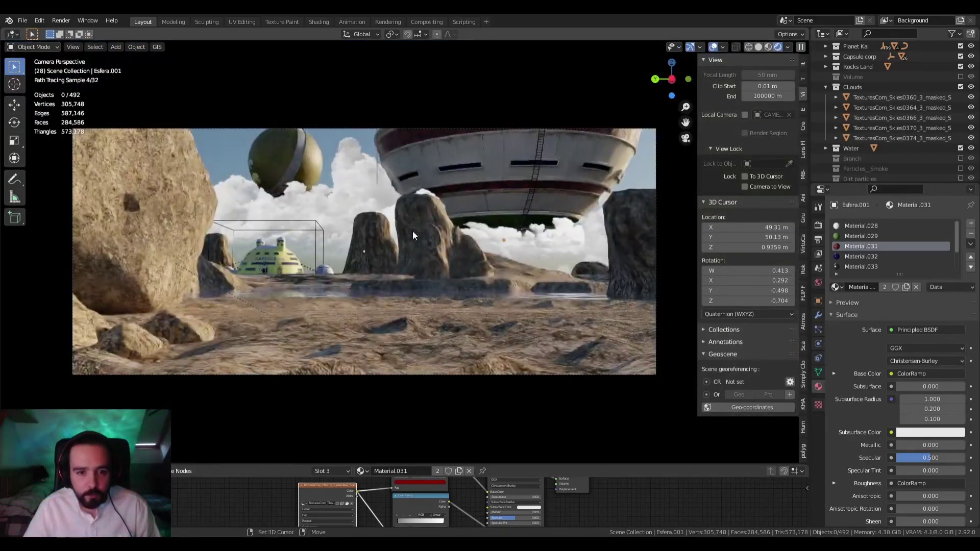
pyautogui.keyDown('shift'); pyautogui.moveTo(400, 229); pyautogui.dragTo(469, 297, button='middle'); pyautogui.keyUp('shift')
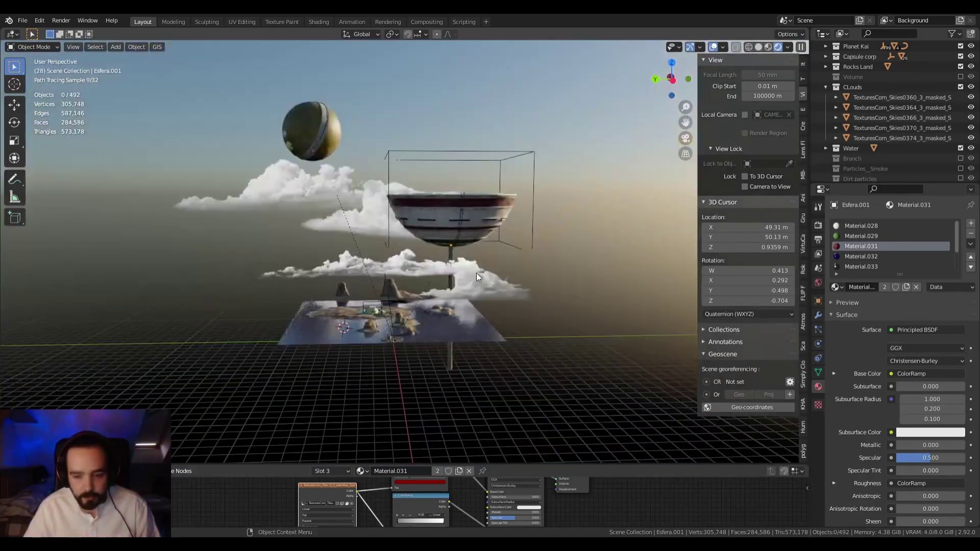
pyautogui.press('KP_0')
# Select Kami's Lookout and the cloud plane TexturesCom_Skies0374_3_masked_S in turn, leaving the cloud plane selected
pyautogui.scroll(1, 476, 274)
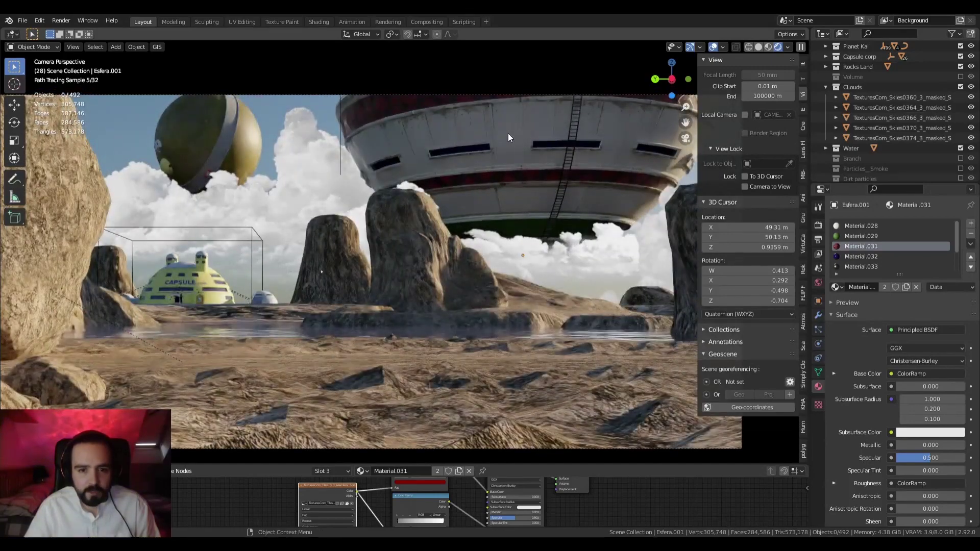
pyautogui.click(527, 134)
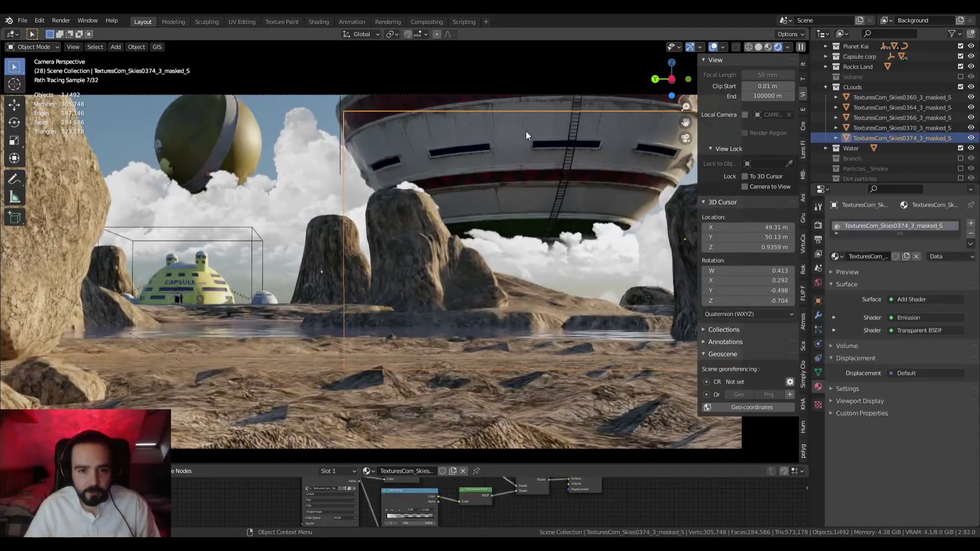
pyautogui.click(401, 102)
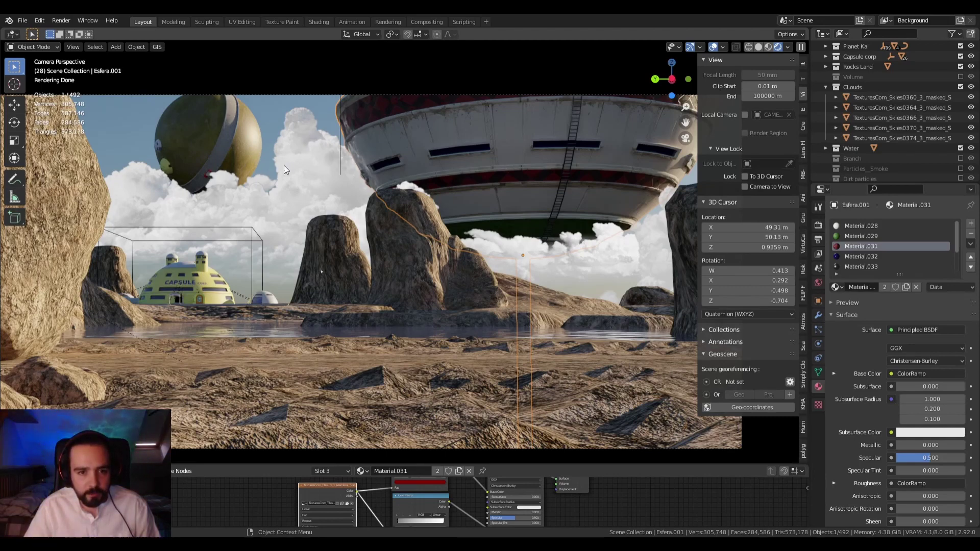
pyautogui.click(295, 123)
pyautogui.click(461, 161)
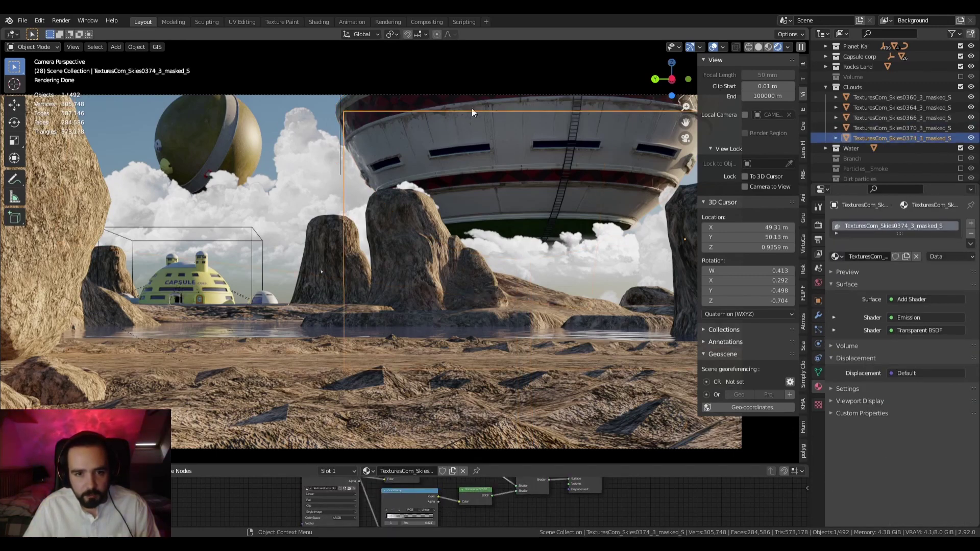
# Select Kami's Lookout, return the viewport to solid shading and collapse the CLouds collection in the outliner
pyautogui.scroll(-1, 377, 299)
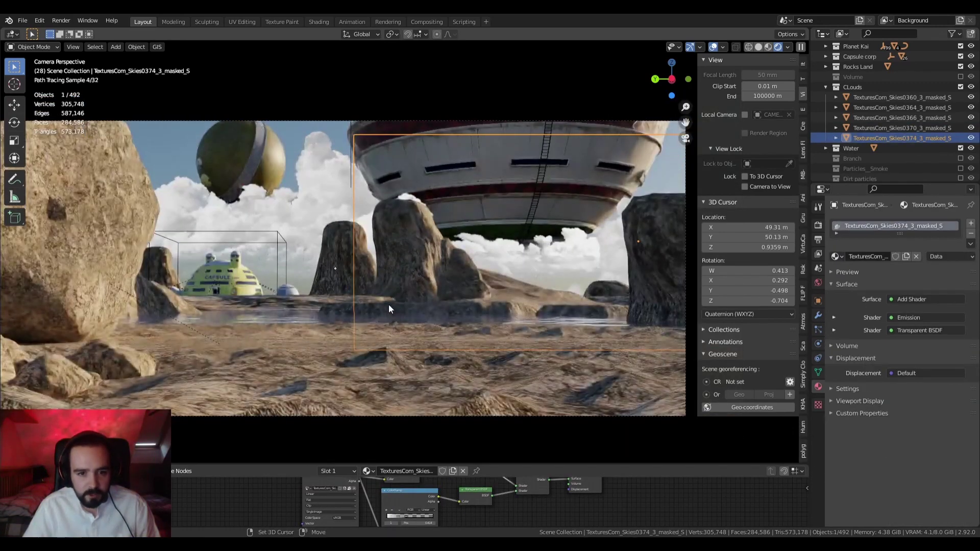
pyautogui.scroll(-2, 398, 301)
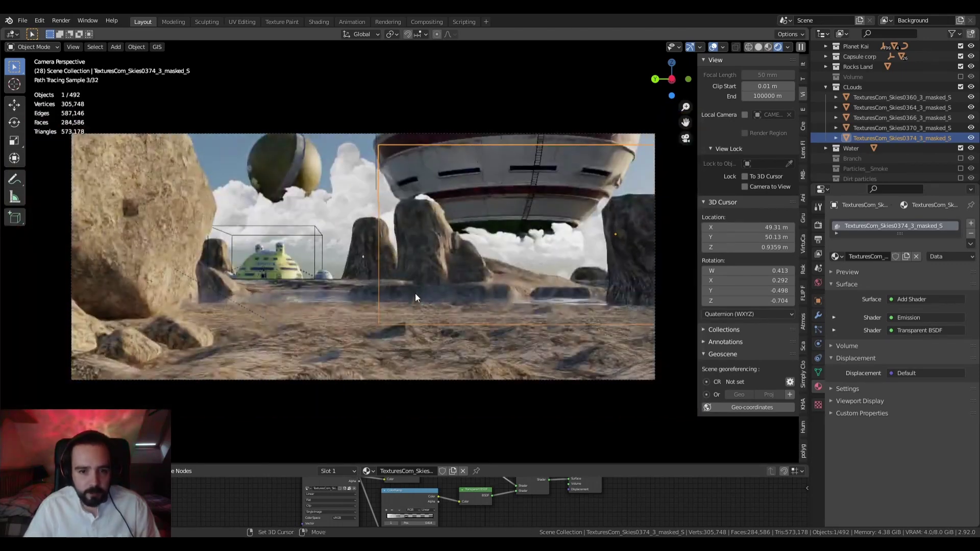
pyautogui.keyDown('shift'); pyautogui.moveTo(415, 293); pyautogui.dragTo(413, 289, button='middle'); pyautogui.keyUp('shift')
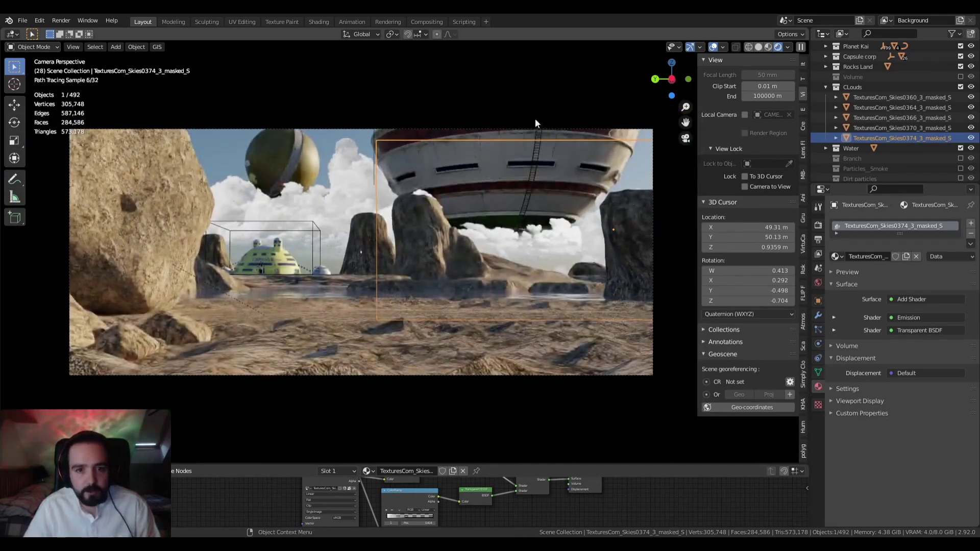
pyautogui.click(473, 123)
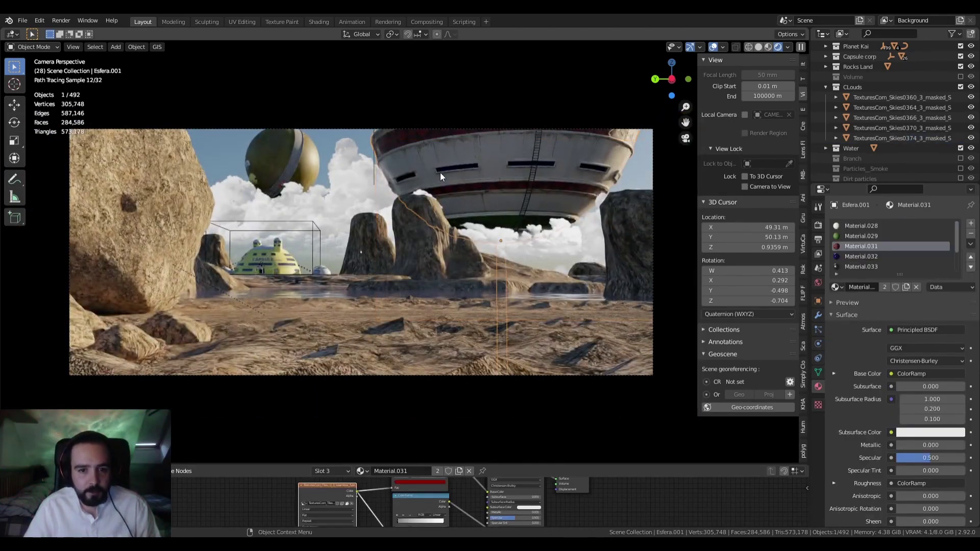
pyautogui.click(759, 47)
pyautogui.click(826, 86)
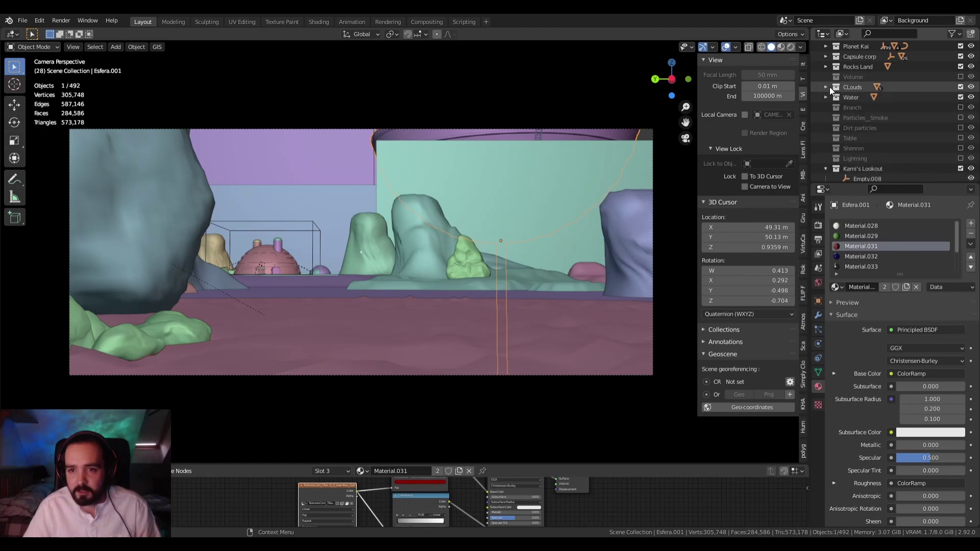
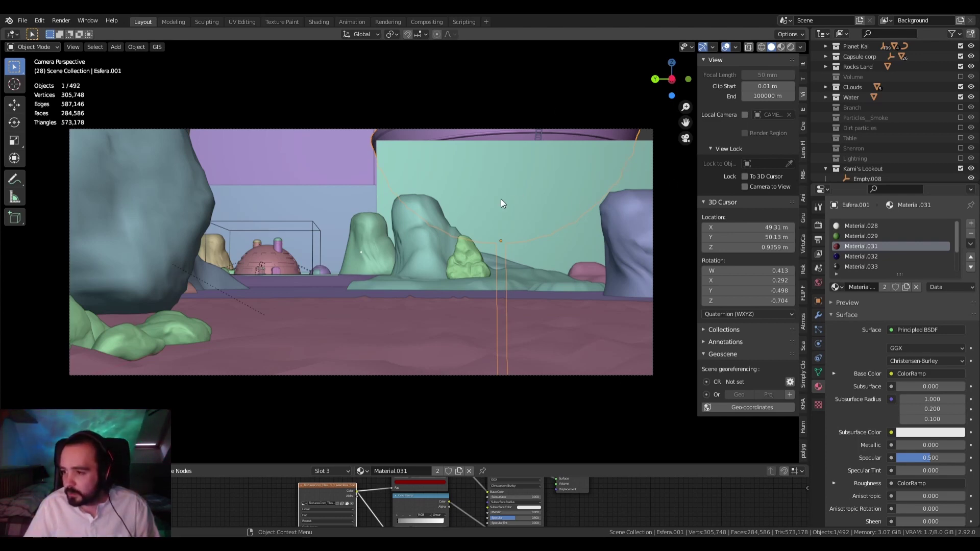
# Examine Kami's Lookout from outside the camera and look through the collections listed in the outliner
pyautogui.scroll(3, 941, 102)
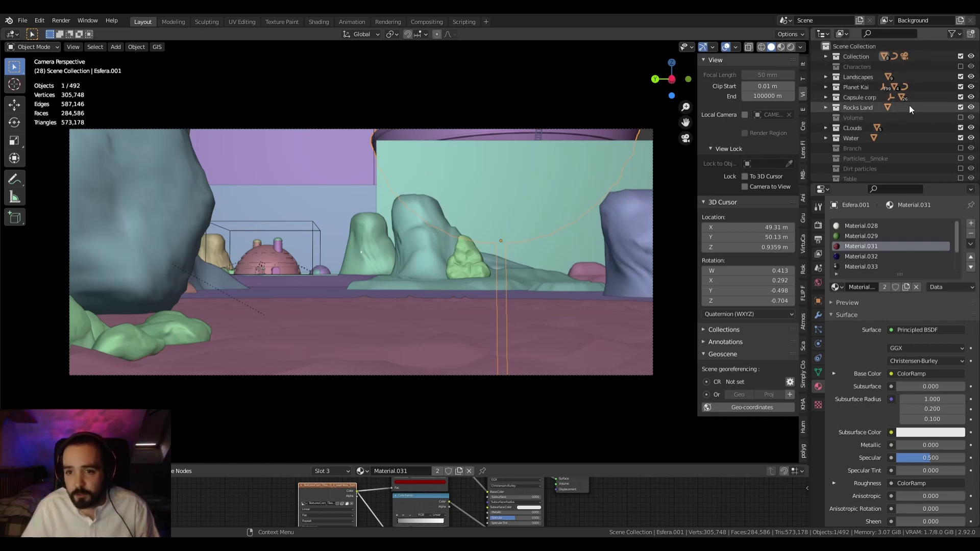
pyautogui.scroll(-4, 909, 105)
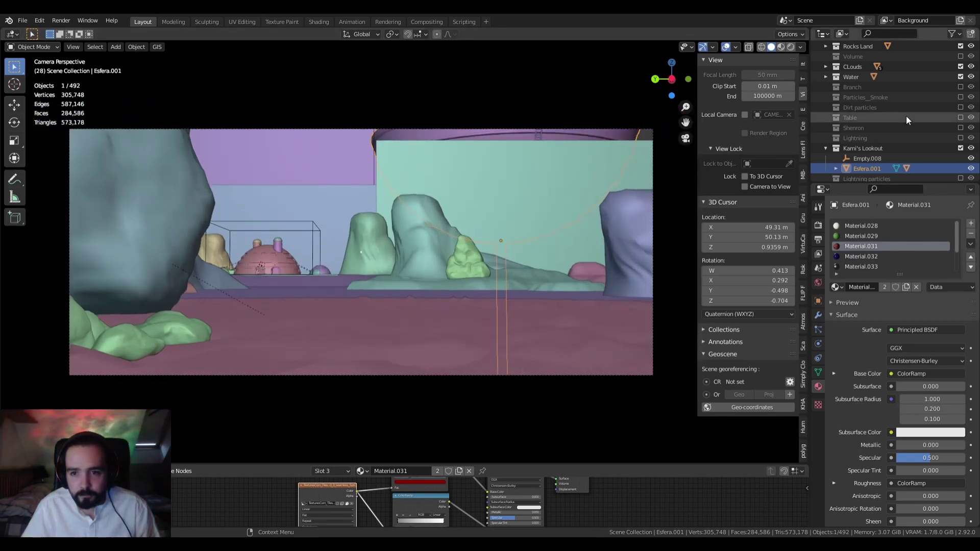
pyautogui.press('KP_Decimal')
pyautogui.scroll(-5, 489, 231)
pyautogui.scroll(4, 473, 194)
pyautogui.keyDown('shift'); pyautogui.moveTo(389, 263); pyautogui.dragTo(461, 230, button='middle'); pyautogui.keyUp('shift')
pyautogui.scroll(3, 464, 207)
pyautogui.scroll(3, 889, 118)
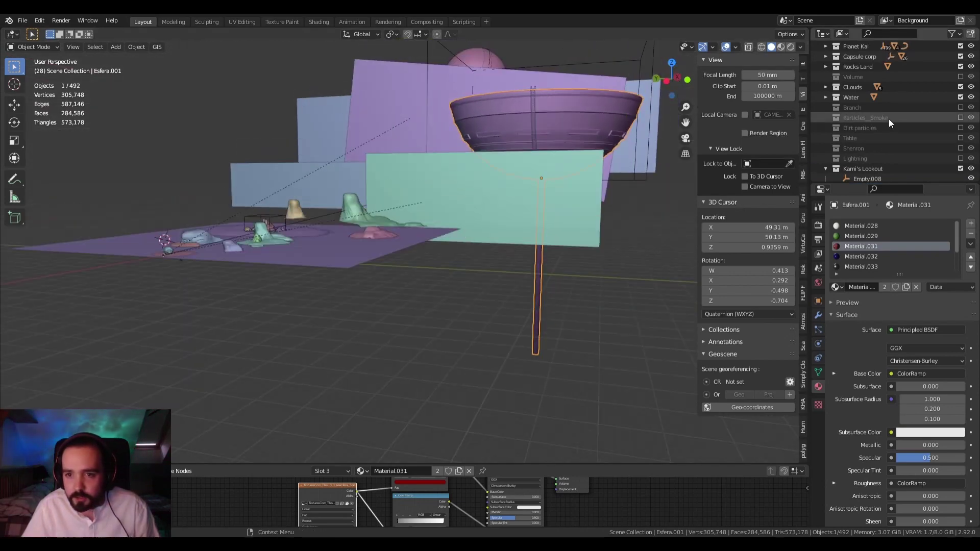
pyautogui.scroll(-3, 885, 125)
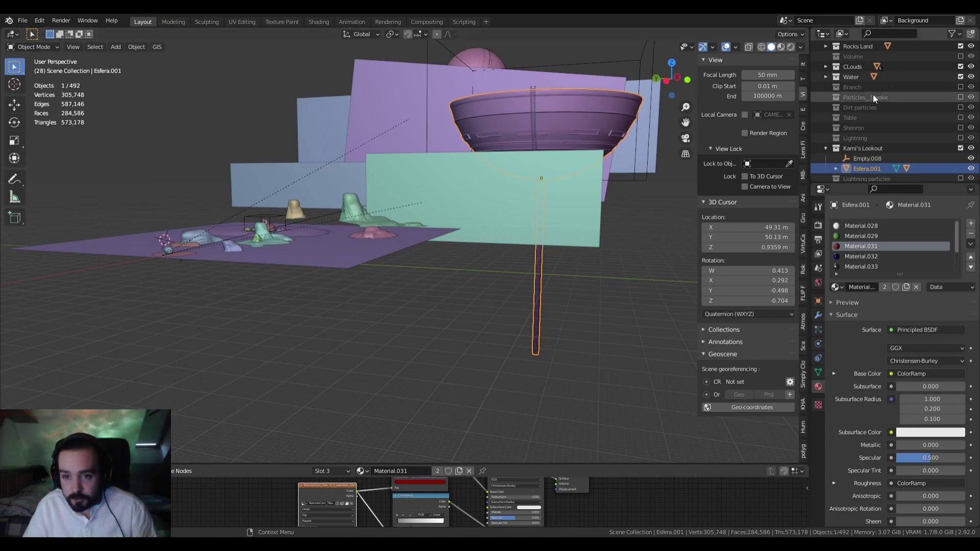
pyautogui.scroll(-4, 920, 112)
pyautogui.scroll(-6, 920, 111)
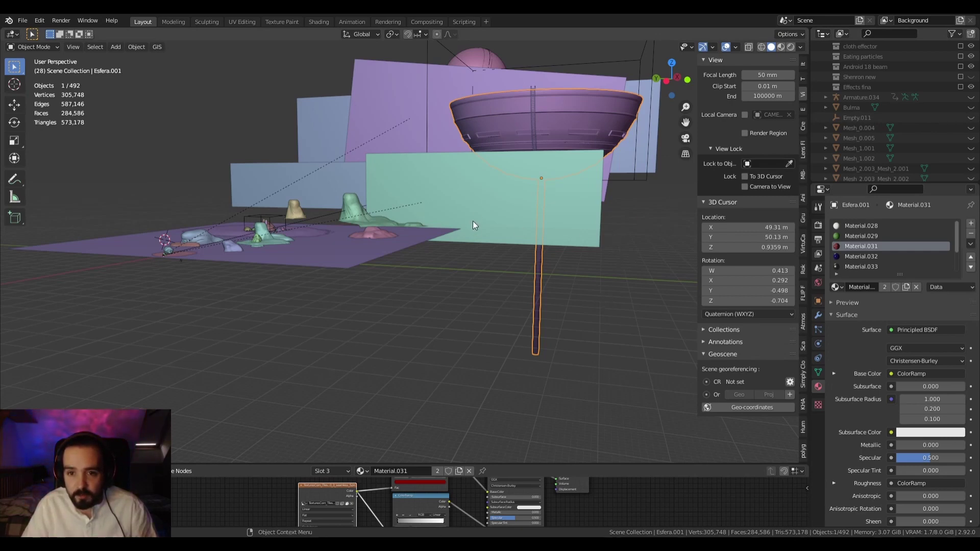
pyautogui.scroll(5, 859, 114)
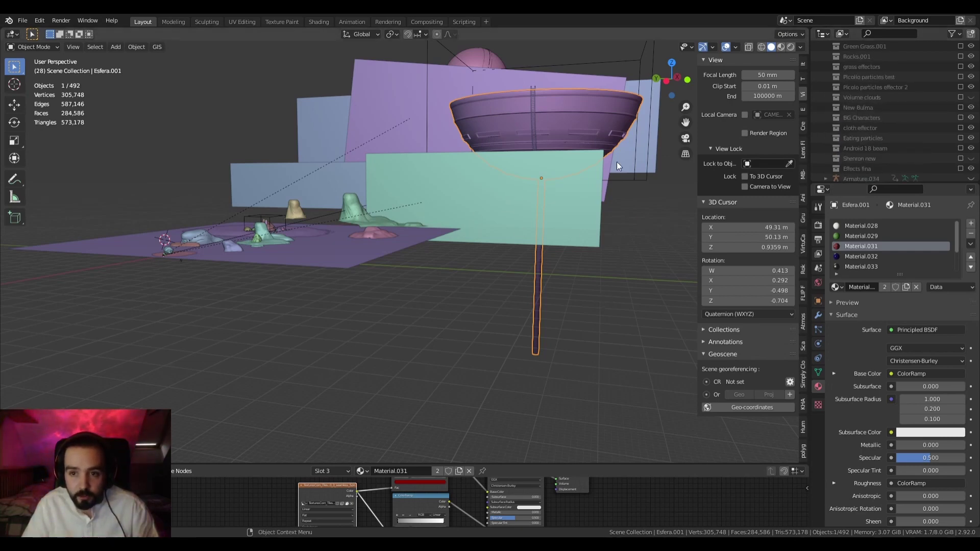
pyautogui.scroll(2, 897, 121)
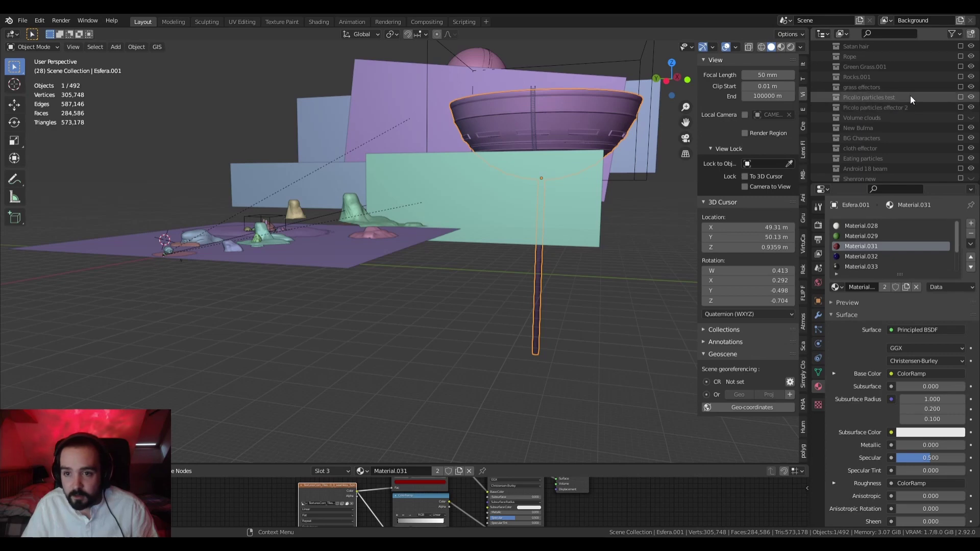
pyautogui.scroll(2, 903, 92)
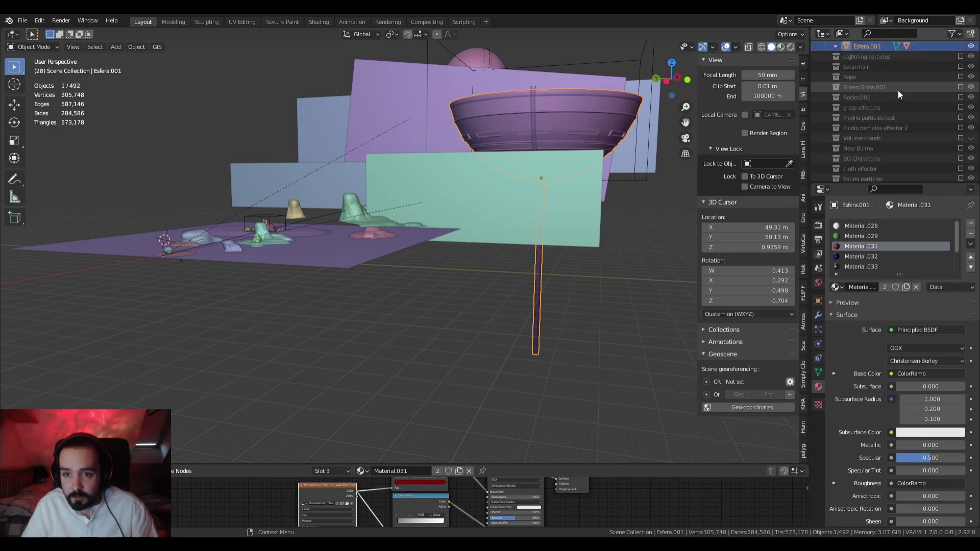
# Select the ground rock object, show its Trees particle system (ParticleSettings.001) in the viewport and frame the object
pyautogui.click(372, 235)
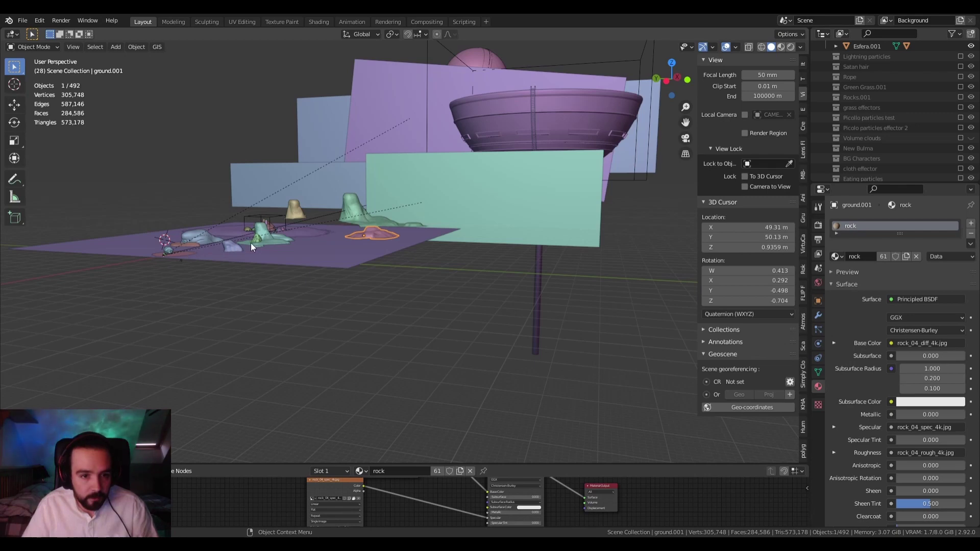
pyautogui.click(268, 240)
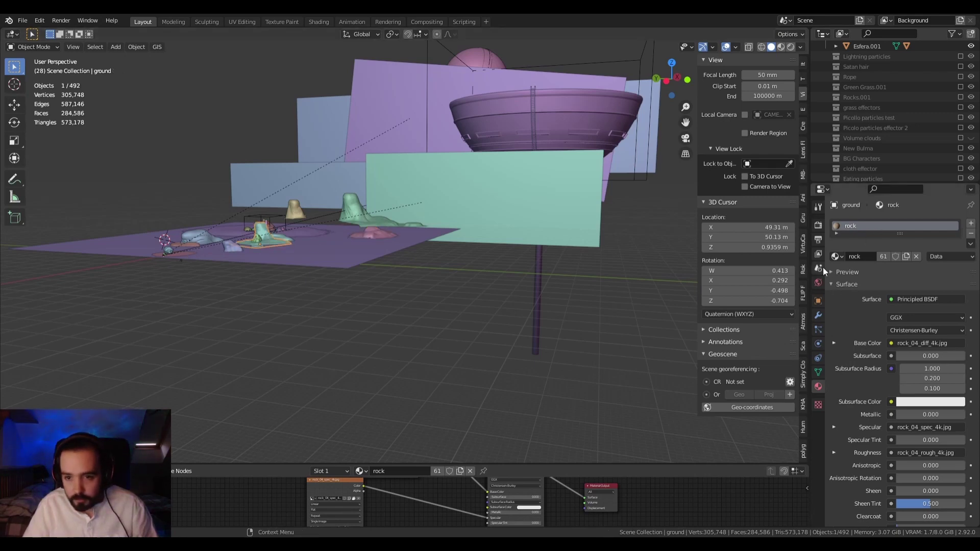
pyautogui.click(818, 330)
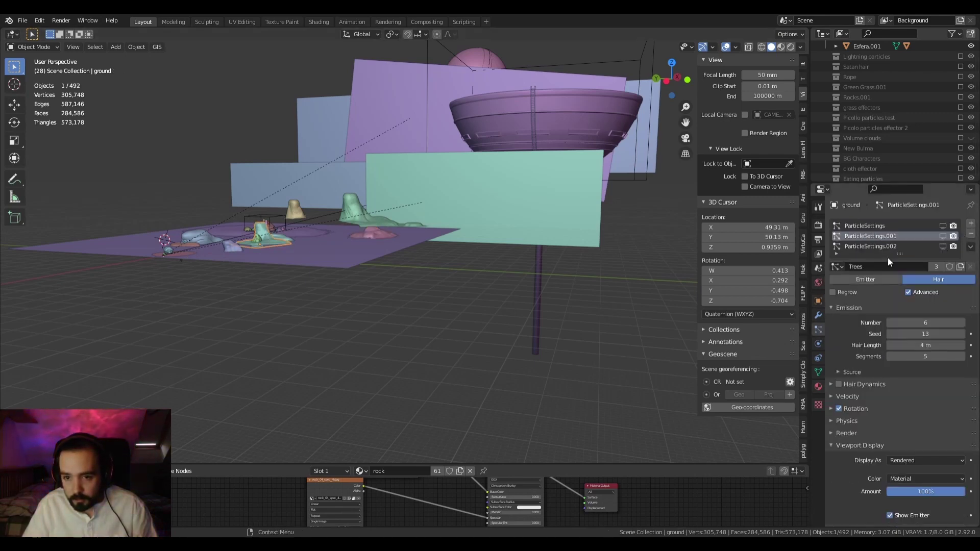
pyautogui.click(943, 236)
pyautogui.press('KP_Decimal')
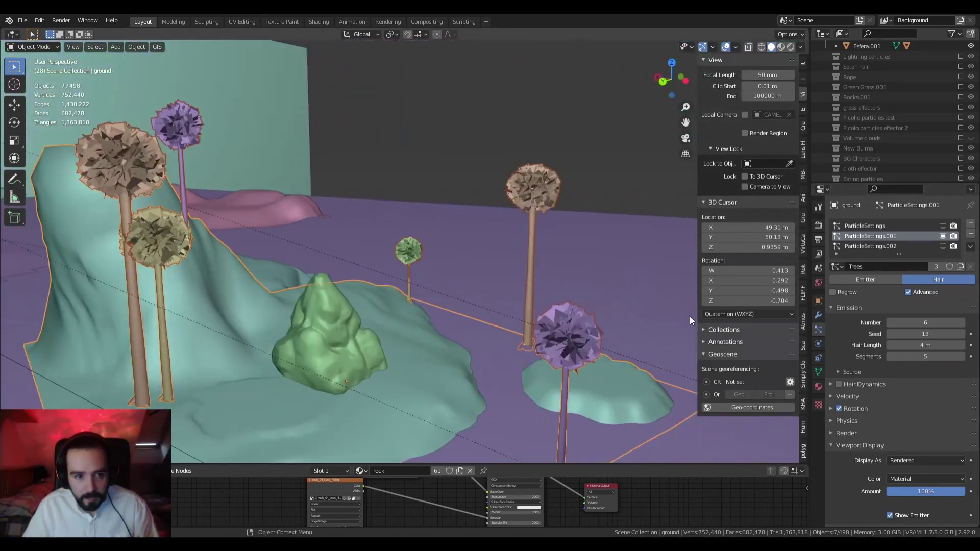
# Isolate the ground rock in local view and inspect how the trees are distributed over it
pyautogui.scroll(-3, 510, 297)
pyautogui.moveTo(510, 294); pyautogui.dragTo(456, 306, button='middle')
pyautogui.scroll(3, 510, 302)
pyautogui.scroll(2, 513, 322)
pyautogui.scroll(-4, 489, 328)
pyautogui.scroll(2, 486, 324)
pyautogui.press('KP_Divide')
pyautogui.scroll(4, 486, 324)
pyautogui.scroll(-3, 491, 285)
pyautogui.scroll(3, 455, 305)
pyautogui.keyDown('shift'); pyautogui.moveTo(484, 250); pyautogui.dragTo(393, 269, button='middle'); pyautogui.keyUp('shift')
pyautogui.scroll(1, 445, 226)
pyautogui.scroll(2, 433, 226)
pyautogui.scroll(-4, 485, 255)
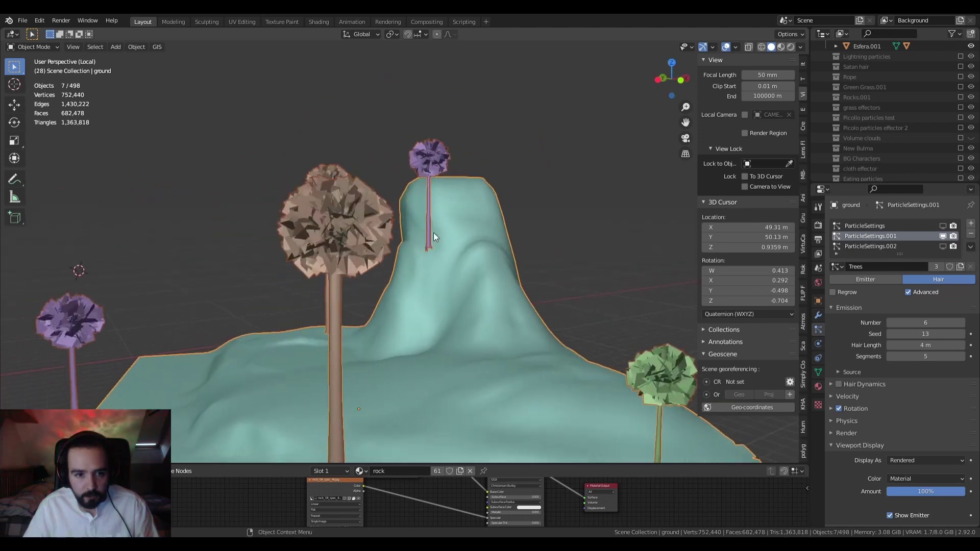
pyautogui.scroll(3, 433, 232)
# Switch the viewport to rendered shading, deselect everything and inspect the trees on the isolated rock up close
pyautogui.click(790, 47)
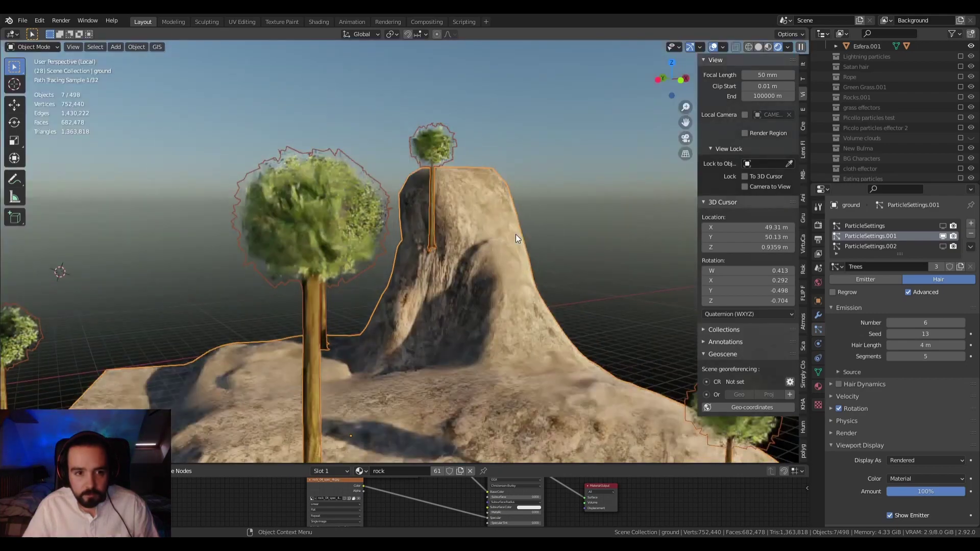
pyautogui.scroll(5, 519, 234)
pyautogui.scroll(-3, 552, 226)
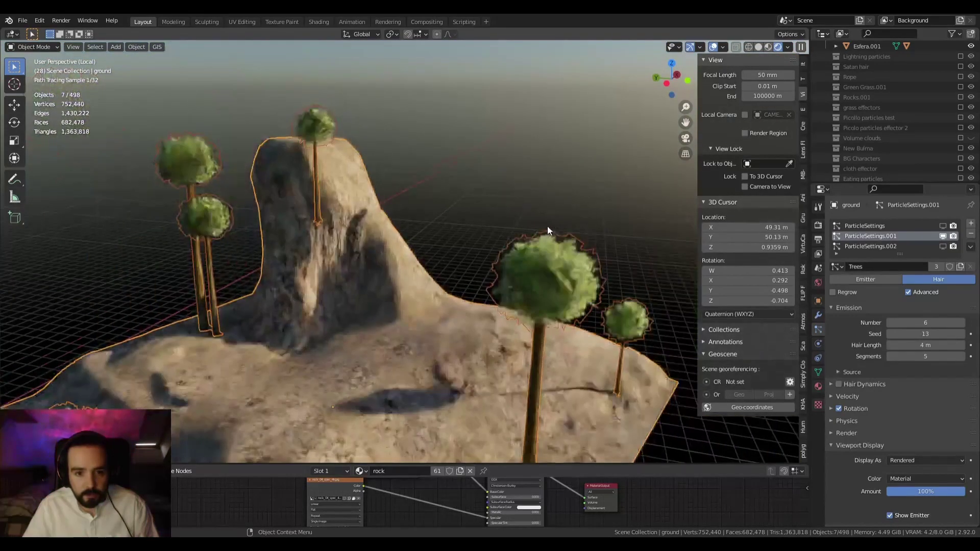
pyautogui.moveTo(600, 228); pyautogui.dragTo(588, 214, button='middle')
pyautogui.click(644, 238)
pyautogui.scroll(2, 646, 240)
pyautogui.keyDown('shift'); pyautogui.moveTo(646, 240); pyautogui.dragTo(518, 252, button='middle'); pyautogui.keyUp('shift')
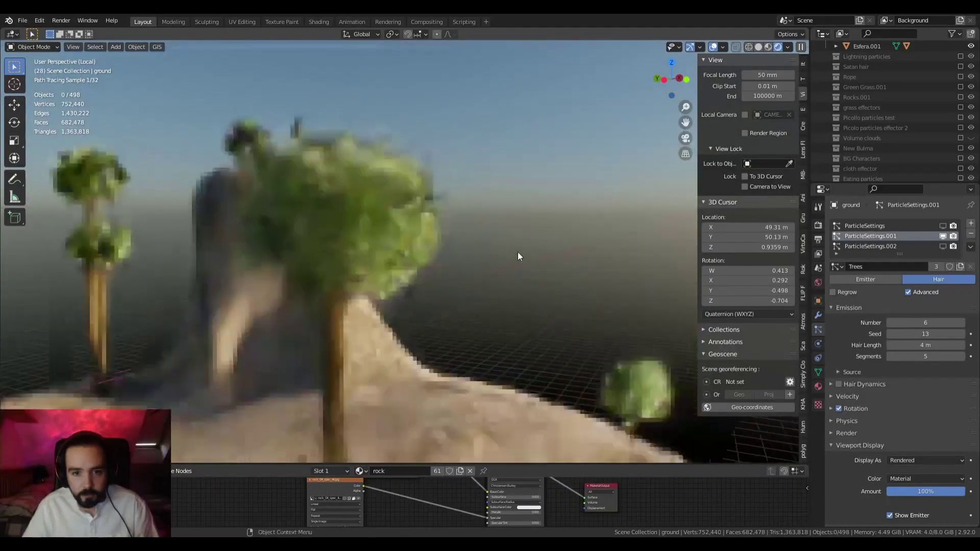
pyautogui.scroll(2, 518, 250)
pyautogui.scroll(-1, 520, 247)
# Go back to the camera view and examine the rendered rock and its trees from there
pyautogui.press('KP_0')
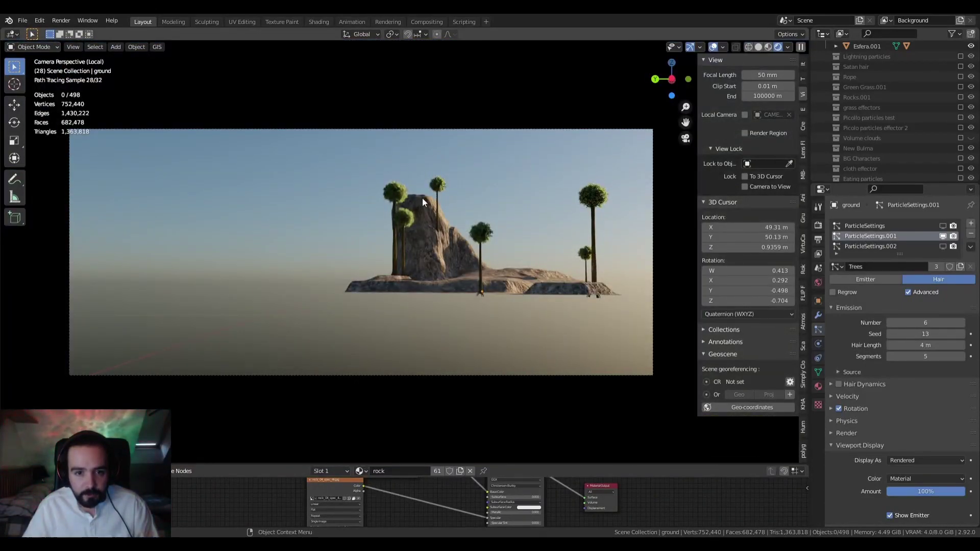
pyautogui.scroll(5, 503, 283)
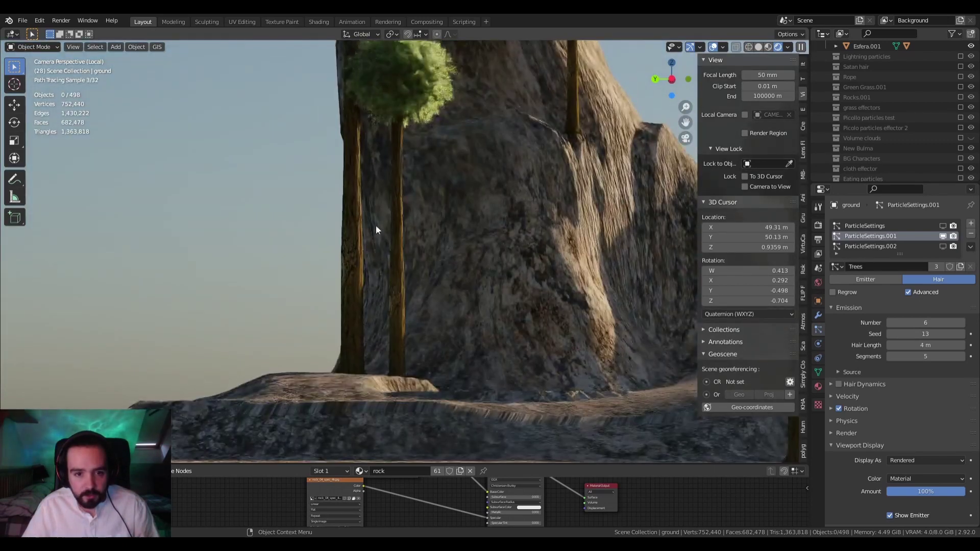
pyautogui.scroll(-4, 406, 247)
pyautogui.scroll(2, 466, 258)
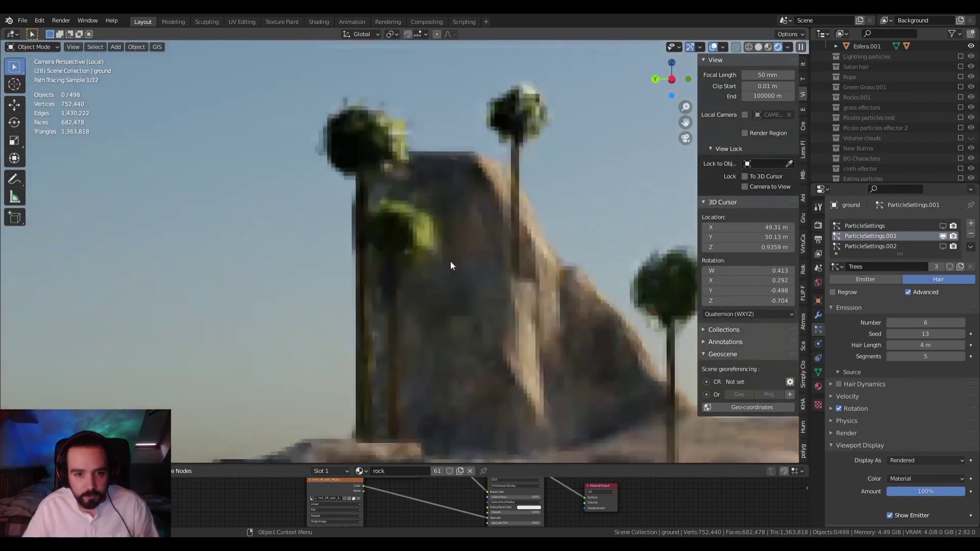
pyautogui.scroll(-6, 469, 247)
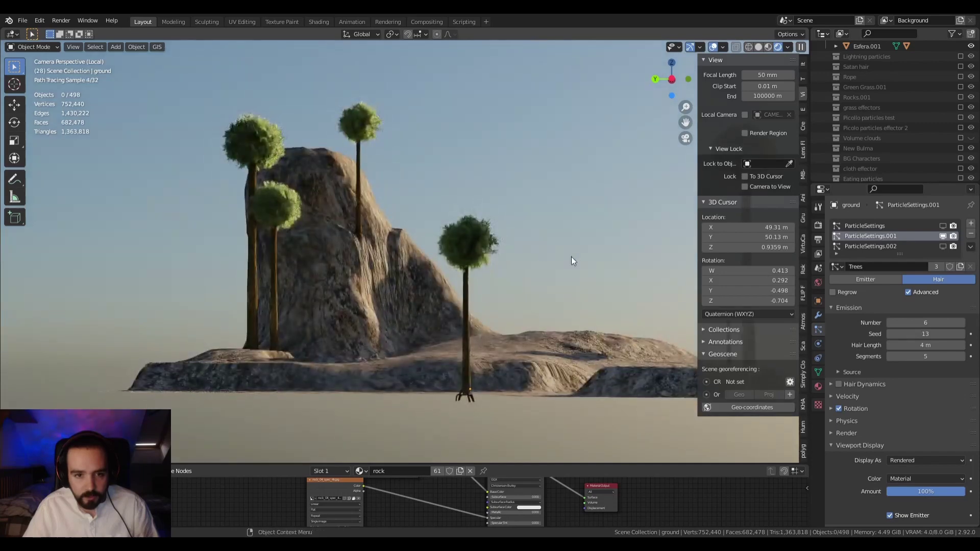
pyautogui.scroll(1, 510, 287)
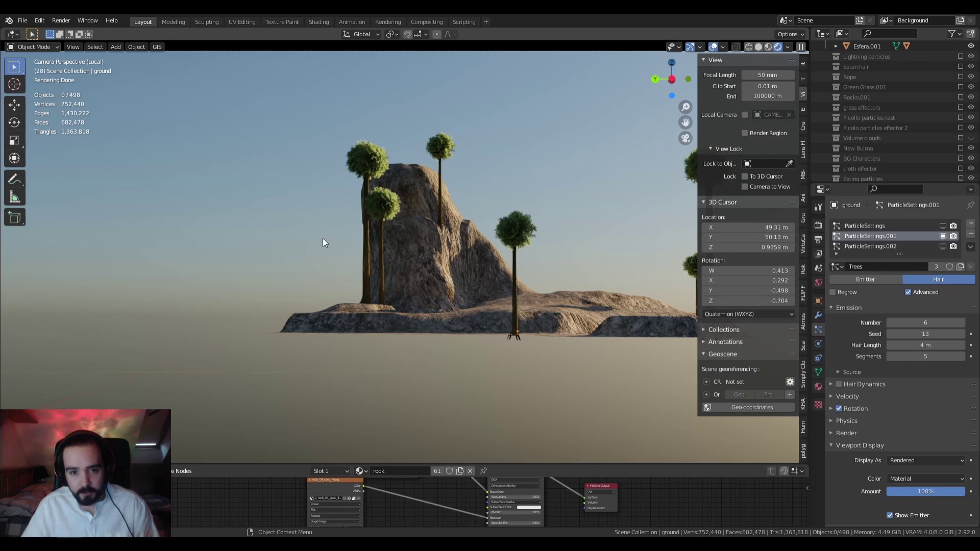
pyautogui.scroll(-2, 437, 228)
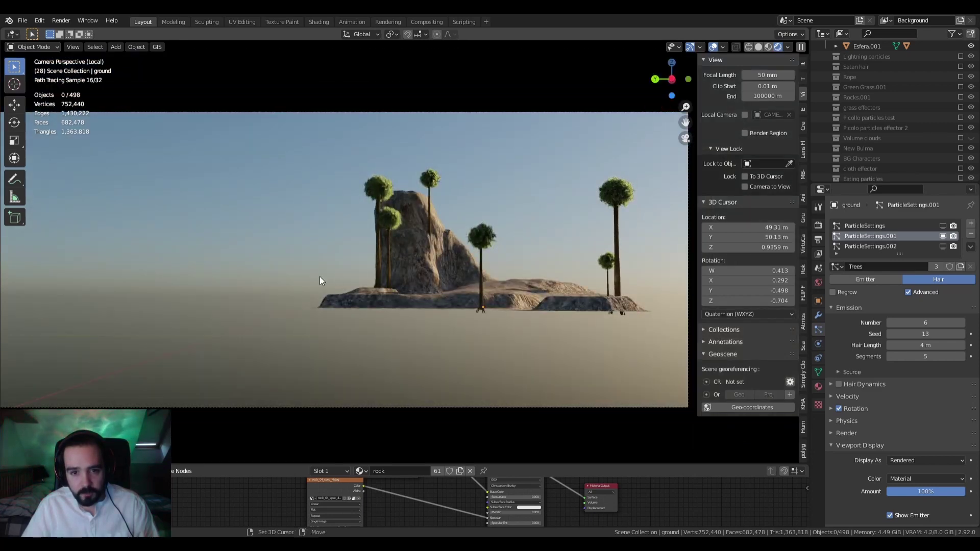
pyautogui.keyDown('shift'); pyautogui.moveTo(319, 277); pyautogui.dragTo(437, 268, button='middle'); pyautogui.keyUp('shift')
pyautogui.scroll(-1, 450, 275)
pyautogui.scroll(2, 465, 281)
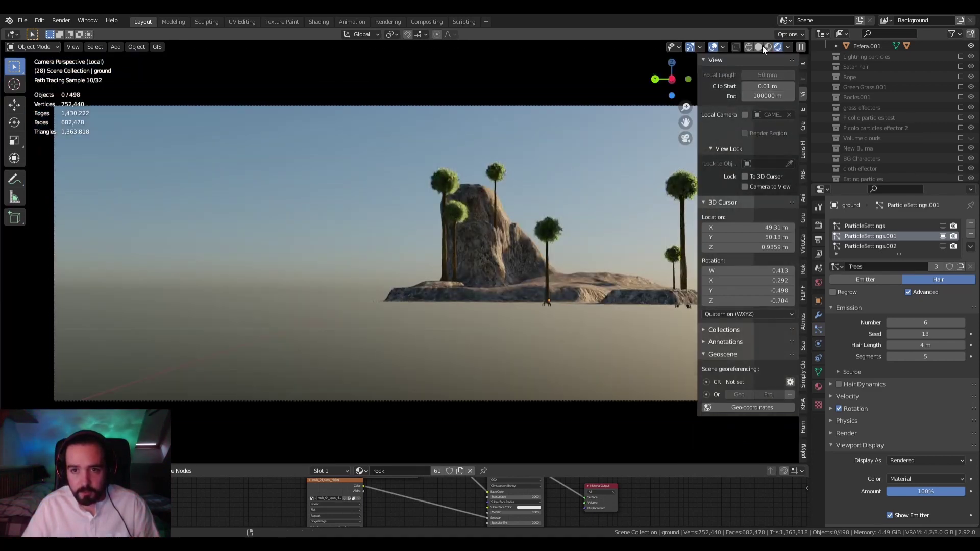
# Set the viewport back to solid shading, leave local view and select the rock object ground.005
pyautogui.click(759, 47)
pyautogui.press('KP_Divide')
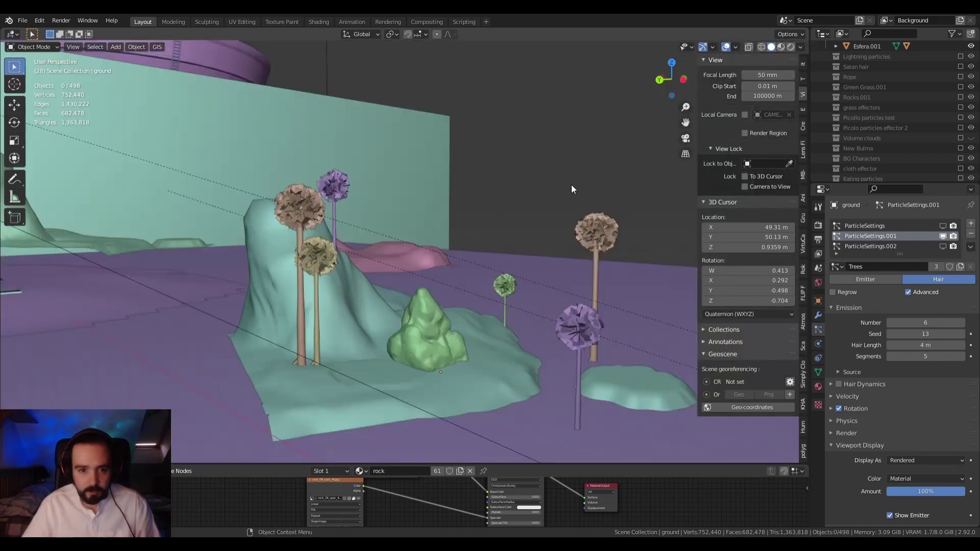
pyautogui.click(271, 282)
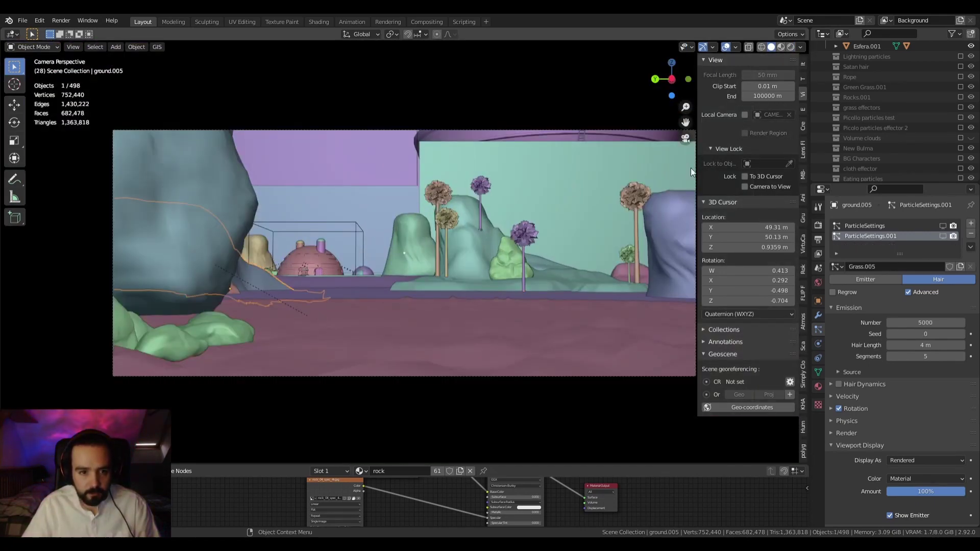
# Select the cloud plane TexturesCom_Skies0370_3_masked_S and exclude the CLouds collection from the view layer
pyautogui.click(422, 155)
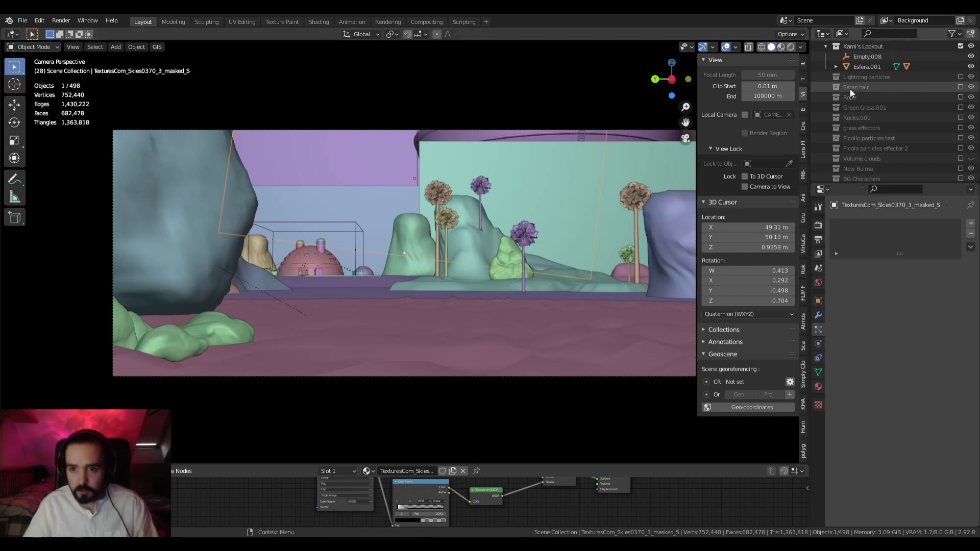
pyautogui.scroll(3, 850, 88)
pyautogui.scroll(5, 924, 77)
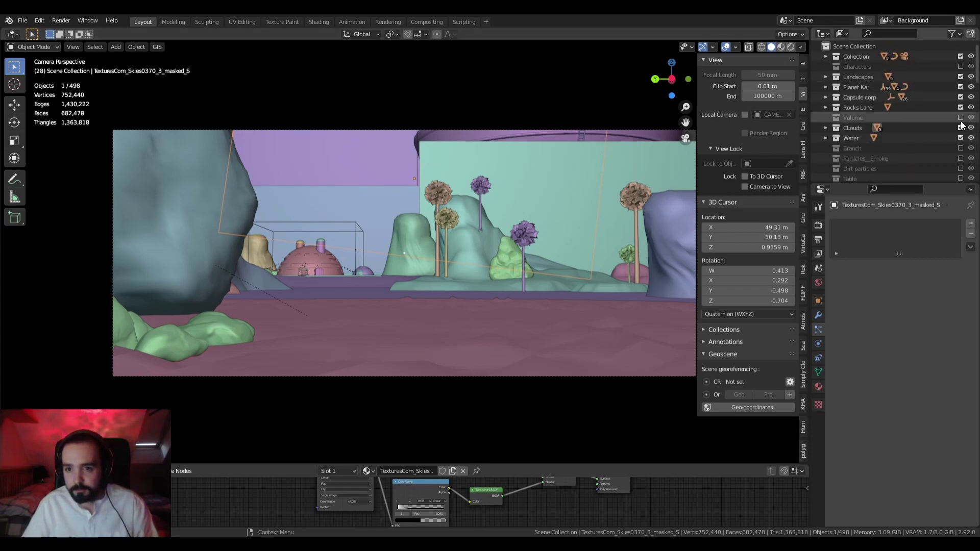
pyautogui.press('Delete')
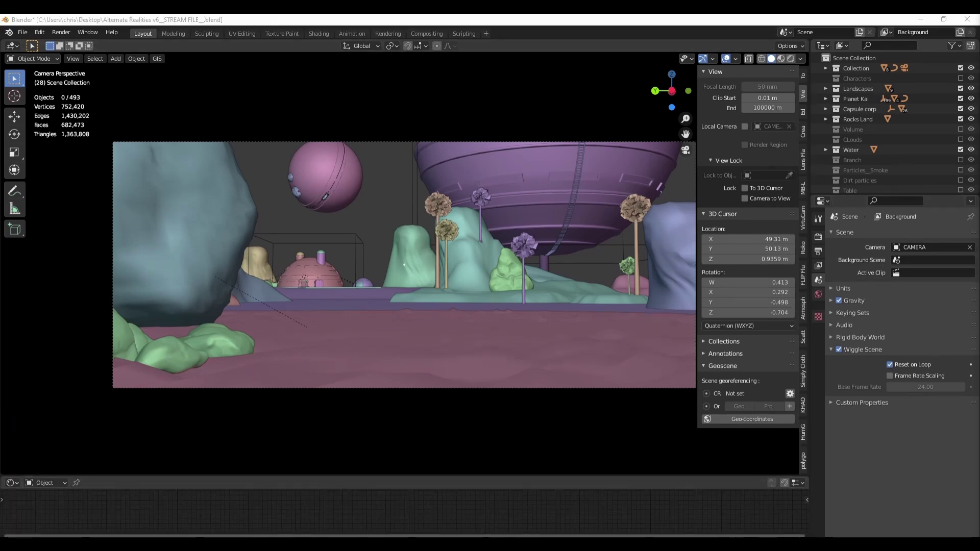
# Switch to the web browser showing the Sketchfab model page "dragon ball Z (planet namek diorama)"
pyautogui.moveTo(104, 545)
pyautogui.click(154, 512)
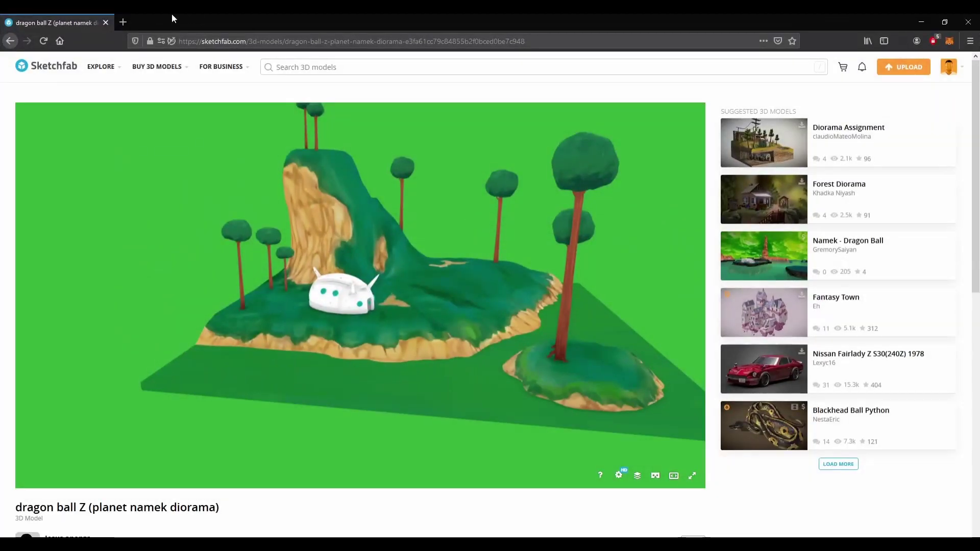
# Open the textures.com library in a new browser tab and look through its latest content
pyautogui.click(122, 22)
pyautogui.click(272, 204)
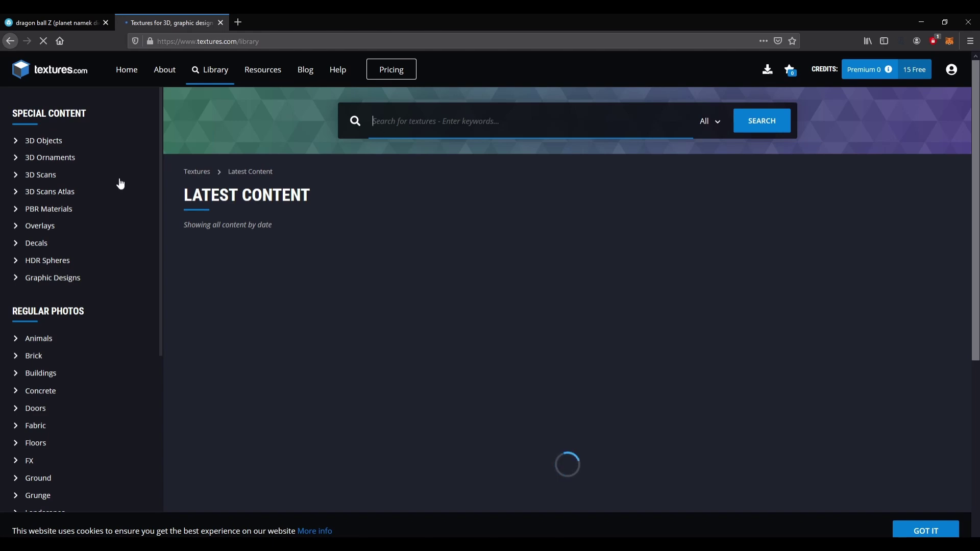
pyautogui.scroll(-4, 283, 231)
pyautogui.scroll(-4, 282, 231)
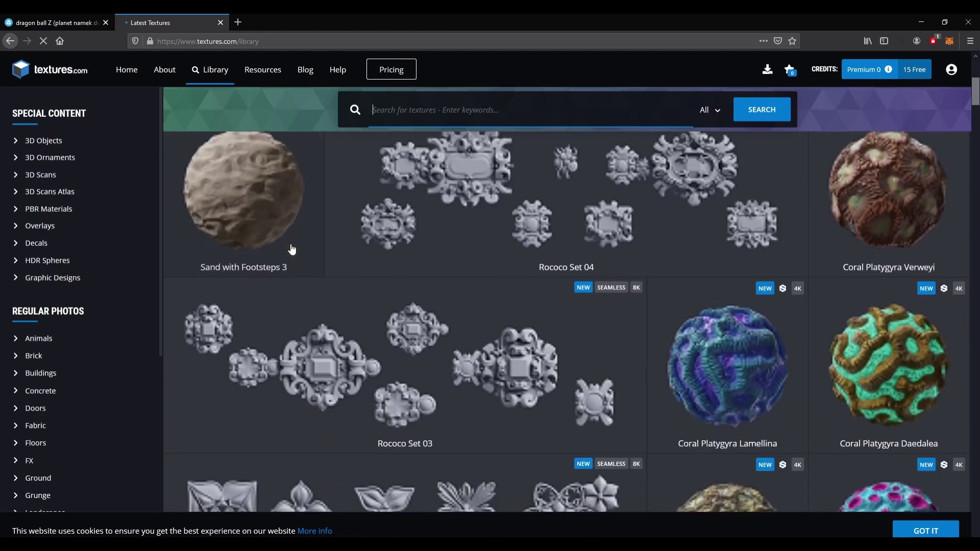
pyautogui.scroll(8, 282, 231)
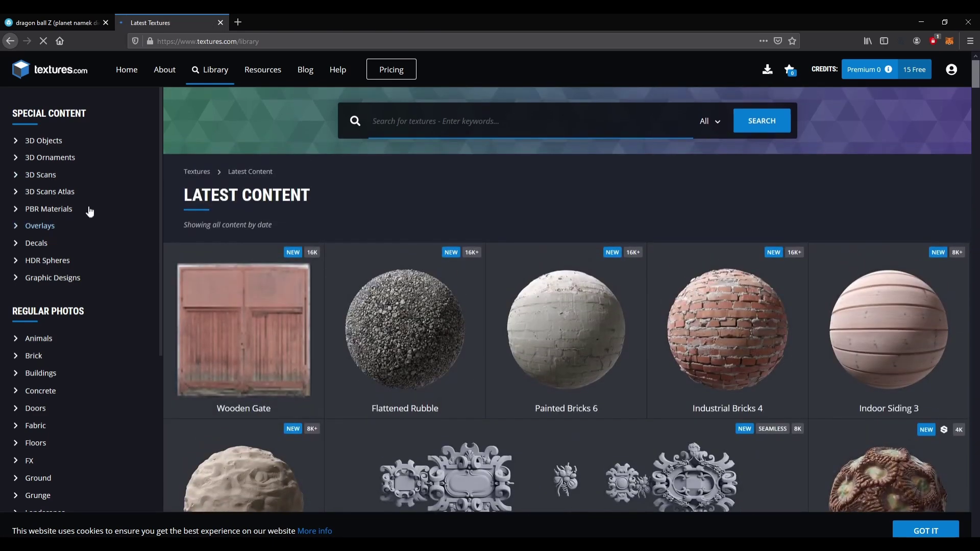
# Open the Overlays category on textures.com and browse its procedural textures and the category list
pyautogui.click(38, 225)
pyautogui.scroll(-4, 336, 222)
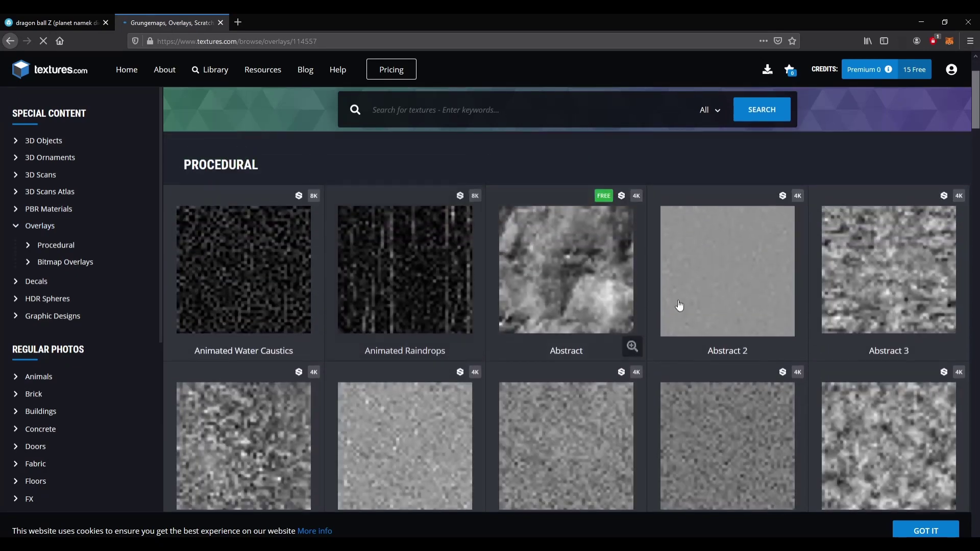
pyautogui.scroll(-4, 547, 339)
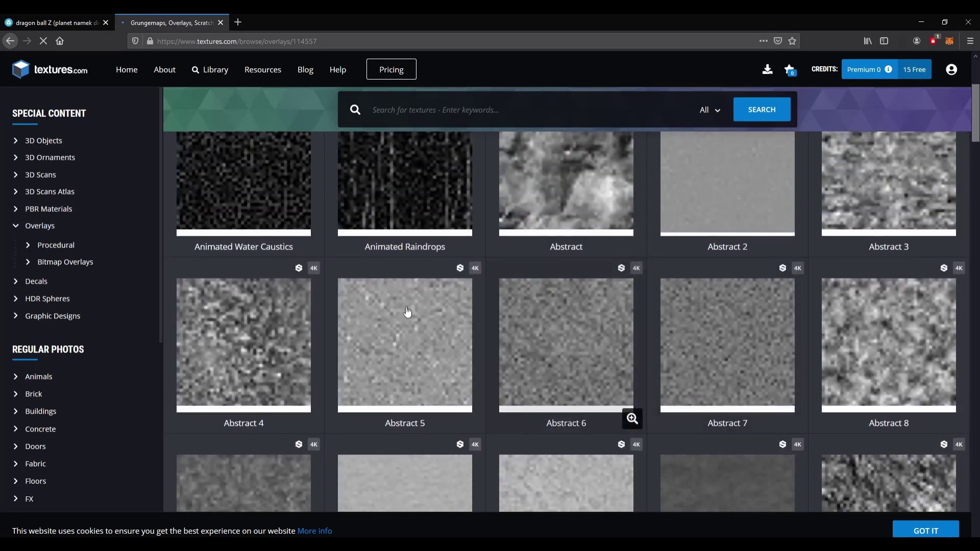
pyautogui.scroll(-3, 711, 368)
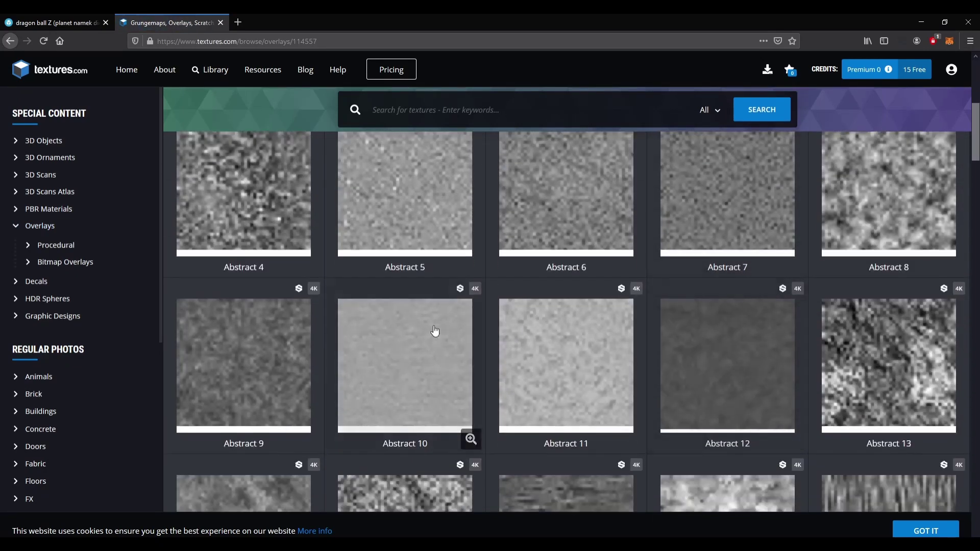
pyautogui.scroll(-1, 490, 324)
pyautogui.scroll(-4, 498, 328)
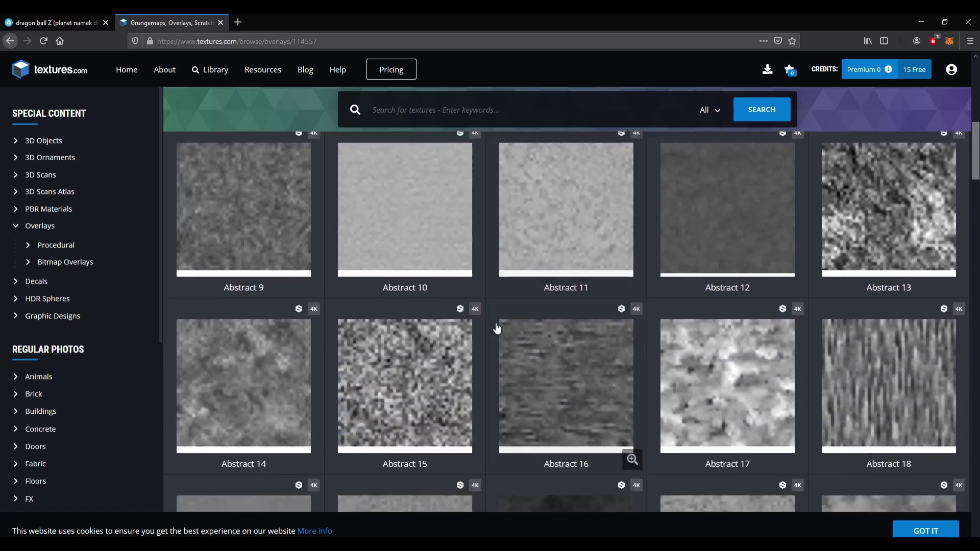
pyautogui.scroll(-4, 664, 331)
pyautogui.scroll(-3, 724, 445)
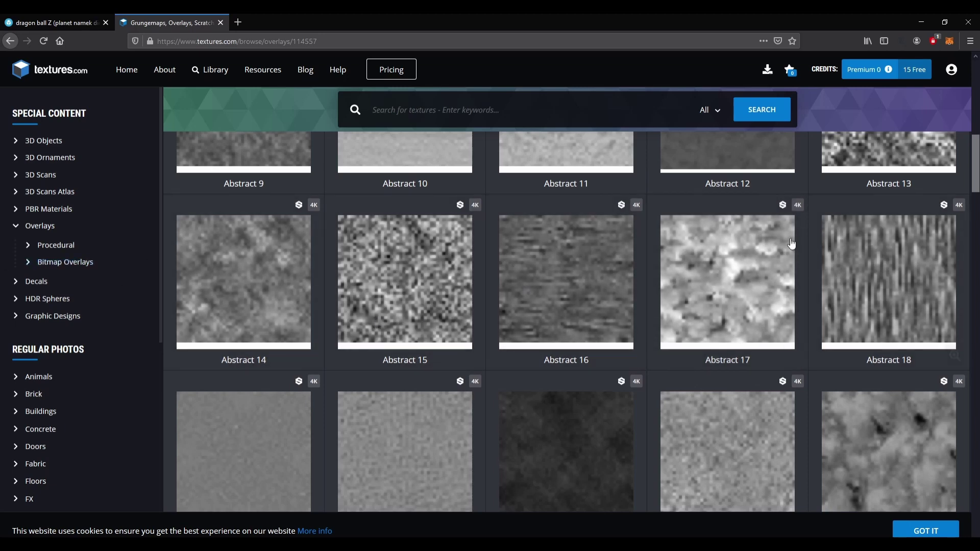
pyautogui.scroll(-5, 80, 280)
pyautogui.scroll(3, 300, 219)
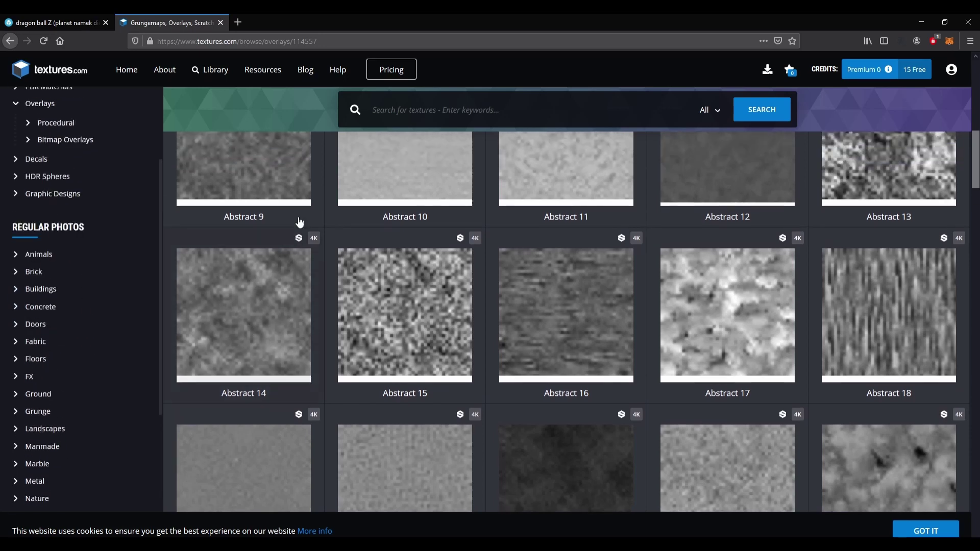
# Search textures.com for "branch" and look through the branch and foliage textures
pyautogui.click(405, 111)
pyautogui.write('b')
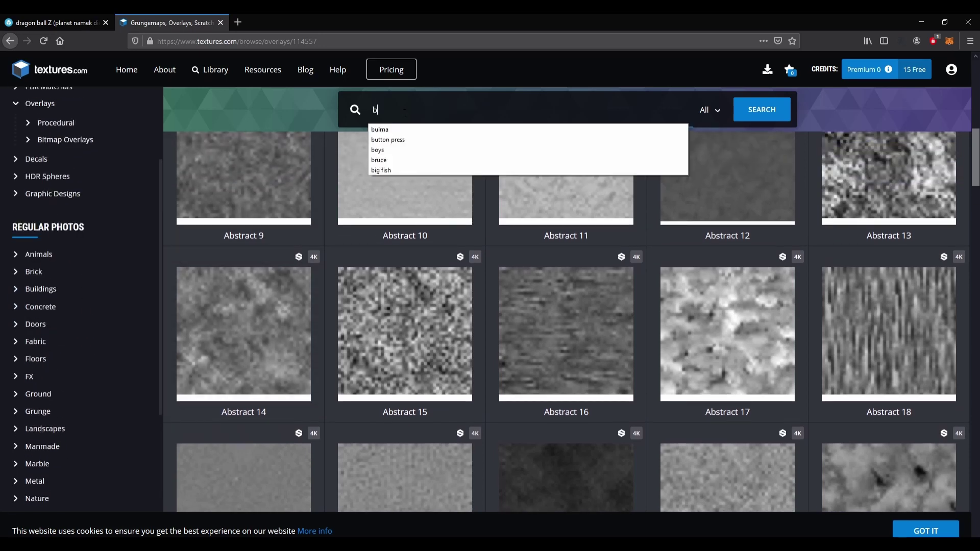
pyautogui.press('BackSpace')
pyautogui.write('branch')
pyautogui.press('Return')
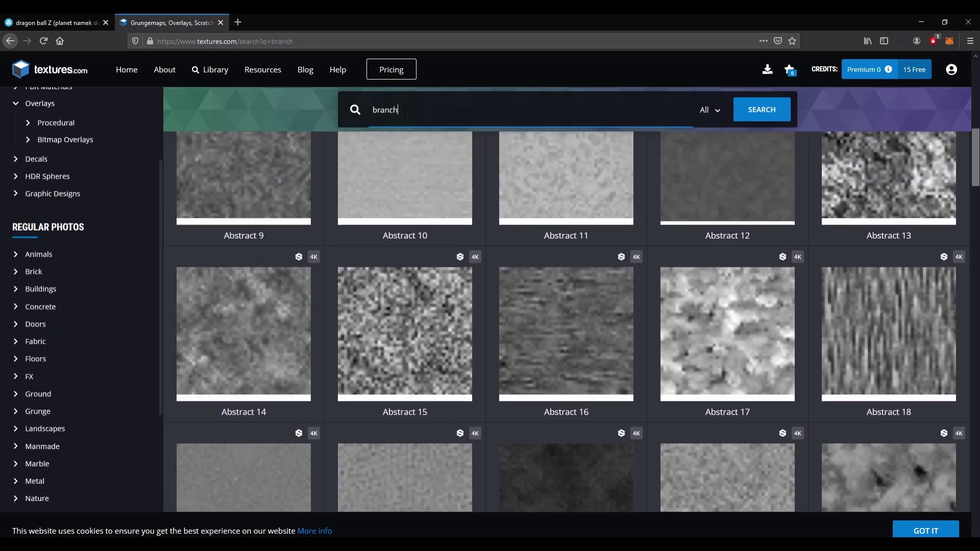
pyautogui.scroll(-12, 374, 183)
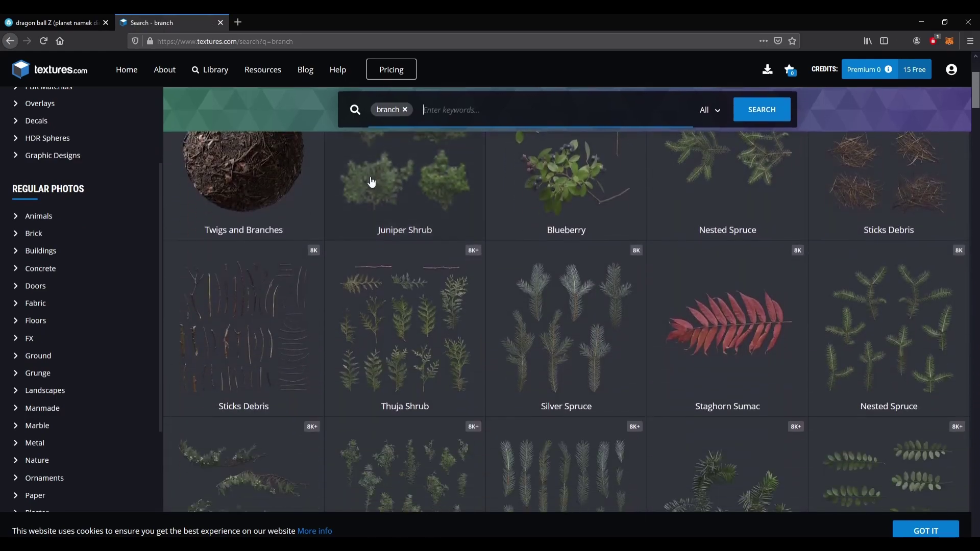
pyautogui.scroll(-18, 473, 235)
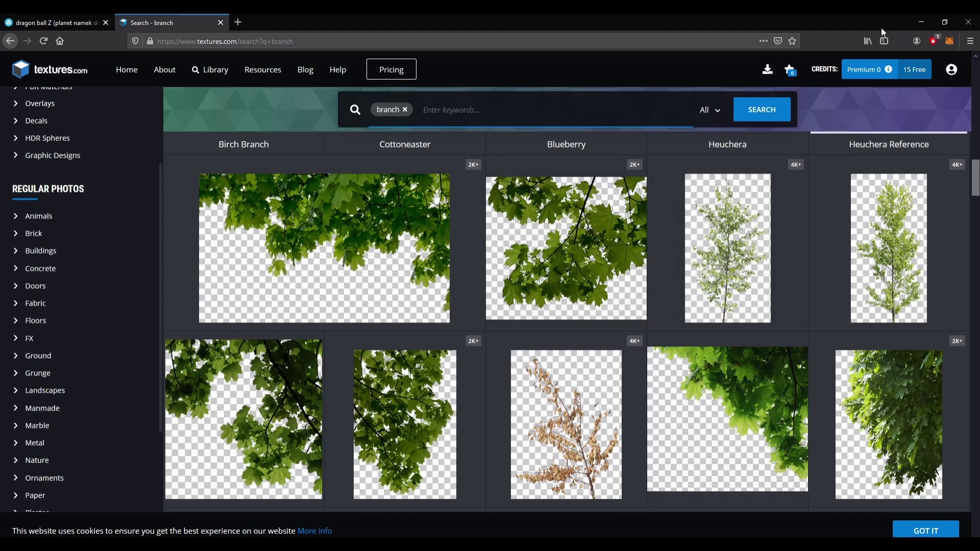
# Close the textures.com page and switch back to the Alternate Realities scene in Blender
pyautogui.click(225, 22)
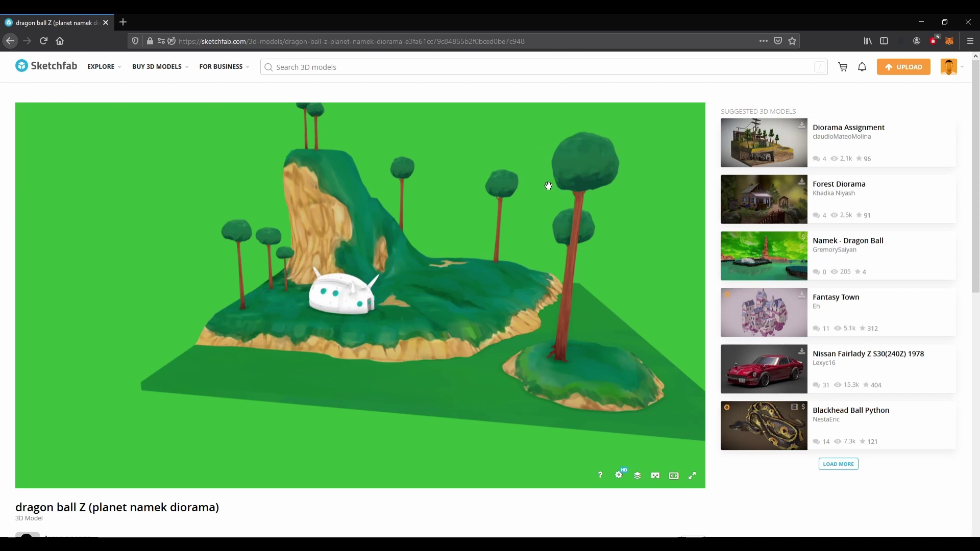
pyautogui.click(919, 20)
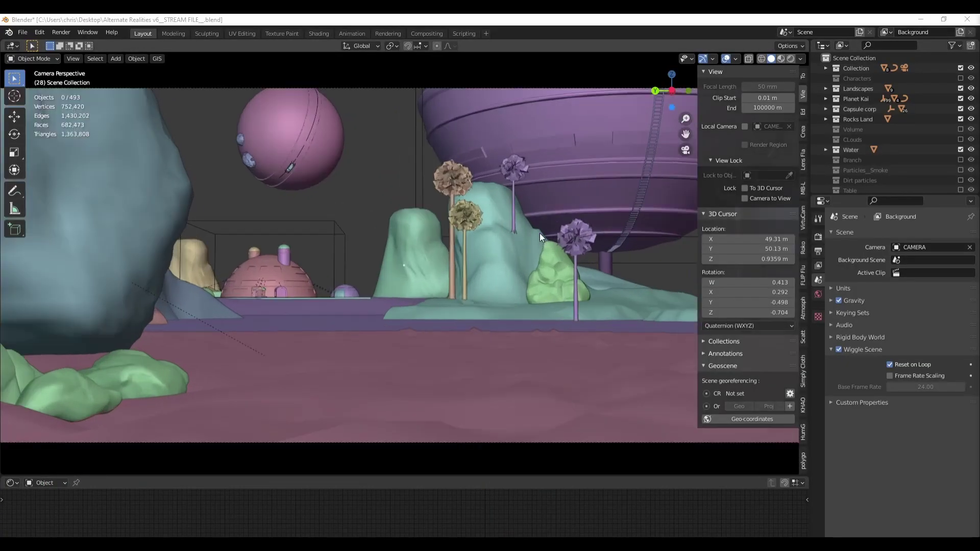
# Select the ground object with the tall rock and hide its Trees particle system ParticleSettings.001 in the viewport
pyautogui.scroll(2, 490, 312)
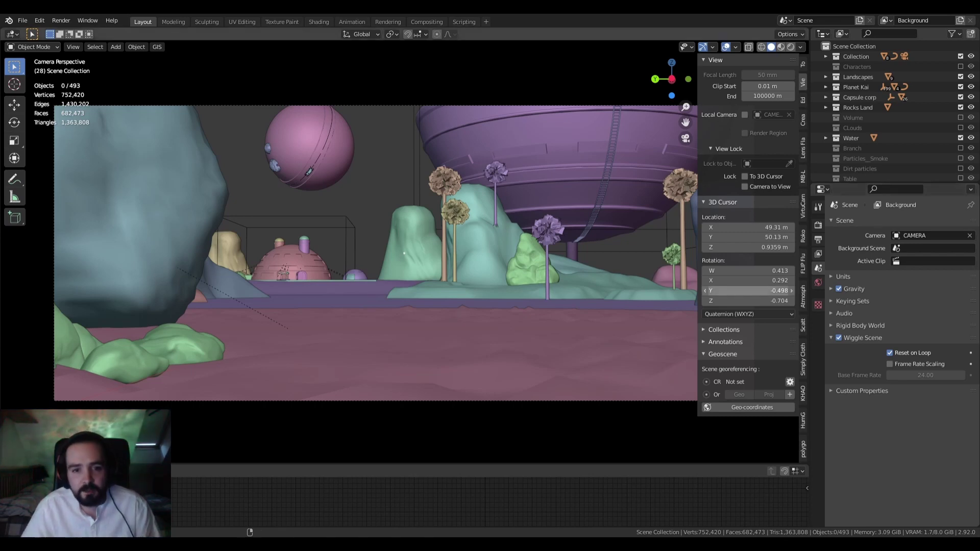
pyautogui.scroll(-1, 405, 253)
pyautogui.scroll(1, 405, 253)
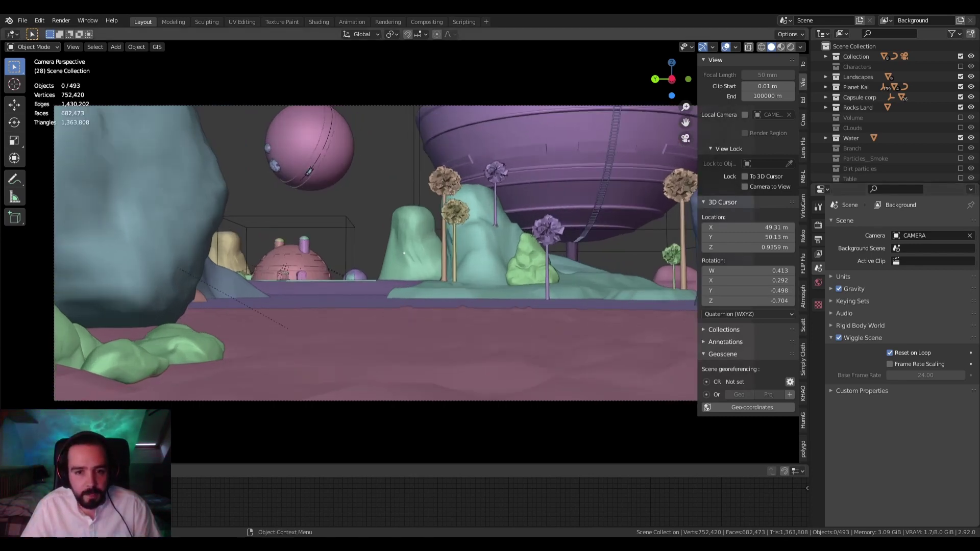
pyautogui.scroll(3, 596, 272)
pyautogui.scroll(-5, 614, 274)
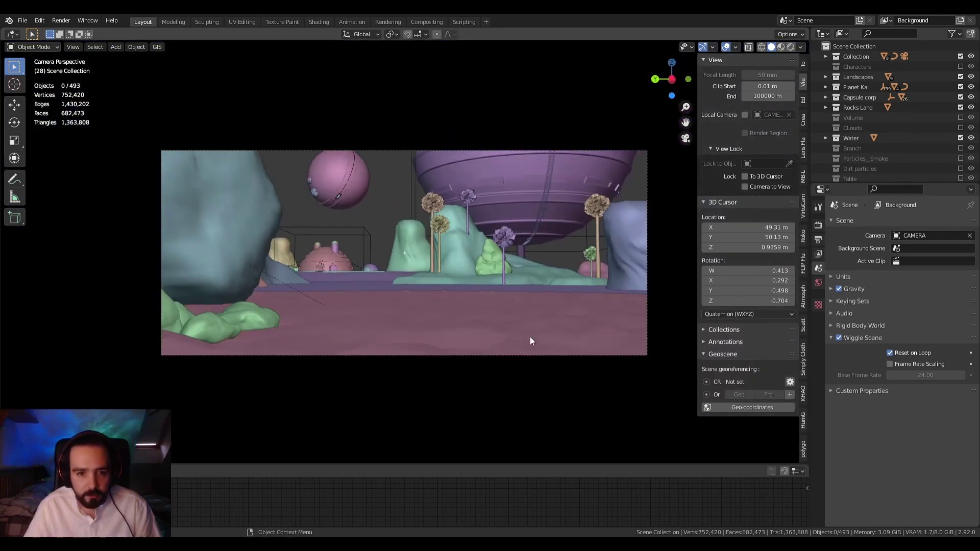
pyautogui.scroll(1, 530, 341)
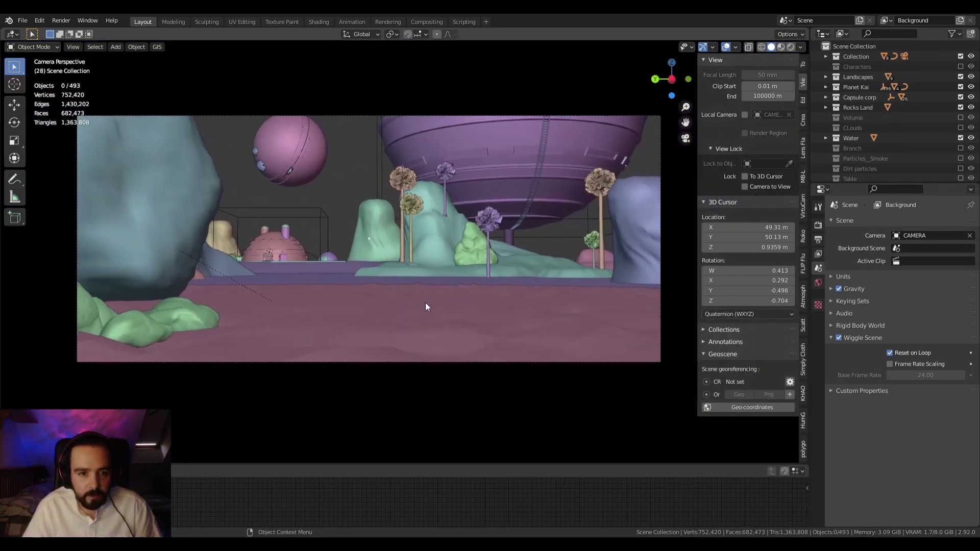
pyautogui.click(443, 251)
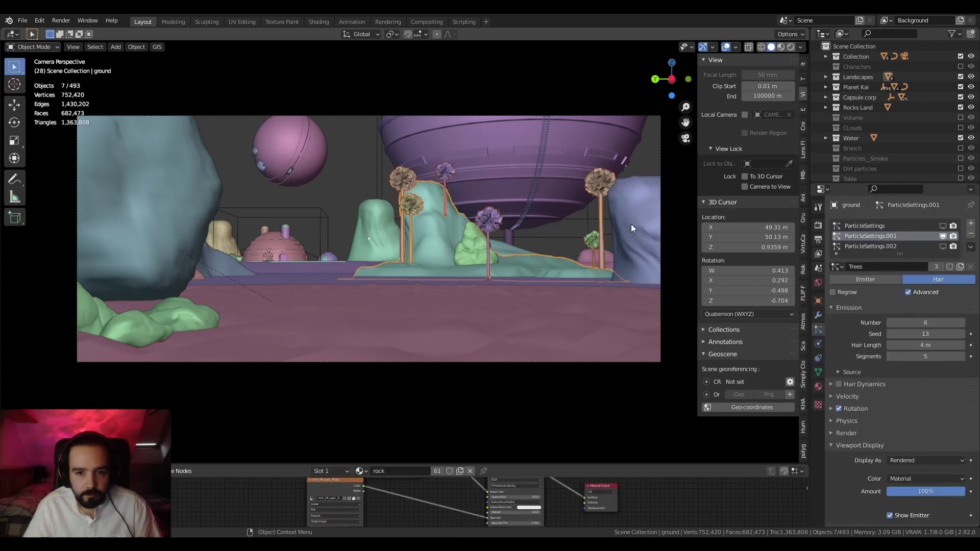
pyautogui.click(943, 235)
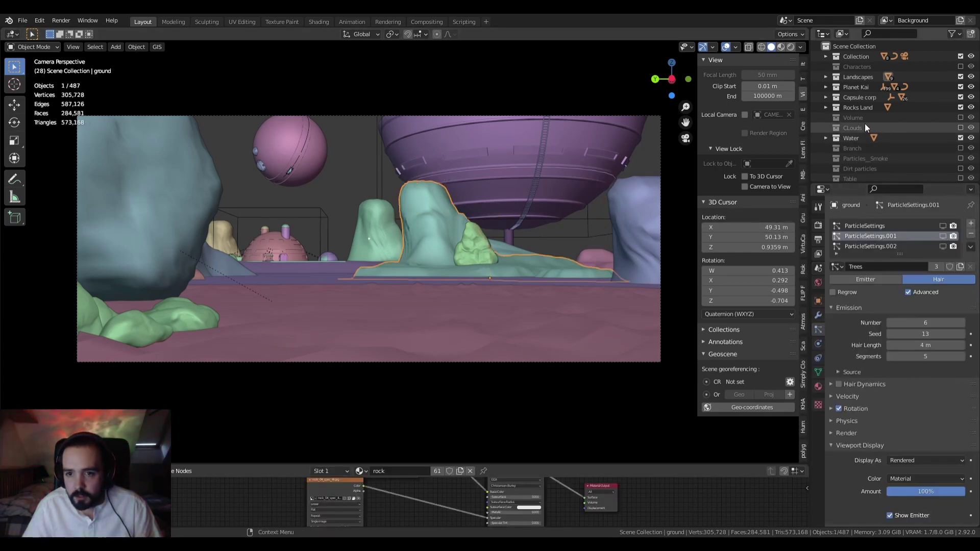
# Include the Lightning collection in the view layer
pyautogui.scroll(-1, 867, 97)
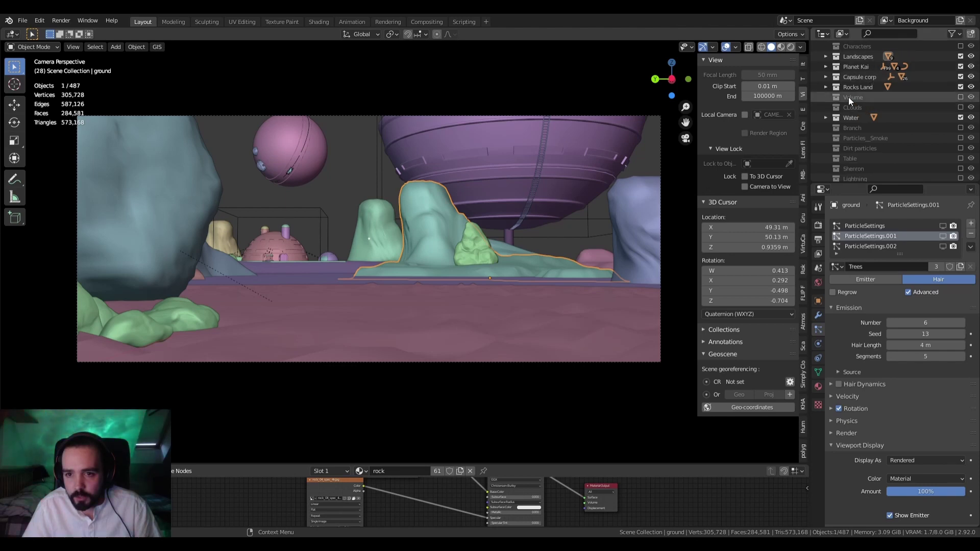
pyautogui.scroll(-2, 863, 131)
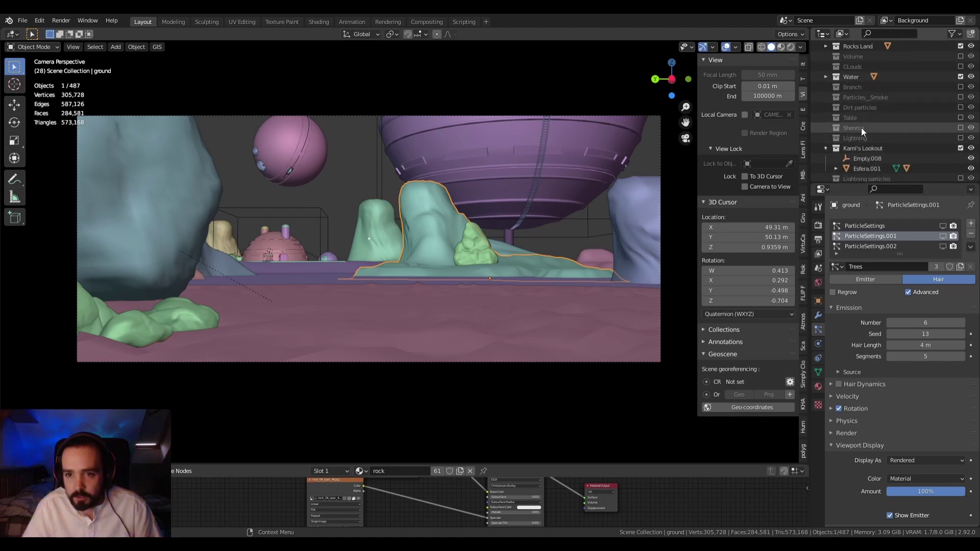
pyautogui.scroll(-2, 889, 125)
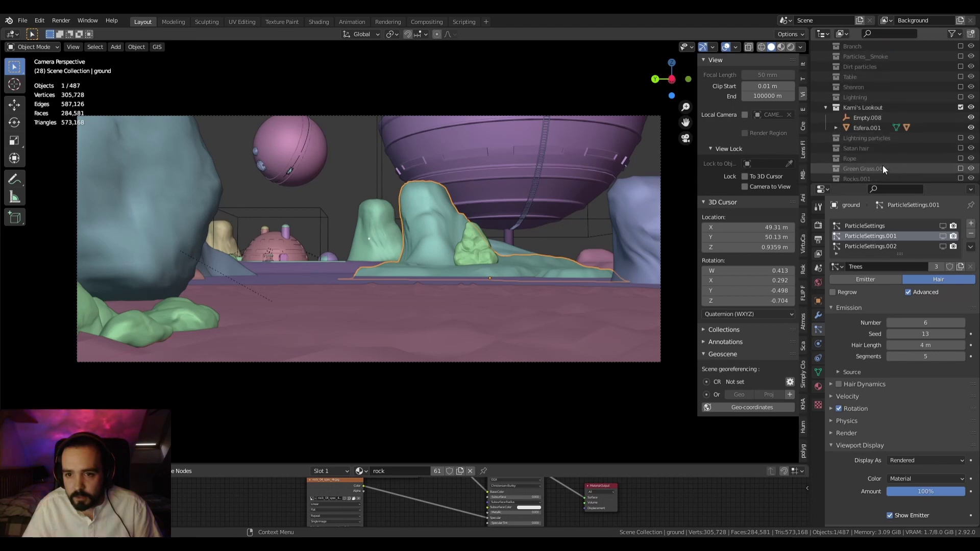
pyautogui.click(961, 97)
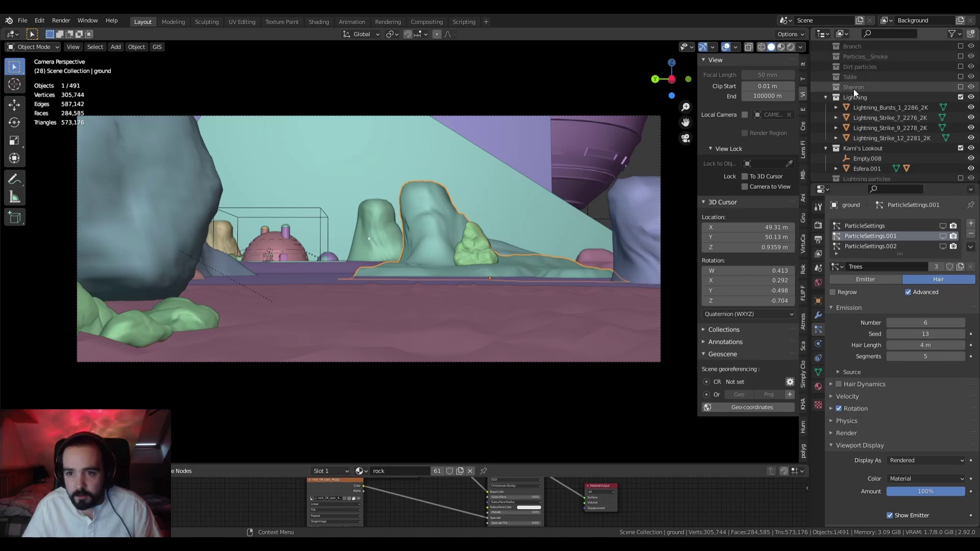
# Enable the Shenron and Shenron new collections in the view layer
pyautogui.click(961, 87)
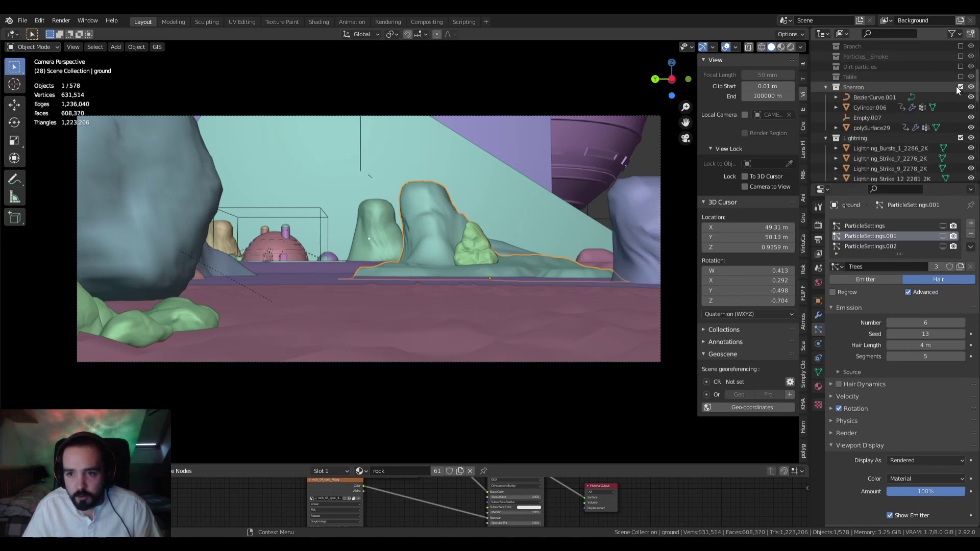
pyautogui.scroll(-5, 920, 112)
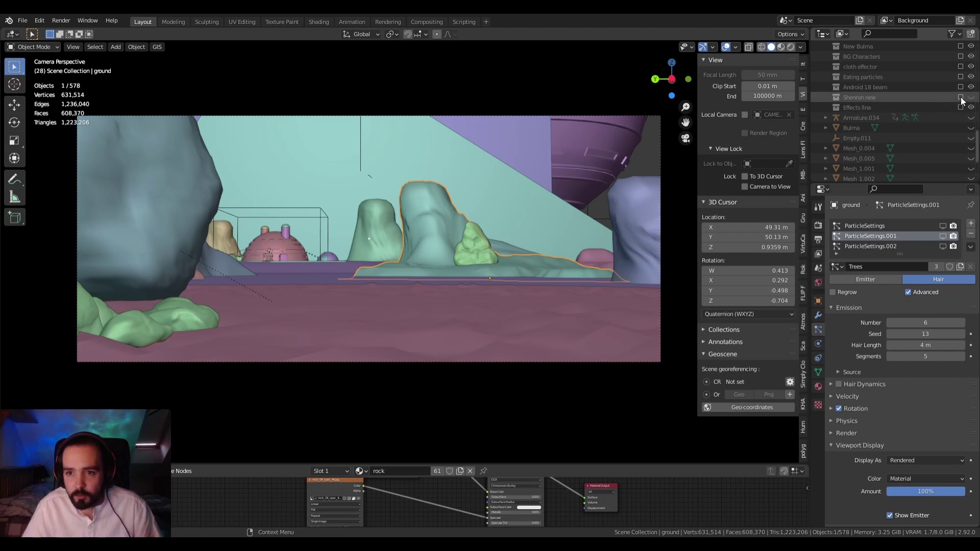
pyautogui.click(960, 97)
pyautogui.scroll(4, 888, 130)
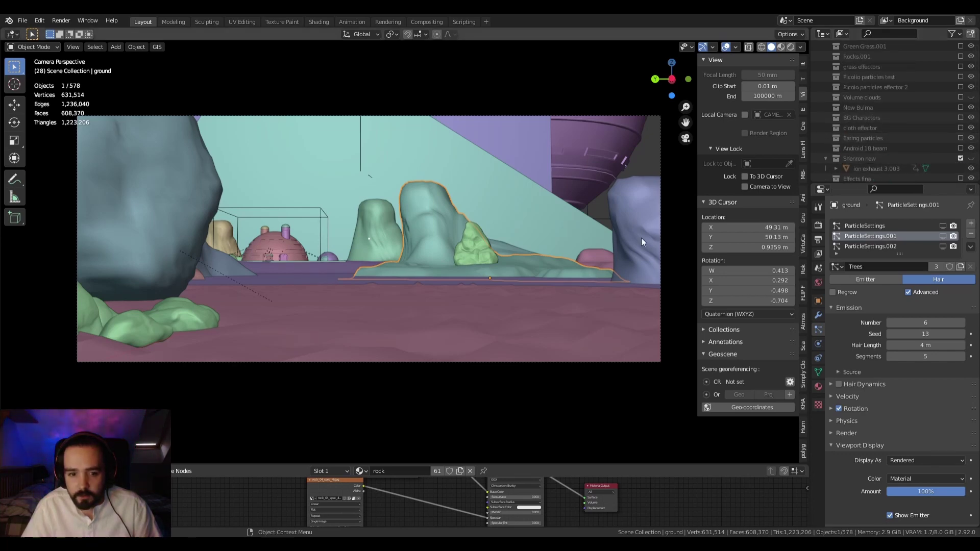
# Change the node editor area to a Timeline and play the animation up to frame 59
pyautogui.click(11, 471)
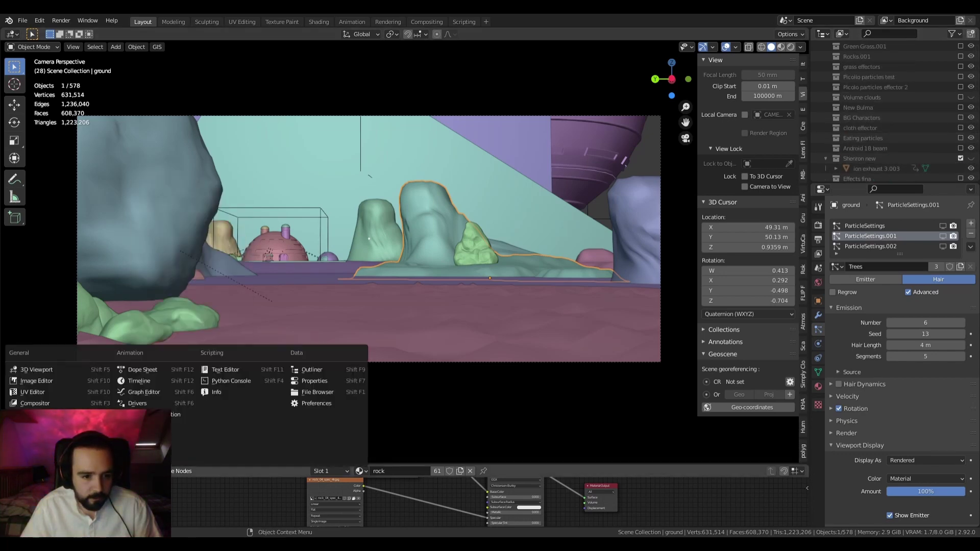
pyautogui.click(143, 381)
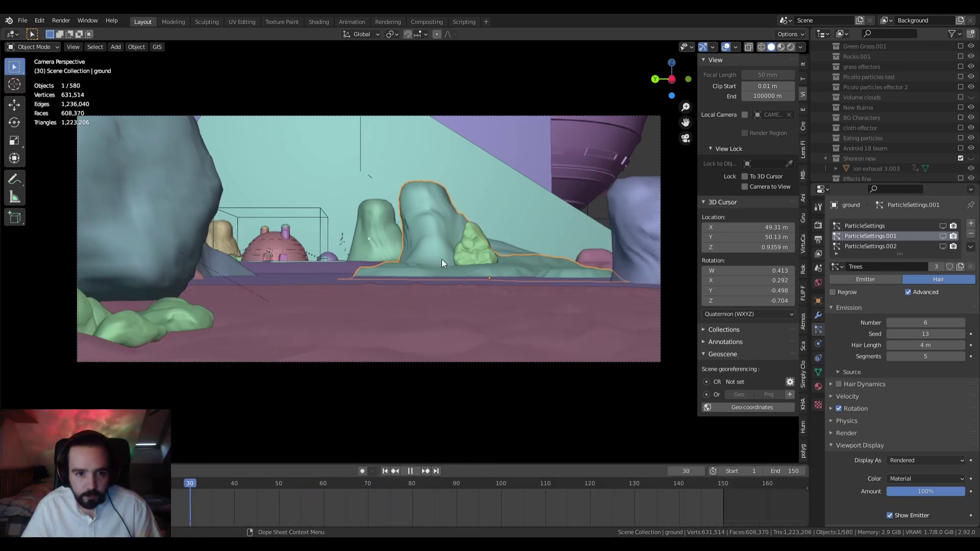
pyautogui.press('space')
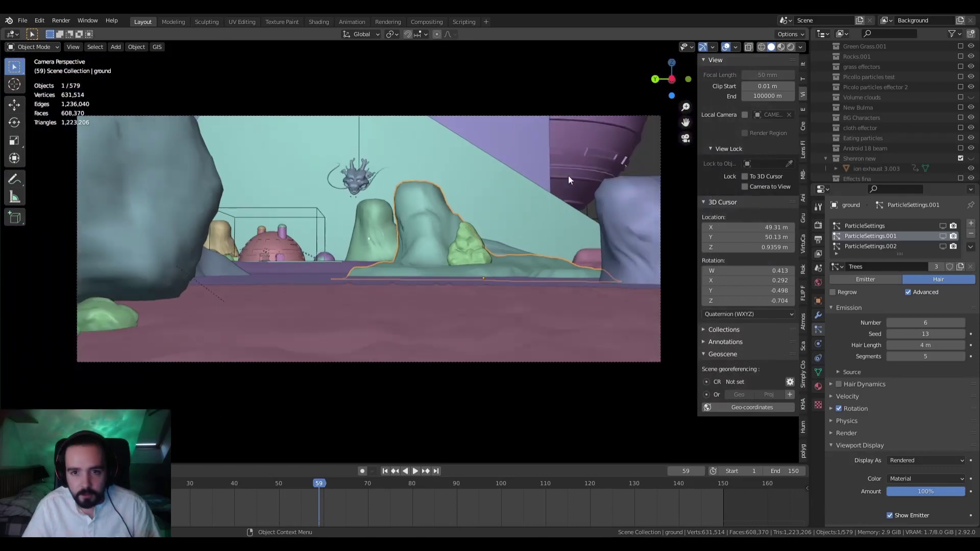
# Exclude the Collection, Landscapes, Planet Kai, Capsule corp, Rocks Land and Water collections from the view layer
pyautogui.scroll(4, 911, 95)
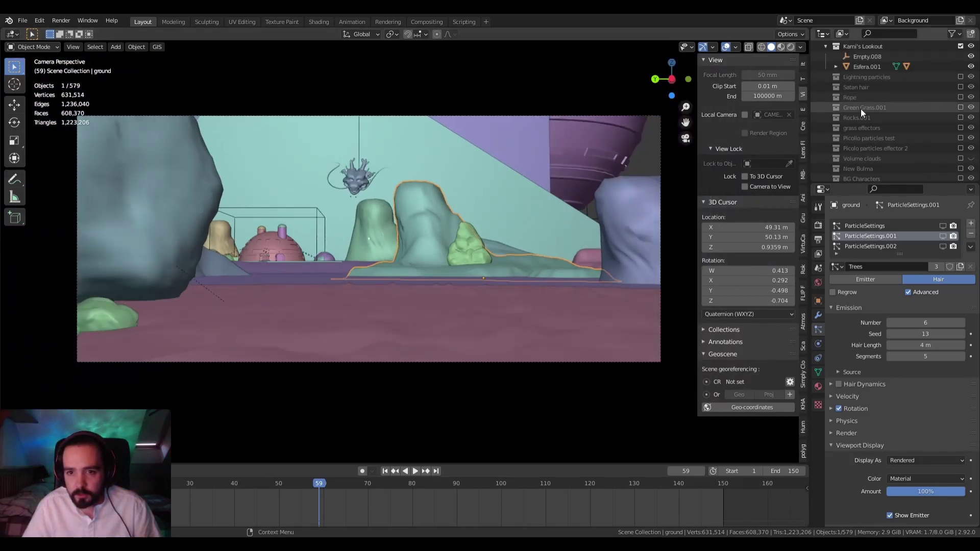
pyautogui.scroll(10, 861, 109)
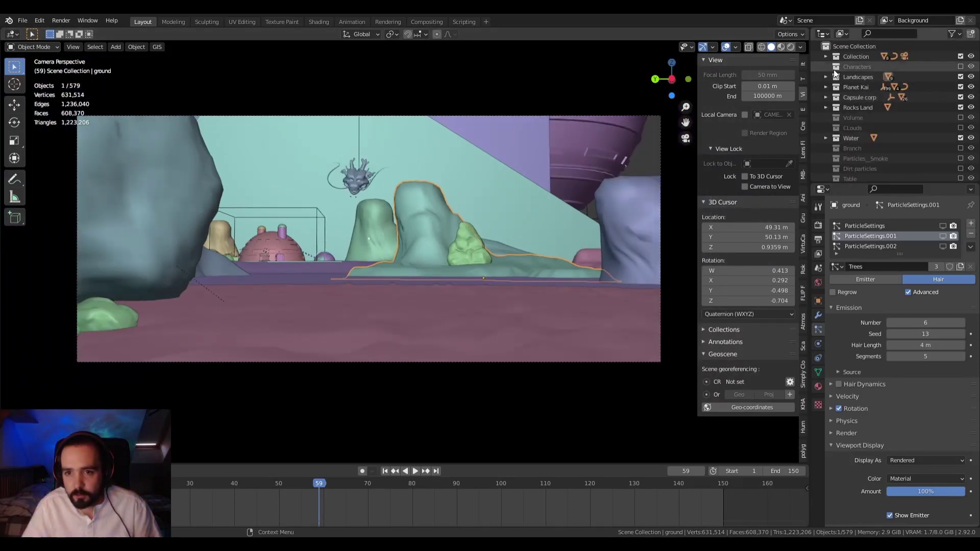
pyautogui.click(961, 56)
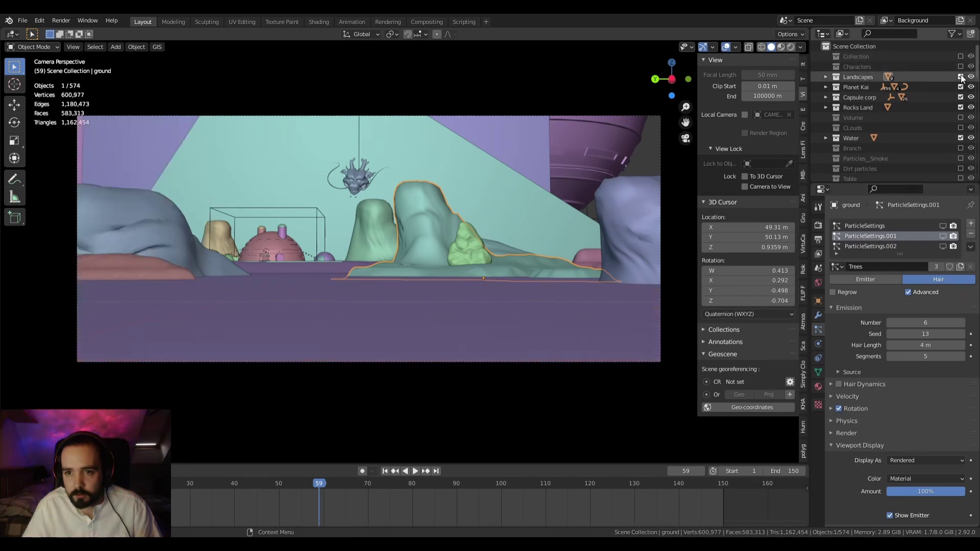
pyautogui.click(962, 77)
pyautogui.click(962, 87)
pyautogui.click(961, 97)
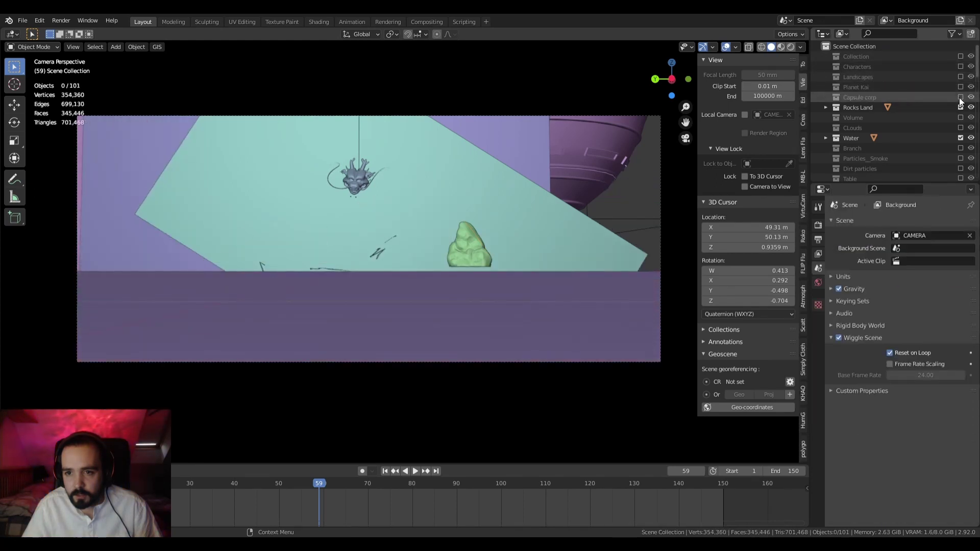
pyautogui.click(961, 107)
pyautogui.scroll(-4, 903, 133)
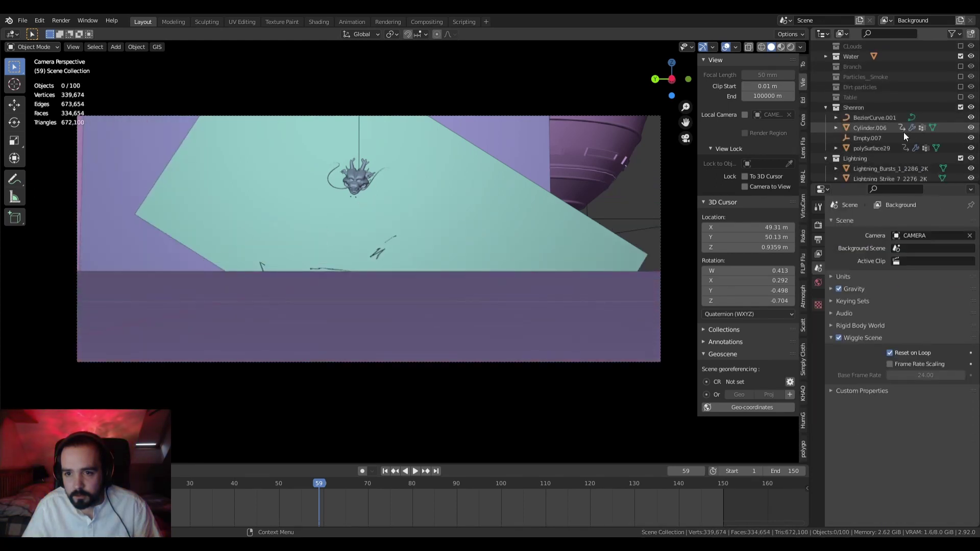
pyautogui.click(961, 56)
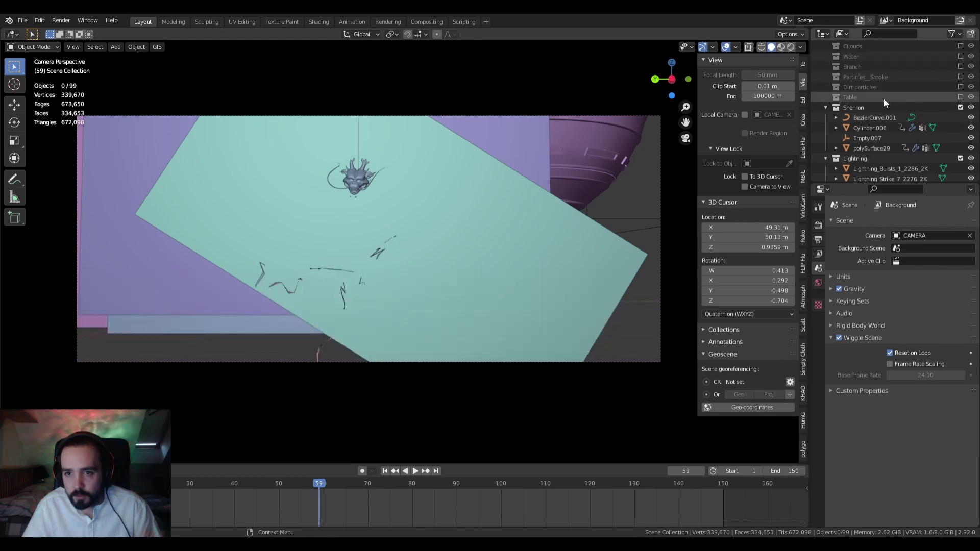
# Exclude the Kami's Lookout and Lightning collections, leaving the dragon setup isolated in the viewport
pyautogui.scroll(-8, 883, 102)
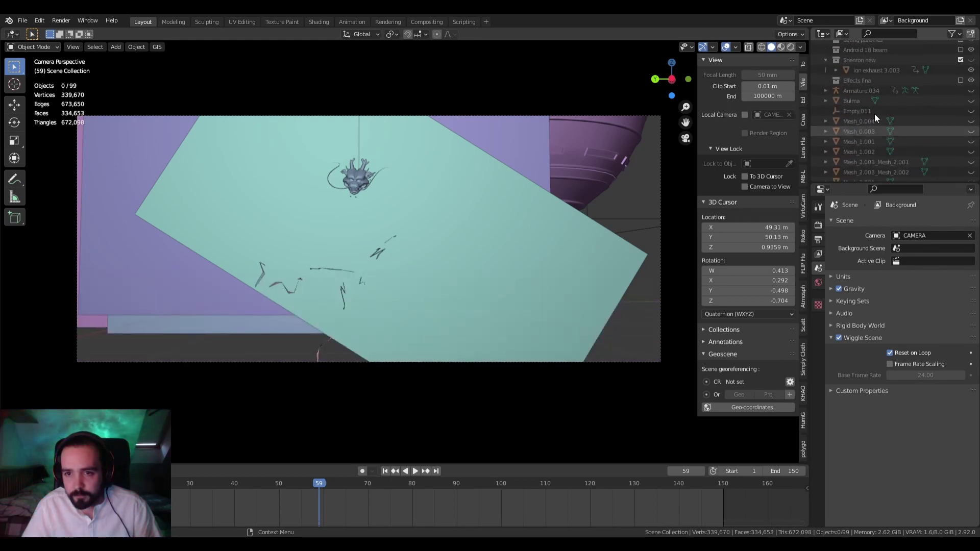
pyautogui.scroll(5, 874, 114)
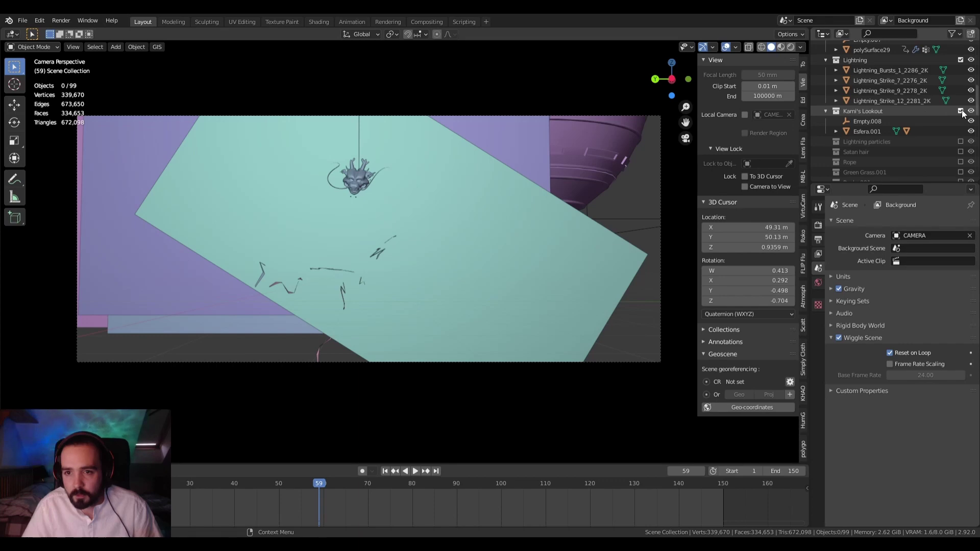
pyautogui.click(961, 111)
pyautogui.scroll(4, 858, 110)
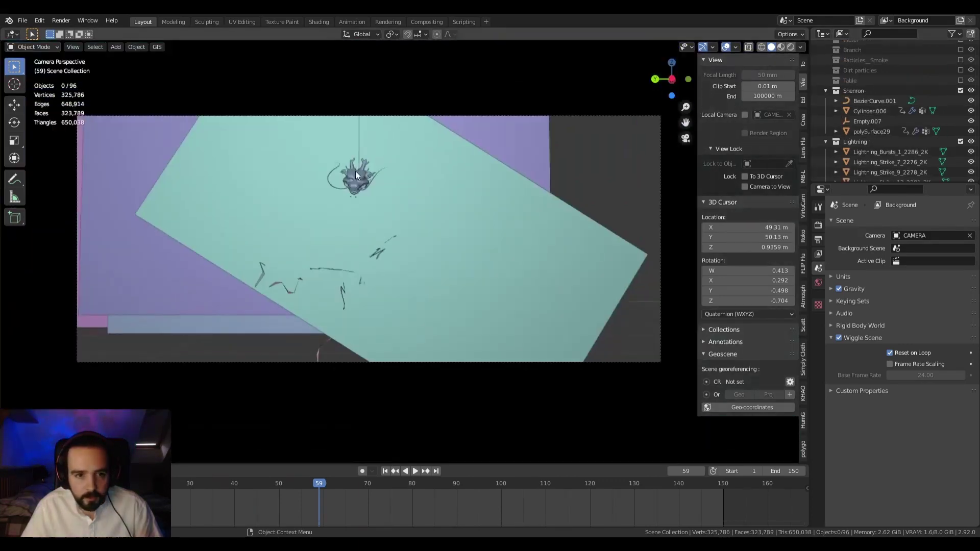
pyautogui.moveTo(356, 171); pyautogui.dragTo(407, 183, button='middle')
pyautogui.scroll(-6, 407, 183)
pyautogui.moveTo(336, 176); pyautogui.dragTo(457, 182, button='middle')
pyautogui.scroll(5, 456, 182)
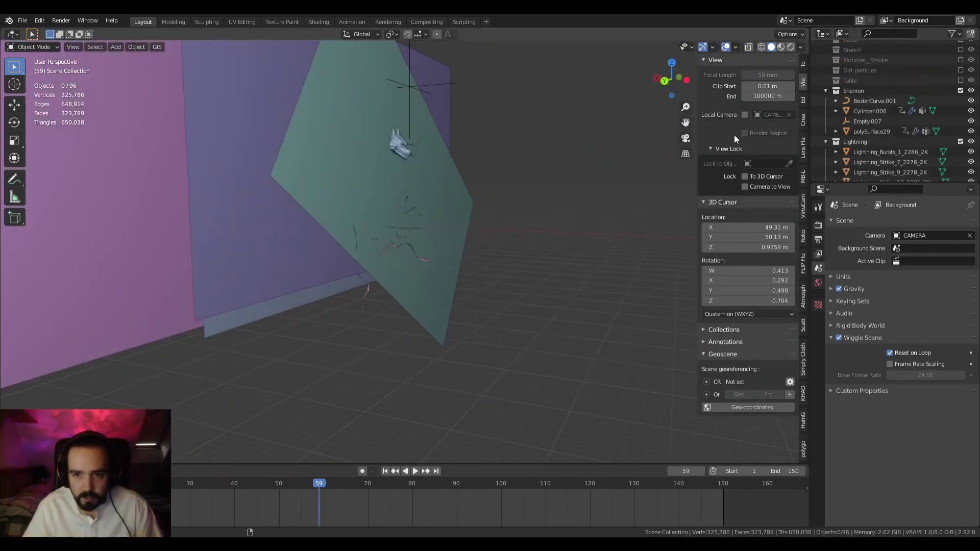
pyautogui.click(961, 141)
# Move the playhead back to frame 19 and select the dragon mesh polySurface29
pyautogui.moveTo(599, 148); pyautogui.dragTo(421, 232, button='middle')
pyautogui.scroll(4, 499, 180)
pyautogui.moveTo(320, 483); pyautogui.dragTo(141, 484)
pyautogui.moveTo(333, 376); pyautogui.dragTo(495, 343, button='middle')
pyautogui.click(244, 323)
pyautogui.scroll(4, 566, 433)
# Examine the stretched dragon mesh, the lumpy cylinder and the guide curve from several angles at frame 19
pyautogui.scroll(-4, 566, 433)
pyautogui.keyDown('shift'); pyautogui.moveTo(566, 433); pyautogui.dragTo(388, 359, button='middle'); pyautogui.keyUp('shift')
pyautogui.scroll(4, 388, 360)
pyautogui.moveTo(278, 339); pyautogui.dragTo(394, 296, button='middle')
pyautogui.scroll(3, 552, 335)
pyautogui.scroll(-9, 471, 335)
pyautogui.scroll(3, 516, 329)
pyautogui.scroll(-7, 394, 288)
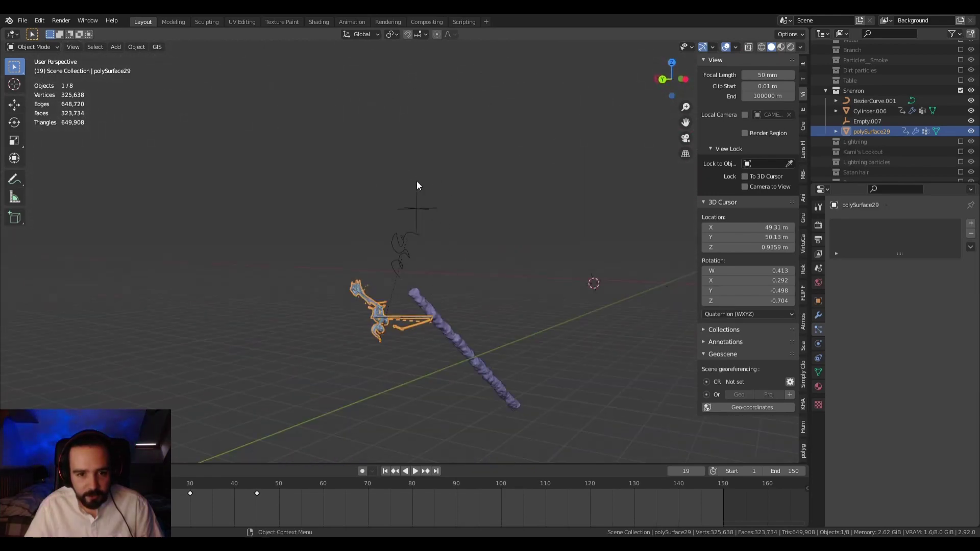
pyautogui.scroll(3, 360, 312)
pyautogui.moveTo(352, 324); pyautogui.dragTo(466, 310, button='middle')
pyautogui.scroll(-2, 409, 227)
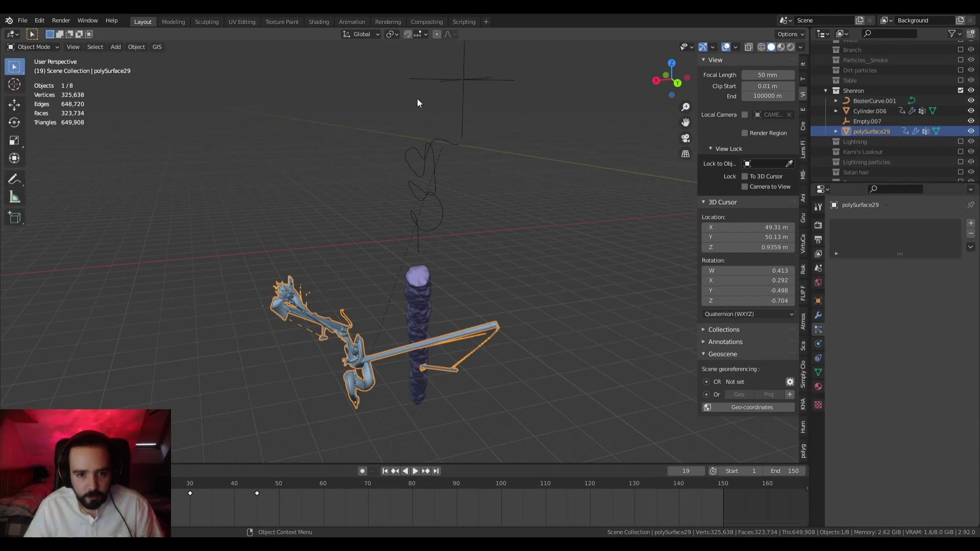
pyautogui.moveTo(418, 103); pyautogui.dragTo(398, 170, button='middle')
pyautogui.scroll(3, 445, 232)
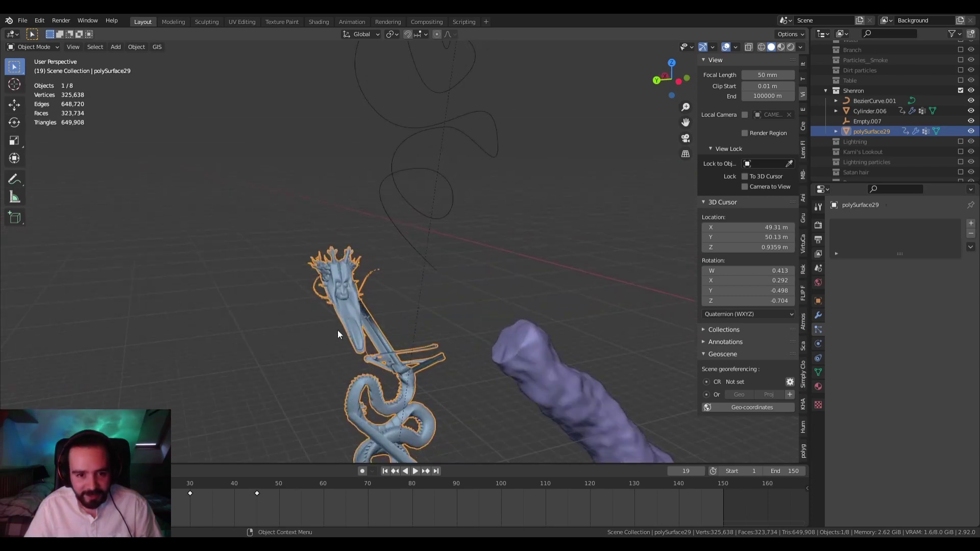
pyautogui.moveTo(338, 335); pyautogui.dragTo(492, 236, button='middle')
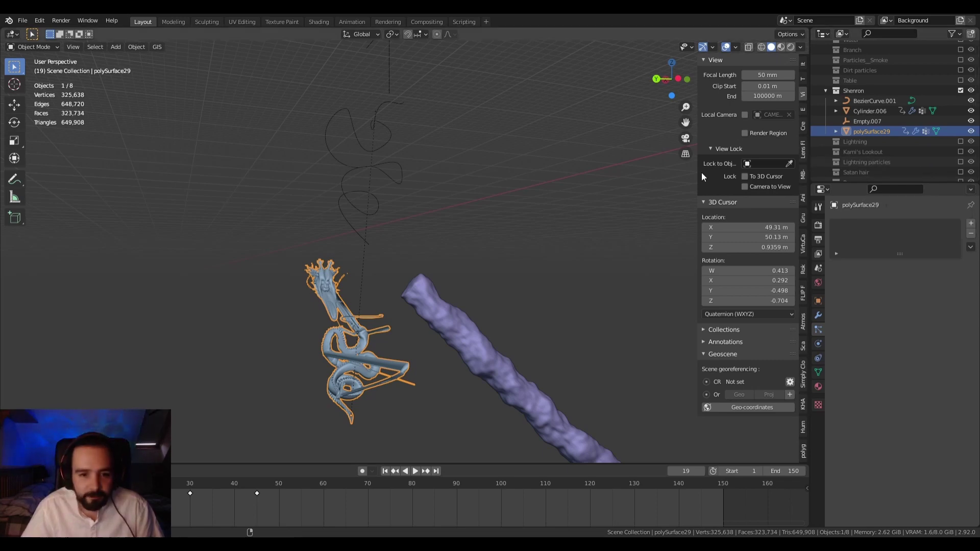
pyautogui.moveTo(485, 240); pyautogui.dragTo(481, 299, button='middle')
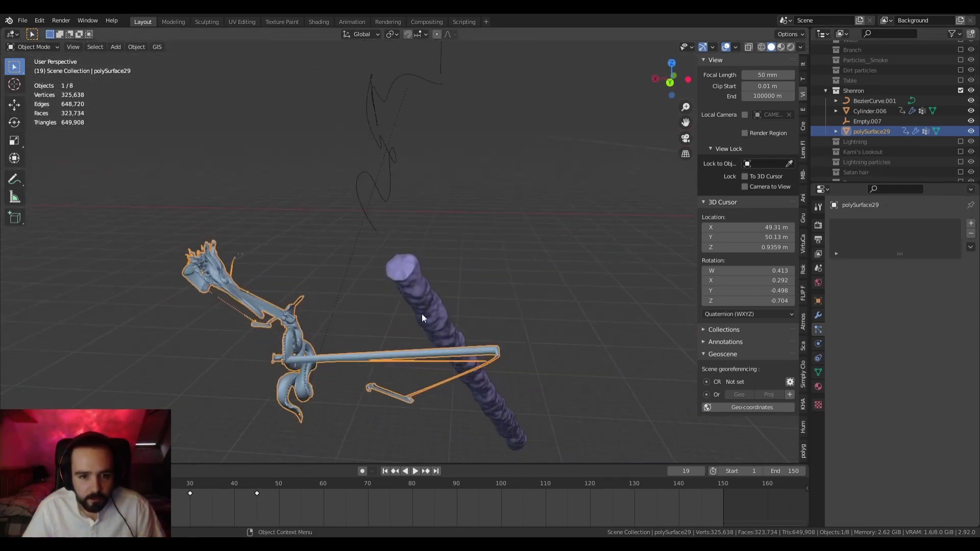
# Jump to frame 66, play the animation to frame 87 and inspect the coiled dragon from all around
pyautogui.click(348, 483)
pyautogui.press('space')
pyautogui.moveTo(376, 365); pyautogui.dragTo(433, 317, button='middle')
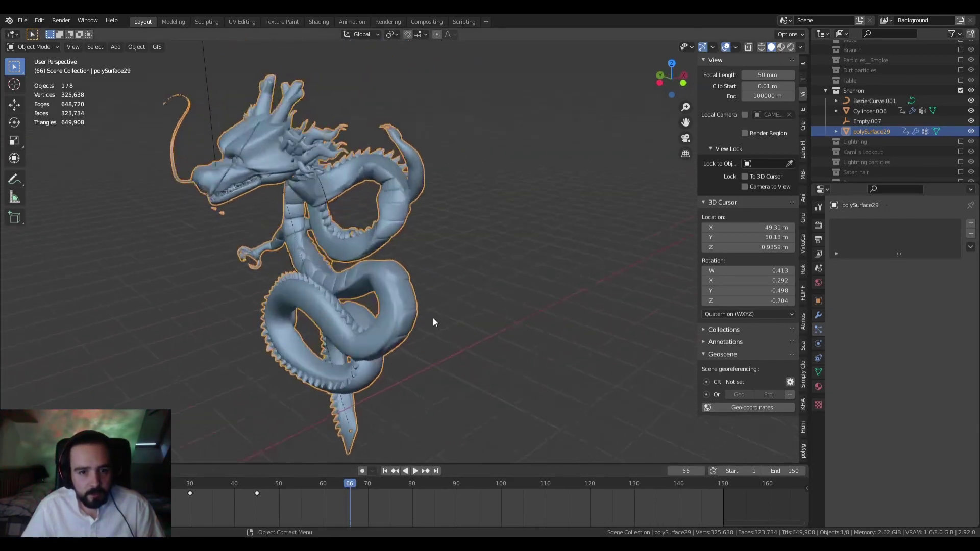
pyautogui.scroll(-3, 406, 408)
pyautogui.press('space')
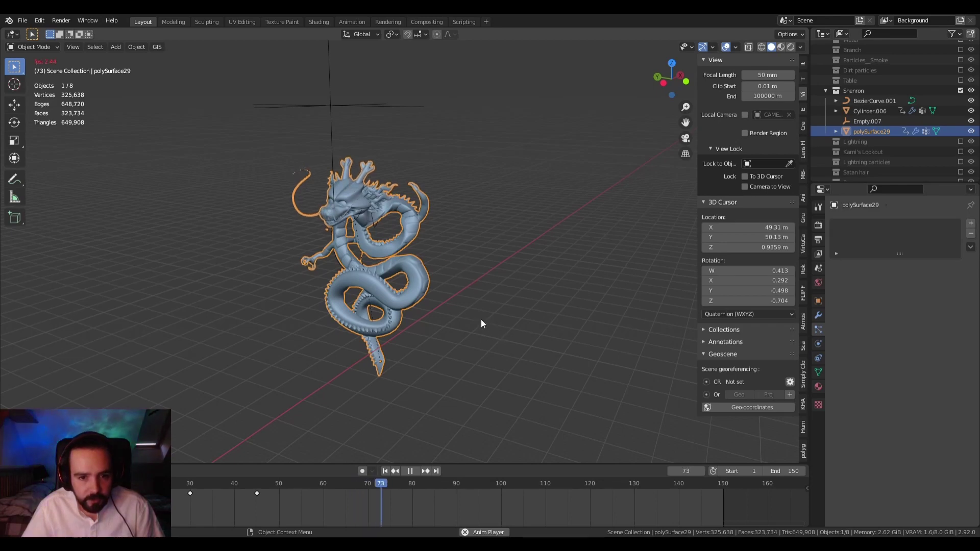
pyautogui.scroll(3, 450, 316)
pyautogui.moveTo(422, 316); pyautogui.dragTo(342, 132, button='middle')
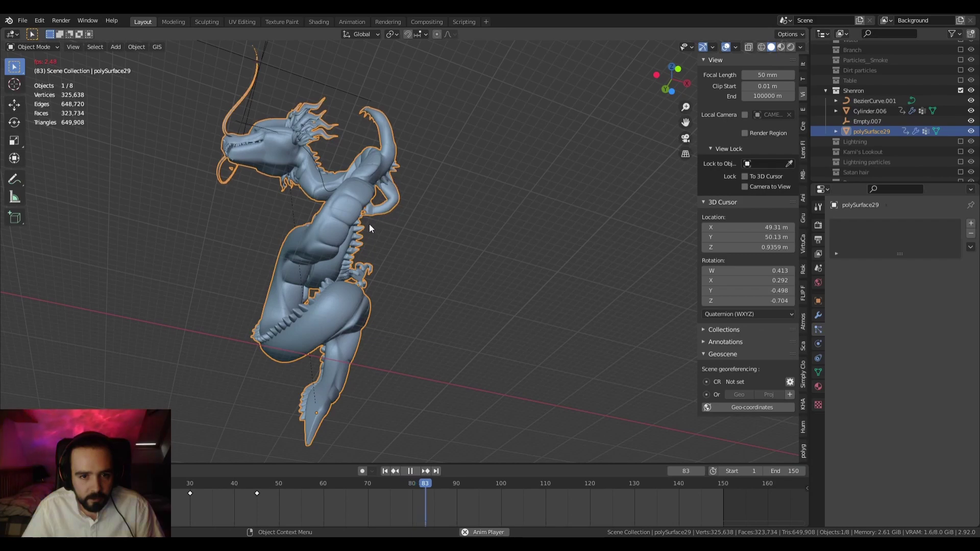
pyautogui.press('space')
pyautogui.moveTo(434, 457); pyautogui.dragTo(550, 47, button='middle')
pyautogui.scroll(3, 463, 376)
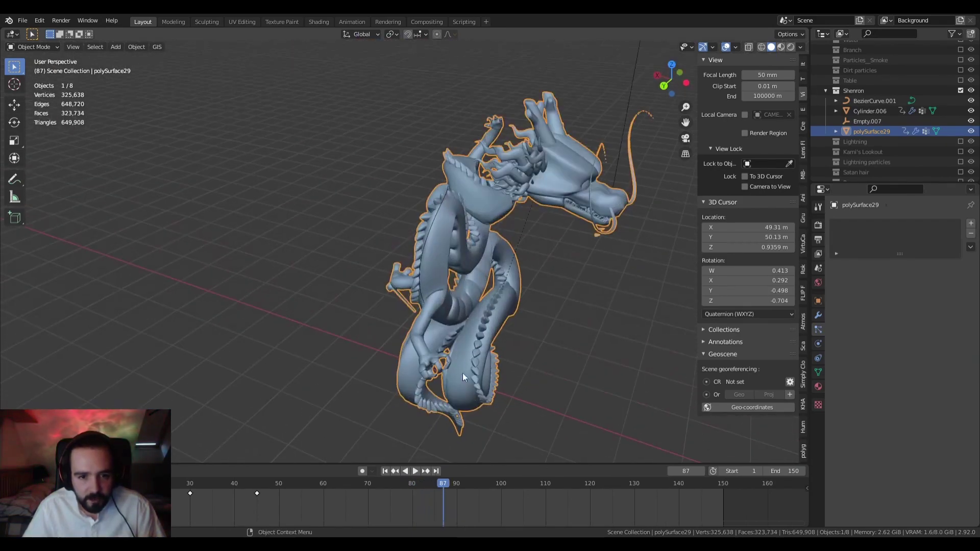
# Select the guide curve BezierCurve.001 and show it through the dragon with X-ray
pyautogui.click(435, 218)
pyautogui.moveTo(476, 324); pyautogui.dragTo(626, 314, button='middle')
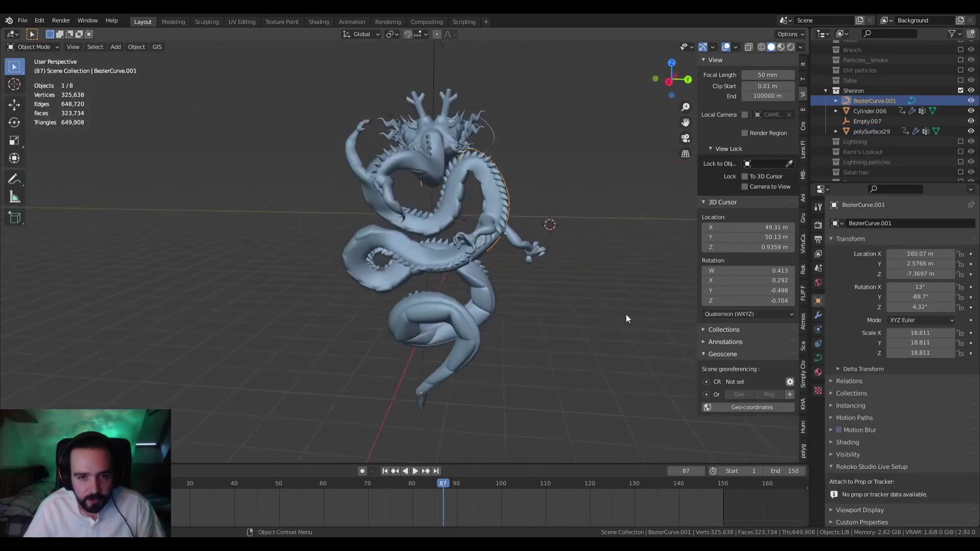
pyautogui.moveTo(634, 162); pyautogui.dragTo(520, 167, button='middle')
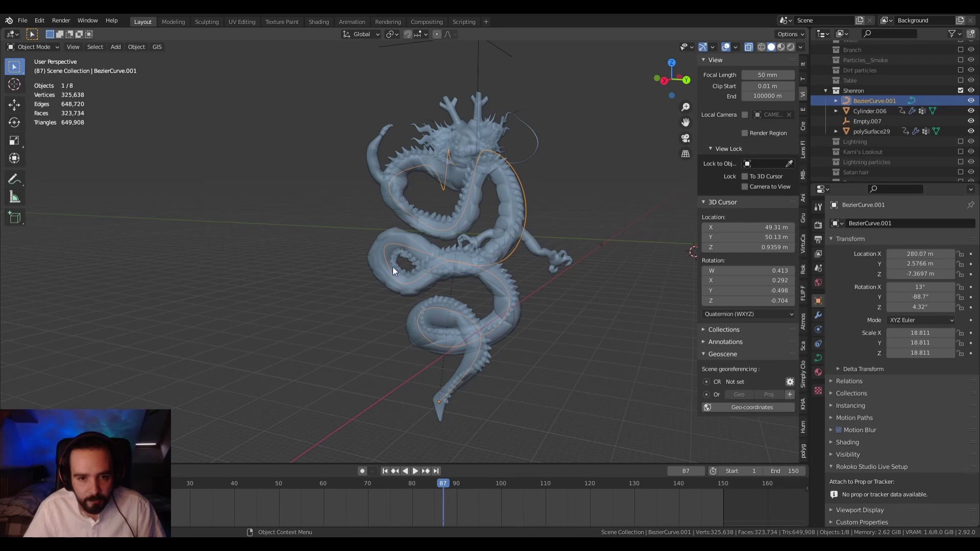
# Examine how the guide curve runs through the dragon's body from tail to head
pyautogui.scroll(-3, 543, 332)
pyautogui.moveTo(615, 336); pyautogui.dragTo(459, 297, button='middle')
pyautogui.scroll(4, 459, 250)
pyautogui.moveTo(458, 248); pyautogui.dragTo(480, 197, button='middle')
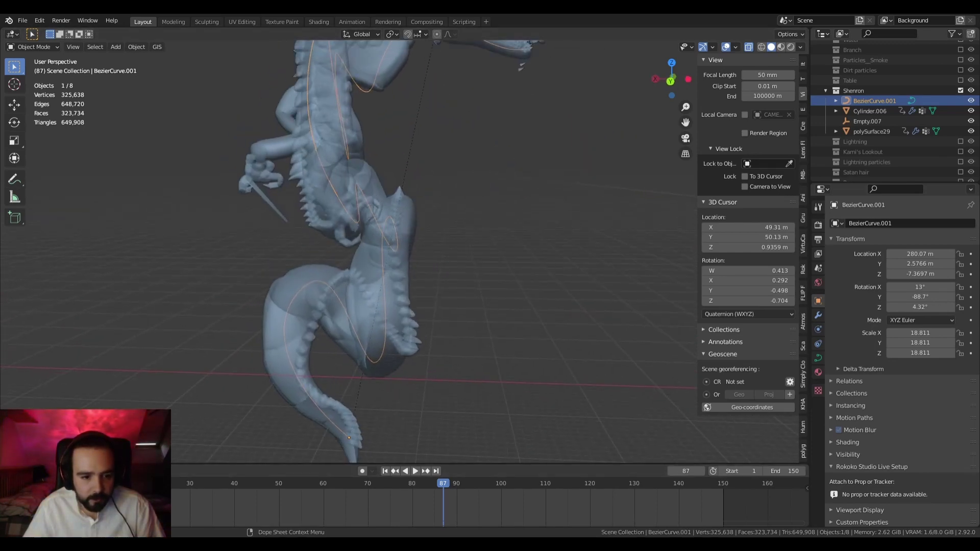
pyautogui.scroll(-4, 407, 416)
pyautogui.moveTo(407, 416); pyautogui.dragTo(337, 383, button='middle')
pyautogui.scroll(5, 398, 406)
pyautogui.scroll(-4, 390, 402)
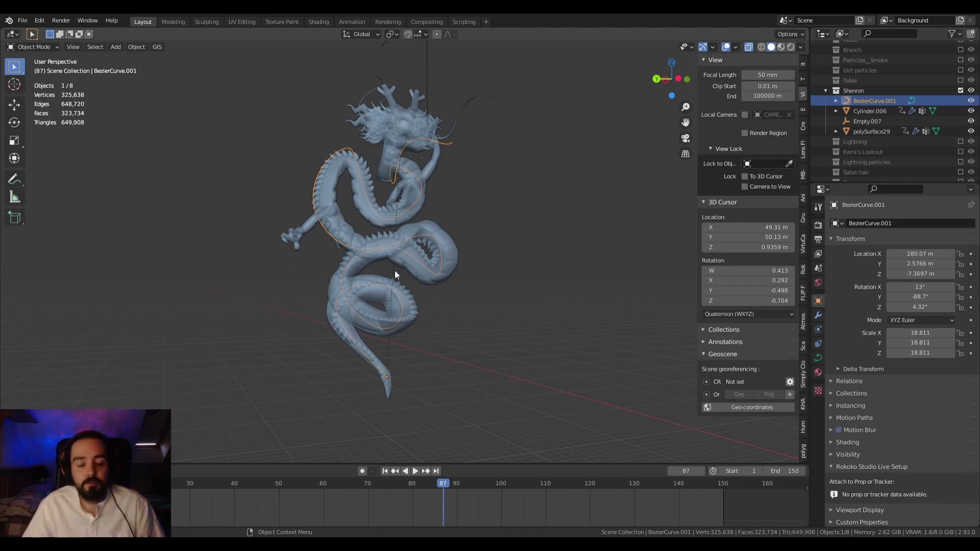
pyautogui.scroll(2, 389, 269)
pyautogui.scroll(-7, 385, 265)
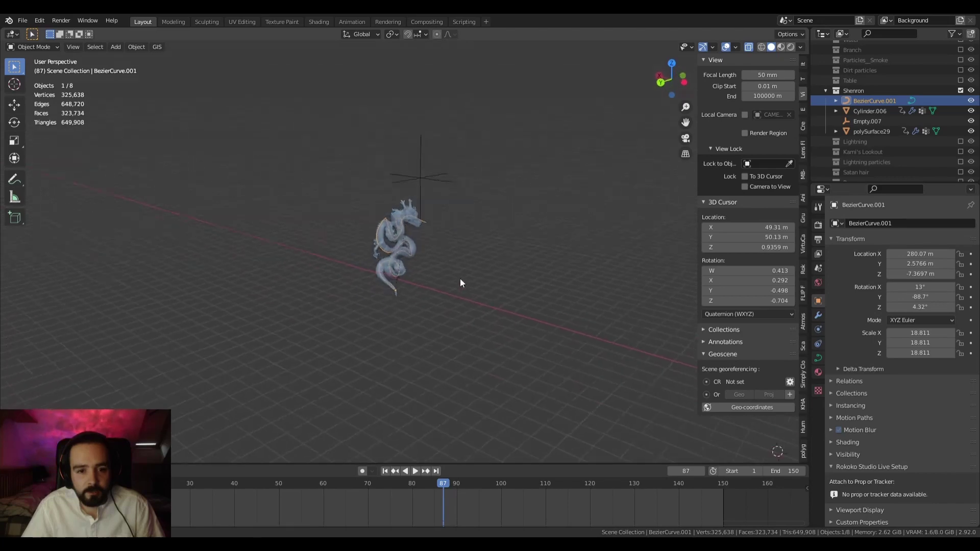
pyautogui.moveTo(404, 244)
pyautogui.mouseDown(button='middle')
pyautogui.moveTo(396, 262)
pyautogui.moveTo(518, 270)
pyautogui.moveTo(551, 245)
pyautogui.mouseUp(button='middle')
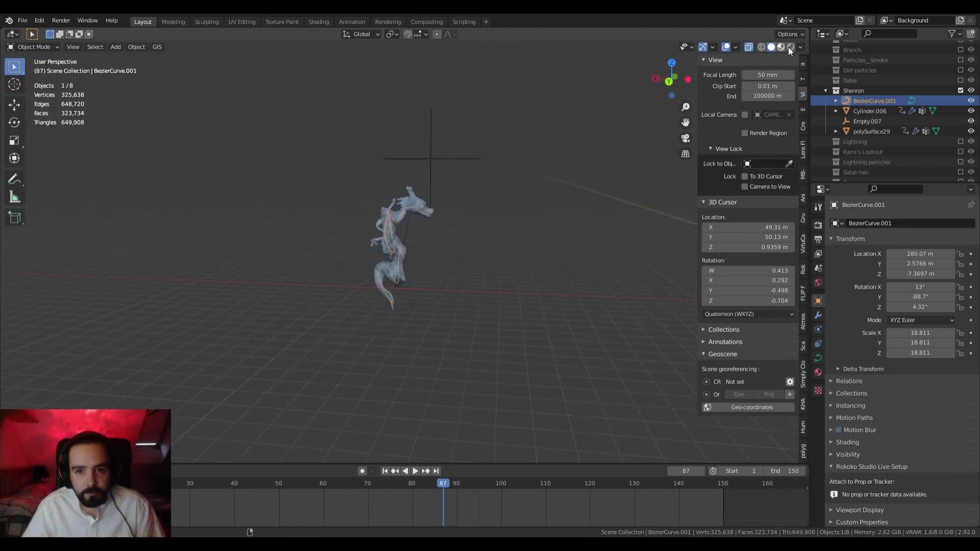
# Turn off X-ray so the dragon displays as a solid model
pyautogui.click(749, 47)
pyautogui.scroll(3, 571, 194)
pyautogui.moveTo(571, 194); pyautogui.dragTo(422, 234, button='middle')
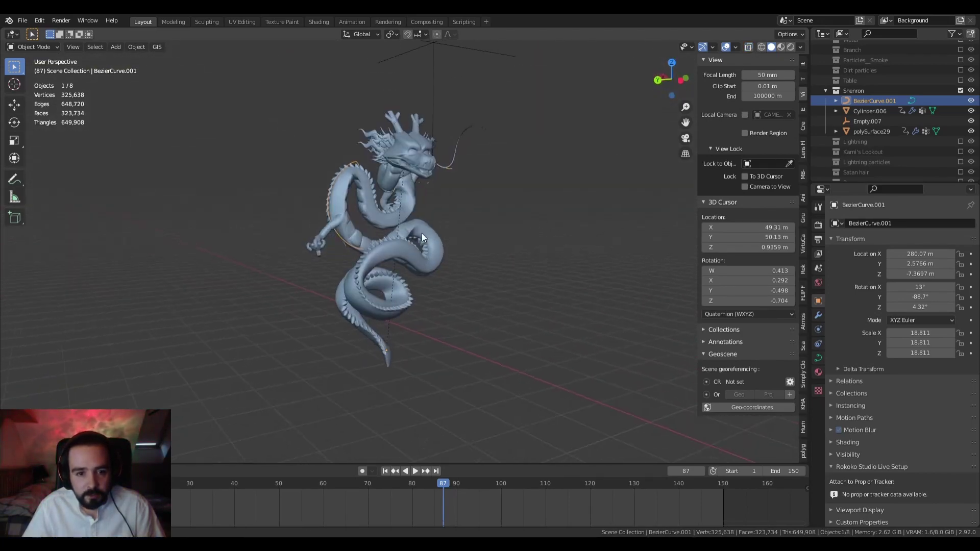
# Rewind the animation, stop playback at frame 21 and select the lumpy cylinder Cylinder.006
pyautogui.moveTo(440, 484); pyautogui.dragTo(138, 489)
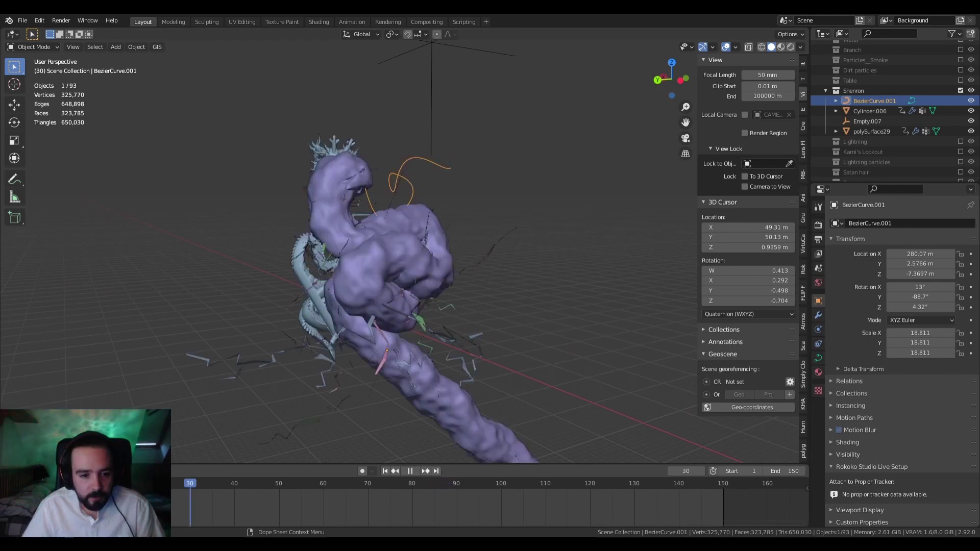
pyautogui.press('space')
pyautogui.press('Escape')
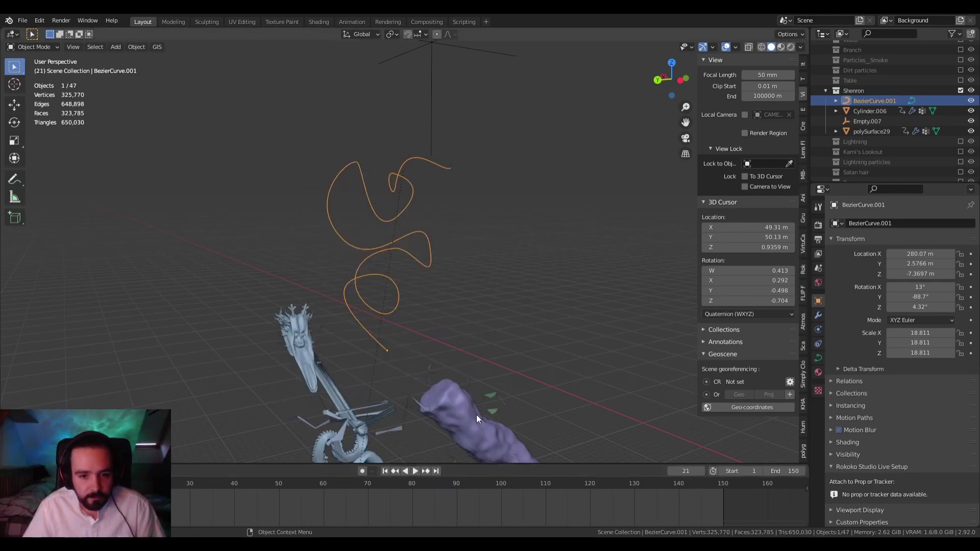
pyautogui.moveTo(476, 415); pyautogui.dragTo(409, 374, button='middle')
pyautogui.moveTo(199, 243); pyautogui.dragTo(448, 381, button='middle')
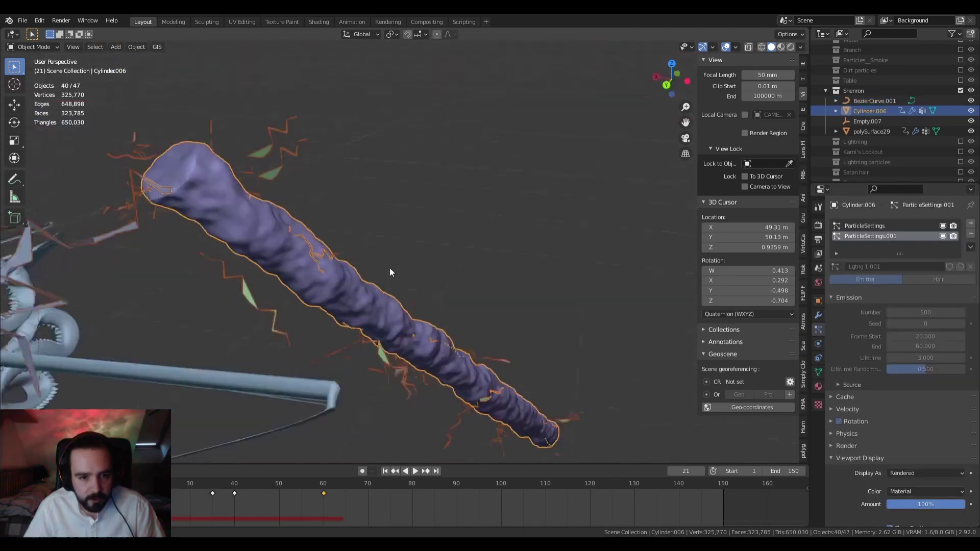
# Play the animation from frame 21 to frame 61 to watch the dragon and cylinder travel along the curve
pyautogui.moveTo(390, 267)
pyautogui.mouseDown(button='middle')
pyautogui.moveTo(387, 329)
pyautogui.moveTo(430, 372)
pyautogui.moveTo(438, 338)
pyautogui.moveTo(415, 309)
pyautogui.moveTo(457, 309)
pyautogui.moveTo(461, 323)
pyautogui.moveTo(446, 322)
pyautogui.moveTo(435, 345)
pyautogui.mouseUp(button='middle')
pyautogui.scroll(3, 387, 329)
pyautogui.scroll(3, 388, 263)
pyautogui.scroll(-5, 433, 345)
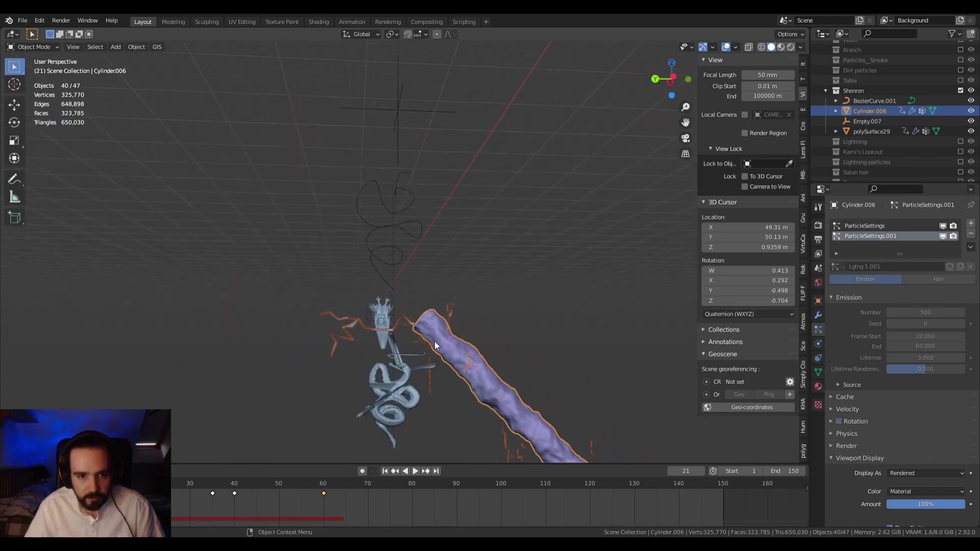
pyautogui.press('space')
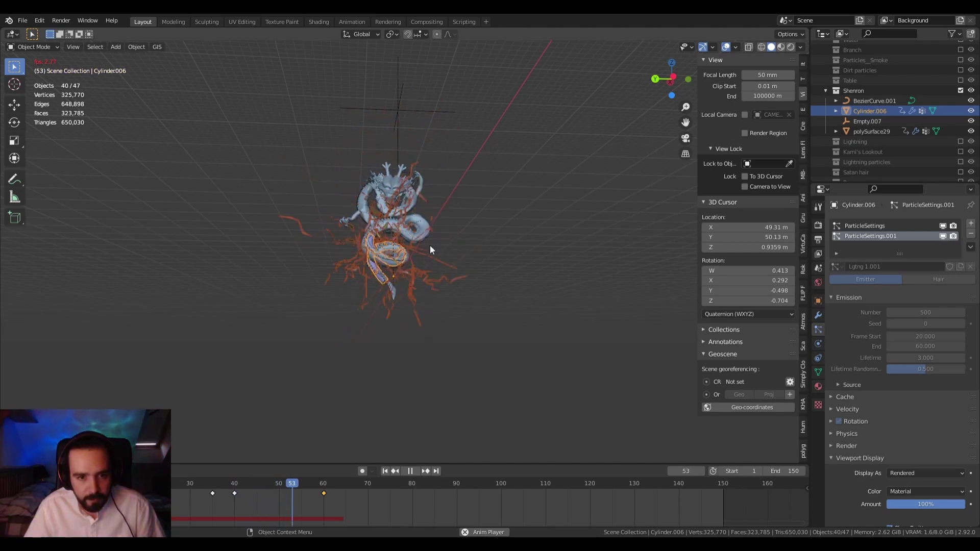
pyautogui.scroll(2, 412, 261)
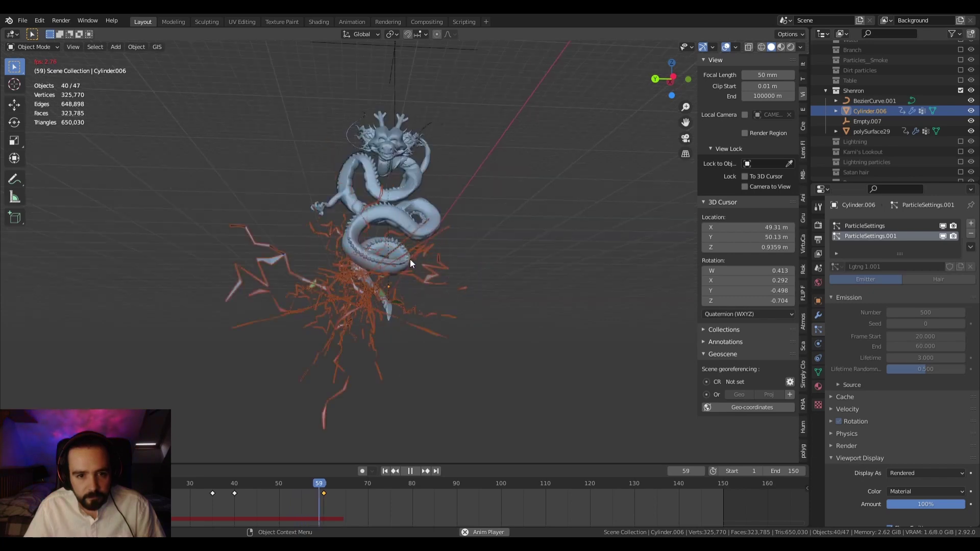
pyautogui.press('space')
# Switch to rendered shading, deselect everything and inspect the dragon with its lightning particles at frame 61
pyautogui.moveTo(483, 305)
pyautogui.mouseDown(button='middle')
pyautogui.moveTo(709, 350)
pyautogui.moveTo(565, 302)
pyautogui.mouseUp(button='middle')
pyautogui.click(791, 47)
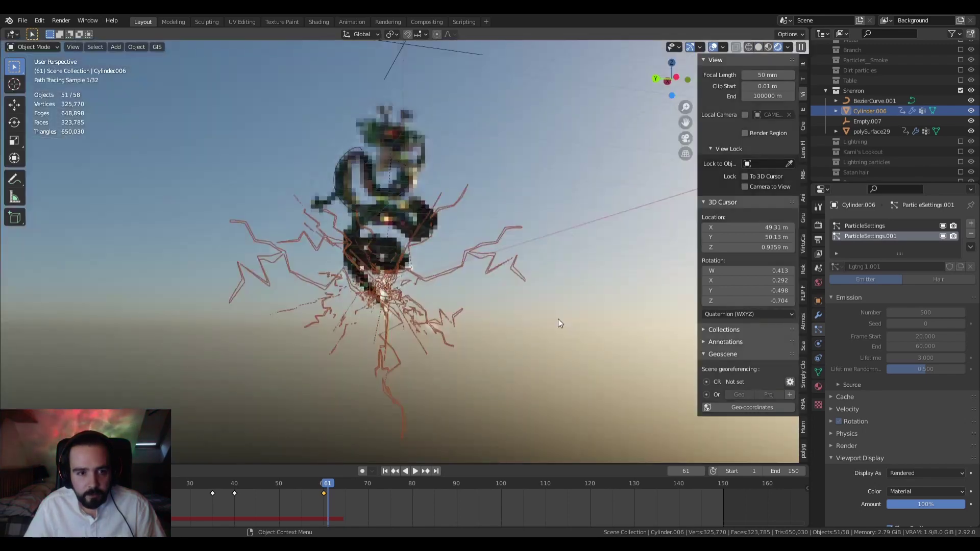
pyautogui.moveTo(559, 319)
pyautogui.mouseDown(button='middle')
pyautogui.moveTo(498, 300)
pyautogui.moveTo(552, 329)
pyautogui.moveTo(462, 350)
pyautogui.moveTo(538, 321)
pyautogui.moveTo(495, 342)
pyautogui.mouseUp(button='middle')
pyautogui.click(537, 322)
pyautogui.scroll(5, 496, 342)
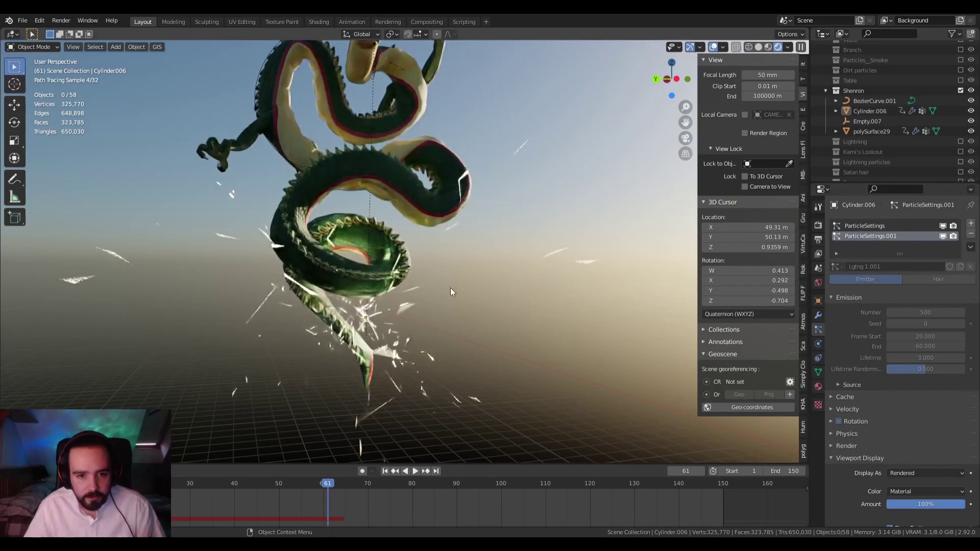
pyautogui.moveTo(450, 287)
pyautogui.mouseDown(button='middle')
pyautogui.moveTo(466, 341)
pyautogui.moveTo(520, 338)
pyautogui.moveTo(449, 341)
pyautogui.mouseUp(button='middle')
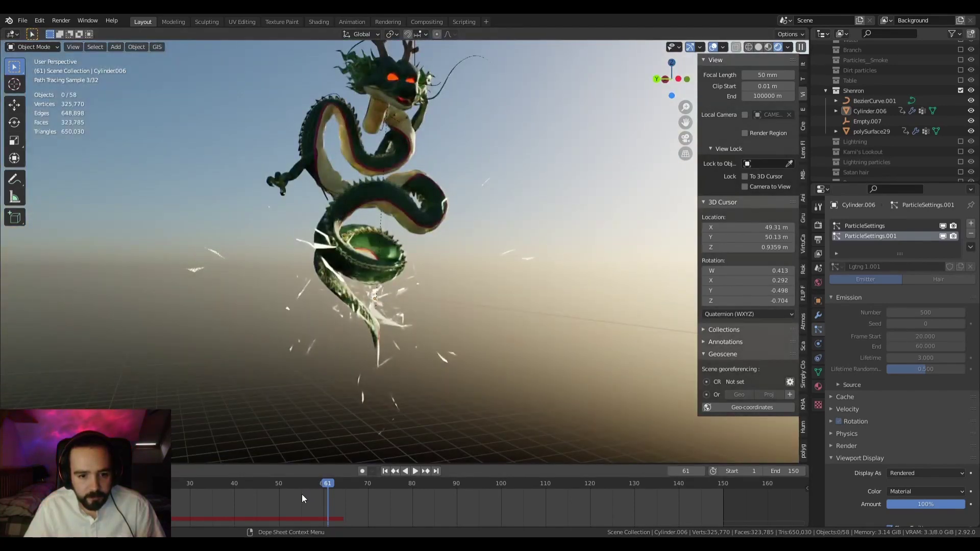
# Move the animation to frame 46 and examine the glowing cylinder wrapped around the dragon from several sides
pyautogui.click(263, 480)
pyautogui.press('space')
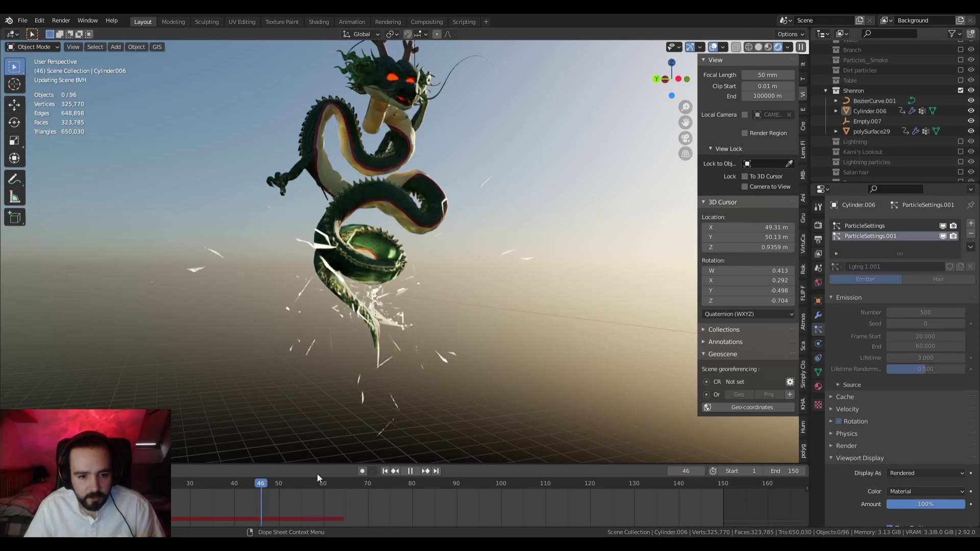
pyautogui.press('space')
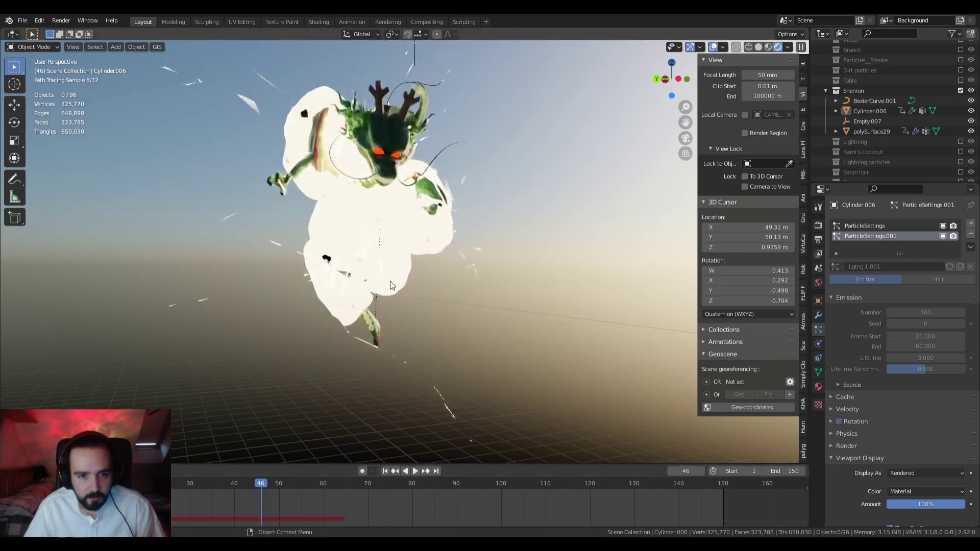
pyautogui.moveTo(322, 282)
pyautogui.mouseDown(button='middle')
pyautogui.moveTo(445, 243)
pyautogui.moveTo(388, 248)
pyautogui.moveTo(498, 255)
pyautogui.moveTo(402, 244)
pyautogui.moveTo(396, 146)
pyautogui.moveTo(465, 130)
pyautogui.mouseUp(button='middle')
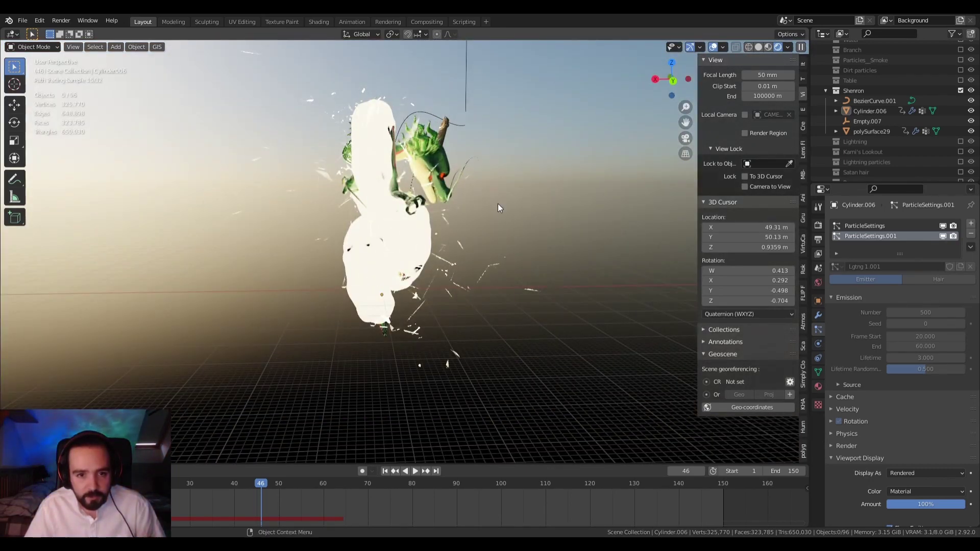
pyautogui.moveTo(446, 244); pyautogui.dragTo(390, 201, button='middle')
pyautogui.moveTo(507, 210); pyautogui.dragTo(559, 212, button='middle')
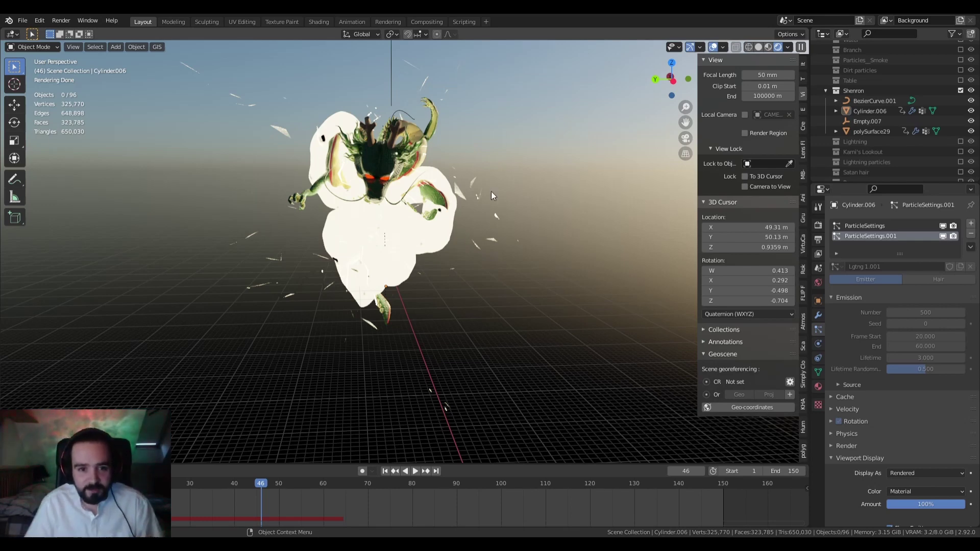
pyautogui.scroll(5, 460, 197)
pyautogui.scroll(-3, 553, 195)
pyautogui.moveTo(553, 195)
pyautogui.keyDown('shift'); pyautogui.mouseDown(button='middle')
pyautogui.moveTo(556, 244)
pyautogui.moveTo(514, 228)
pyautogui.mouseUp(button='middle'); pyautogui.keyUp('shift')
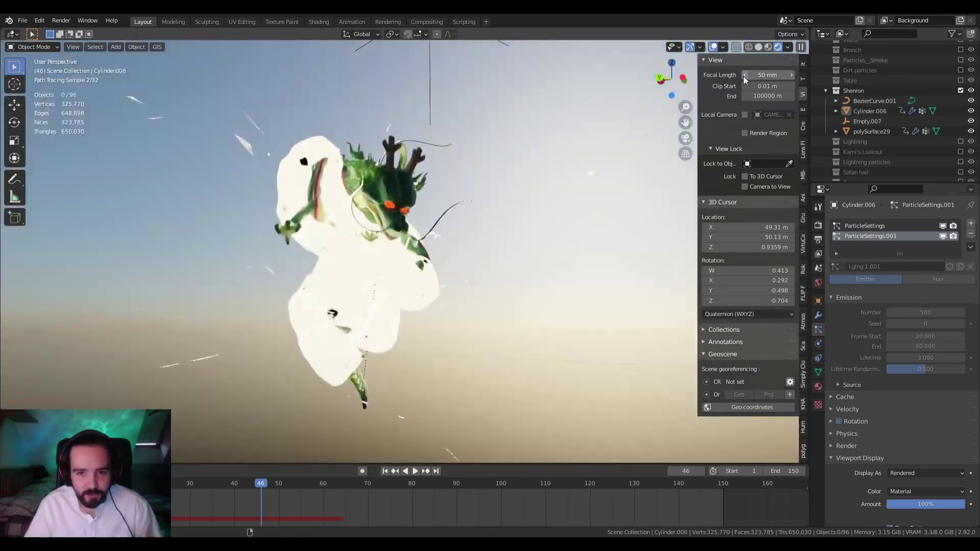
# Return to solid shading and move the animation to frame 80
pyautogui.click(760, 47)
pyautogui.scroll(-3, 419, 280)
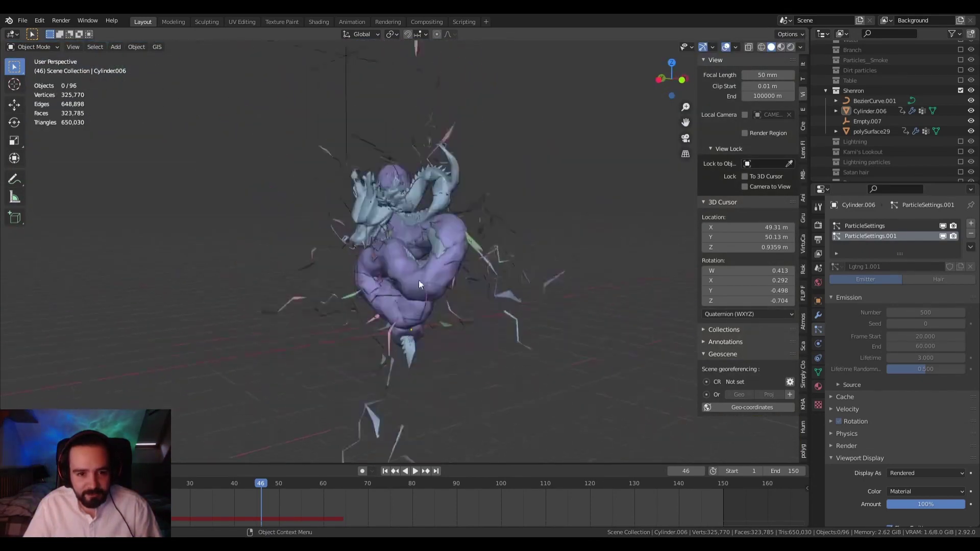
pyautogui.moveTo(419, 281)
pyautogui.mouseDown(button='middle')
pyautogui.moveTo(534, 299)
pyautogui.moveTo(486, 238)
pyautogui.mouseUp(button='middle')
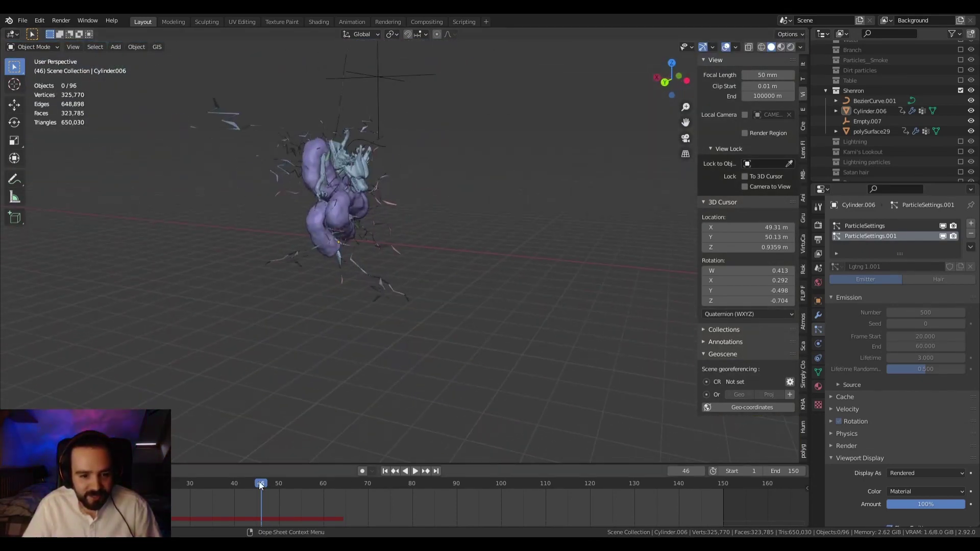
pyautogui.moveTo(253, 482); pyautogui.dragTo(411, 487)
pyautogui.scroll(1, 412, 487)
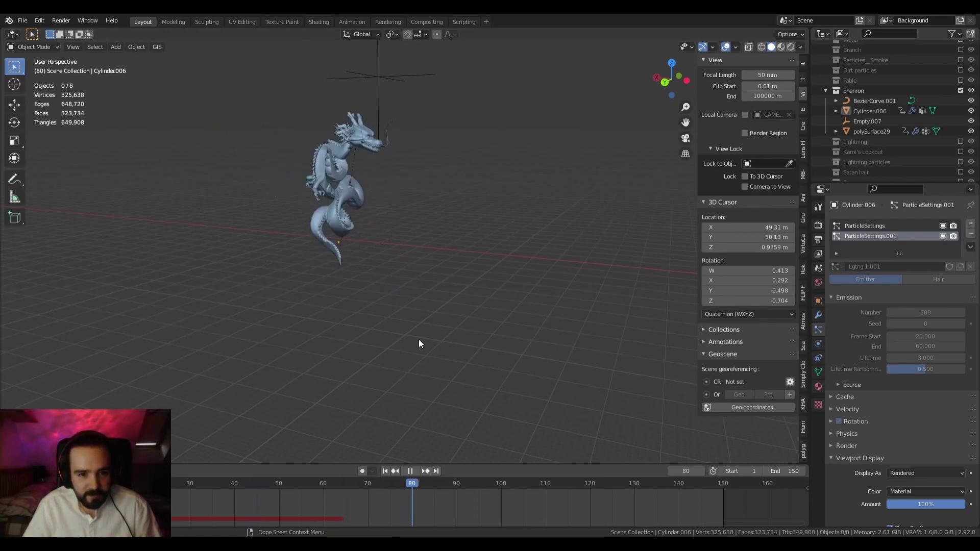
pyautogui.moveTo(419, 339); pyautogui.dragTo(584, 344, button='middle')
# Check the dragon's framing through the scene camera and reveal all hidden objects
pyautogui.press('KP_0')
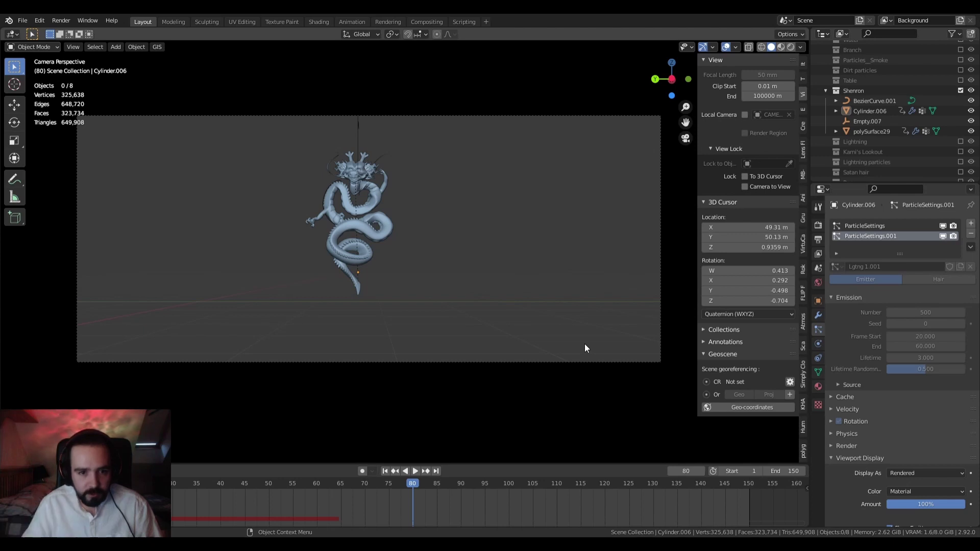
pyautogui.scroll(-2, 422, 325)
pyautogui.scroll(2, 438, 316)
pyautogui.moveTo(438, 317); pyautogui.dragTo(493, 339, button='middle')
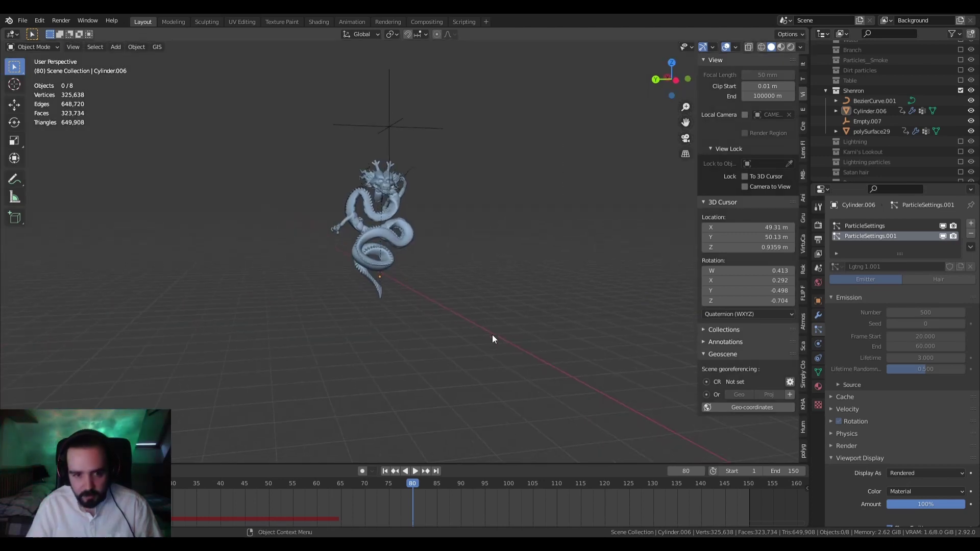
pyautogui.scroll(-3, 477, 283)
pyautogui.moveTo(477, 283); pyautogui.dragTo(486, 287, button='middle')
pyautogui.hotkey('alt', 'h')
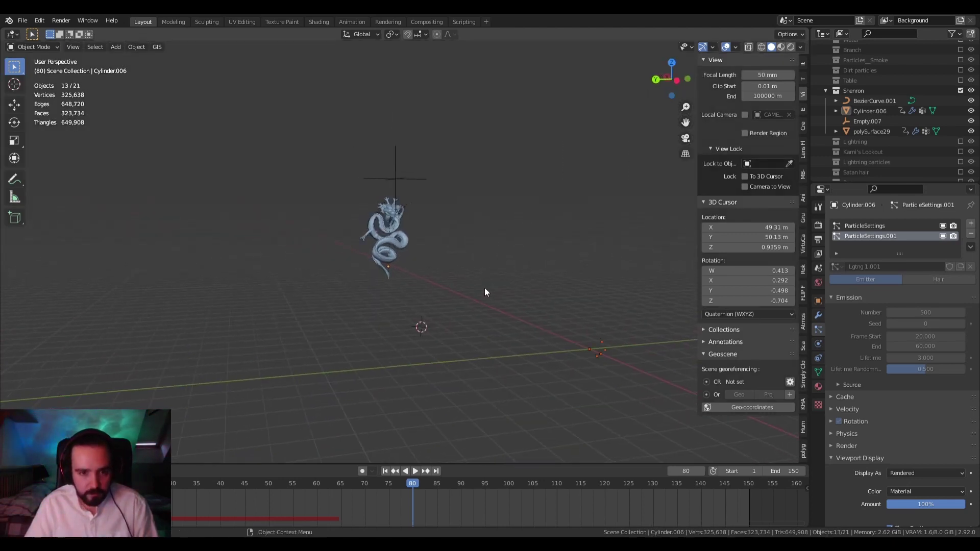
pyautogui.moveTo(579, 243); pyautogui.dragTo(490, 260, button='middle')
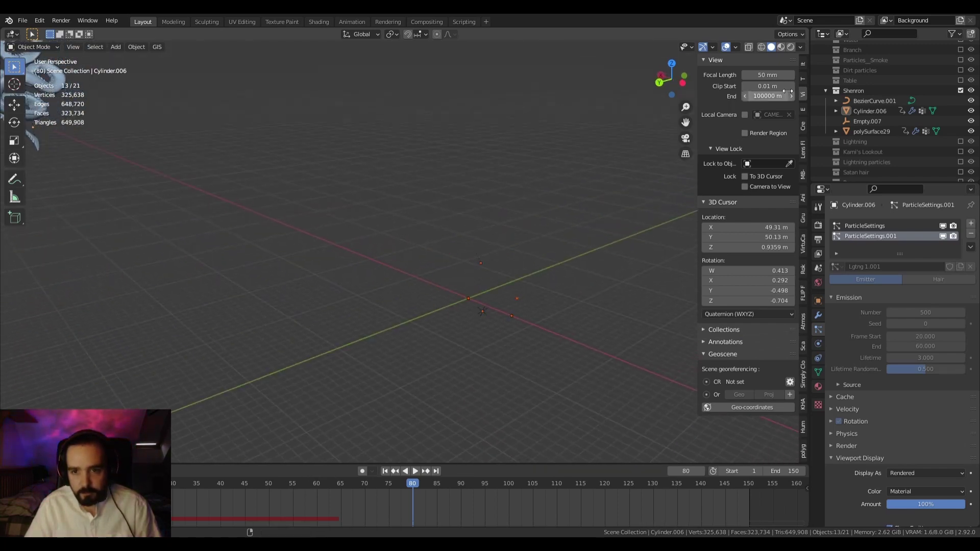
# Enable the Collection, Water and Landscapes collections to bring the surrounding scenery back around the dragon
pyautogui.scroll(5, 885, 112)
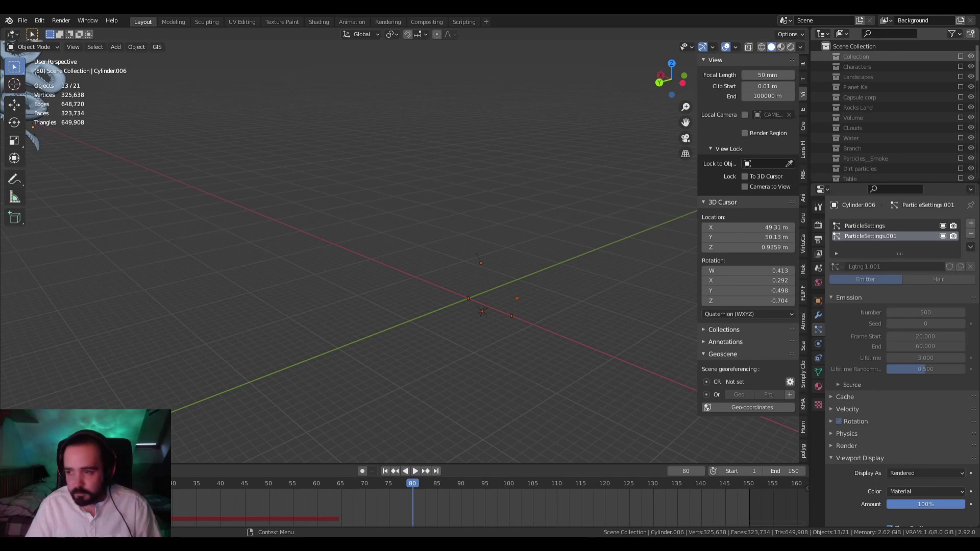
pyautogui.click(961, 57)
pyautogui.scroll(8, 541, 317)
pyautogui.scroll(-4, 513, 313)
pyautogui.moveTo(540, 318); pyautogui.dragTo(706, 237, button='middle')
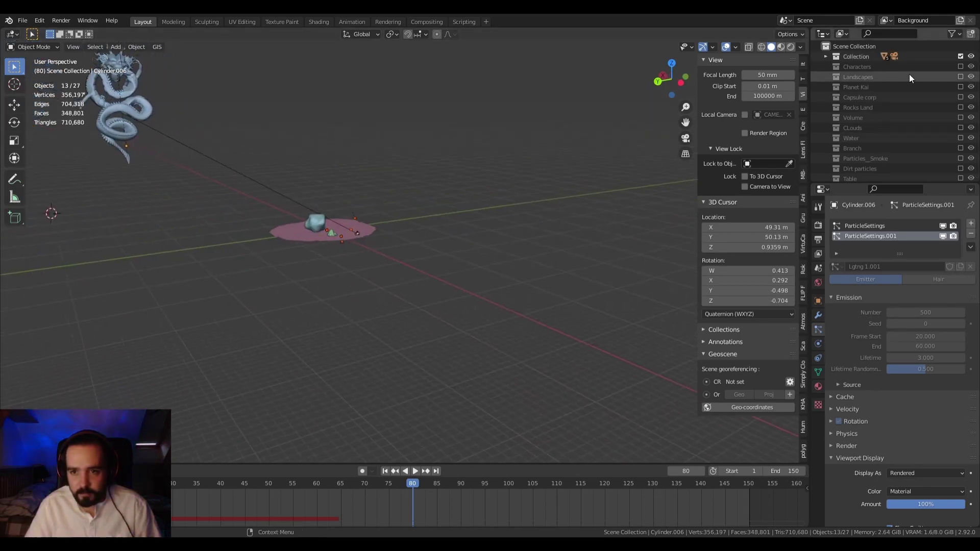
pyautogui.click(960, 137)
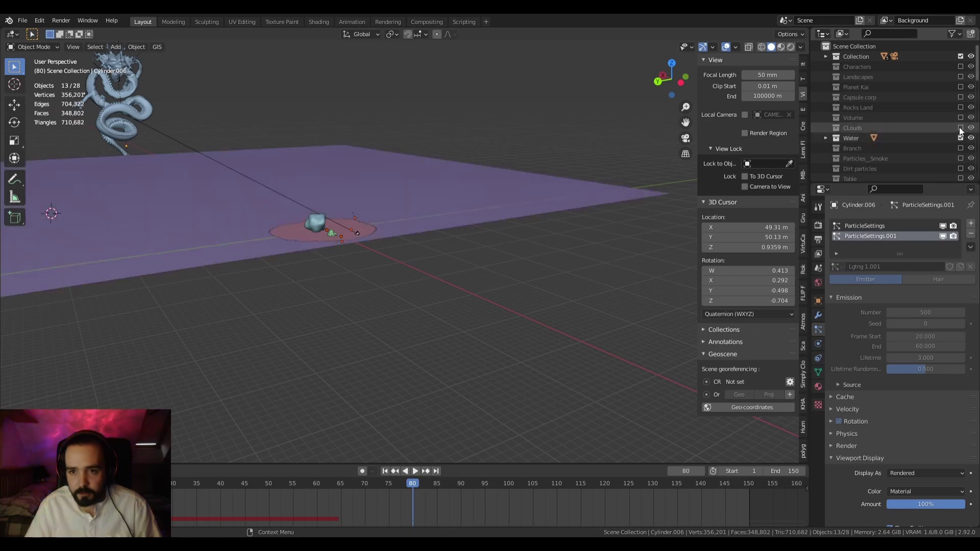
pyautogui.click(960, 77)
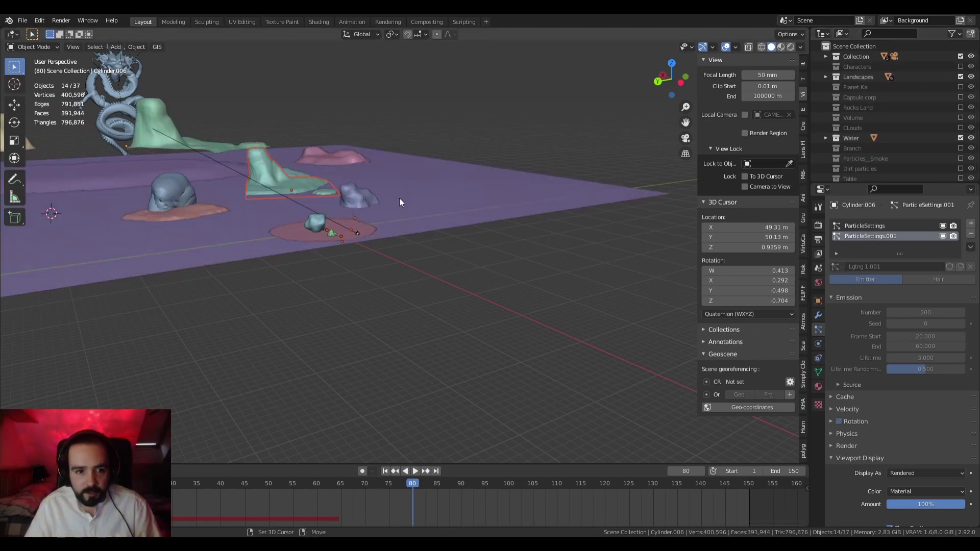
pyautogui.moveTo(399, 199); pyautogui.dragTo(644, 150, button='middle')
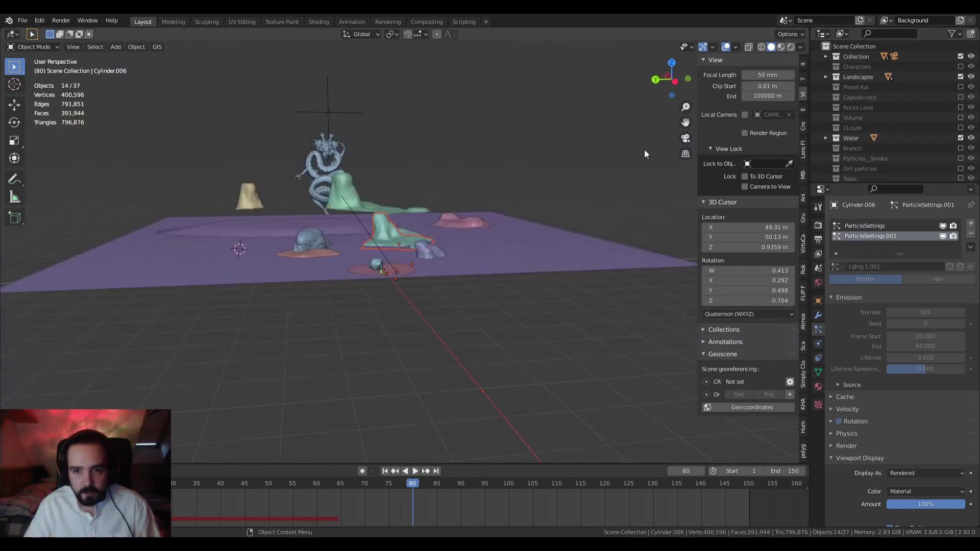
# Look through the scene camera, preview the animation from its start and move it to around frame 38
pyautogui.press('KP_0')
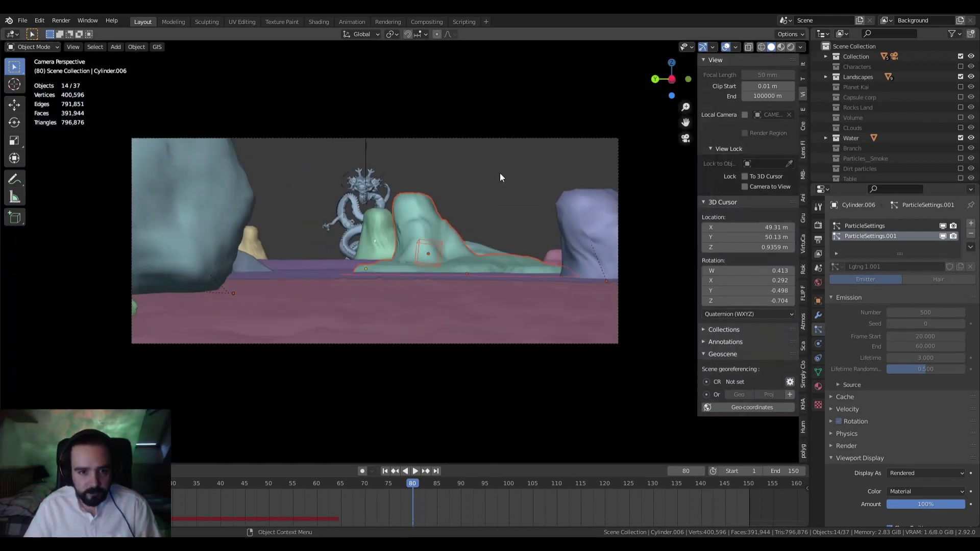
pyautogui.scroll(4, 440, 127)
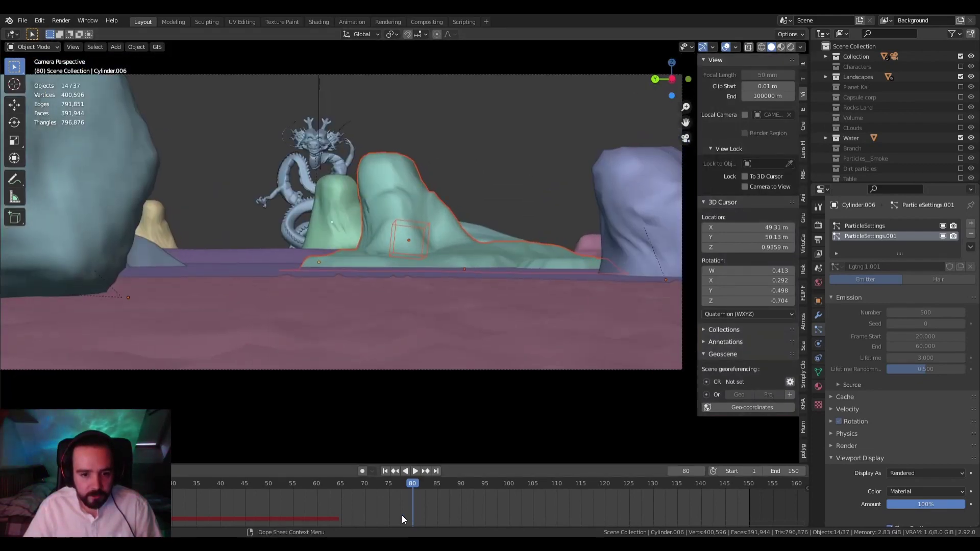
pyautogui.hotkey('shift', 'Left')
pyautogui.press('space')
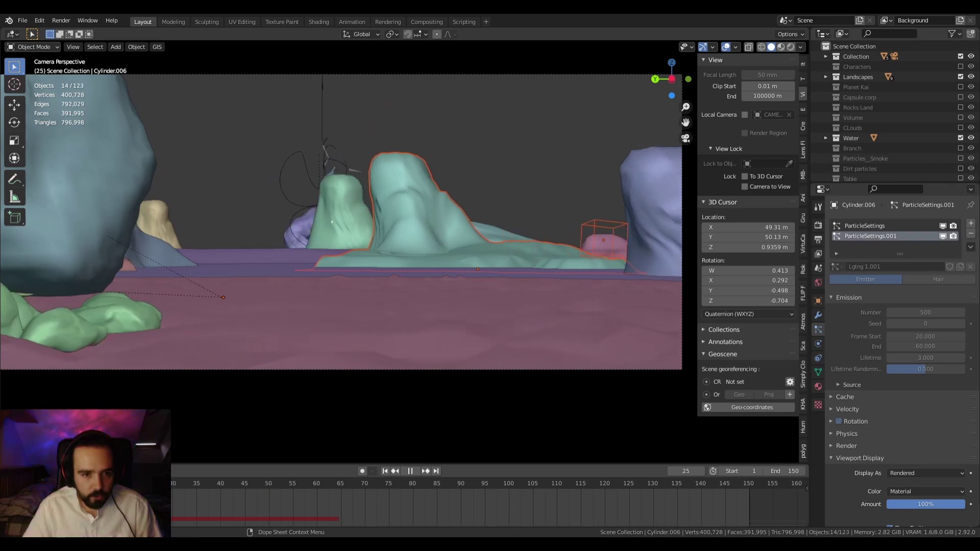
pyautogui.press('space')
pyautogui.click(212, 483)
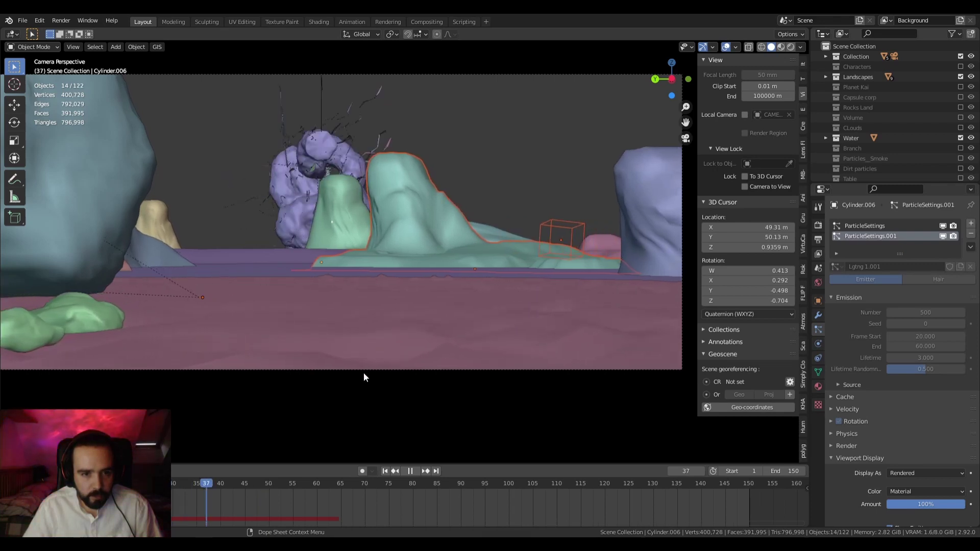
# Enable the Lightning collection and display the camera view in rendered shading
pyautogui.scroll(-6, 887, 141)
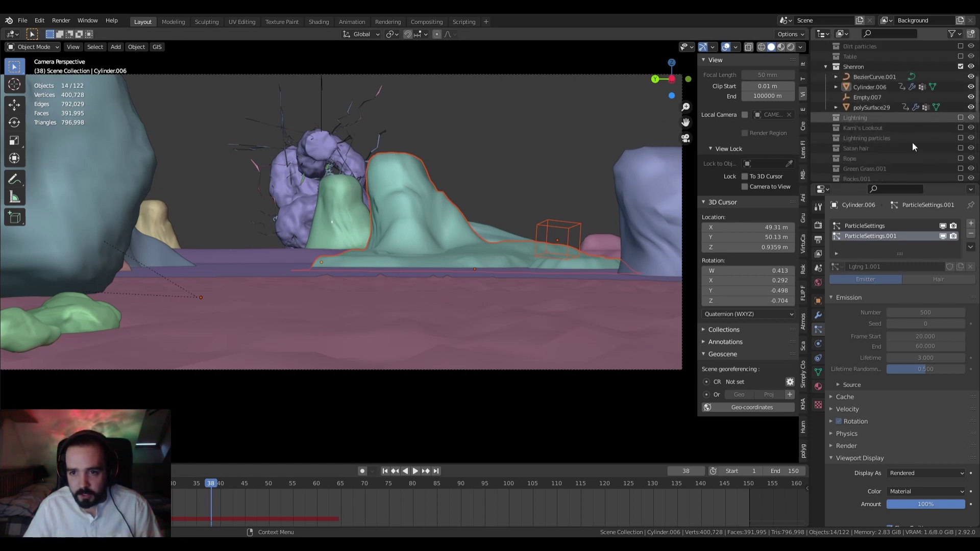
pyautogui.click(961, 117)
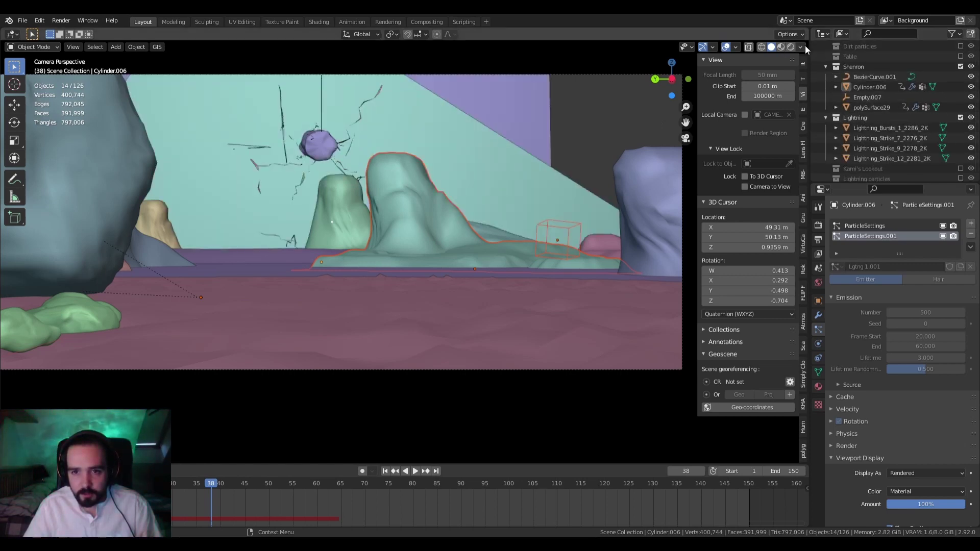
pyautogui.click(790, 47)
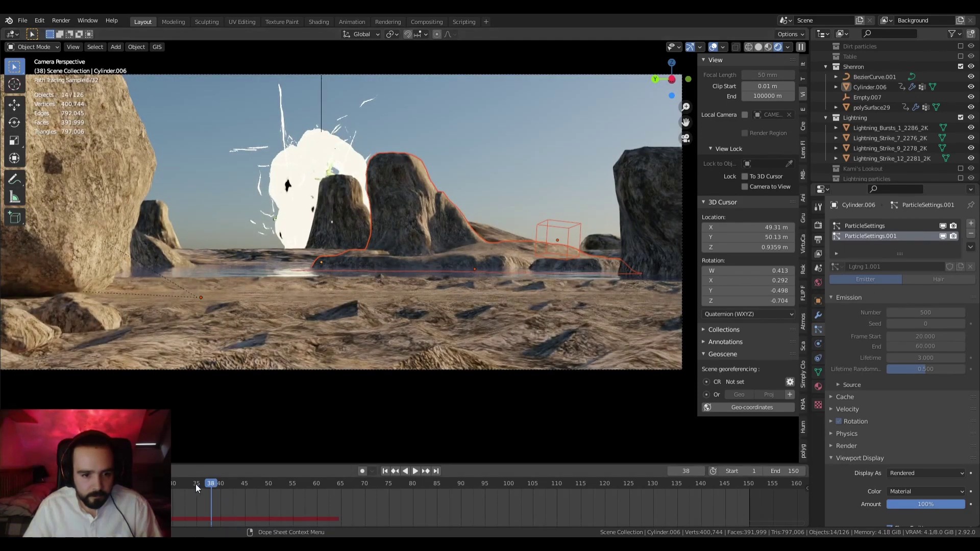
# Play the animation backwards to frame 18 and select the lightning plane Lightning_Strike_12_2281_2K
pyautogui.hotkey('ctrl', 'shift', 'space')
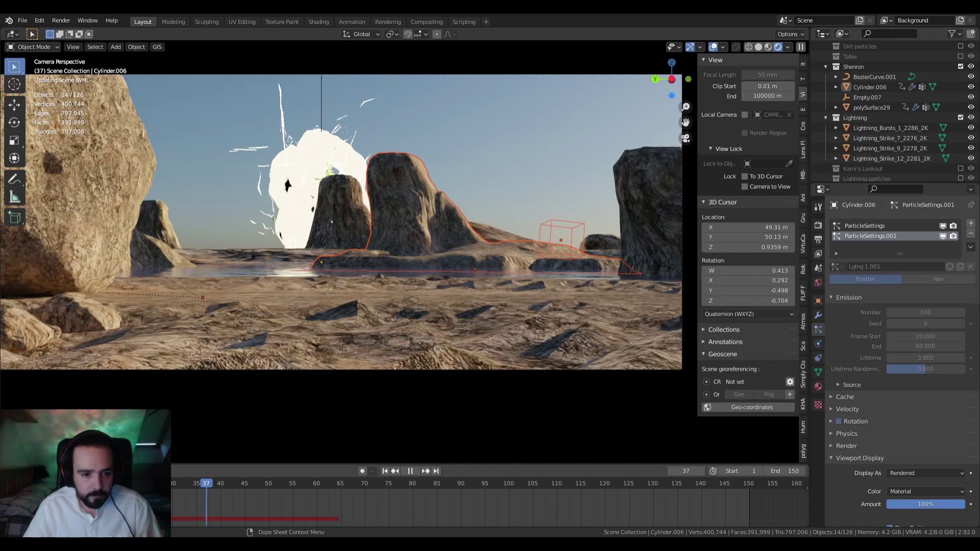
pyautogui.press('space')
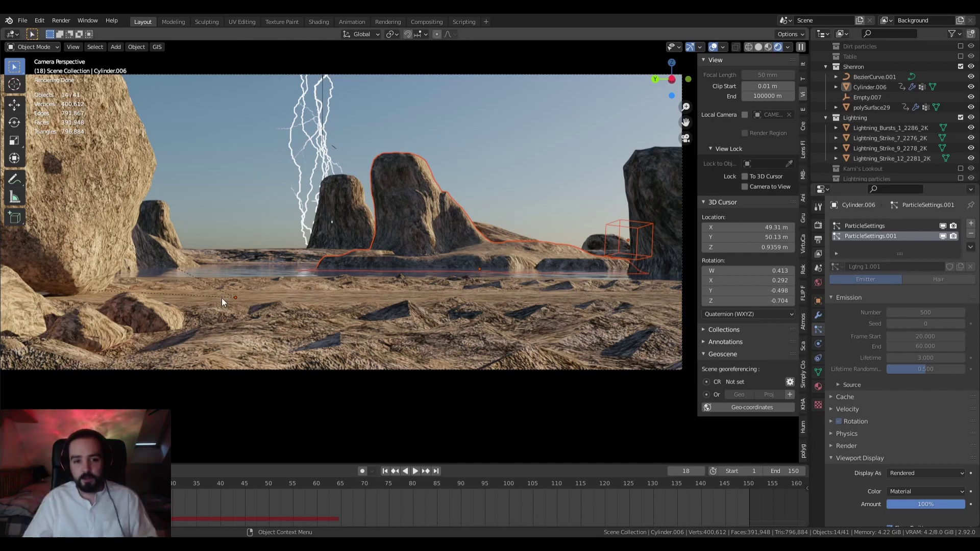
pyautogui.click(237, 148)
pyautogui.scroll(4, 307, 163)
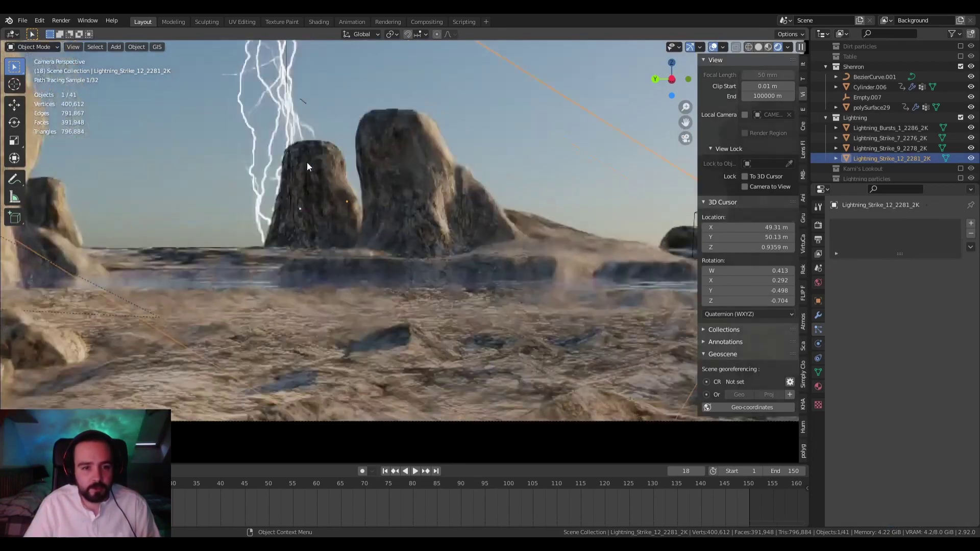
# Select the guide curve BezierCurve.001 and center the view on it
pyautogui.click(304, 111)
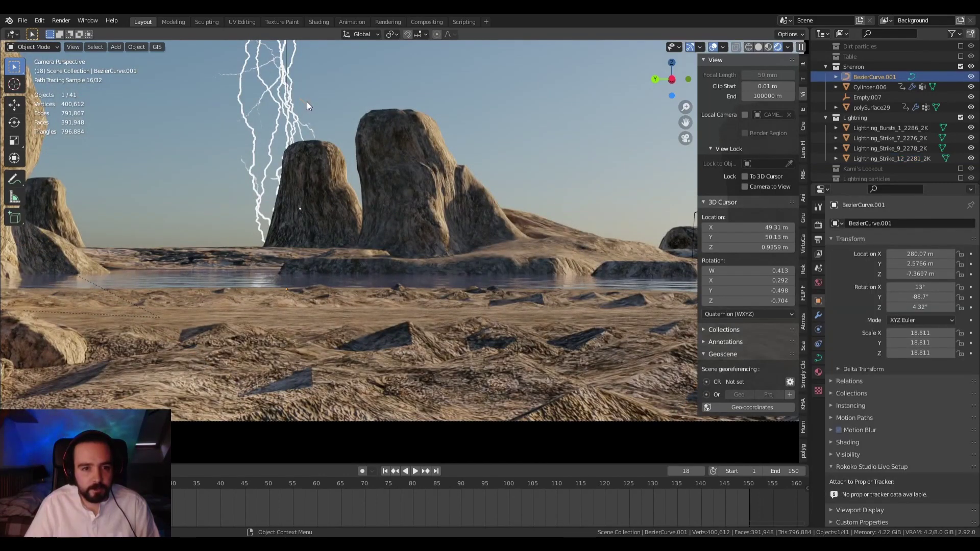
pyautogui.press('KP_Decimal')
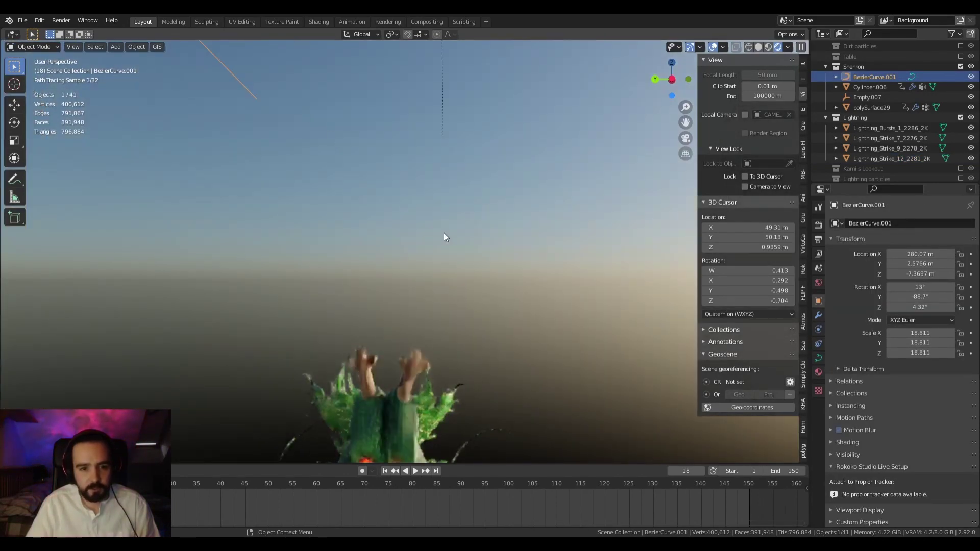
# Return to the camera view and play the animation from frame 18 to frame 25
pyautogui.moveTo(444, 232); pyautogui.dragTo(381, 237, button='middle')
pyautogui.press('KP_0')
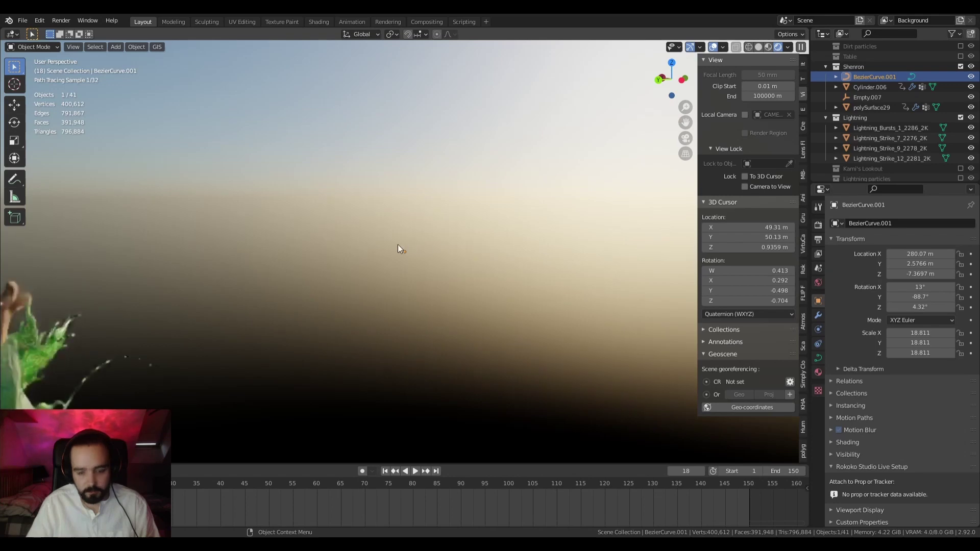
pyautogui.press('Home')
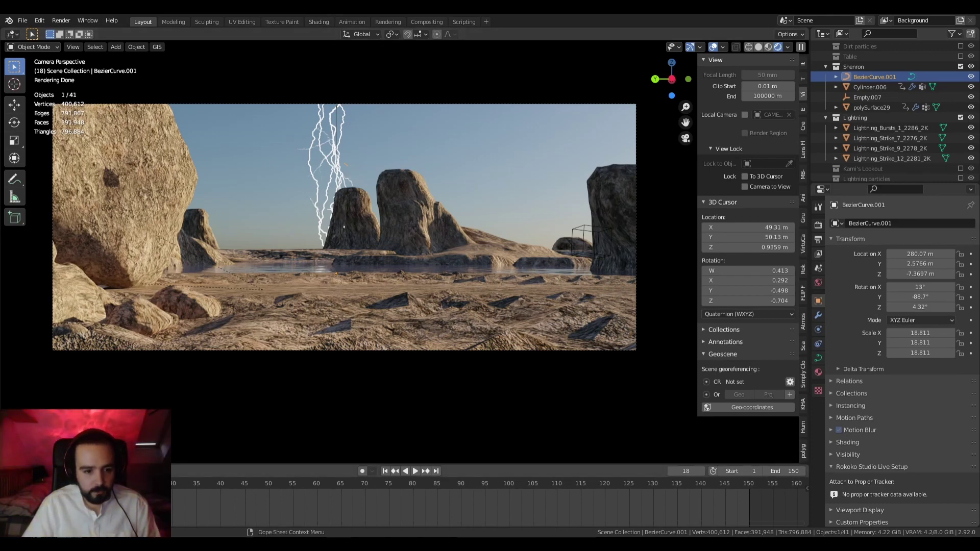
pyautogui.press('space')
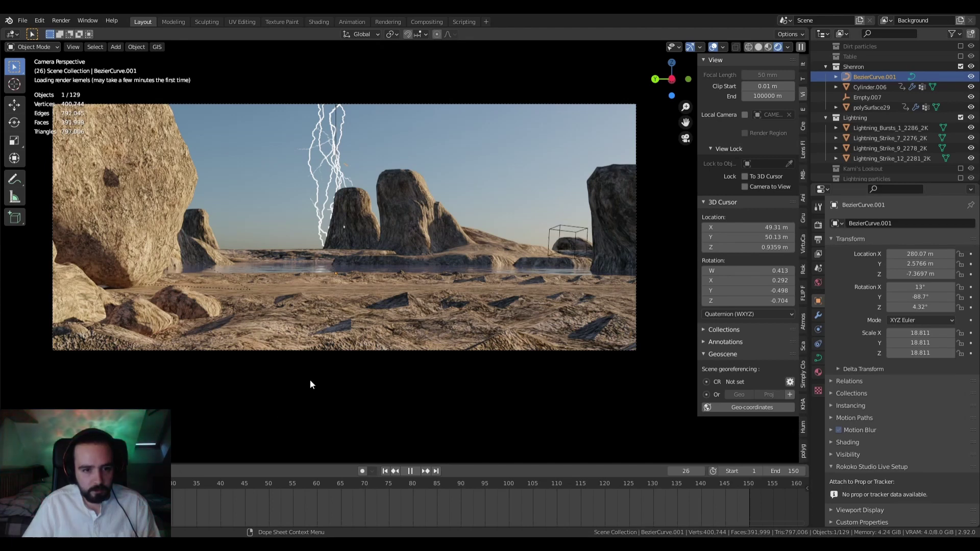
pyautogui.press('space')
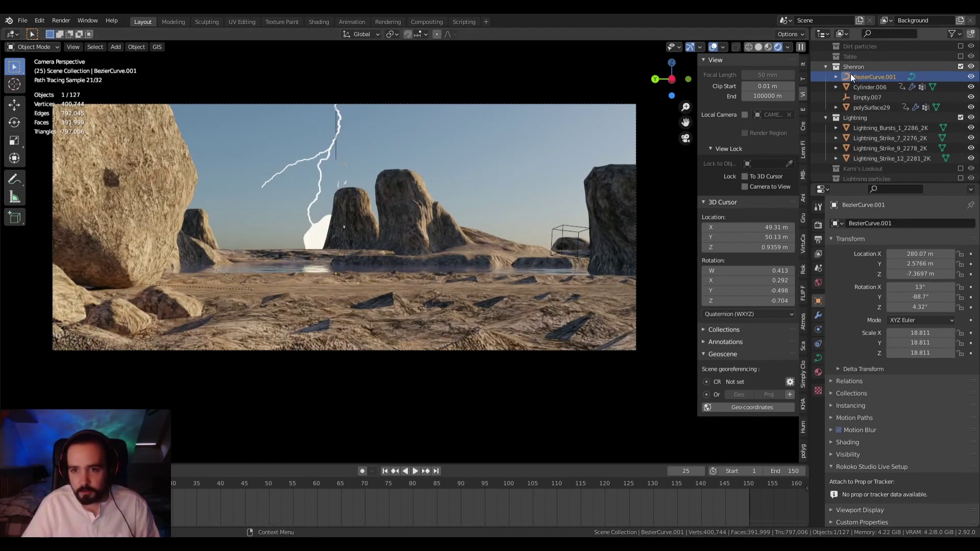
# Enable the Volume collection to preview it in the rendered camera view, and exclude it again
pyautogui.scroll(-10, 828, 82)
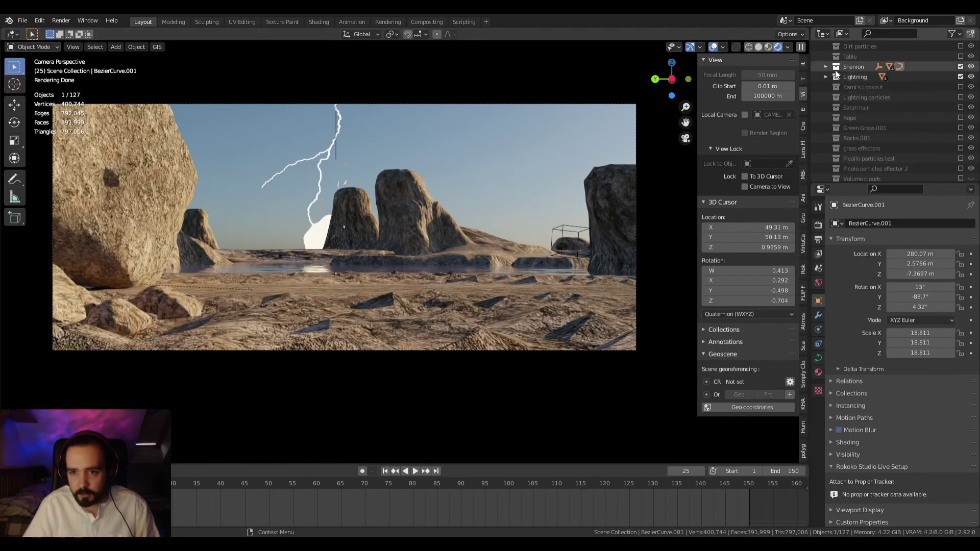
pyautogui.scroll(-3, 893, 103)
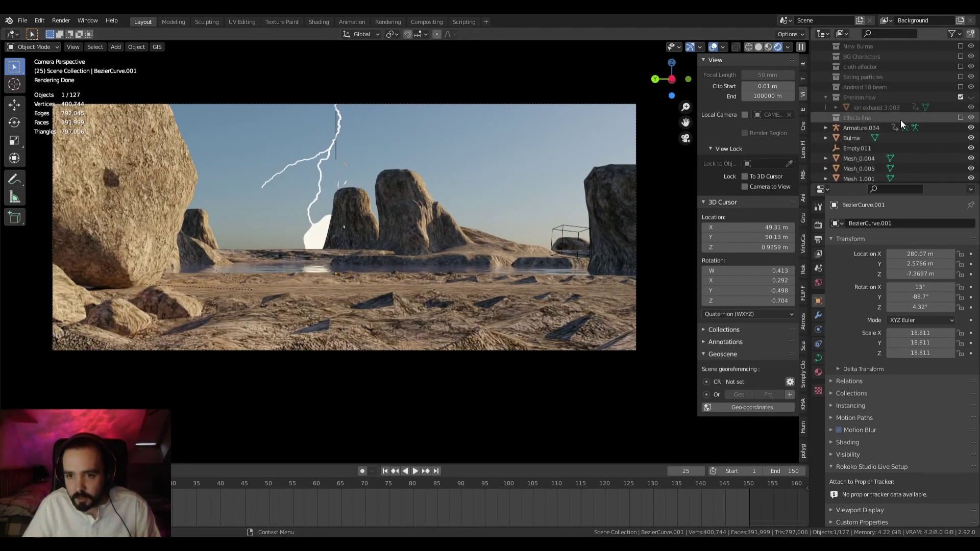
pyautogui.scroll(9, 891, 115)
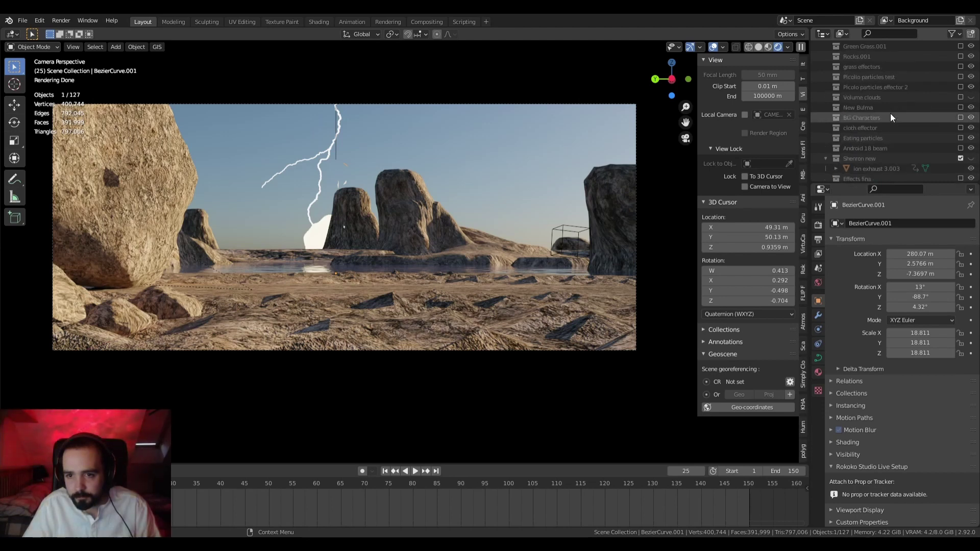
pyautogui.scroll(6, 898, 97)
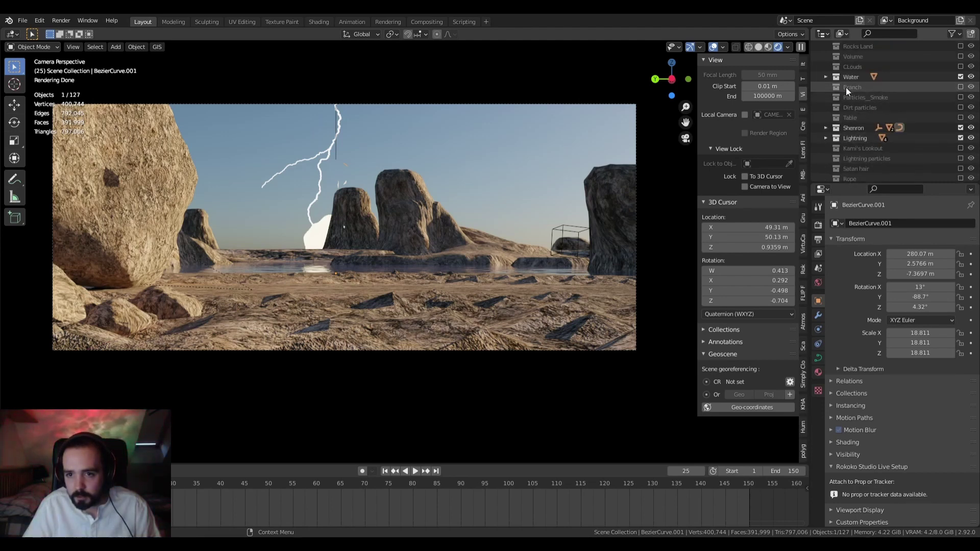
pyautogui.click(961, 56)
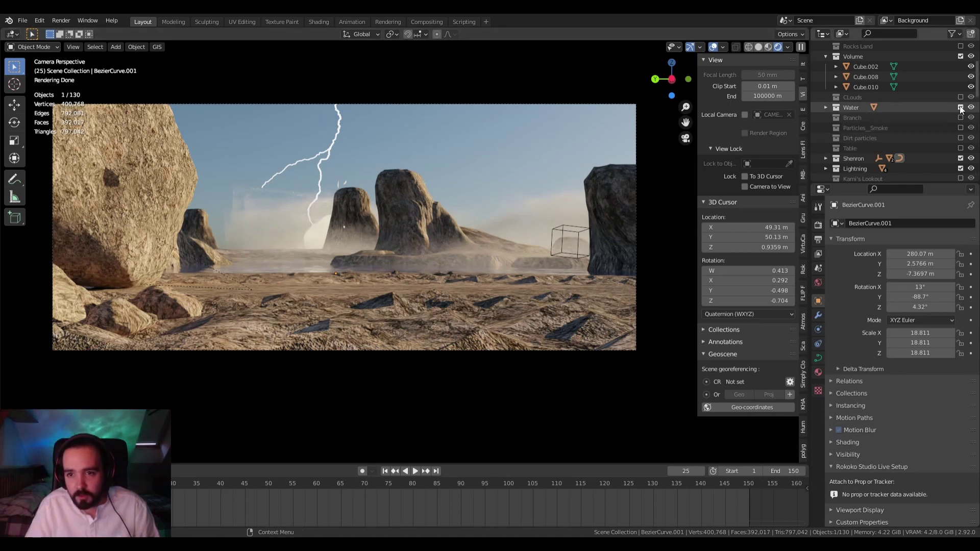
pyautogui.scroll(1, 962, 102)
pyautogui.click(962, 77)
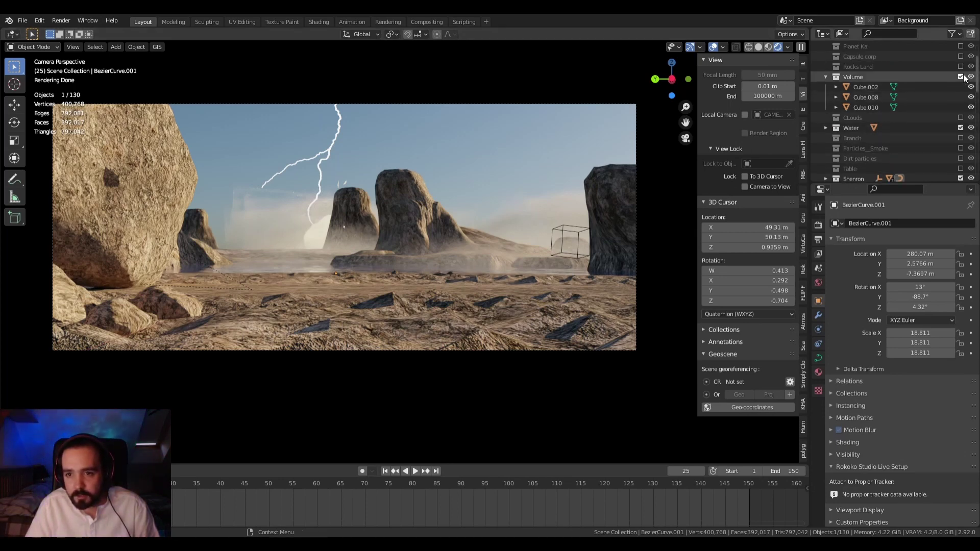
# Unhide the Shenron new collection in the viewport
pyautogui.scroll(-6, 904, 130)
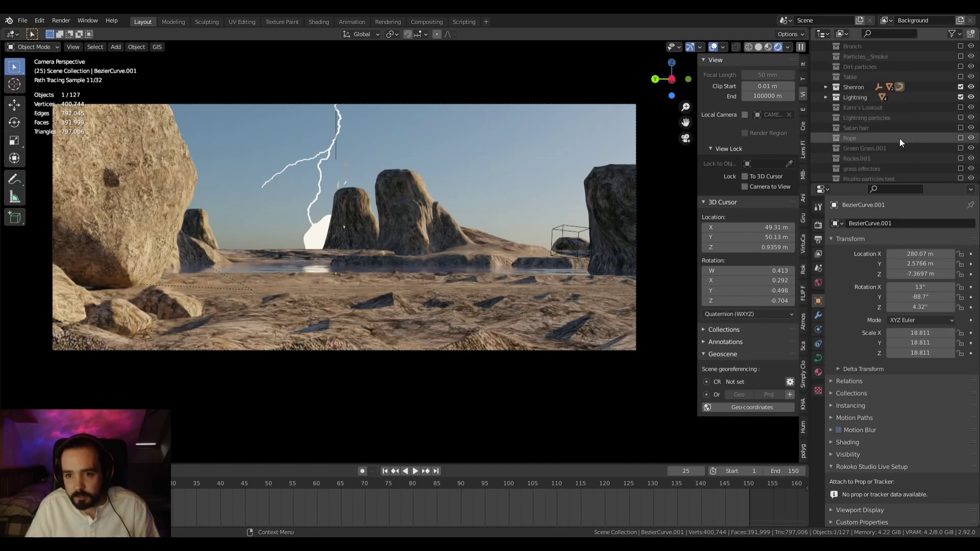
pyautogui.scroll(-2, 900, 139)
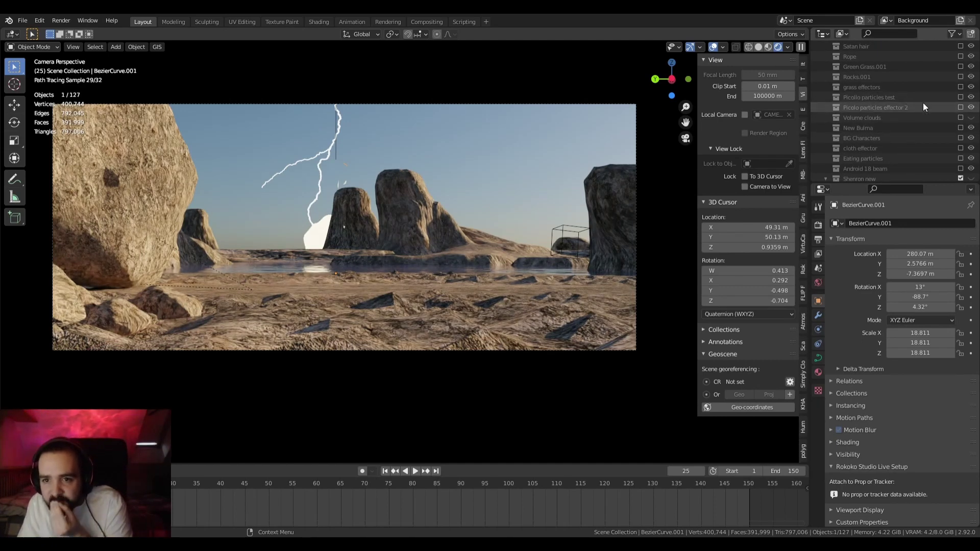
pyautogui.scroll(-2, 898, 122)
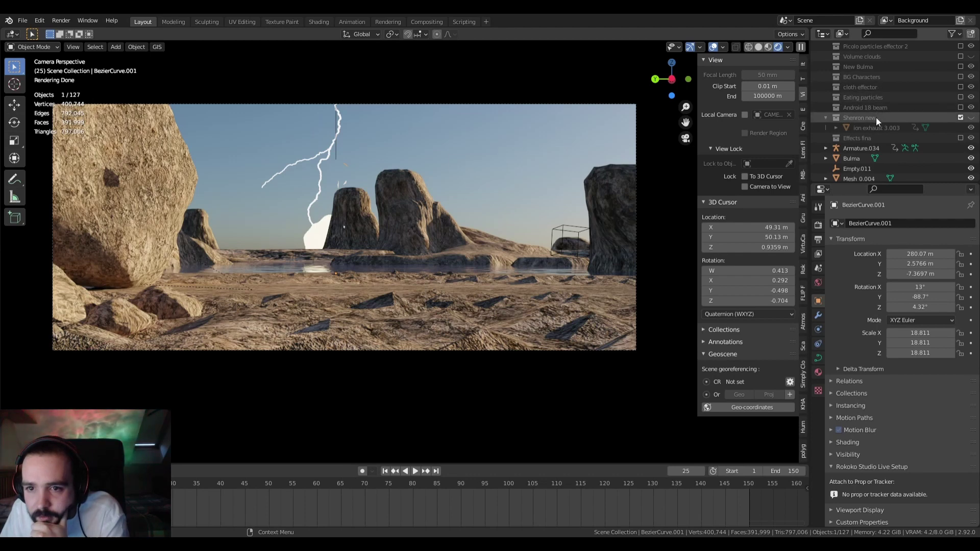
pyautogui.scroll(1, 918, 130)
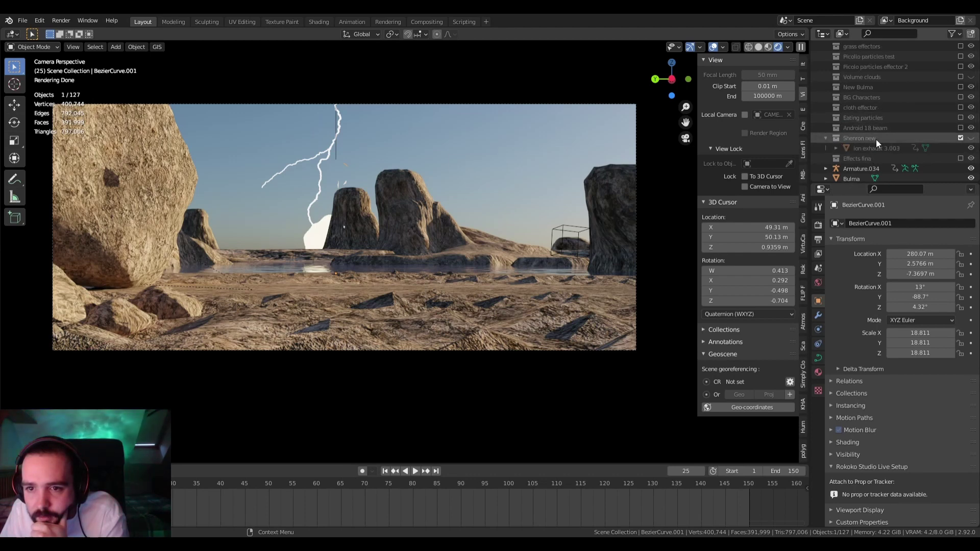
pyautogui.click(971, 138)
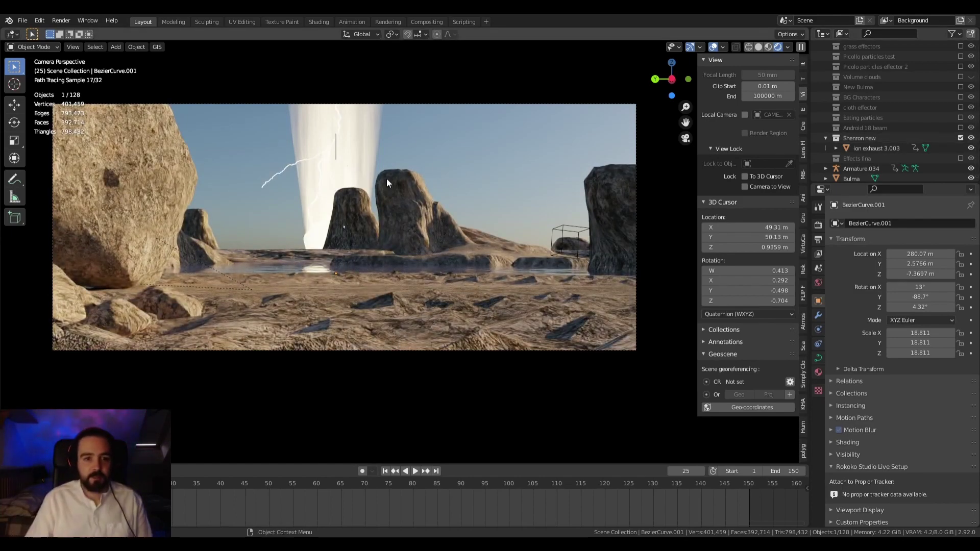
# Examine the glowing beam, the lightning and Shenron from several angles outside the camera view
pyautogui.moveTo(264, 119); pyautogui.dragTo(400, 232, button='middle')
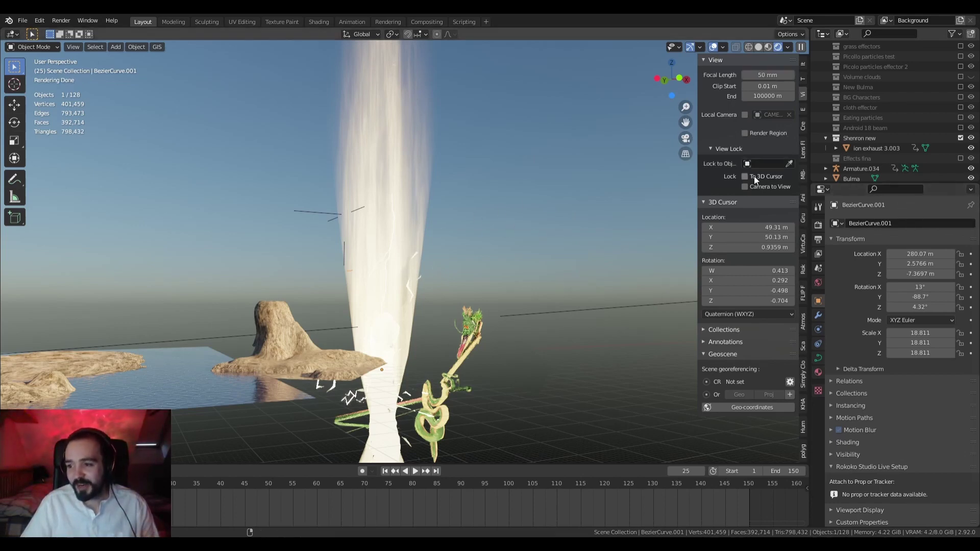
pyautogui.scroll(10, 881, 123)
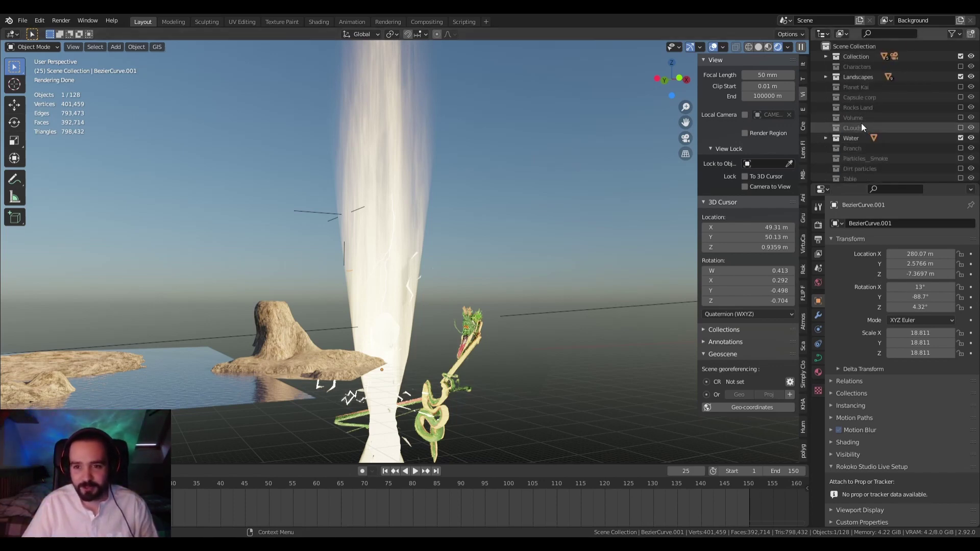
pyautogui.scroll(-10, 858, 92)
pyautogui.scroll(2, 860, 106)
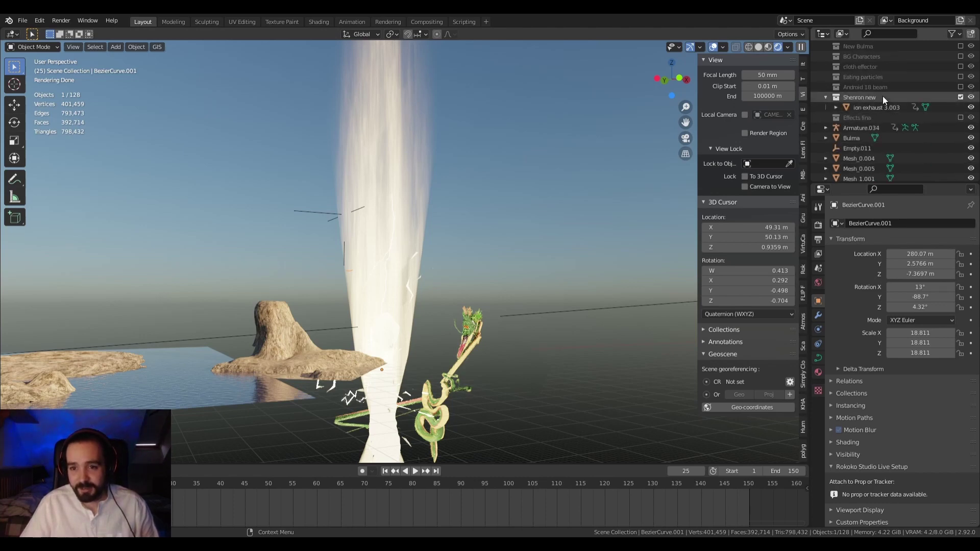
pyautogui.scroll(8, 886, 133)
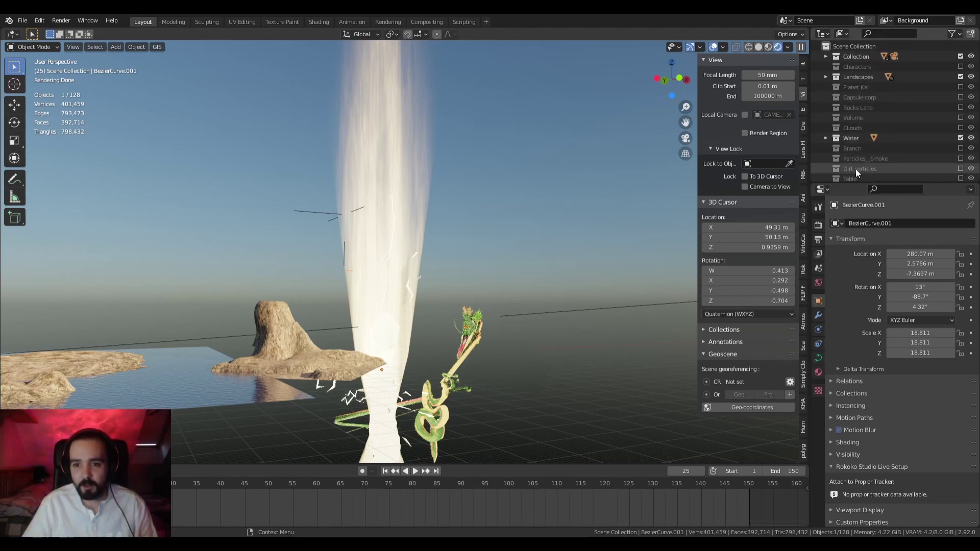
pyautogui.scroll(3, 398, 224)
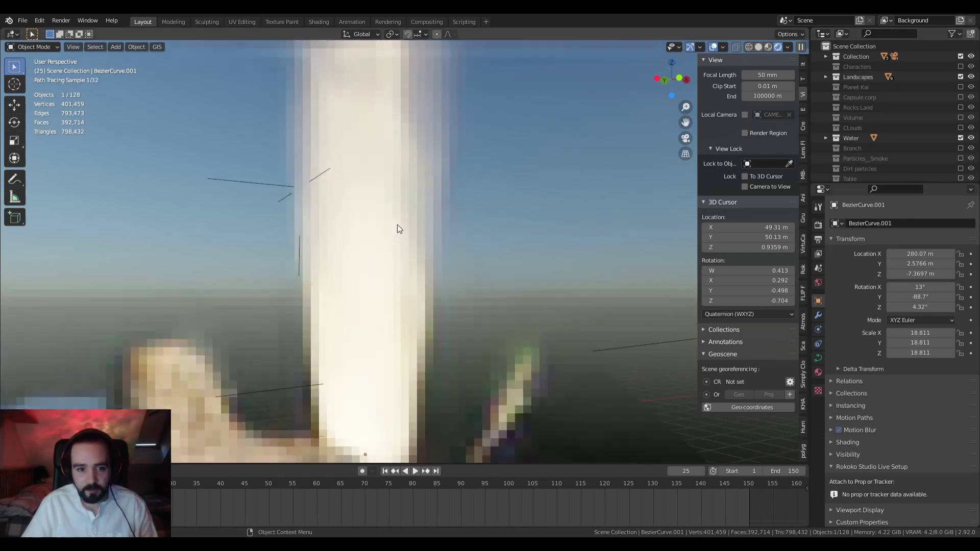
pyautogui.scroll(-4, 397, 223)
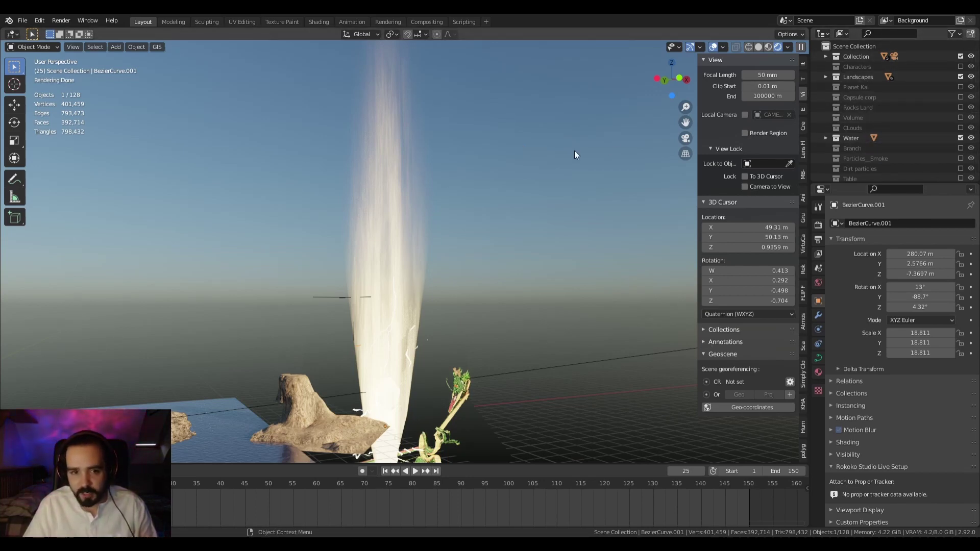
pyautogui.moveTo(575, 153)
pyautogui.mouseDown(button='middle')
pyautogui.moveTo(444, 182)
pyautogui.moveTo(525, 153)
pyautogui.moveTo(495, 195)
pyautogui.moveTo(604, 208)
pyautogui.moveTo(532, 207)
pyautogui.moveTo(536, 254)
pyautogui.moveTo(374, 131)
pyautogui.moveTo(551, 285)
pyautogui.moveTo(516, 243)
pyautogui.moveTo(421, 296)
pyautogui.mouseUp(button='middle')
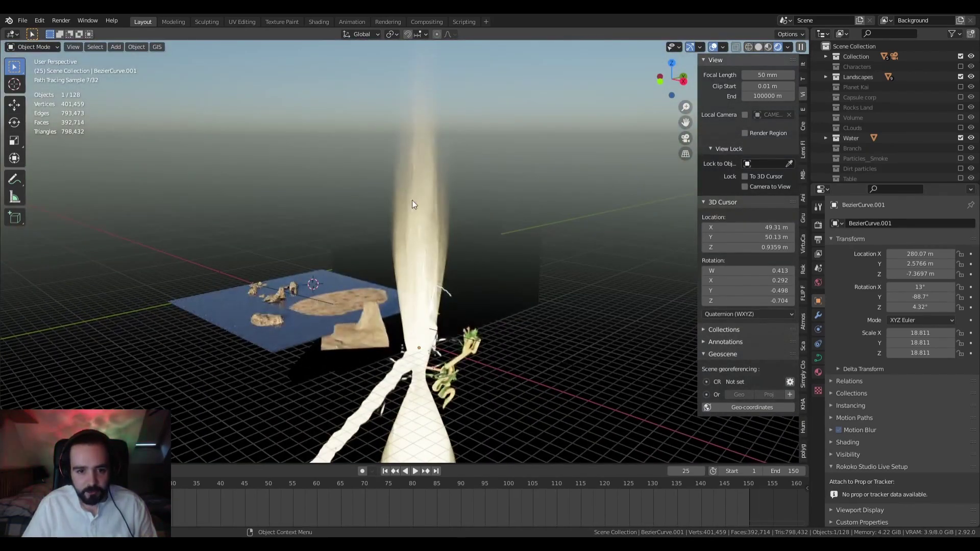
pyautogui.moveTo(412, 200); pyautogui.dragTo(568, 233, button='middle')
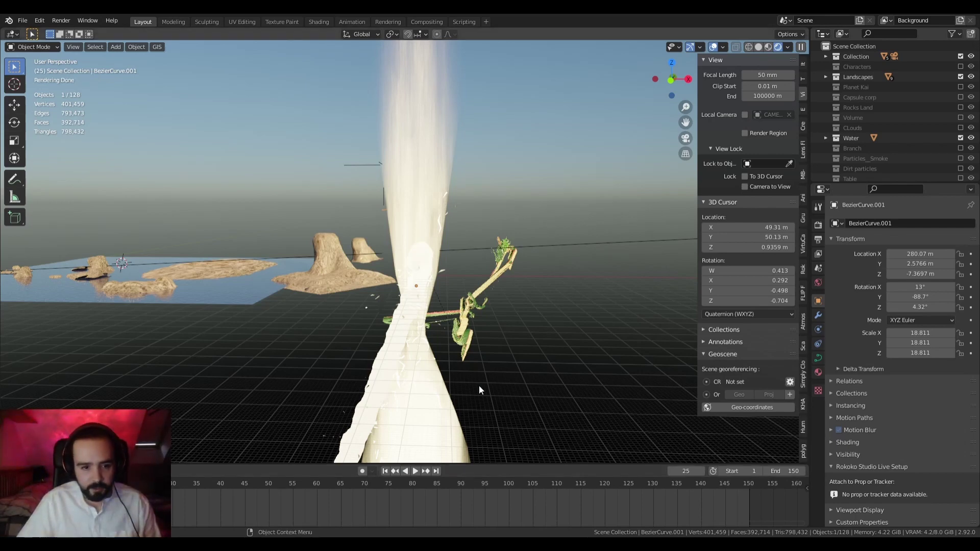
# Switch to solid shading and isolate the water plane Plane.433 in local view
pyautogui.click(758, 47)
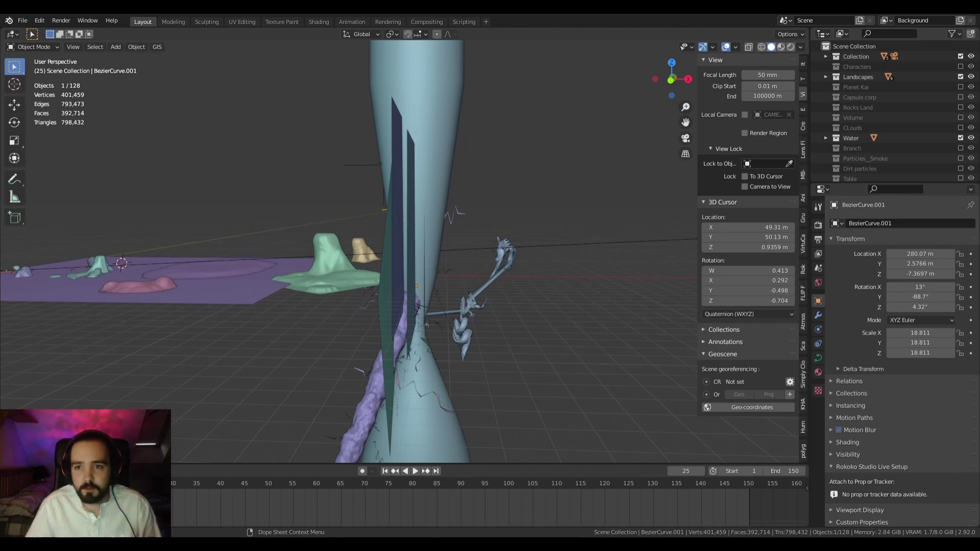
pyautogui.scroll(4, 231, 344)
pyautogui.scroll(-2, 432, 306)
pyautogui.keyDown('shift'); pyautogui.moveTo(232, 345); pyautogui.dragTo(562, 342, button='middle'); pyautogui.keyUp('shift')
pyautogui.click(299, 310)
pyautogui.press('KP_Divide')
pyautogui.scroll(3, 295, 314)
pyautogui.scroll(-2, 462, 381)
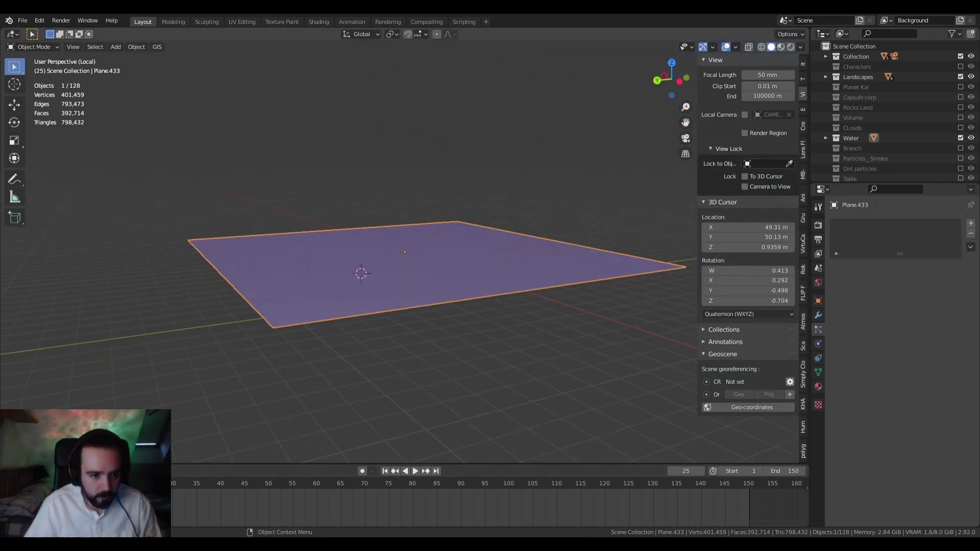
# Turn the timeline area into an enlarged Shader Editor and frame all nodes of the water material
pyautogui.click(11, 470)
pyautogui.click(36, 437)
pyautogui.moveTo(176, 465); pyautogui.dragTo(184, 188)
pyautogui.press('Home')
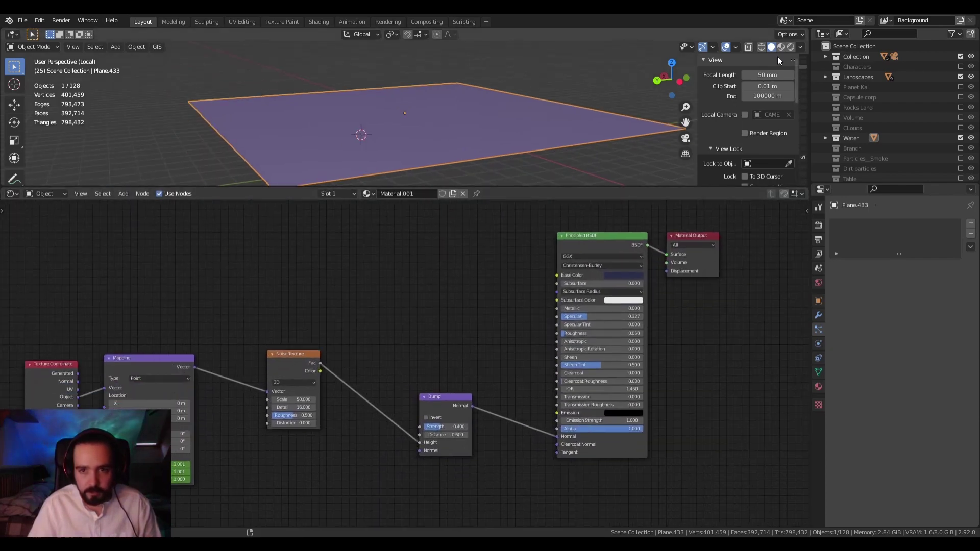
# Display the water plane in rendered shading and inspect its rippled surface up close in an enlarged viewport
pyautogui.click(790, 46)
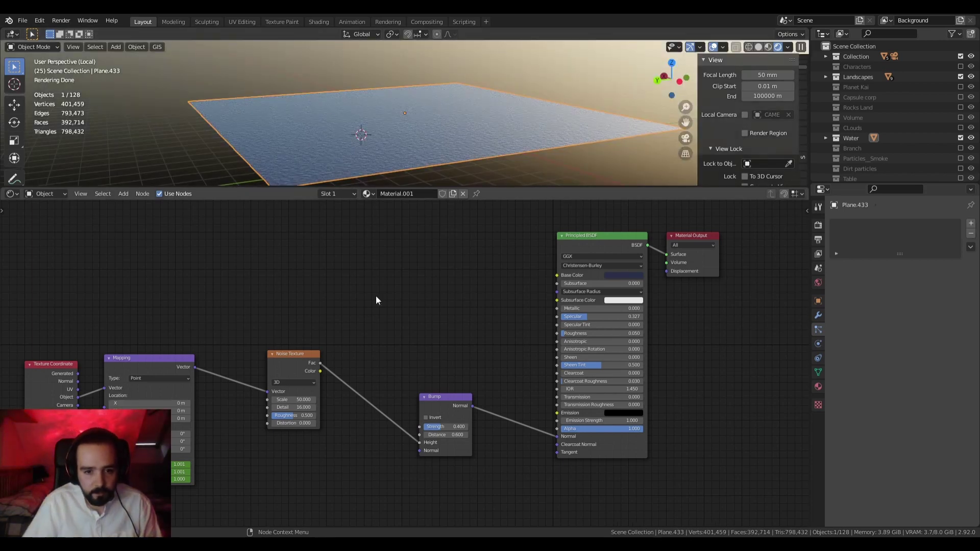
pyautogui.moveTo(286, 99); pyautogui.dragTo(420, 123, button='middle')
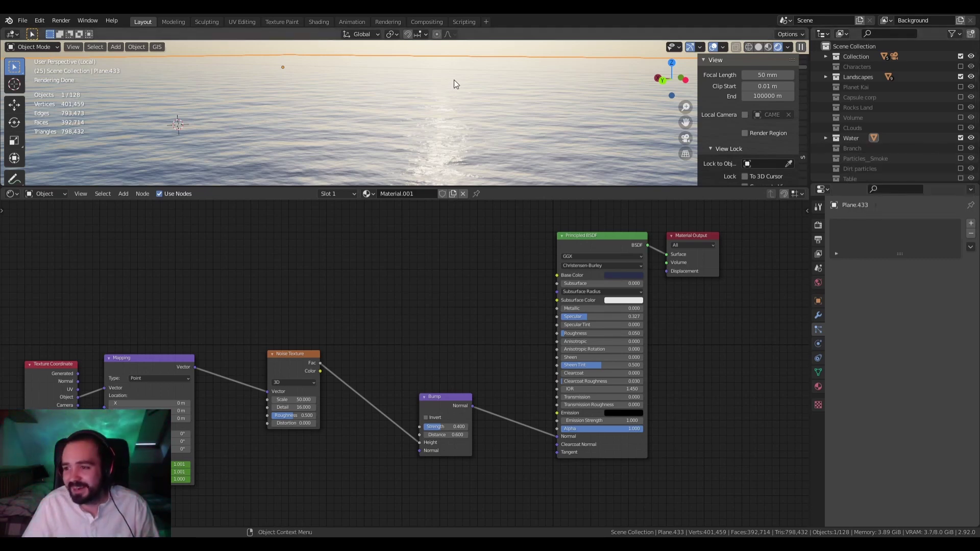
pyautogui.moveTo(495, 192); pyautogui.dragTo(466, 407)
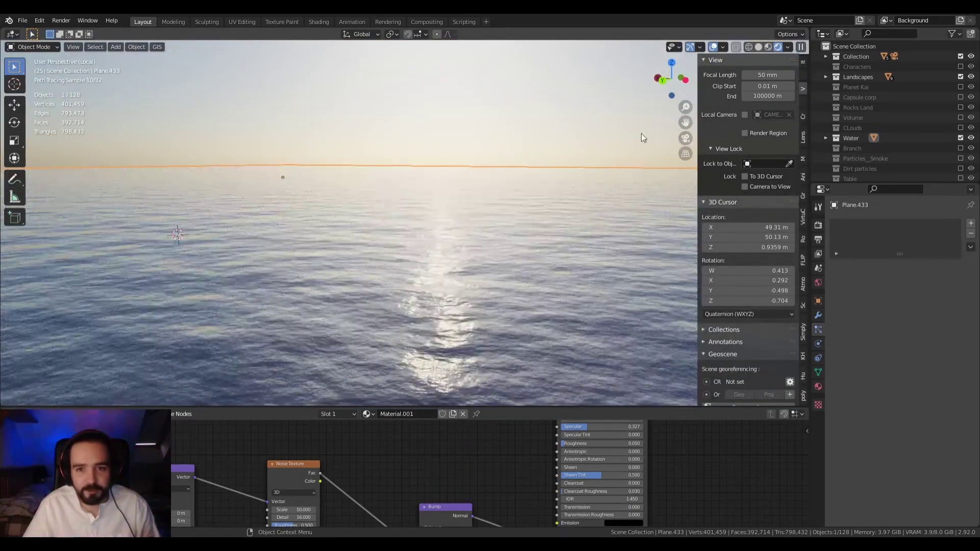
# Leave local view in solid shading and select the beam object ion exhaust 3.003
pyautogui.click(758, 46)
pyautogui.moveTo(577, 78)
pyautogui.mouseDown(button='middle')
pyautogui.moveTo(403, 212)
pyautogui.moveTo(580, 217)
pyautogui.moveTo(376, 219)
pyautogui.moveTo(437, 240)
pyautogui.moveTo(391, 125)
pyautogui.mouseUp(button='middle')
pyautogui.press('KP_Divide')
pyautogui.click(391, 125)
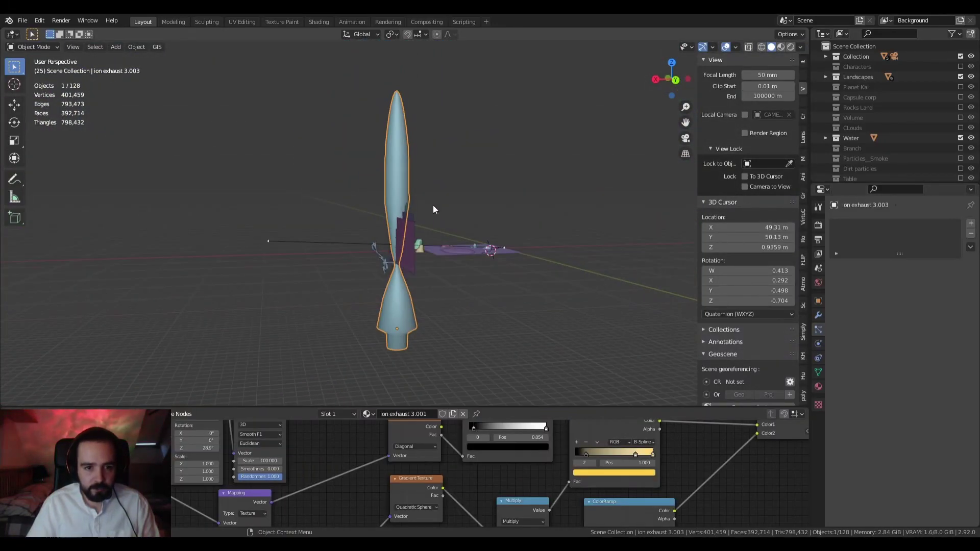
pyautogui.moveTo(433, 209); pyautogui.dragTo(373, 275, button='middle')
pyautogui.scroll(5, 394, 222)
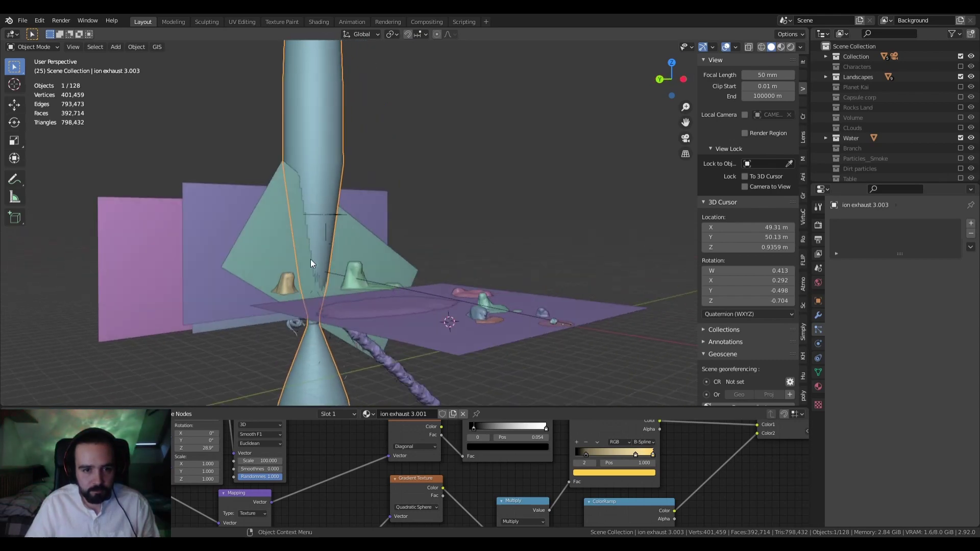
pyautogui.moveTo(363, 277); pyautogui.dragTo(428, 224, button='middle')
pyautogui.scroll(3, 467, 235)
pyautogui.scroll(-4, 426, 225)
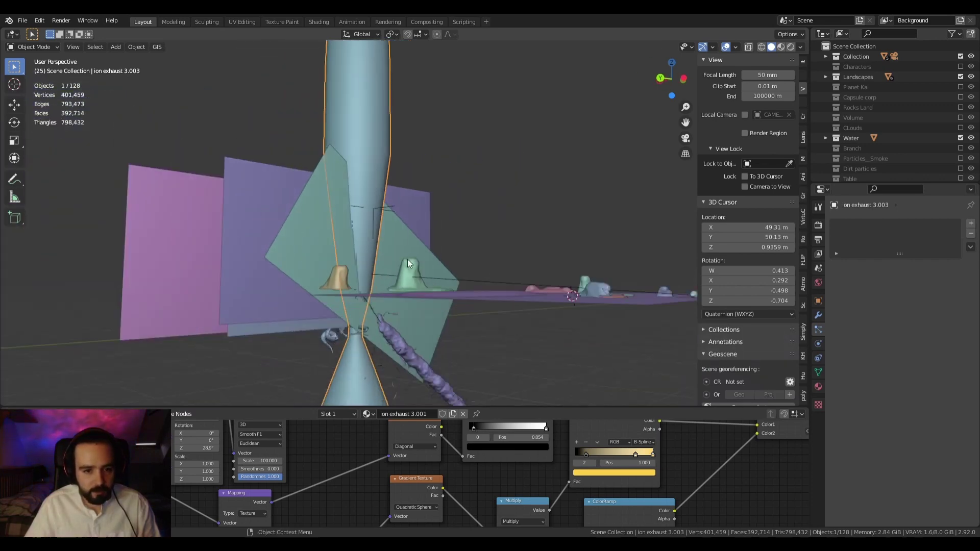
# Enlarge the Shader Editor and examine the red mapping node and its Voronoi texture in the ion exhaust 3.001 material
pyautogui.moveTo(453, 406); pyautogui.dragTo(453, 176)
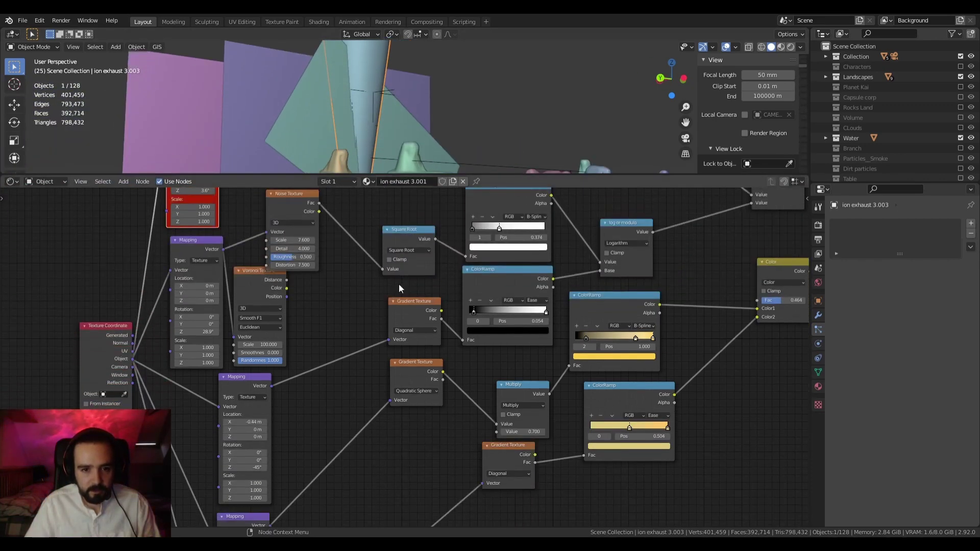
pyautogui.scroll(-5, 399, 291)
pyautogui.scroll(4, 388, 335)
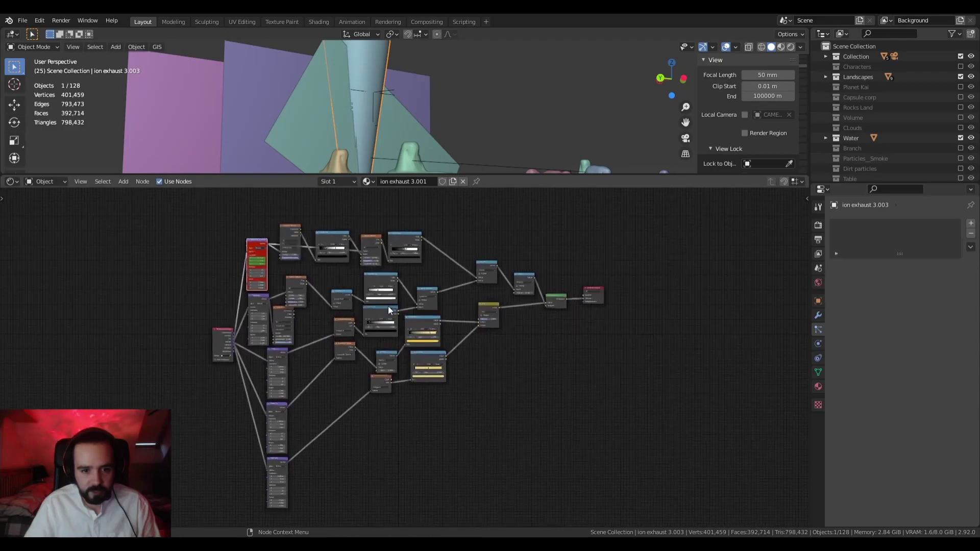
pyautogui.moveTo(368, 347); pyautogui.dragTo(370, 408, button='middle')
pyautogui.scroll(4, 490, 368)
pyautogui.moveTo(63, 265); pyautogui.dragTo(222, 255, button='middle')
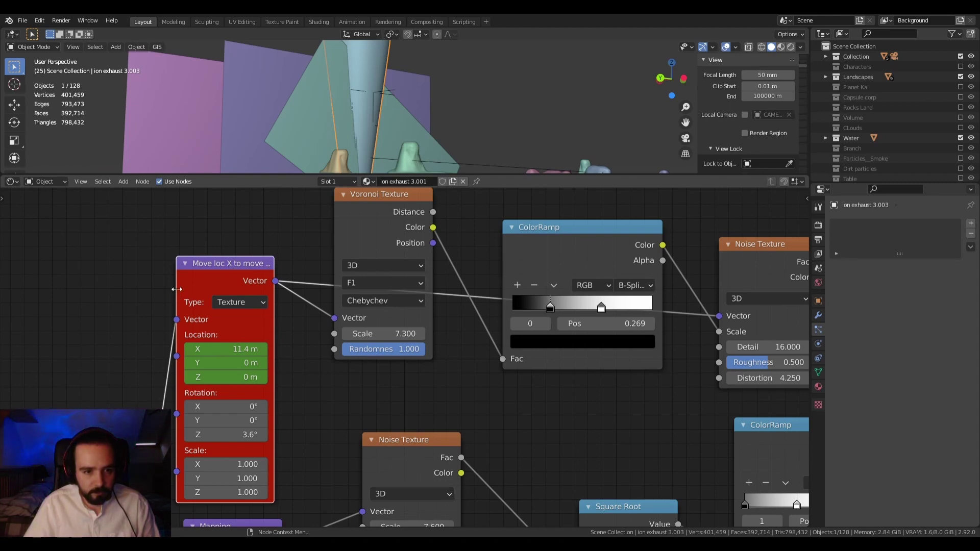
# Widen the red mapping node to show its full label, and view the beam in an enlarged viewport through the camera and in perspective
pyautogui.moveTo(174, 289); pyautogui.dragTo(149, 286)
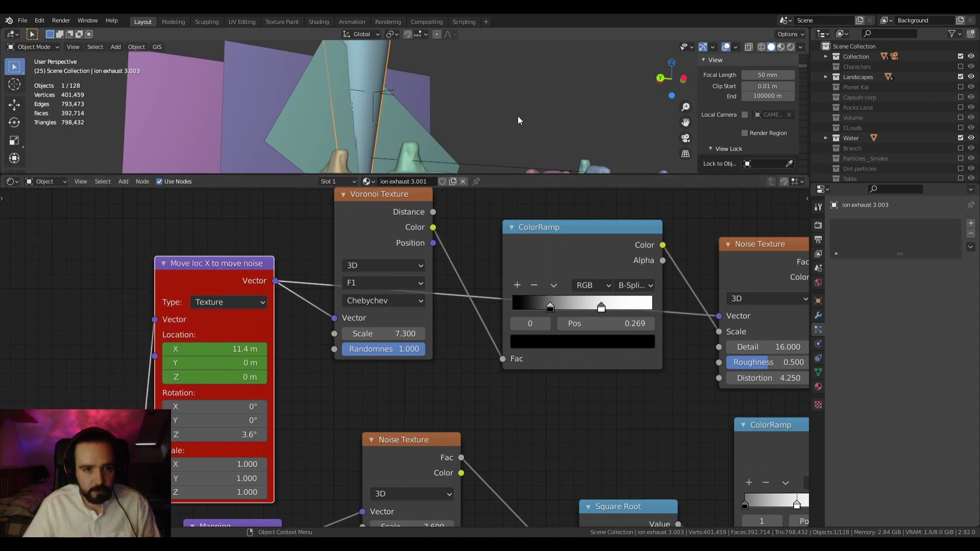
pyautogui.moveTo(660, 176); pyautogui.dragTo(584, 508)
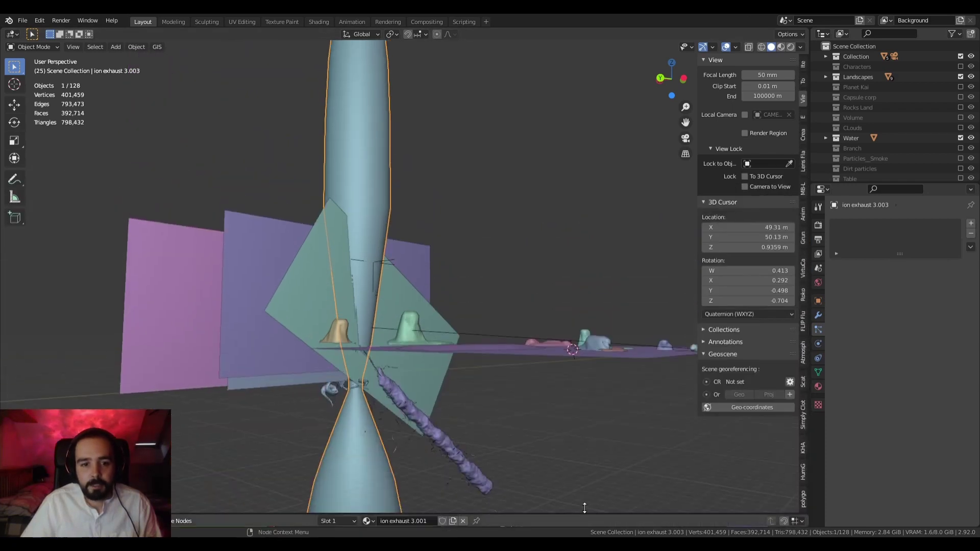
pyautogui.moveTo(493, 513); pyautogui.dragTo(468, 386)
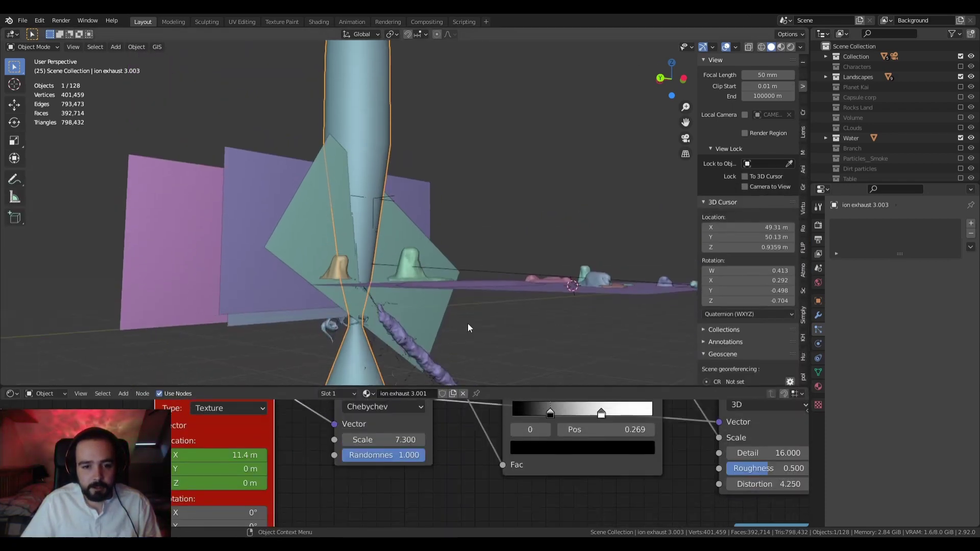
pyautogui.keyDown('shift'); pyautogui.moveTo(509, 285); pyautogui.dragTo(442, 195, button='middle'); pyautogui.keyUp('shift')
pyautogui.press('KP_0')
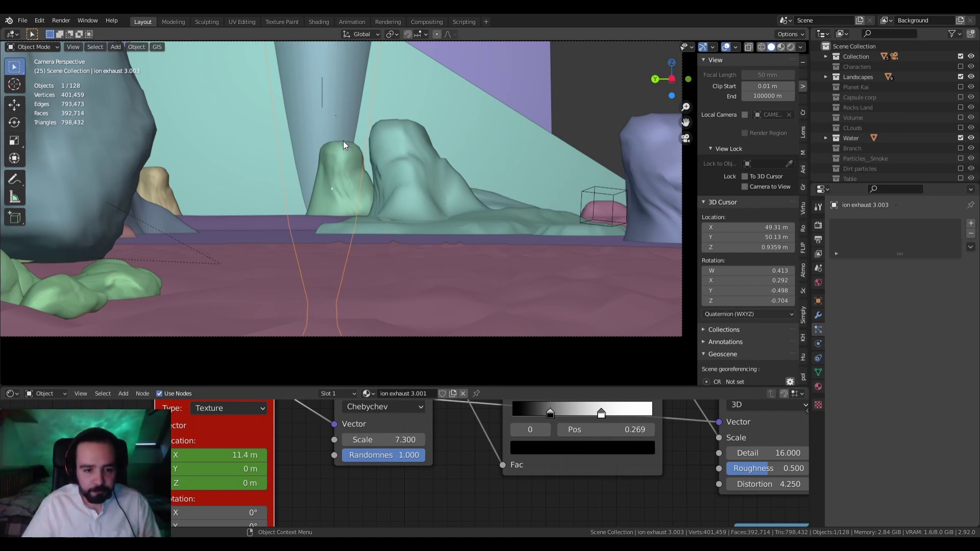
pyautogui.moveTo(343, 141); pyautogui.dragTo(428, 173, button='middle')
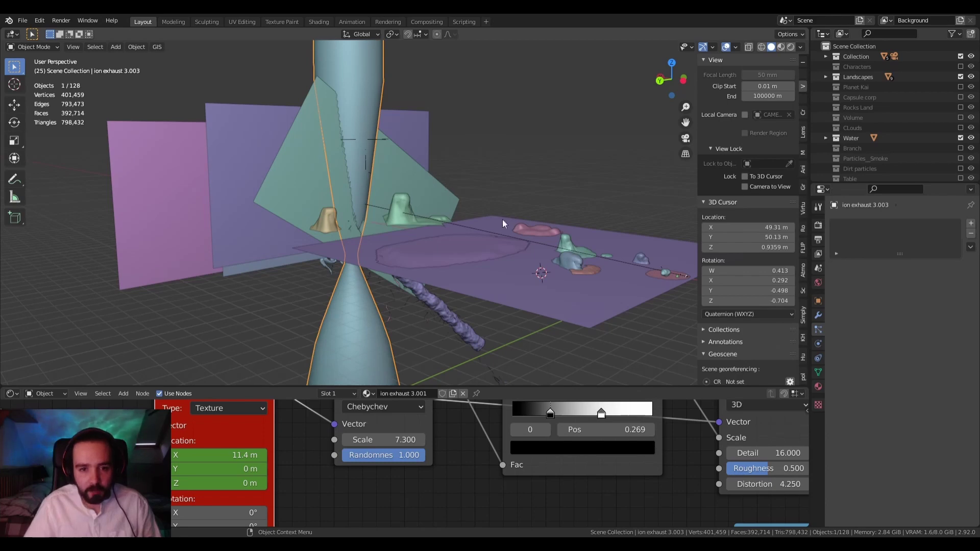
pyautogui.moveTo(502, 220); pyautogui.dragTo(624, 219, button='middle')
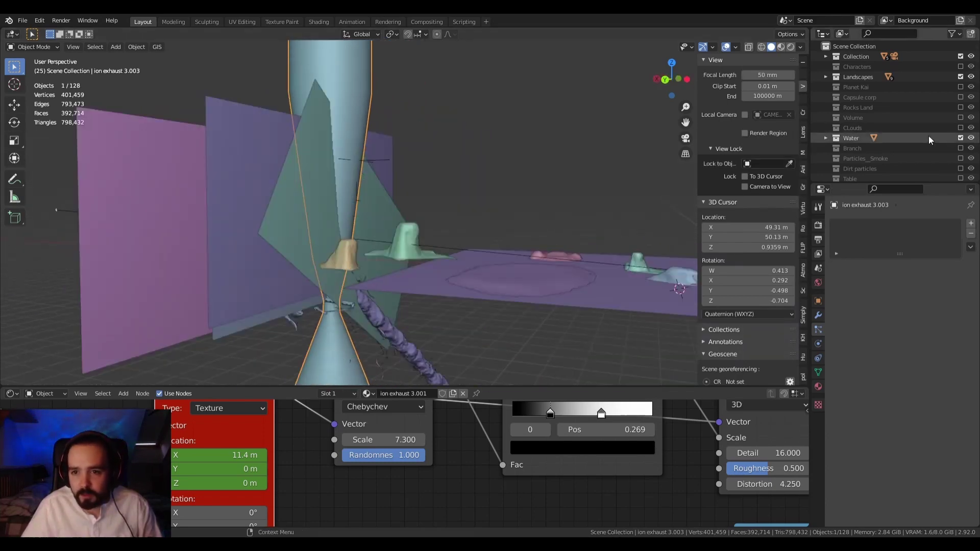
# Exclude the Lightning and Shenron new collections from the view layer
pyautogui.scroll(-5, 907, 116)
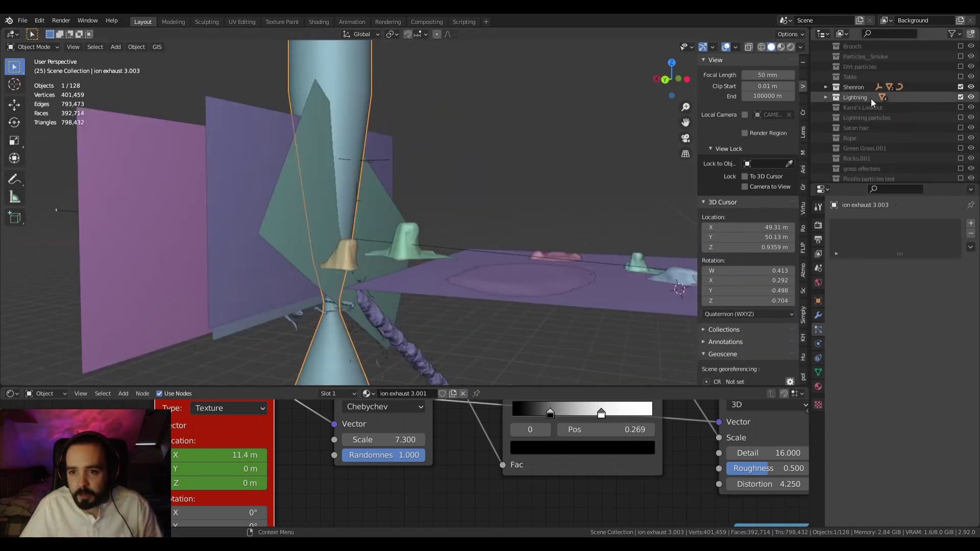
pyautogui.click(961, 97)
pyautogui.scroll(-6, 909, 111)
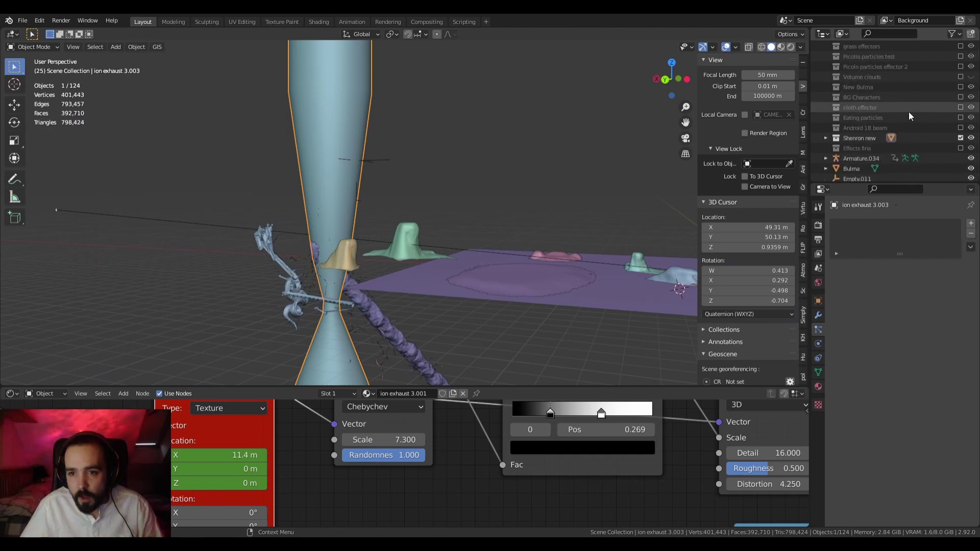
pyautogui.click(961, 138)
pyautogui.moveTo(603, 194); pyautogui.dragTo(503, 387, button='middle')
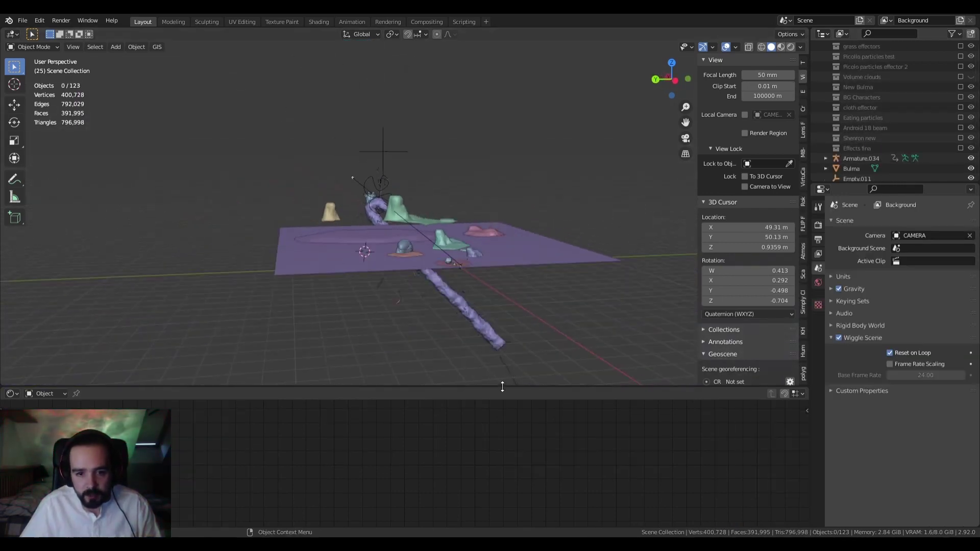
# Turn the Shader Editor area into a Timeline and jump to frame 114
pyautogui.click(11, 394)
pyautogui.click(12, 395)
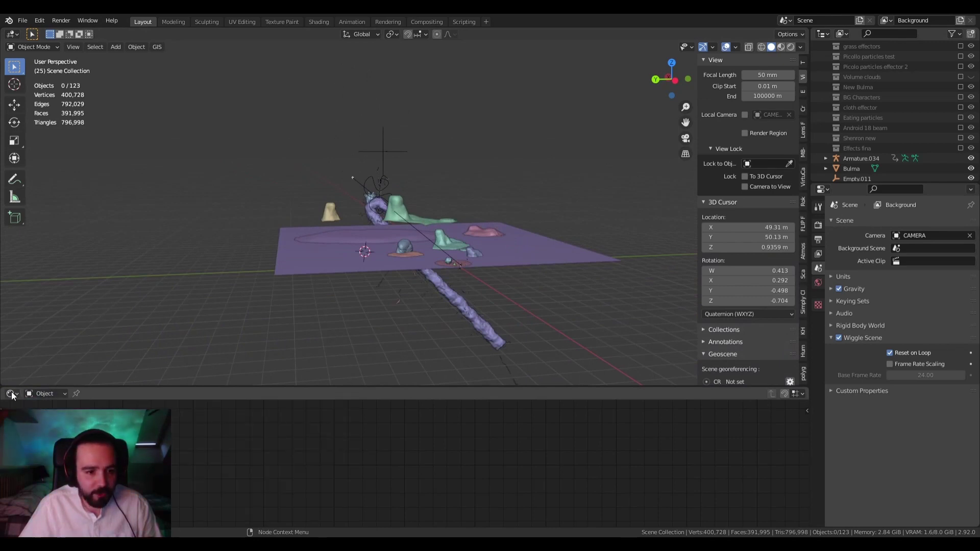
pyautogui.click(11, 393)
pyautogui.click(189, 433)
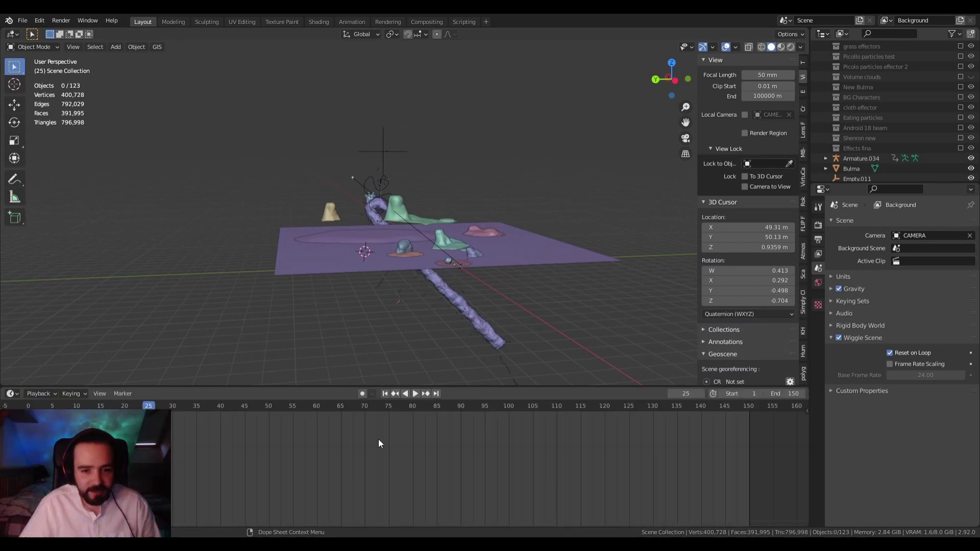
pyautogui.click(577, 409)
pyautogui.scroll(3, 475, 327)
pyautogui.moveTo(476, 327); pyautogui.dragTo(440, 320, button='middle')
# Enable the Planet Kai, Capsule corp and Kami's Lookout collections in the view layer
pyautogui.scroll(10, 850, 106)
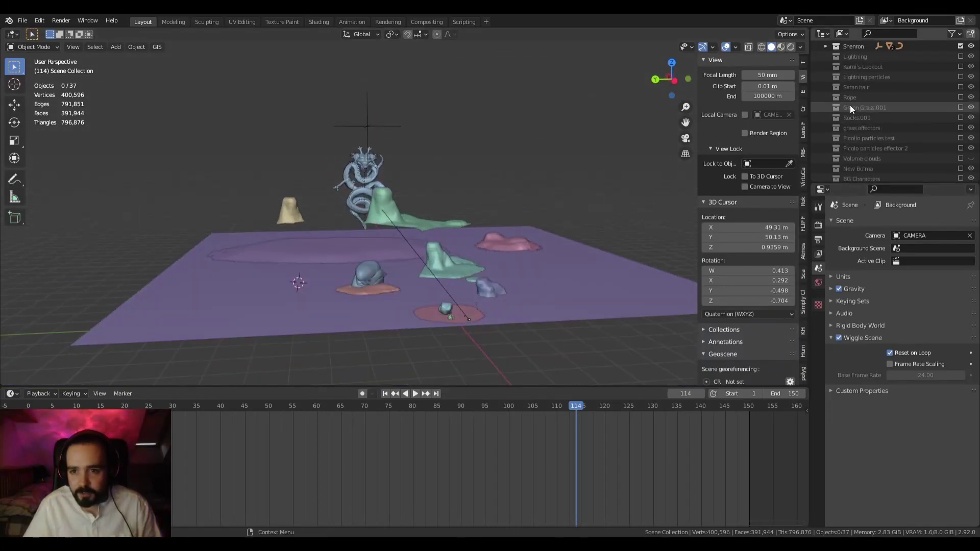
pyautogui.scroll(3, 869, 96)
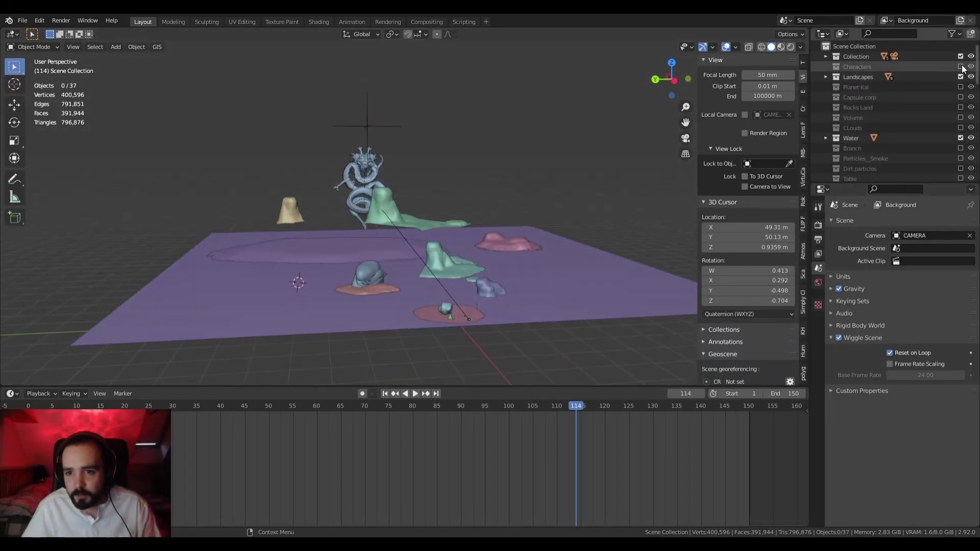
pyautogui.click(961, 87)
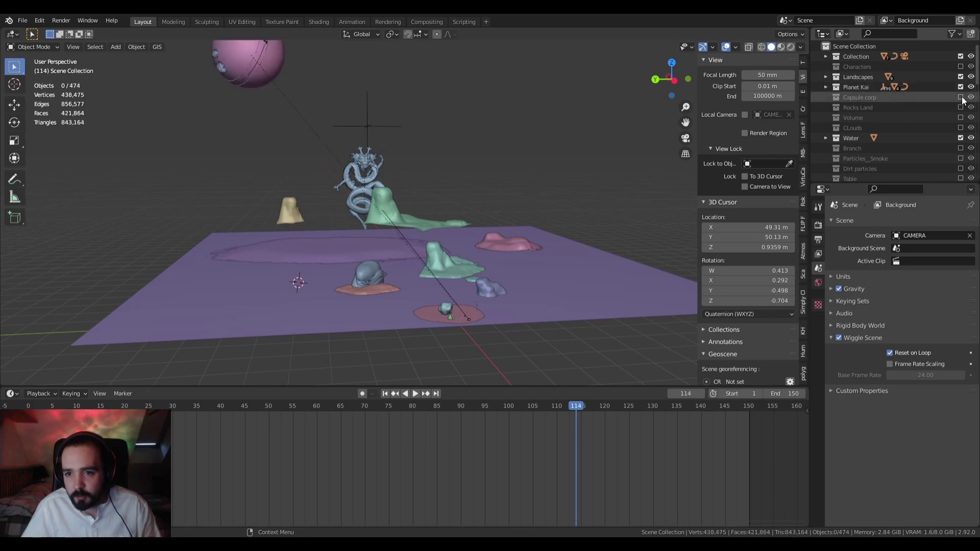
pyautogui.scroll(-6, 893, 112)
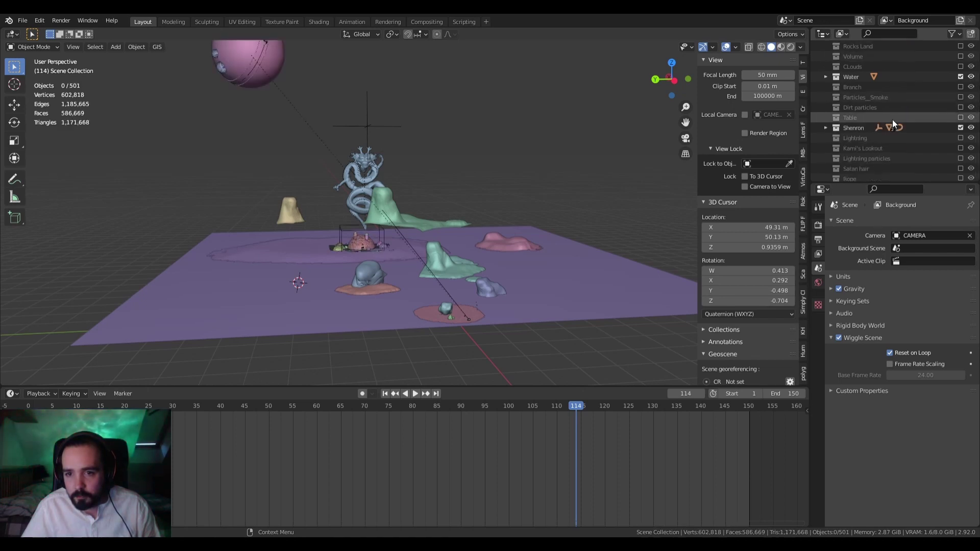
pyautogui.scroll(-1, 892, 119)
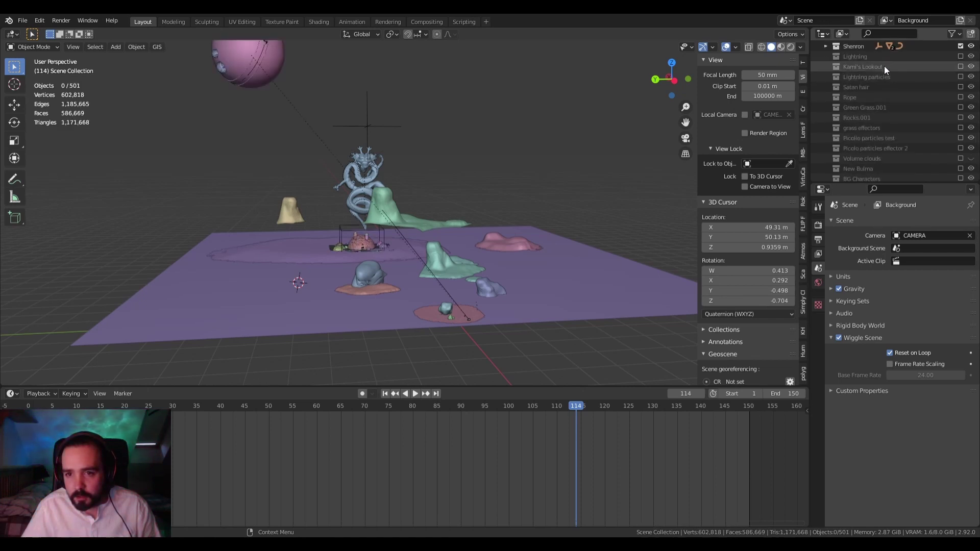
pyautogui.click(960, 67)
# Look through the camera and preview the shot by scrubbing and playing the timeline, stopping at frame 92
pyautogui.moveTo(691, 93); pyautogui.dragTo(460, 173, button='middle')
pyautogui.press('KP_0')
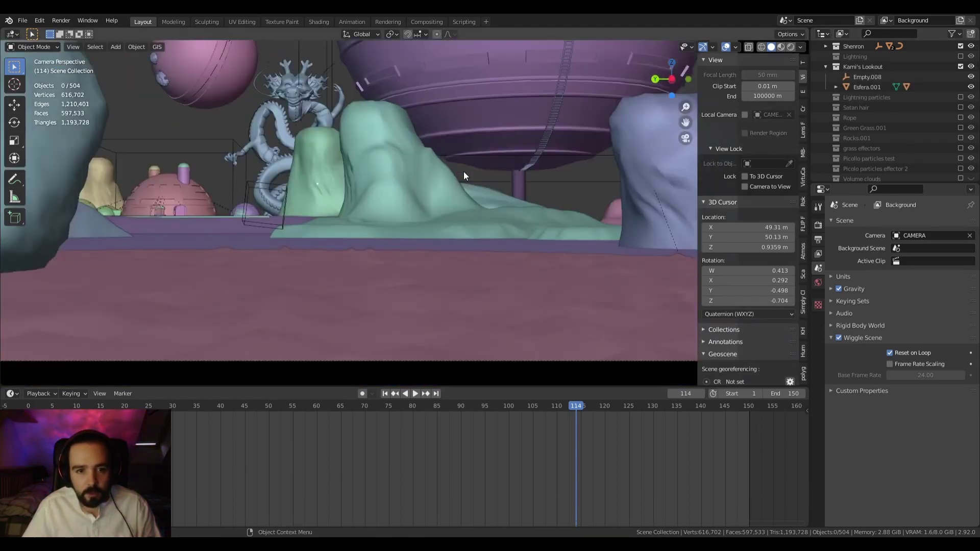
pyautogui.scroll(-3, 502, 367)
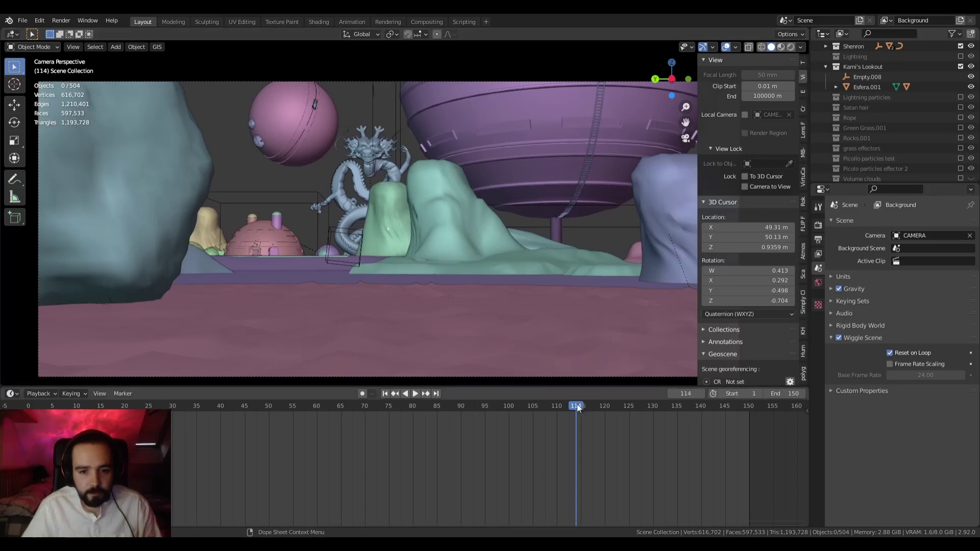
pyautogui.moveTo(577, 406); pyautogui.dragTo(322, 412)
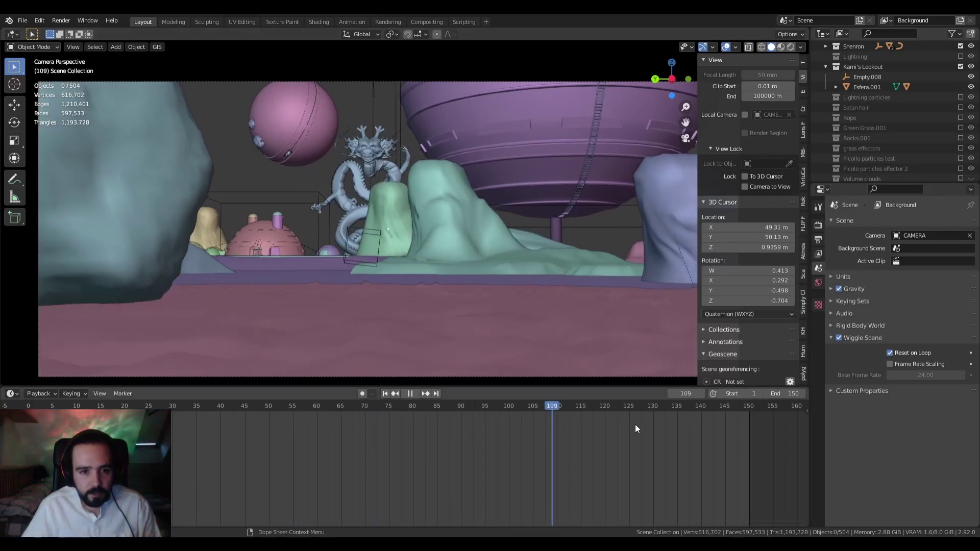
pyautogui.moveTo(635, 424); pyautogui.dragTo(222, 418)
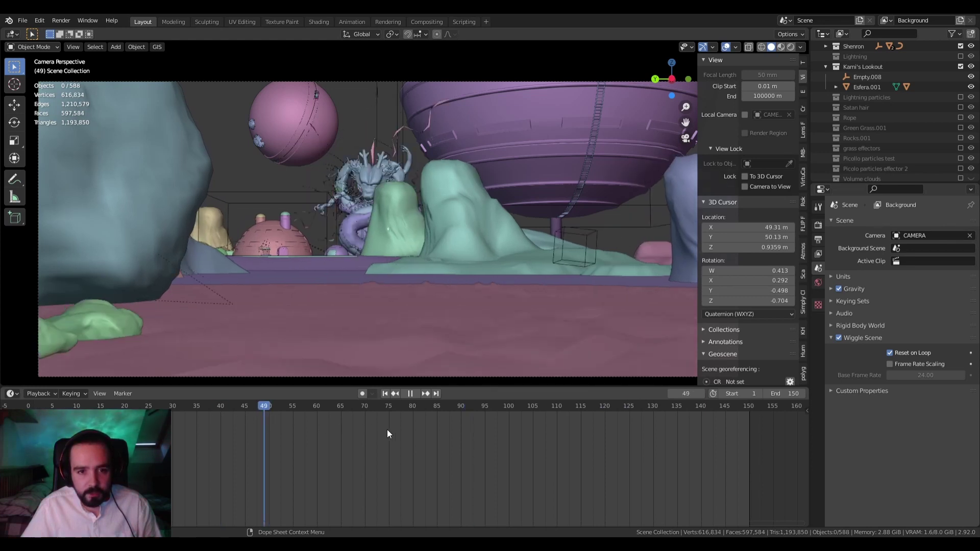
pyautogui.press('space')
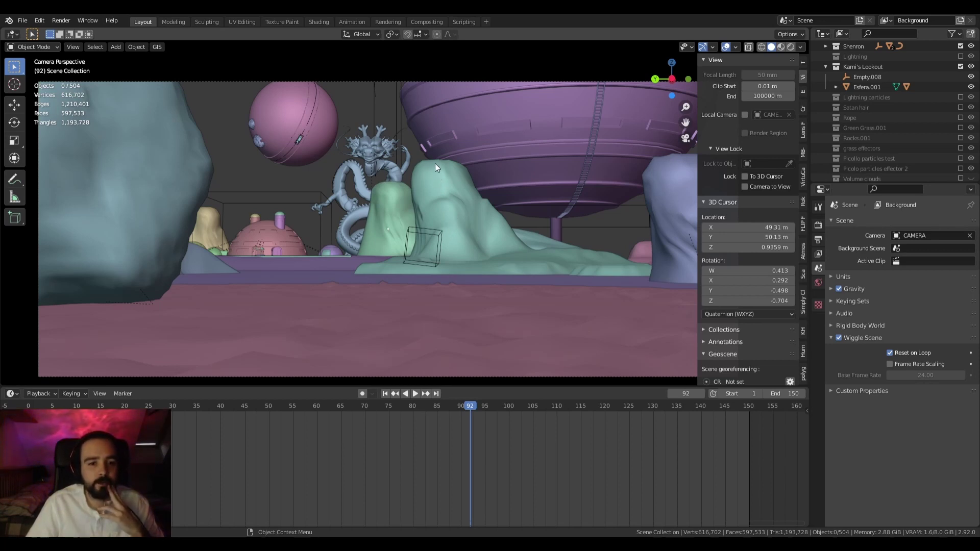
# Find the BG Characters collection and enable it in the view layer
pyautogui.scroll(-3, 870, 140)
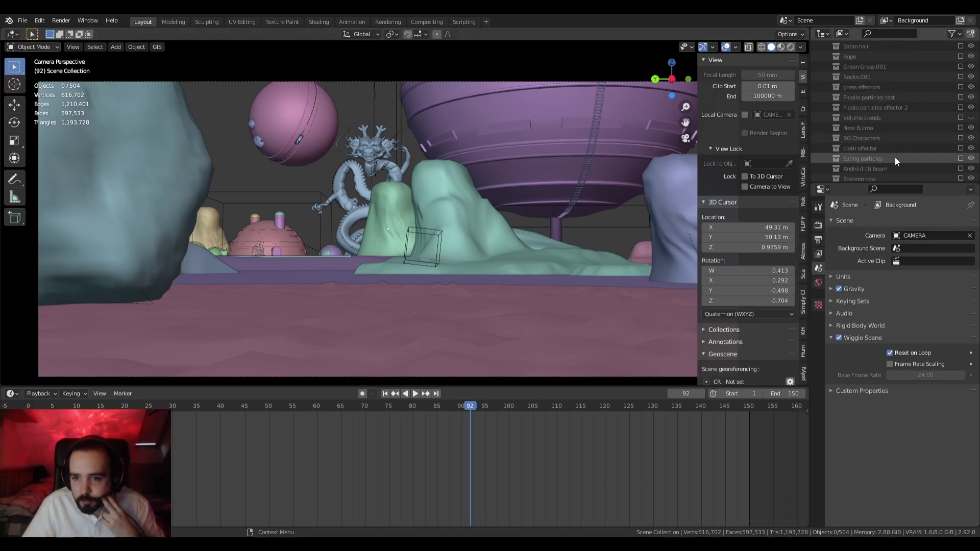
pyautogui.scroll(-1, 898, 169)
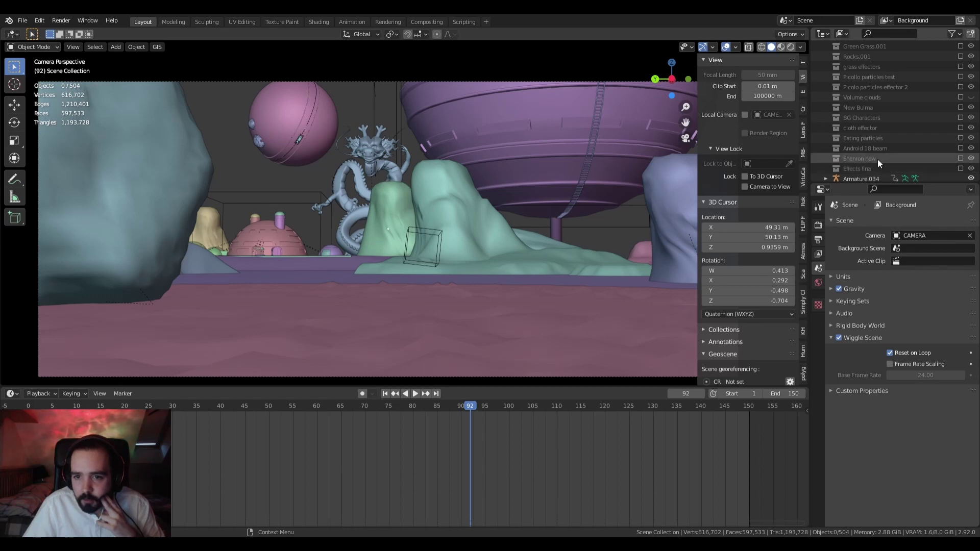
pyautogui.scroll(-3, 901, 136)
pyautogui.scroll(5, 898, 132)
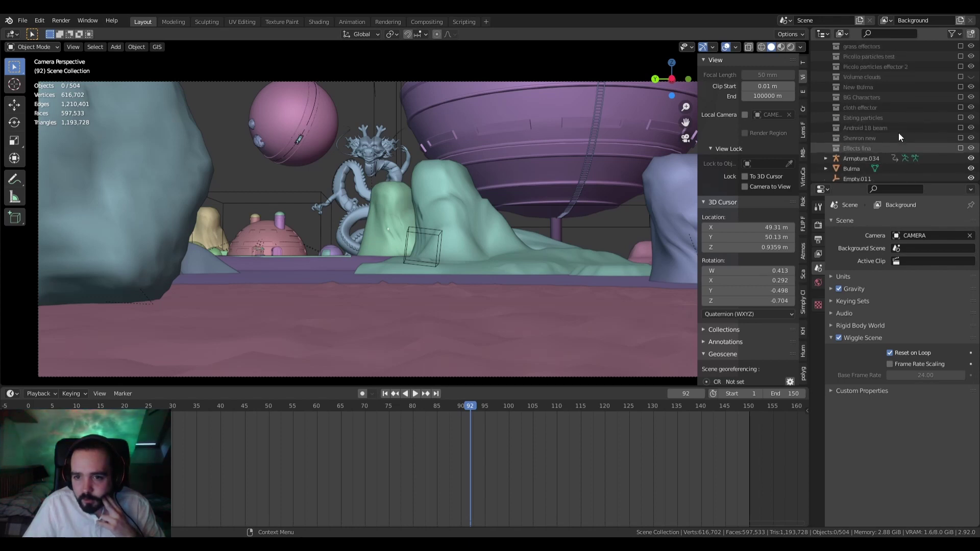
pyautogui.scroll(-2, 898, 133)
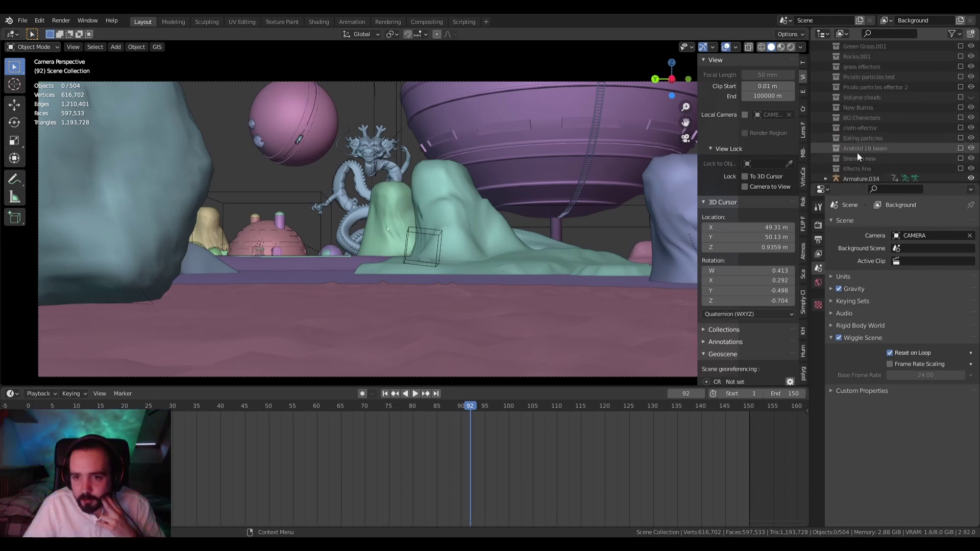
pyautogui.click(960, 118)
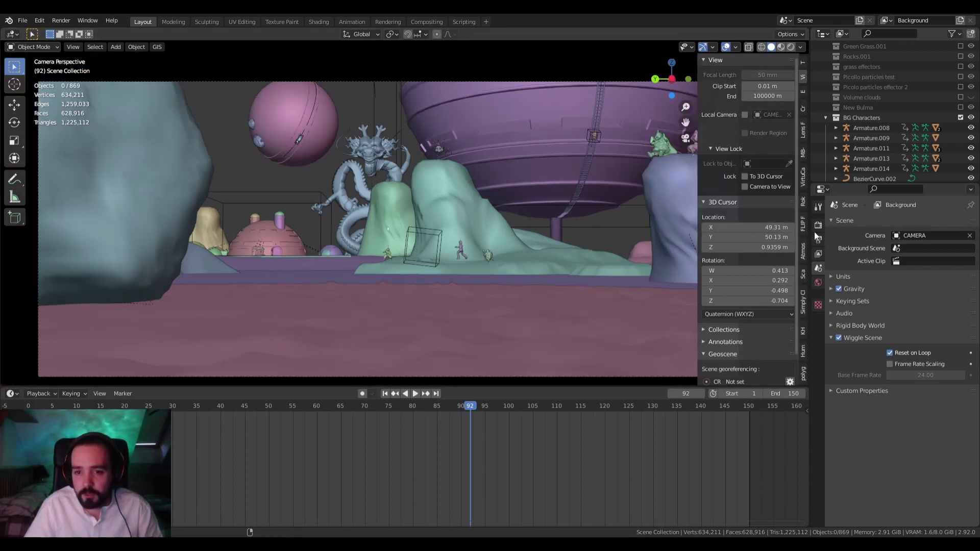
# Enable Simplify in the render properties, check the viewport Texture Limit options, and disable Simplify again
pyautogui.click(818, 225)
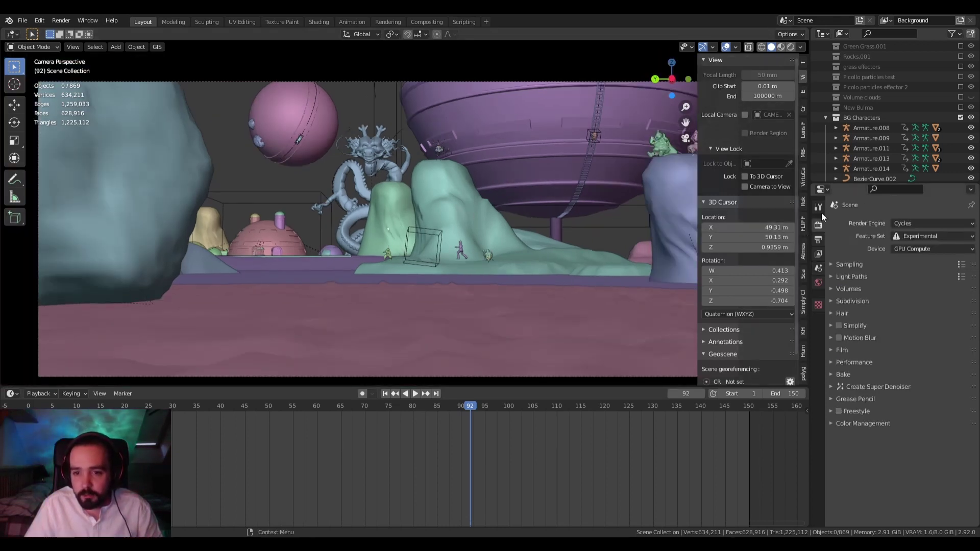
pyautogui.click(831, 326)
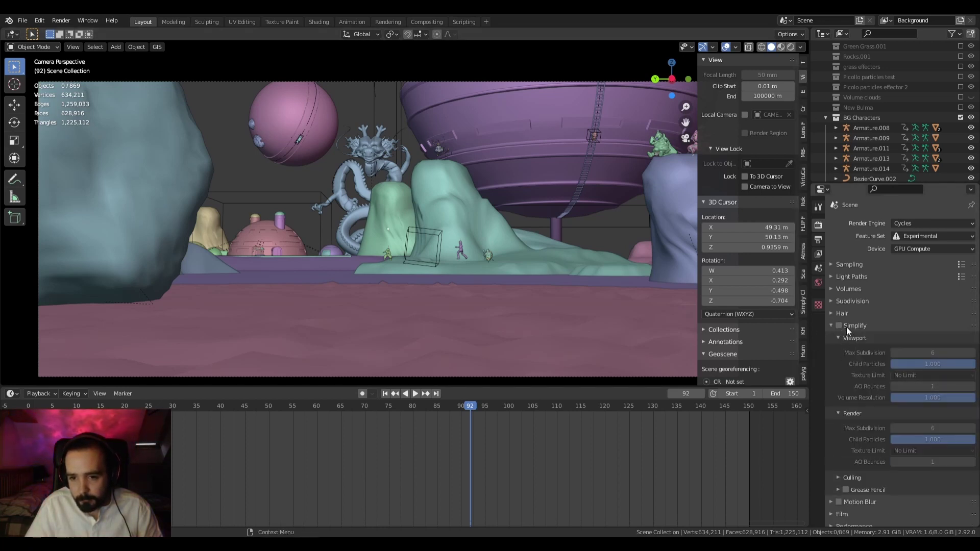
pyautogui.click(847, 327)
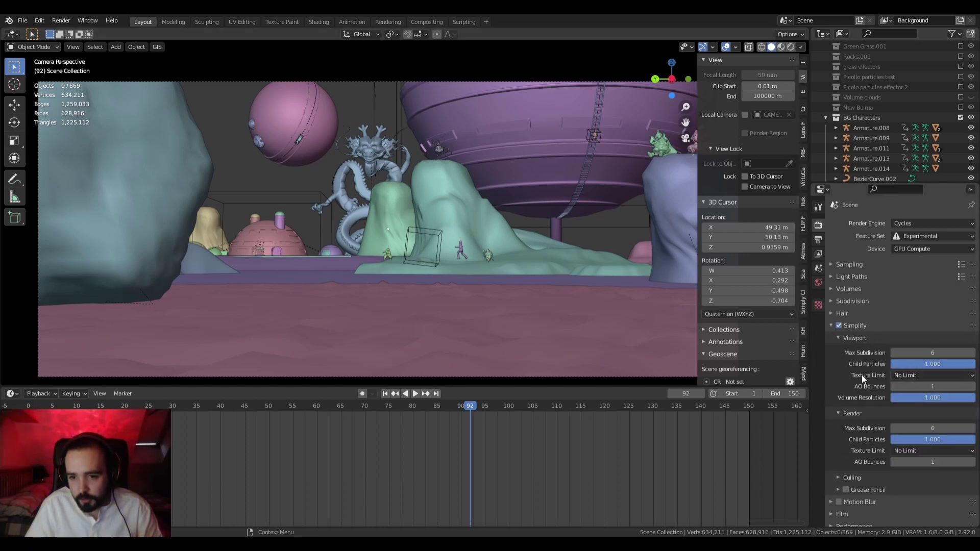
pyautogui.click(906, 375)
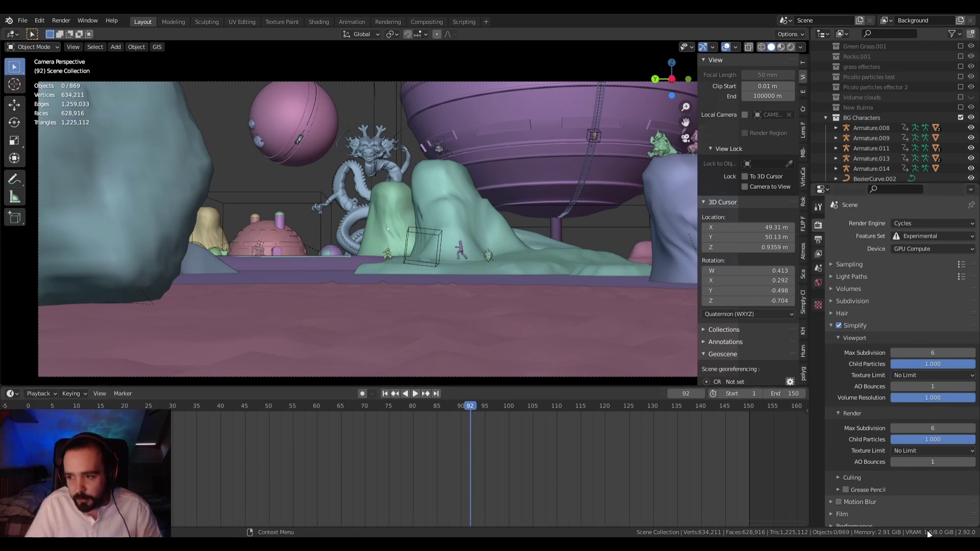
pyautogui.click(907, 375)
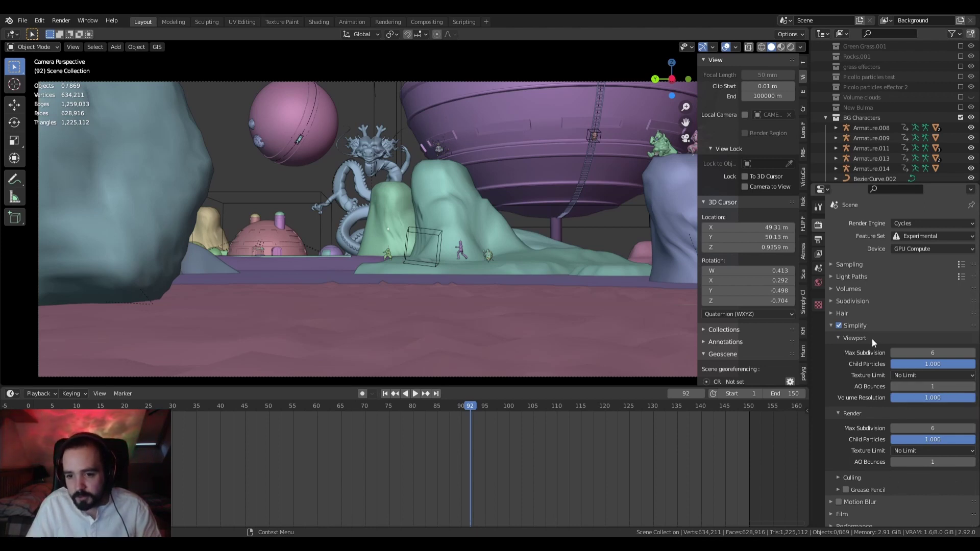
pyautogui.click(836, 325)
pyautogui.click(830, 324)
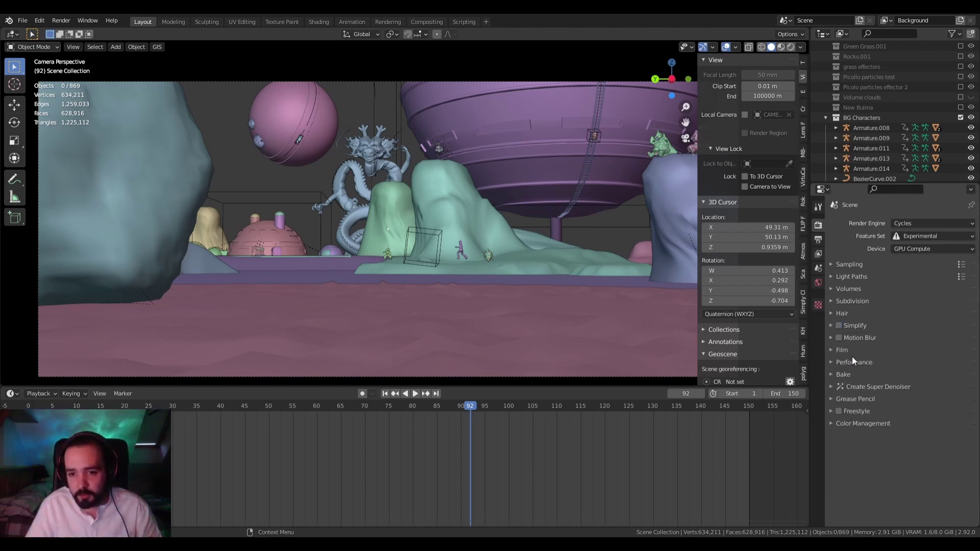
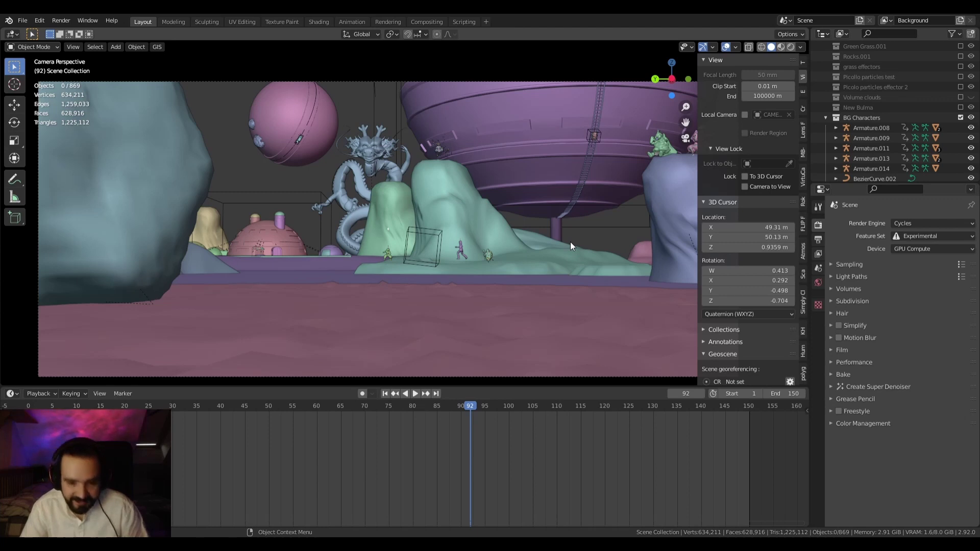
# Hide the viewport sidebar and look through the list of scene collections
pyautogui.press('n')
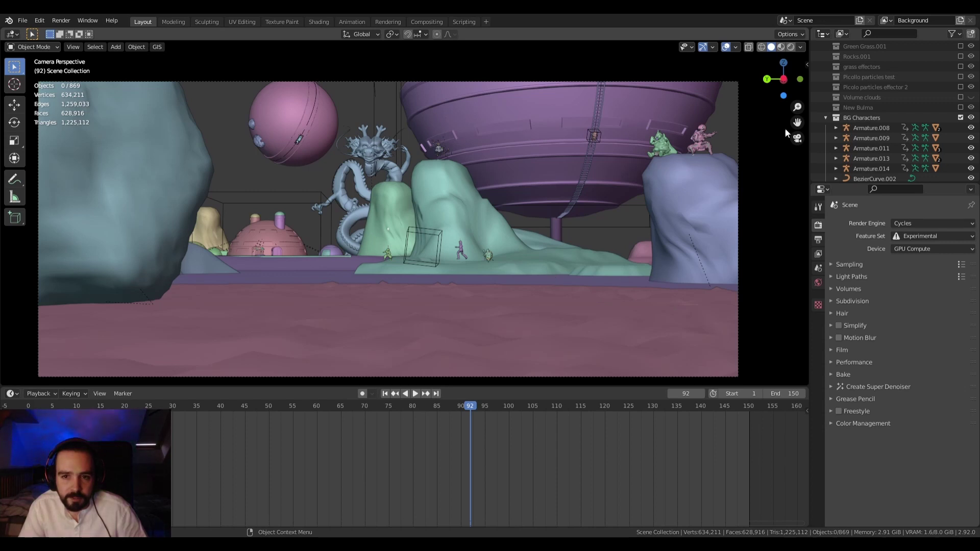
pyautogui.scroll(10, 877, 127)
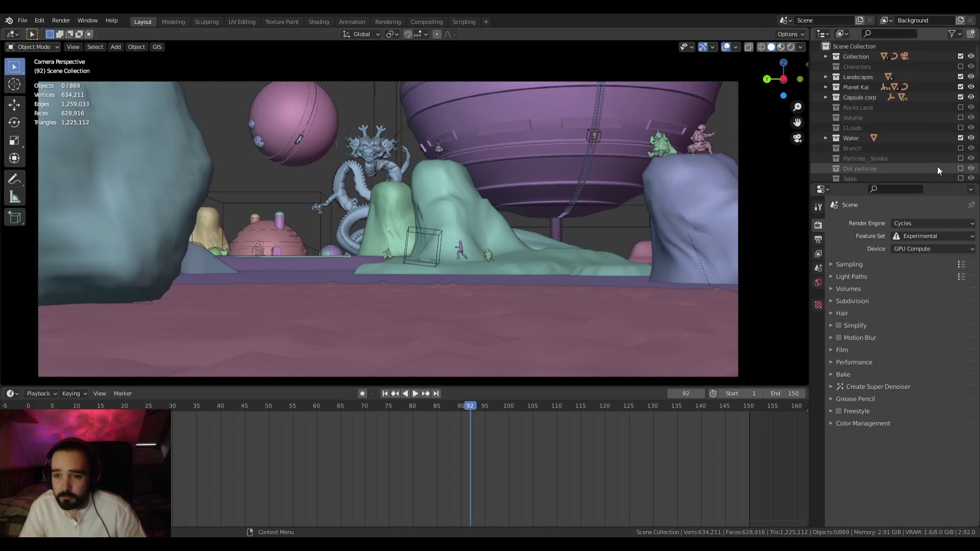
pyautogui.scroll(-4, 874, 145)
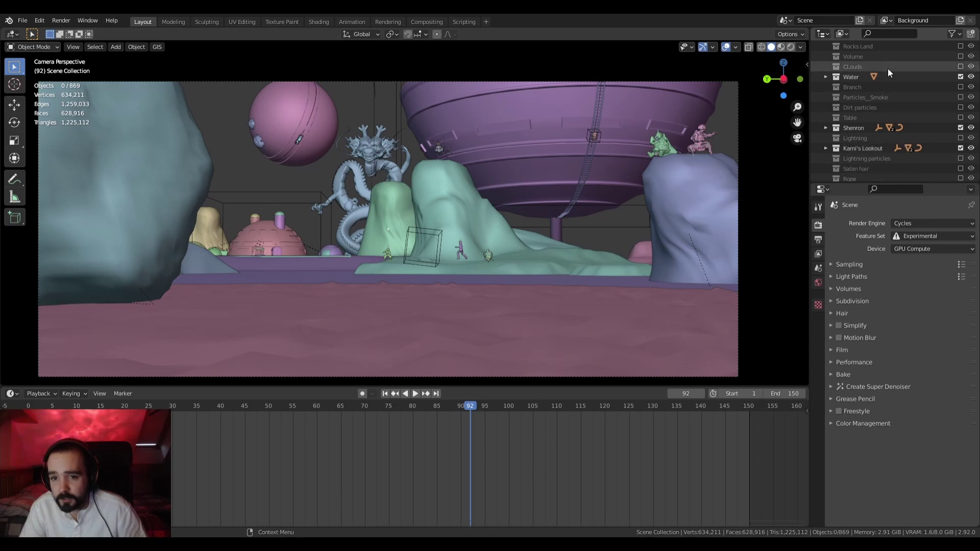
pyautogui.scroll(4, 887, 102)
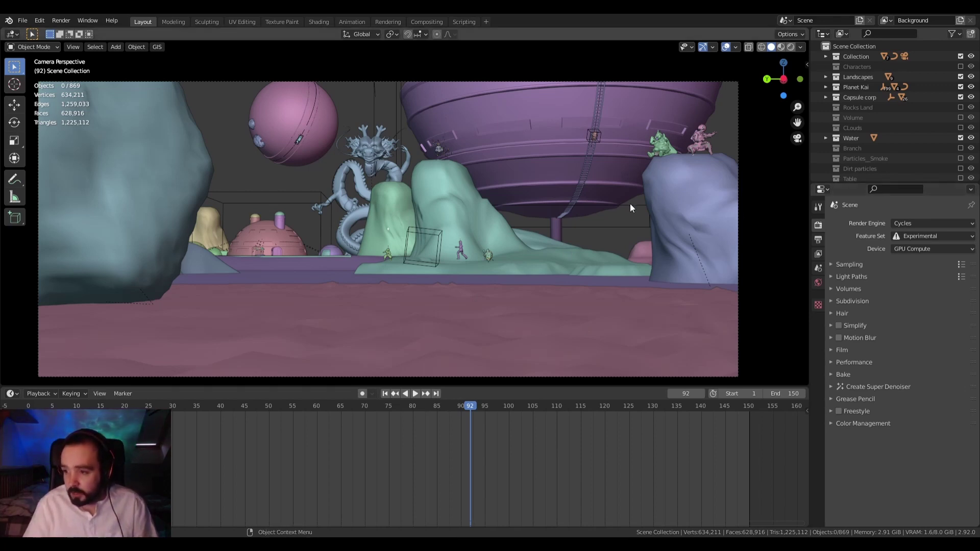
# Clean up the file by purging its unused data-blocks
pyautogui.click(21, 21)
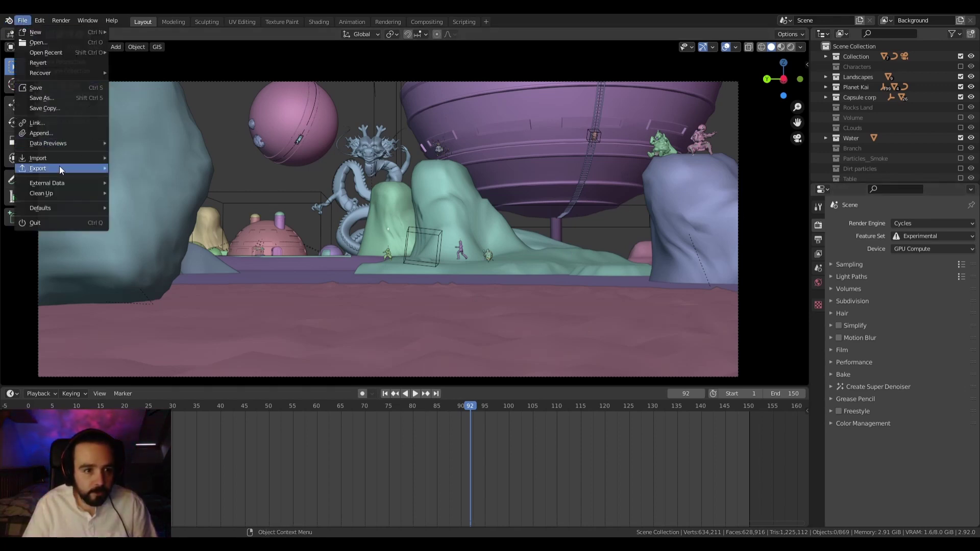
pyautogui.moveTo(48, 190)
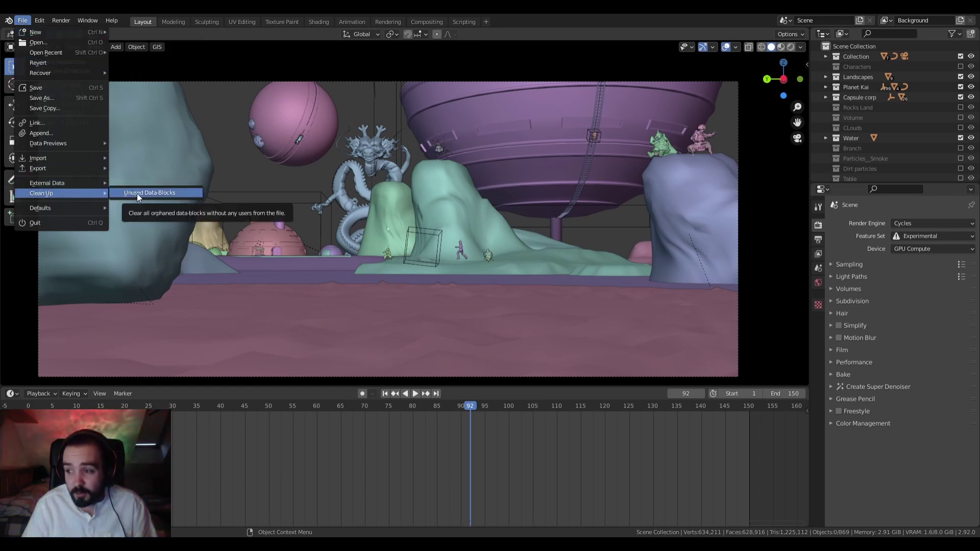
pyautogui.click(137, 194)
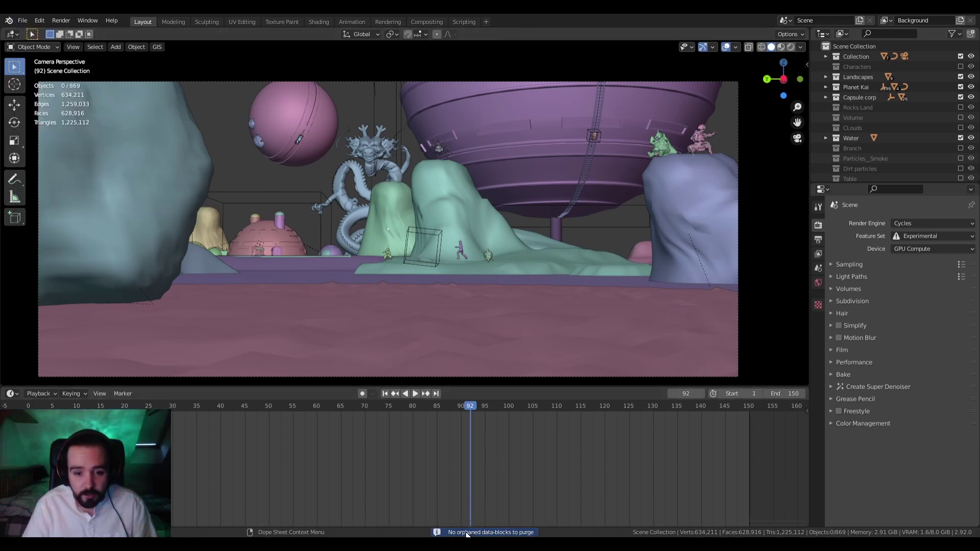
pyautogui.click(19, 23)
pyautogui.moveTo(52, 192)
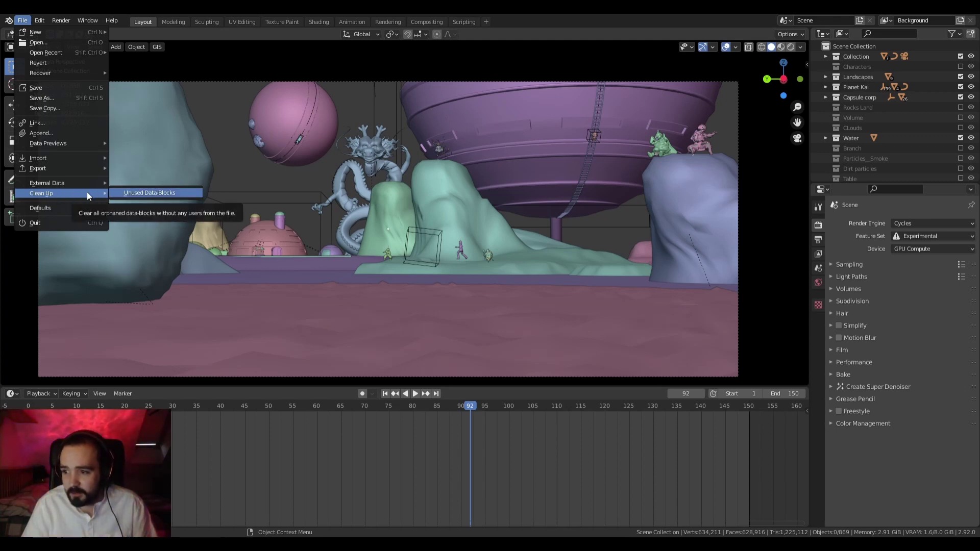
pyautogui.click(149, 192)
pyautogui.click(22, 21)
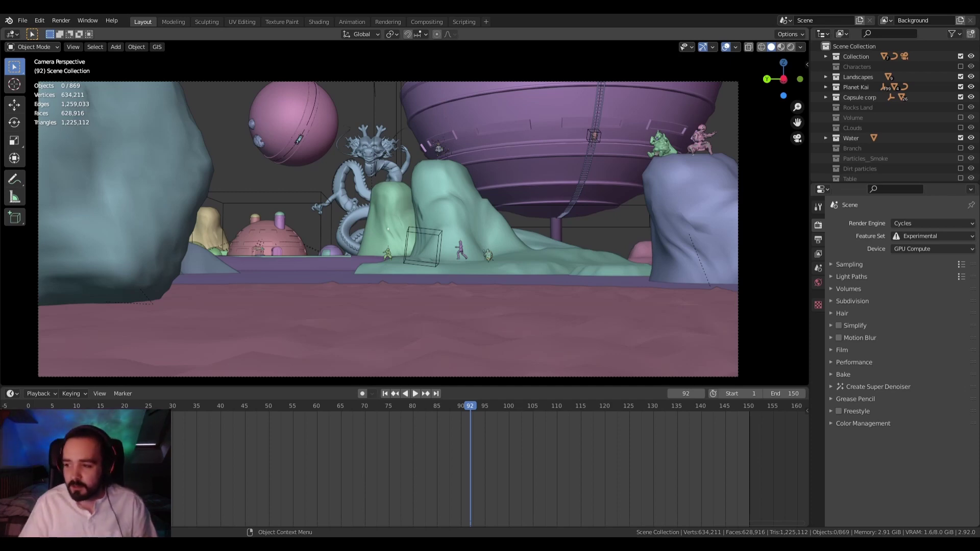
# Examine the surrounding scene and the small background characters standing on the landscape, from the camera view
pyautogui.scroll(-1, 477, 286)
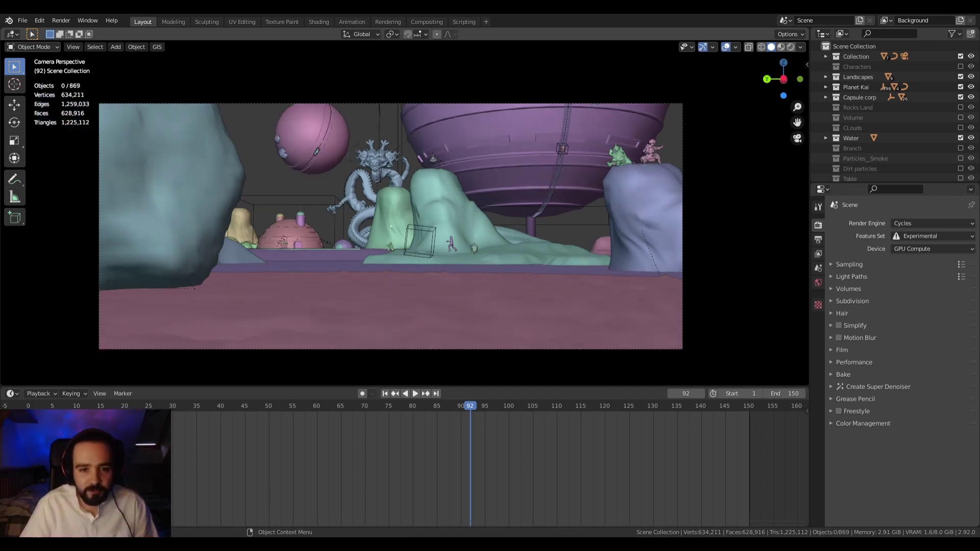
pyautogui.scroll(1, 477, 287)
pyautogui.moveTo(477, 287); pyautogui.dragTo(521, 284, button='middle')
pyautogui.scroll(4, 556, 289)
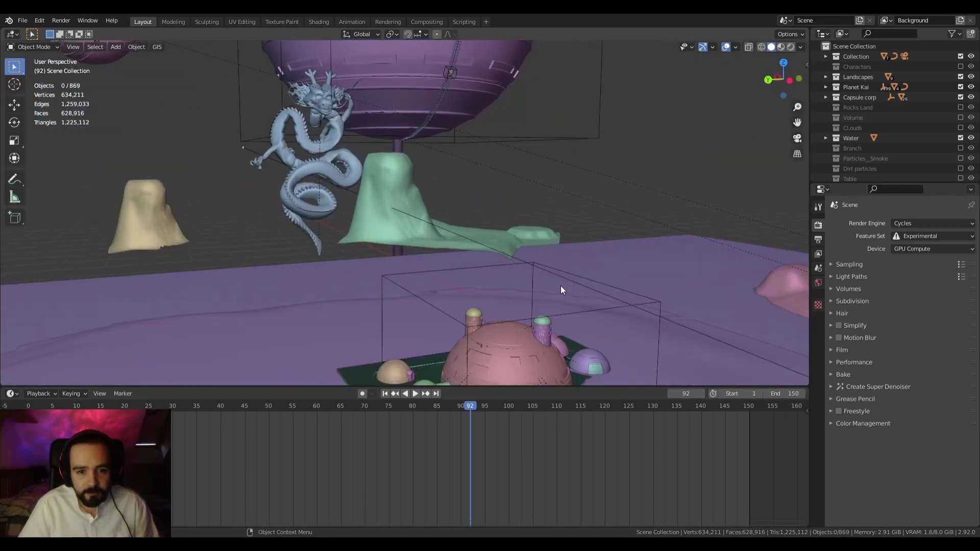
pyautogui.scroll(-2, 561, 290)
pyautogui.press('KP_0')
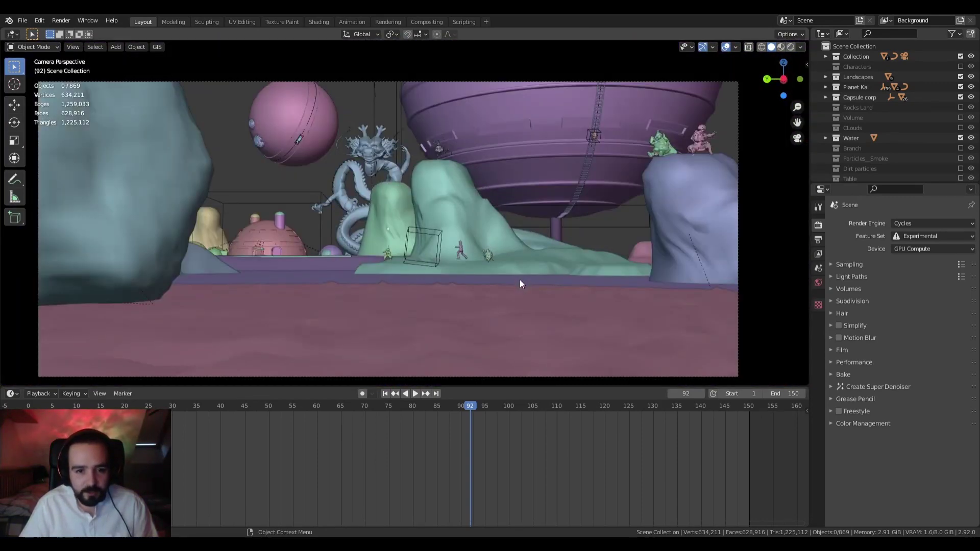
pyautogui.scroll(6, 520, 280)
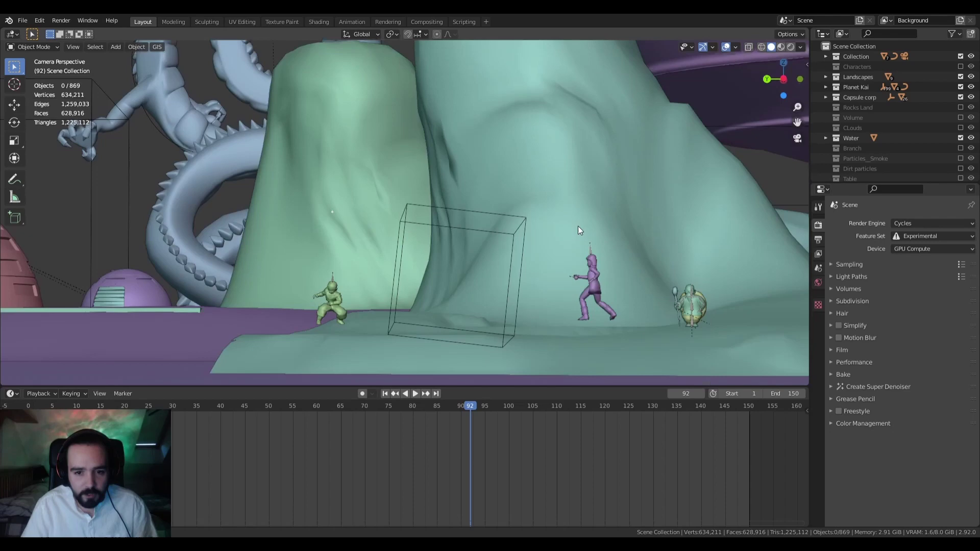
pyautogui.keyDown('shift'); pyautogui.moveTo(578, 225); pyautogui.dragTo(578, 216, button='middle'); pyautogui.keyUp('shift')
pyautogui.scroll(1, 526, 233)
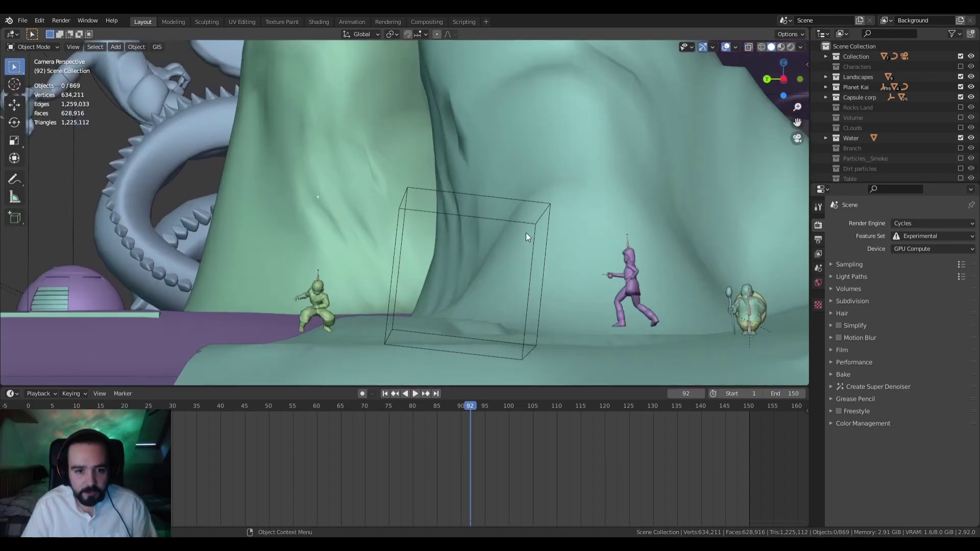
pyautogui.keyDown('shift'); pyautogui.moveTo(422, 300); pyautogui.dragTo(364, 231, button='middle'); pyautogui.keyUp('shift')
pyautogui.scroll(1, 482, 240)
pyautogui.scroll(-1, 482, 240)
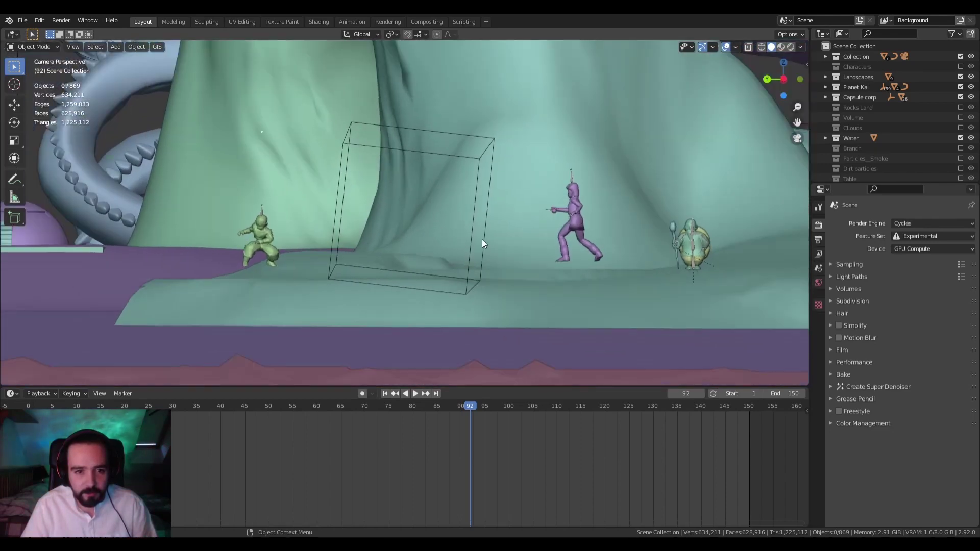
pyautogui.scroll(1, 329, 225)
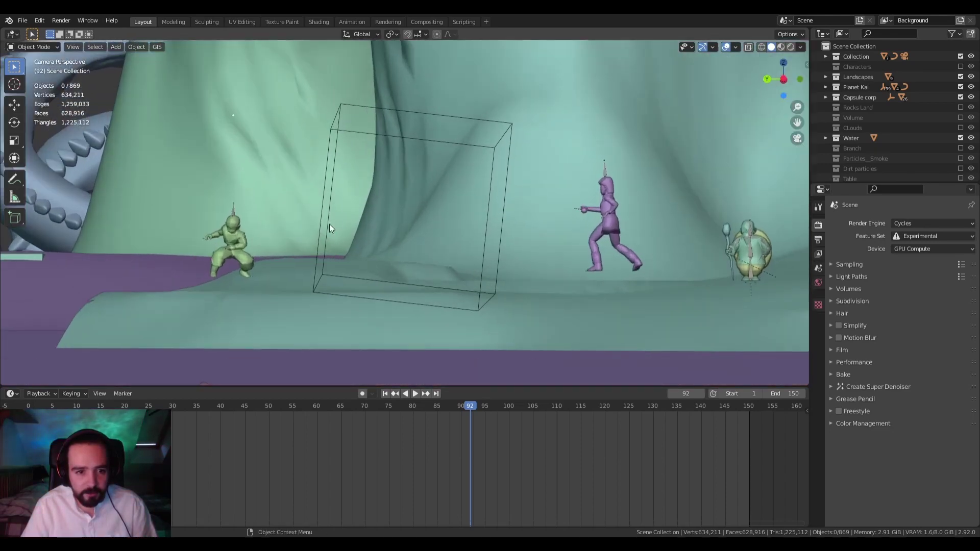
pyautogui.keyDown('shift'); pyautogui.moveTo(282, 236); pyautogui.dragTo(314, 210, button='middle'); pyautogui.keyUp('shift')
pyautogui.scroll(2, 315, 210)
pyautogui.keyDown('shift'); pyautogui.moveTo(233, 207); pyautogui.dragTo(326, 207, button='middle'); pyautogui.keyUp('shift')
pyautogui.scroll(2, 329, 200)
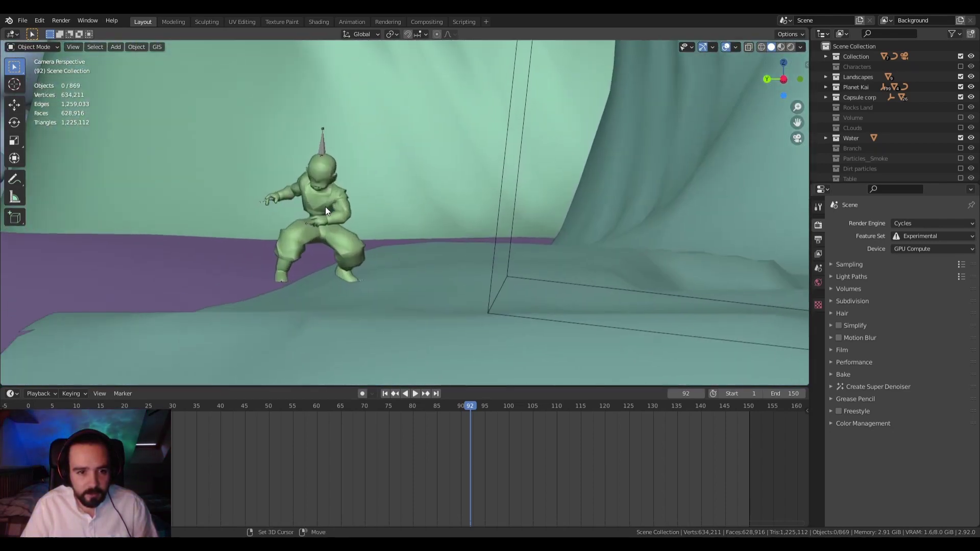
pyautogui.scroll(-6, 344, 212)
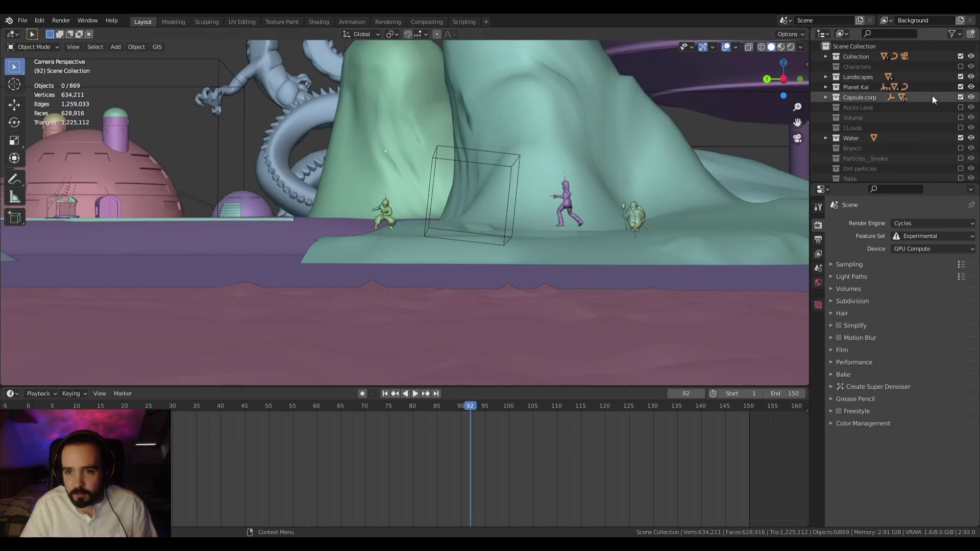
# Disable the Collection, Landscapes and Shenron collections in the view layer
pyautogui.click(961, 56)
pyautogui.click(961, 76)
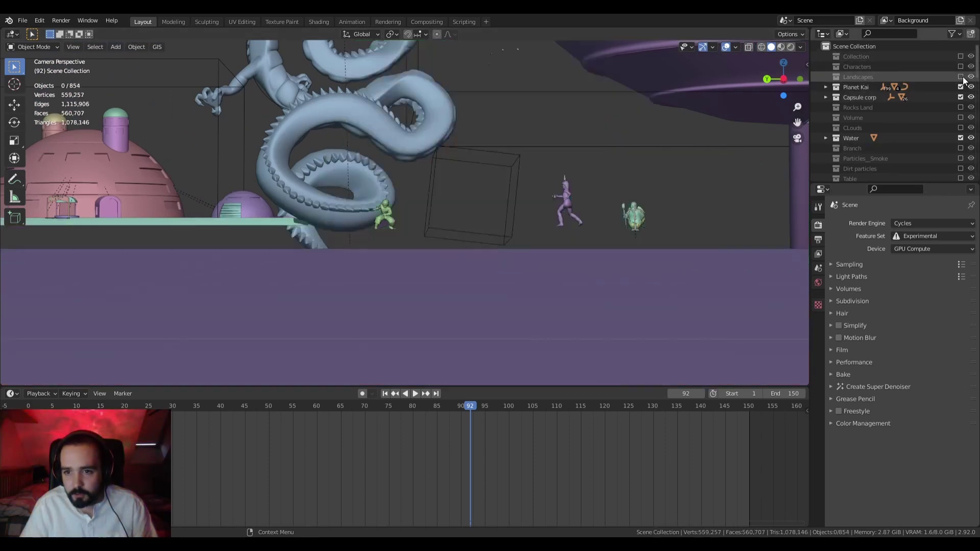
pyautogui.scroll(-2, 868, 135)
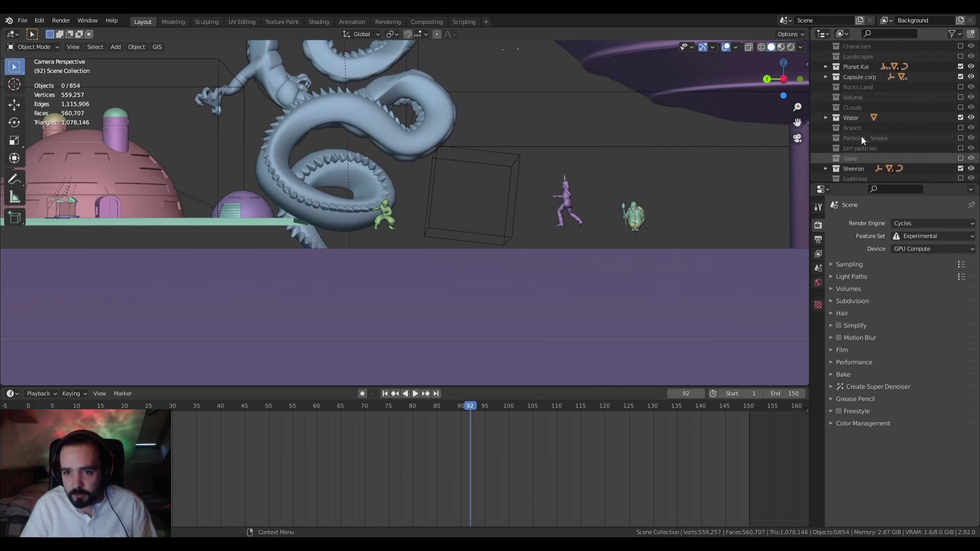
pyautogui.scroll(-4, 862, 140)
pyautogui.click(960, 128)
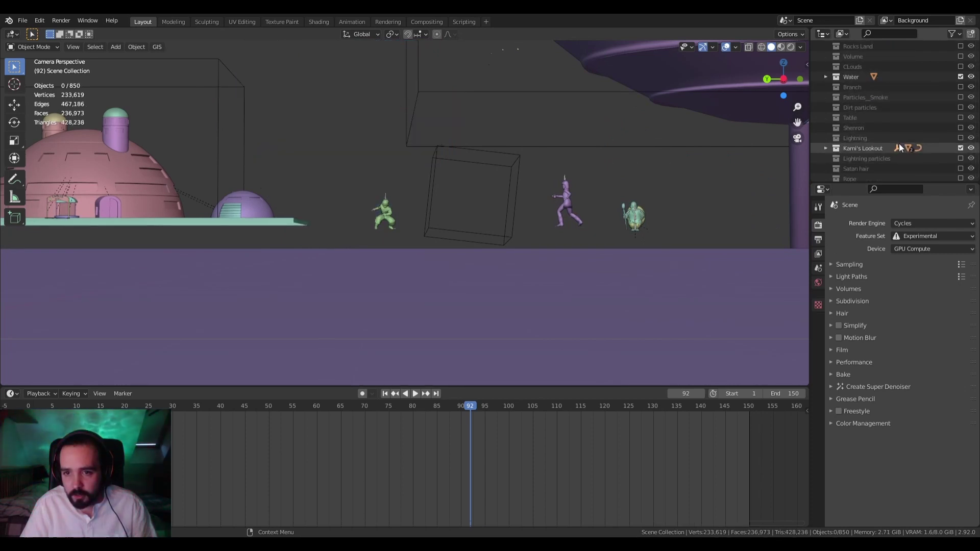
# Disable the Capsule corp collection and re-enable the Landscapes collection in the view layer
pyautogui.moveTo(715, 164); pyautogui.dragTo(587, 199, button='middle')
pyautogui.scroll(6, 912, 121)
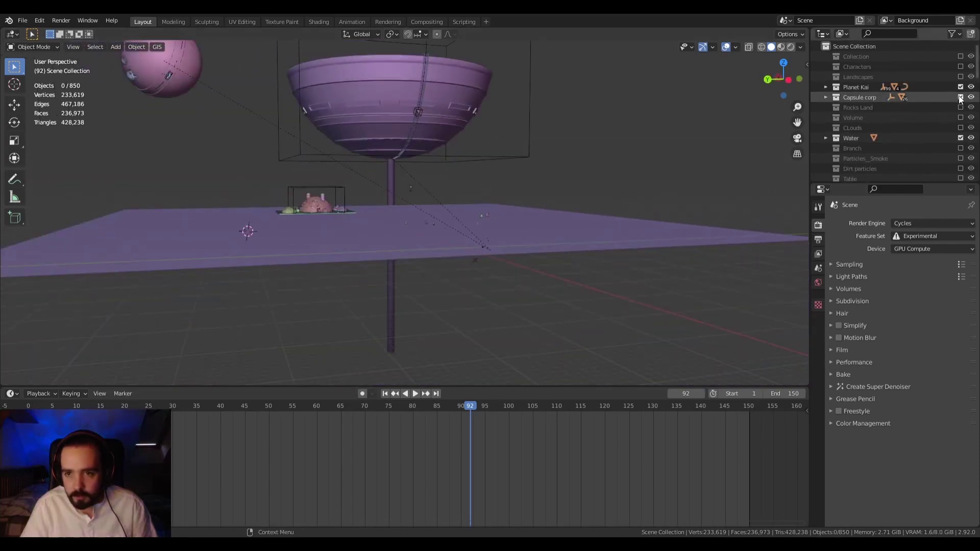
pyautogui.click(961, 97)
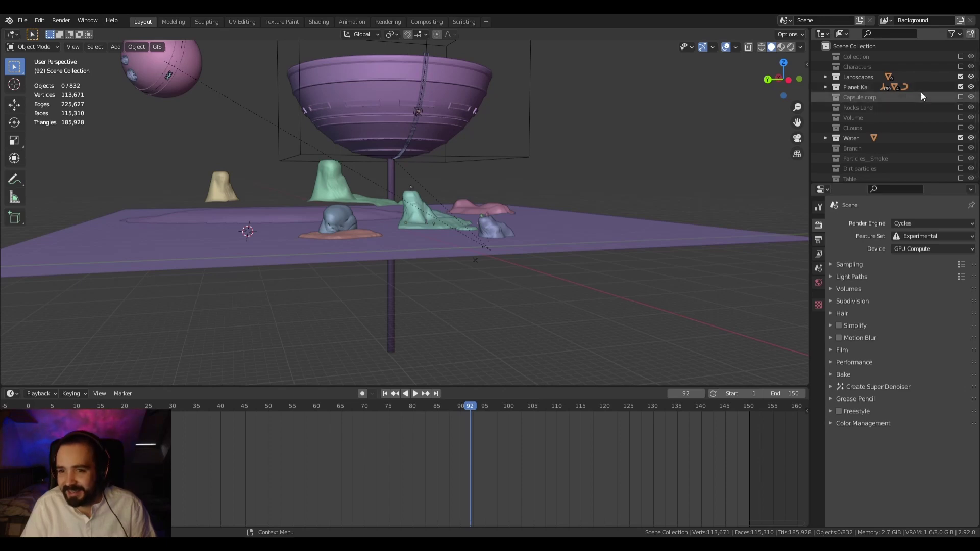
# Select the crouching Krillin character on the island, frame it and examine its model up close
pyautogui.scroll(6, 478, 238)
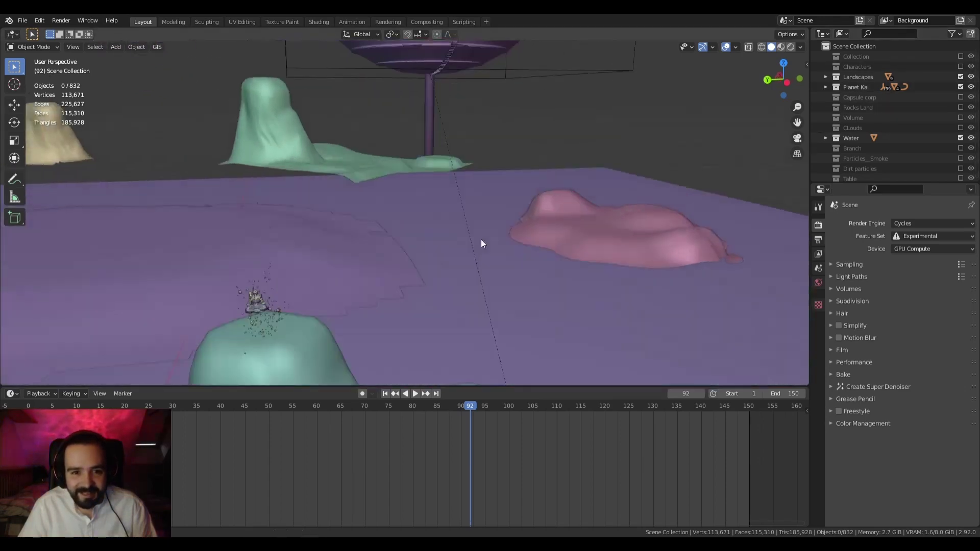
pyautogui.scroll(-4, 485, 234)
pyautogui.moveTo(490, 227); pyautogui.dragTo(444, 204, button='middle')
pyautogui.scroll(3, 444, 207)
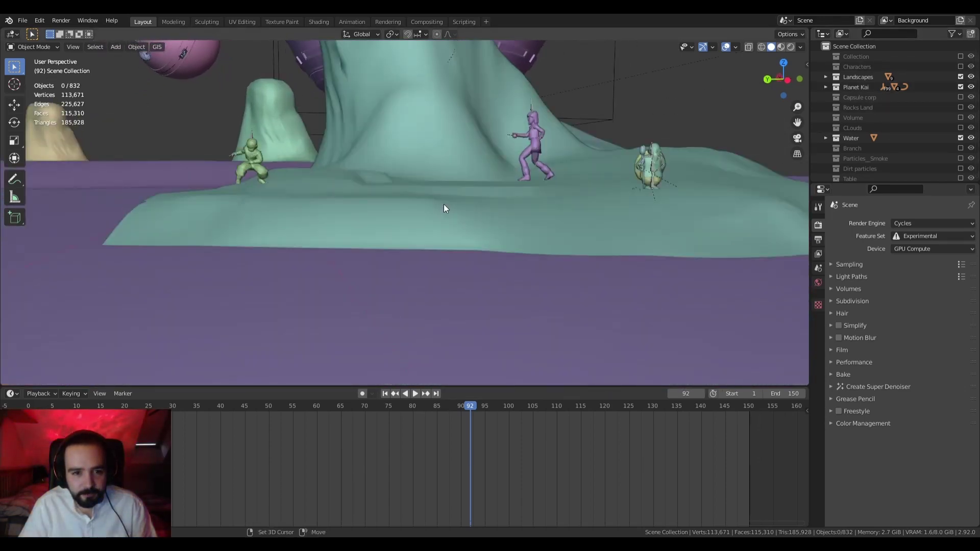
pyautogui.click(327, 172)
pyautogui.press('KP_Decimal')
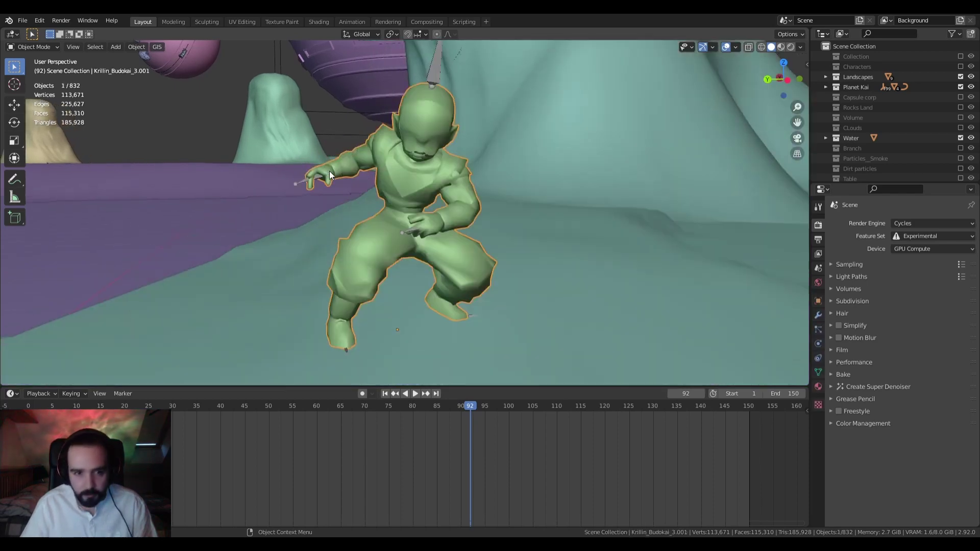
pyautogui.moveTo(330, 170); pyautogui.dragTo(454, 261, button='middle')
pyautogui.scroll(5, 445, 290)
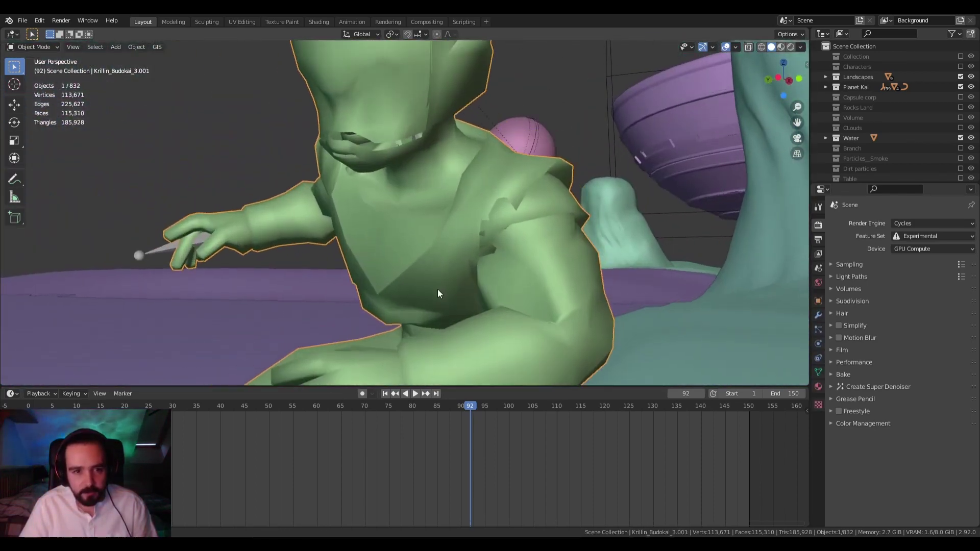
pyautogui.moveTo(438, 293); pyautogui.dragTo(471, 289, button='middle')
pyautogui.scroll(-5, 577, 304)
# Play the animation from frame 23 and examine the Krillin character's movement from several angles
pyautogui.moveTo(478, 406); pyautogui.dragTo(138, 407)
pyautogui.press('space')
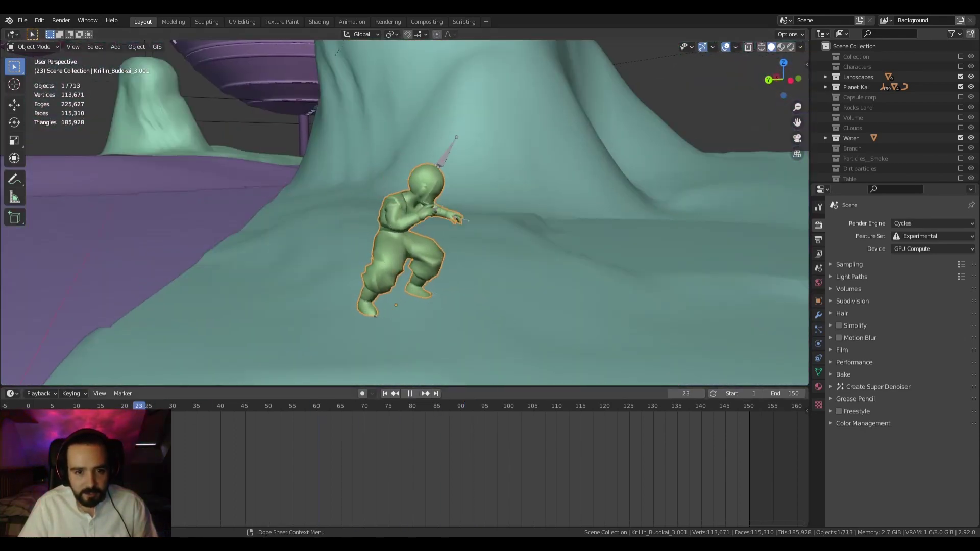
pyautogui.moveTo(458, 283); pyautogui.dragTo(583, 287, button='middle')
pyautogui.scroll(6, 583, 287)
pyautogui.moveTo(601, 321); pyautogui.dragTo(441, 197, button='middle')
pyautogui.press('space')
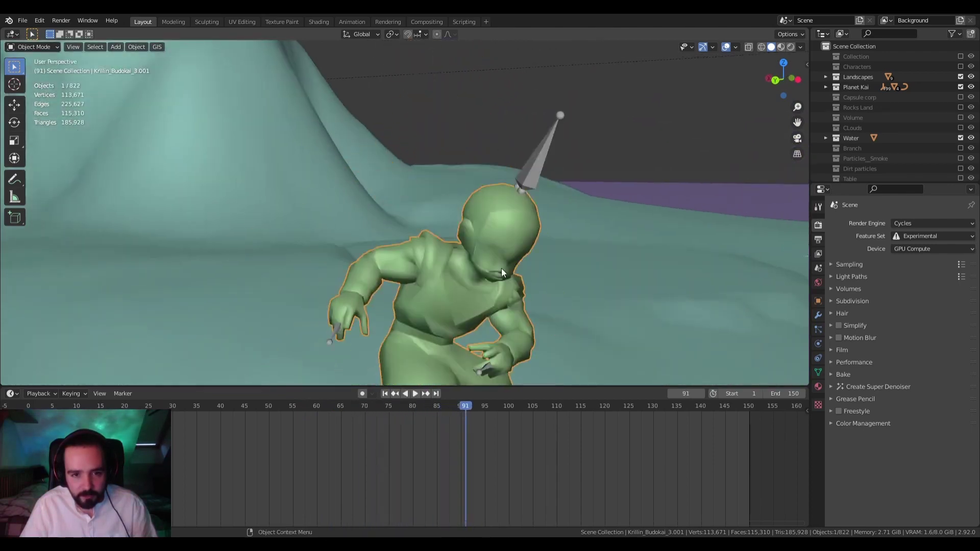
pyautogui.press('space')
pyautogui.scroll(-10, 642, 314)
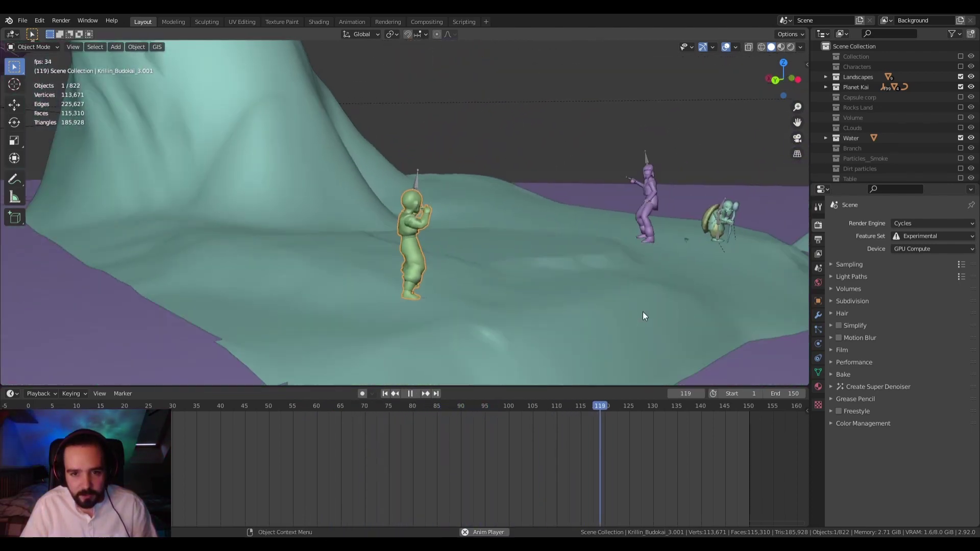
# Select the purple character beside Krillin and watch its animation up close
pyautogui.moveTo(642, 311); pyautogui.dragTo(235, 296, button='middle')
pyautogui.click(624, 176)
pyautogui.scroll(3, 675, 248)
pyautogui.moveTo(338, 286); pyautogui.dragTo(314, 263, button='middle')
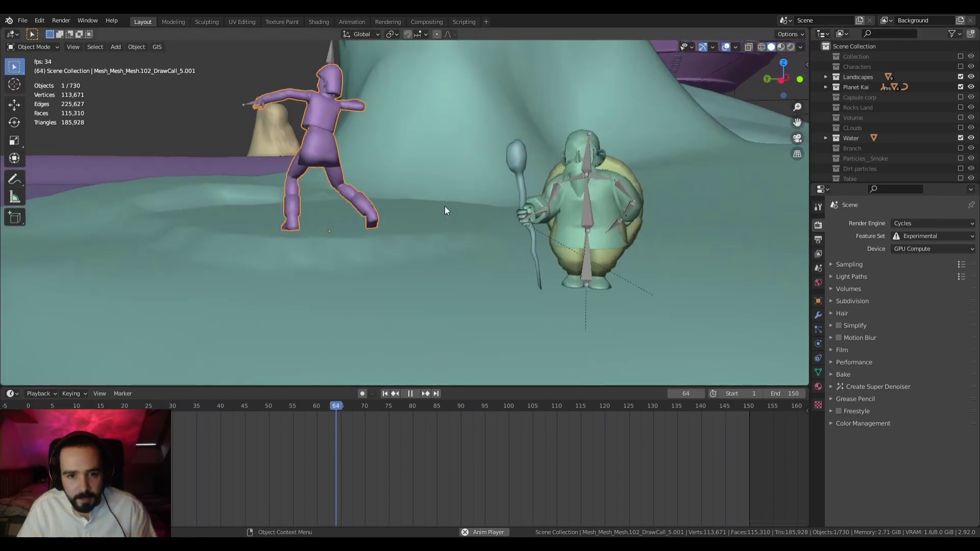
# Select the armature of the old man with the turtle shell and turn off its In Front viewport display
pyautogui.click(577, 209)
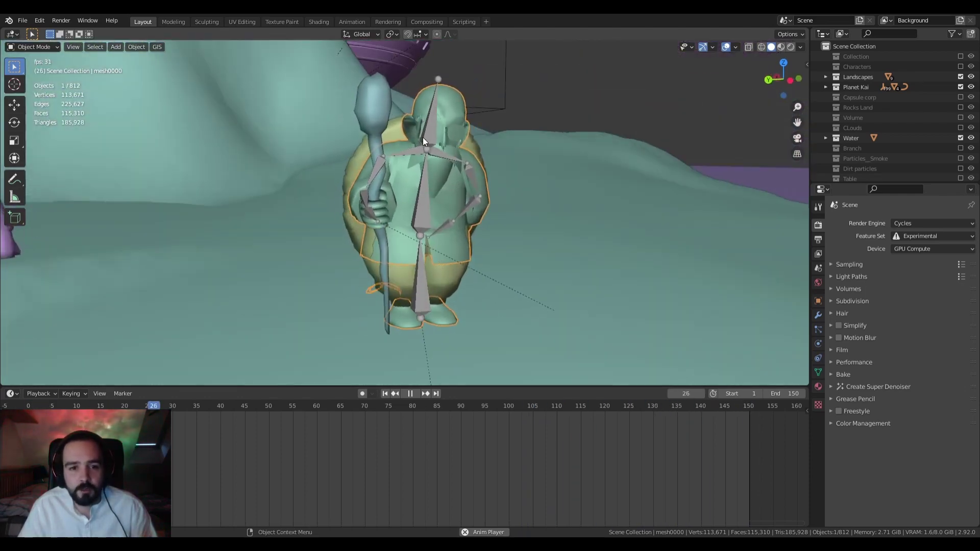
pyautogui.click(424, 137)
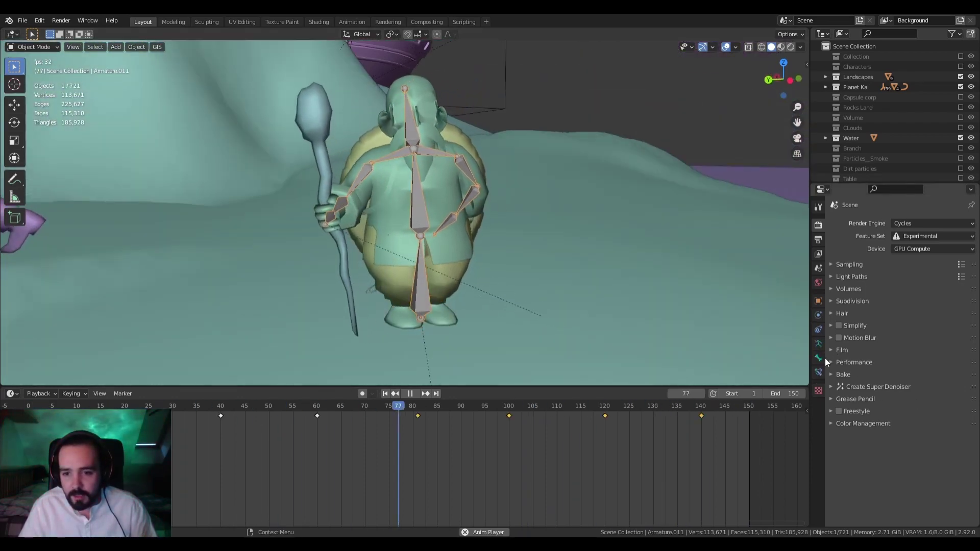
pyautogui.click(818, 344)
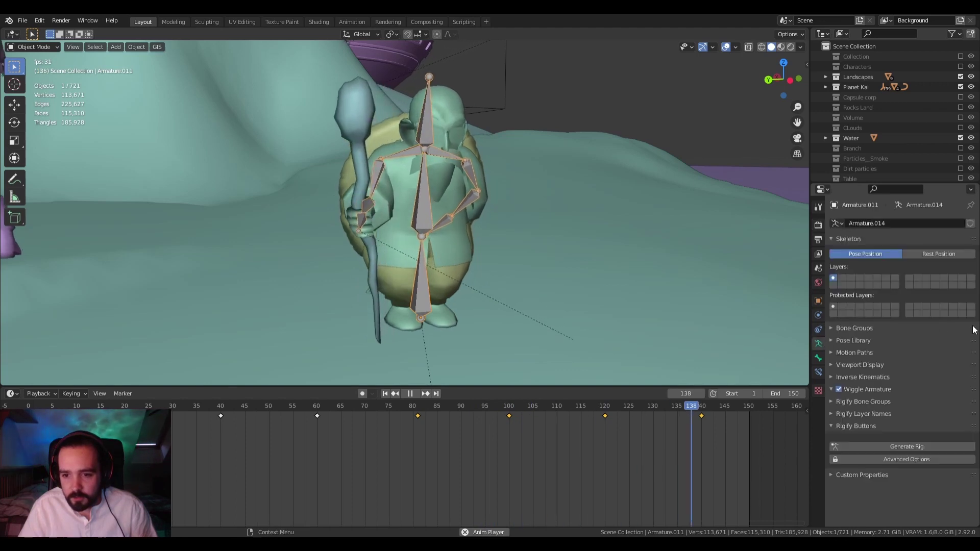
pyautogui.click(833, 365)
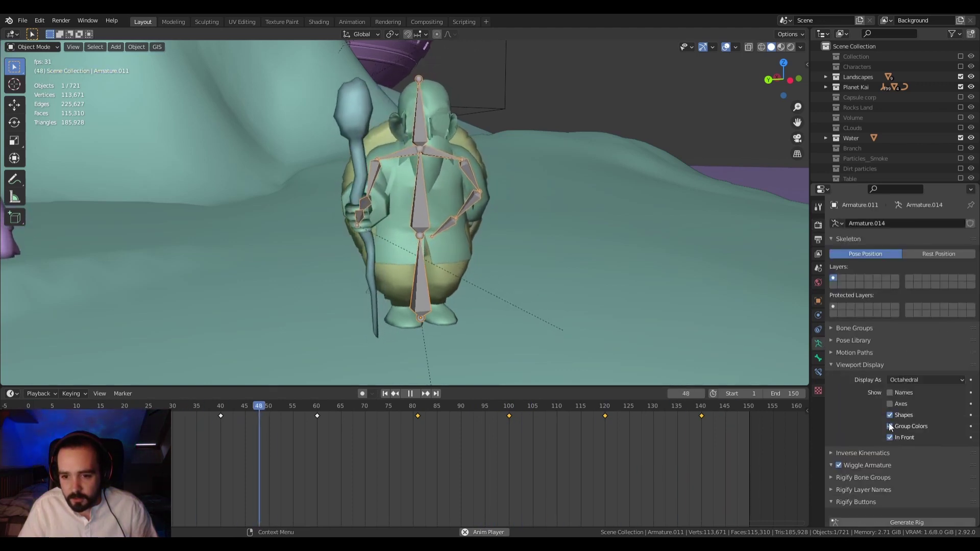
pyautogui.click(890, 426)
pyautogui.click(890, 437)
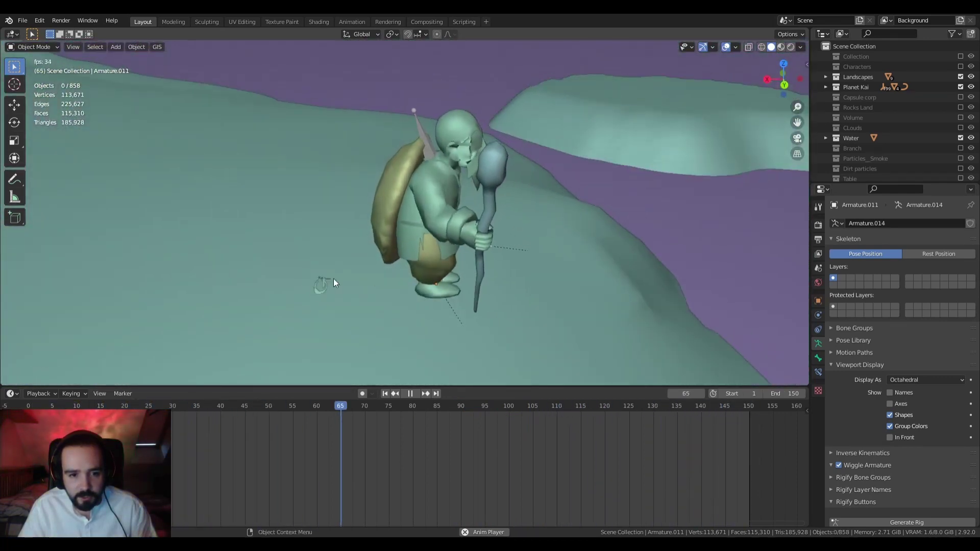
# Watch the playing animation of the island characters, first from a distance and then up close beside the old man
pyautogui.click(403, 284)
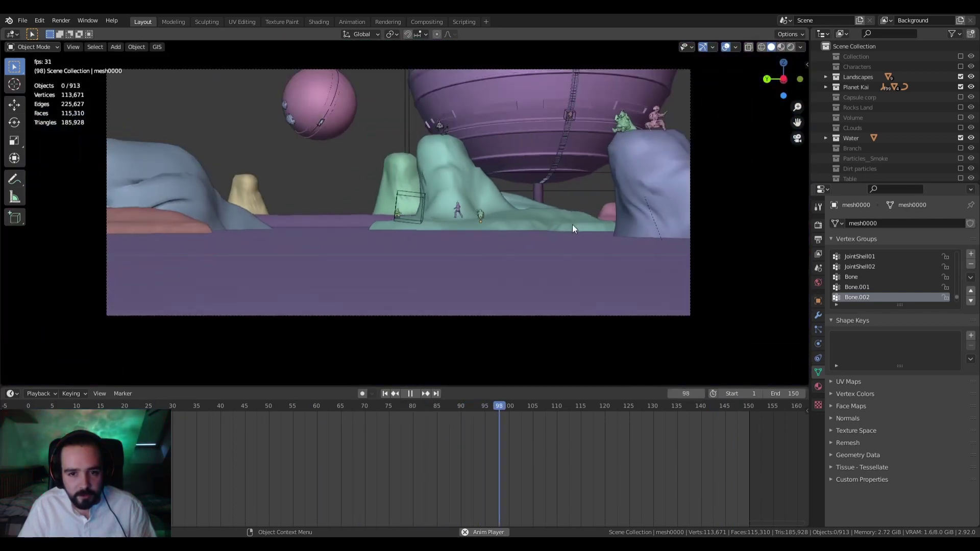
pyautogui.scroll(8, 519, 234)
pyautogui.keyDown('shift'); pyautogui.moveTo(618, 235); pyautogui.dragTo(452, 231, button='middle'); pyautogui.keyUp('shift')
pyautogui.moveTo(546, 237); pyautogui.dragTo(502, 243, button='middle')
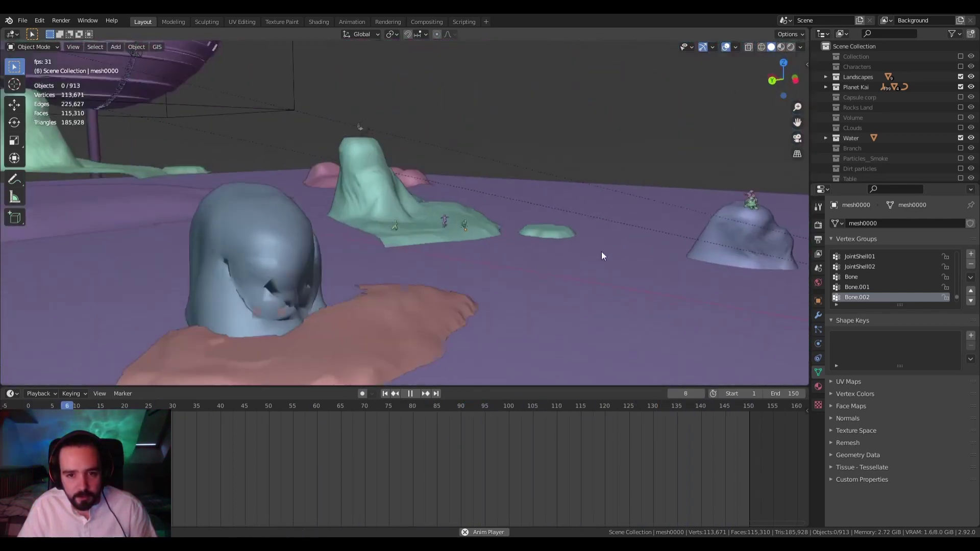
pyautogui.scroll(-4, 602, 252)
pyautogui.scroll(8, 502, 243)
pyautogui.keyDown('shift'); pyautogui.moveTo(629, 277); pyautogui.dragTo(434, 232, button='middle'); pyautogui.keyUp('shift')
pyautogui.scroll(3, 562, 227)
pyautogui.keyDown('shift'); pyautogui.moveTo(582, 227); pyautogui.dragTo(497, 220, button='middle'); pyautogui.keyUp('shift')
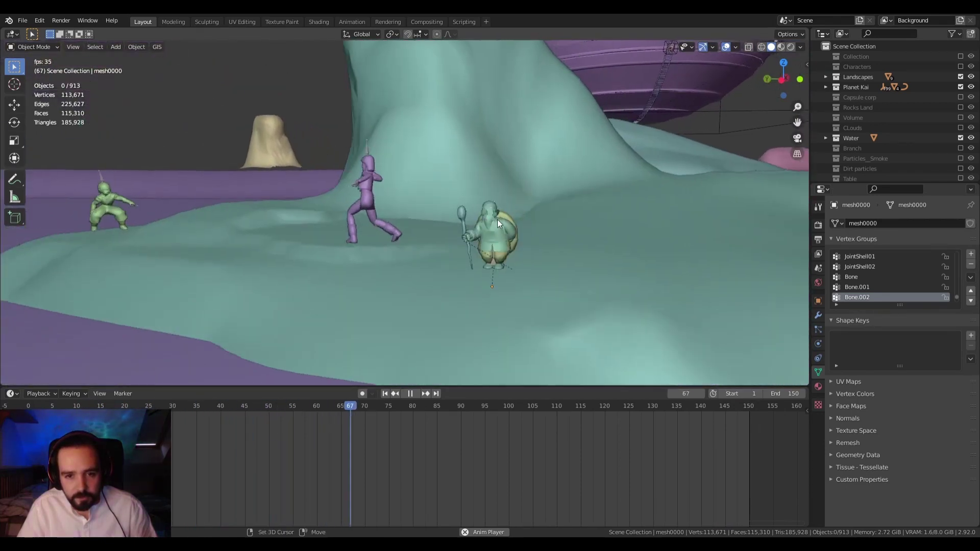
pyautogui.scroll(3, 497, 219)
pyautogui.keyDown('shift'); pyautogui.moveTo(630, 240); pyautogui.dragTo(577, 225, button='middle'); pyautogui.keyUp('shift')
pyautogui.scroll(4, 512, 228)
# Select the armature of the pink character sitting on the separate rock and turn off its In Front viewport display
pyautogui.scroll(-14, 573, 231)
pyautogui.scroll(1, 636, 234)
pyautogui.scroll(-2, 634, 234)
pyautogui.moveTo(700, 243); pyautogui.dragTo(519, 265, button='middle')
pyautogui.scroll(4, 651, 224)
pyautogui.scroll(2, 621, 271)
pyautogui.keyDown('shift'); pyautogui.moveTo(651, 224); pyautogui.dragTo(536, 250, button='middle'); pyautogui.keyUp('shift')
pyautogui.keyDown('shift'); pyautogui.moveTo(482, 223); pyautogui.dragTo(558, 231, button='middle'); pyautogui.keyUp('shift')
pyautogui.scroll(3, 558, 230)
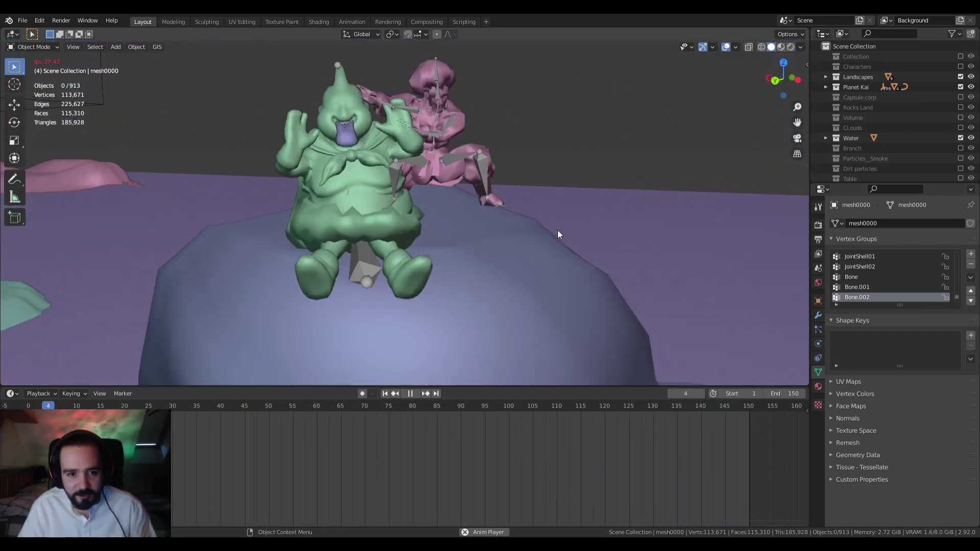
pyautogui.click(479, 183)
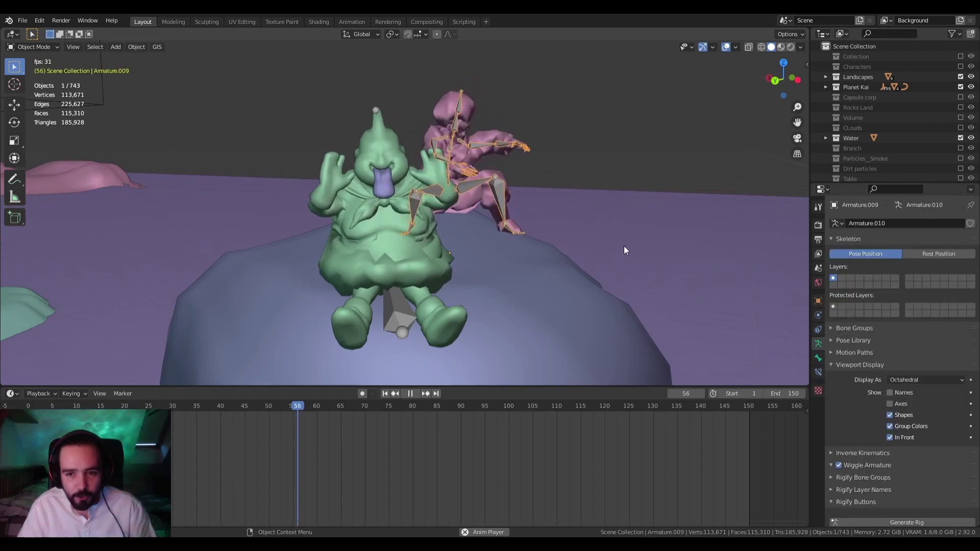
pyautogui.click(889, 437)
pyautogui.moveTo(624, 370); pyautogui.dragTo(558, 345, button='middle')
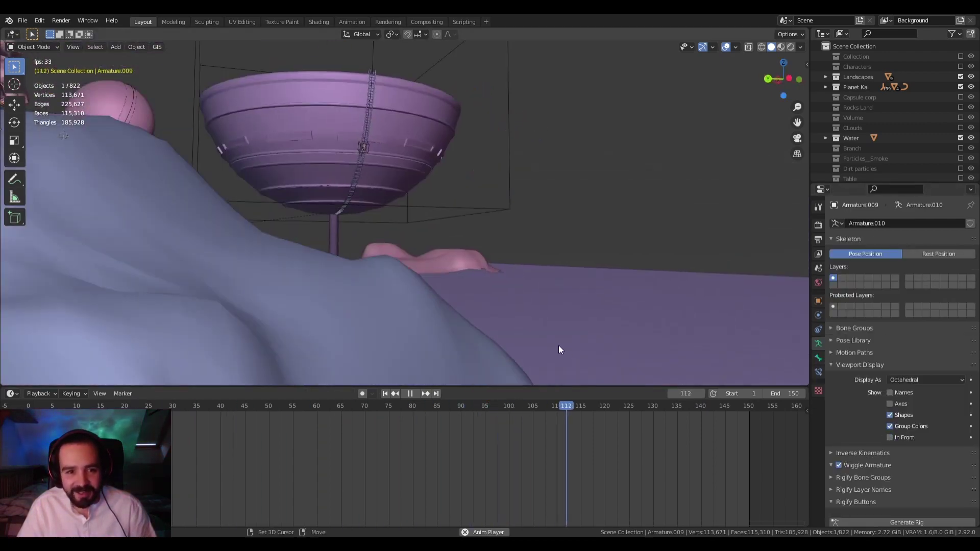
pyautogui.scroll(-5, 558, 345)
pyautogui.moveTo(490, 102); pyautogui.dragTo(485, 143, button='middle')
pyautogui.scroll(6, 509, 142)
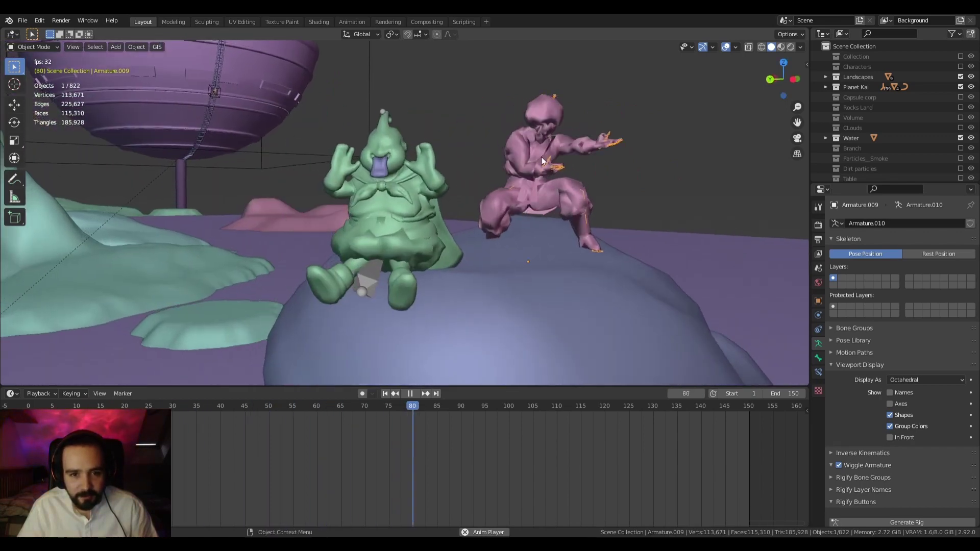
# Select the purple fighter on the island, stop the animation at frame 41 and switch the viewport to rendered shading
pyautogui.scroll(-6, 249, 228)
pyautogui.moveTo(216, 234)
pyautogui.mouseDown(button='middle')
pyautogui.moveTo(398, 247)
pyautogui.moveTo(359, 259)
pyautogui.moveTo(402, 228)
pyautogui.moveTo(495, 216)
pyautogui.mouseUp(button='middle')
pyautogui.click(360, 258)
pyautogui.scroll(7, 362, 261)
pyautogui.scroll(-3, 352, 255)
pyautogui.press('space')
pyautogui.click(790, 47)
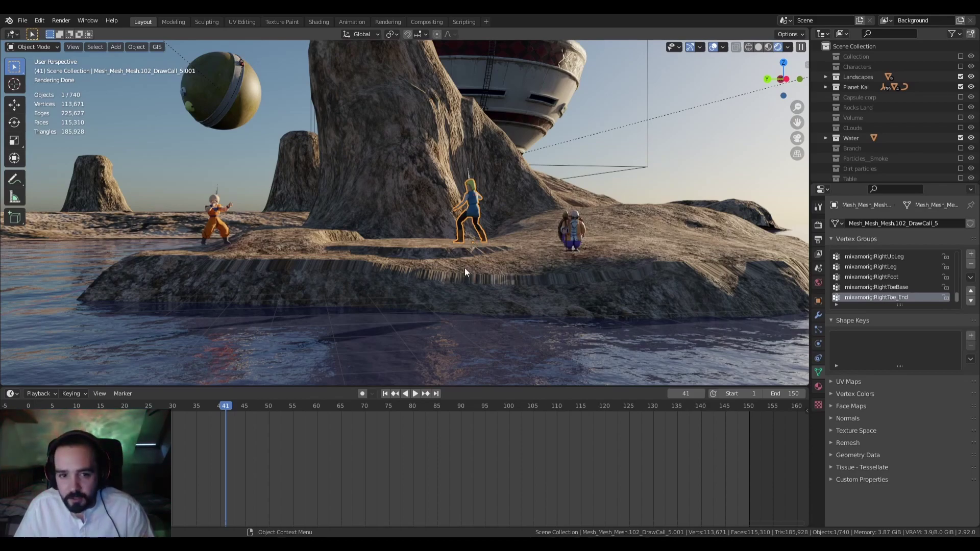
# Duplicate the blonde fighter's mesh in place, then delete the copy
pyautogui.moveTo(465, 269); pyautogui.dragTo(409, 241, button='middle')
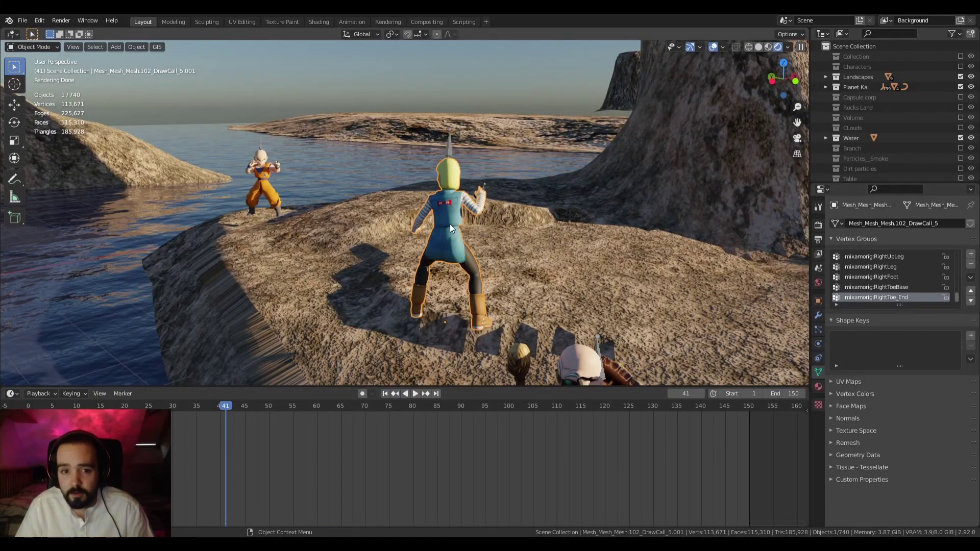
pyautogui.moveTo(453, 215)
pyautogui.mouseDown(button='middle')
pyautogui.moveTo(455, 199)
pyautogui.moveTo(433, 177)
pyautogui.mouseUp(button='middle')
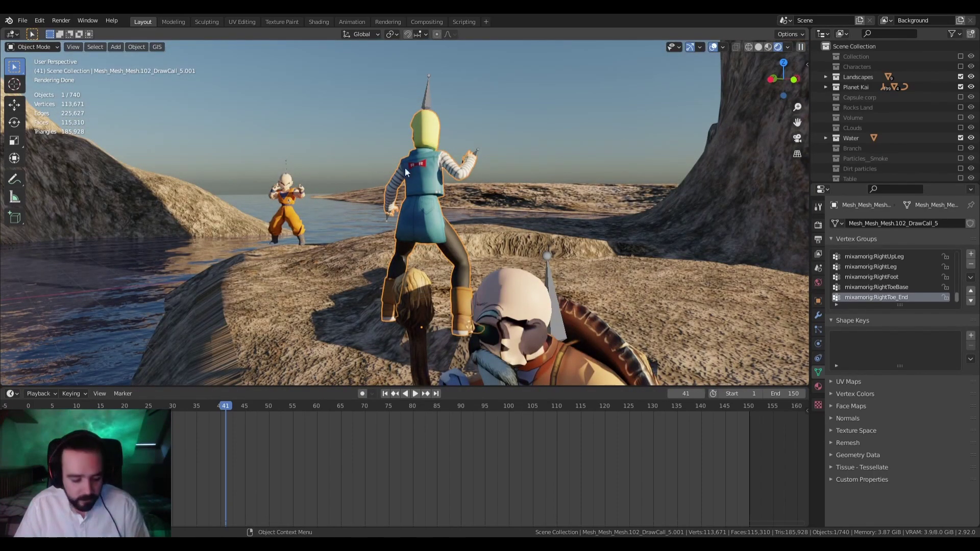
pyautogui.hotkey('shift', 'd')
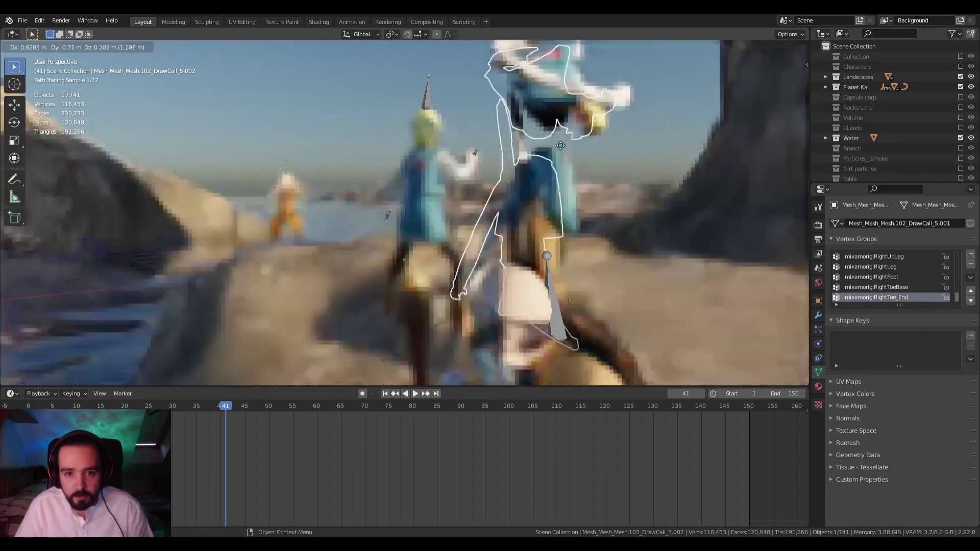
pyautogui.press('Escape')
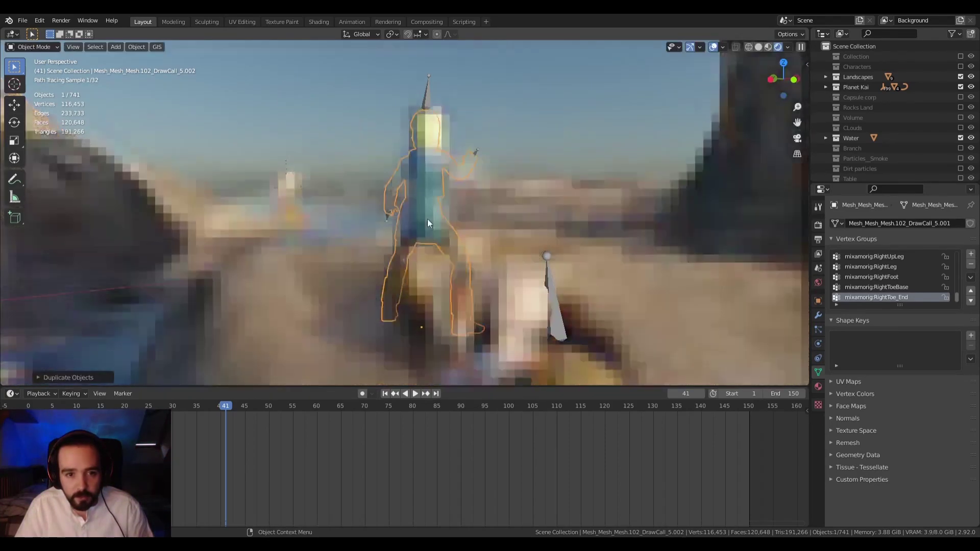
pyautogui.press('x')
pyautogui.click(445, 199)
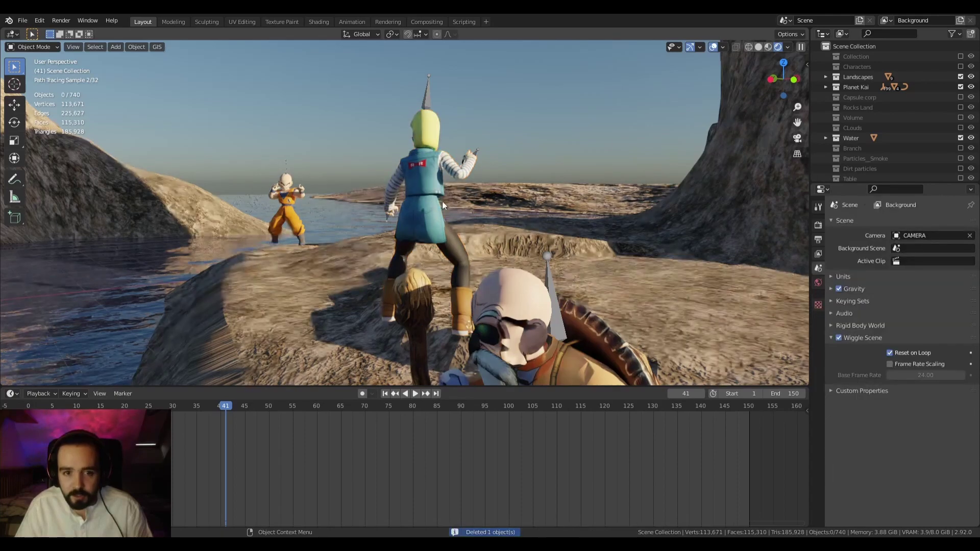
# Select the original blonde fighter again, frame it and examine its rendered model from several angles
pyautogui.moveTo(442, 202)
pyautogui.mouseDown(button='middle')
pyautogui.moveTo(402, 214)
pyautogui.moveTo(384, 191)
pyautogui.mouseUp(button='middle')
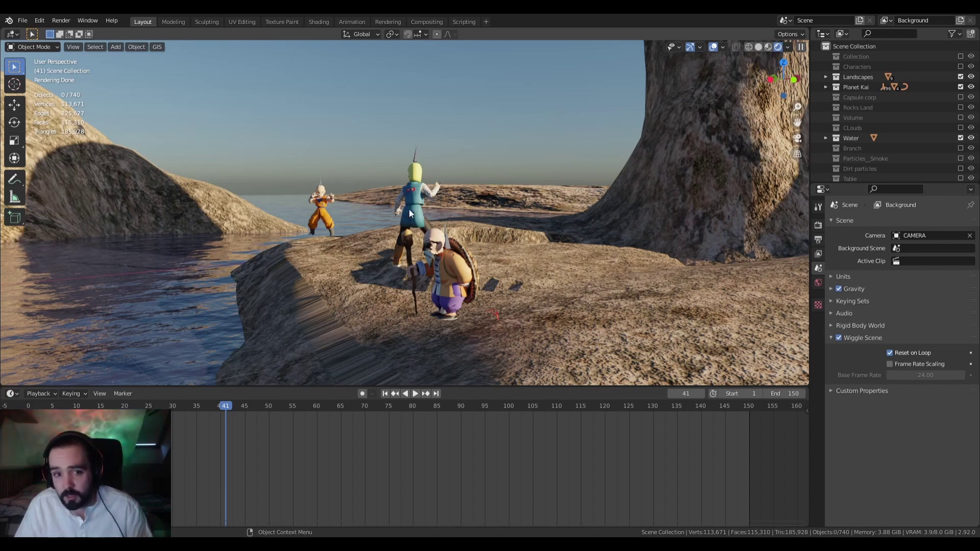
pyautogui.click(417, 188)
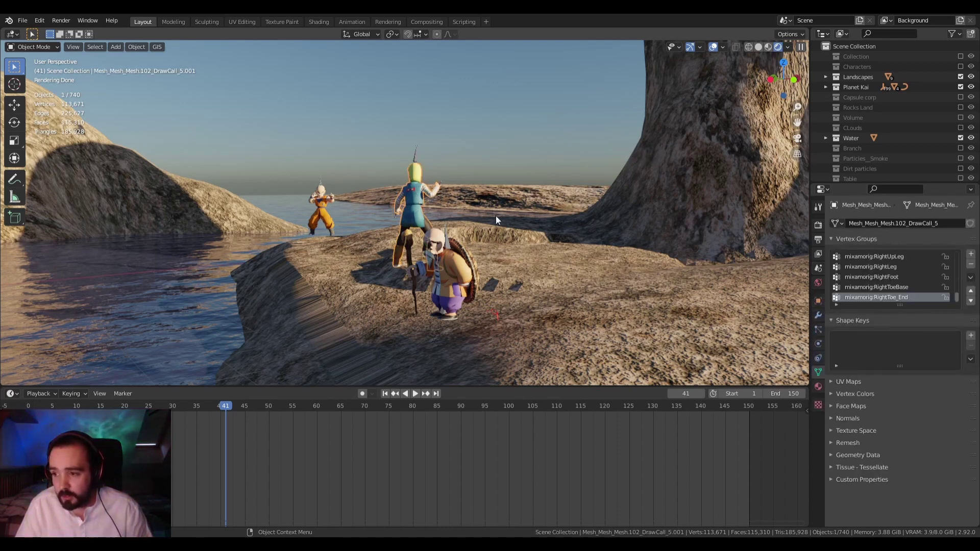
pyautogui.scroll(4, 425, 203)
pyautogui.moveTo(474, 219); pyautogui.dragTo(561, 220, button='middle')
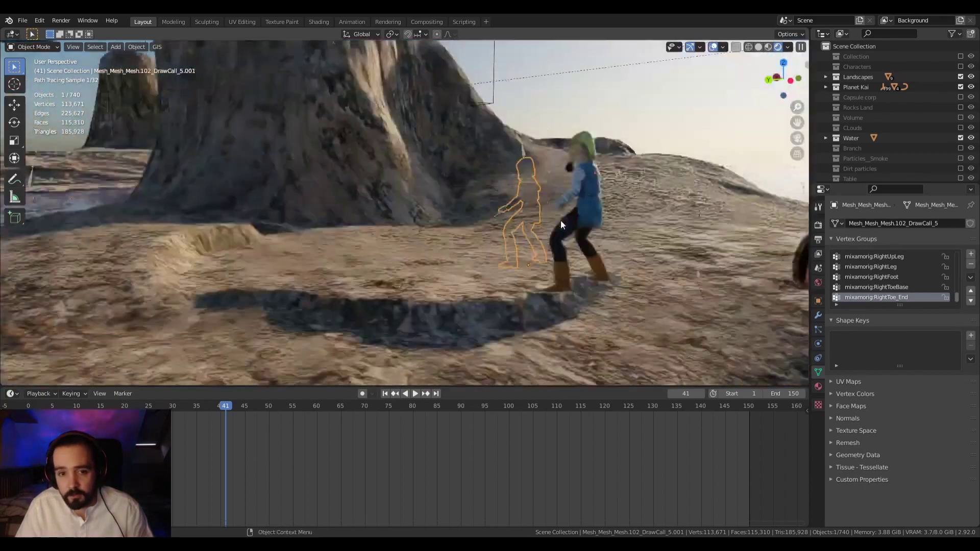
pyautogui.press('KP_Decimal')
pyautogui.scroll(-4, 459, 240)
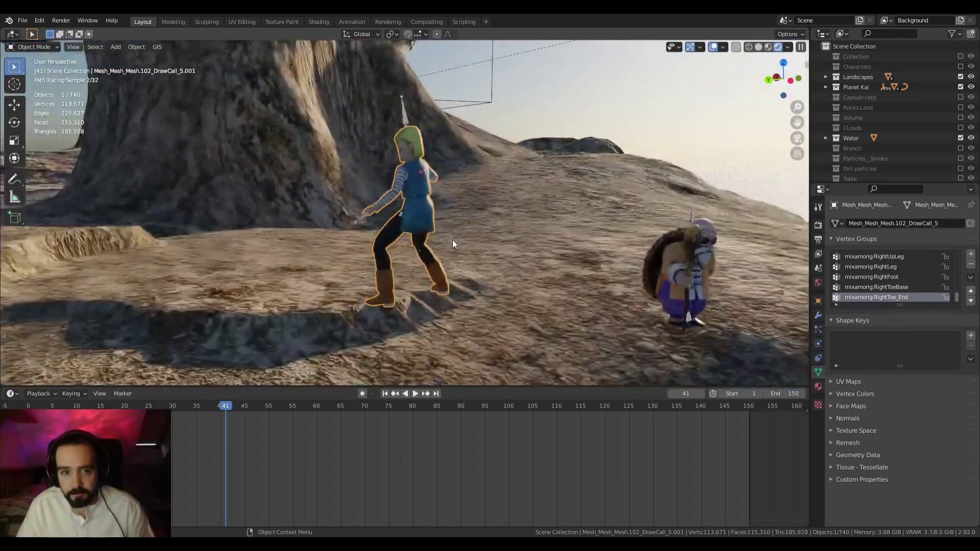
pyautogui.moveTo(452, 240); pyautogui.dragTo(473, 230, button='middle')
pyautogui.scroll(-5, 352, 234)
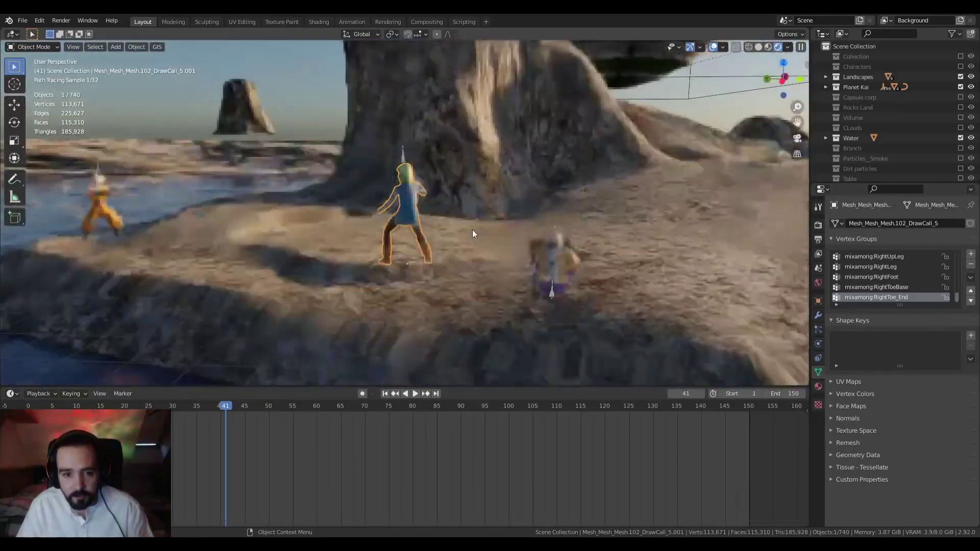
pyautogui.scroll(5, 531, 236)
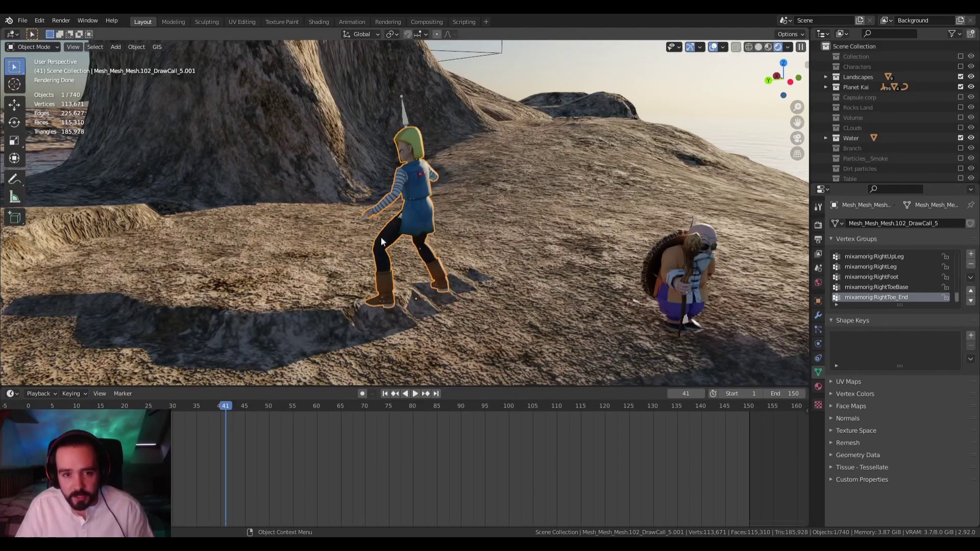
pyautogui.moveTo(387, 277); pyautogui.dragTo(371, 184, button='middle')
pyautogui.moveTo(447, 164); pyautogui.dragTo(571, 226, button='middle')
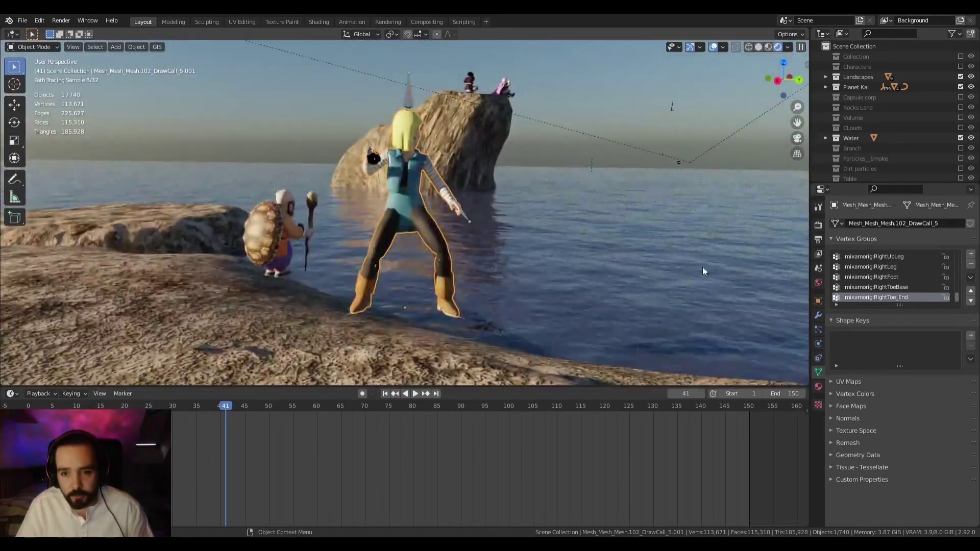
# Display the blonde fighter's materials and examine its texture slots and the rendered result from behind
pyautogui.click(820, 386)
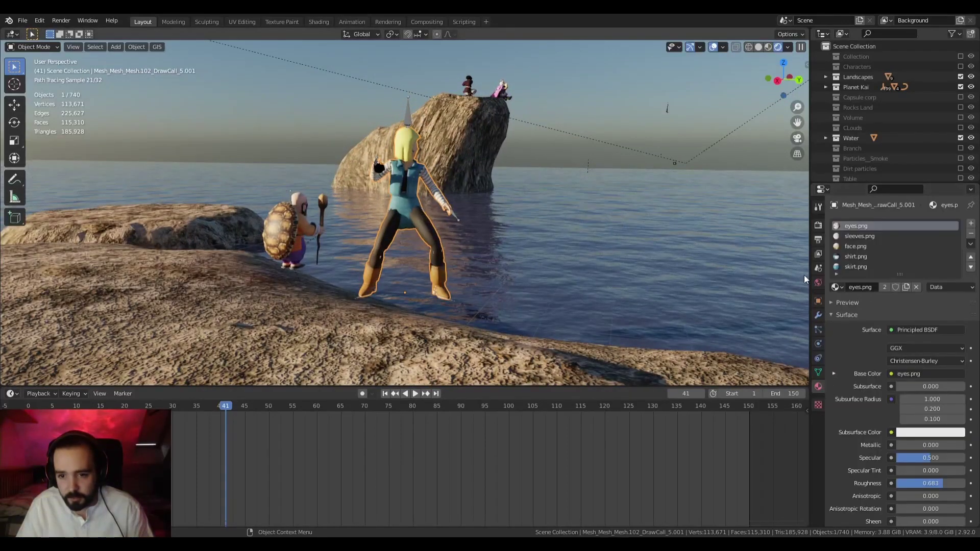
pyautogui.scroll(-3, 869, 239)
pyautogui.scroll(3, 868, 239)
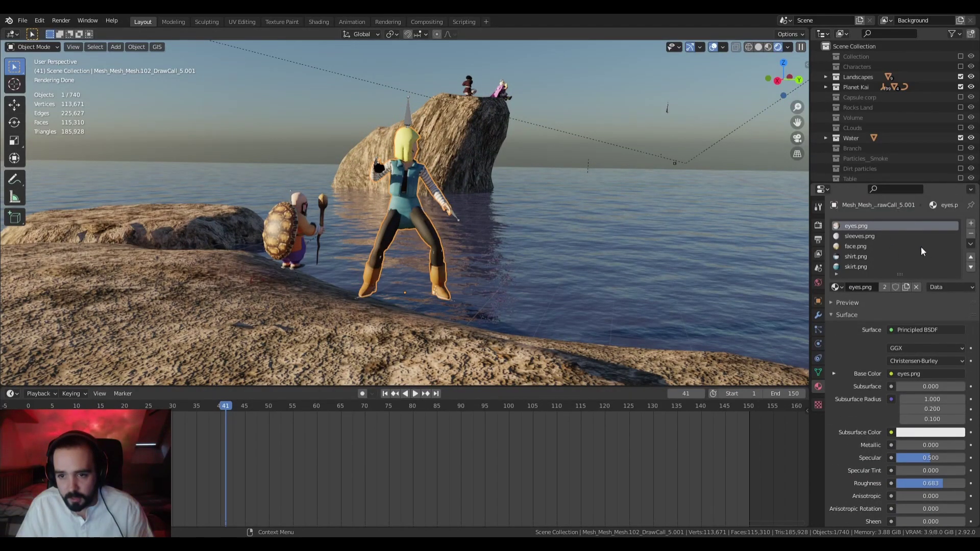
pyautogui.moveTo(795, 287); pyautogui.dragTo(393, 265, button='middle')
pyautogui.moveTo(479, 268); pyautogui.dragTo(532, 215, button='middle')
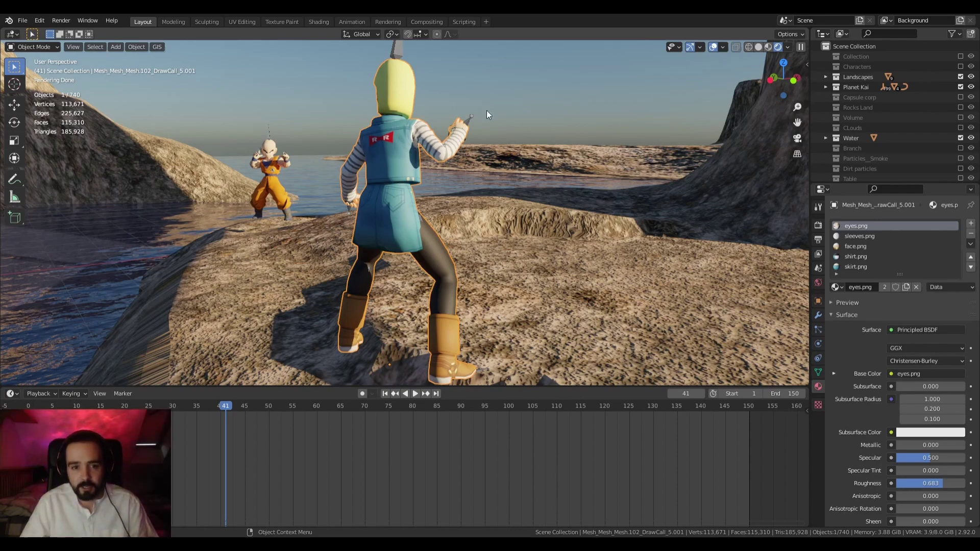
pyautogui.click(361, 172)
pyautogui.click(397, 175)
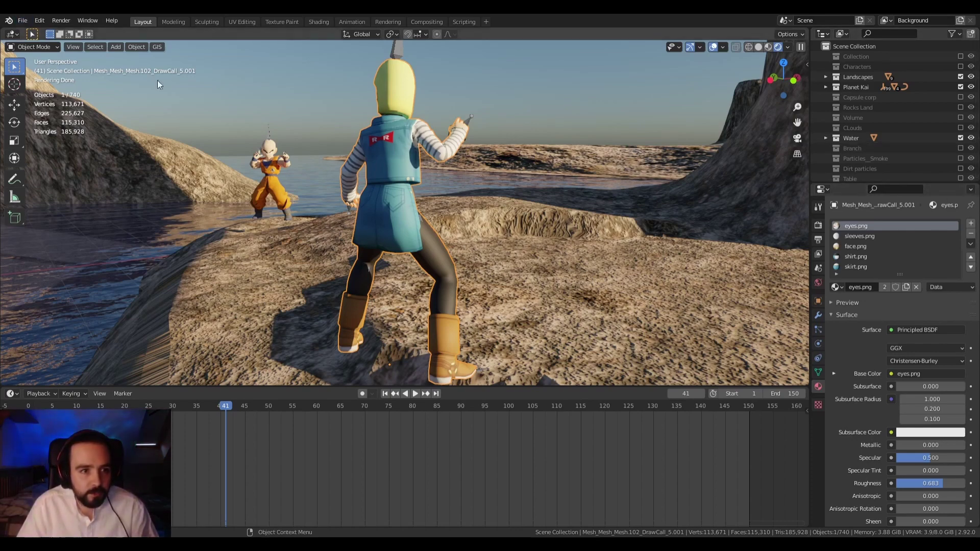
pyautogui.click(27, 24)
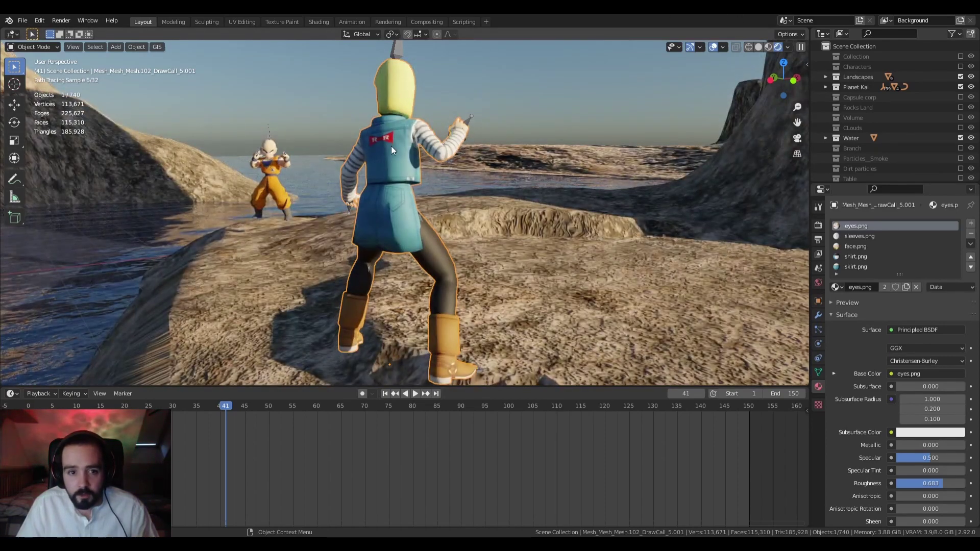
# Examine the rendered old man with the turtle shell and staff up close from the front
pyautogui.scroll(-3, 351, 153)
pyautogui.moveTo(350, 152); pyautogui.dragTo(320, 194, button='middle')
pyautogui.scroll(3, 280, 136)
pyautogui.scroll(1, 387, 215)
pyautogui.moveTo(475, 236); pyautogui.dragTo(559, 243, button='middle')
pyautogui.scroll(-6, 408, 225)
pyautogui.scroll(5, 431, 222)
pyautogui.moveTo(431, 222); pyautogui.dragTo(357, 214, button='middle')
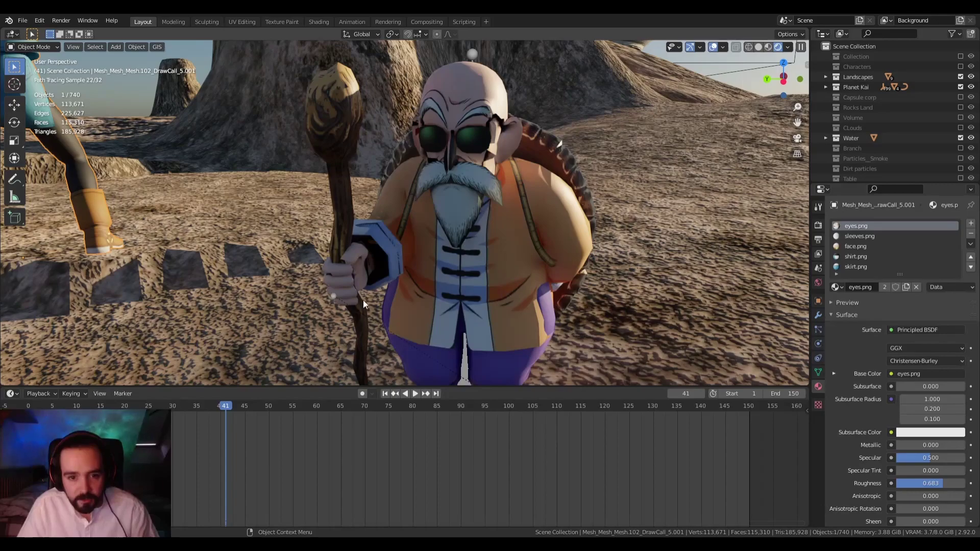
# Examine the two rendered characters on the separate rock, including a close-up of the dark-haired one's face and hands
pyautogui.scroll(-4, 256, 266)
pyautogui.moveTo(257, 266)
pyautogui.mouseDown(button='middle')
pyautogui.moveTo(317, 259)
pyautogui.moveTo(590, 294)
pyautogui.moveTo(519, 271)
pyautogui.moveTo(429, 271)
pyautogui.moveTo(551, 267)
pyautogui.moveTo(516, 271)
pyautogui.moveTo(637, 278)
pyautogui.moveTo(406, 231)
pyautogui.mouseUp(button='middle')
pyautogui.scroll(5, 513, 270)
pyautogui.scroll(-5, 508, 271)
pyautogui.scroll(-3, 638, 273)
pyautogui.moveTo(648, 260)
pyautogui.keyDown('shift'); pyautogui.mouseDown(button='middle')
pyautogui.moveTo(274, 212)
pyautogui.moveTo(391, 155)
pyautogui.moveTo(419, 234)
pyautogui.moveTo(579, 238)
pyautogui.moveTo(519, 263)
pyautogui.moveTo(597, 234)
pyautogui.moveTo(558, 225)
pyautogui.moveTo(580, 225)
pyautogui.moveTo(434, 271)
pyautogui.moveTo(513, 235)
pyautogui.moveTo(491, 143)
pyautogui.moveTo(482, 219)
pyautogui.moveTo(452, 207)
pyautogui.moveTo(467, 223)
pyautogui.mouseUp(button='middle'); pyautogui.keyUp('shift')
pyautogui.scroll(-4, 465, 223)
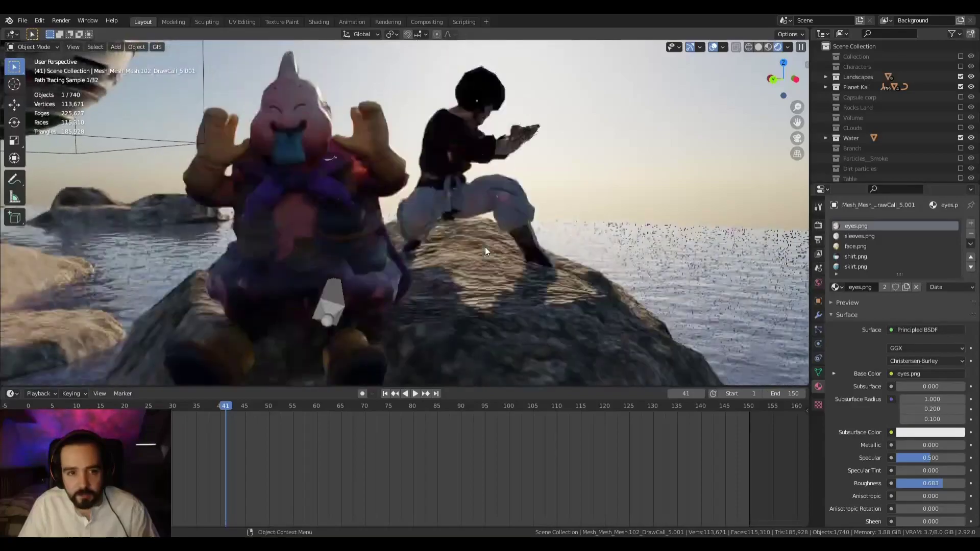
pyautogui.scroll(2, 426, 219)
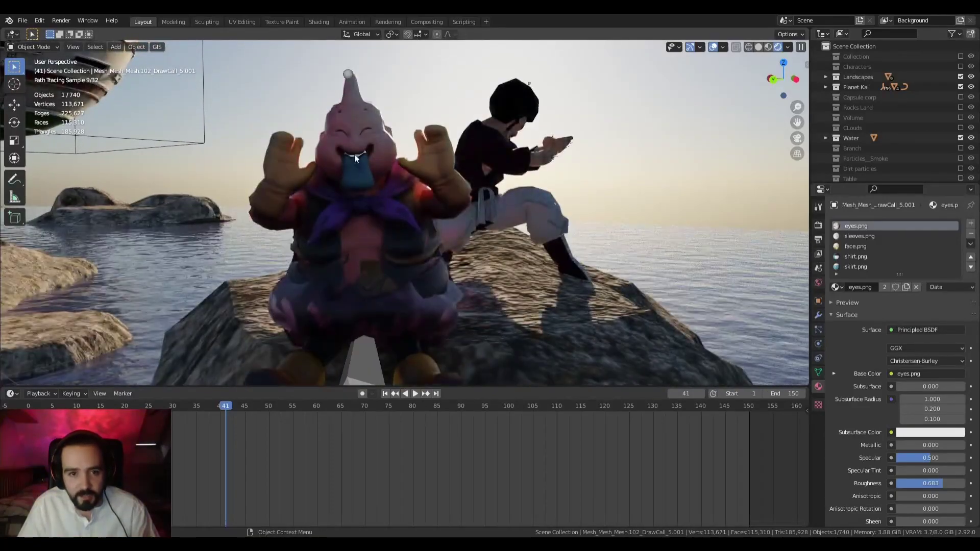
pyautogui.moveTo(667, 124); pyautogui.dragTo(455, 127, button='middle')
pyautogui.scroll(5, 461, 124)
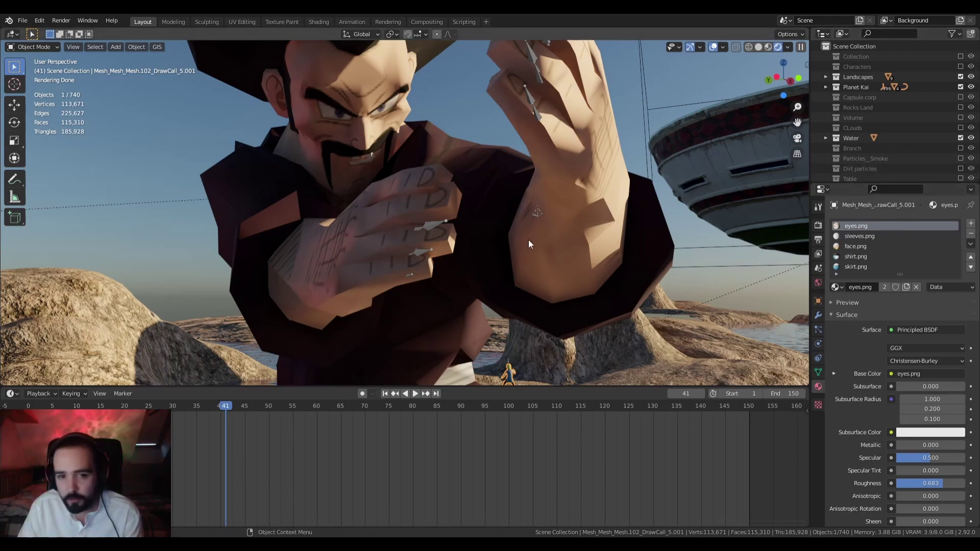
pyautogui.scroll(-5, 528, 240)
pyautogui.moveTo(468, 247); pyautogui.dragTo(519, 271, button='middle')
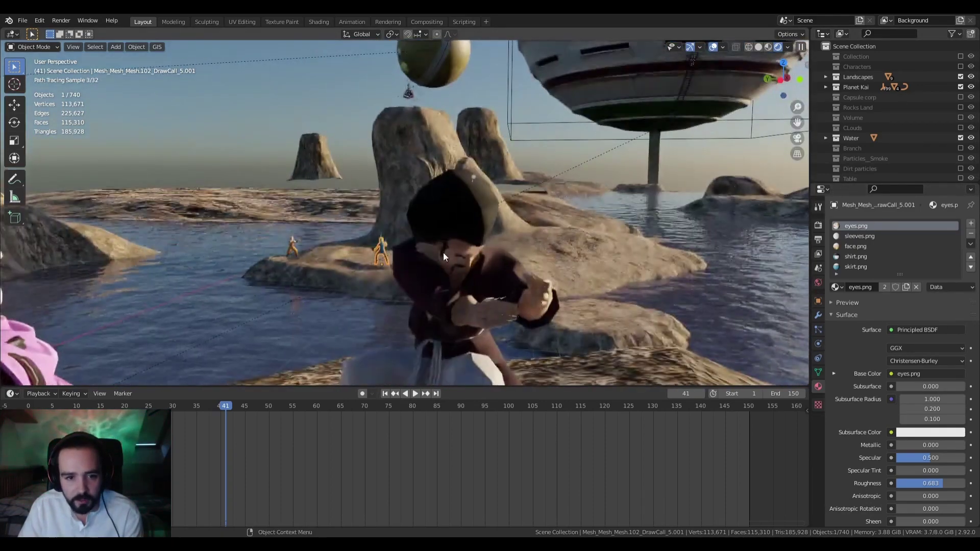
# Examine the rendered crouching fighter and the caped character beside him from several angles and distances
pyautogui.moveTo(355, 258); pyautogui.dragTo(363, 262, button='middle')
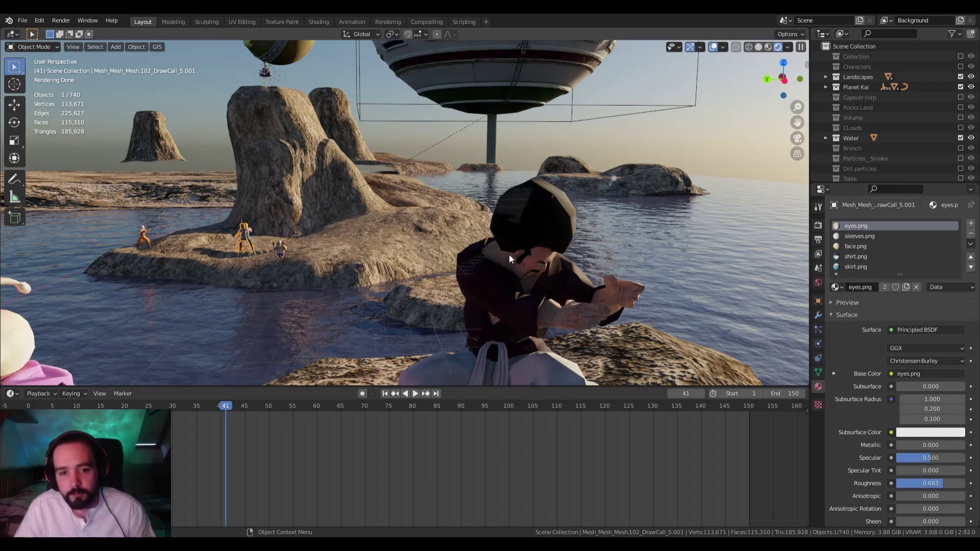
pyautogui.scroll(-3, 509, 254)
pyautogui.scroll(3, 505, 254)
pyautogui.keyDown('shift'); pyautogui.moveTo(501, 259); pyautogui.dragTo(513, 223, button='middle'); pyautogui.keyUp('shift')
pyautogui.scroll(-2, 495, 241)
pyautogui.scroll(3, 494, 241)
pyautogui.scroll(-4, 483, 241)
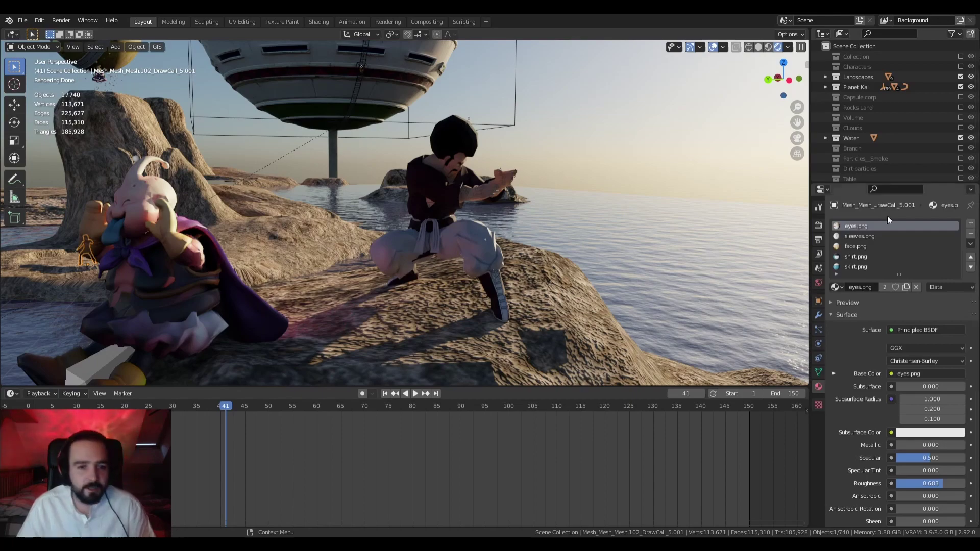
pyautogui.scroll(3, 574, 243)
pyautogui.scroll(-2, 574, 244)
pyautogui.moveTo(574, 243)
pyautogui.mouseDown(button='middle')
pyautogui.moveTo(490, 243)
pyautogui.moveTo(498, 234)
pyautogui.moveTo(556, 237)
pyautogui.moveTo(450, 247)
pyautogui.moveTo(468, 238)
pyautogui.moveTo(489, 285)
pyautogui.moveTo(467, 265)
pyautogui.moveTo(508, 262)
pyautogui.mouseUp(button='middle')
pyautogui.scroll(3, 421, 231)
pyautogui.scroll(-5, 506, 259)
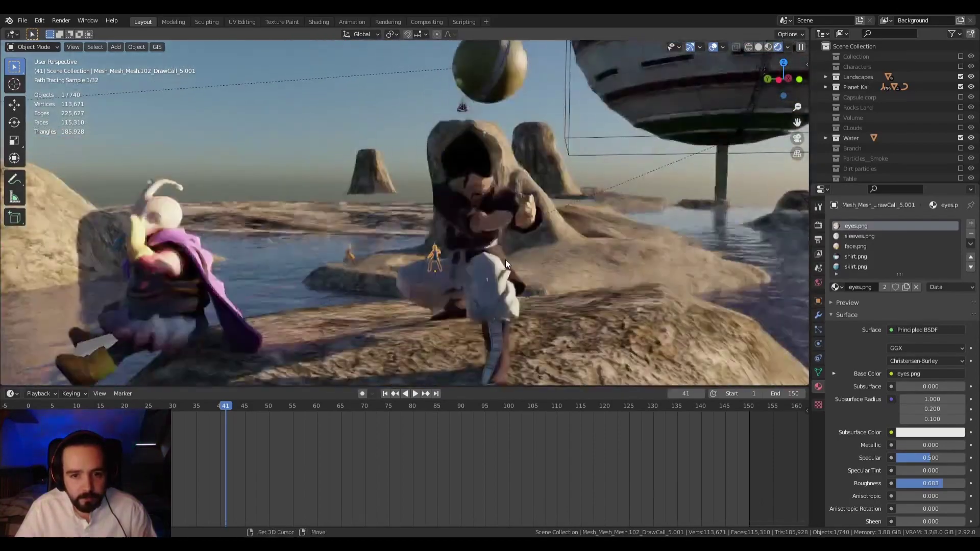
pyautogui.moveTo(432, 228)
pyautogui.mouseDown(button='middle')
pyautogui.moveTo(419, 219)
pyautogui.moveTo(477, 213)
pyautogui.moveTo(614, 234)
pyautogui.moveTo(448, 225)
pyautogui.moveTo(461, 217)
pyautogui.mouseUp(button='middle')
# Switch to solid shading and display the caped character's armature in front of its mesh
pyautogui.click(757, 46)
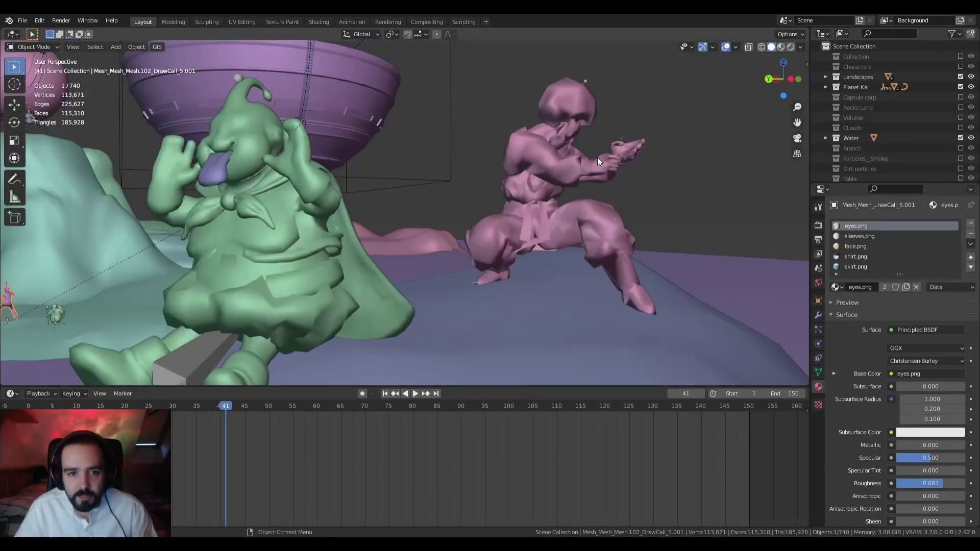
pyautogui.moveTo(188, 190); pyautogui.dragTo(312, 182, button='middle')
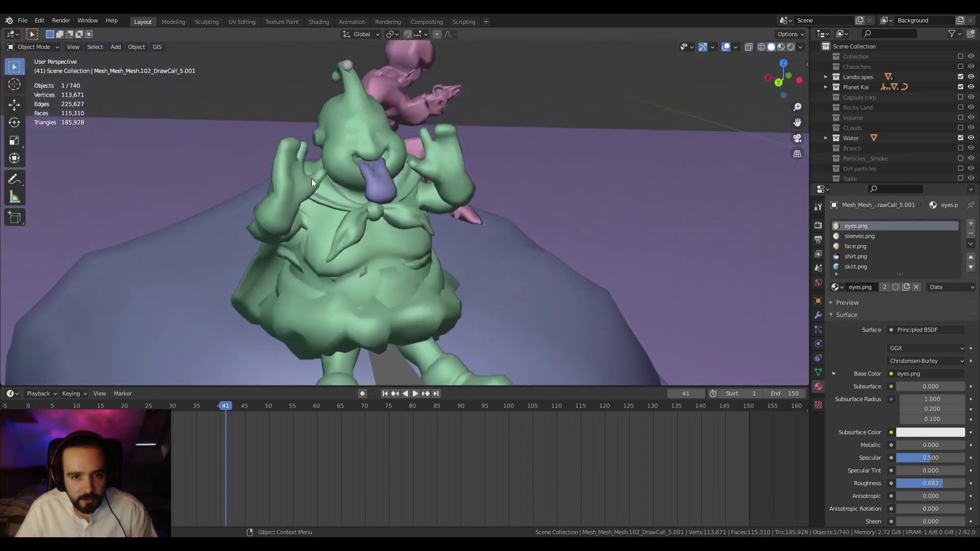
pyautogui.click(344, 132)
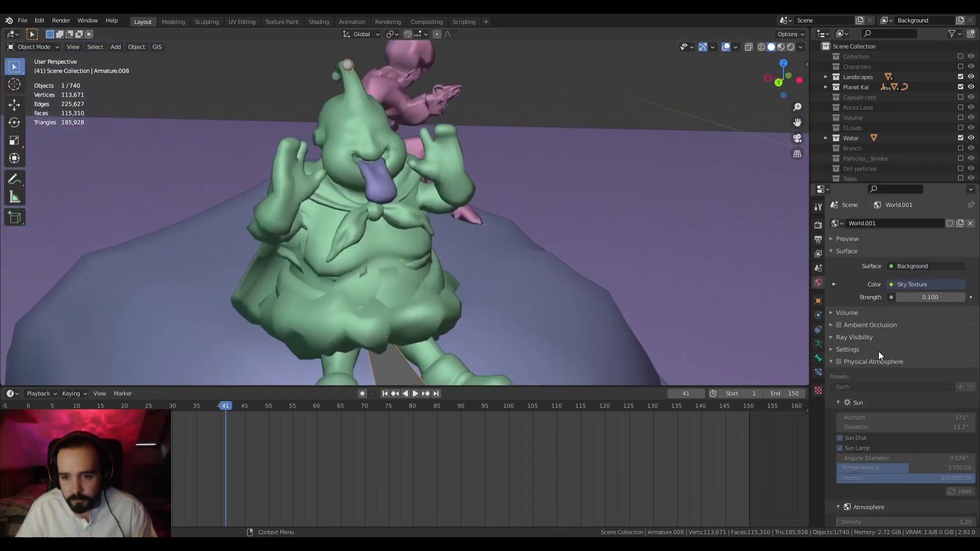
pyautogui.click(893, 437)
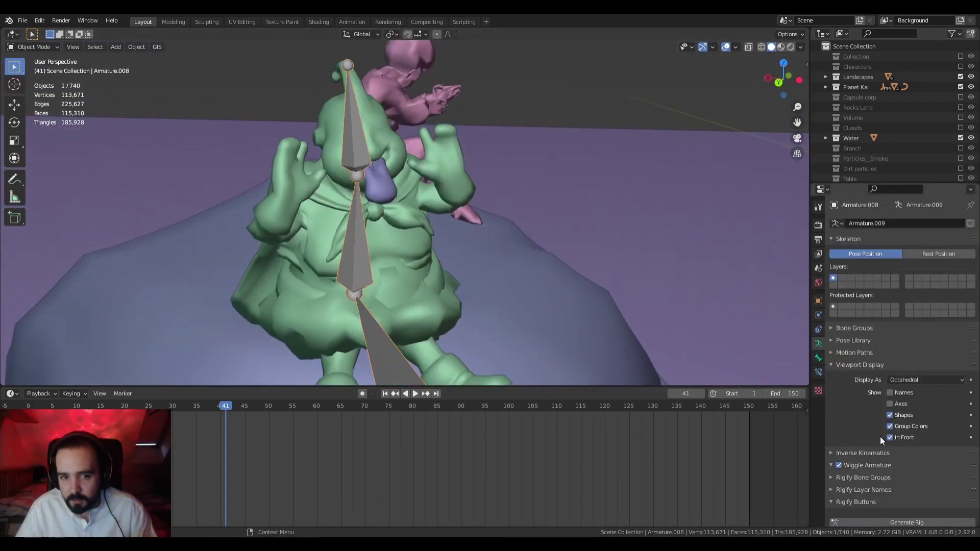
pyautogui.moveTo(449, 199); pyautogui.dragTo(345, 158, button='middle')
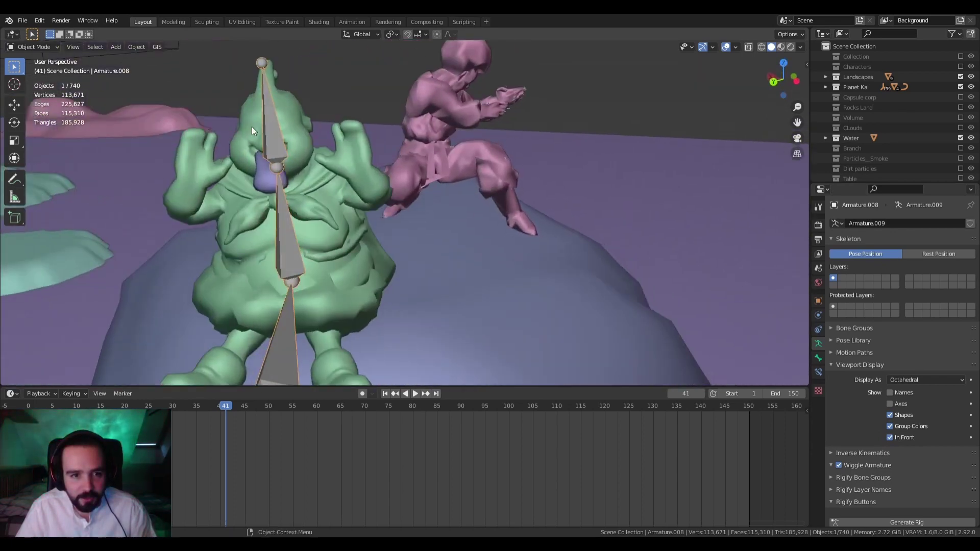
# Play back the caped character's animation with its bones shown and stop to inspect the deformation
pyautogui.moveTo(252, 126); pyautogui.dragTo(317, 157, button='middle')
pyautogui.moveTo(409, 176)
pyautogui.mouseDown(button='middle')
pyautogui.moveTo(452, 160)
pyautogui.moveTo(473, 173)
pyautogui.moveTo(438, 190)
pyautogui.moveTo(403, 180)
pyautogui.mouseUp(button='middle')
pyautogui.press('space')
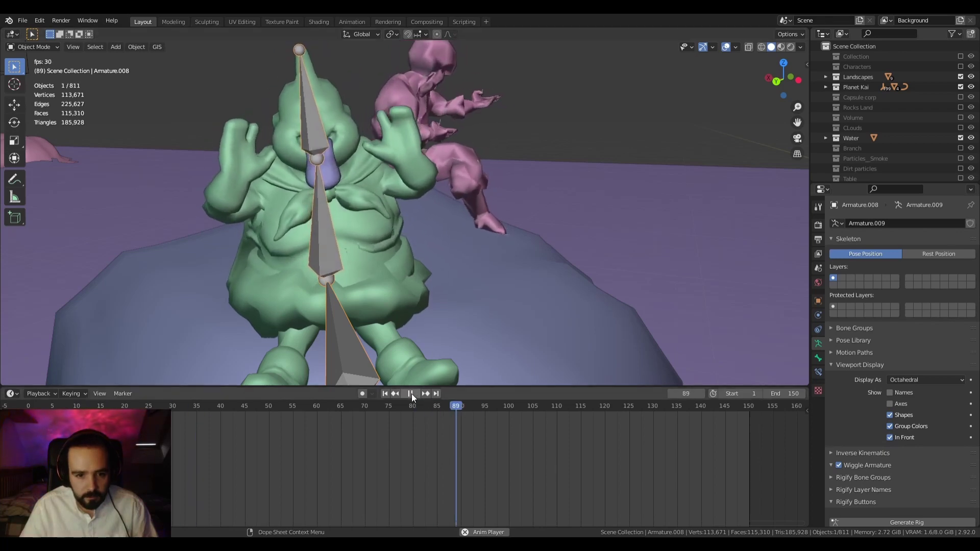
pyautogui.click(412, 393)
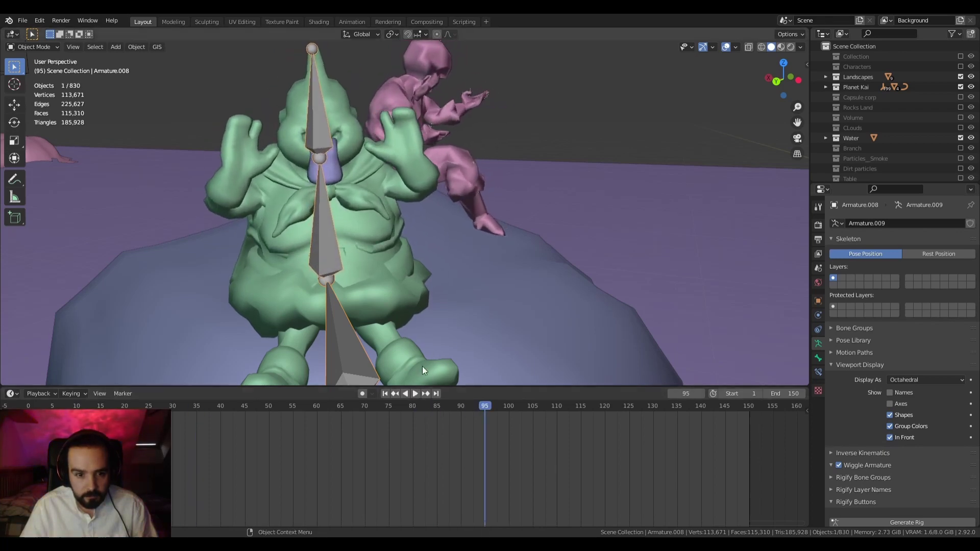
pyautogui.moveTo(431, 371); pyautogui.dragTo(391, 308, button='middle')
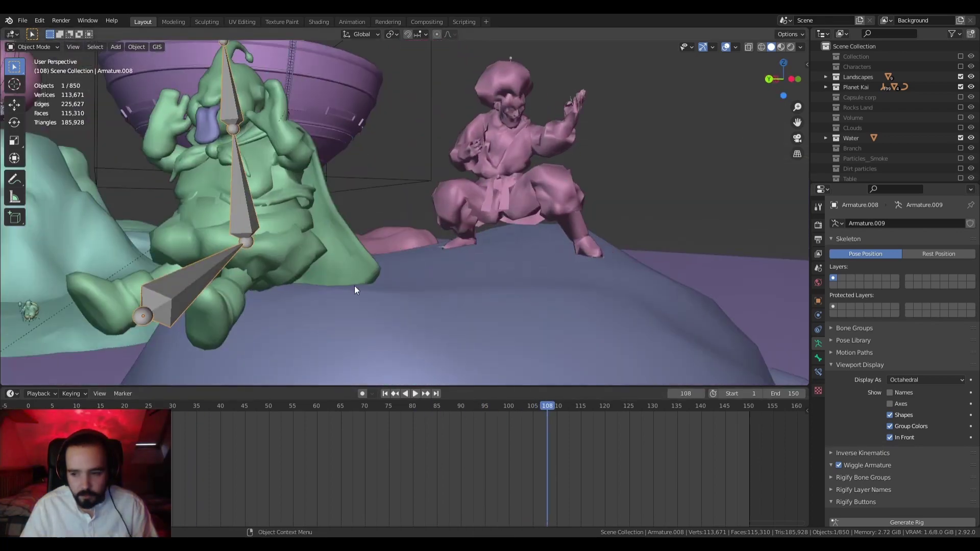
# Turn off the armature's in-front display and play back the animation of the two characters on the rock
pyautogui.scroll(3, 499, 203)
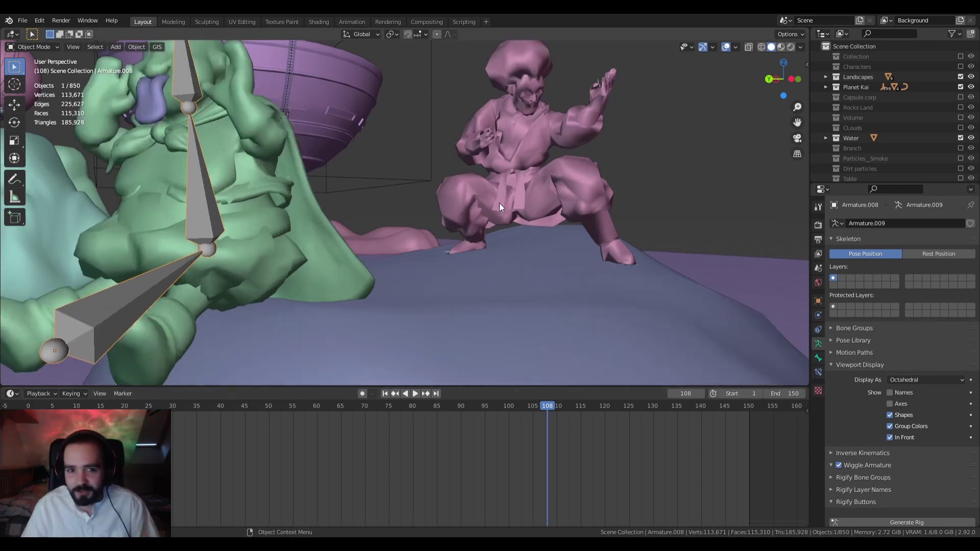
pyautogui.keyDown('shift'); pyautogui.moveTo(500, 204); pyautogui.dragTo(468, 247, button='middle'); pyautogui.keyUp('shift')
pyautogui.scroll(2, 468, 251)
pyautogui.scroll(-2, 436, 266)
pyautogui.press('space')
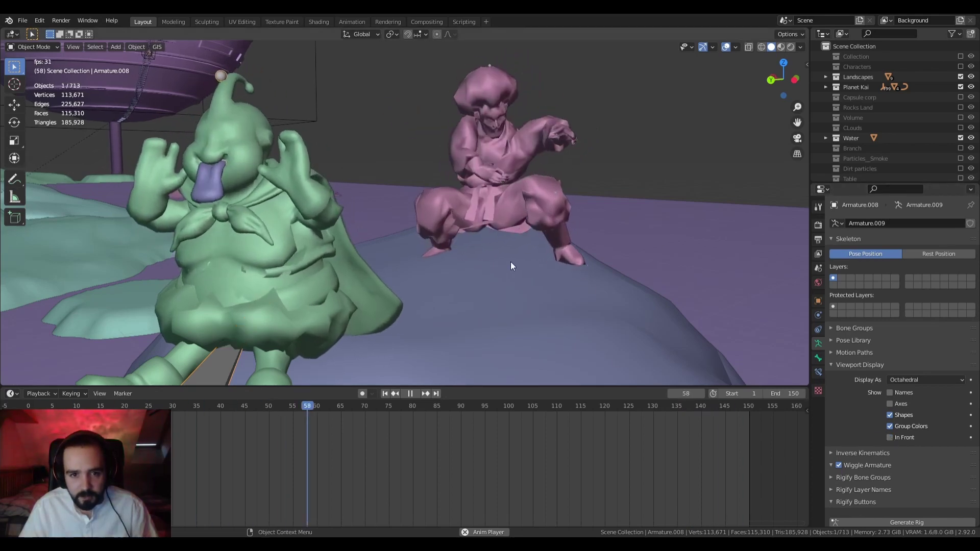
pyautogui.moveTo(512, 251)
pyautogui.mouseDown(button='middle')
pyautogui.moveTo(494, 240)
pyautogui.moveTo(517, 234)
pyautogui.mouseUp(button='middle')
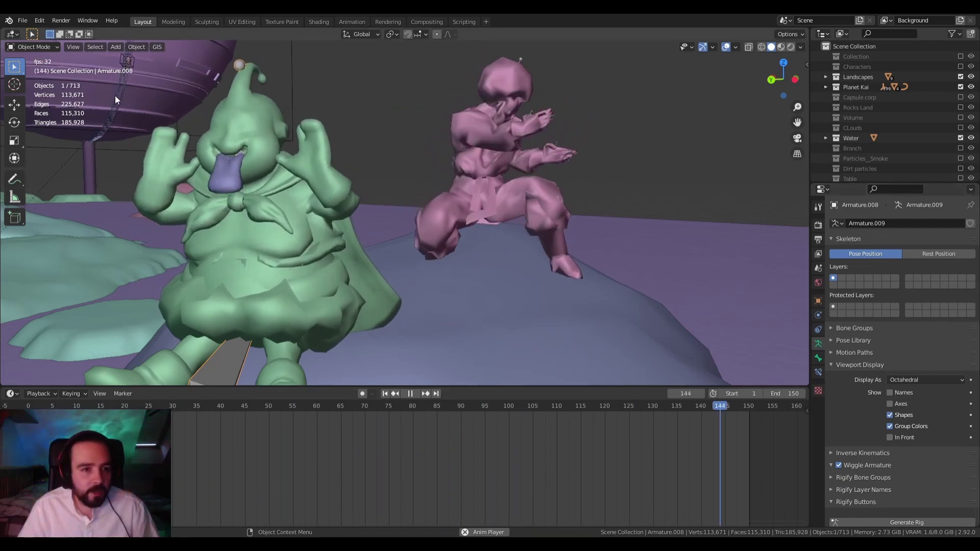
pyautogui.moveTo(271, 145); pyautogui.dragTo(228, 158, button='middle')
pyautogui.scroll(-3, 182, 154)
pyautogui.press('space')
# Select and frame the meditating character's armature, with its bones in front of the mesh, and examine the rig
pyautogui.moveTo(64, 160); pyautogui.dragTo(407, 147, button='middle')
pyautogui.scroll(-9, 373, 240)
pyautogui.scroll(2, 372, 241)
pyautogui.scroll(3, 301, 232)
pyautogui.press('KP_Decimal')
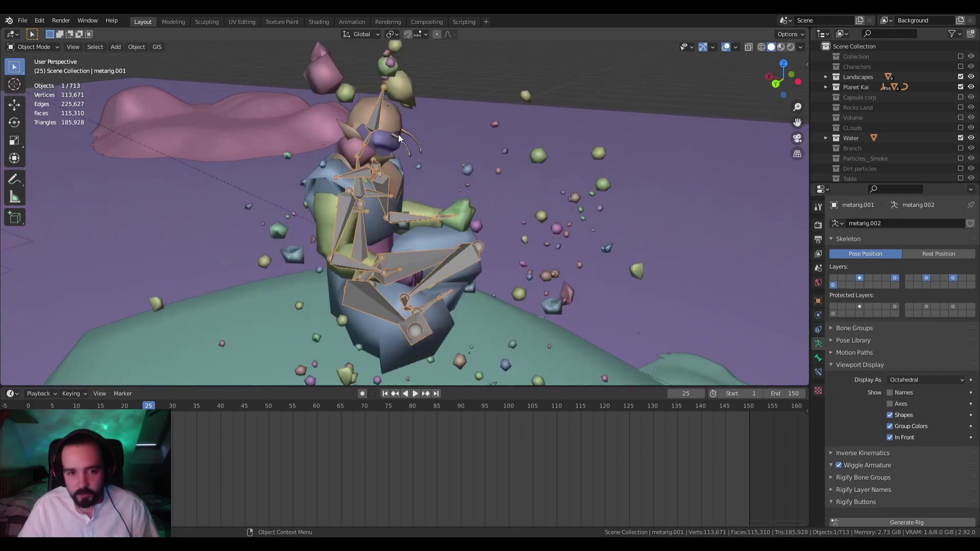
pyautogui.scroll(-3, 399, 133)
pyautogui.moveTo(607, 220); pyautogui.dragTo(543, 215, button='middle')
pyautogui.scroll(2, 543, 214)
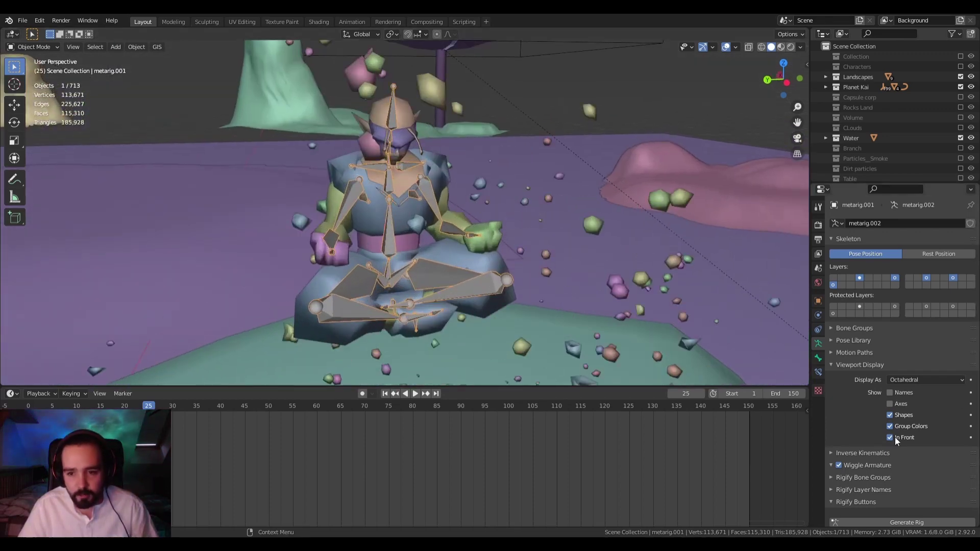
# Turn off the meditating character's in-front bone display and play back its animation with the floating rocks
pyautogui.moveTo(690, 332); pyautogui.dragTo(624, 251, button='middle')
pyautogui.scroll(-4, 624, 230)
pyautogui.press('space')
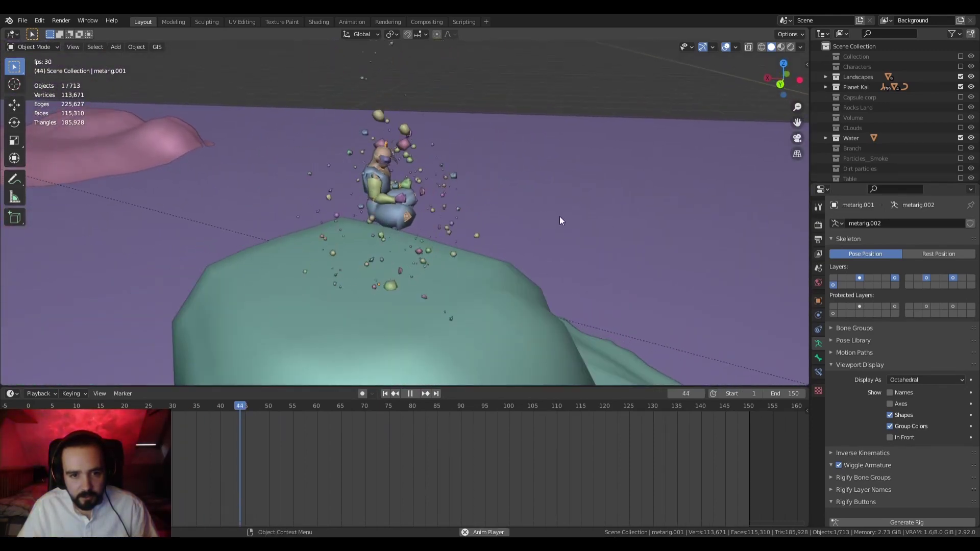
pyautogui.moveTo(541, 226); pyautogui.dragTo(496, 241, button='middle')
pyautogui.scroll(3, 492, 216)
pyautogui.scroll(3, 503, 203)
pyautogui.scroll(-2, 572, 271)
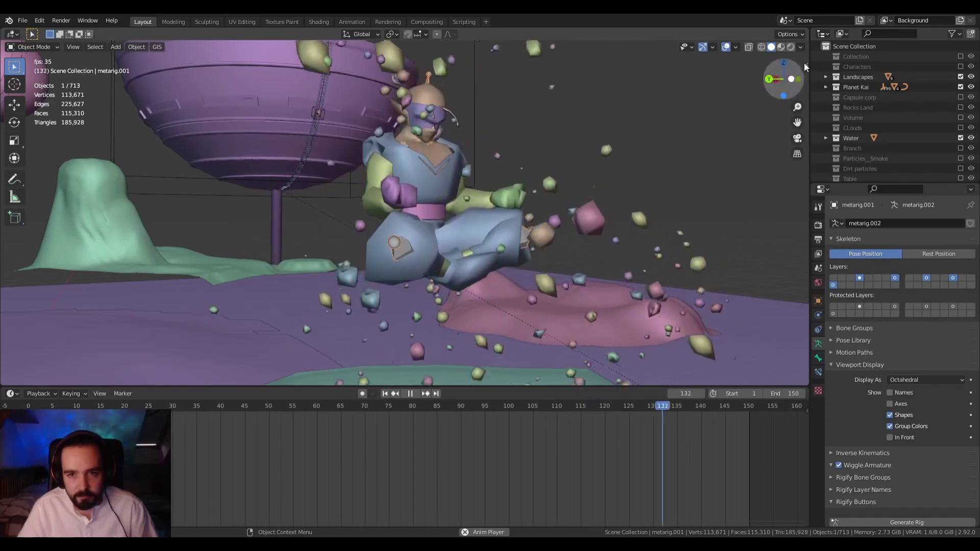
pyautogui.press('space')
# Switch to rendered shading and examine the green meditating character and floating rocks from several angles
pyautogui.click(790, 47)
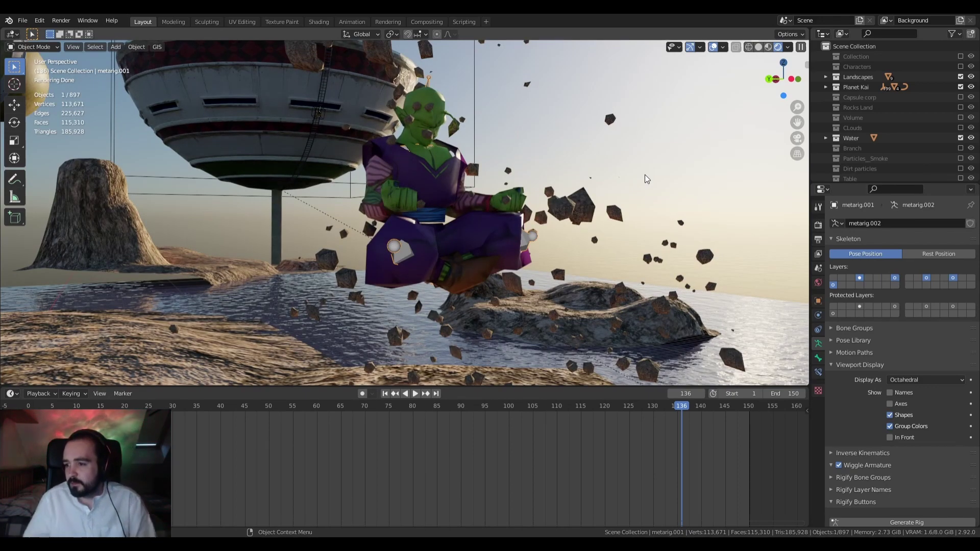
pyautogui.scroll(5, 446, 188)
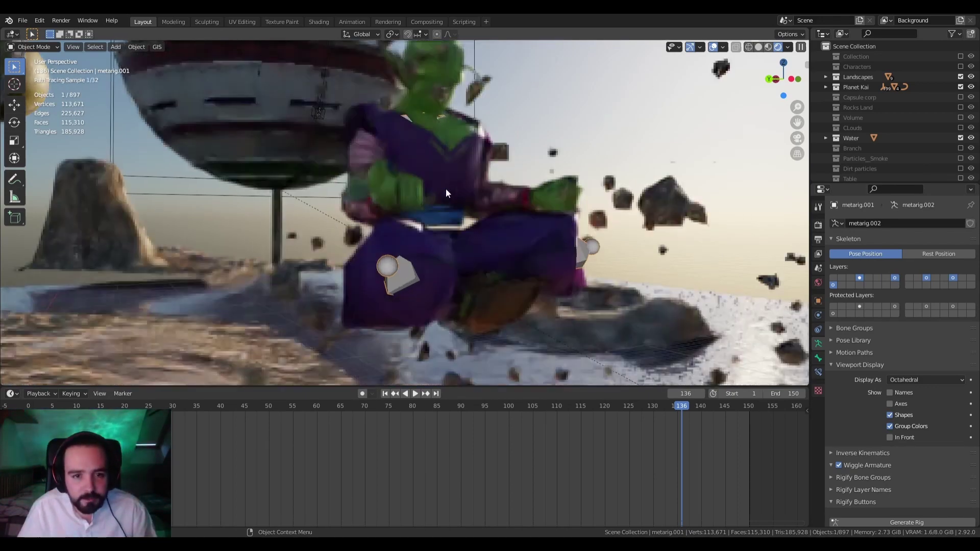
pyautogui.scroll(-3, 447, 203)
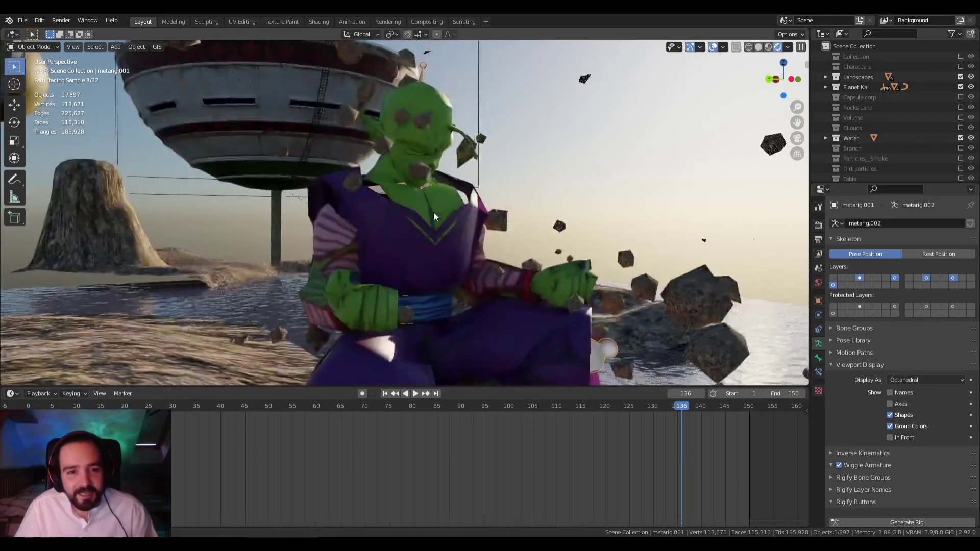
pyautogui.moveTo(434, 212); pyautogui.dragTo(397, 189, button='middle')
pyautogui.moveTo(370, 130)
pyautogui.mouseDown(button='middle')
pyautogui.moveTo(474, 199)
pyautogui.moveTo(461, 153)
pyautogui.mouseUp(button='middle')
pyautogui.scroll(-6, 287, 310)
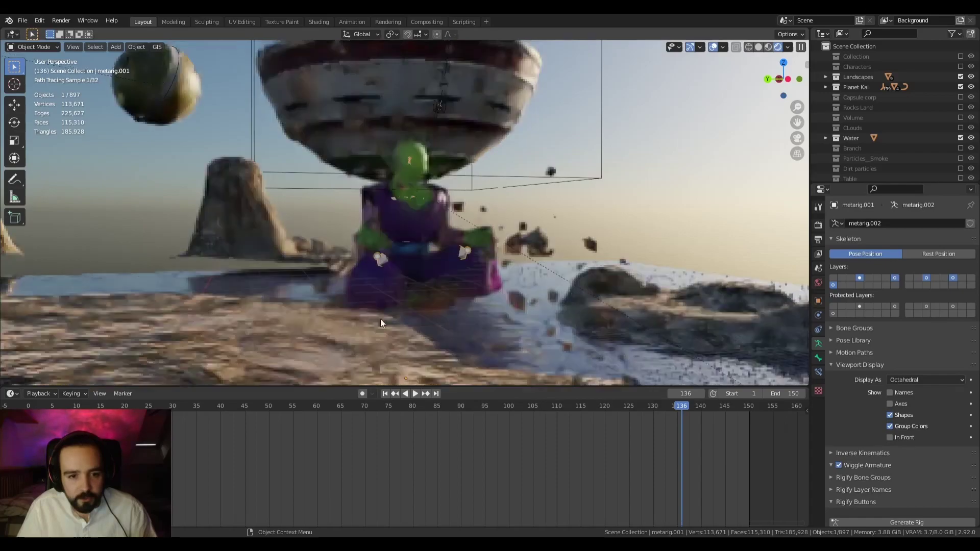
pyautogui.moveTo(337, 271)
pyautogui.mouseDown(button='middle')
pyautogui.moveTo(422, 267)
pyautogui.moveTo(306, 269)
pyautogui.moveTo(341, 231)
pyautogui.moveTo(298, 264)
pyautogui.mouseUp(button='middle')
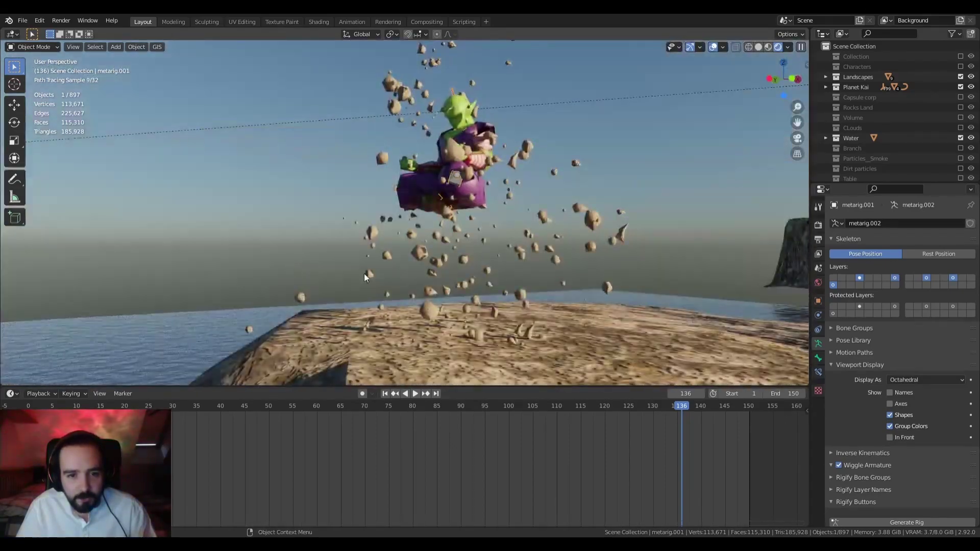
pyautogui.moveTo(363, 274)
pyautogui.mouseDown(button='middle')
pyautogui.moveTo(471, 277)
pyautogui.moveTo(582, 299)
pyautogui.mouseUp(button='middle')
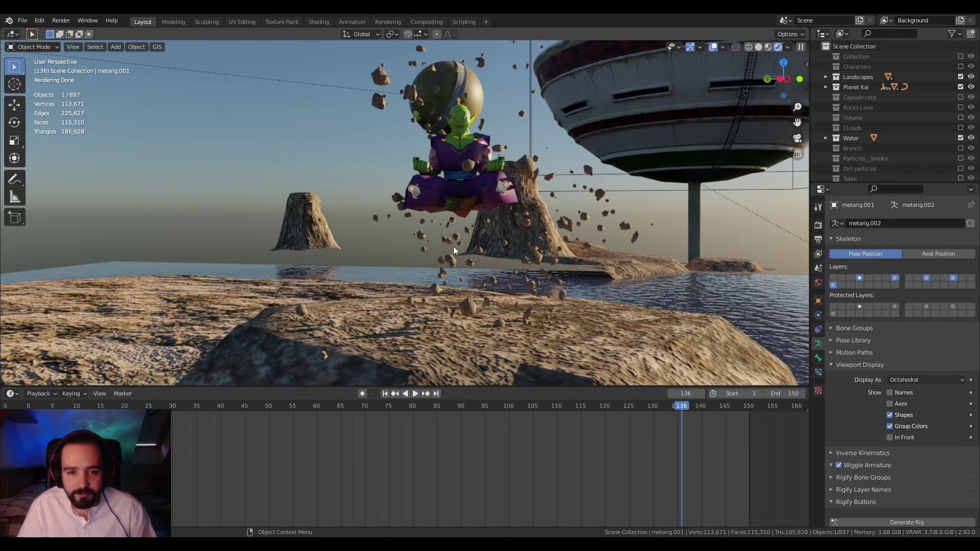
pyautogui.moveTo(453, 246)
pyautogui.mouseDown(button='middle')
pyautogui.moveTo(476, 228)
pyautogui.moveTo(555, 257)
pyautogui.moveTo(501, 244)
pyautogui.moveTo(469, 215)
pyautogui.moveTo(536, 310)
pyautogui.moveTo(356, 244)
pyautogui.moveTo(547, 240)
pyautogui.mouseUp(button='middle')
# Look through the scene camera and inspect the background characters' placement in the rendered shot up close
pyautogui.press('KP_0')
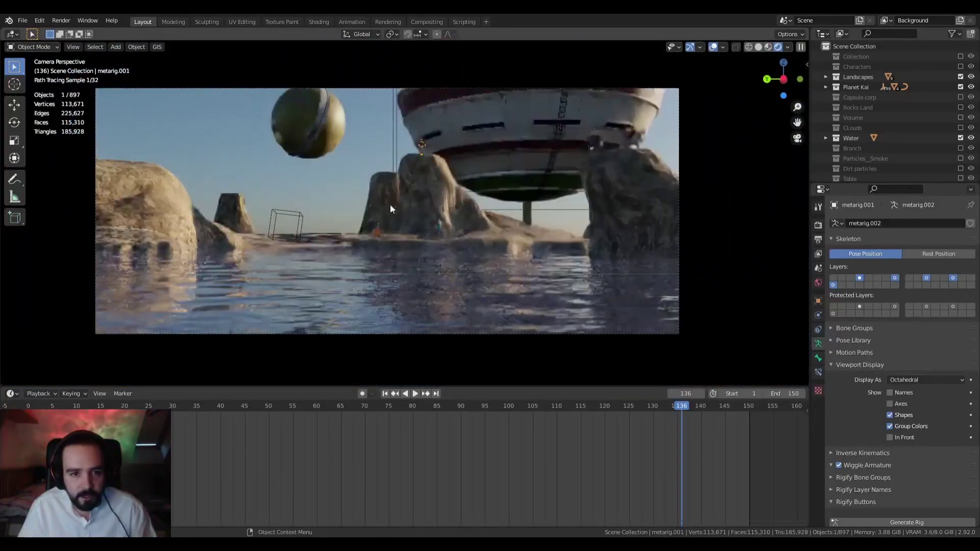
pyautogui.scroll(2, 390, 205)
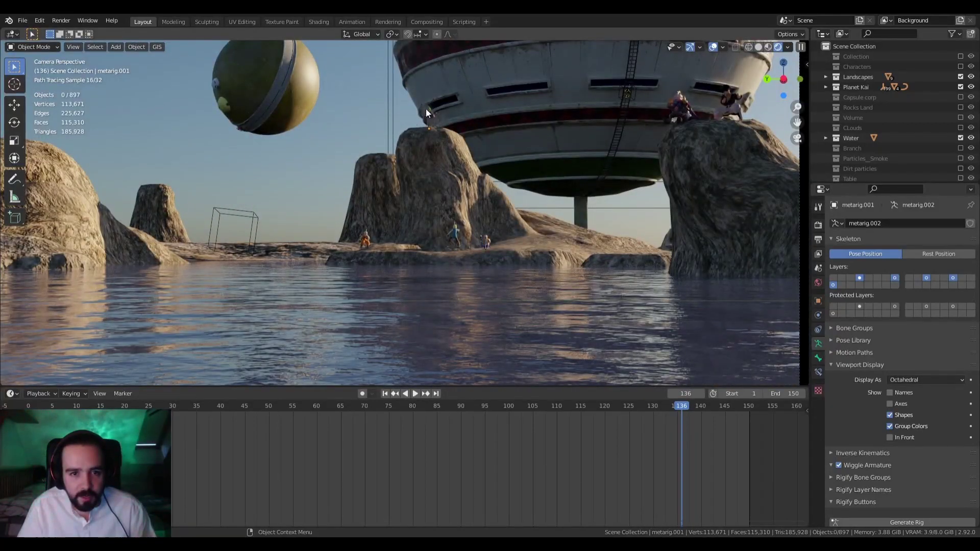
pyautogui.moveTo(419, 262)
pyautogui.keyDown('shift'); pyautogui.mouseDown(button='middle')
pyautogui.moveTo(457, 228)
pyautogui.moveTo(431, 276)
pyautogui.moveTo(489, 269)
pyautogui.moveTo(476, 243)
pyautogui.moveTo(486, 222)
pyautogui.mouseUp(button='middle'); pyautogui.keyUp('shift')
pyautogui.scroll(4, 461, 198)
pyautogui.keyDown('shift'); pyautogui.moveTo(466, 158); pyautogui.dragTo(388, 257, button='middle'); pyautogui.keyUp('shift')
pyautogui.scroll(2, 445, 271)
# Return to the meditating character and examine its rendered model above the rock from the front
pyautogui.keyDown('shift'); pyautogui.moveTo(501, 276); pyautogui.dragTo(457, 246, button='middle'); pyautogui.keyUp('shift')
pyautogui.scroll(5, 457, 246)
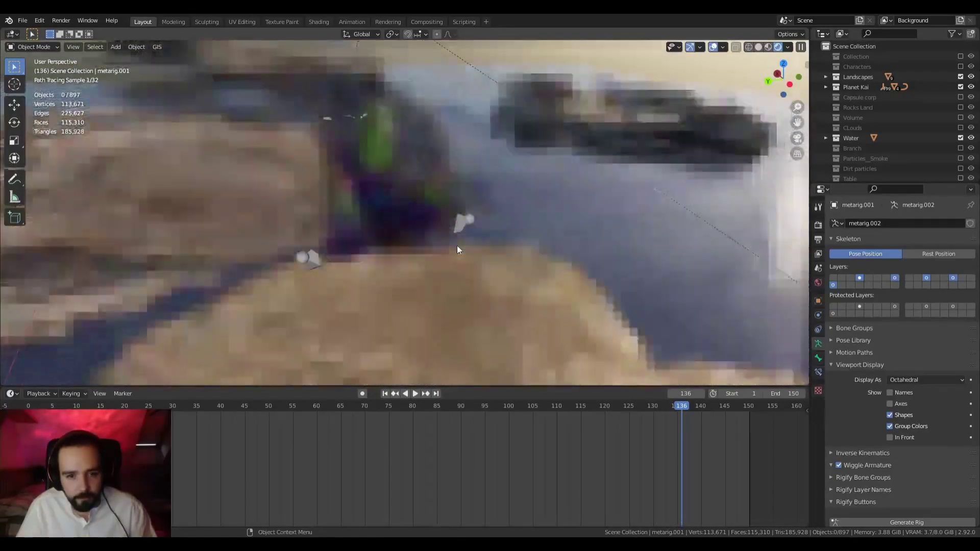
pyautogui.scroll(-1, 452, 186)
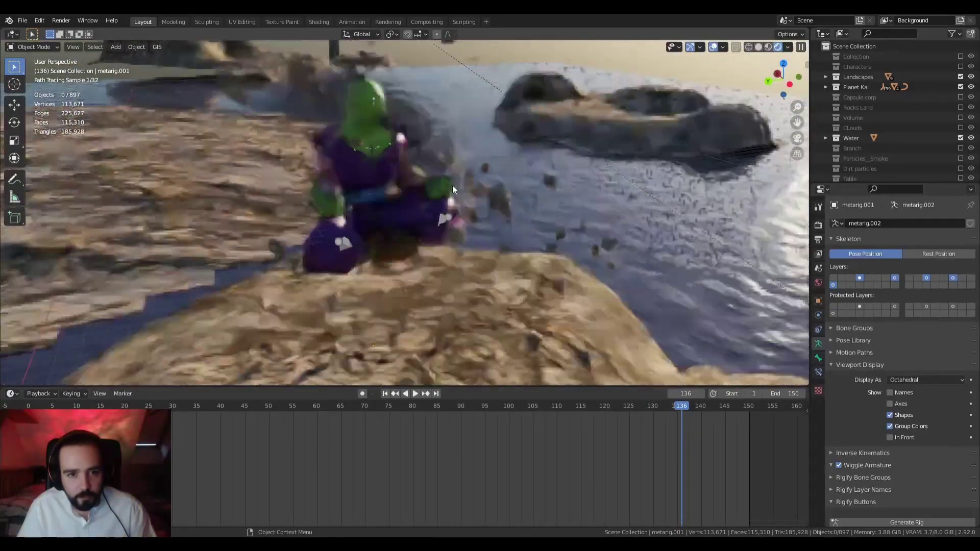
pyautogui.moveTo(452, 186); pyautogui.dragTo(391, 168, button='middle')
pyautogui.scroll(-4, 390, 169)
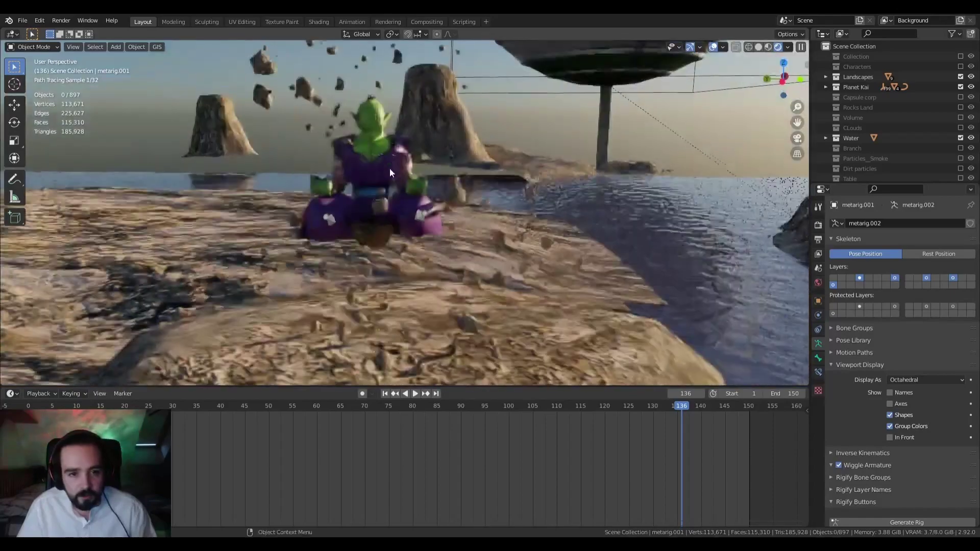
pyautogui.scroll(3, 378, 194)
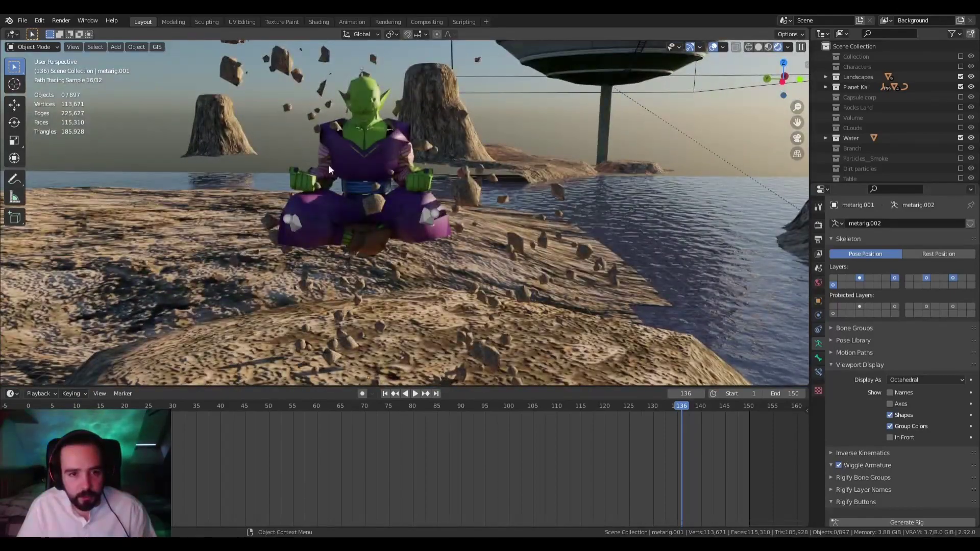
pyautogui.moveTo(330, 170); pyautogui.dragTo(543, 176, button='middle')
# Switch to solid shading and play back the rock particles rising around the meditating character
pyautogui.click(758, 47)
pyautogui.moveTo(758, 54); pyautogui.dragTo(521, 130, button='middle')
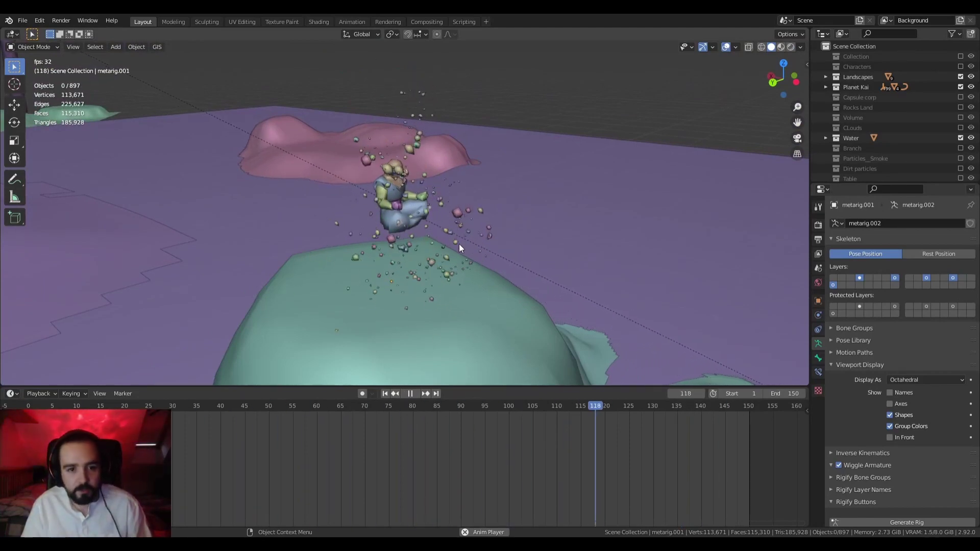
pyautogui.moveTo(462, 233); pyautogui.dragTo(378, 207, button='middle')
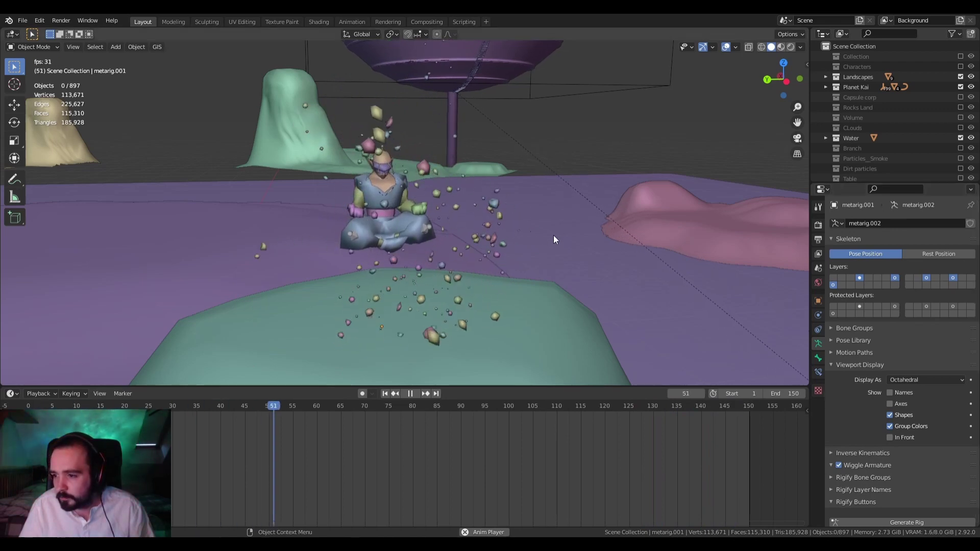
pyautogui.moveTo(534, 203); pyautogui.dragTo(577, 220, button='middle')
pyautogui.press('space')
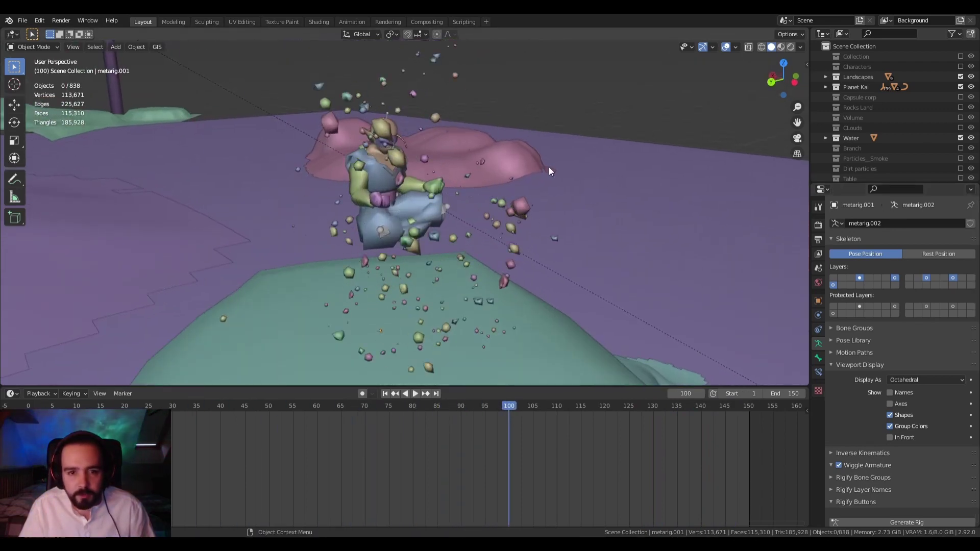
# Select and frame the armature of the small figure on the curved structure beside the bowl-shaped building and examine it
pyautogui.moveTo(550, 167); pyautogui.dragTo(313, 167, button='middle')
pyautogui.click(296, 170)
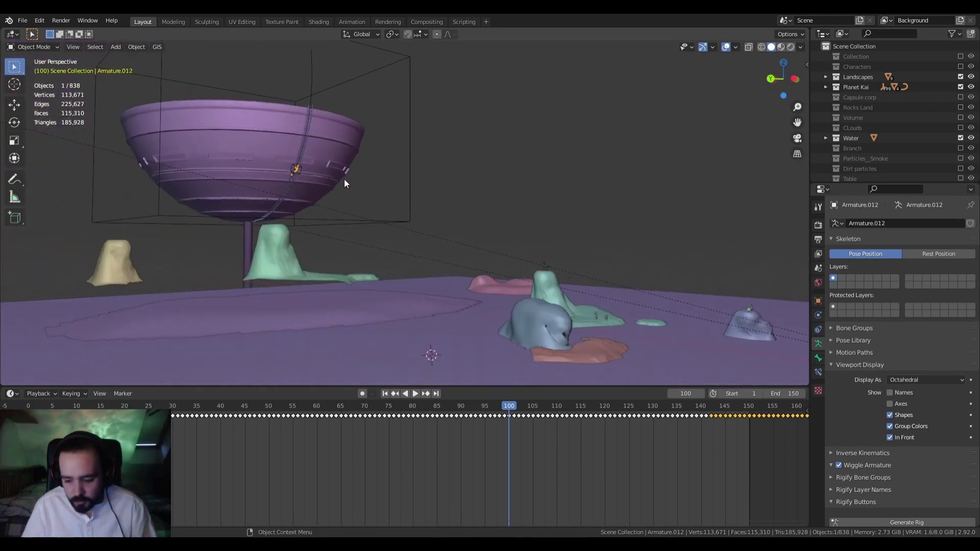
pyautogui.press('KP_Decimal')
pyautogui.moveTo(345, 182); pyautogui.dragTo(451, 284, button='middle')
pyautogui.press('space')
pyautogui.press('space')
pyautogui.moveTo(510, 296); pyautogui.dragTo(419, 182, button='middle')
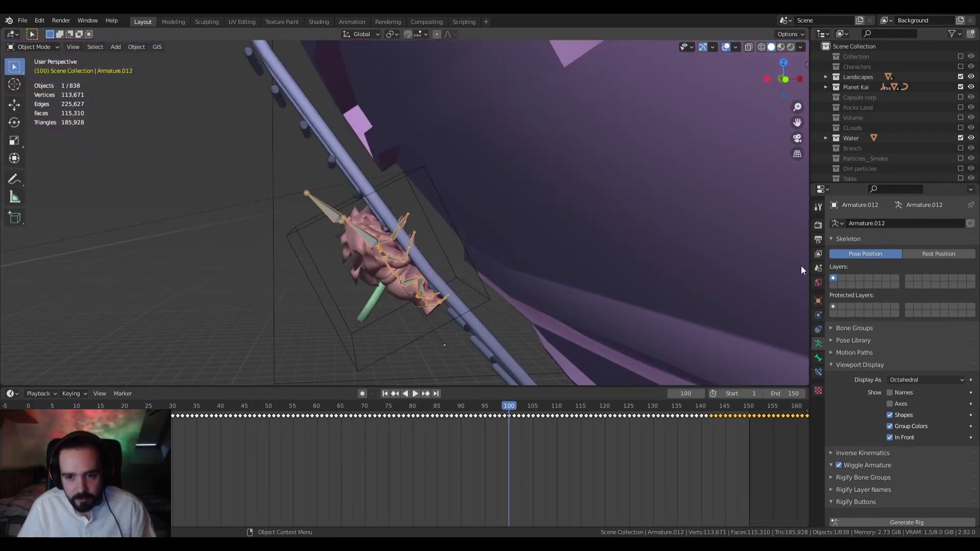
# Turn off In Front display for the small figure's armature and examine its textured model in rendered shading
pyautogui.click(890, 437)
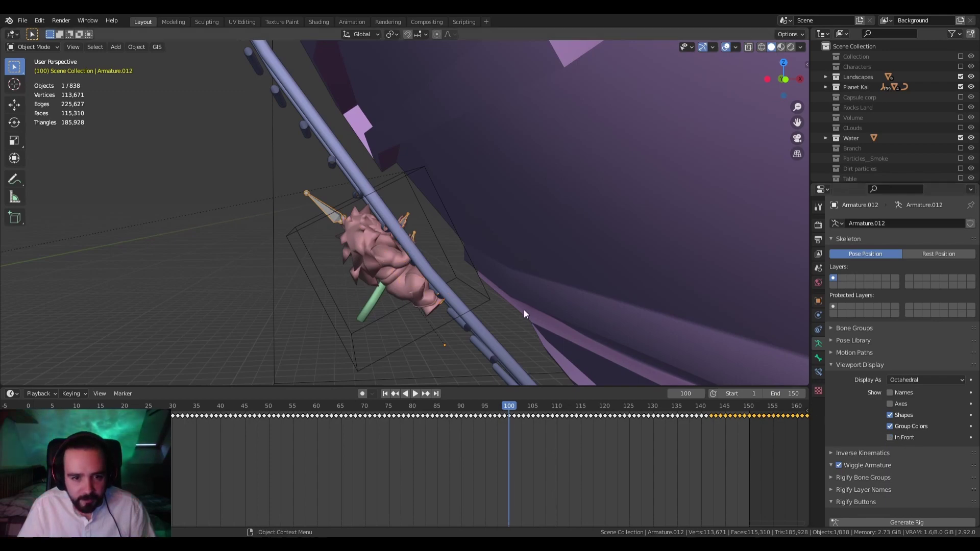
pyautogui.moveTo(524, 310)
pyautogui.mouseDown(button='middle')
pyautogui.moveTo(712, 286)
pyautogui.moveTo(694, 240)
pyautogui.mouseUp(button='middle')
pyautogui.click(790, 47)
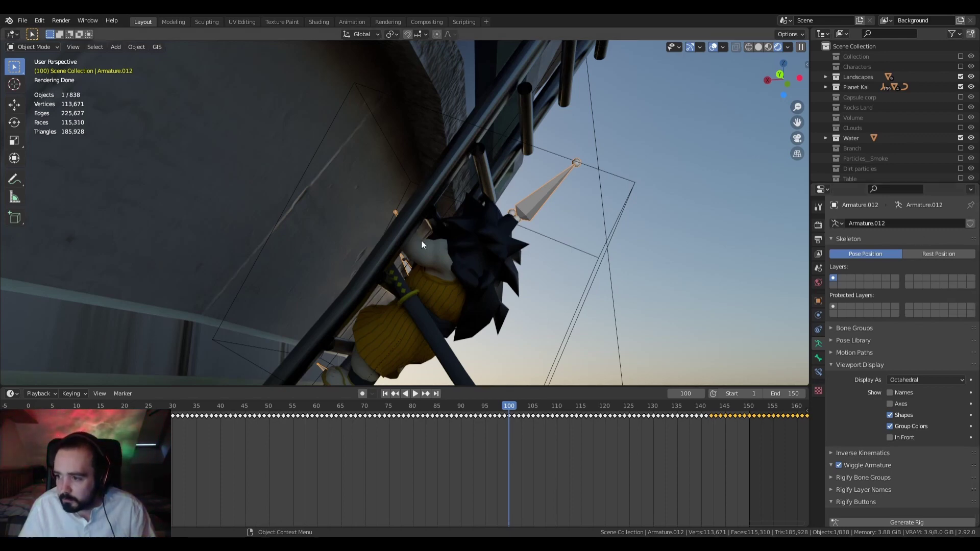
pyautogui.moveTo(421, 244)
pyautogui.mouseDown(button='middle')
pyautogui.moveTo(453, 253)
pyautogui.moveTo(397, 270)
pyautogui.moveTo(445, 262)
pyautogui.moveTo(434, 270)
pyautogui.moveTo(465, 293)
pyautogui.moveTo(569, 309)
pyautogui.moveTo(396, 255)
pyautogui.moveTo(478, 264)
pyautogui.moveTo(449, 273)
pyautogui.moveTo(374, 267)
pyautogui.moveTo(468, 269)
pyautogui.moveTo(412, 255)
pyautogui.moveTo(517, 260)
pyautogui.moveTo(307, 250)
pyautogui.moveTo(502, 278)
pyautogui.moveTo(498, 243)
pyautogui.moveTo(470, 250)
pyautogui.mouseUp(button='middle')
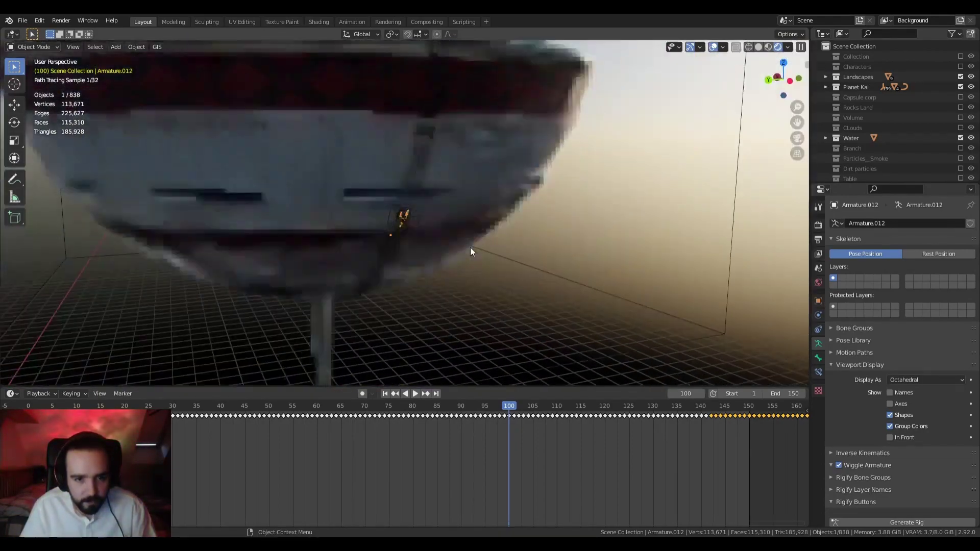
# Look through the scene camera, clear the selection and inspect the rendered background of the shot
pyautogui.press('KP_0')
pyautogui.click(364, 247)
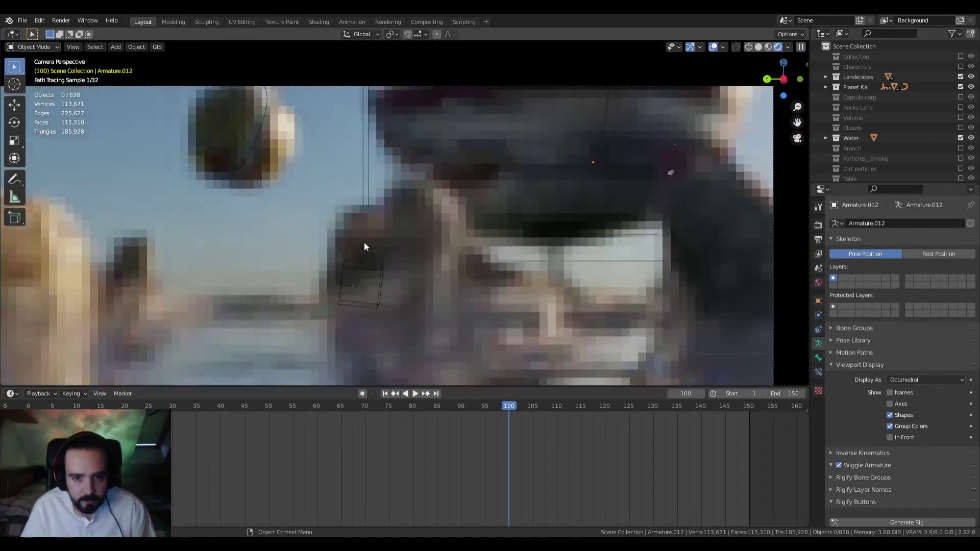
pyautogui.scroll(-2, 398, 243)
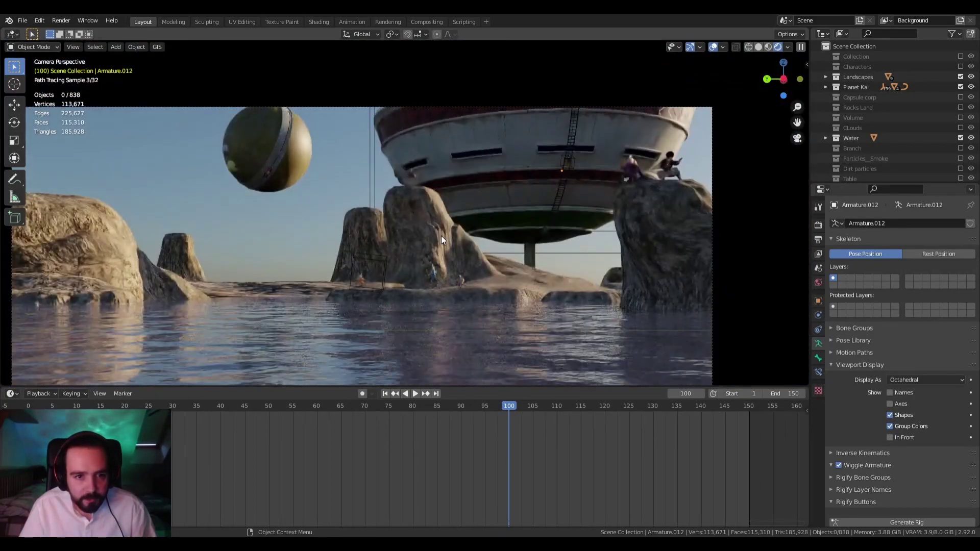
pyautogui.scroll(-3, 488, 307)
pyautogui.scroll(2, 388, 296)
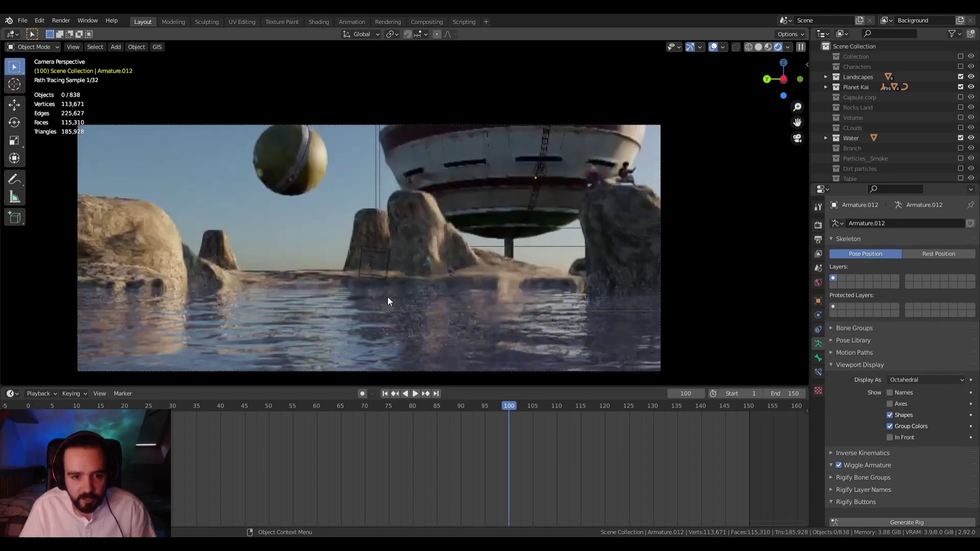
# Switch to solid shading, enable the collection named Collection and view the foreground rock and ground through the scene camera
pyautogui.click(755, 46)
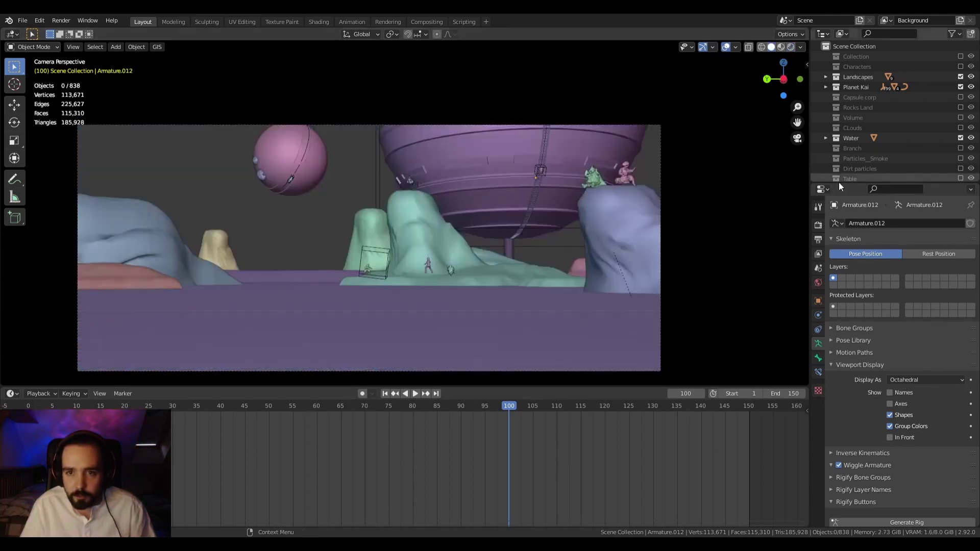
pyautogui.scroll(-2, 510, 230)
pyautogui.moveTo(510, 230)
pyautogui.mouseDown(button='middle')
pyautogui.moveTo(649, 252)
pyautogui.moveTo(779, 137)
pyautogui.mouseUp(button='middle')
pyautogui.click(961, 56)
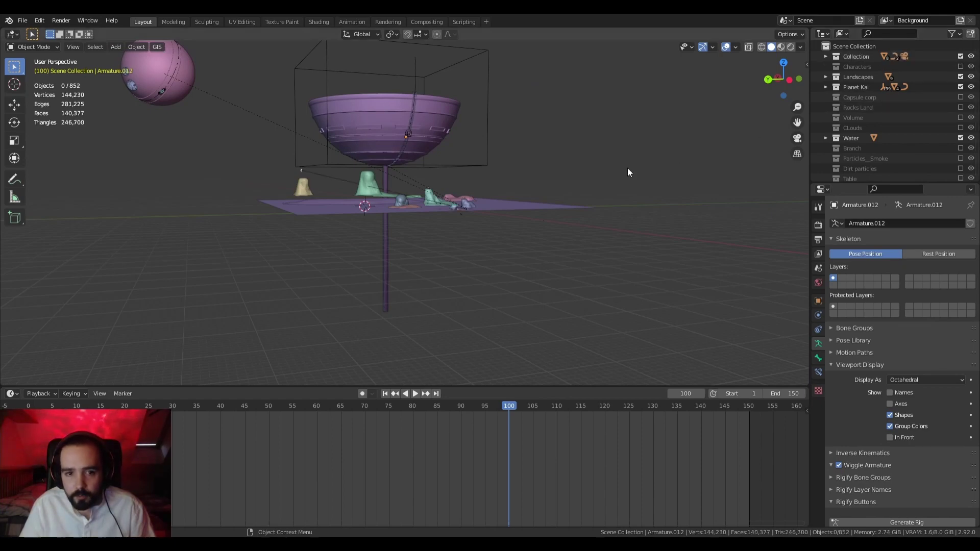
pyautogui.scroll(6, 559, 188)
pyautogui.press('KP_0')
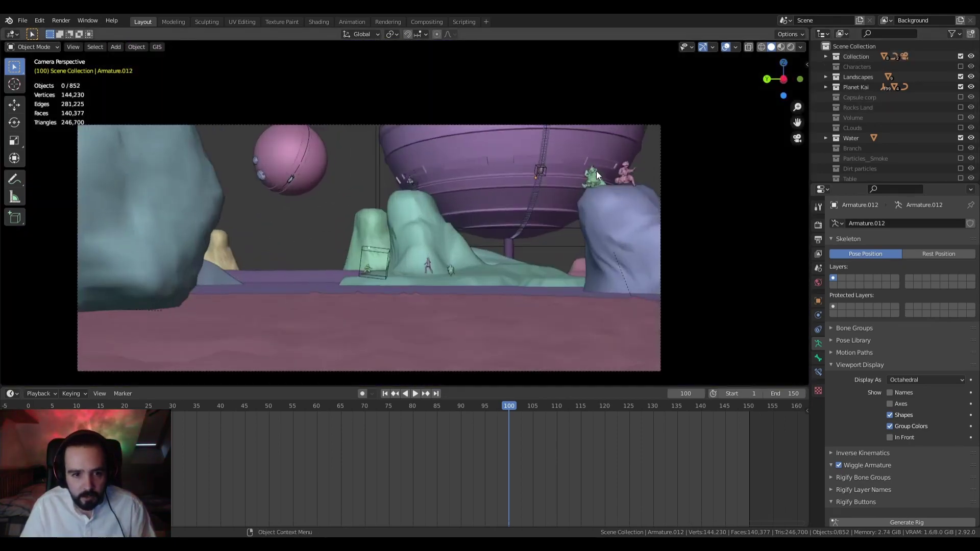
# Select and frame the jagged-edged foreground ground and examine the boulder, rocks and camera around it
pyautogui.moveTo(597, 171); pyautogui.dragTo(612, 187, button='middle')
pyautogui.scroll(-6, 611, 187)
pyautogui.click(547, 319)
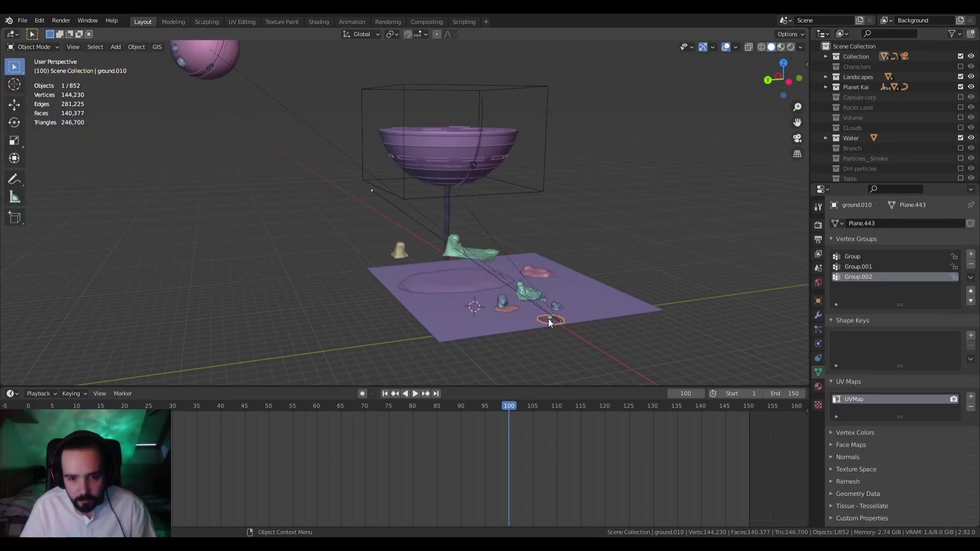
pyautogui.press('KP_Decimal')
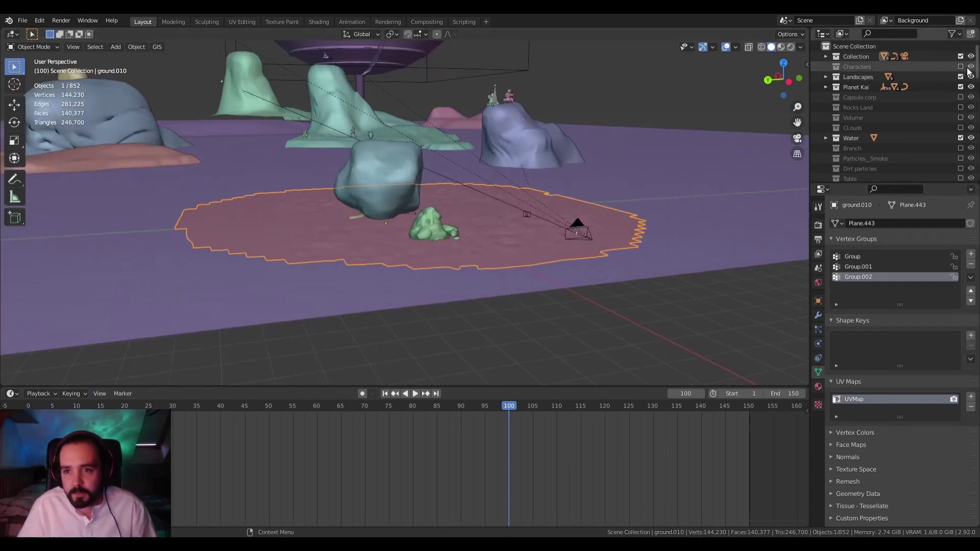
pyautogui.moveTo(510, 97); pyautogui.dragTo(475, 111, button='middle')
pyautogui.scroll(-10, 929, 150)
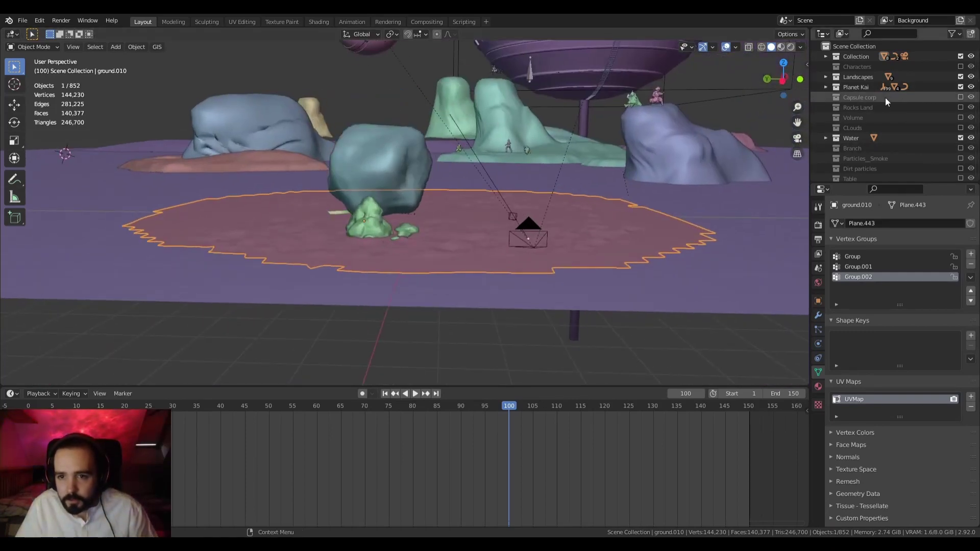
# Exclude the BG Characters collection from the view layer and enable the Characters collection
pyautogui.scroll(-1, 902, 134)
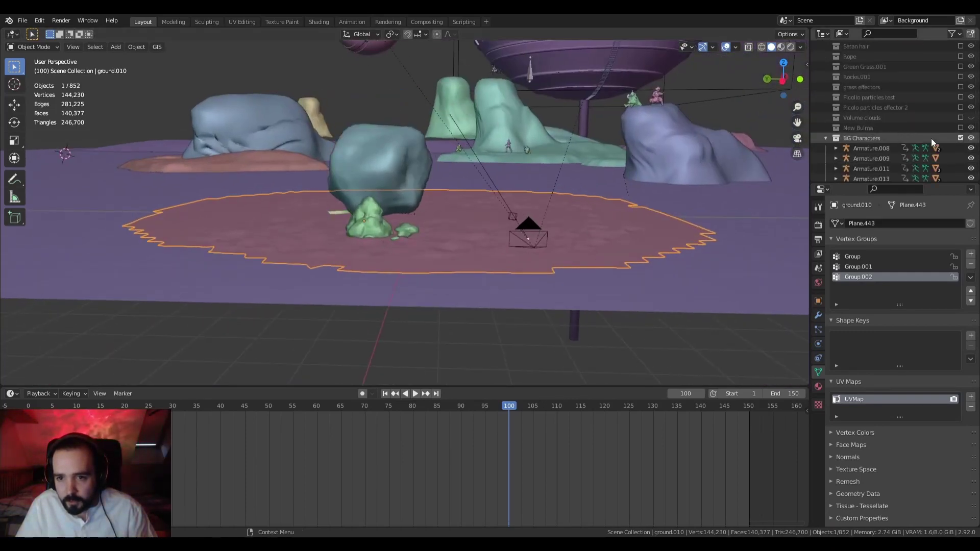
pyautogui.click(961, 137)
pyautogui.scroll(4, 878, 120)
pyautogui.scroll(4, 898, 121)
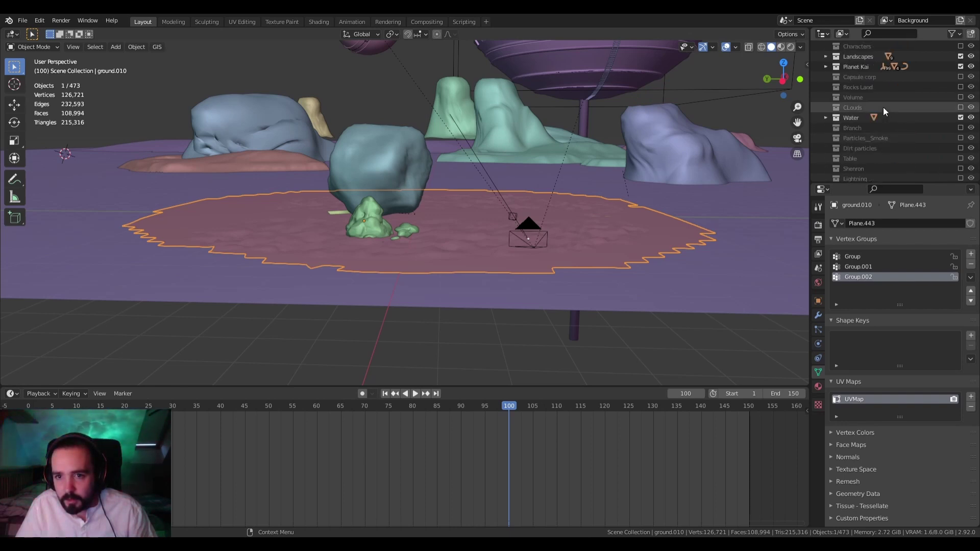
pyautogui.scroll(2, 868, 46)
pyautogui.click(961, 46)
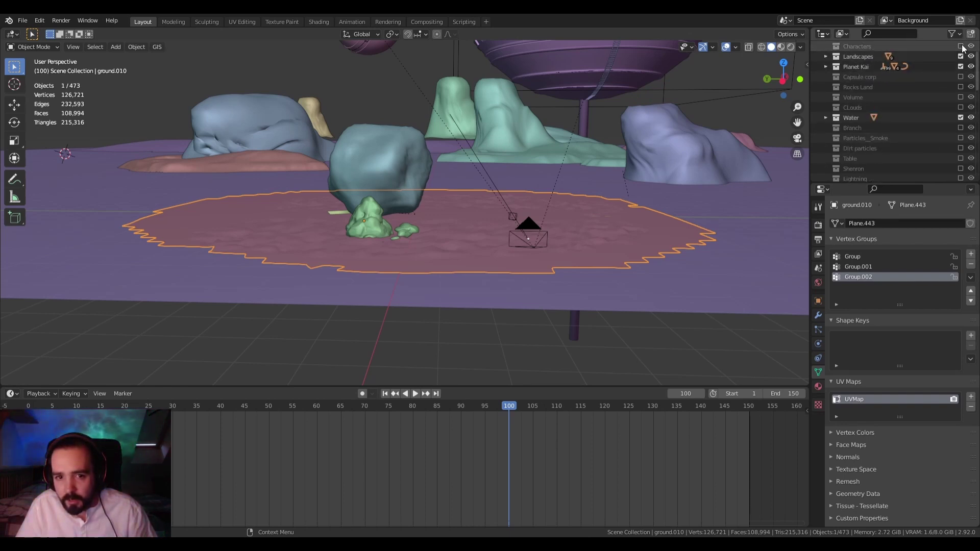
pyautogui.keyDown('shift'); pyautogui.moveTo(684, 173); pyautogui.dragTo(505, 163, button='middle'); pyautogui.keyUp('shift')
pyautogui.scroll(4, 491, 163)
pyautogui.scroll(-14, 883, 122)
pyautogui.scroll(-10, 847, 127)
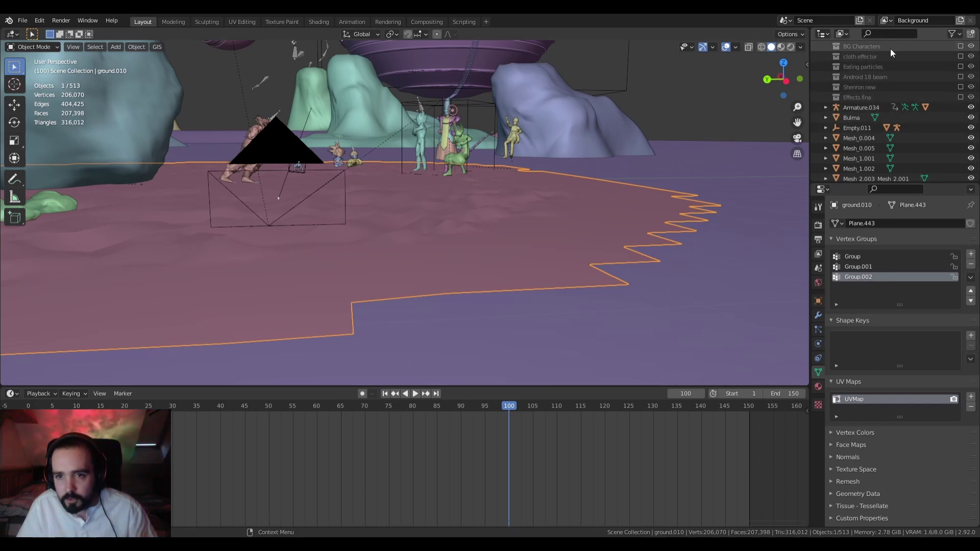
pyautogui.click(961, 46)
pyautogui.scroll(2, 517, 149)
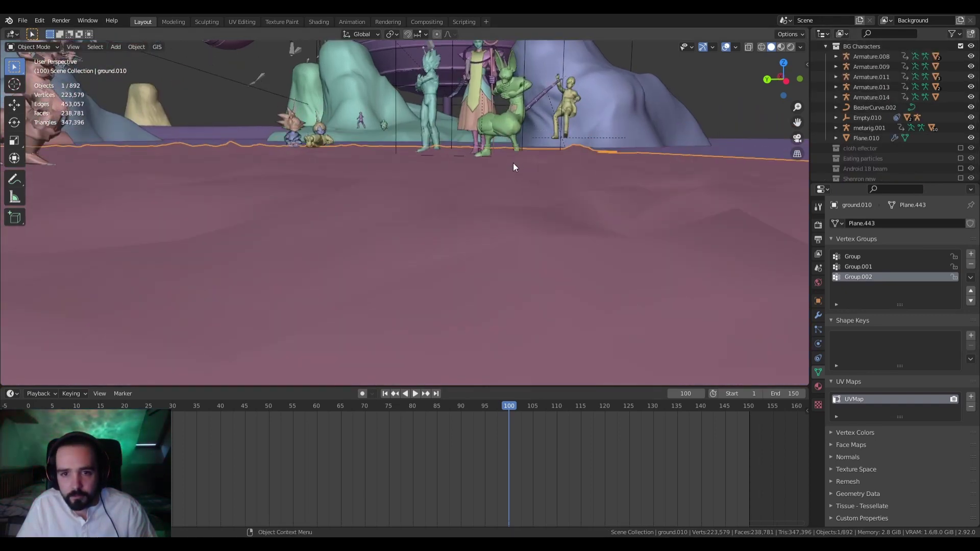
pyautogui.scroll(2, 925, 83)
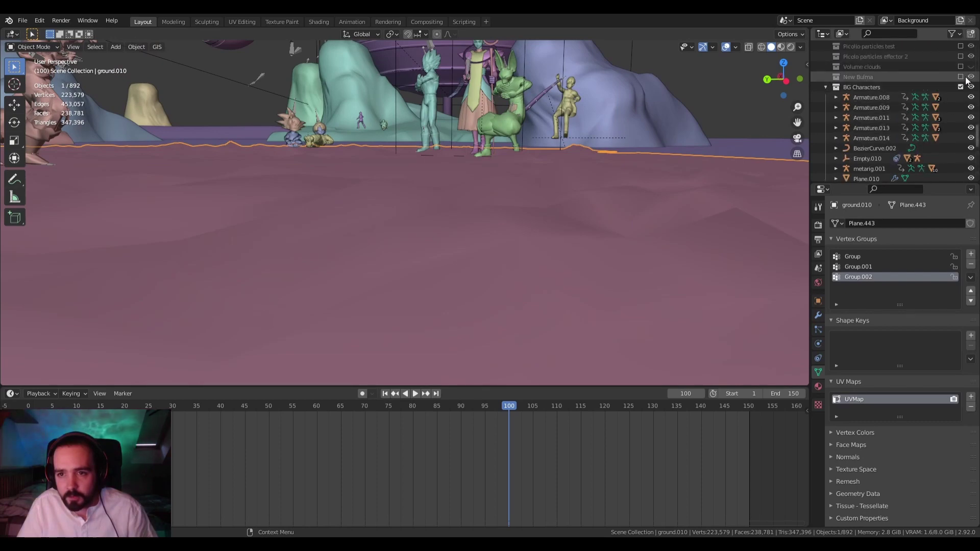
pyautogui.click(960, 87)
# Enable the New Bulma collection and examine the foreground characters standing on the ground
pyautogui.click(962, 77)
pyautogui.moveTo(669, 128); pyautogui.dragTo(591, 167, button='middle')
pyautogui.scroll(-4, 669, 165)
pyautogui.scroll(3, 592, 165)
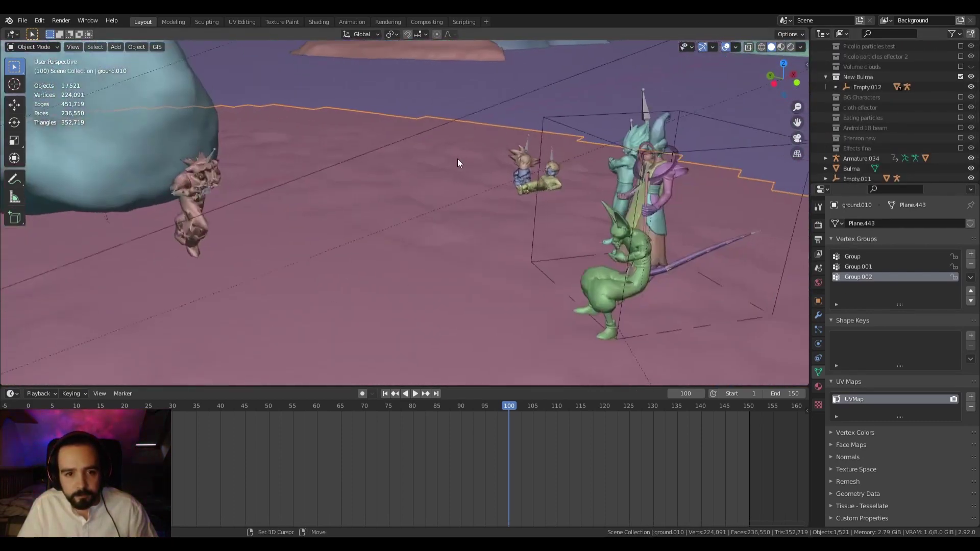
pyautogui.scroll(-3, 457, 161)
pyautogui.moveTo(450, 164); pyautogui.dragTo(407, 156, button='middle')
pyautogui.scroll(4, 357, 174)
pyautogui.moveTo(343, 178); pyautogui.dragTo(356, 172, button='middle')
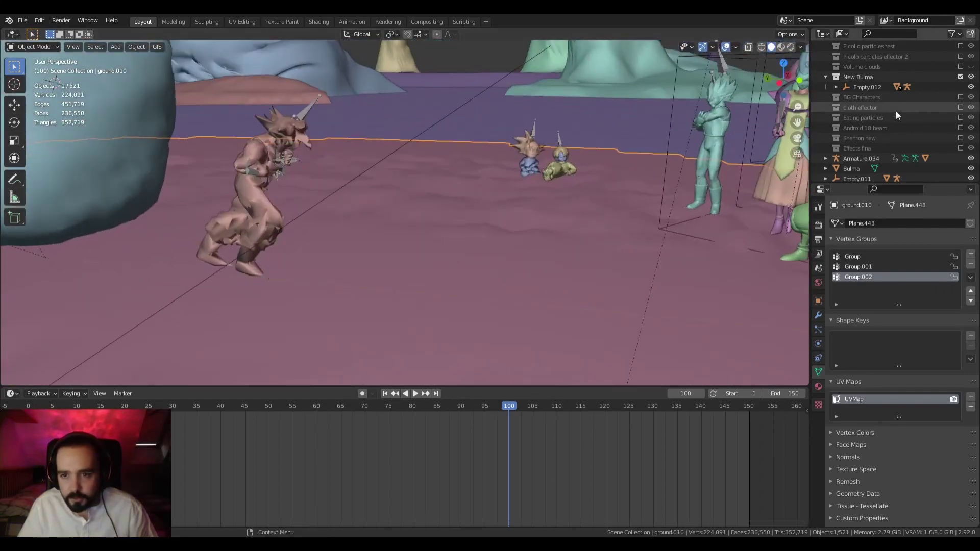
# Enable the Rope collection and inspect the ropes and knot tying the pulling character to the boulder
pyautogui.scroll(-6, 895, 111)
pyautogui.click(960, 148)
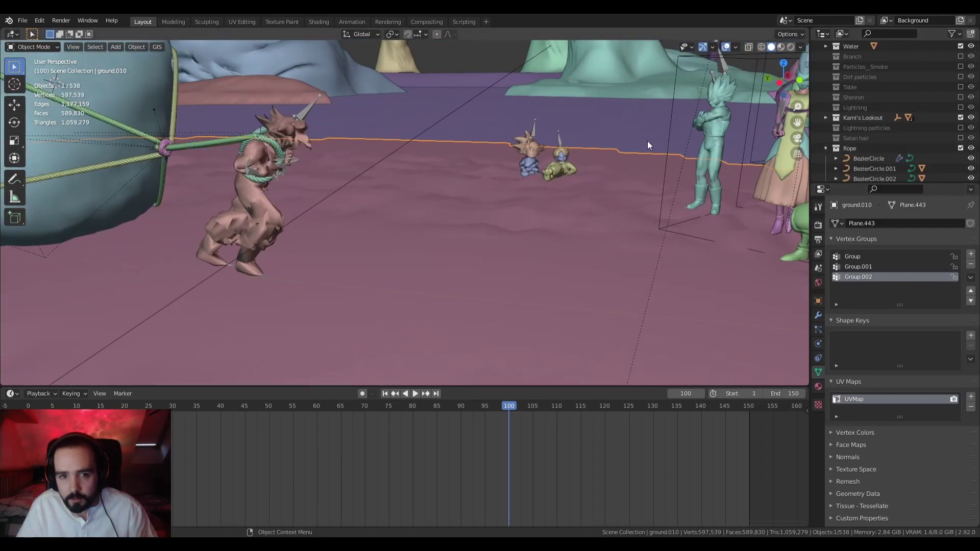
pyautogui.moveTo(647, 141); pyautogui.dragTo(305, 150, button='middle')
pyautogui.scroll(3, 377, 148)
pyautogui.scroll(-3, 405, 189)
pyautogui.scroll(4, 406, 187)
pyautogui.scroll(-3, 620, 220)
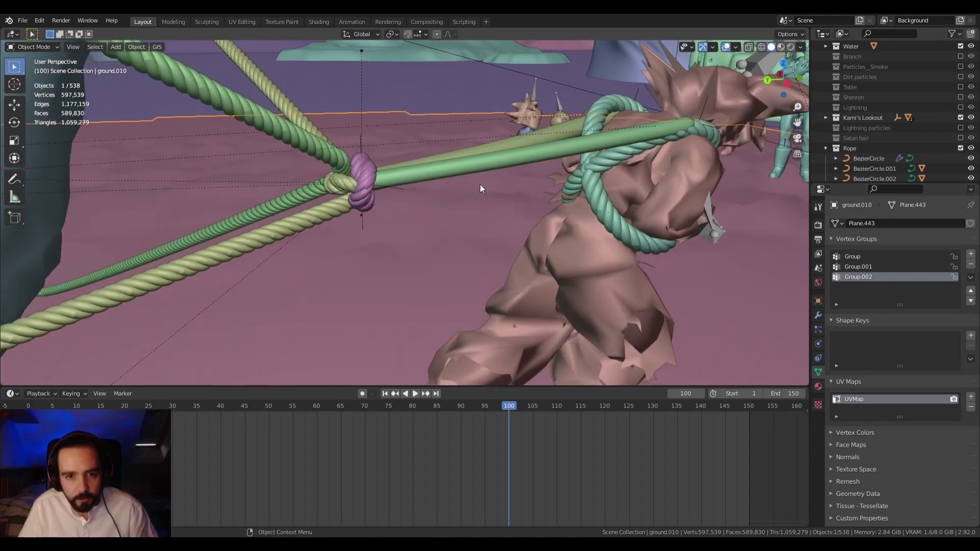
pyautogui.moveTo(479, 186); pyautogui.dragTo(572, 173, button='middle')
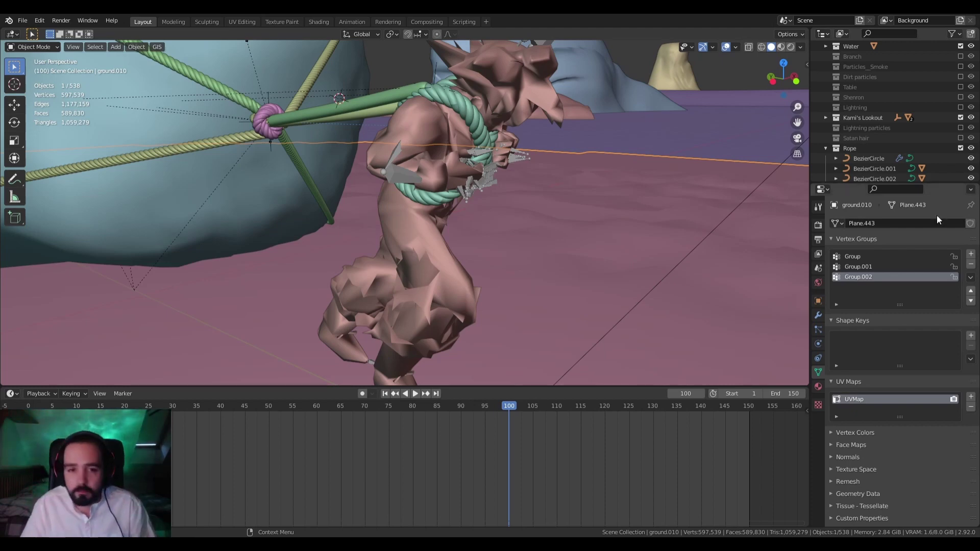
pyautogui.moveTo(613, 235); pyautogui.dragTo(430, 170, button='middle')
# Look through the scene camera and play back the animation of the character dragging the boulder, pausing at frame 86
pyautogui.press('KP_0')
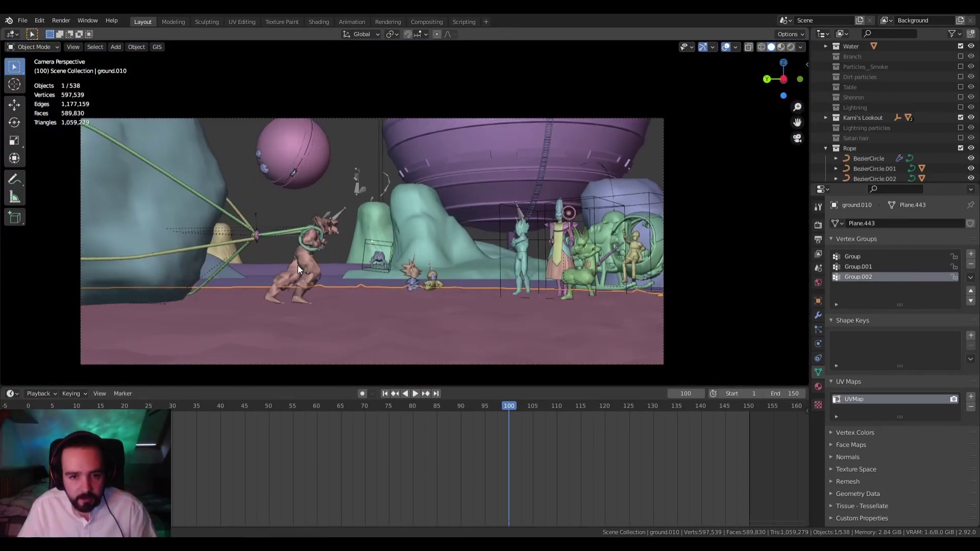
pyautogui.moveTo(514, 407); pyautogui.dragTo(260, 322)
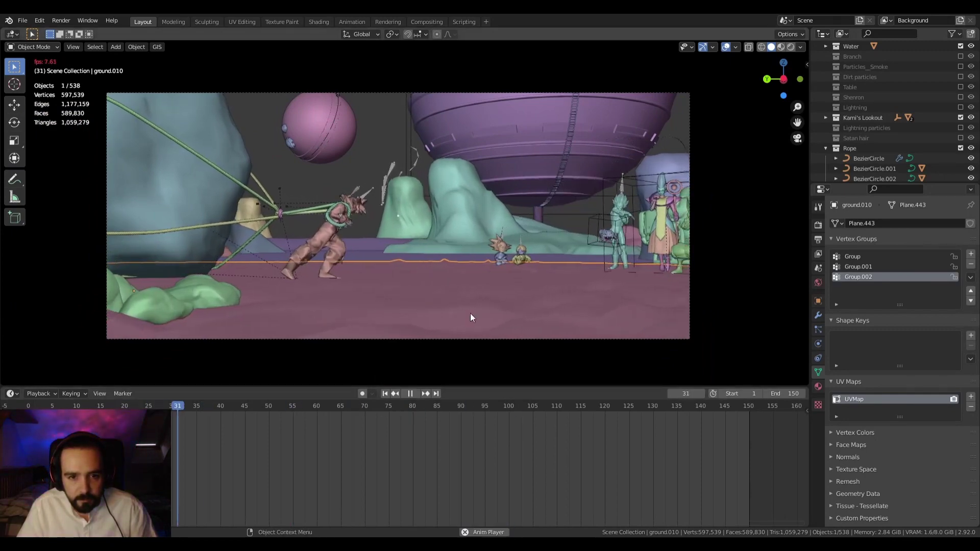
pyautogui.press('space')
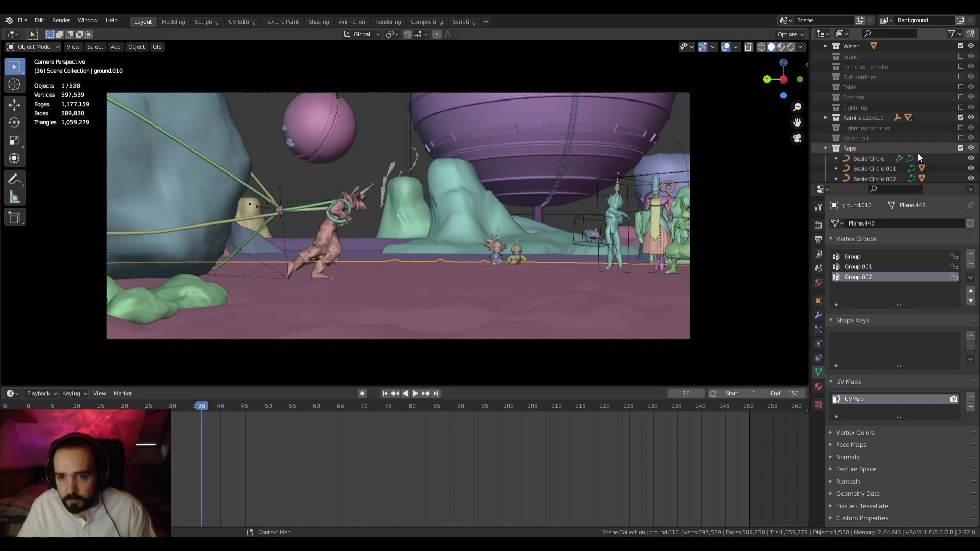
pyautogui.scroll(2, 905, 139)
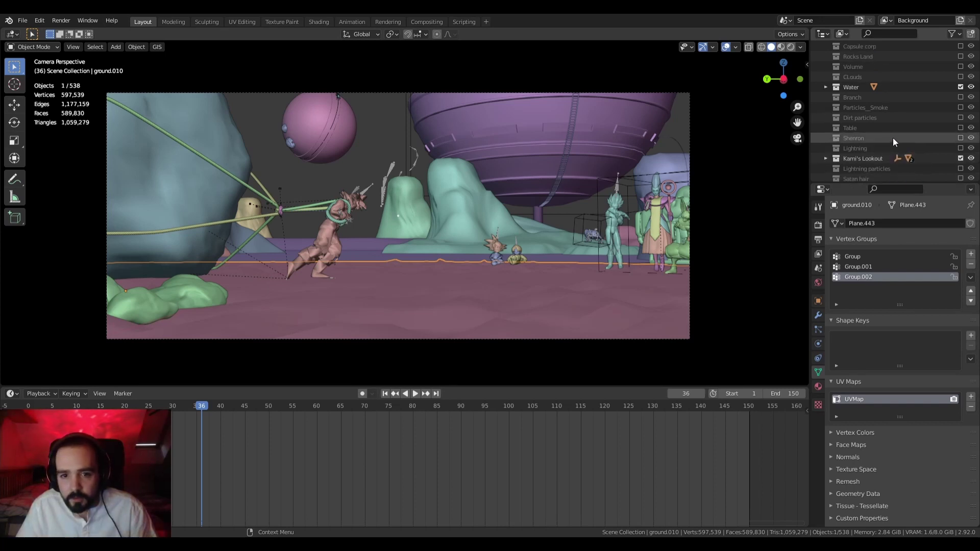
pyautogui.press('space')
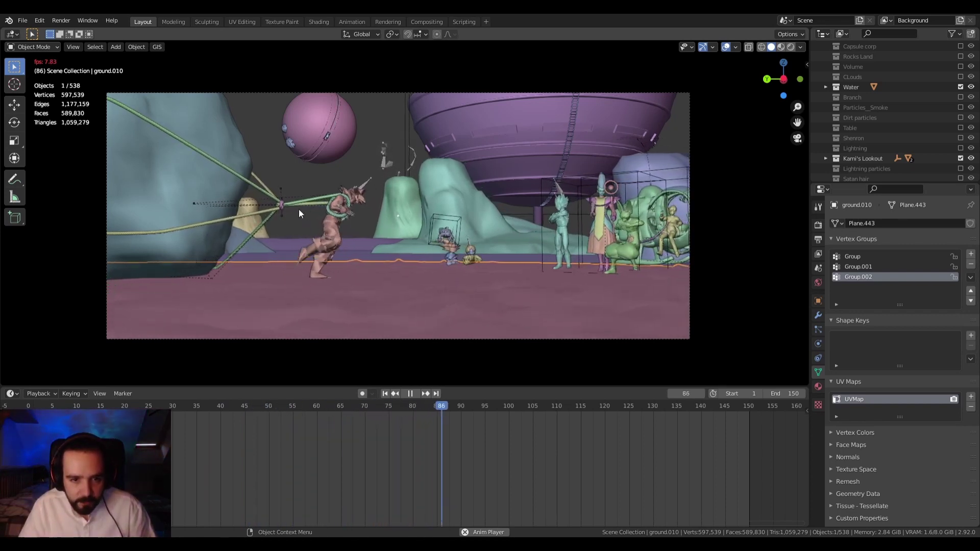
pyautogui.press('space')
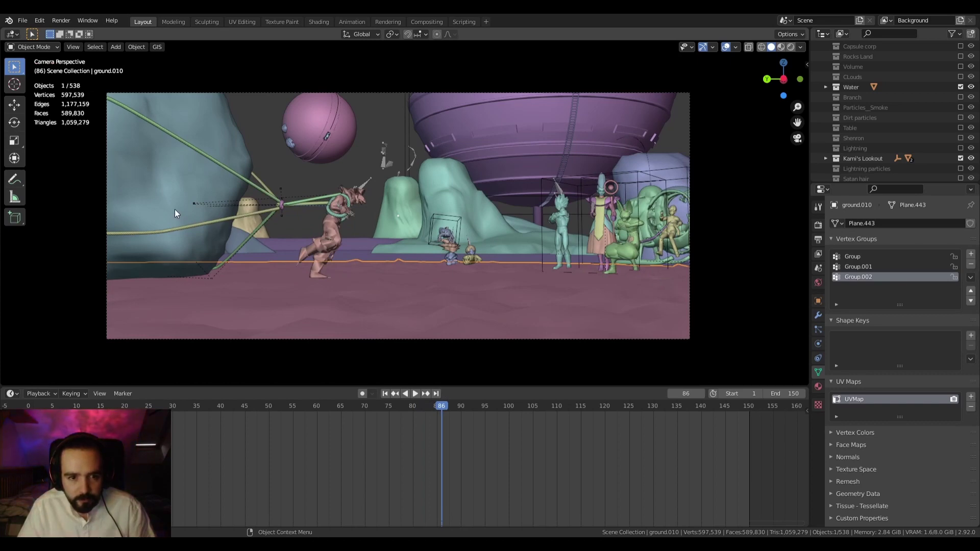
# Leave the camera view, select the cube empty around the standing character group and examine the foreground layout from above
pyautogui.scroll(3, 375, 236)
pyautogui.moveTo(338, 239); pyautogui.dragTo(350, 255, button='middle')
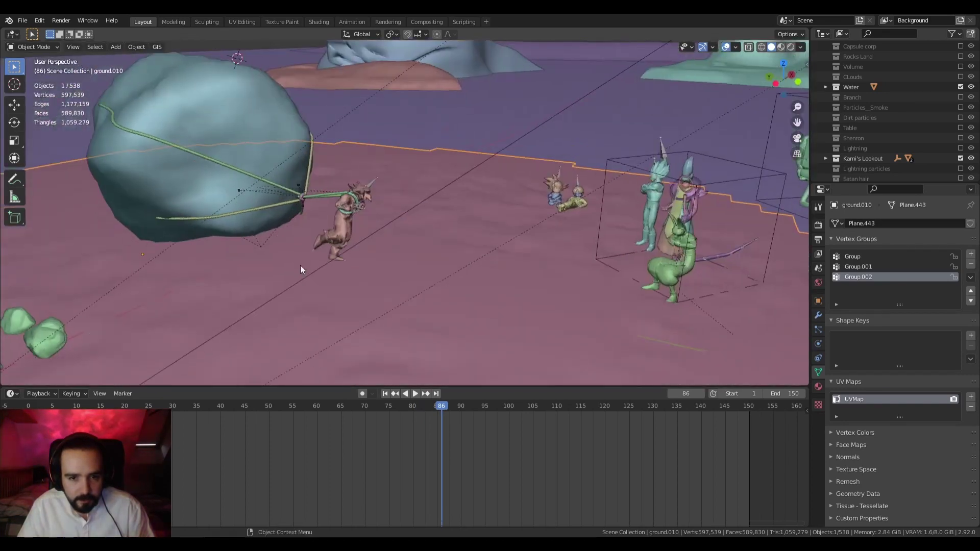
pyautogui.click(535, 170)
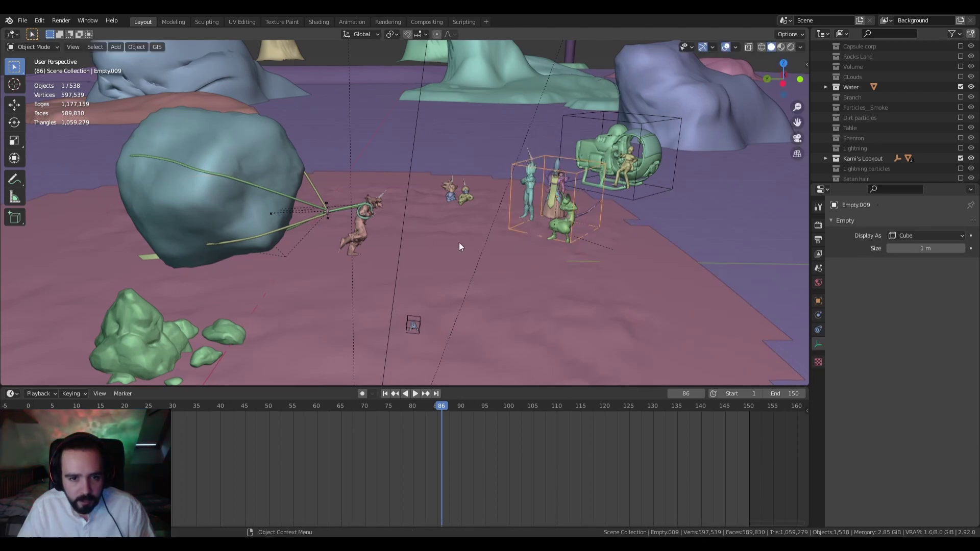
pyautogui.scroll(2, 399, 247)
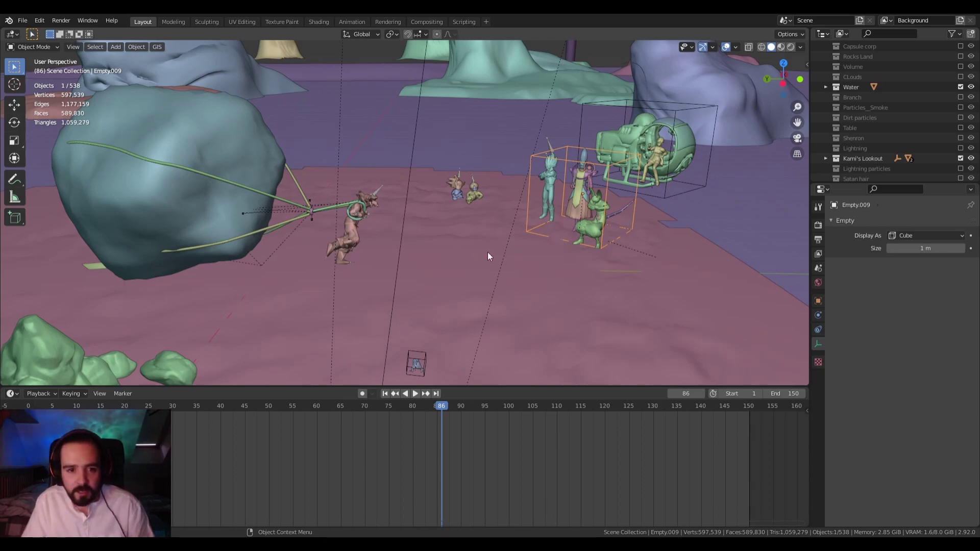
# Select the rope-pulling character's mesh and examine it with the ropes up close in rendered shading
pyautogui.scroll(5, 446, 228)
pyautogui.moveTo(373, 217); pyautogui.dragTo(403, 191, button='middle')
pyautogui.scroll(-4, 330, 212)
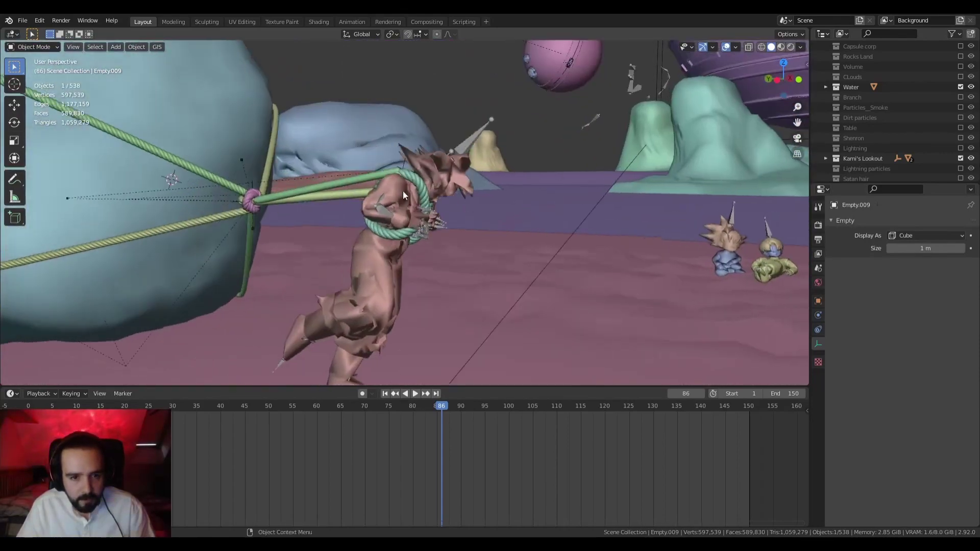
pyautogui.click(791, 47)
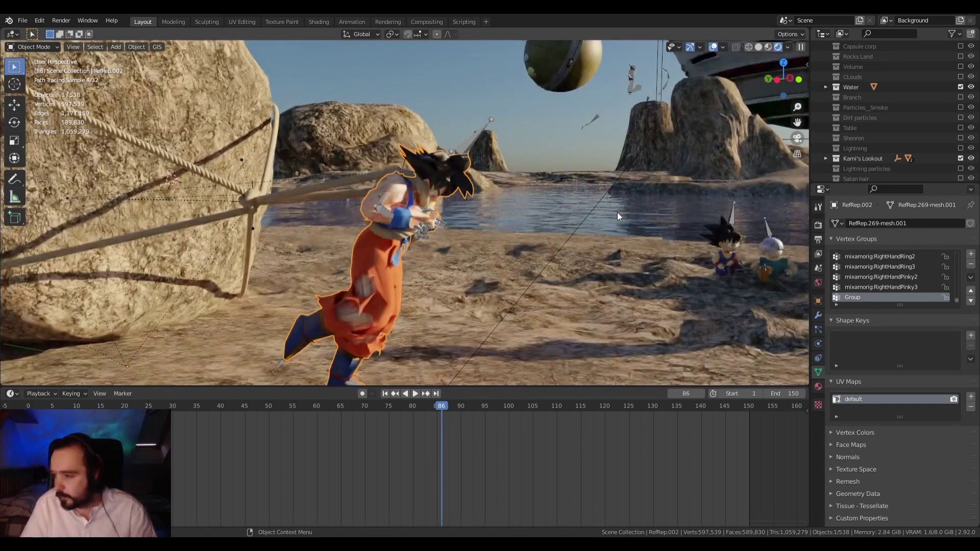
pyautogui.scroll(10, 617, 213)
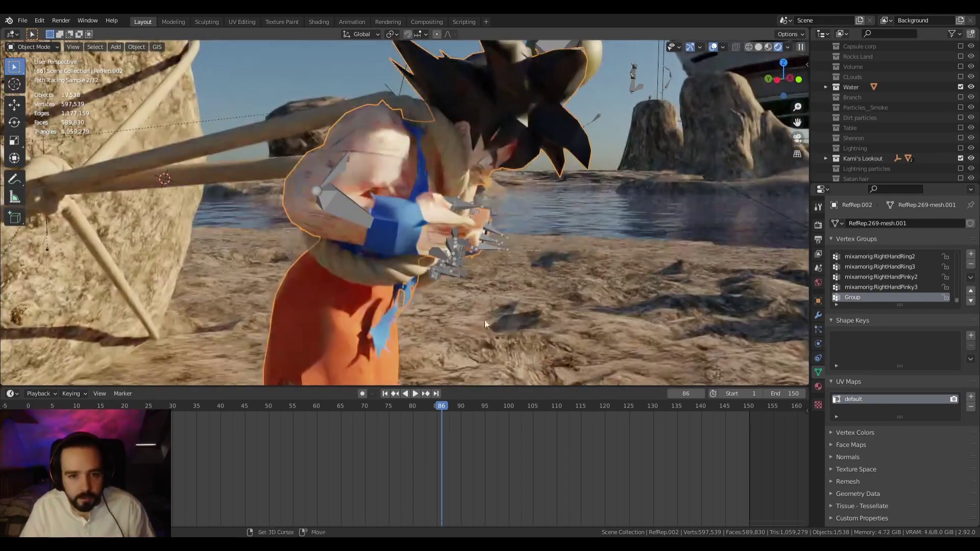
# Examine the rope-pulling character's torn clothing, hands, face and hair up close in rendered shading
pyautogui.scroll(3, 439, 286)
pyautogui.scroll(-8, 434, 280)
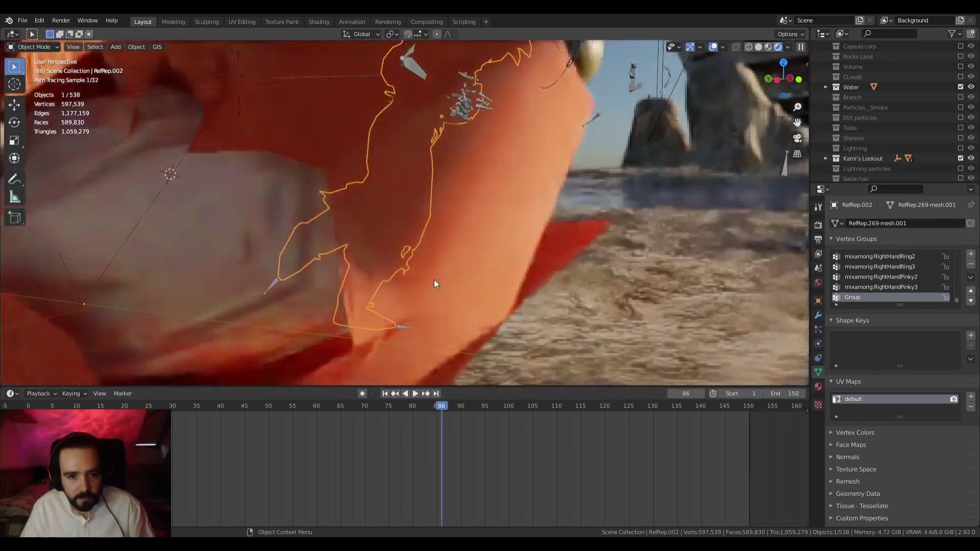
pyautogui.scroll(4, 417, 278)
pyautogui.keyDown('shift'); pyautogui.moveTo(411, 268); pyautogui.dragTo(476, 274, button='middle'); pyautogui.keyUp('shift')
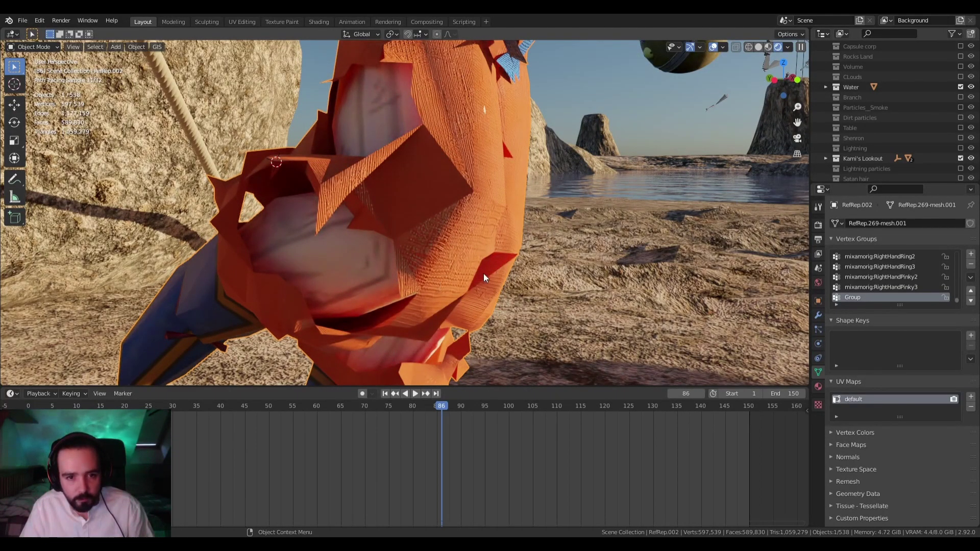
pyautogui.scroll(-4, 460, 275)
pyautogui.moveTo(446, 277)
pyautogui.mouseDown(button='middle')
pyautogui.moveTo(431, 218)
pyautogui.moveTo(449, 254)
pyautogui.moveTo(468, 203)
pyautogui.moveTo(443, 242)
pyautogui.moveTo(403, 213)
pyautogui.moveTo(388, 243)
pyautogui.moveTo(370, 154)
pyautogui.mouseUp(button='middle')
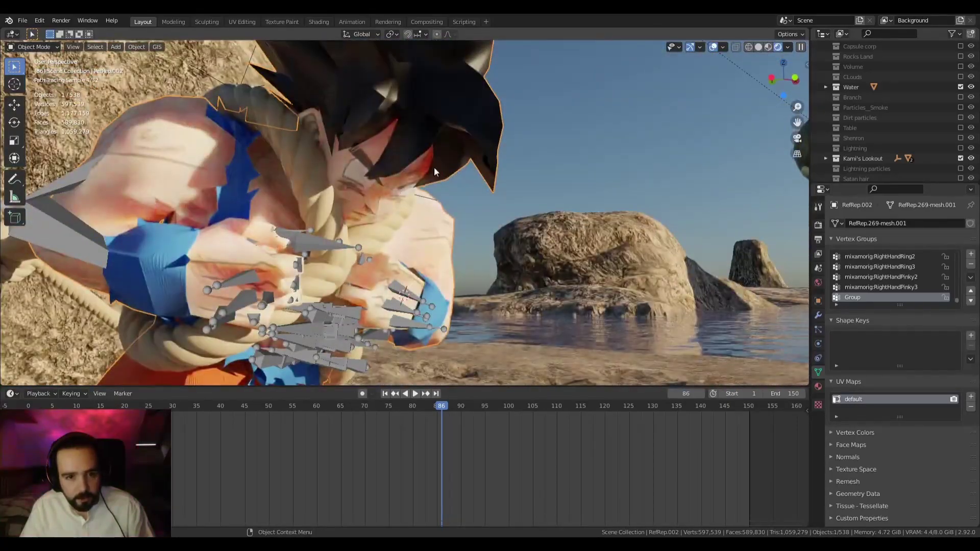
pyautogui.scroll(-2, 423, 234)
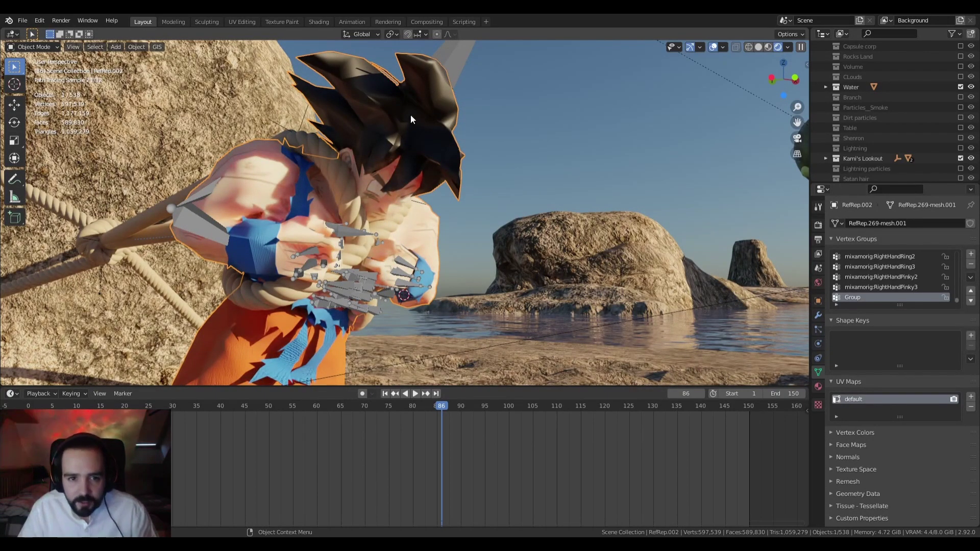
pyautogui.moveTo(542, 255)
pyautogui.mouseDown(button='middle')
pyautogui.moveTo(501, 237)
pyautogui.moveTo(602, 242)
pyautogui.mouseUp(button='middle')
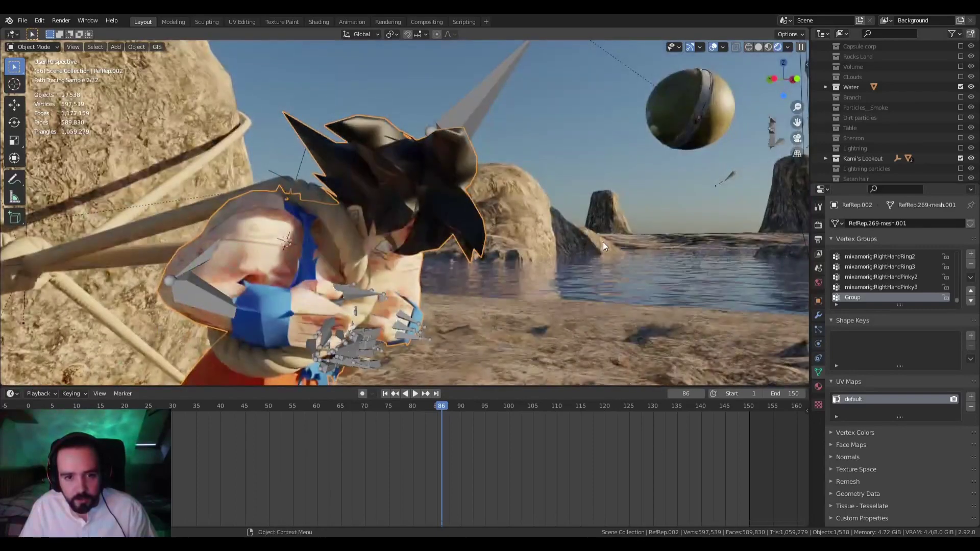
# Show the rope-pulling character's hair particle system in the viewport, inspect the hair with nothing selected, and hide the particles again
pyautogui.click(818, 329)
pyautogui.click(943, 226)
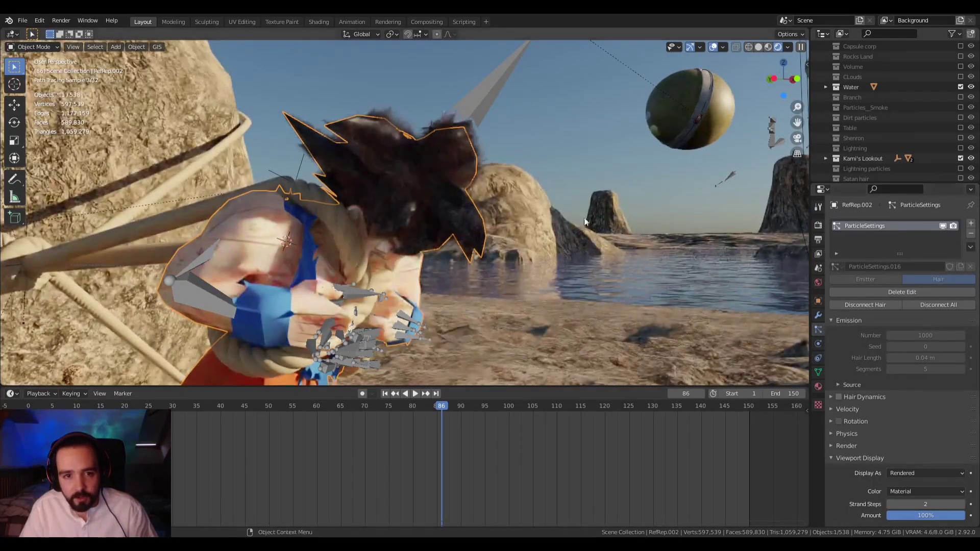
pyautogui.hotkey('alt', 'a')
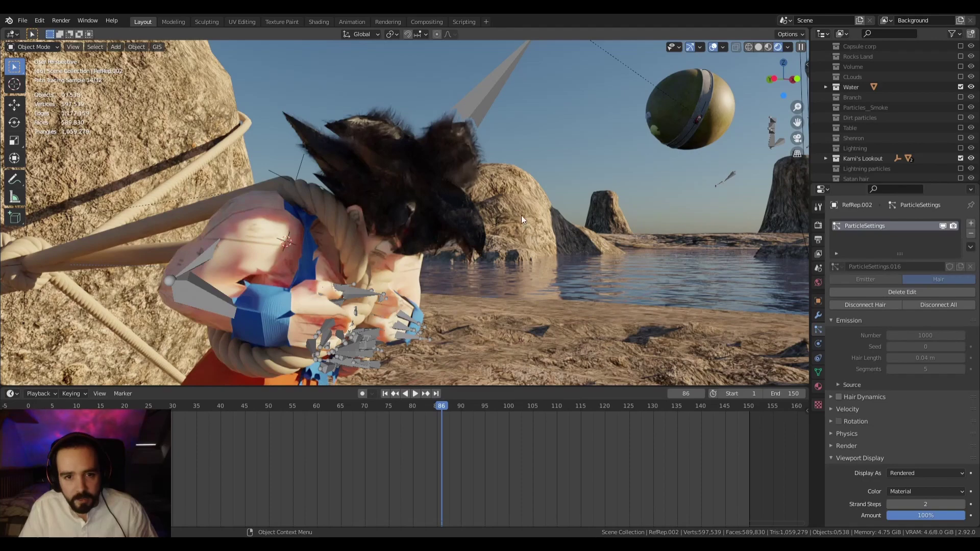
pyautogui.click(943, 226)
# Look through the scene camera and compare the rope-pulling character's head with the hair particles shown and hidden
pyautogui.press('KP_0')
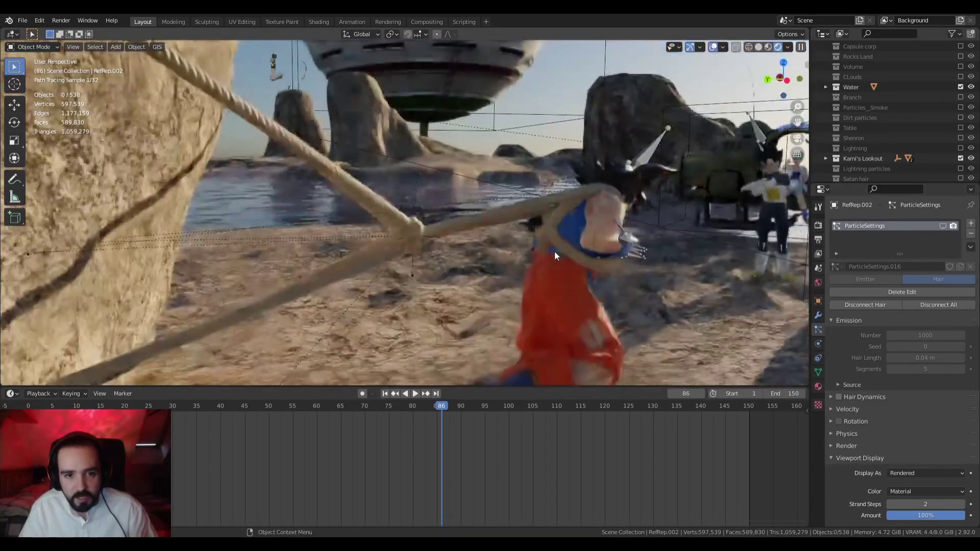
pyautogui.scroll(7, 415, 249)
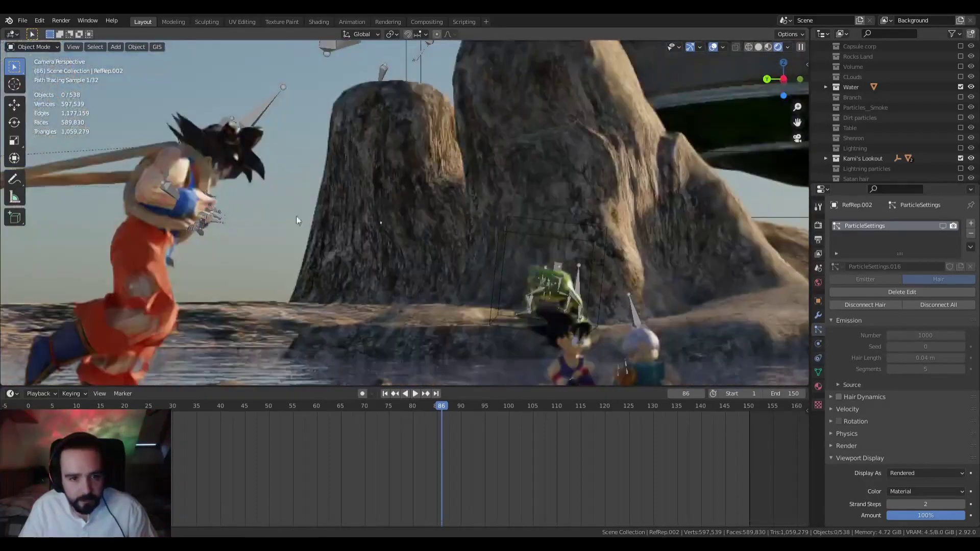
pyautogui.scroll(5, 286, 198)
pyautogui.keyDown('shift'); pyautogui.moveTo(286, 198); pyautogui.dragTo(416, 247, button='middle'); pyautogui.keyUp('shift')
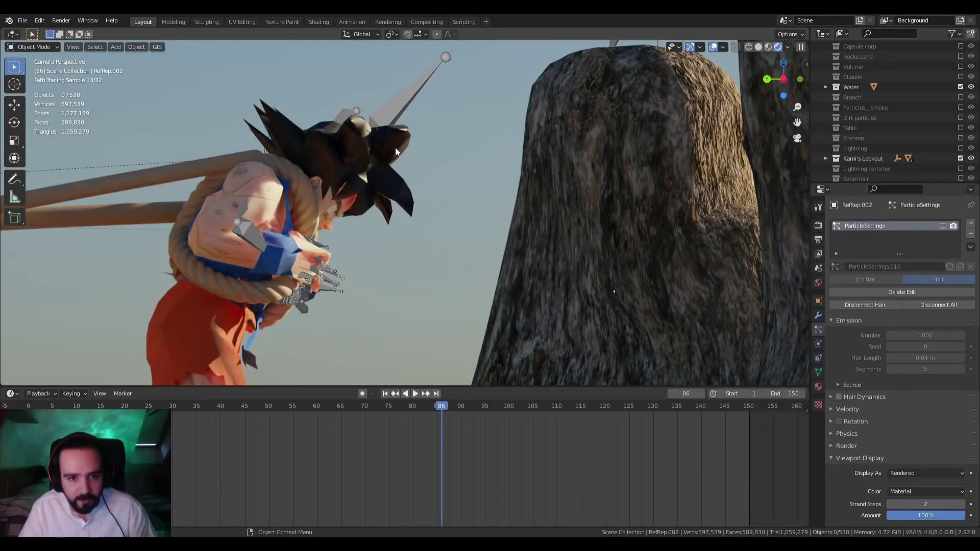
pyautogui.click(942, 225)
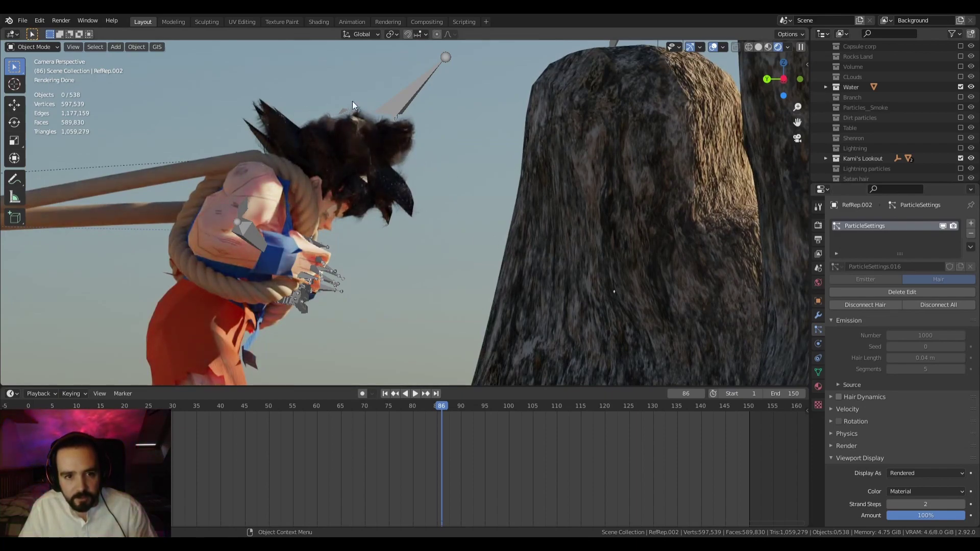
pyautogui.scroll(-12, 394, 243)
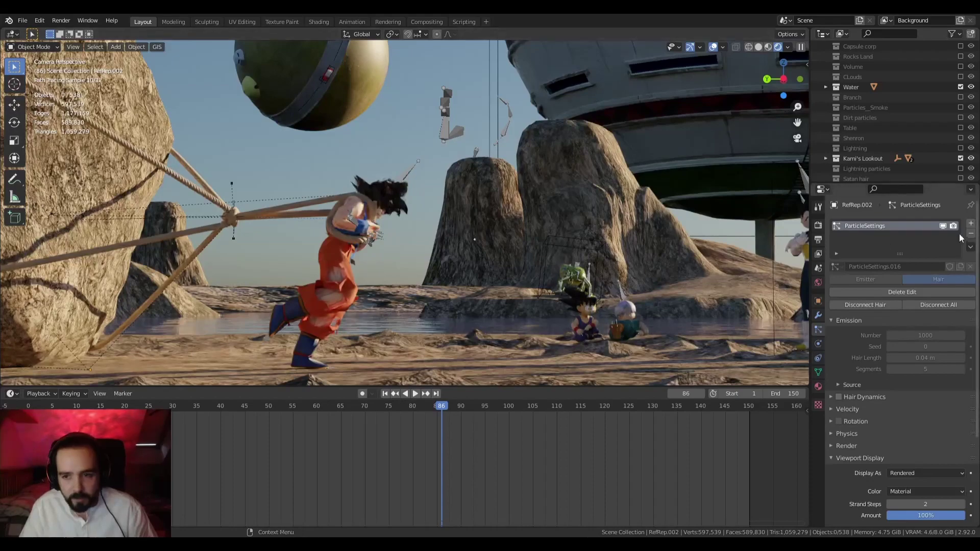
pyautogui.click(942, 226)
pyautogui.click(942, 225)
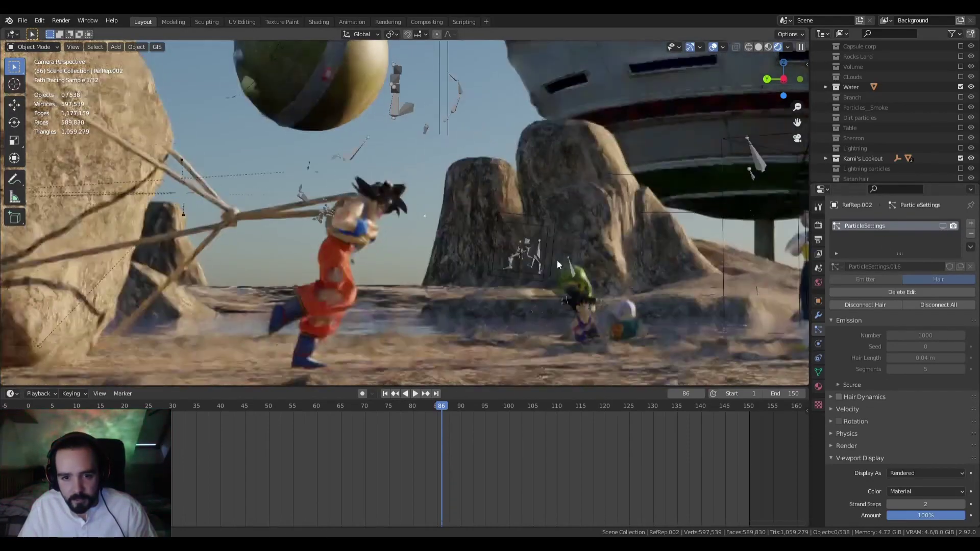
# Select the standing character with crossed arms and show its hair particle system in the viewport
pyautogui.scroll(-4, 556, 259)
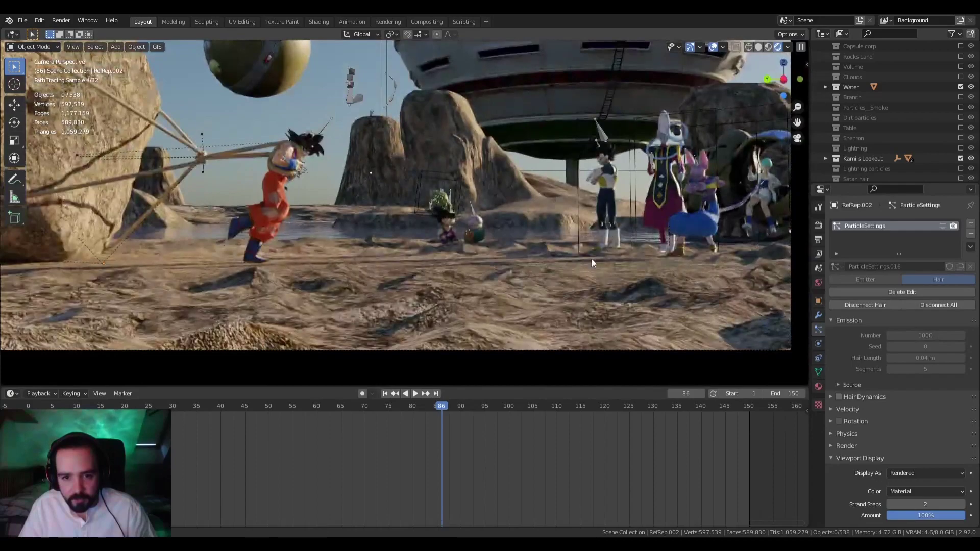
pyautogui.scroll(2, 593, 263)
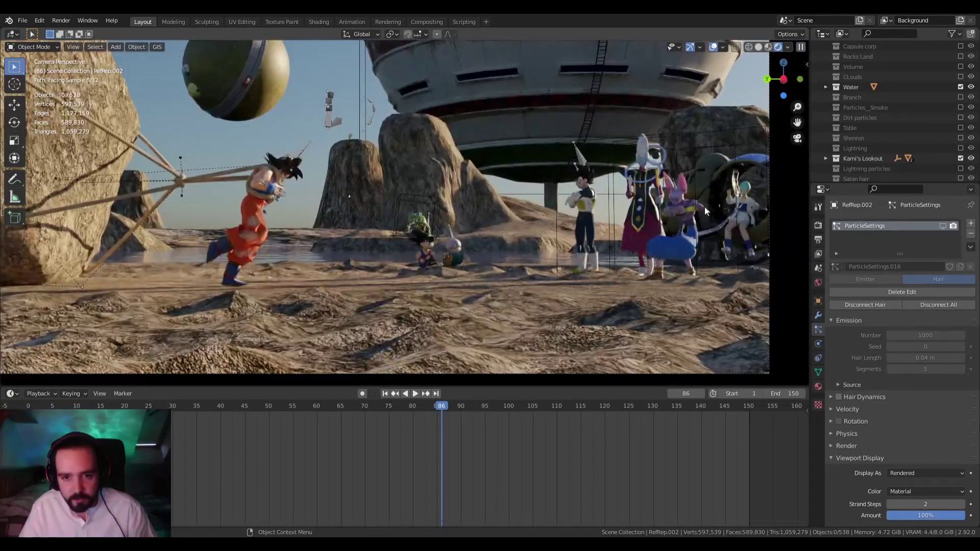
pyautogui.moveTo(429, 222); pyautogui.dragTo(459, 224, button='middle')
pyautogui.press('KP_0')
pyautogui.keyDown('shift'); pyautogui.moveTo(620, 245); pyautogui.dragTo(536, 241, button='middle'); pyautogui.keyUp('shift')
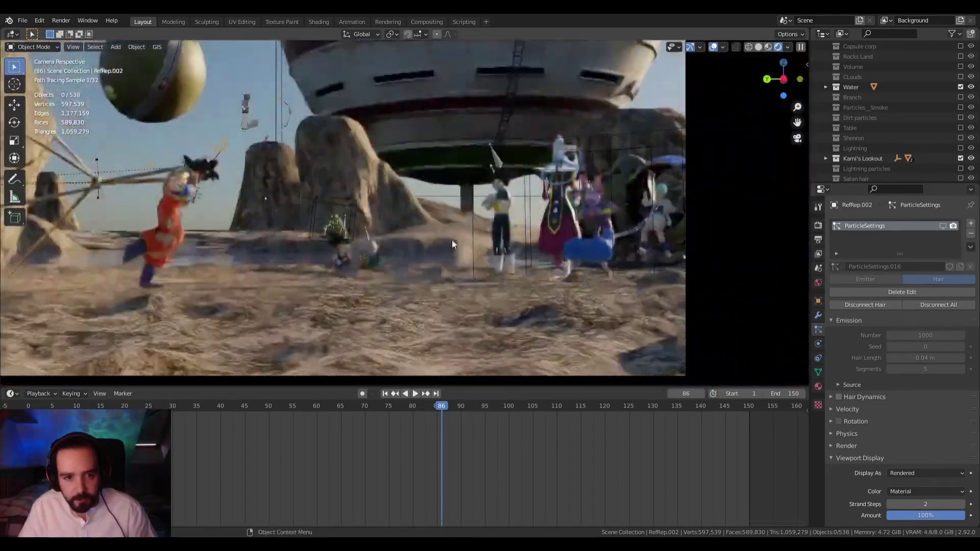
pyautogui.moveTo(451, 239); pyautogui.dragTo(422, 255, button='middle')
pyautogui.scroll(-6, 575, 235)
pyautogui.keyDown('shift'); pyautogui.moveTo(575, 235); pyautogui.dragTo(414, 223, button='middle'); pyautogui.keyUp('shift')
pyautogui.scroll(5, 586, 171)
pyautogui.scroll(3, 561, 218)
pyautogui.keyDown('shift'); pyautogui.moveTo(489, 222); pyautogui.dragTo(391, 230, button='middle'); pyautogui.keyUp('shift')
pyautogui.scroll(2, 468, 177)
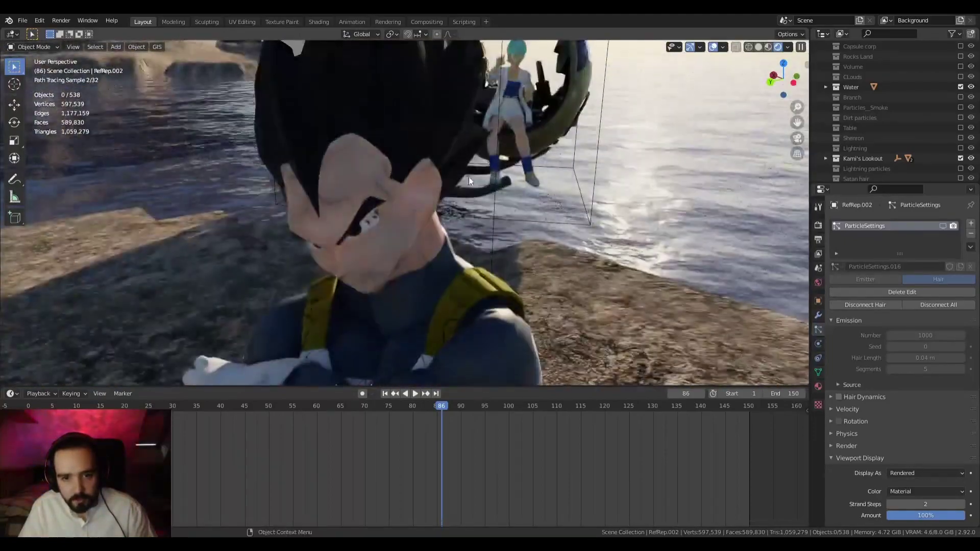
pyautogui.click(425, 132)
pyautogui.click(945, 225)
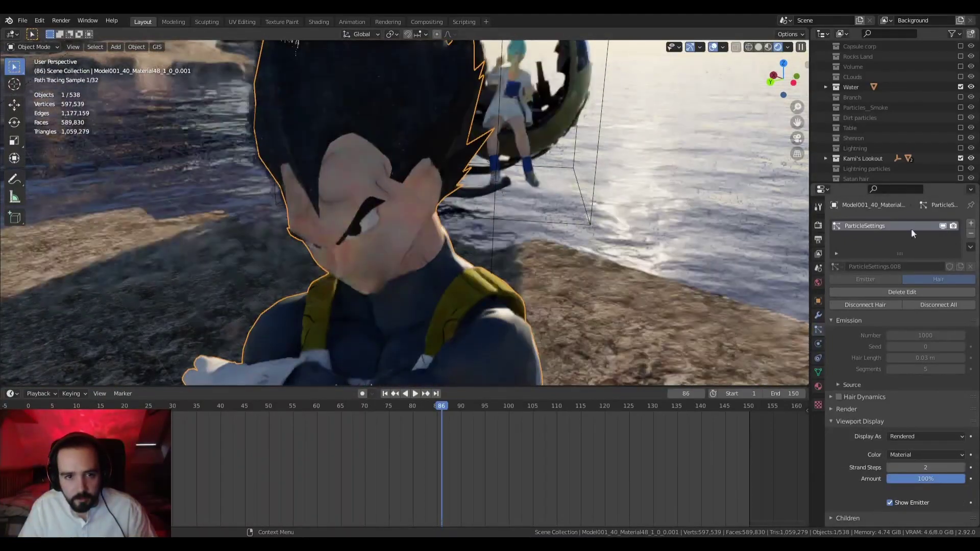
# Examine the crossed-arms character's hair particles beside the round vehicle in rendered shading, and hide them in the viewport
pyautogui.scroll(-3, 653, 267)
pyautogui.scroll(2, 595, 255)
pyautogui.keyDown('shift'); pyautogui.moveTo(653, 267); pyautogui.dragTo(627, 251, button='middle'); pyautogui.keyUp('shift')
pyautogui.scroll(-3, 727, 236)
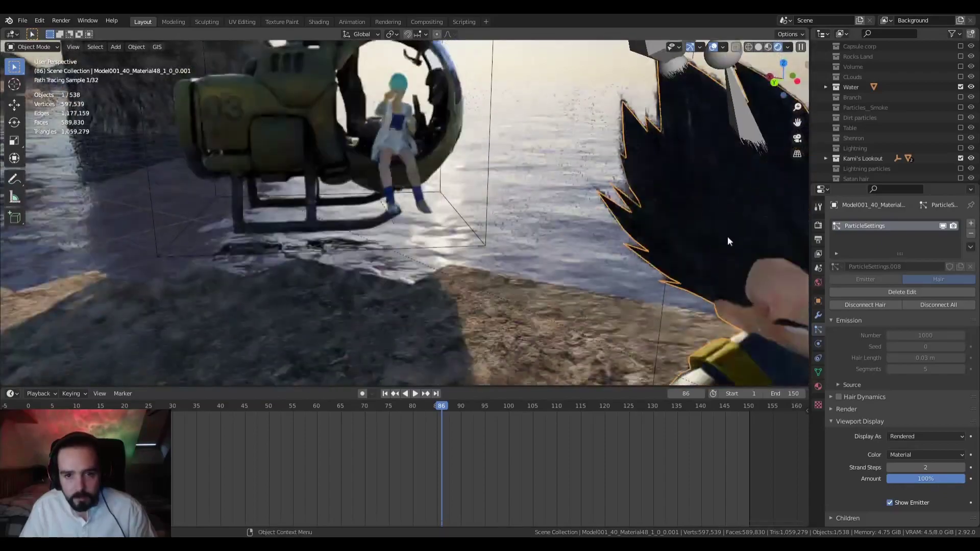
pyautogui.keyDown('shift'); pyautogui.moveTo(728, 236); pyautogui.dragTo(600, 213, button='middle'); pyautogui.keyUp('shift')
pyautogui.scroll(2, 604, 232)
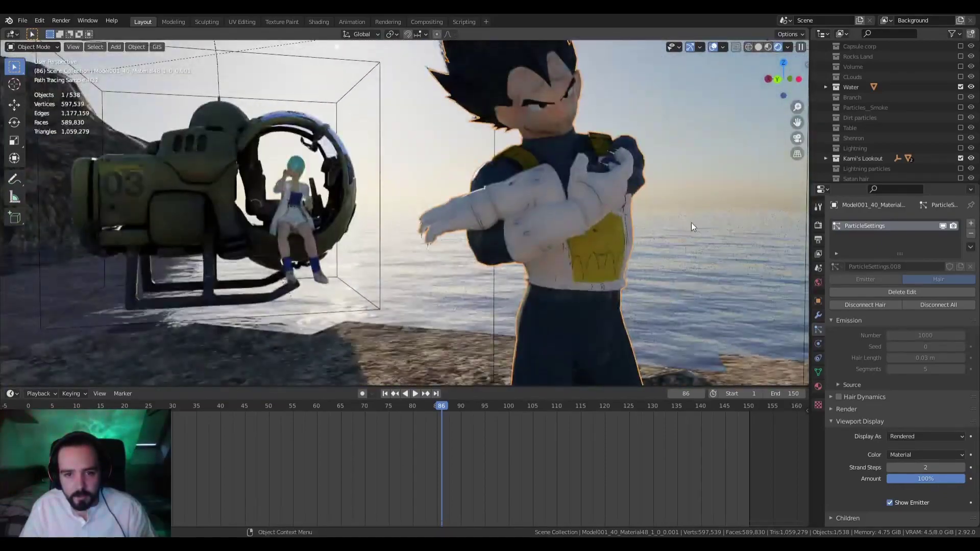
pyautogui.keyDown('shift'); pyautogui.moveTo(691, 223); pyautogui.dragTo(618, 224, button='middle'); pyautogui.keyUp('shift')
pyautogui.scroll(-2, 617, 224)
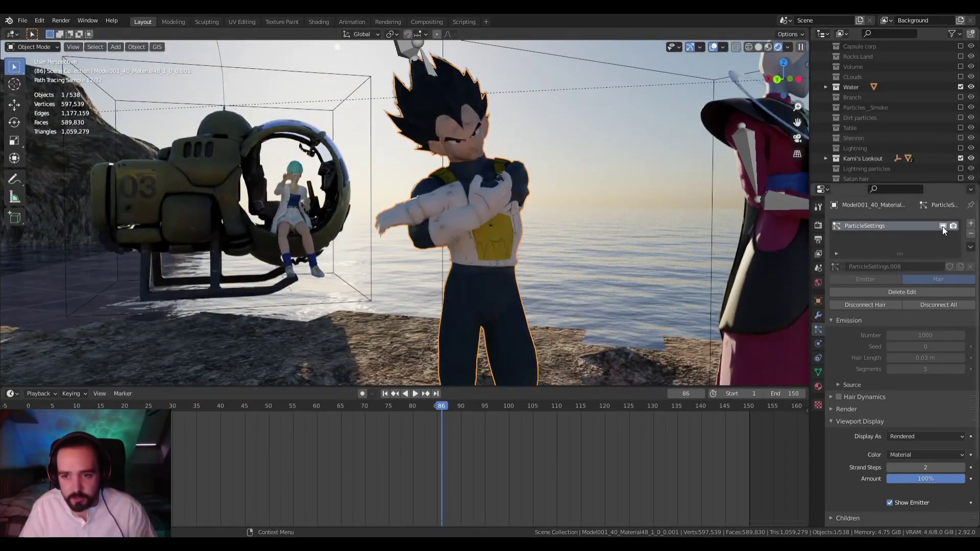
# Switch the viewport to solid shading and play the foreground characters' animation from frame 17, pausing at frame 90
pyautogui.click(760, 46)
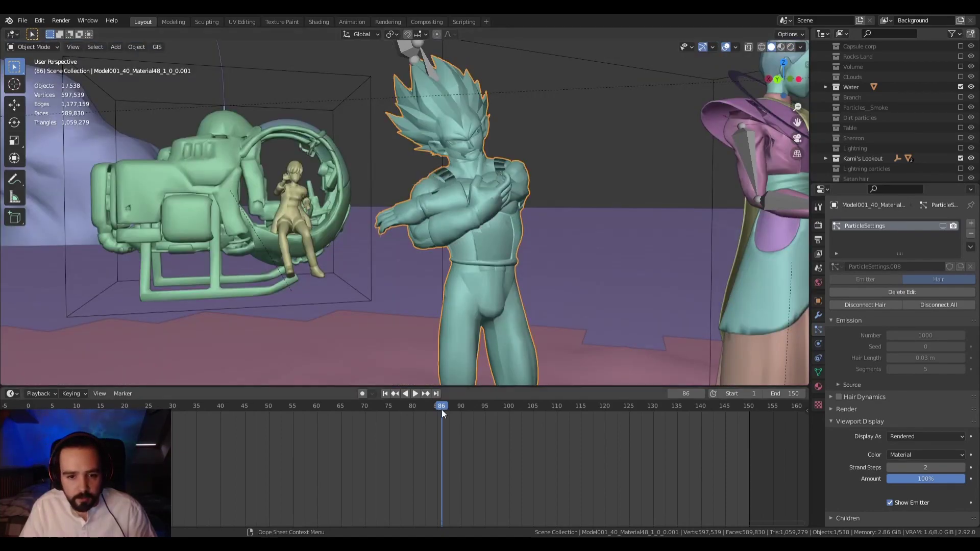
pyautogui.moveTo(442, 407); pyautogui.dragTo(111, 406)
pyautogui.scroll(-5, 327, 311)
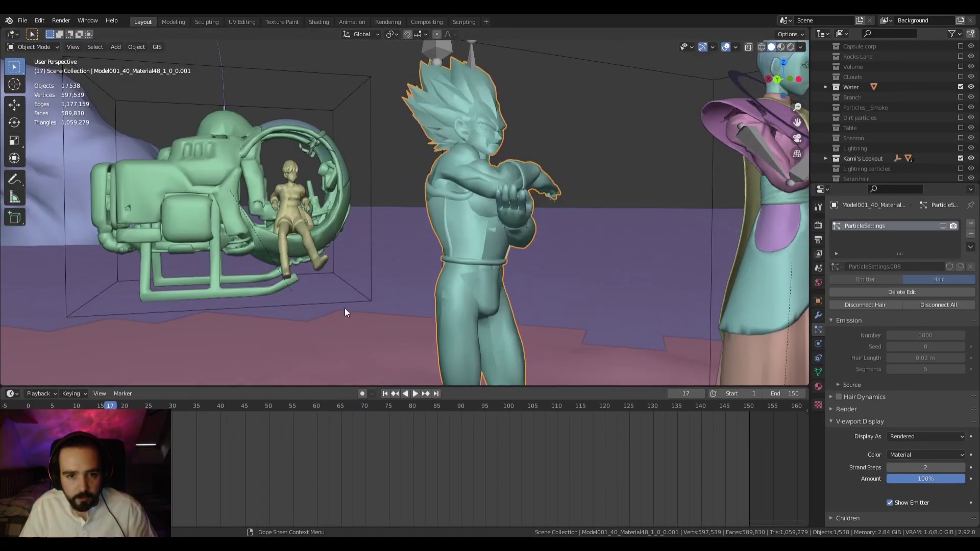
pyautogui.moveTo(347, 307); pyautogui.dragTo(434, 300, button='middle')
pyautogui.press('space')
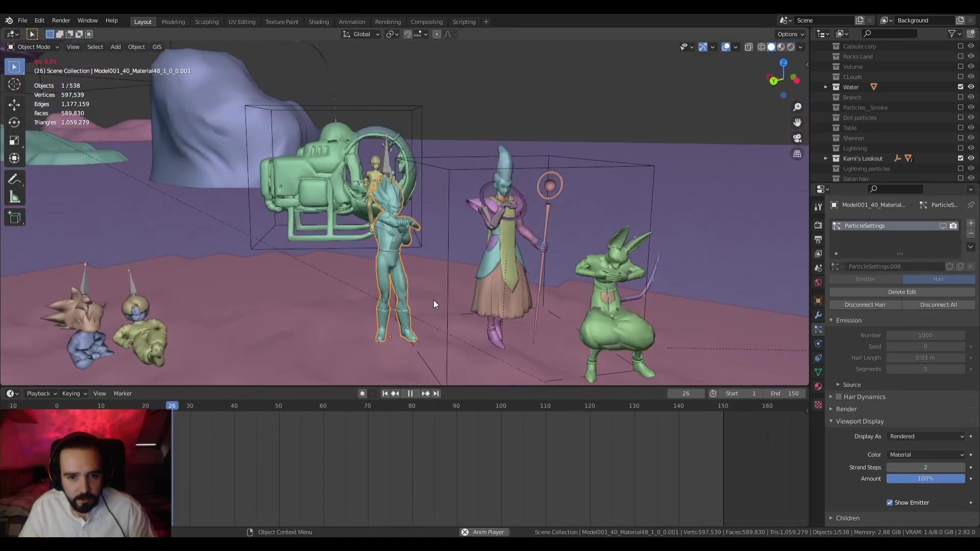
pyautogui.moveTo(390, 319); pyautogui.dragTo(400, 289, button='middle')
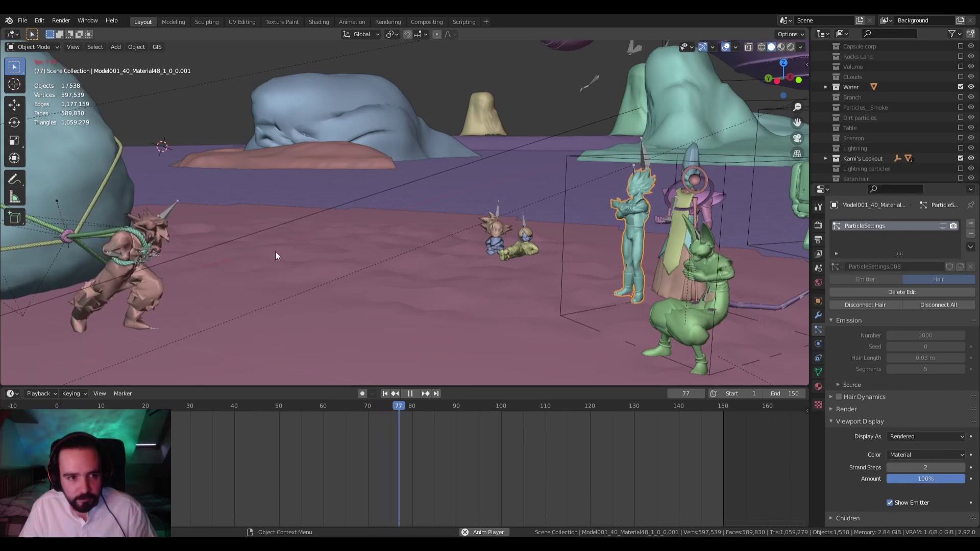
pyautogui.moveTo(275, 255); pyautogui.dragTo(351, 277, button='middle')
pyautogui.press('space')
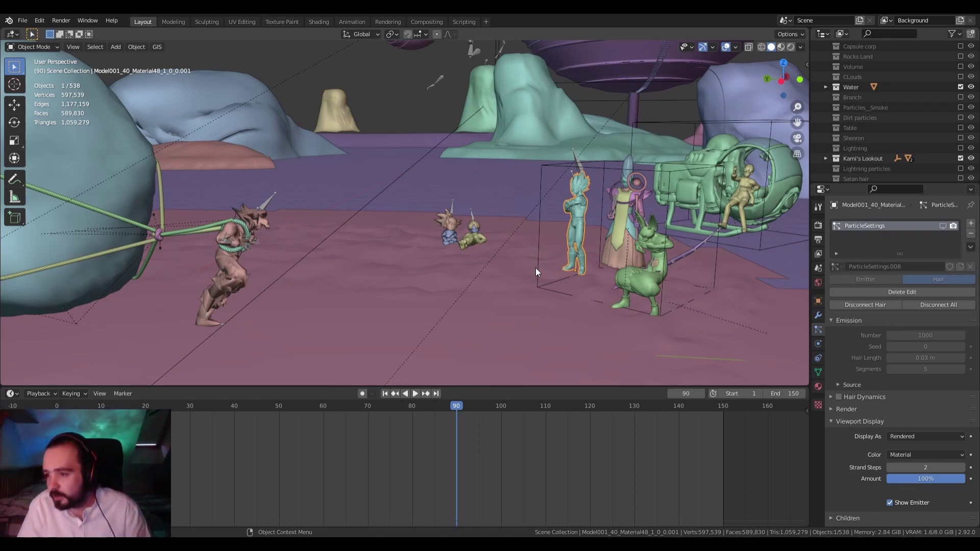
# Look over the standing characters, select the mesh of the character seated in the round vehicle, and frame it in the view
pyautogui.scroll(3, 642, 278)
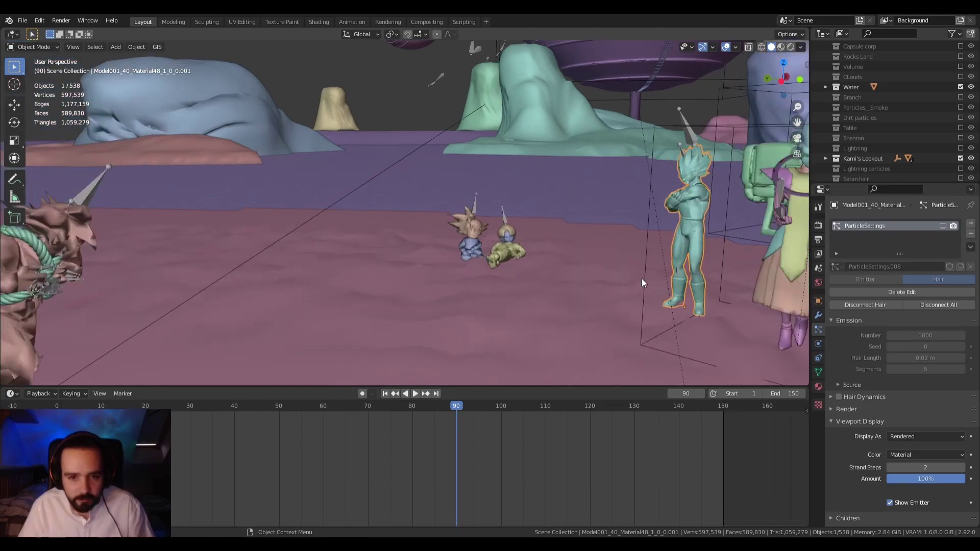
pyautogui.scroll(-1, 692, 281)
pyautogui.keyDown('shift'); pyautogui.moveTo(691, 281); pyautogui.dragTo(506, 296, button='middle'); pyautogui.keyUp('shift')
pyautogui.scroll(2, 506, 296)
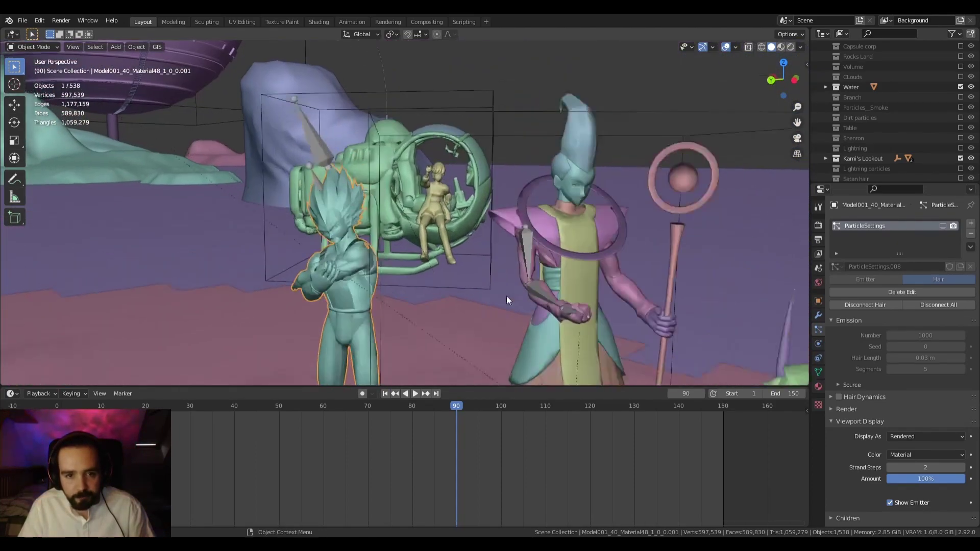
pyautogui.scroll(-2, 506, 296)
pyautogui.scroll(2, 451, 240)
pyautogui.keyDown('shift'); pyautogui.moveTo(305, 283); pyautogui.dragTo(529, 241, button='middle'); pyautogui.keyUp('shift')
pyautogui.scroll(-3, 451, 240)
pyautogui.keyDown('shift'); pyautogui.moveTo(360, 265); pyautogui.dragTo(604, 298, button='middle'); pyautogui.keyUp('shift')
pyautogui.click(263, 157)
pyautogui.press('KP_Decimal')
# Compare the seated character's head up close with its hair particles shown and hidden, leaving them hidden
pyautogui.scroll(4, 394, 240)
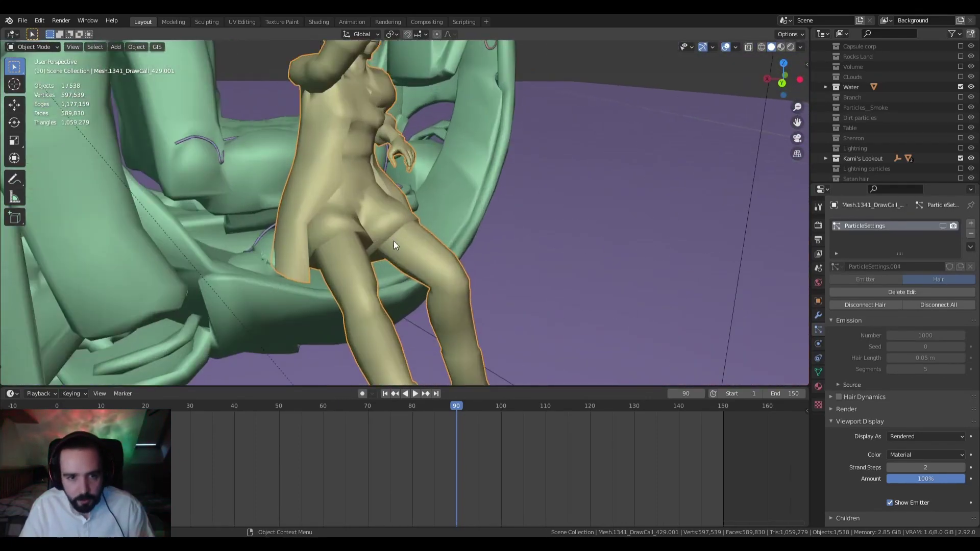
pyautogui.scroll(-4, 525, 260)
pyautogui.scroll(3, 502, 216)
pyautogui.moveTo(526, 261)
pyautogui.mouseDown(button='middle')
pyautogui.moveTo(501, 216)
pyautogui.moveTo(523, 274)
pyautogui.mouseUp(button='middle')
pyautogui.scroll(-2, 522, 274)
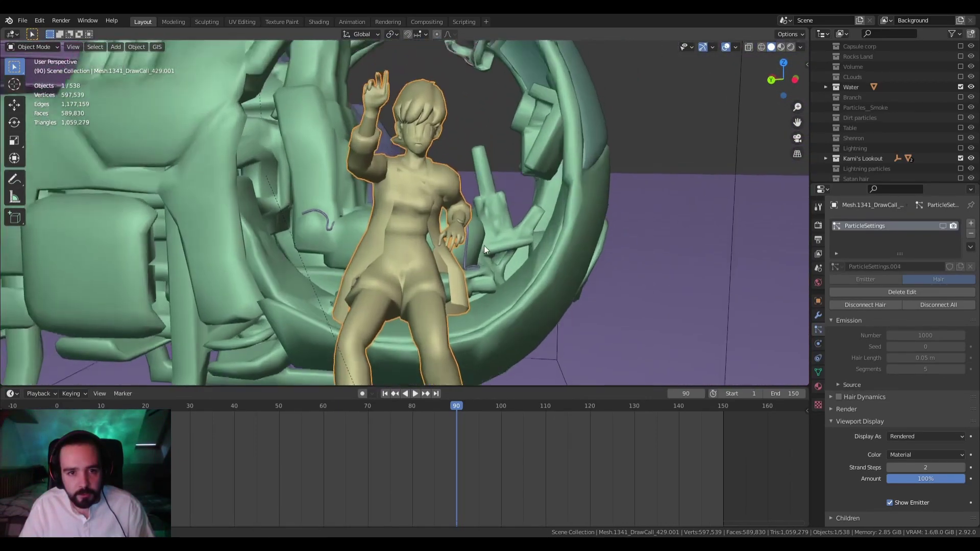
pyautogui.keyDown('shift'); pyautogui.moveTo(484, 246); pyautogui.dragTo(503, 301, button='middle'); pyautogui.keyUp('shift')
pyautogui.scroll(5, 516, 226)
pyautogui.keyDown('shift'); pyautogui.moveTo(516, 229); pyautogui.dragTo(493, 259, button='middle'); pyautogui.keyUp('shift')
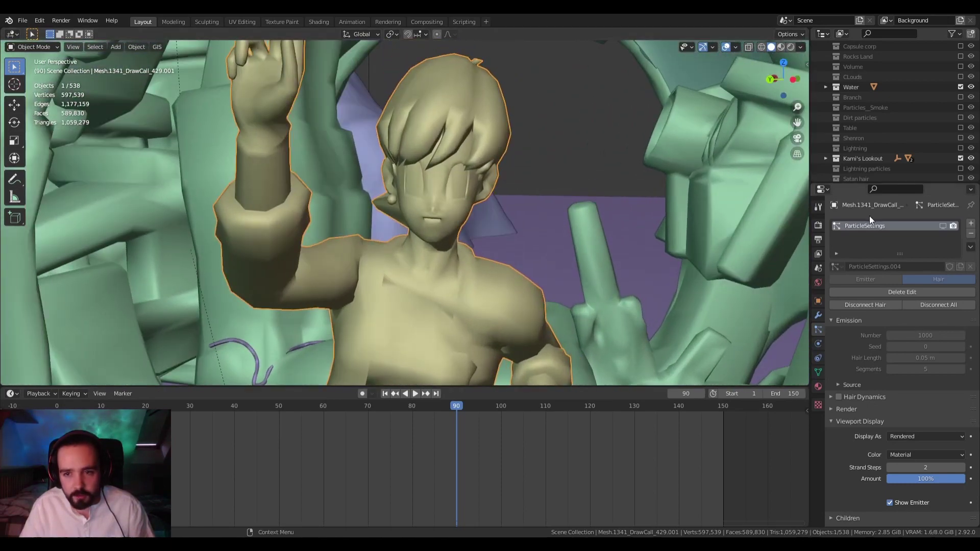
pyautogui.click(942, 228)
pyautogui.click(942, 227)
pyautogui.click(943, 228)
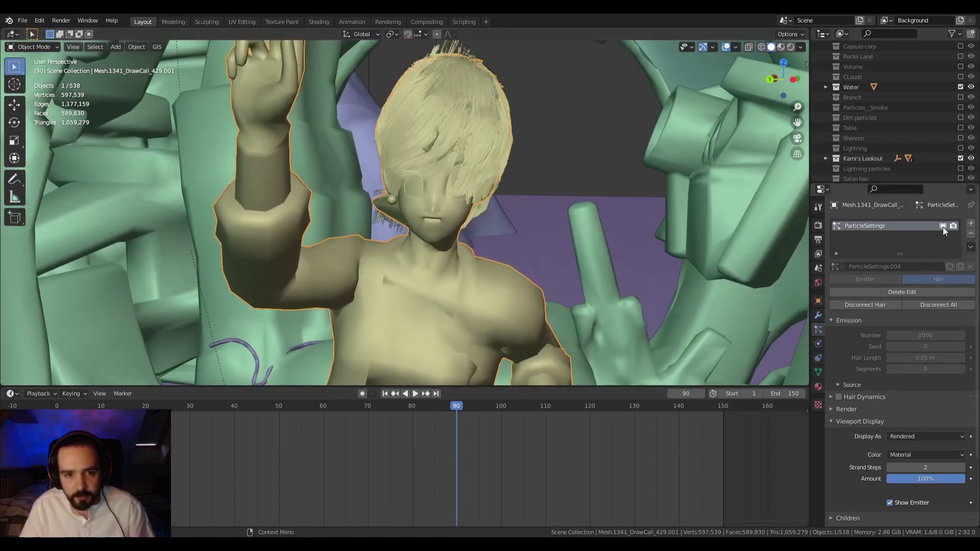
pyautogui.click(942, 228)
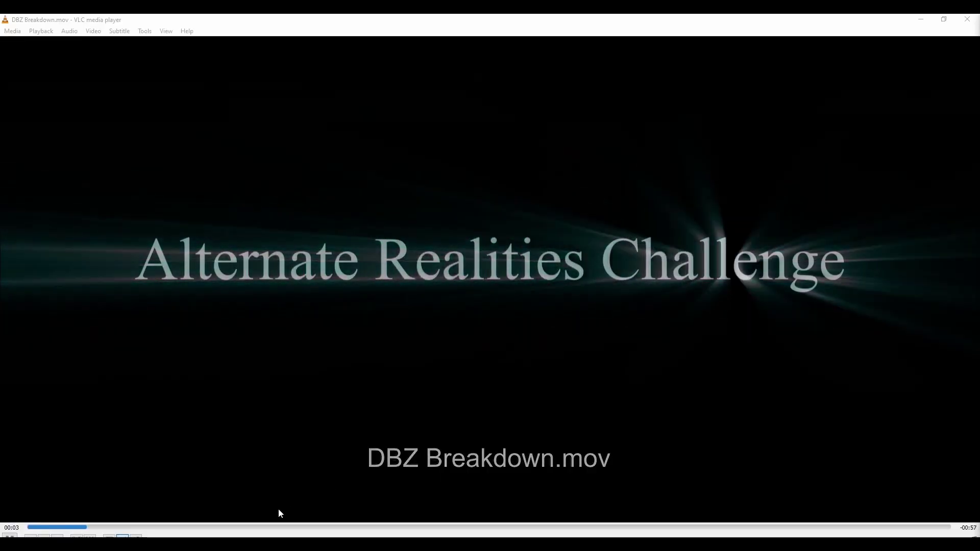
# In VLC media player, scrub DBZ Breakdown.mov to the full shot at 00:14, pause it to review, and close the player
pyautogui.moveTo(288, 528); pyautogui.dragTo(256, 527)
pyautogui.press('space')
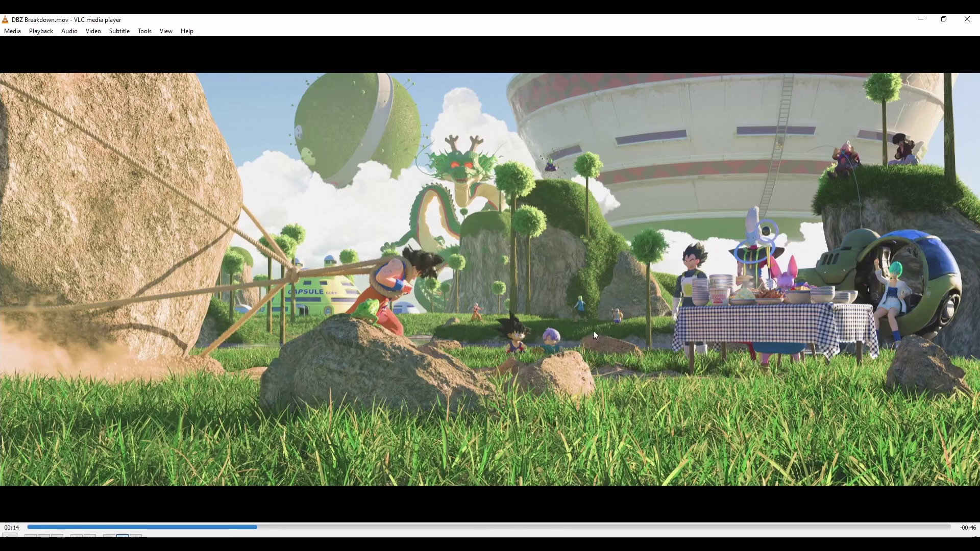
pyautogui.click(967, 22)
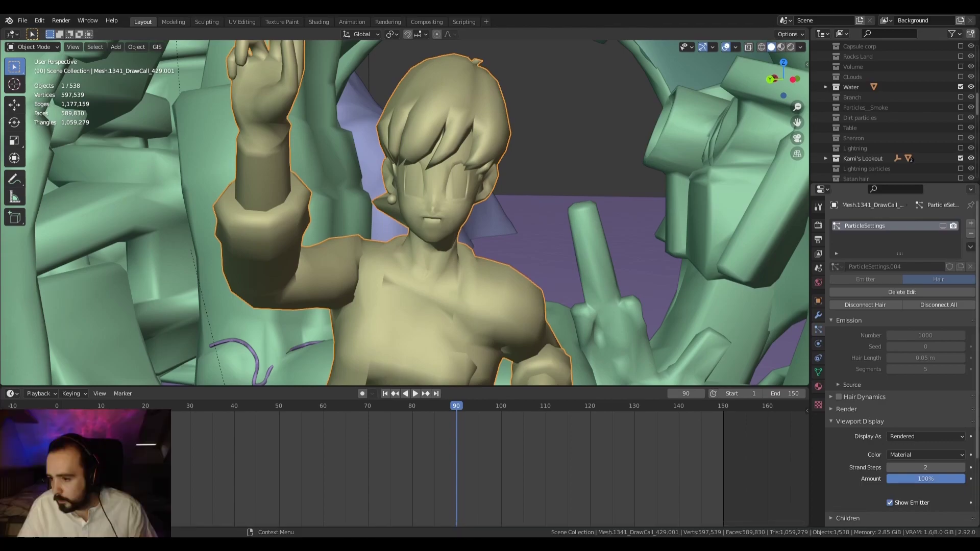
# Bring the whole seated character and round vehicle into view and play their animation from the start of the timeline
pyautogui.scroll(-3, 405, 220)
pyautogui.moveTo(459, 220); pyautogui.dragTo(378, 155, button='middle')
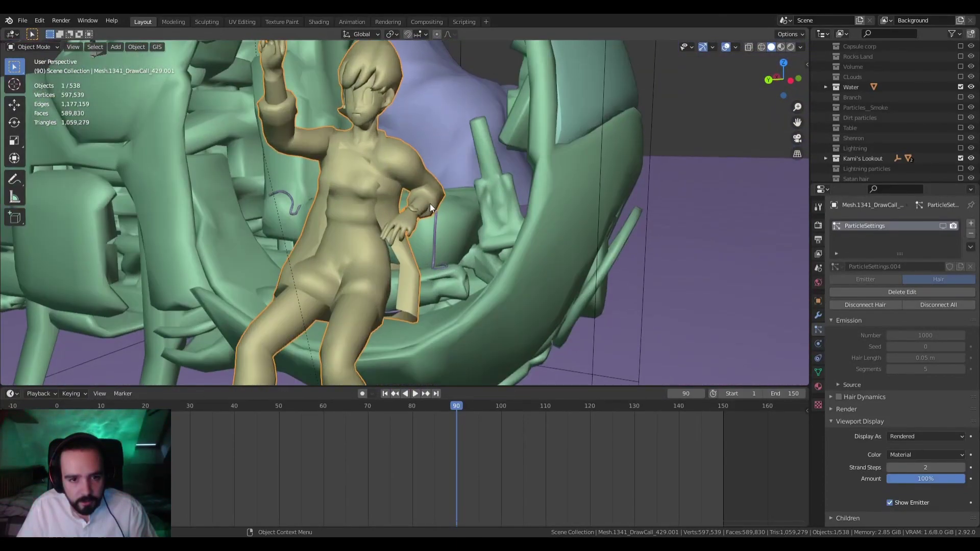
pyautogui.moveTo(430, 204); pyautogui.dragTo(442, 308, button='middle')
pyautogui.scroll(3, 455, 225)
pyautogui.scroll(-2, 442, 307)
pyautogui.moveTo(455, 408); pyautogui.dragTo(64, 405)
pyautogui.moveTo(400, 330); pyautogui.dragTo(372, 328, button='middle')
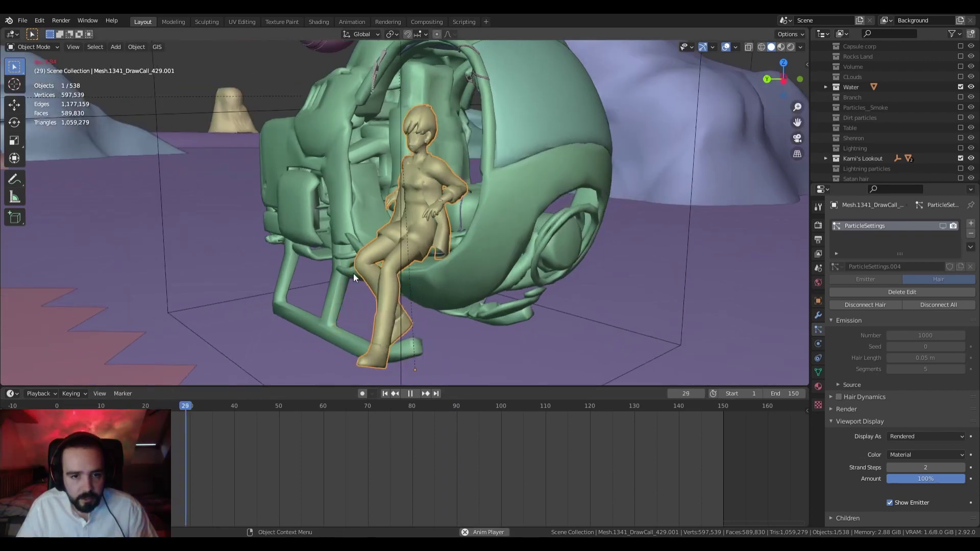
# Watch the seated character and the vehicle from farther away during playback, and stop the animation
pyautogui.scroll(-4, 353, 276)
pyautogui.moveTo(508, 182); pyautogui.dragTo(378, 220, button='middle')
pyautogui.scroll(5, 463, 226)
pyautogui.scroll(-4, 406, 212)
pyautogui.scroll(-3, 336, 201)
pyautogui.press('space')
# Play the shot through the scene camera and pause it at frame 35
pyautogui.press('KP_0')
pyautogui.scroll(-3, 369, 192)
pyautogui.scroll(2, 357, 217)
pyautogui.press('space')
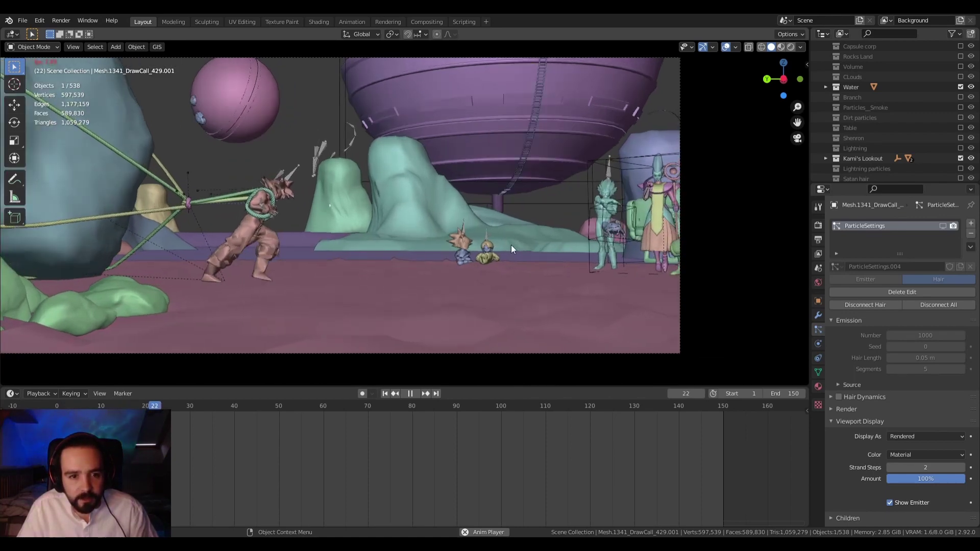
pyautogui.press('space')
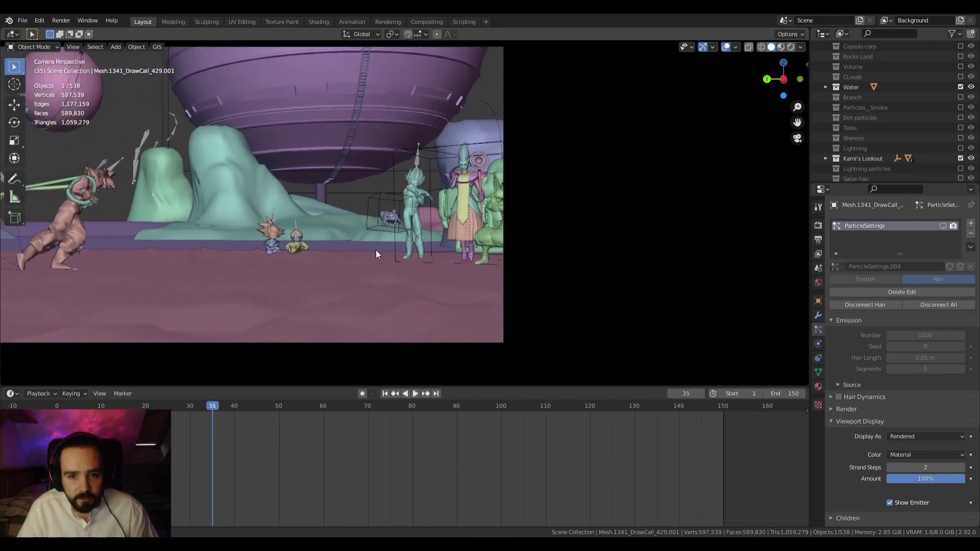
# Examine the robed staff-bearing character up close, including the rigged raised arm and face, beside the neighbouring characters
pyautogui.moveTo(376, 251)
pyautogui.mouseDown(button='middle')
pyautogui.moveTo(265, 289)
pyautogui.moveTo(475, 302)
pyautogui.moveTo(522, 279)
pyautogui.moveTo(476, 269)
pyautogui.moveTo(569, 269)
pyautogui.moveTo(423, 253)
pyautogui.moveTo(531, 256)
pyautogui.moveTo(382, 272)
pyautogui.moveTo(387, 265)
pyautogui.moveTo(356, 285)
pyautogui.moveTo(376, 271)
pyautogui.moveTo(378, 253)
pyautogui.mouseUp(button='middle')
pyautogui.scroll(4, 488, 275)
pyautogui.scroll(3, 568, 269)
pyautogui.scroll(5, 377, 277)
pyautogui.scroll(-5, 376, 280)
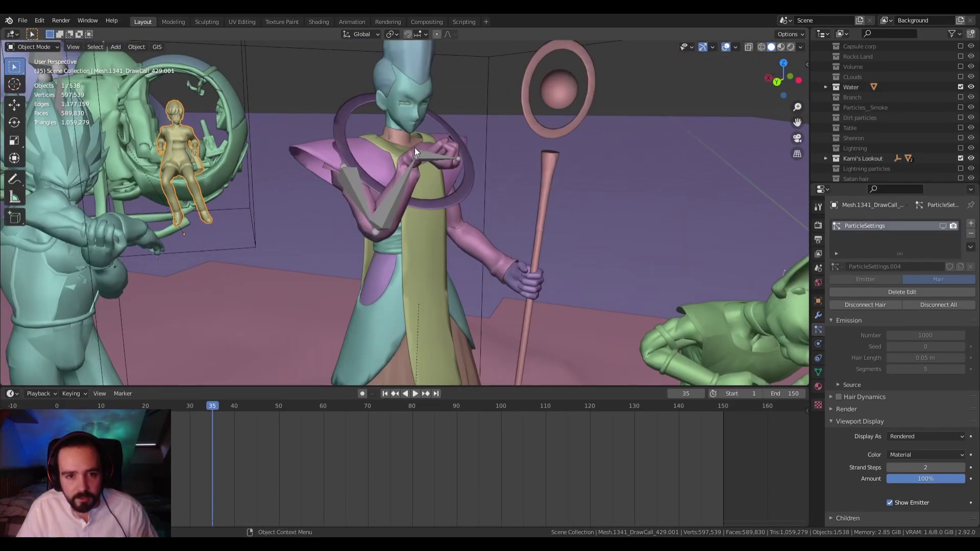
pyautogui.scroll(-3, 458, 217)
pyautogui.scroll(3, 459, 234)
pyautogui.scroll(-3, 467, 265)
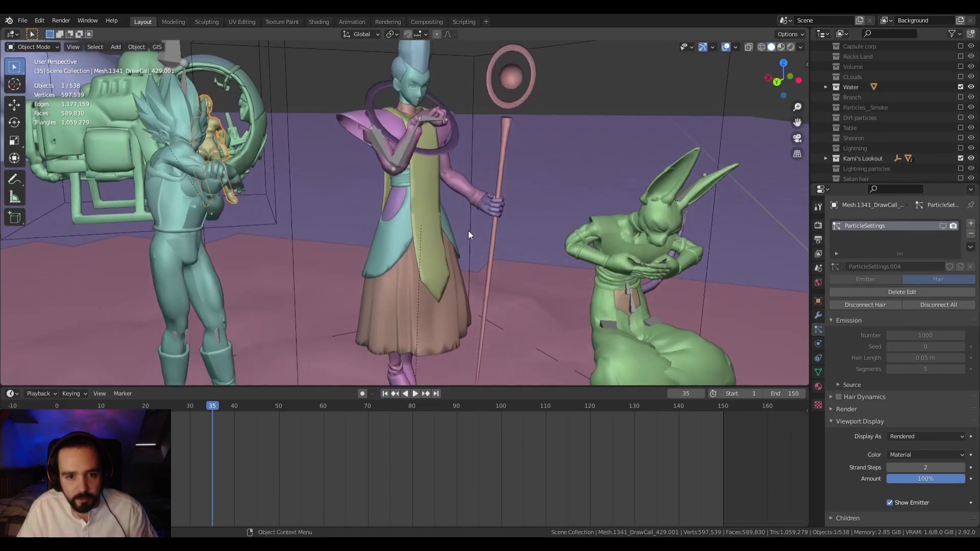
# Examine the hand gripping the staff and the crouching long-eared character with its tail from the side and behind
pyautogui.moveTo(469, 235); pyautogui.dragTo(363, 270, button='middle')
pyautogui.scroll(5, 347, 263)
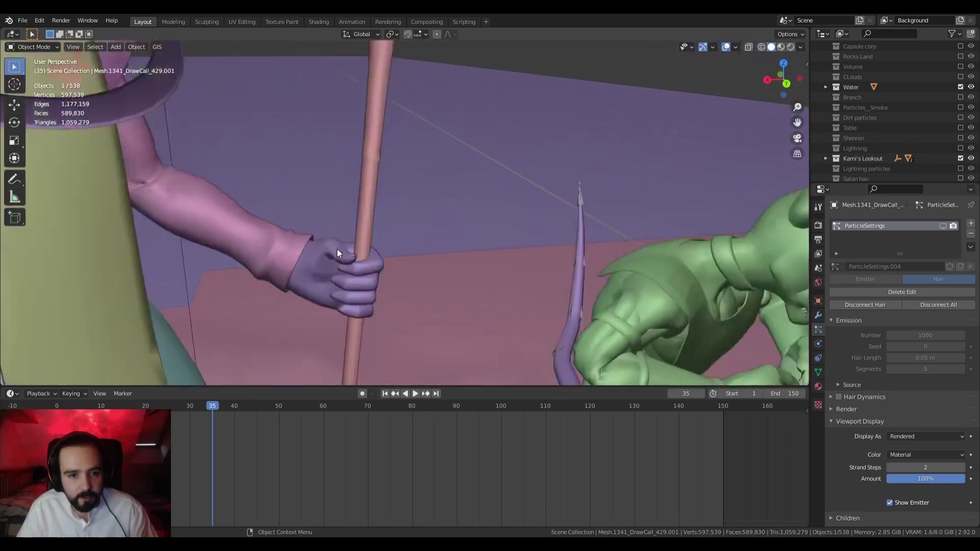
pyautogui.scroll(-4, 337, 253)
pyautogui.scroll(2, 454, 255)
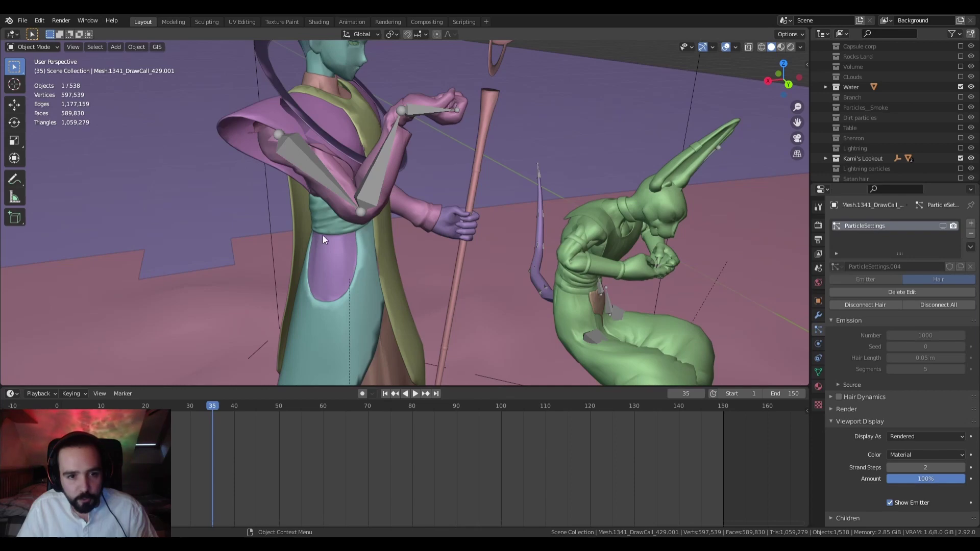
pyautogui.moveTo(375, 240); pyautogui.dragTo(689, 156, button='middle')
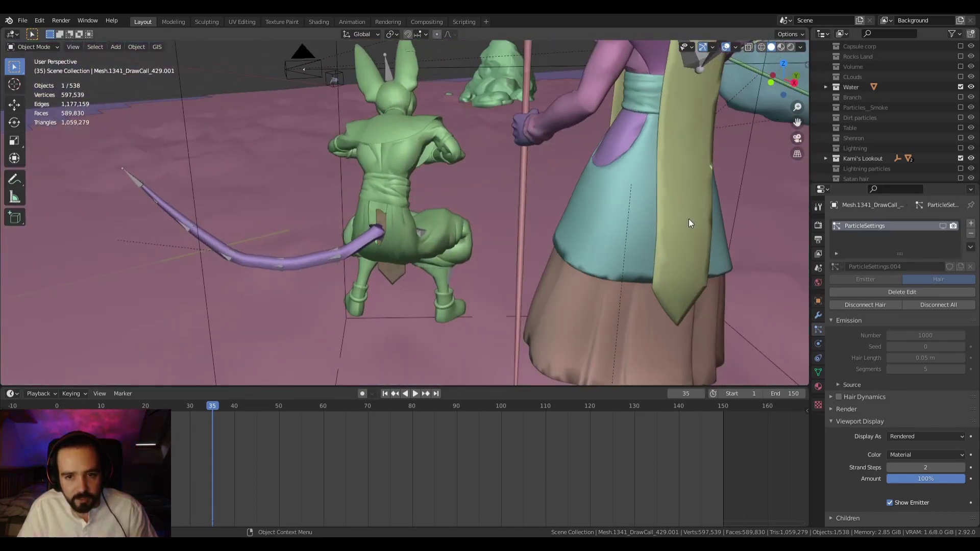
pyautogui.moveTo(690, 223); pyautogui.dragTo(488, 270, button='middle')
pyautogui.moveTo(437, 167); pyautogui.dragTo(427, 206, button='middle')
# Switch the viewport to rendered shading and look over the robed character's costume, staff and raised arm
pyautogui.click(792, 46)
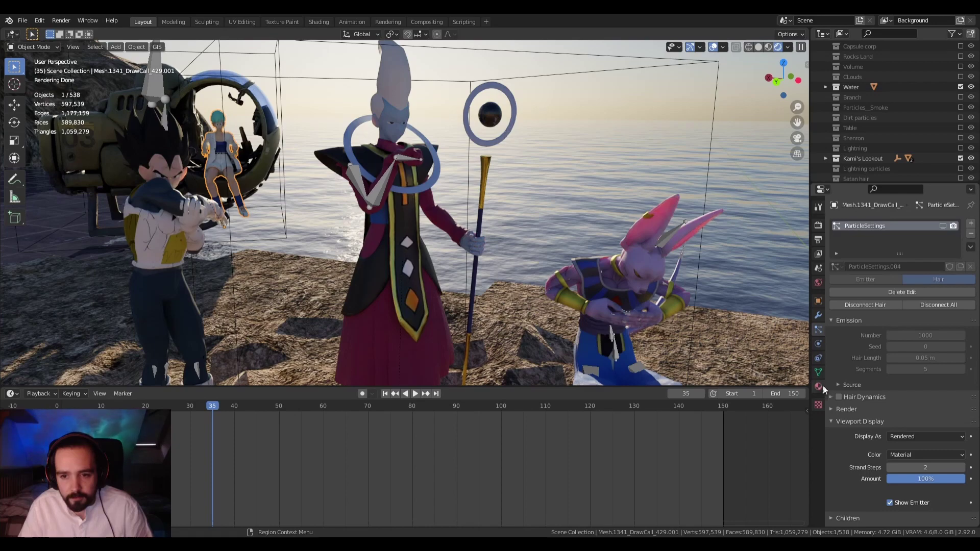
pyautogui.scroll(1, 497, 248)
pyautogui.scroll(2, 489, 239)
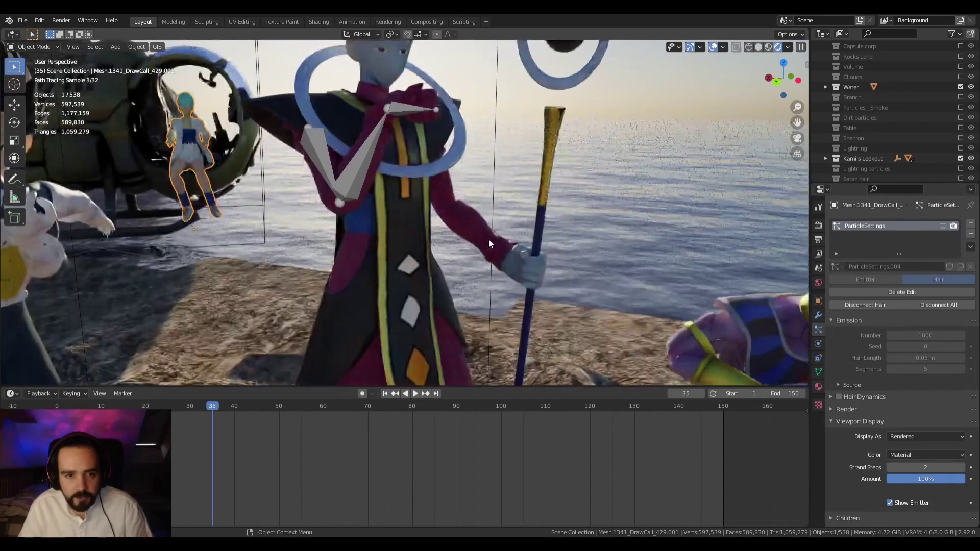
pyautogui.scroll(-2, 488, 239)
pyautogui.moveTo(489, 237); pyautogui.dragTo(509, 232, button='middle')
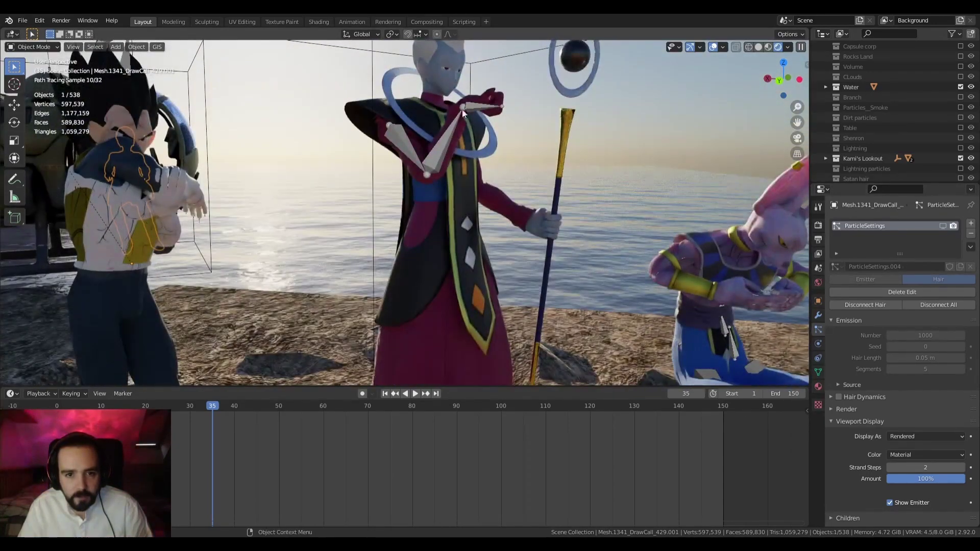
pyautogui.moveTo(510, 110); pyautogui.dragTo(490, 153, button='middle')
pyautogui.scroll(3, 496, 154)
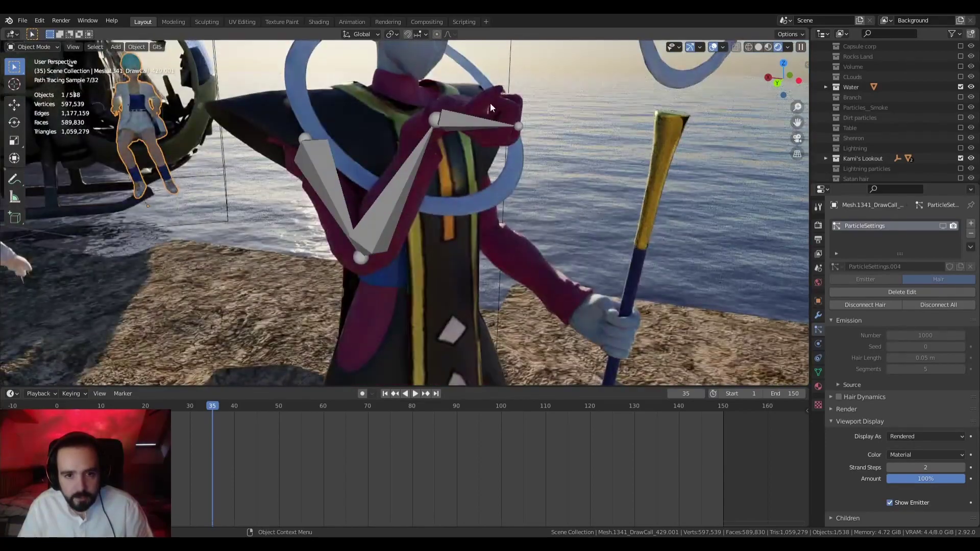
# Inspect the robed character's raised hand and sleeve close up in rendered shading
pyautogui.moveTo(490, 107); pyautogui.dragTo(490, 149, button='middle')
pyautogui.scroll(2, 508, 203)
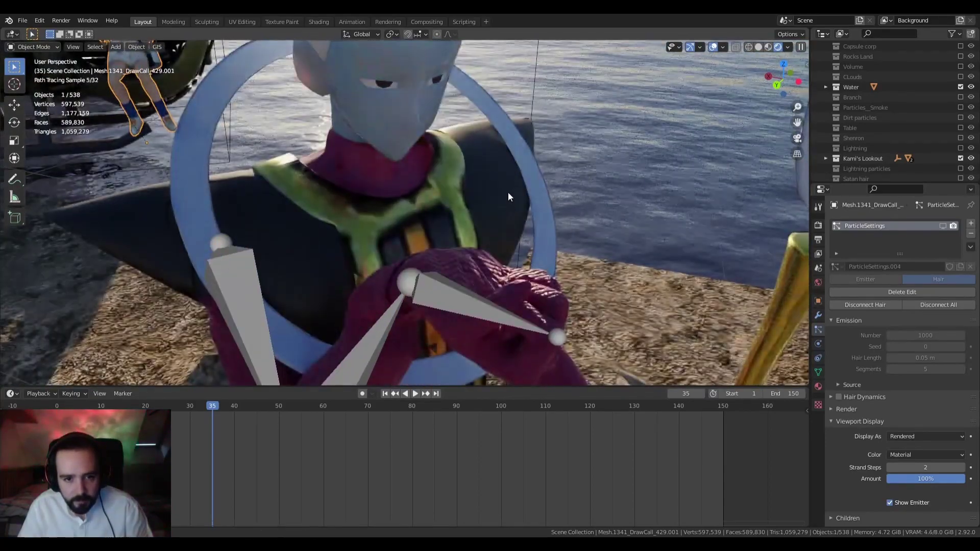
pyautogui.moveTo(507, 192)
pyautogui.mouseDown(button='middle')
pyautogui.moveTo(504, 177)
pyautogui.moveTo(500, 216)
pyautogui.mouseUp(button='middle')
pyautogui.scroll(2, 498, 213)
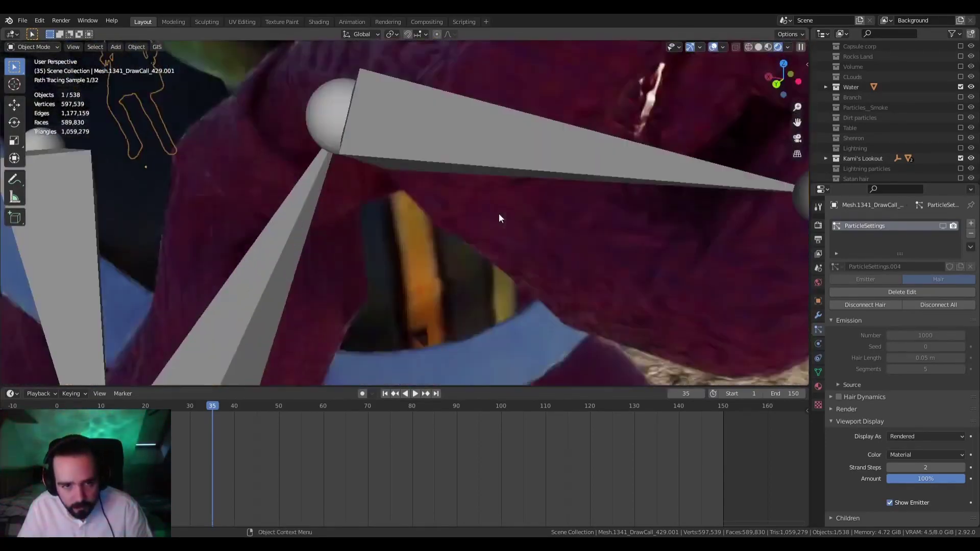
pyautogui.scroll(-2, 499, 218)
pyautogui.scroll(-3, 460, 153)
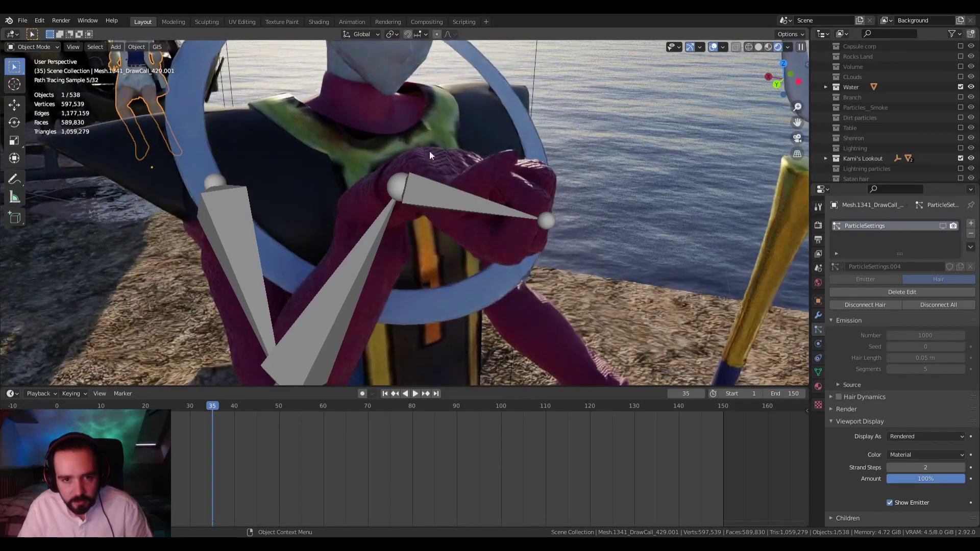
# Select the robed character's tall white hair mesh and hide its hair particles in the viewport
pyautogui.scroll(-3, 423, 138)
pyautogui.moveTo(422, 136); pyautogui.dragTo(449, 99, button='middle')
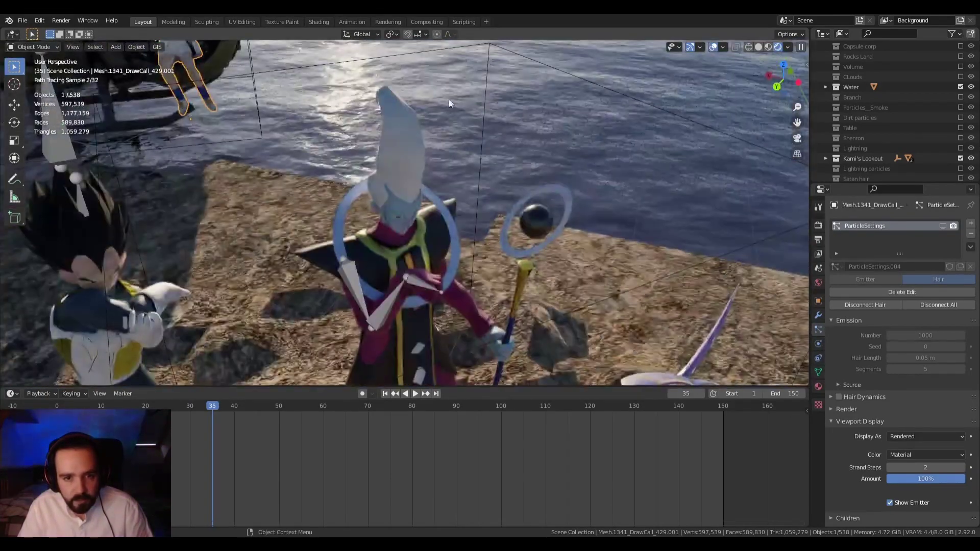
pyautogui.click(409, 151)
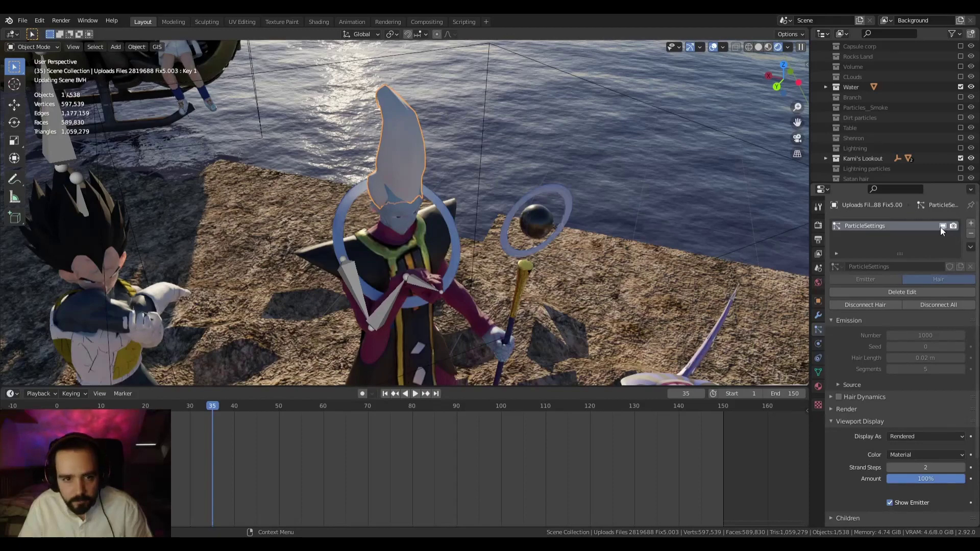
pyautogui.scroll(4, 567, 250)
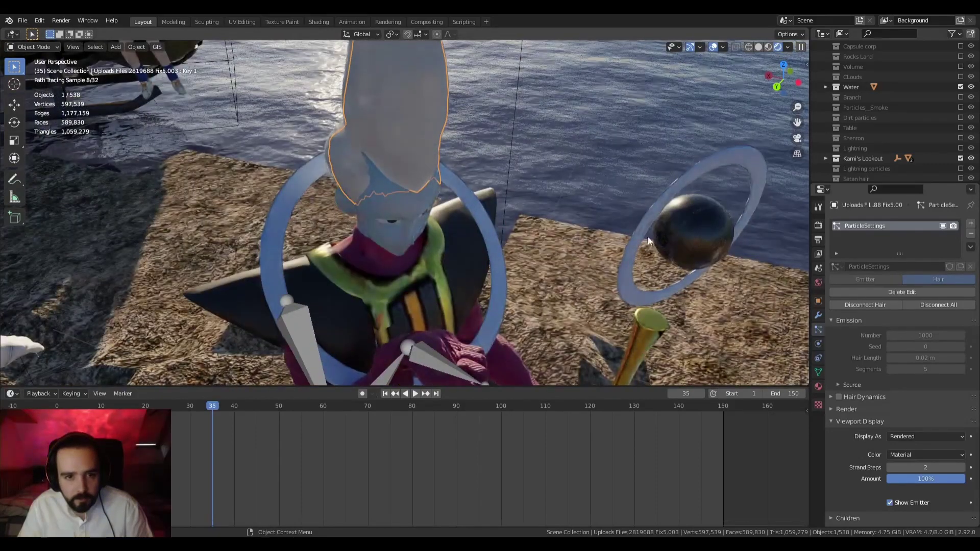
pyautogui.click(942, 225)
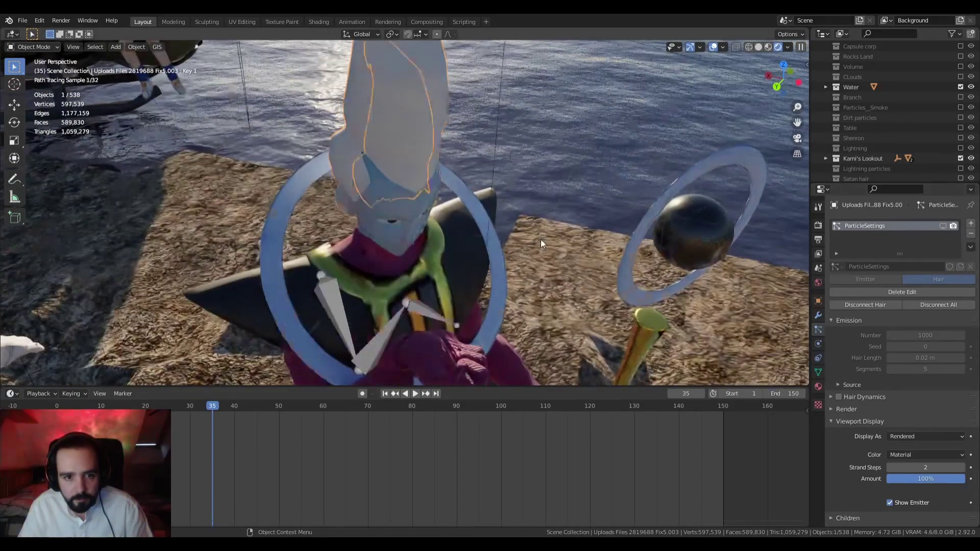
# Examine the robed character's head and raised arm in rendered shading with the hair particles hidden
pyautogui.moveTo(540, 240); pyautogui.dragTo(543, 218, button='middle')
pyautogui.scroll(-3, 543, 218)
pyautogui.scroll(3, 543, 218)
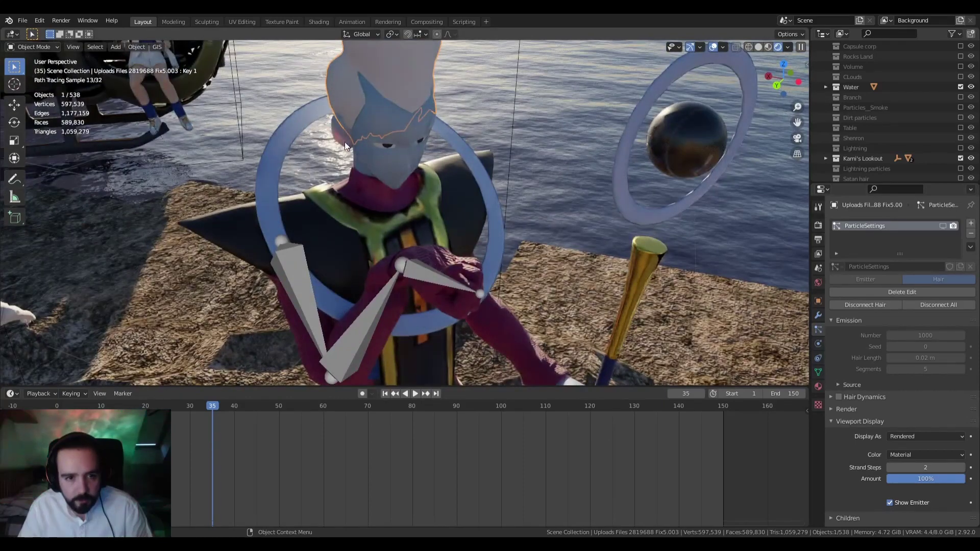
pyautogui.moveTo(510, 245); pyautogui.dragTo(511, 236, button='middle')
pyautogui.scroll(3, 511, 236)
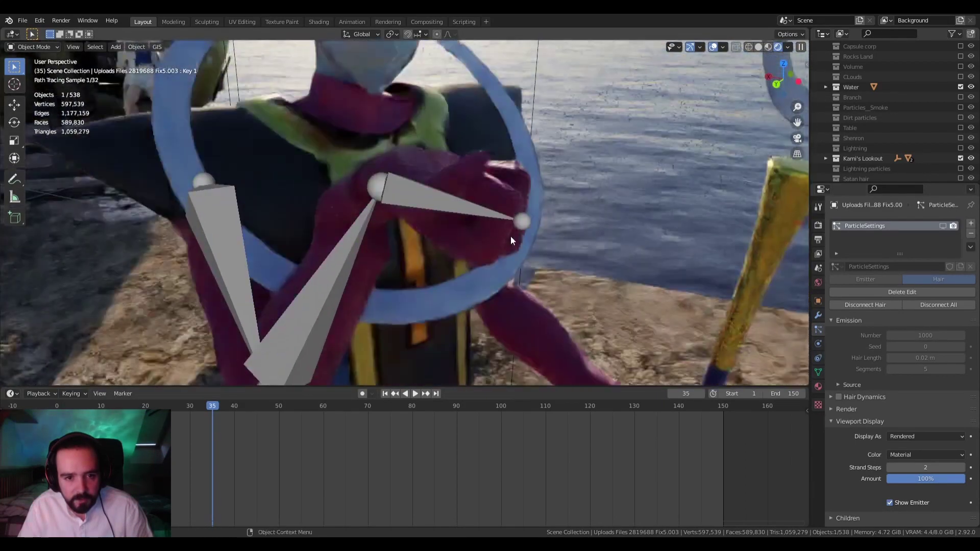
pyautogui.scroll(-5, 505, 227)
pyautogui.scroll(-6, 490, 248)
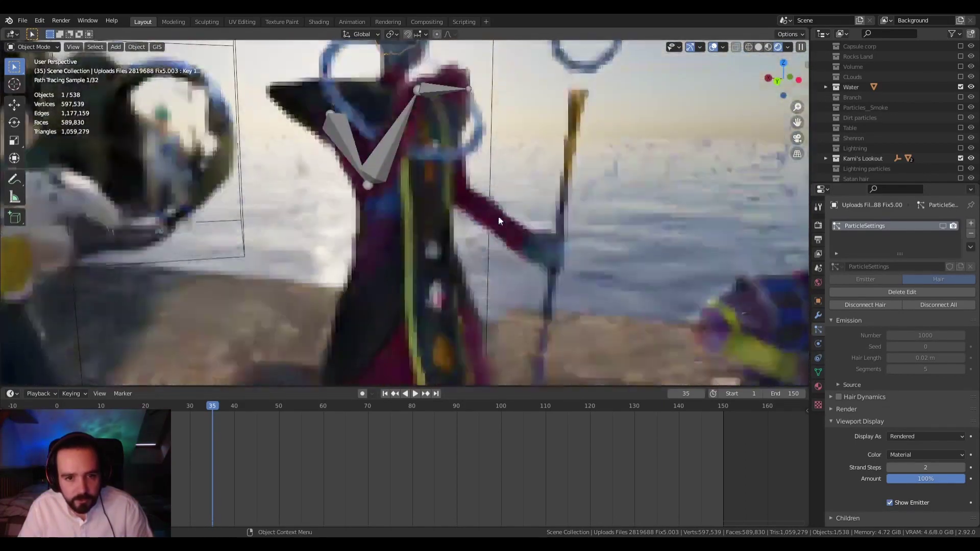
pyautogui.scroll(8, 519, 158)
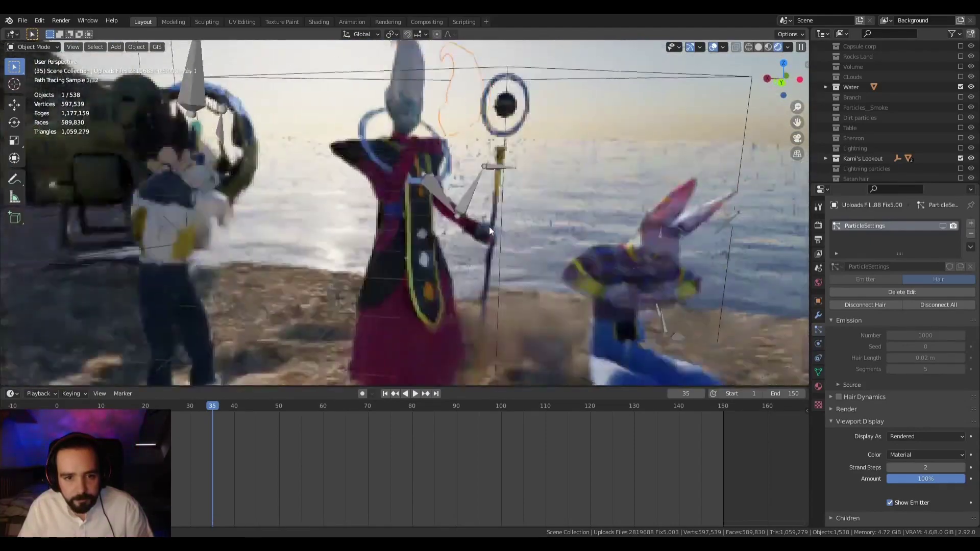
pyautogui.moveTo(489, 224); pyautogui.dragTo(494, 214, button='middle')
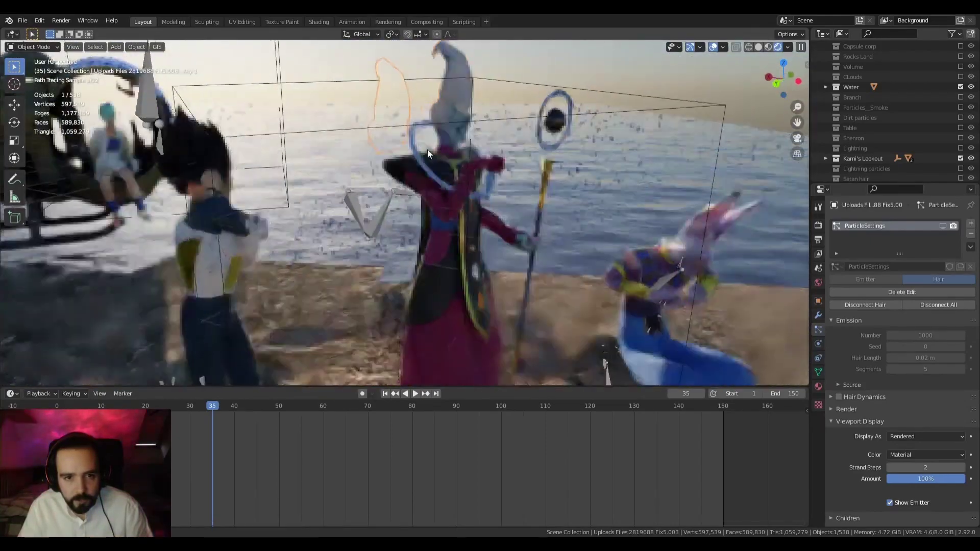
pyautogui.scroll(10, 427, 150)
pyautogui.scroll(-8, 399, 148)
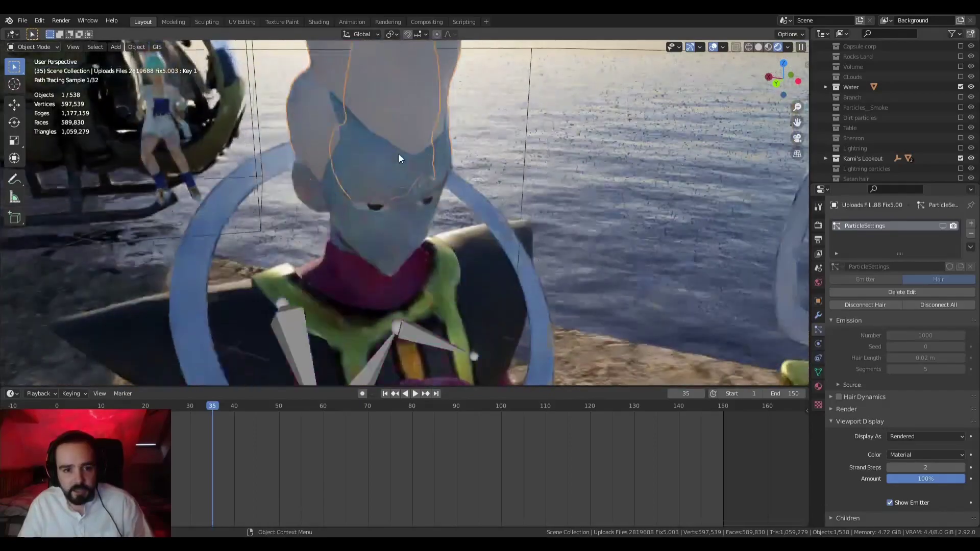
# Deselect the hair, return the viewport to solid shading, and play the foreground characters' animation from frame 35
pyautogui.click(537, 138)
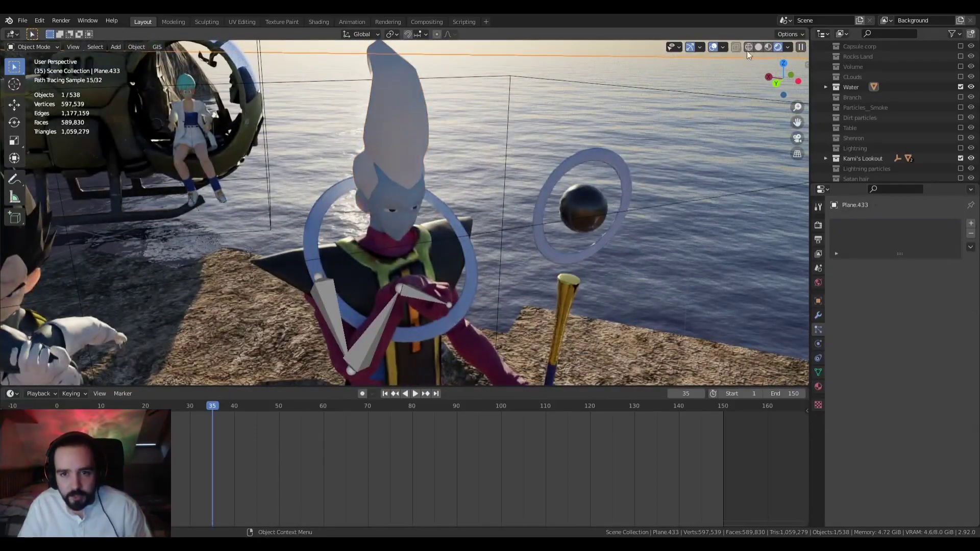
pyautogui.click(759, 45)
pyautogui.scroll(4, 483, 151)
pyautogui.keyDown('shift'); pyautogui.moveTo(472, 197); pyautogui.dragTo(483, 142, button='middle'); pyautogui.keyUp('shift')
pyautogui.scroll(-6, 483, 152)
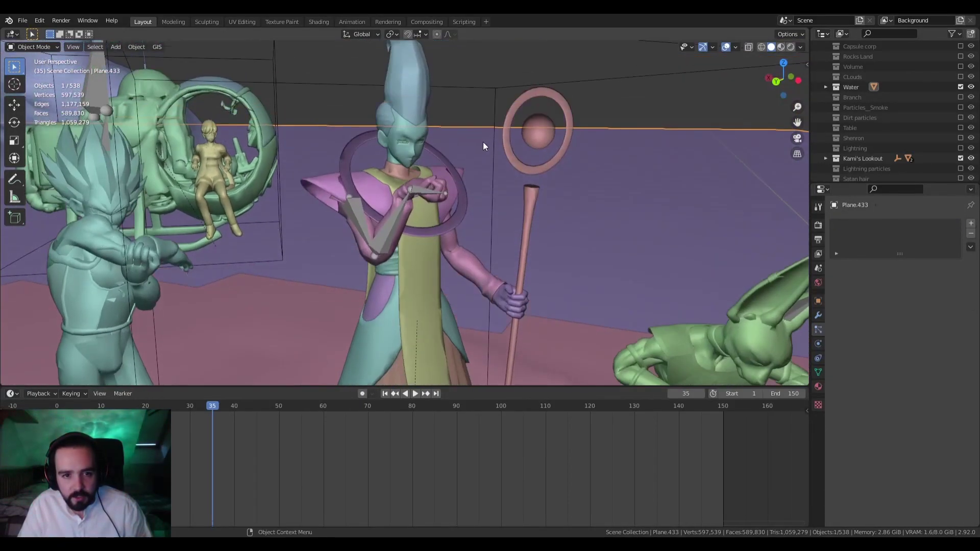
pyautogui.press('space')
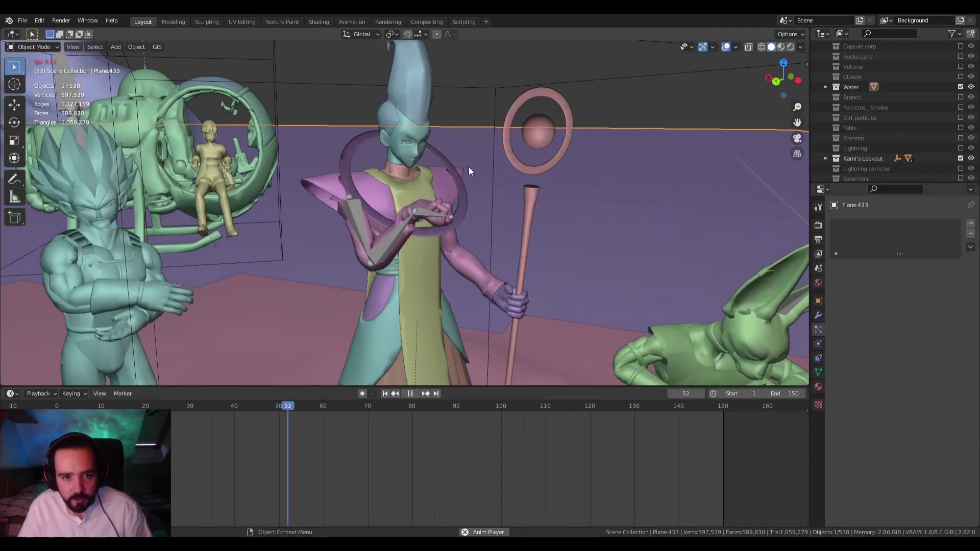
# Replay the animation from near its start and examine the arm movement of the tall staff-holding character
pyautogui.scroll(-3, 515, 236)
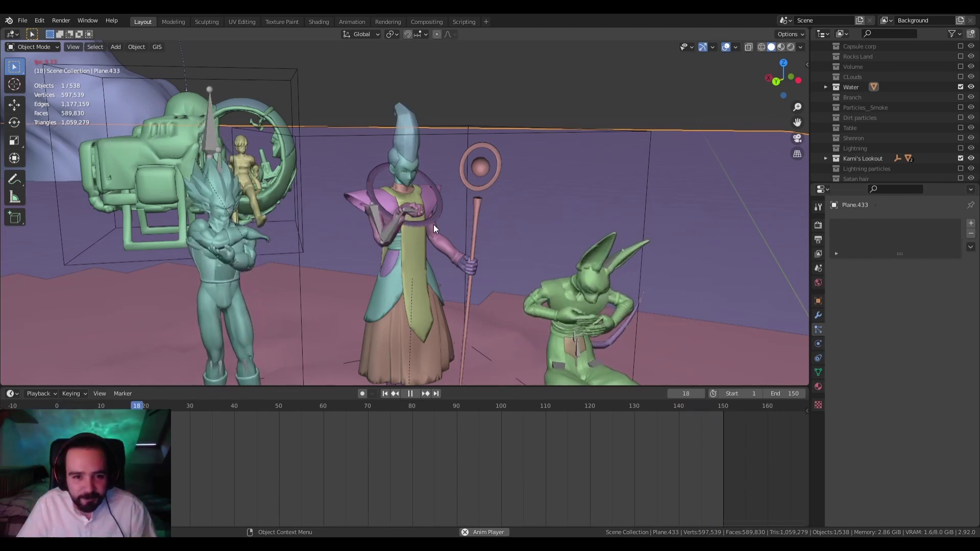
pyautogui.scroll(4, 464, 175)
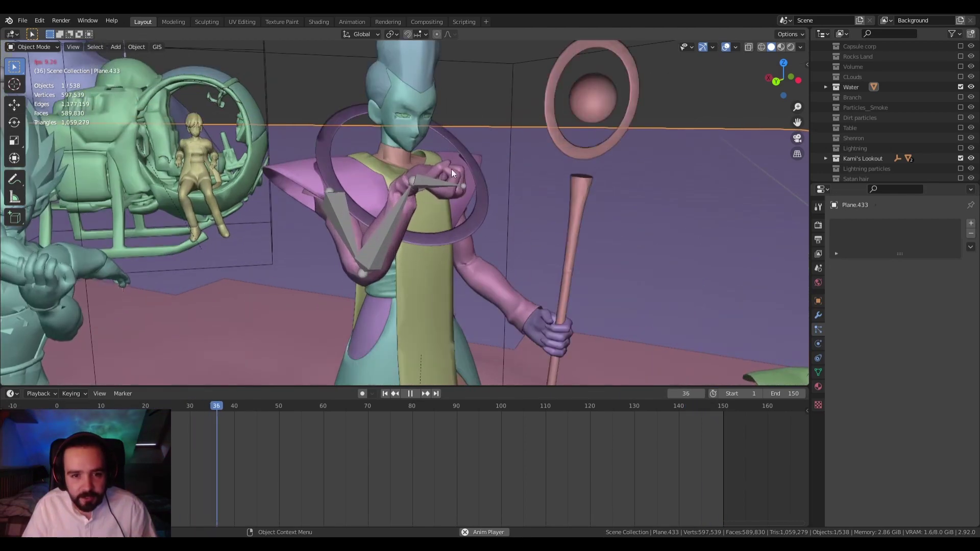
pyautogui.scroll(-3, 519, 252)
pyautogui.moveTo(217, 407); pyautogui.dragTo(71, 408)
pyautogui.press('space')
pyautogui.press('space')
pyautogui.scroll(2, 454, 276)
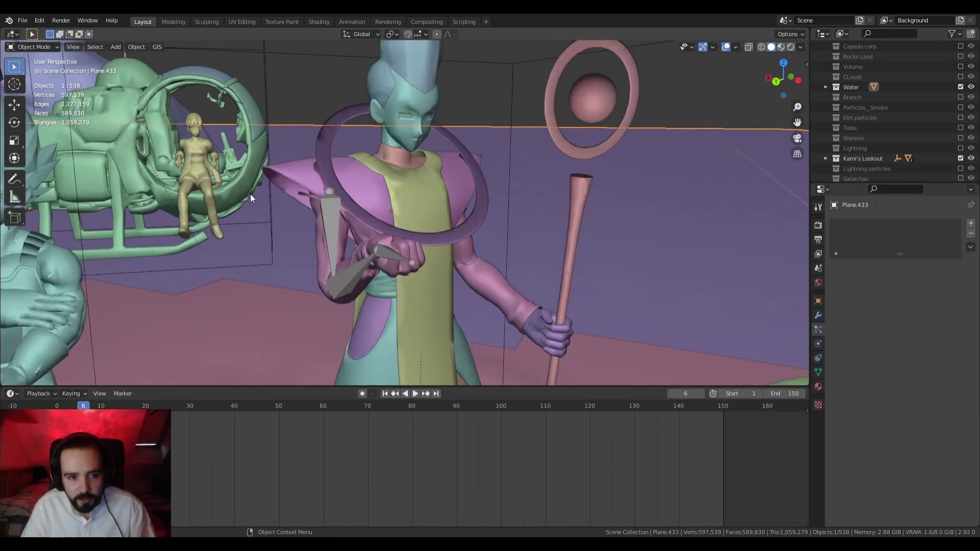
pyautogui.scroll(-3, 482, 239)
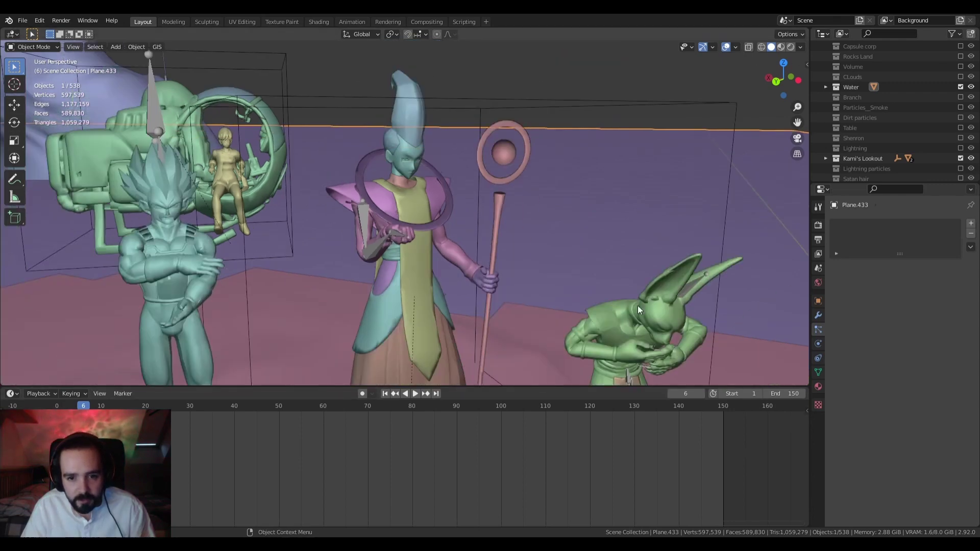
pyautogui.scroll(3, 401, 250)
pyautogui.press('space')
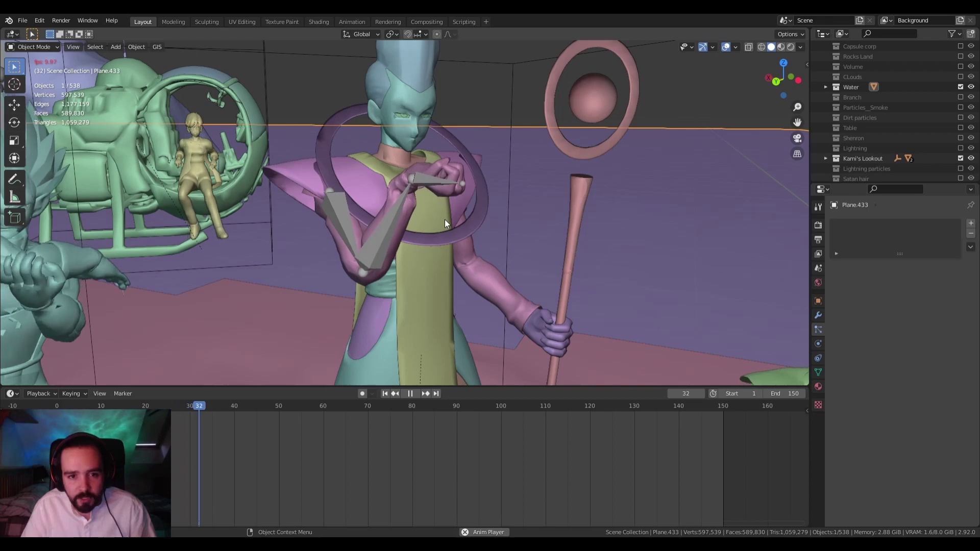
# Select the tall staff-holding character's face mesh and display its shape keys
pyautogui.scroll(-5, 456, 252)
pyautogui.scroll(-2, 456, 252)
pyautogui.moveTo(403, 256); pyautogui.dragTo(384, 243, button='middle')
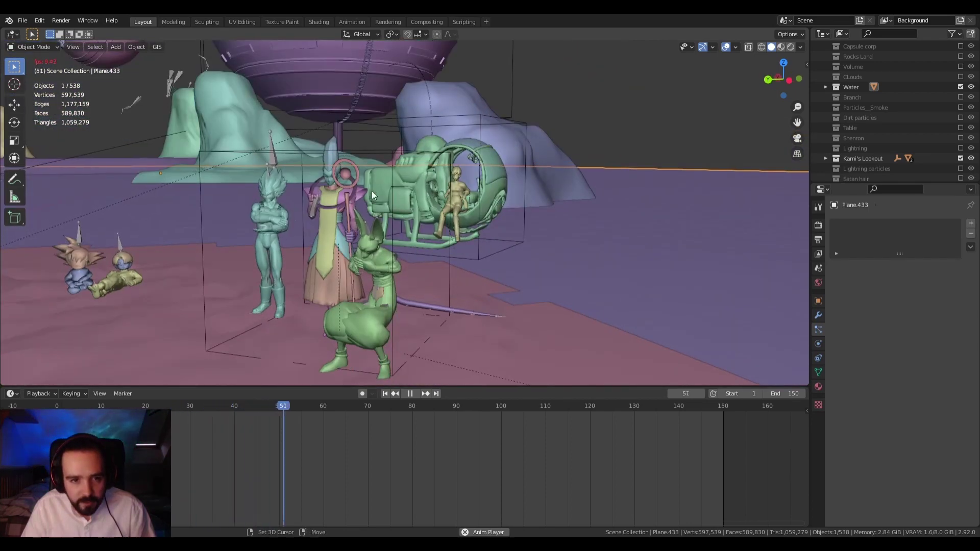
pyautogui.scroll(2, 390, 193)
pyautogui.moveTo(390, 193); pyautogui.dragTo(470, 275, button='middle')
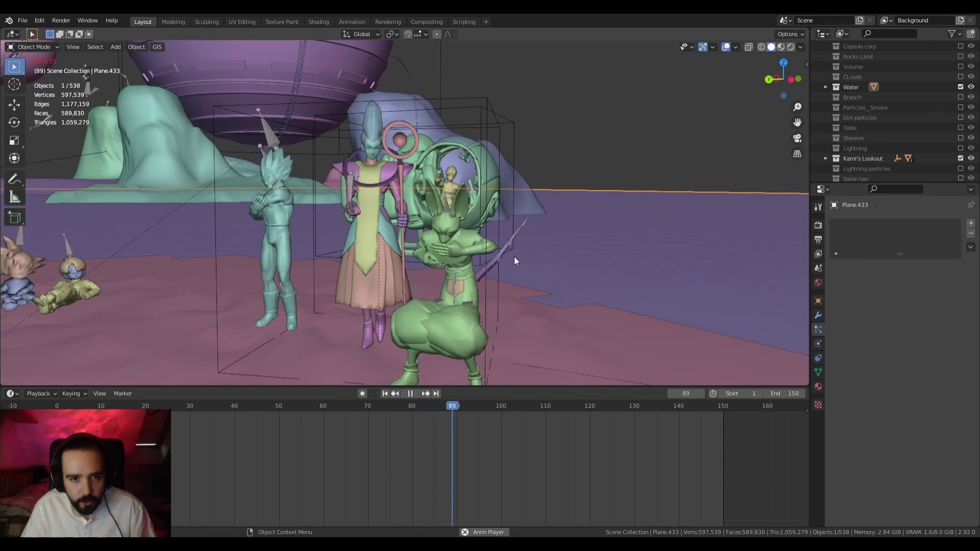
pyautogui.click(367, 146)
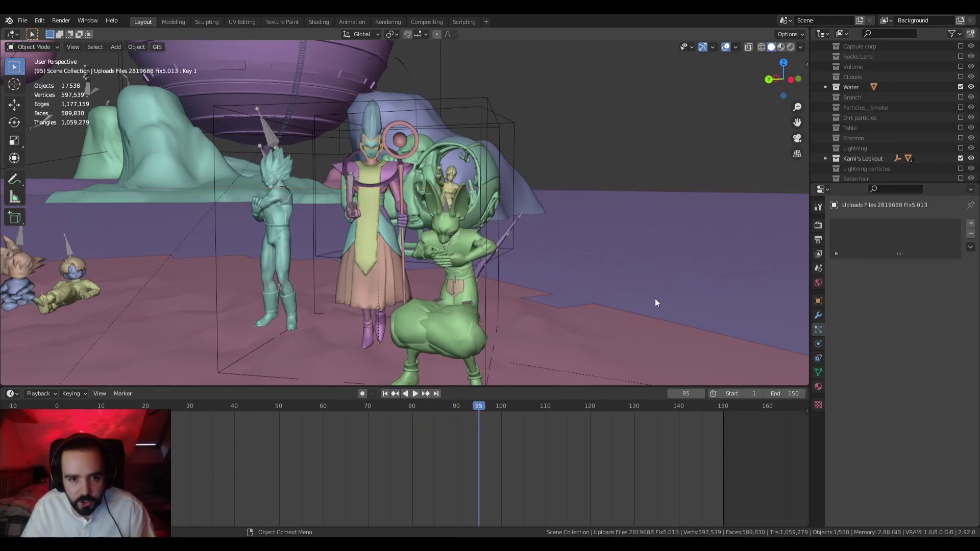
pyautogui.click(819, 371)
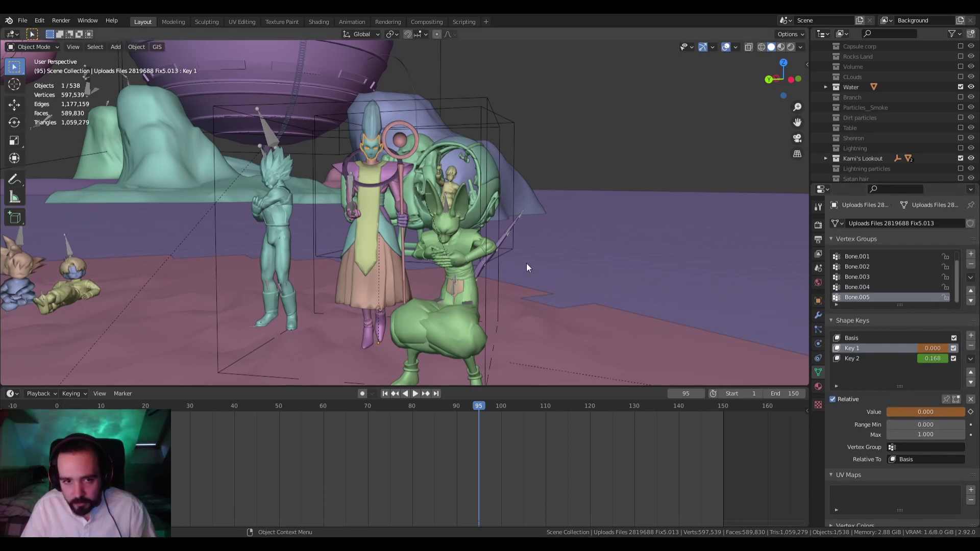
# Replay the animation from frame 1 and examine the body and hand movement of the crouching cat-like character
pyautogui.scroll(3, 460, 242)
pyautogui.moveTo(398, 225); pyautogui.dragTo(520, 217, button='middle')
pyautogui.scroll(3, 531, 204)
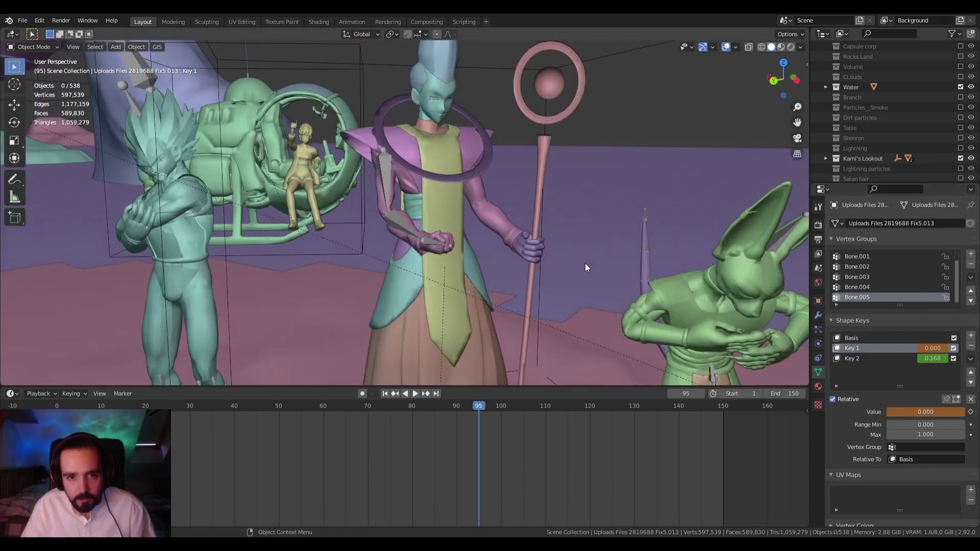
pyautogui.scroll(-3, 561, 258)
pyautogui.moveTo(536, 252); pyautogui.dragTo(559, 228, button='middle')
pyautogui.moveTo(616, 241); pyautogui.dragTo(547, 256, button='middle')
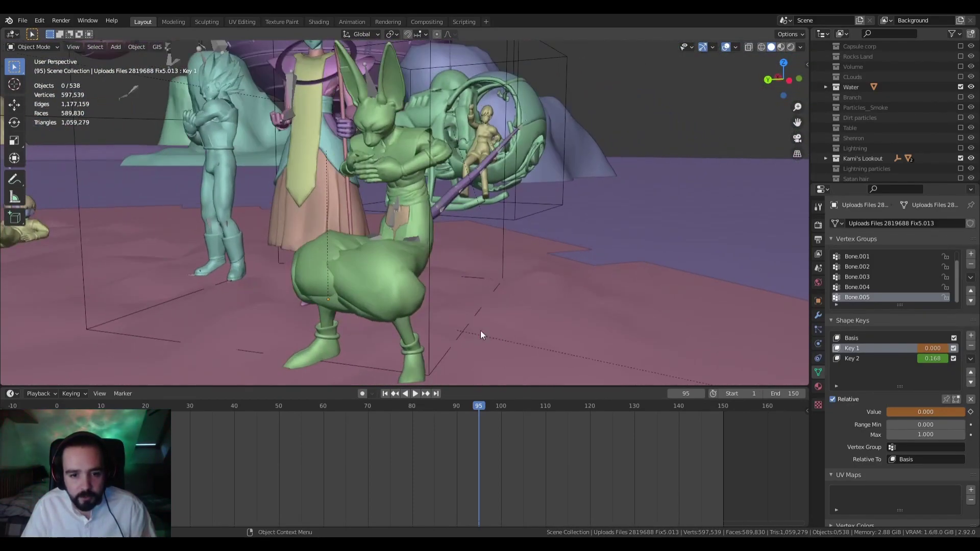
pyautogui.press('space')
pyautogui.moveTo(471, 407); pyautogui.dragTo(61, 403)
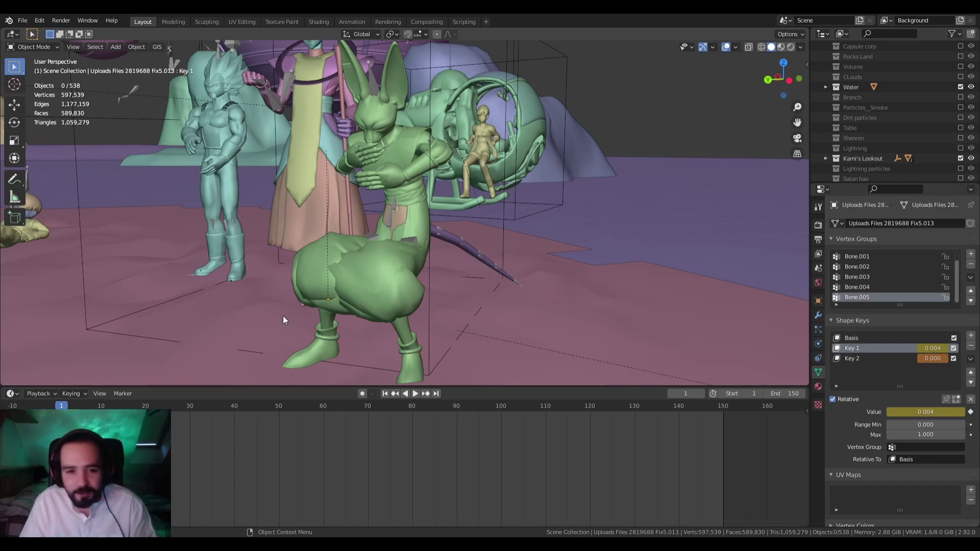
pyautogui.press('space')
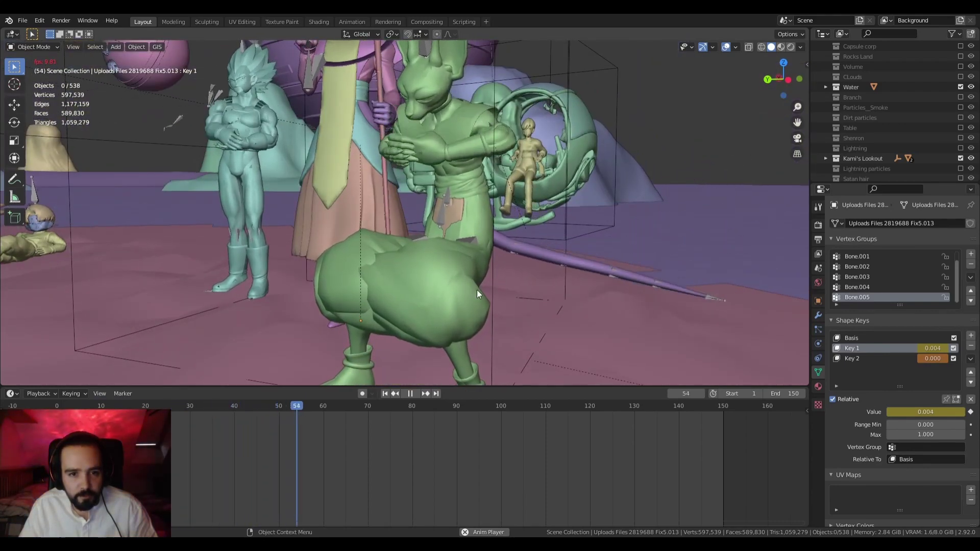
pyautogui.press('space')
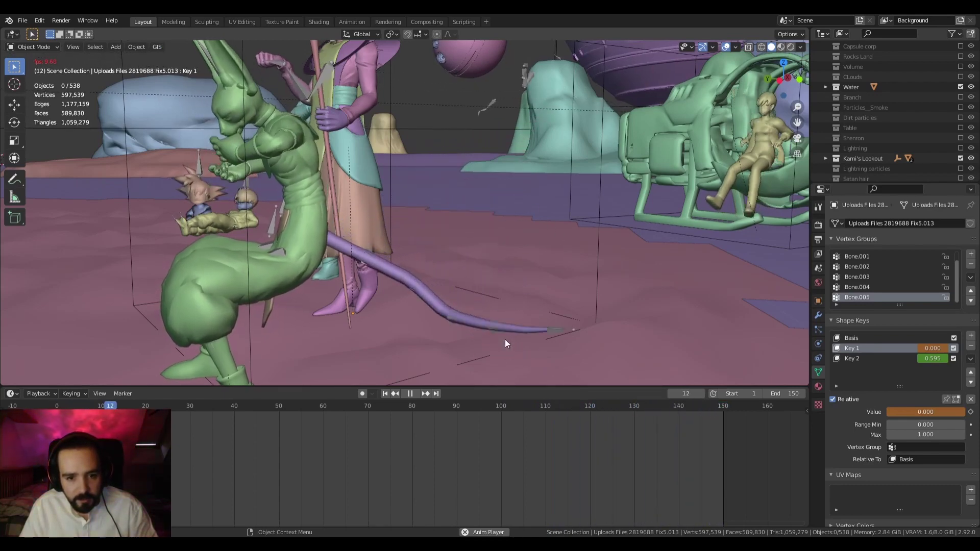
# Examine the crouching character's tail movement from the side and front during playback, and stop the animation
pyautogui.scroll(-4, 531, 332)
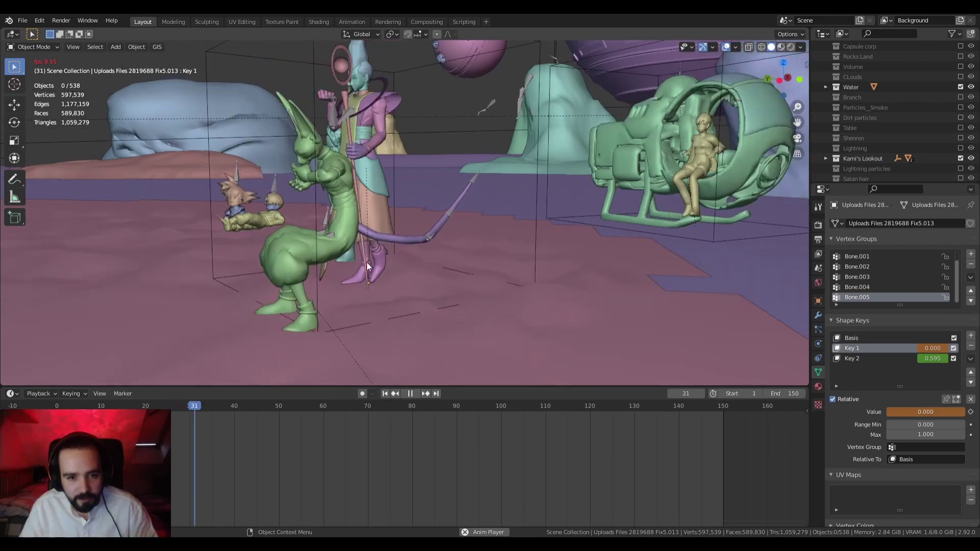
pyautogui.moveTo(367, 262); pyautogui.dragTo(406, 257, button='middle')
pyautogui.scroll(4, 502, 262)
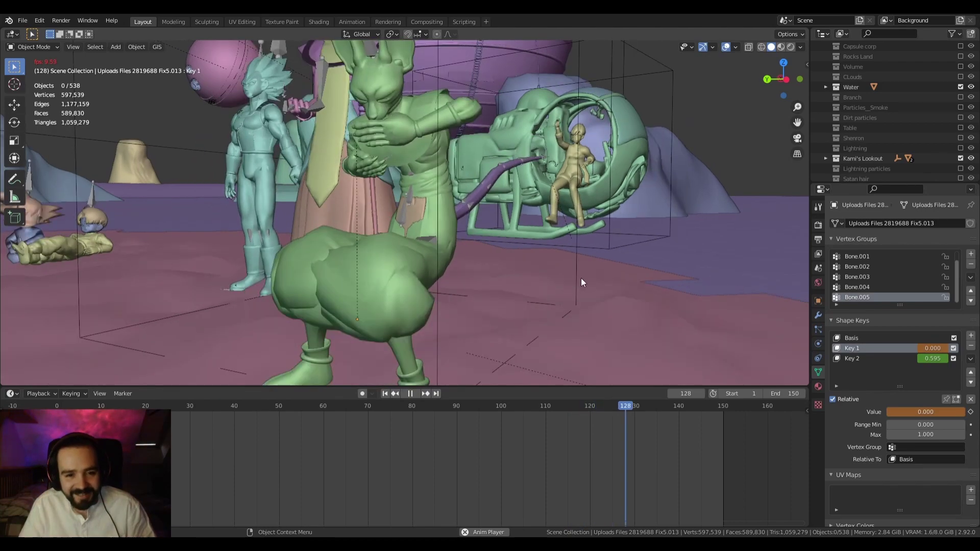
pyautogui.scroll(-1, 581, 277)
pyautogui.moveTo(592, 283)
pyautogui.keyDown('shift'); pyautogui.mouseDown(button='middle')
pyautogui.moveTo(605, 277)
pyautogui.moveTo(577, 265)
pyautogui.moveTo(636, 277)
pyautogui.moveTo(590, 286)
pyautogui.mouseUp(button='middle'); pyautogui.keyUp('shift')
pyautogui.scroll(1, 614, 277)
pyautogui.press('space')
pyautogui.scroll(2, 636, 277)
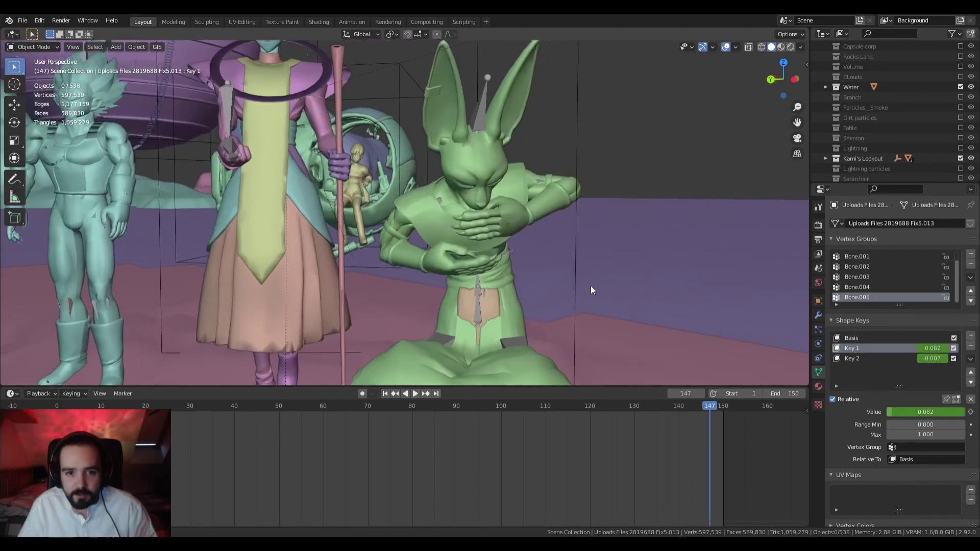
# Set the viewport to rendered shading and examine the crouching character's head and ears up close
pyautogui.click(792, 47)
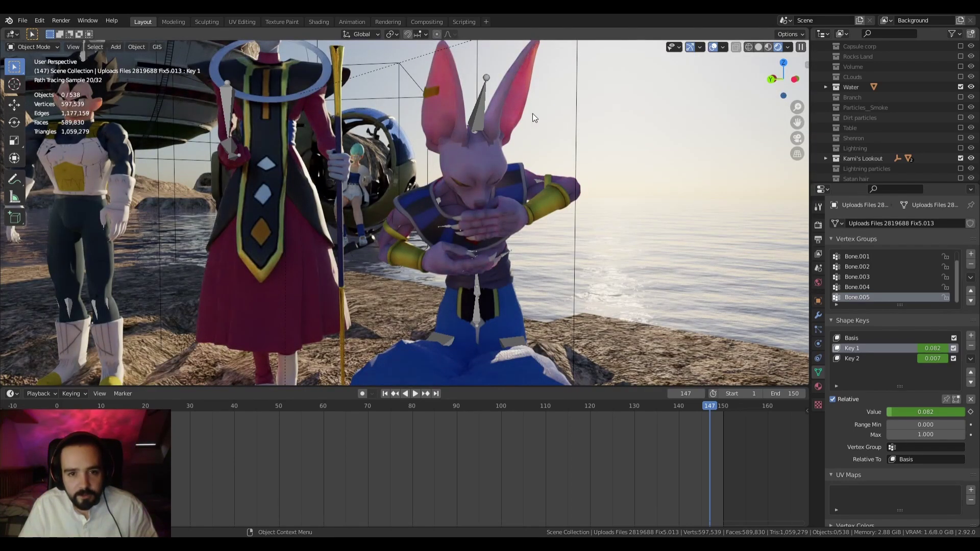
pyautogui.scroll(2, 532, 118)
pyautogui.keyDown('shift'); pyautogui.moveTo(531, 124); pyautogui.dragTo(494, 182, button='middle'); pyautogui.keyUp('shift')
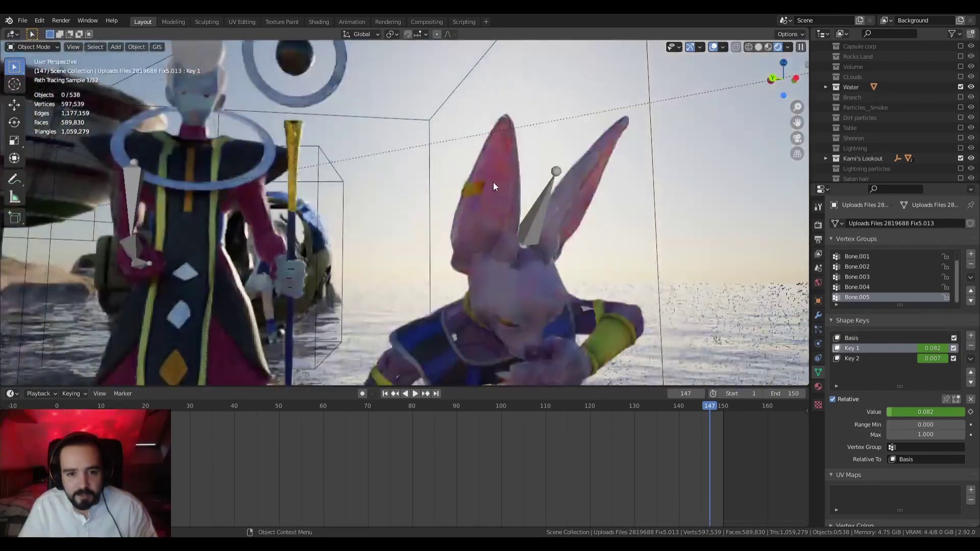
pyautogui.moveTo(587, 180); pyautogui.dragTo(534, 139, button='middle')
pyautogui.scroll(3, 534, 139)
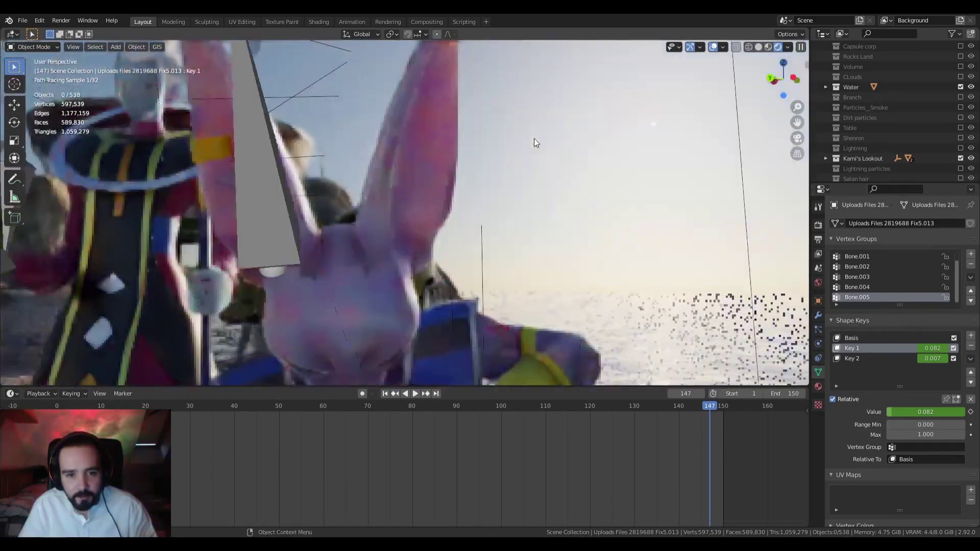
pyautogui.scroll(2, 534, 139)
pyautogui.scroll(-6, 520, 147)
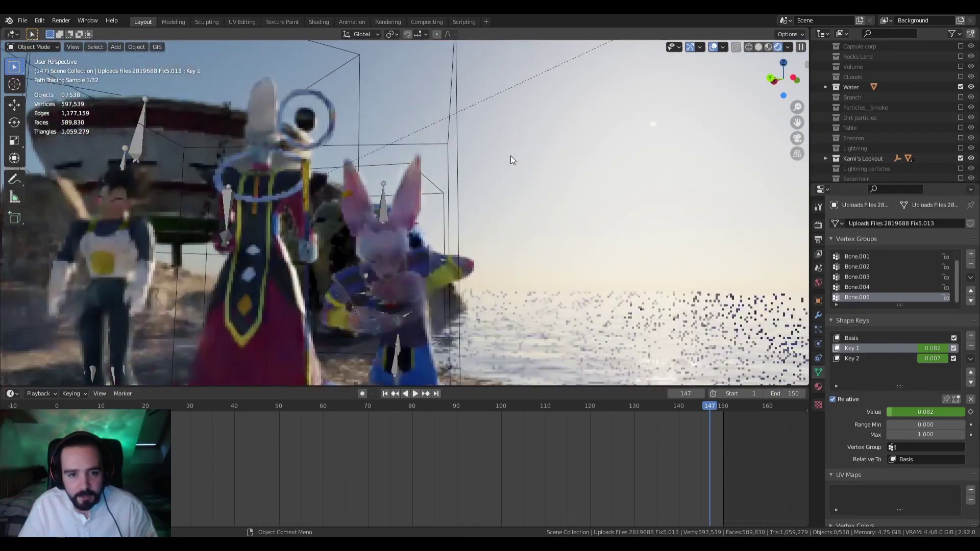
# Check the rendered scene through the camera, and frame the face mesh of the light-haired seated child
pyautogui.press('KP_0')
pyautogui.scroll(4, 522, 170)
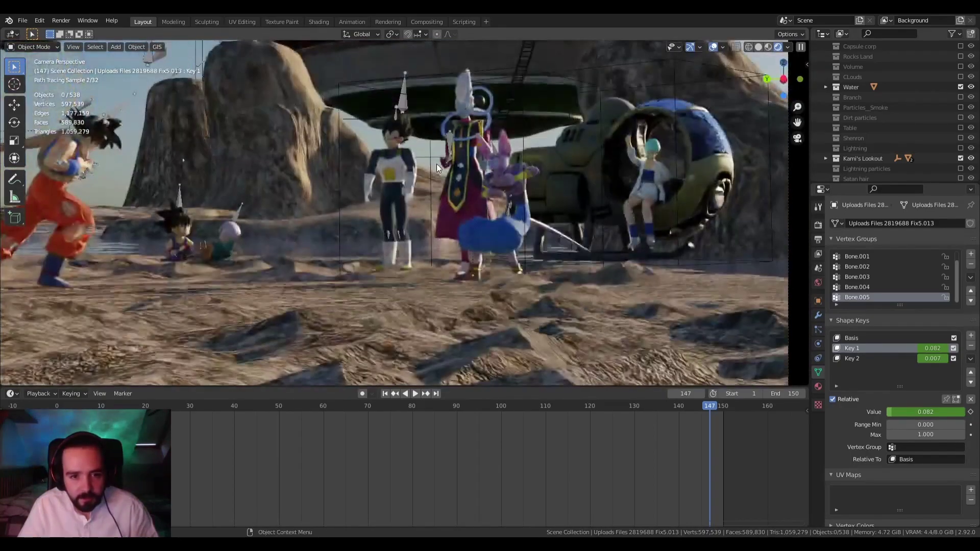
pyautogui.moveTo(78, 260); pyautogui.dragTo(443, 347, button='middle')
pyautogui.moveTo(452, 348); pyautogui.dragTo(224, 318, button='middle')
pyautogui.scroll(2, 179, 291)
pyautogui.click(373, 288)
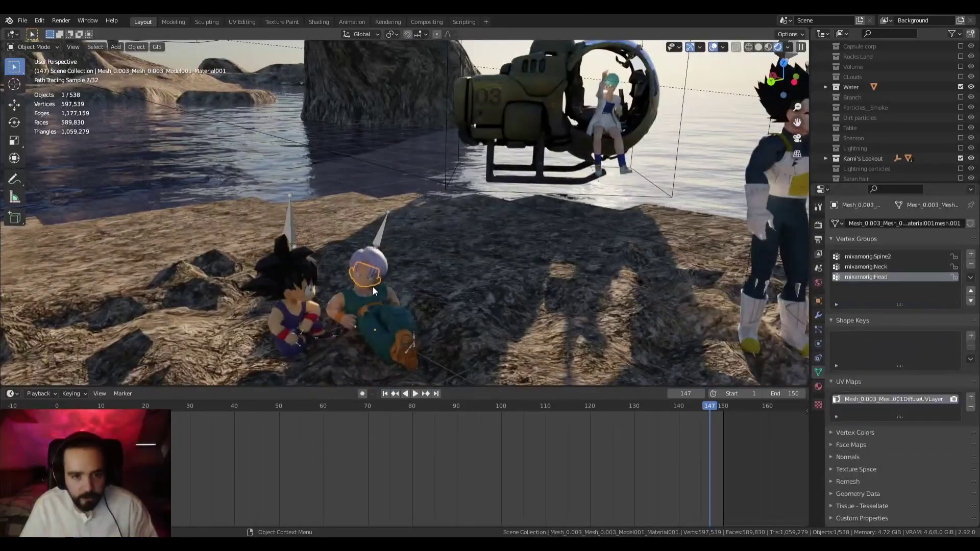
pyautogui.press('KP_Decimal')
# Examine the two seated children from several angles in rendered shading and clear the selection
pyautogui.scroll(3, 375, 299)
pyautogui.moveTo(369, 299); pyautogui.dragTo(454, 299, button='middle')
pyautogui.scroll(2, 371, 281)
pyautogui.moveTo(591, 286)
pyautogui.mouseDown(button='middle')
pyautogui.moveTo(540, 265)
pyautogui.moveTo(411, 260)
pyautogui.moveTo(317, 238)
pyautogui.moveTo(406, 223)
pyautogui.moveTo(491, 228)
pyautogui.moveTo(523, 235)
pyautogui.moveTo(485, 250)
pyautogui.moveTo(402, 249)
pyautogui.moveTo(546, 276)
pyautogui.moveTo(480, 250)
pyautogui.moveTo(423, 326)
pyautogui.moveTo(372, 357)
pyautogui.moveTo(370, 309)
pyautogui.moveTo(378, 366)
pyautogui.mouseUp(button='middle')
pyautogui.scroll(3, 540, 265)
pyautogui.scroll(-3, 540, 264)
pyautogui.click(346, 200)
pyautogui.scroll(3, 327, 228)
pyautogui.moveTo(460, 305)
pyautogui.mouseDown(button='middle')
pyautogui.moveTo(376, 302)
pyautogui.moveTo(368, 278)
pyautogui.moveTo(331, 244)
pyautogui.moveTo(427, 254)
pyautogui.moveTo(375, 243)
pyautogui.moveTo(471, 228)
pyautogui.moveTo(461, 240)
pyautogui.moveTo(517, 237)
pyautogui.moveTo(498, 245)
pyautogui.moveTo(184, 175)
pyautogui.mouseUp(button='middle')
pyautogui.hotkey('alt', 'a')
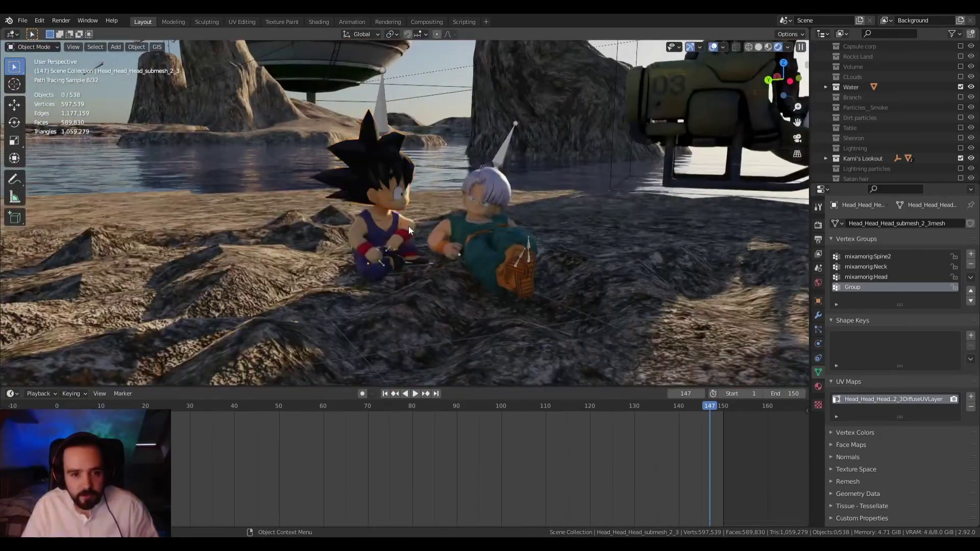
pyautogui.moveTo(409, 226); pyautogui.dragTo(384, 220, button='middle')
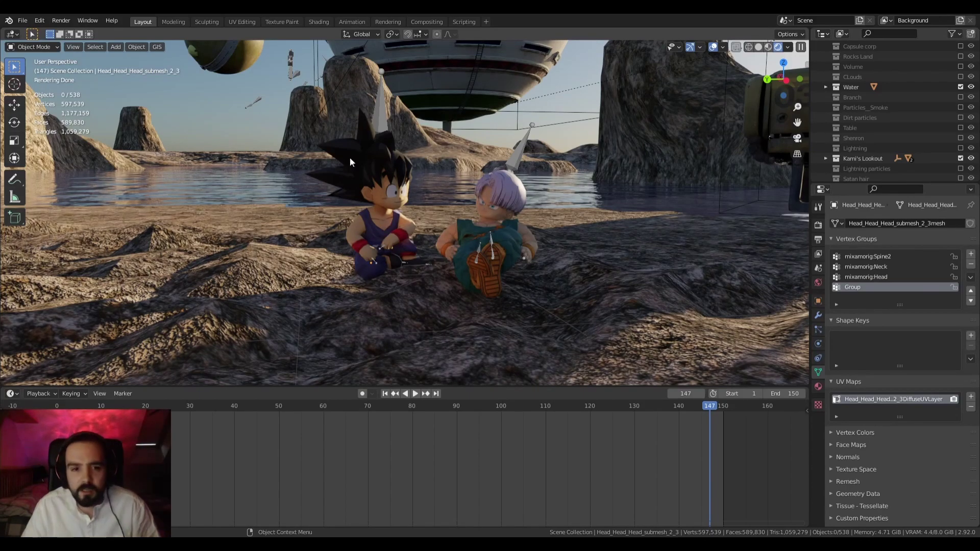
pyautogui.scroll(3, 469, 264)
pyautogui.moveTo(440, 237)
pyautogui.mouseDown(button='middle')
pyautogui.moveTo(469, 265)
pyautogui.moveTo(567, 261)
pyautogui.moveTo(311, 189)
pyautogui.moveTo(324, 207)
pyautogui.moveTo(519, 244)
pyautogui.moveTo(468, 226)
pyautogui.moveTo(449, 243)
pyautogui.moveTo(672, 127)
pyautogui.mouseUp(button='middle')
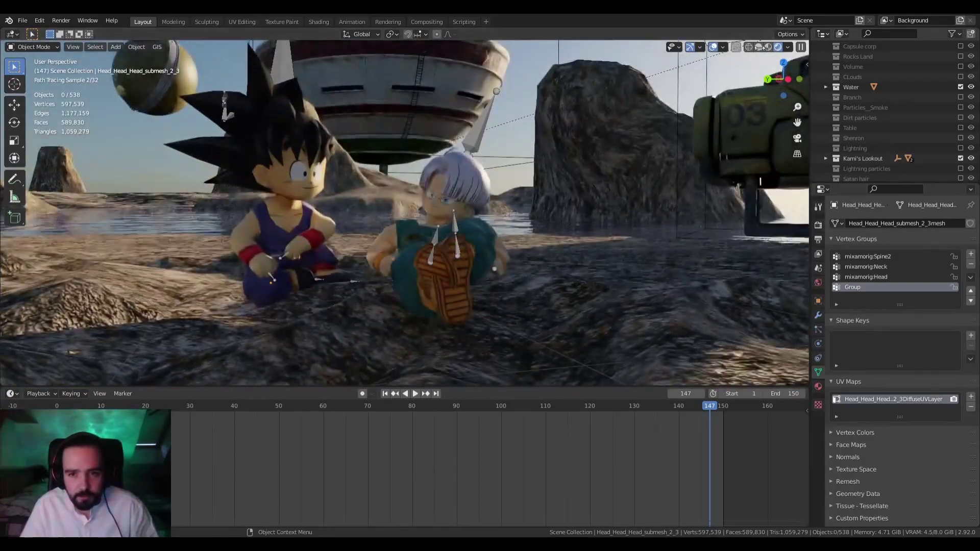
# Return the viewport to solid shading and play the animation to examine the two seated children's movement
pyautogui.click(759, 48)
pyautogui.scroll(2, 500, 180)
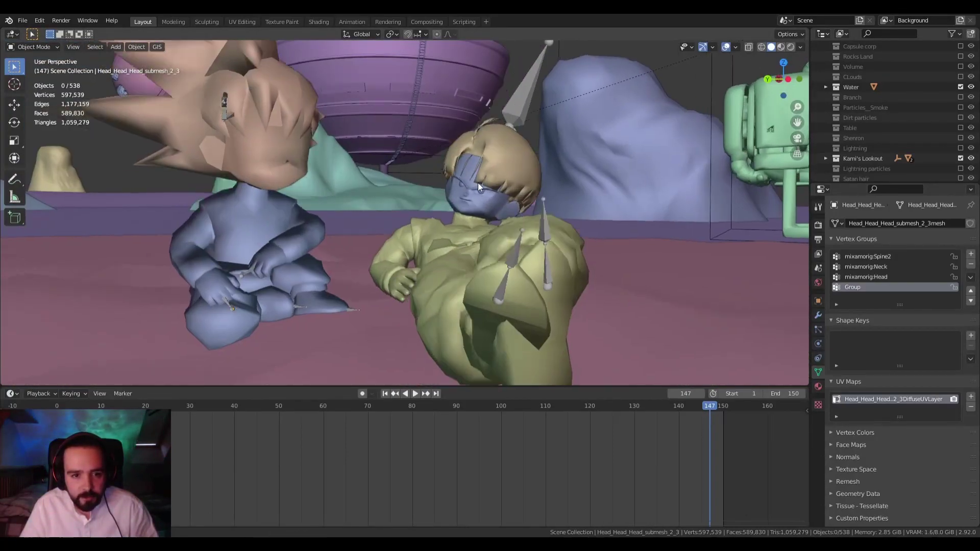
pyautogui.scroll(-5, 503, 178)
pyautogui.press('space')
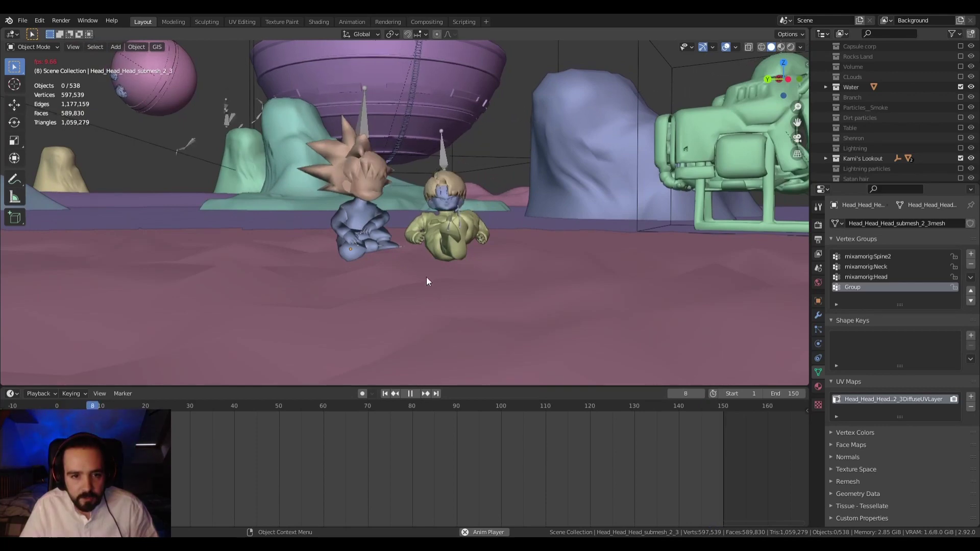
pyautogui.scroll(-7, 462, 244)
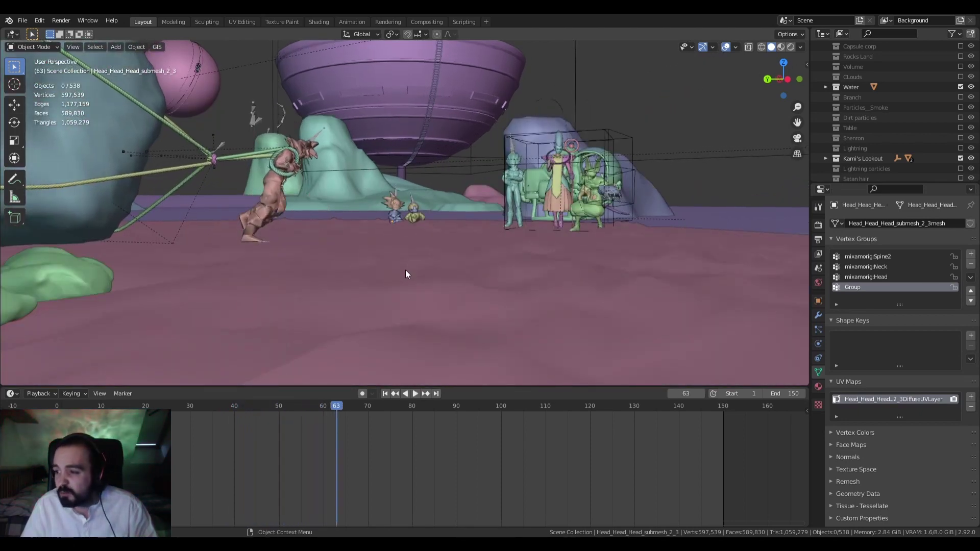
# Examine the overall layout of the characters and scenery, ending in the camera view with the whole frame visible
pyautogui.scroll(4, 392, 271)
pyautogui.scroll(-7, 398, 269)
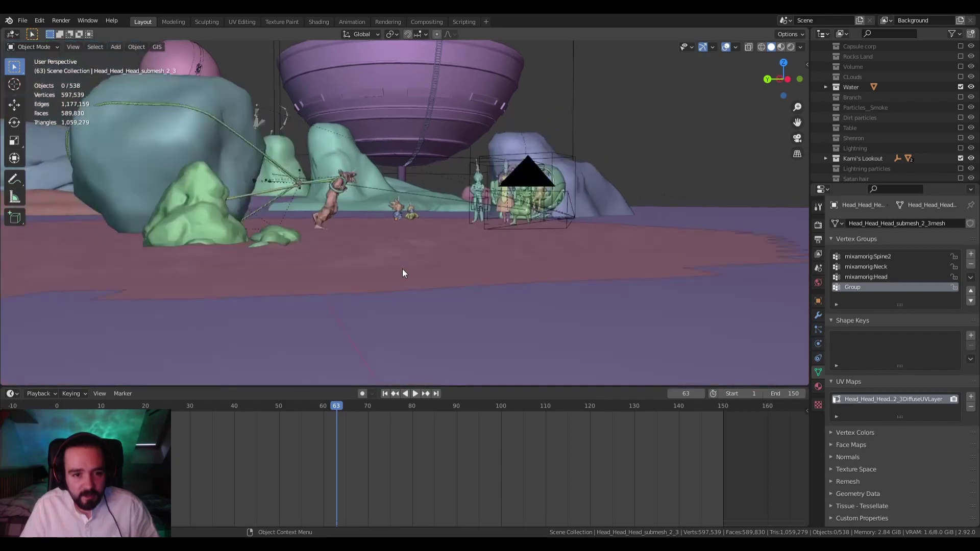
pyautogui.moveTo(403, 269); pyautogui.dragTo(450, 267, button='middle')
pyautogui.scroll(3, 407, 274)
pyautogui.scroll(-4, 541, 269)
pyautogui.scroll(1, 384, 256)
pyautogui.press('KP_0')
pyautogui.scroll(-4, 403, 254)
pyautogui.scroll(2, 516, 258)
pyautogui.scroll(-1, 455, 276)
pyautogui.keyDown('shift'); pyautogui.moveTo(540, 241); pyautogui.dragTo(468, 254, button='middle'); pyautogui.keyUp('shift')
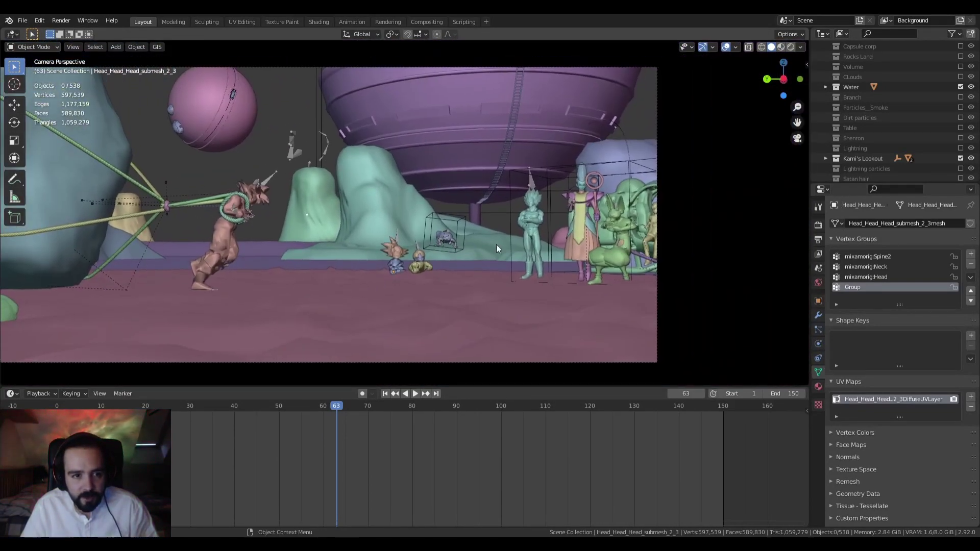
# Enable the Table collection and frame the tablecloth to examine the bowls and dishes of food on it
pyautogui.press('space')
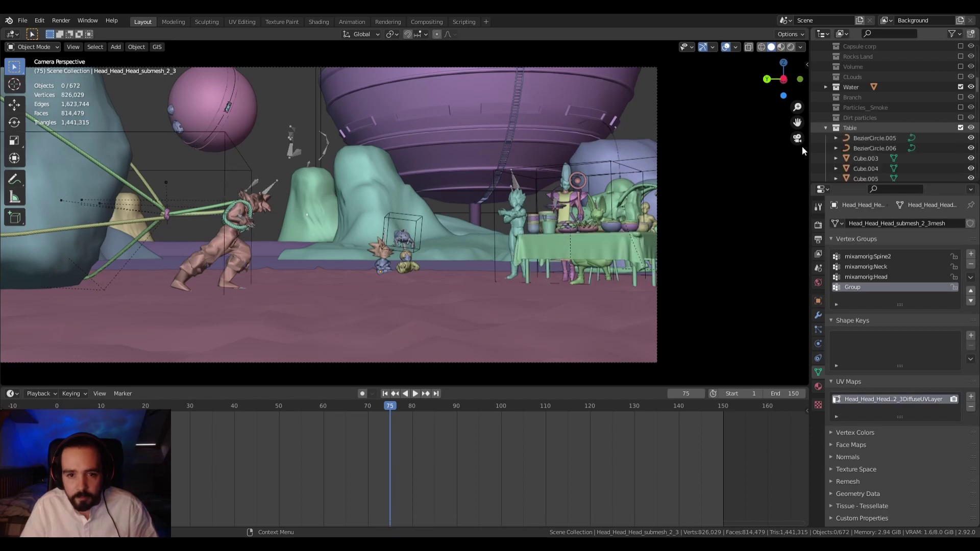
pyautogui.click(599, 246)
pyautogui.press('KP_Decimal')
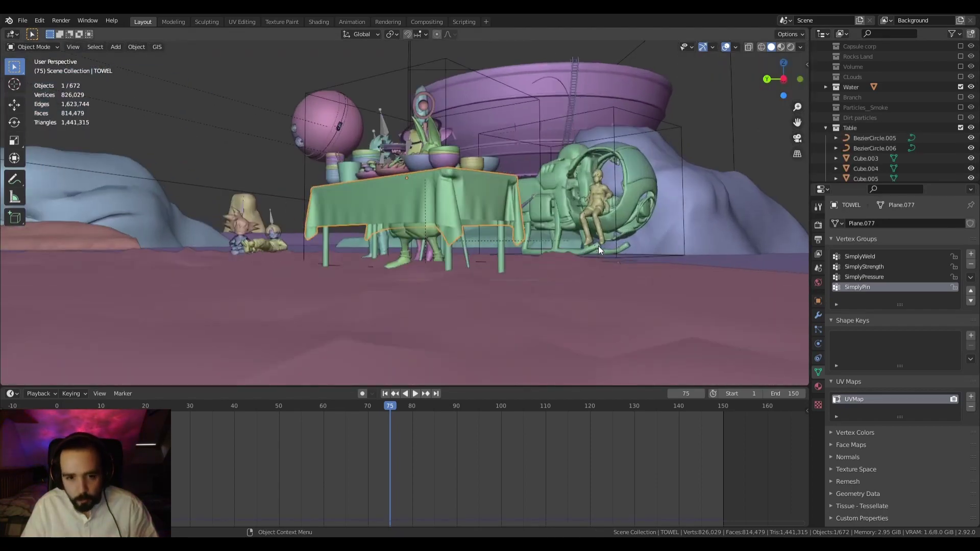
pyautogui.moveTo(467, 173); pyautogui.dragTo(560, 184, button='middle')
pyautogui.scroll(3, 559, 184)
pyautogui.scroll(-6, 559, 183)
pyautogui.scroll(5, 446, 136)
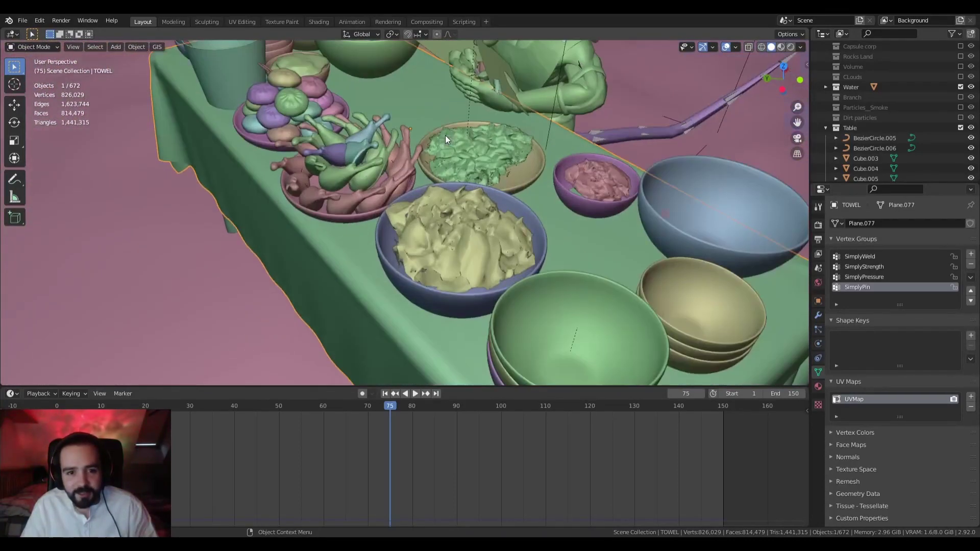
pyautogui.scroll(-5, 443, 135)
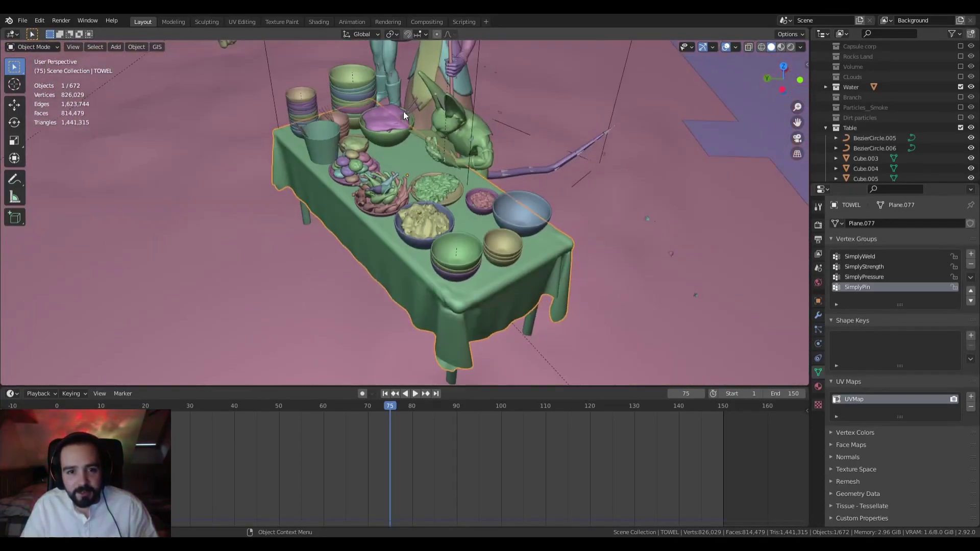
# Exclude the Water, Landscapes, Characters and Collection collections from the view layer
pyautogui.click(961, 87)
pyautogui.scroll(3, 962, 88)
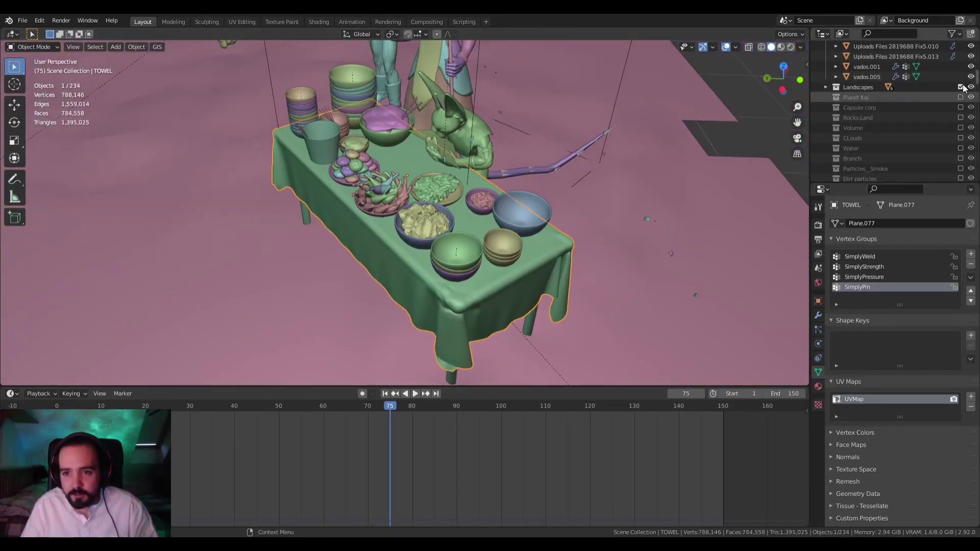
pyautogui.click(961, 87)
pyautogui.scroll(5, 899, 102)
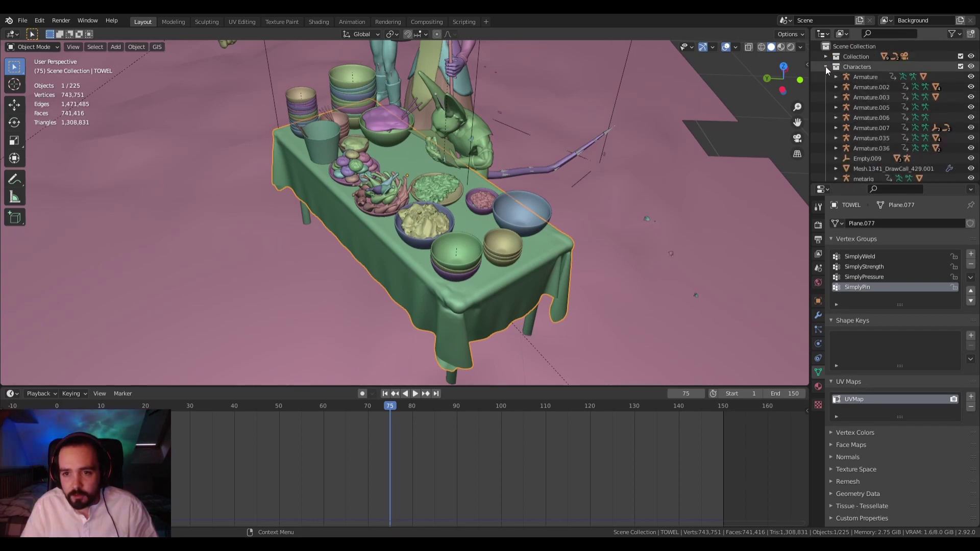
pyautogui.click(960, 66)
pyautogui.click(960, 57)
# Switch the viewport to rendered shading and examine the pizza beside the table up close
pyautogui.moveTo(572, 137); pyautogui.dragTo(745, 60, button='middle')
pyautogui.click(791, 47)
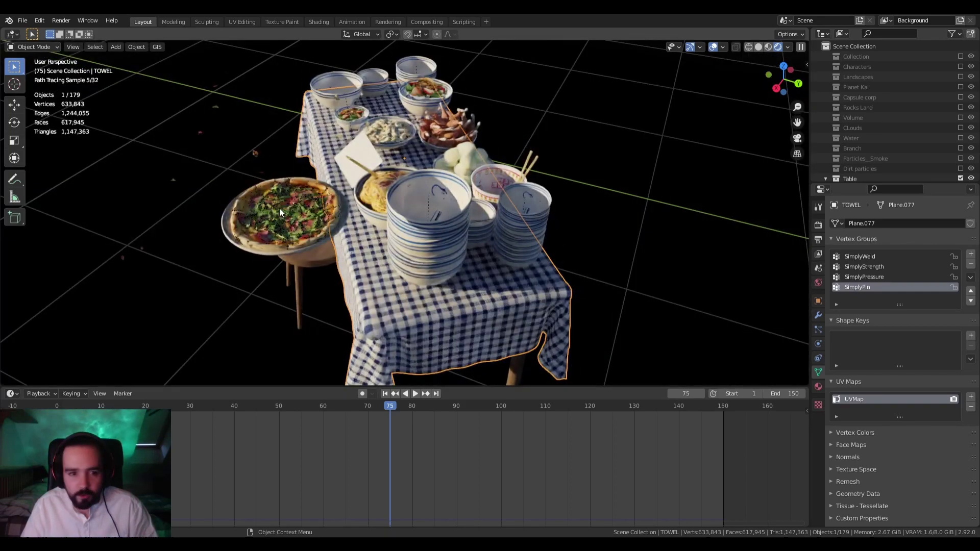
pyautogui.scroll(2, 278, 208)
pyautogui.keyDown('shift'); pyautogui.moveTo(276, 207); pyautogui.dragTo(439, 220, button='middle'); pyautogui.keyUp('shift')
pyautogui.scroll(3, 440, 220)
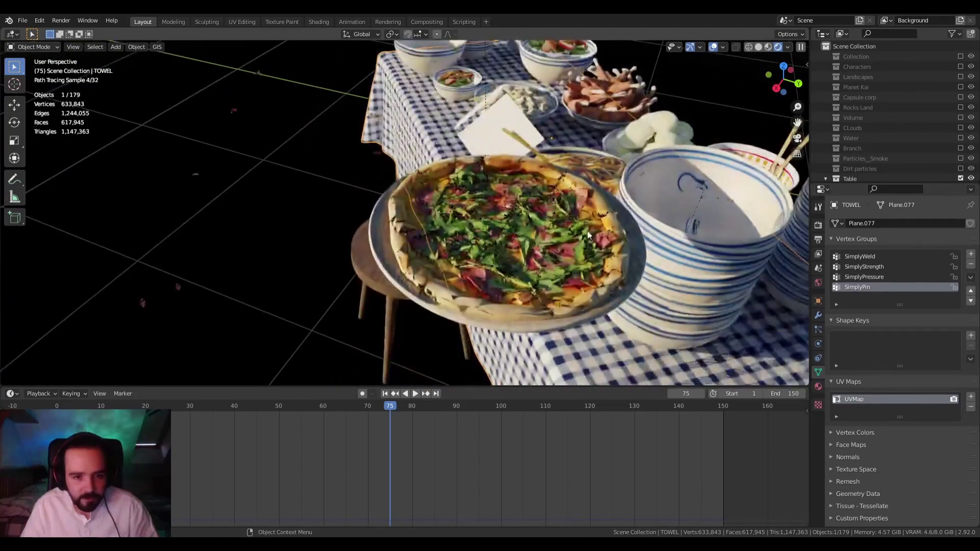
pyautogui.moveTo(587, 234); pyautogui.dragTo(551, 231, button='middle')
pyautogui.scroll(4, 517, 225)
pyautogui.scroll(-3, 516, 226)
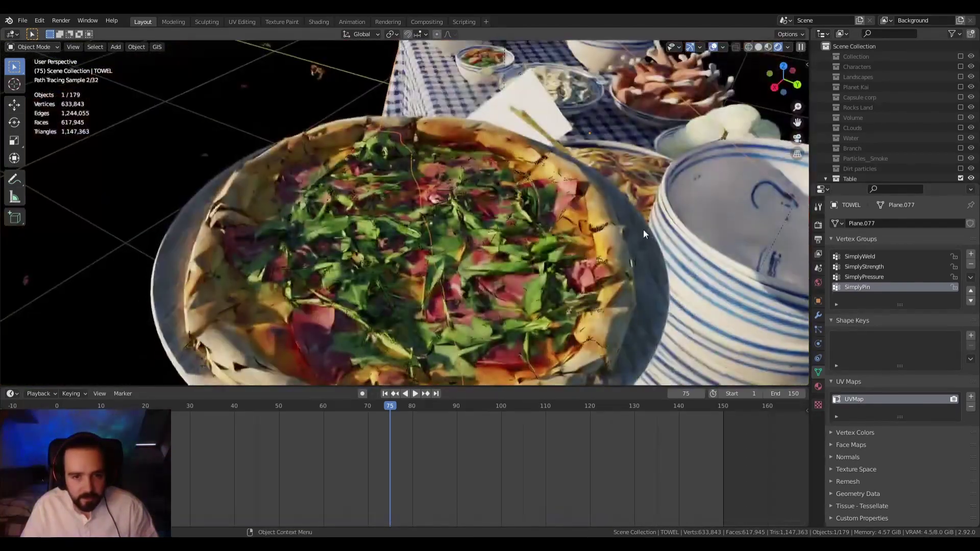
# Examine the bowl of noodles with chopsticks from several angles and select the noodle mesh
pyautogui.moveTo(644, 229); pyautogui.dragTo(517, 233, button='middle')
pyautogui.keyDown('shift'); pyautogui.moveTo(277, 215); pyautogui.dragTo(503, 225, button='middle'); pyautogui.keyUp('shift')
pyautogui.scroll(3, 379, 178)
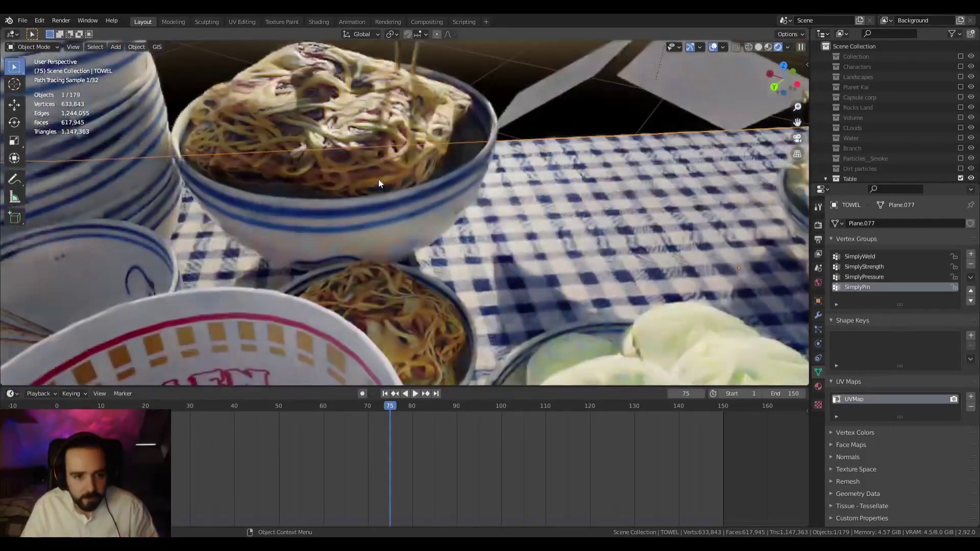
pyautogui.scroll(-4, 378, 179)
pyautogui.moveTo(368, 176); pyautogui.dragTo(457, 179, button='middle')
pyautogui.scroll(2, 338, 165)
pyautogui.scroll(2, 463, 179)
pyautogui.scroll(2, 463, 179)
pyautogui.click(459, 288)
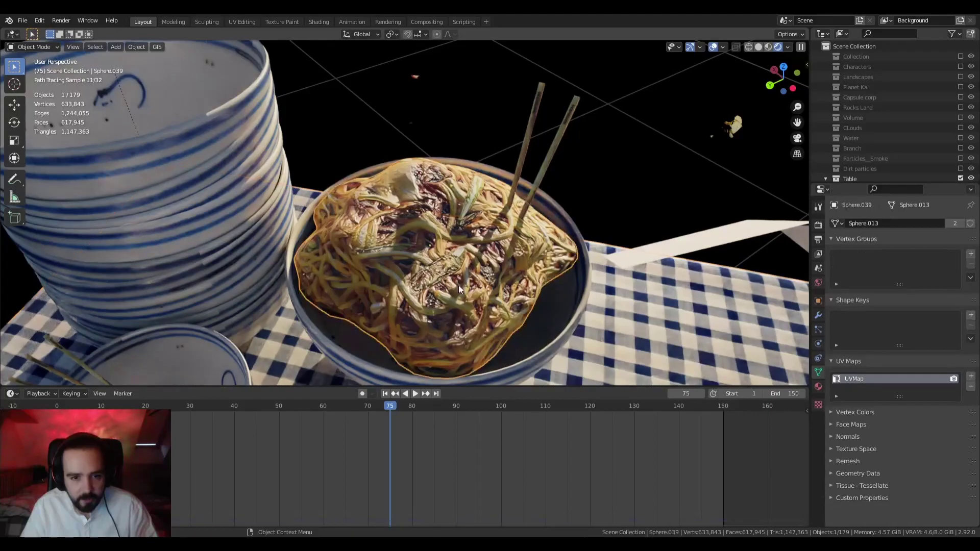
pyautogui.keyDown('shift'); pyautogui.moveTo(433, 300); pyautogui.dragTo(409, 215, button='middle'); pyautogui.keyUp('shift')
pyautogui.scroll(-3, 407, 251)
pyautogui.scroll(2, 414, 234)
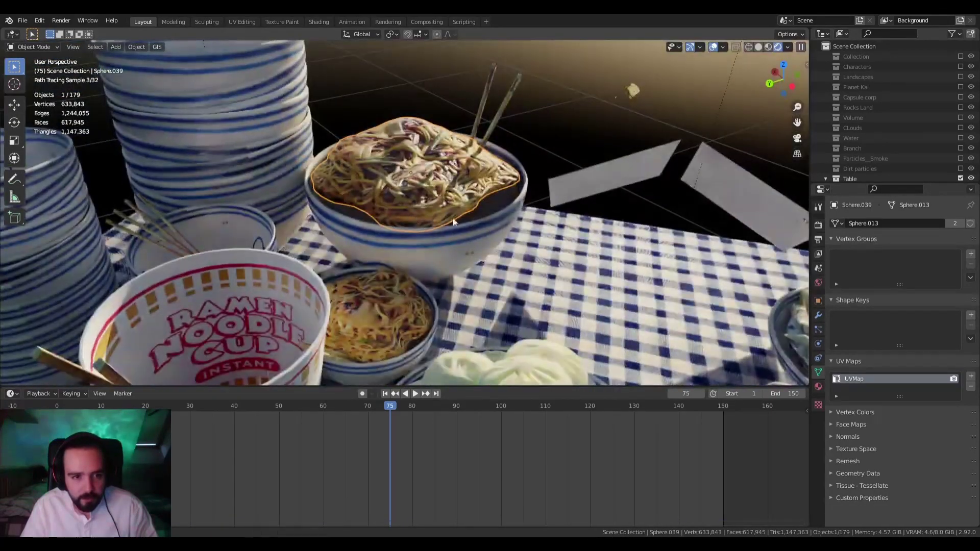
# Reveal all hidden objects and examine the ramen noodle cup on the table
pyautogui.moveTo(327, 206); pyautogui.dragTo(348, 201, button='middle')
pyautogui.scroll(-3, 451, 259)
pyautogui.hotkey('alt', 'h')
pyautogui.moveTo(462, 254); pyautogui.dragTo(421, 237, button='middle')
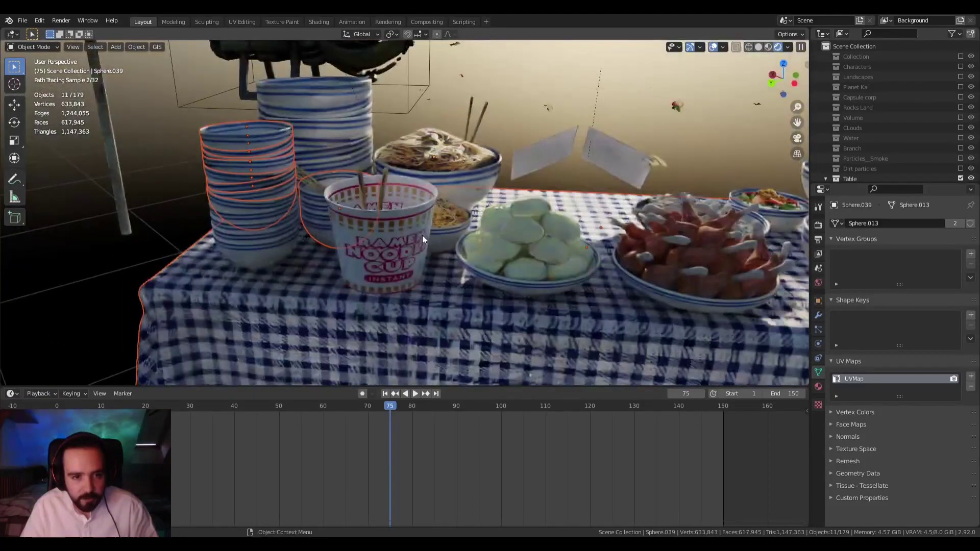
pyautogui.scroll(2, 476, 253)
pyautogui.moveTo(476, 253); pyautogui.dragTo(351, 222, button='middle')
pyautogui.scroll(2, 382, 235)
pyautogui.scroll(-2, 430, 238)
pyautogui.scroll(2, 328, 188)
pyautogui.scroll(-4, 328, 189)
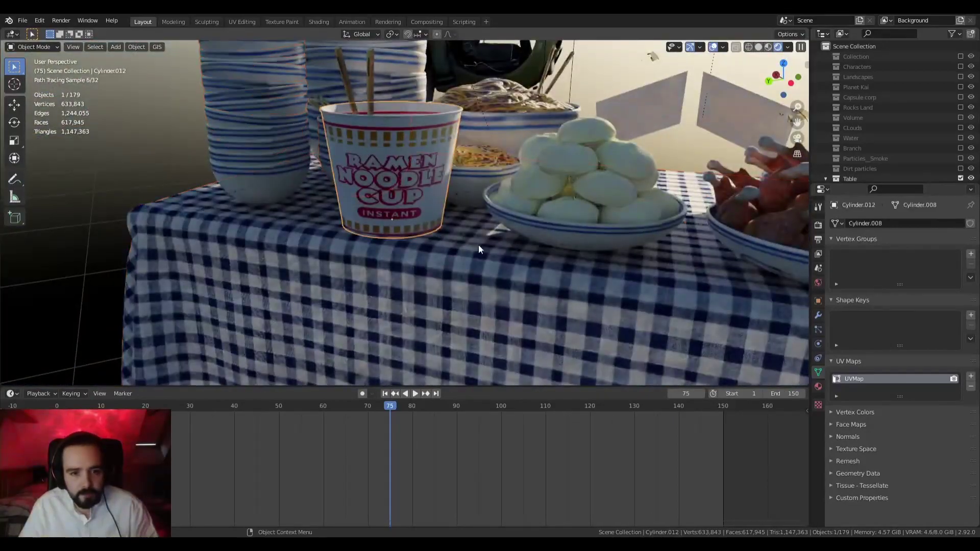
# Examine the plate of white buns next to the ramen noodle cup
pyautogui.keyDown('shift'); pyautogui.moveTo(479, 249); pyautogui.dragTo(406, 250, button='middle'); pyautogui.keyUp('shift')
pyautogui.scroll(2, 406, 250)
pyautogui.keyDown('shift'); pyautogui.moveTo(517, 270); pyautogui.dragTo(449, 206, button='middle'); pyautogui.keyUp('shift')
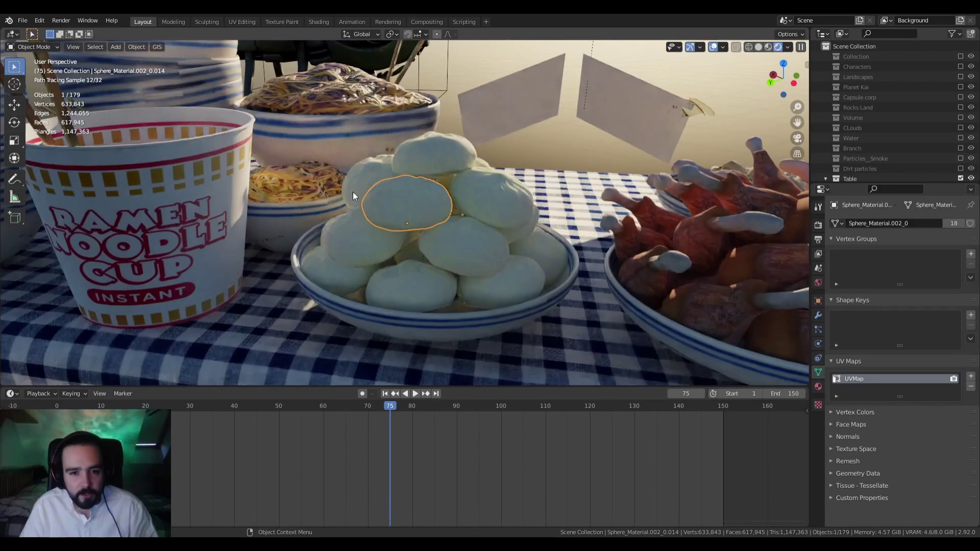
pyautogui.scroll(-1, 527, 299)
pyautogui.scroll(1, 527, 299)
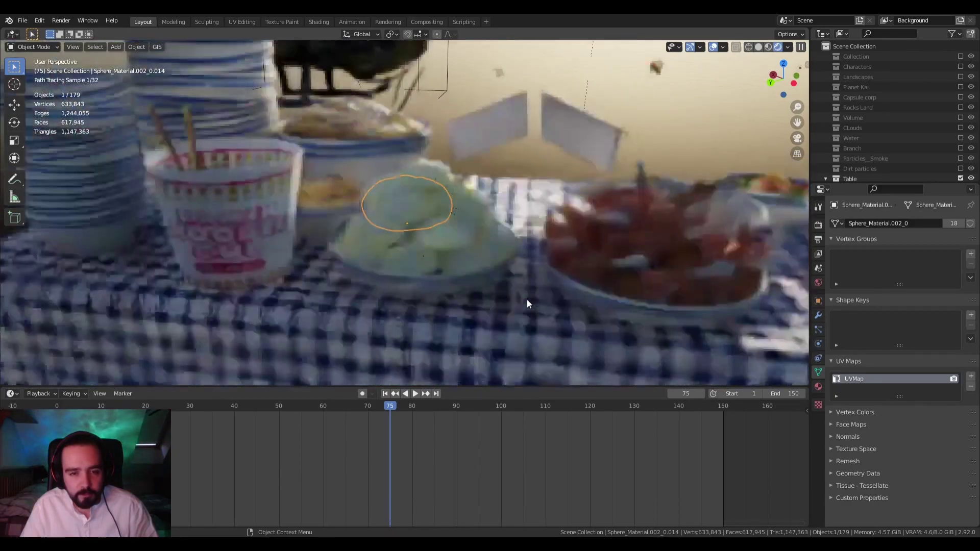
# Examine the plate of chicken drumsticks and select one drumstick mesh
pyautogui.keyDown('shift'); pyautogui.moveTo(527, 299); pyautogui.dragTo(351, 253, button='middle'); pyautogui.keyUp('shift')
pyautogui.scroll(-2, 449, 287)
pyautogui.scroll(2, 492, 282)
pyautogui.scroll(2, 377, 256)
pyautogui.click(357, 245)
pyautogui.moveTo(352, 253); pyautogui.dragTo(408, 222, button='middle')
pyautogui.scroll(-2, 318, 247)
pyautogui.scroll(3, 422, 257)
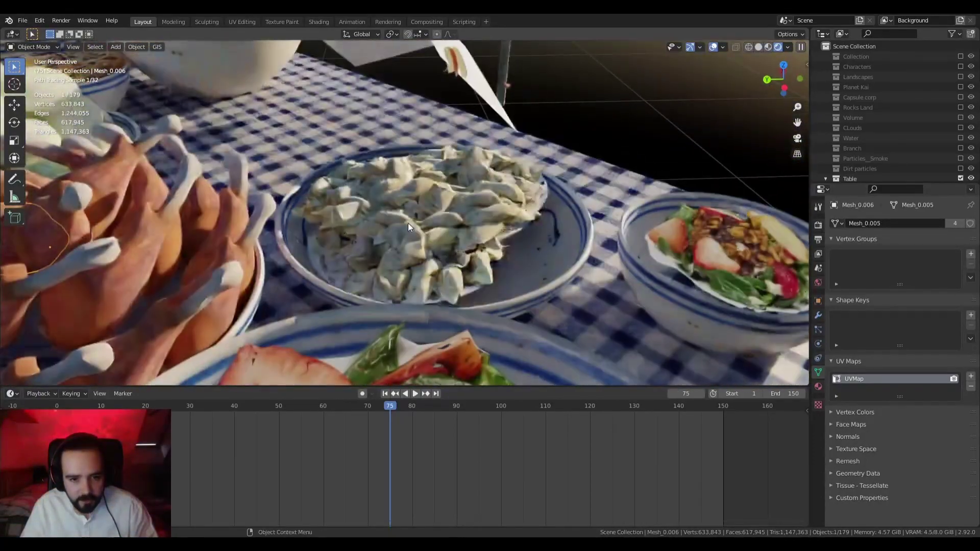
# Examine the plate of dumplings and the large salad bowl, clearing the selection in between
pyautogui.click(467, 240)
pyautogui.scroll(6, 467, 240)
pyautogui.scroll(-7, 467, 241)
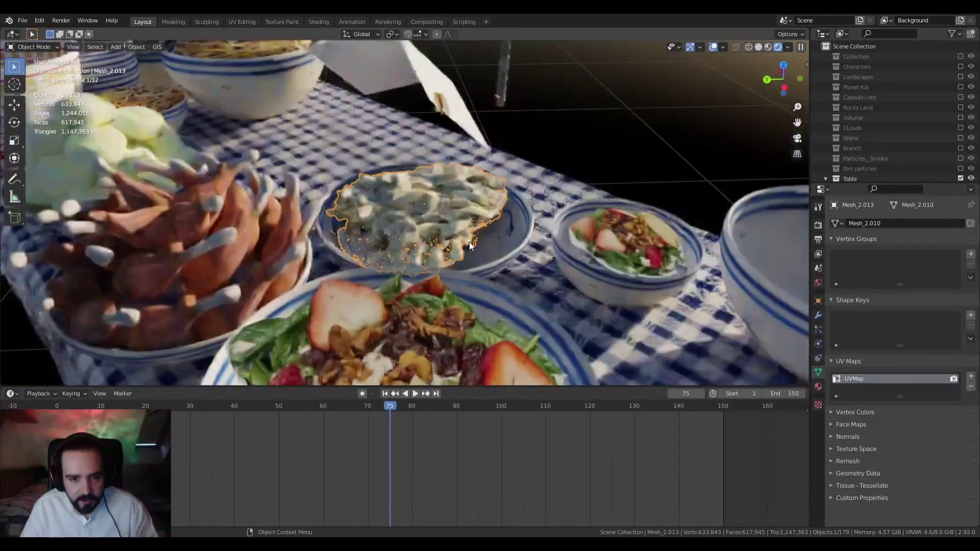
pyautogui.click(607, 125)
pyautogui.moveTo(608, 125); pyautogui.dragTo(625, 103, button='middle')
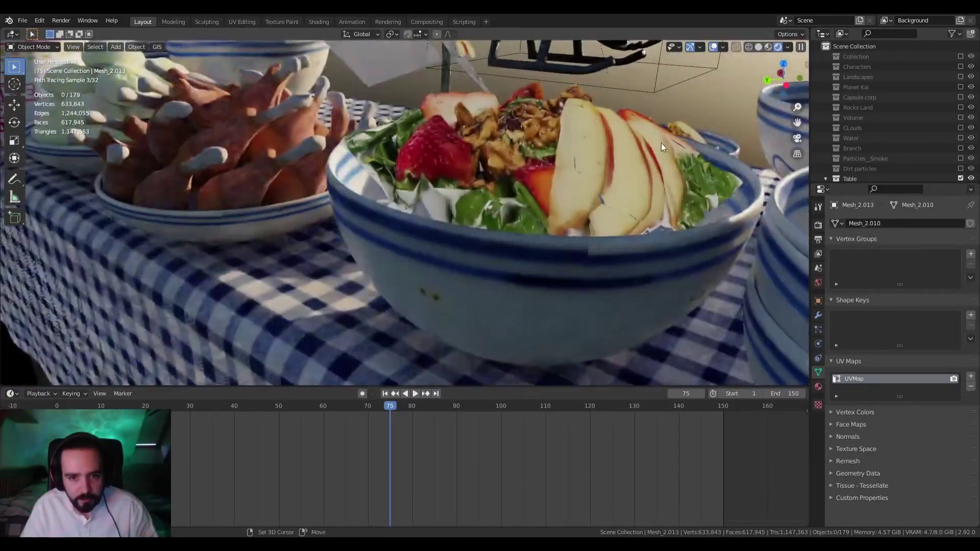
pyautogui.keyDown('shift'); pyautogui.moveTo(660, 143); pyautogui.dragTo(586, 167, button='middle'); pyautogui.keyUp('shift')
pyautogui.scroll(-5, 492, 164)
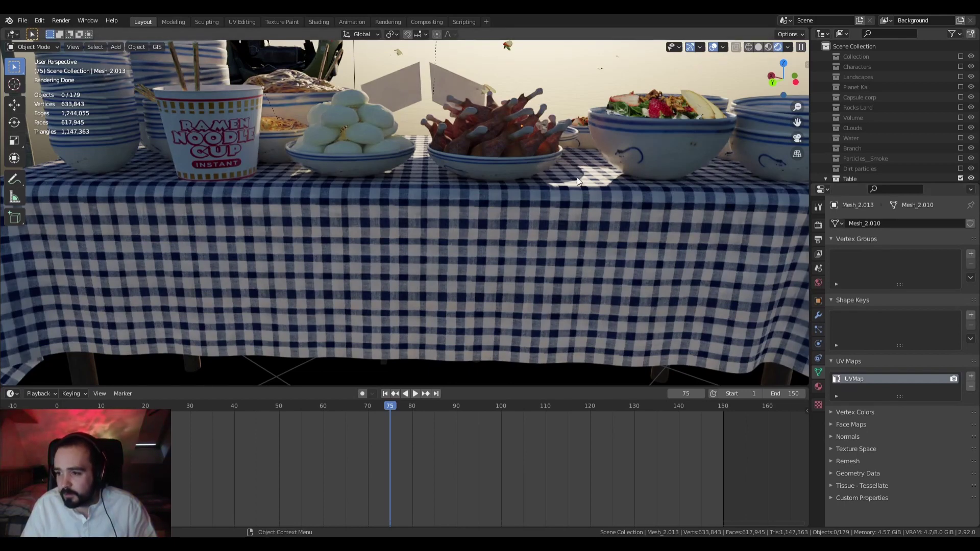
# Examine the whole set table from several angles, including its dishes and checkered tablecloth
pyautogui.moveTo(463, 110); pyautogui.dragTo(433, 120, button='middle')
pyautogui.scroll(-3, 307, 100)
pyautogui.scroll(2, 307, 100)
pyautogui.scroll(4, 434, 120)
pyautogui.keyDown('shift'); pyautogui.moveTo(551, 114); pyautogui.dragTo(323, 106, button='middle'); pyautogui.keyUp('shift')
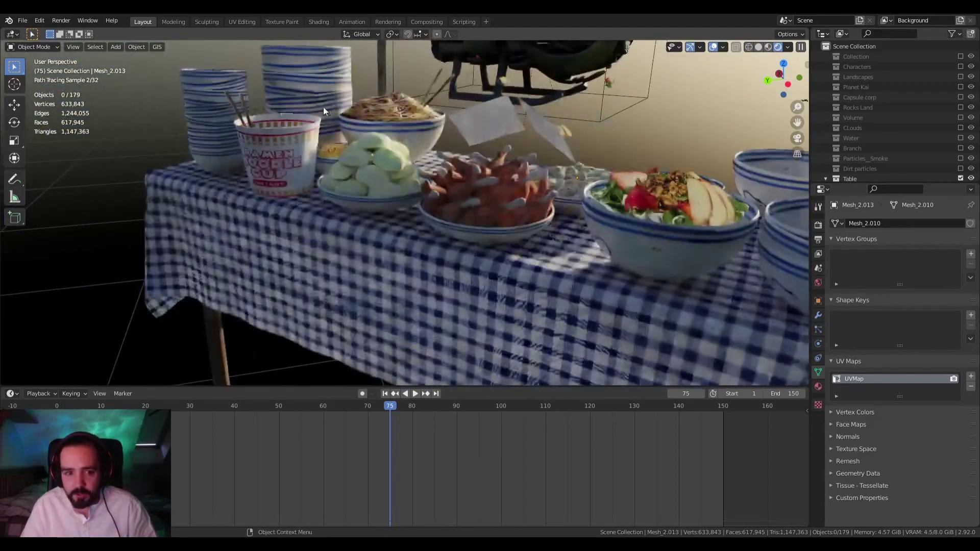
pyautogui.moveTo(399, 192); pyautogui.dragTo(343, 182, button='middle')
pyautogui.scroll(-4, 322, 189)
pyautogui.scroll(2, 292, 186)
pyautogui.scroll(5, 343, 182)
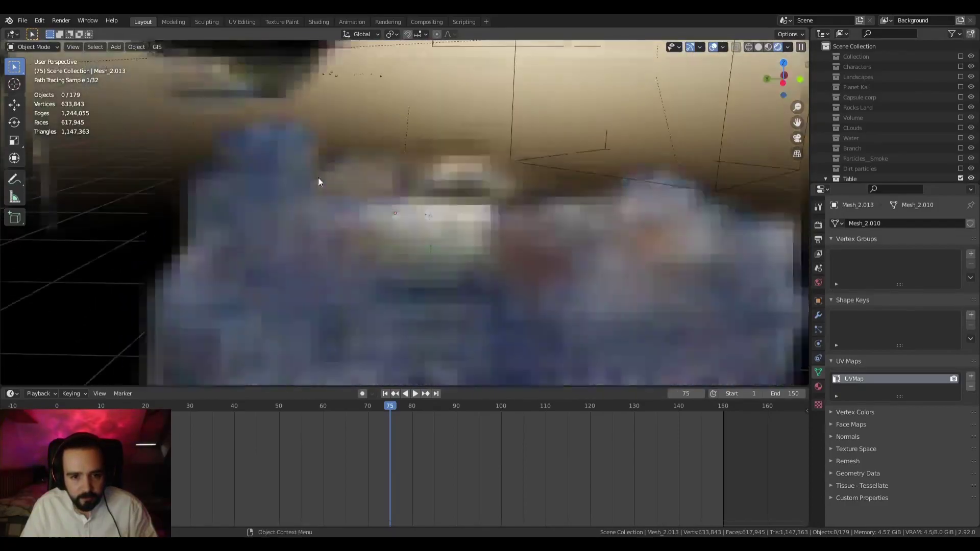
pyautogui.scroll(-5, 317, 178)
pyautogui.scroll(5, 284, 161)
pyautogui.scroll(-5, 365, 172)
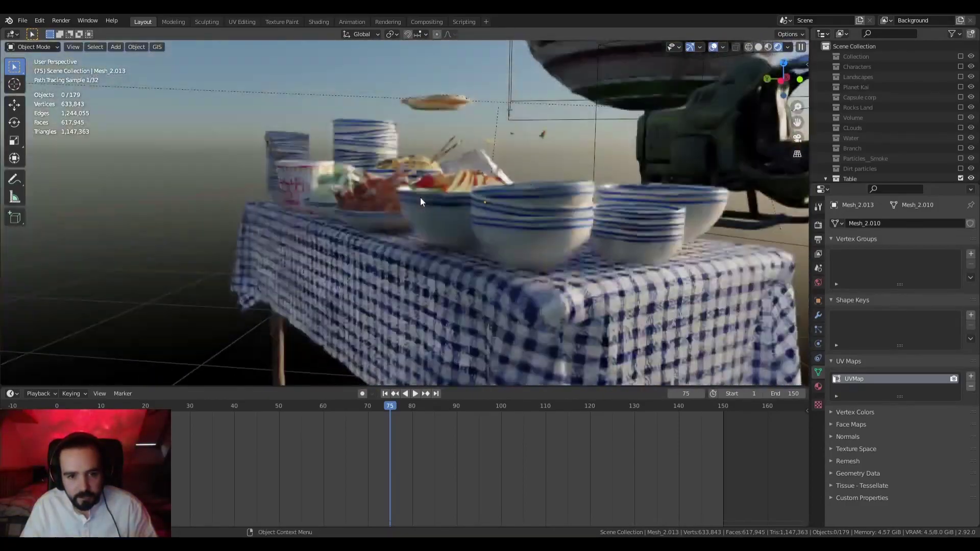
pyautogui.scroll(2, 372, 195)
pyautogui.click(387, 184)
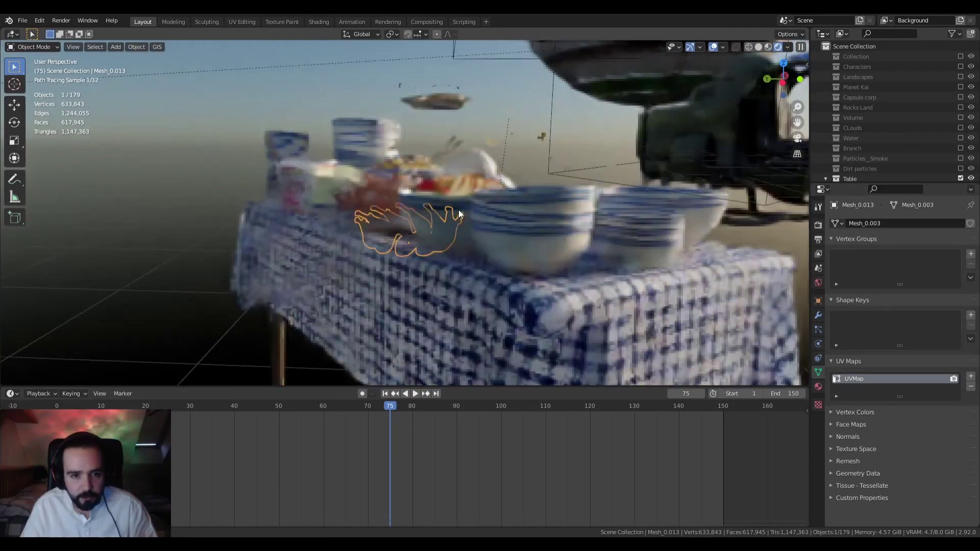
pyautogui.scroll(2, 458, 210)
pyautogui.press('g')
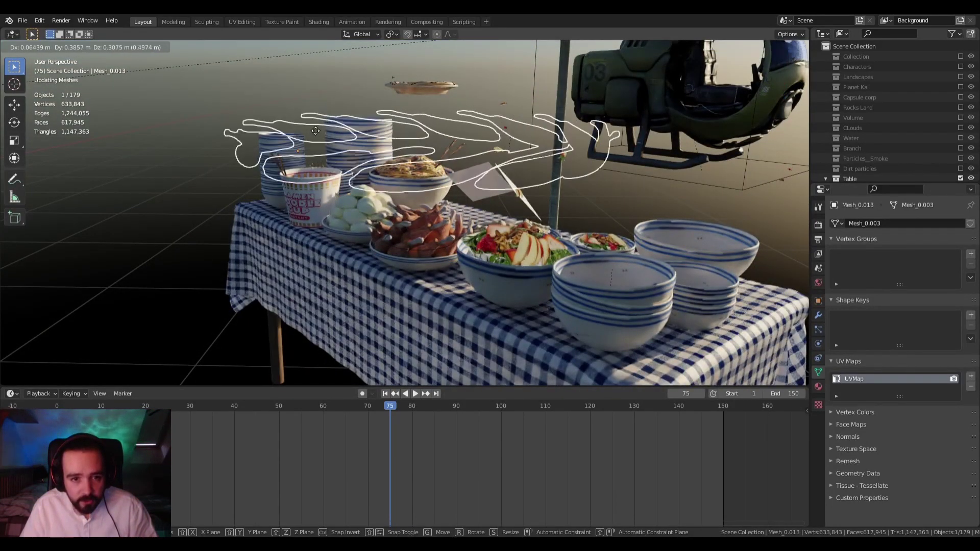
pyautogui.press('Escape')
# Examine the rendered table from its long side and from its end
pyautogui.moveTo(480, 241); pyautogui.dragTo(580, 173, button='middle')
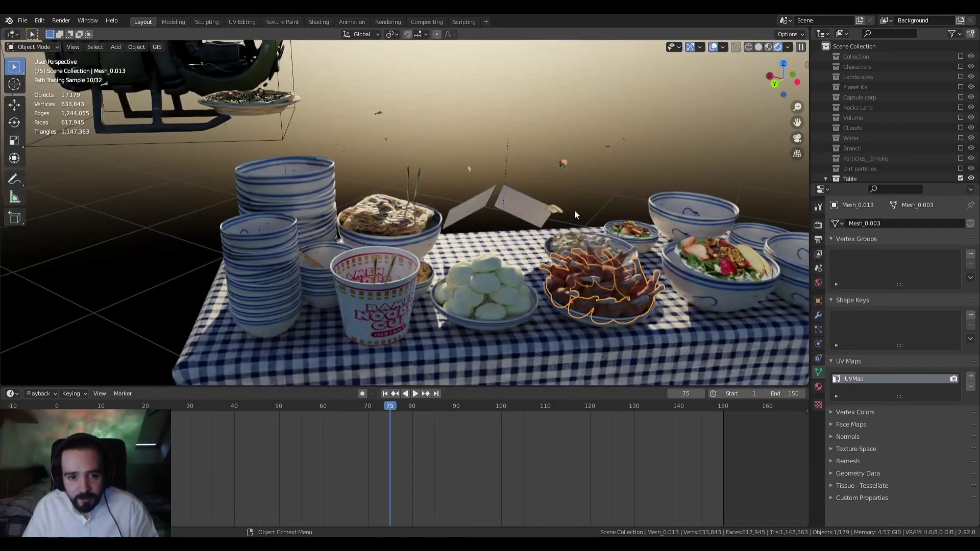
pyautogui.moveTo(575, 210)
pyautogui.mouseDown(button='middle')
pyautogui.moveTo(486, 185)
pyautogui.moveTo(526, 213)
pyautogui.moveTo(495, 203)
pyautogui.mouseUp(button='middle')
pyautogui.scroll(2, 495, 202)
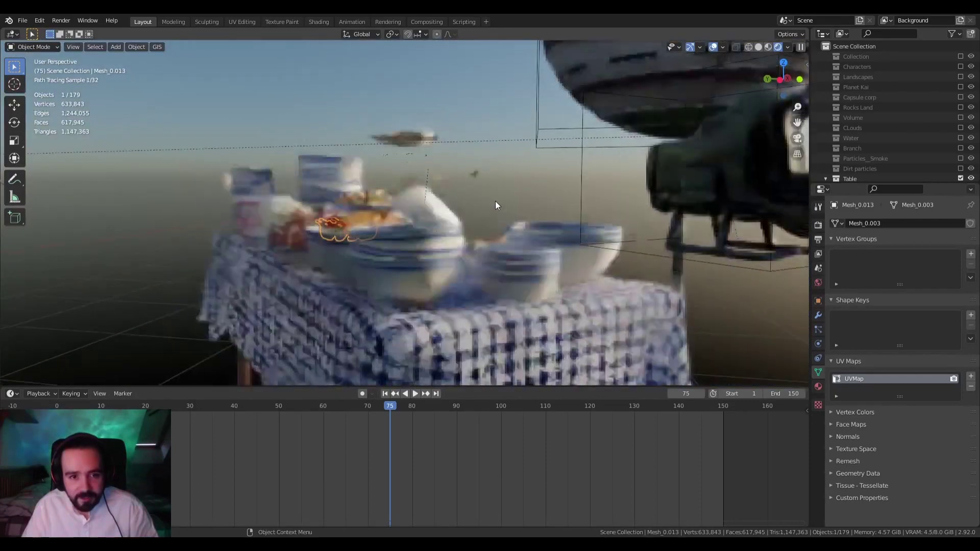
pyautogui.scroll(-3, 495, 204)
# Return to solid shading in the camera view and play the animation to examine how the table appears in the shot
pyautogui.click(759, 47)
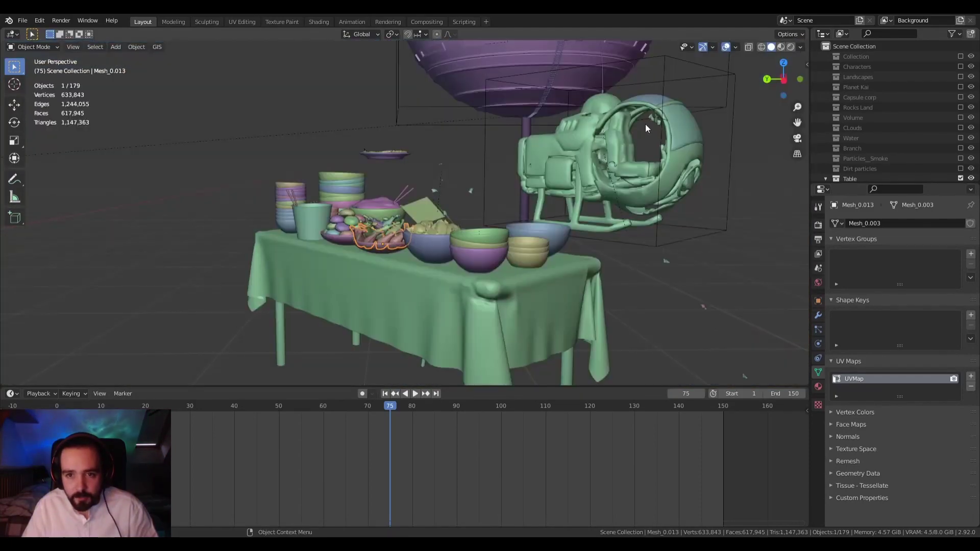
pyautogui.press('KP_0')
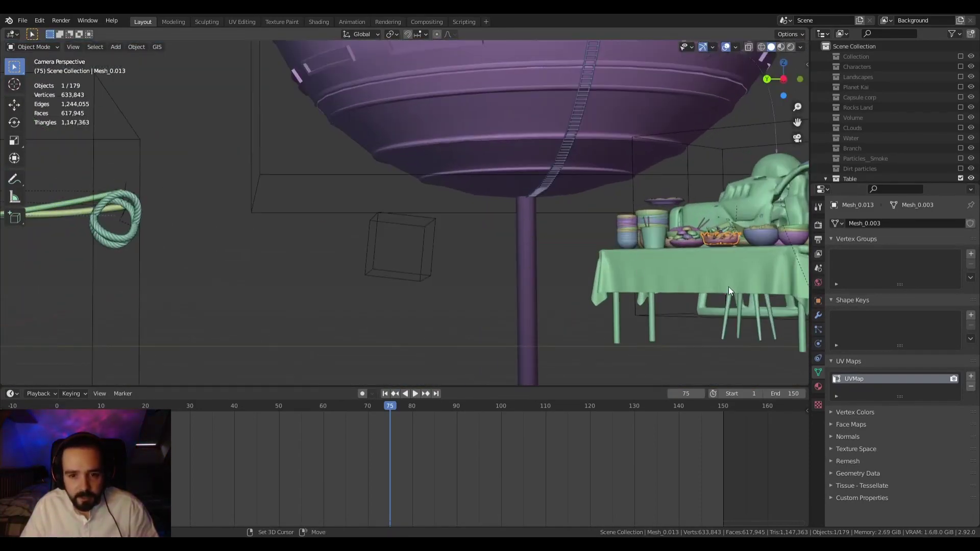
pyautogui.press('space')
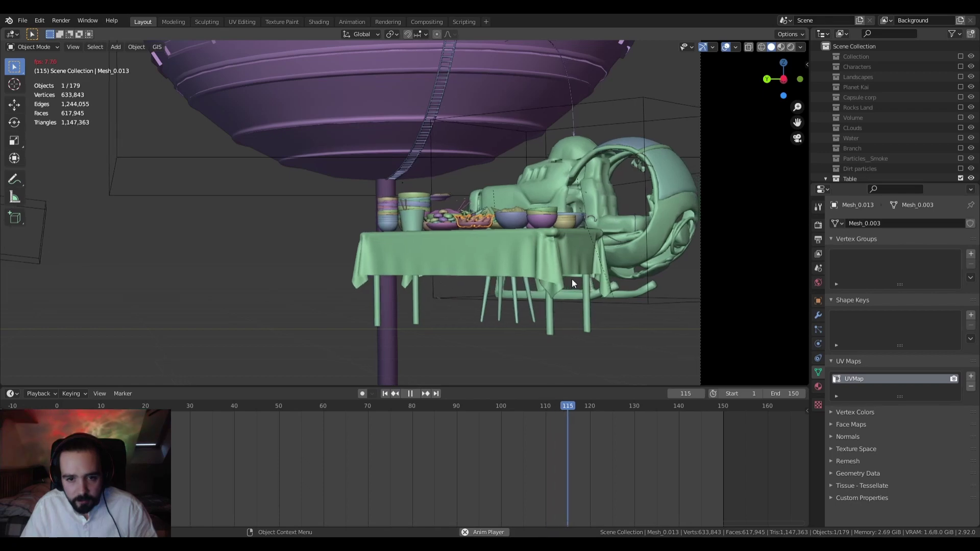
pyautogui.scroll(3, 638, 278)
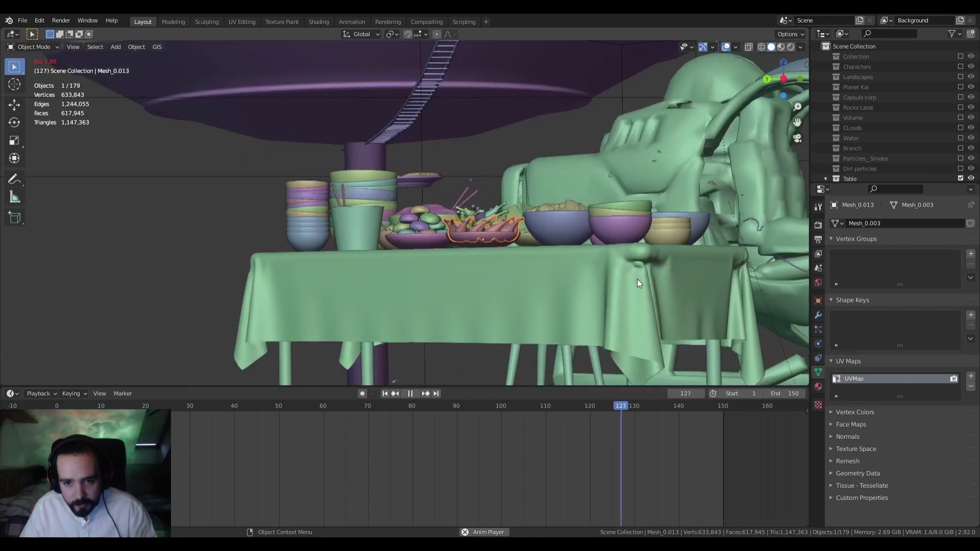
pyautogui.scroll(-4, 637, 280)
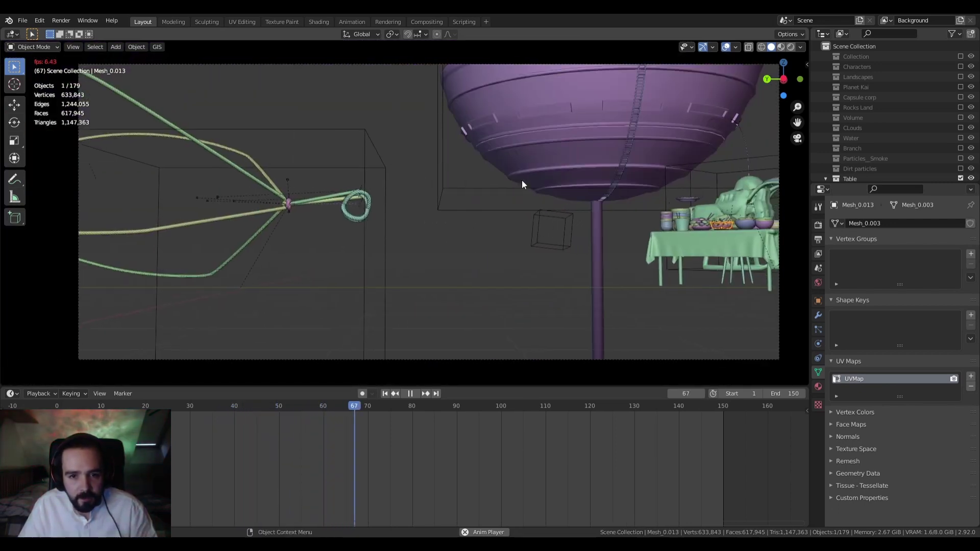
pyautogui.scroll(-2, 522, 180)
pyautogui.press('space')
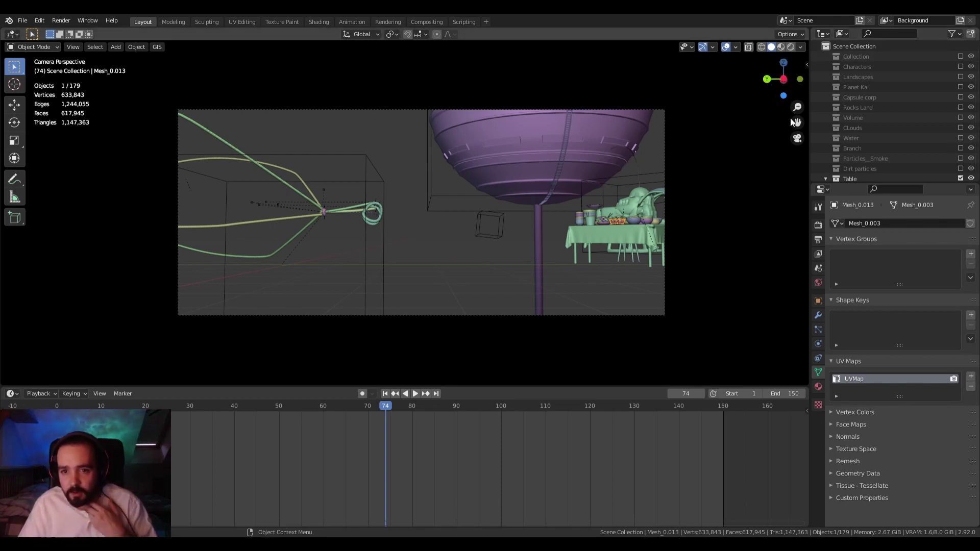
# Exclude the Table, Kami's Lookout, Rope and New Bulma collections from the view layer
pyautogui.click(961, 97)
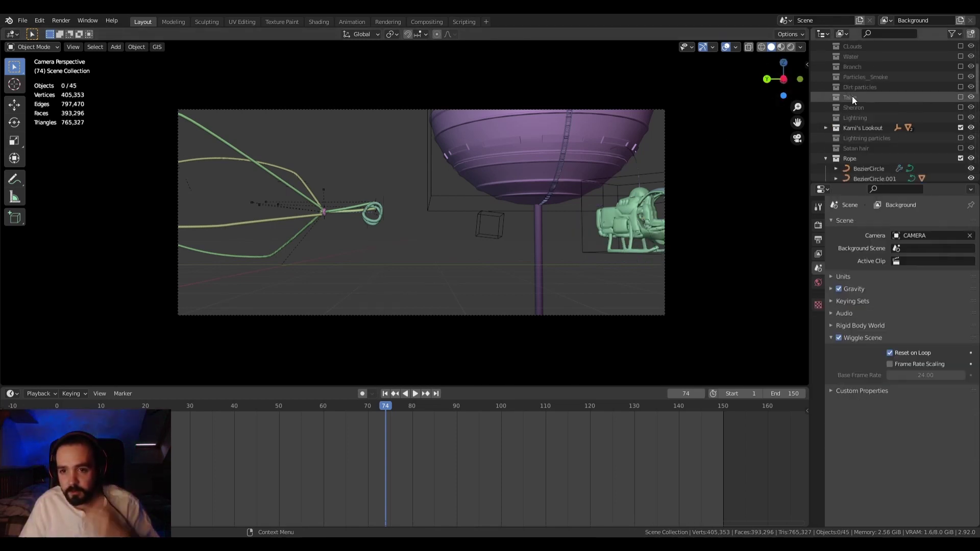
pyautogui.click(961, 128)
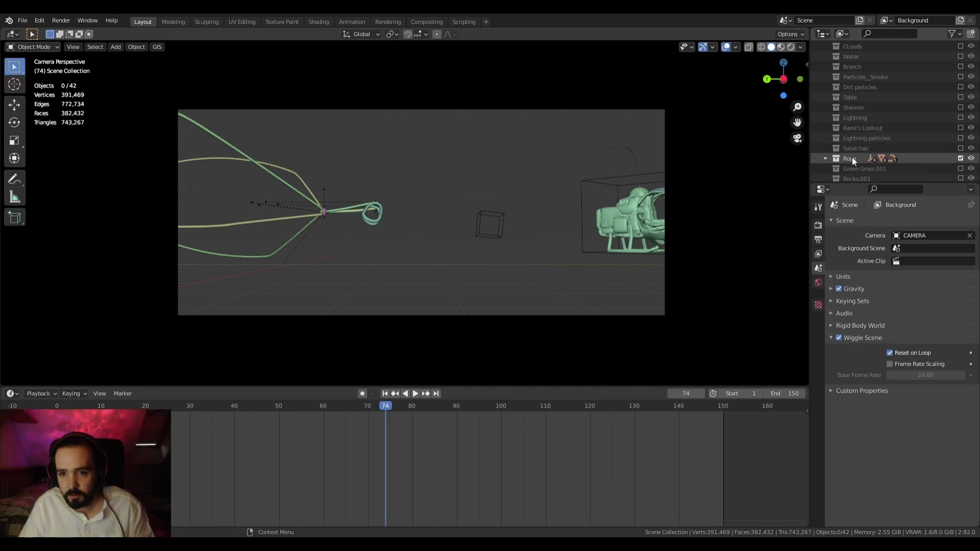
pyautogui.click(961, 159)
pyautogui.scroll(-4, 932, 152)
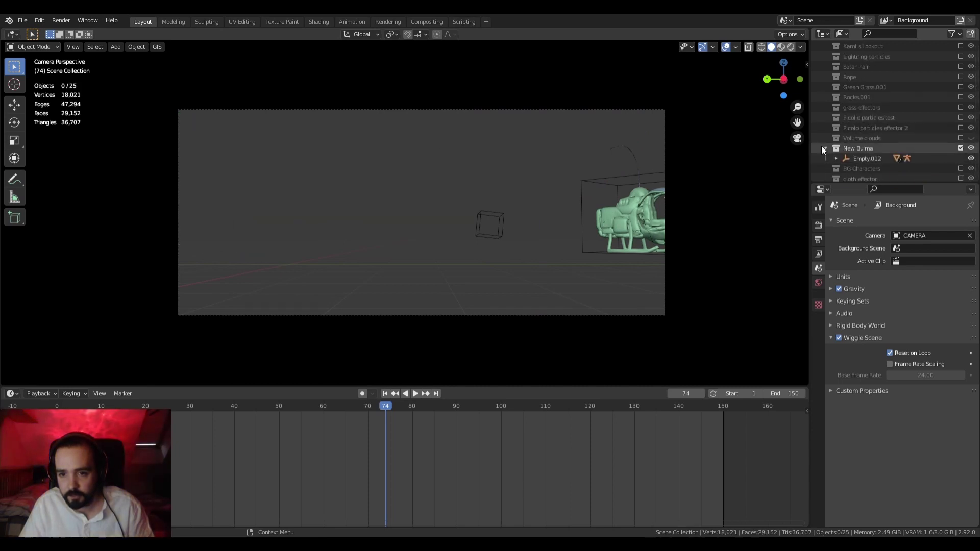
pyautogui.click(960, 148)
pyautogui.scroll(-4, 863, 129)
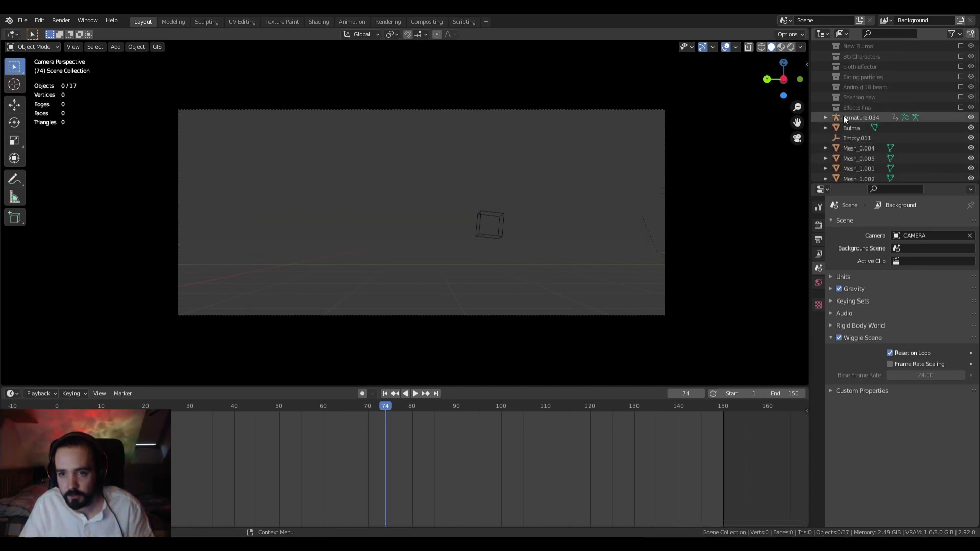
pyautogui.scroll(-3, 861, 115)
# Enable the first collection, named Collection, to show the ground and the large rock
pyautogui.scroll(8, 895, 131)
pyautogui.scroll(5, 896, 130)
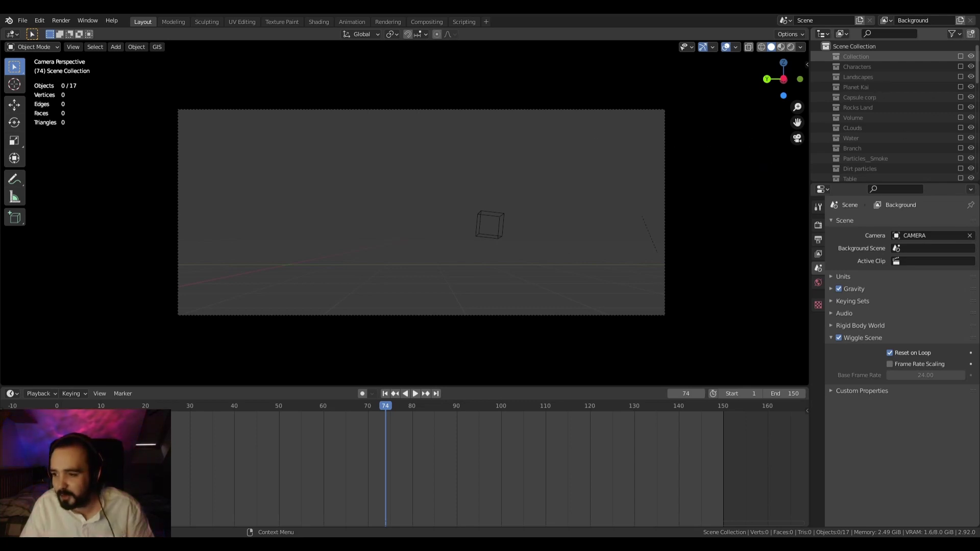
pyautogui.click(960, 57)
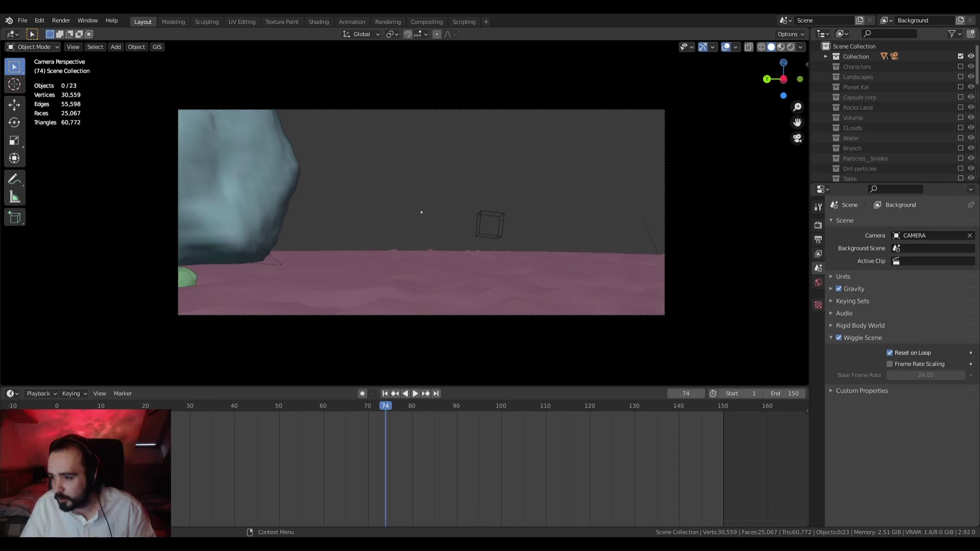
# Enable the Table collection in the view layer and bring the table into view over the ground
pyautogui.scroll(2, 483, 197)
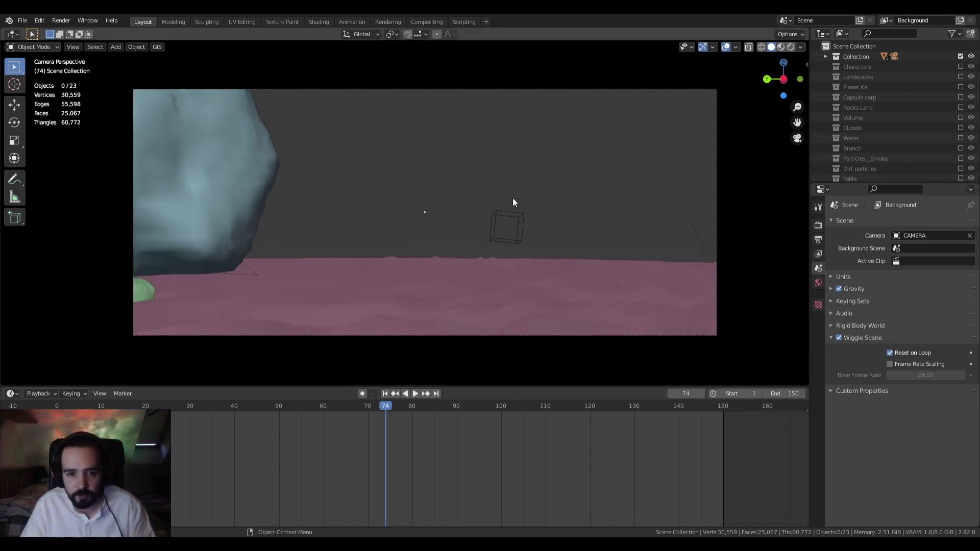
pyautogui.moveTo(514, 204); pyautogui.dragTo(530, 226, button='middle')
pyautogui.scroll(3, 530, 222)
pyautogui.scroll(-2, 911, 143)
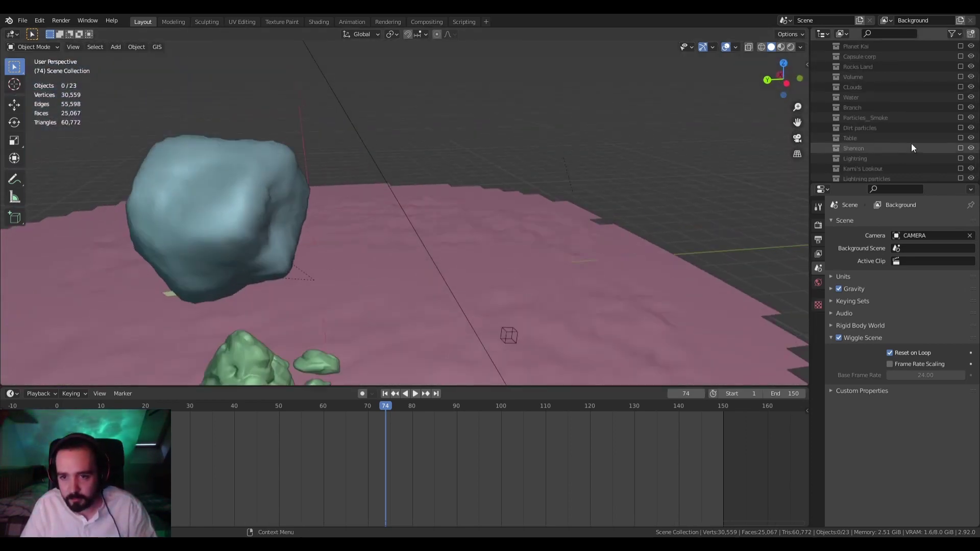
pyautogui.click(960, 138)
pyautogui.scroll(3, 592, 199)
pyautogui.keyDown('shift'); pyautogui.moveTo(592, 200); pyautogui.dragTo(411, 252, button='middle'); pyautogui.keyUp('shift')
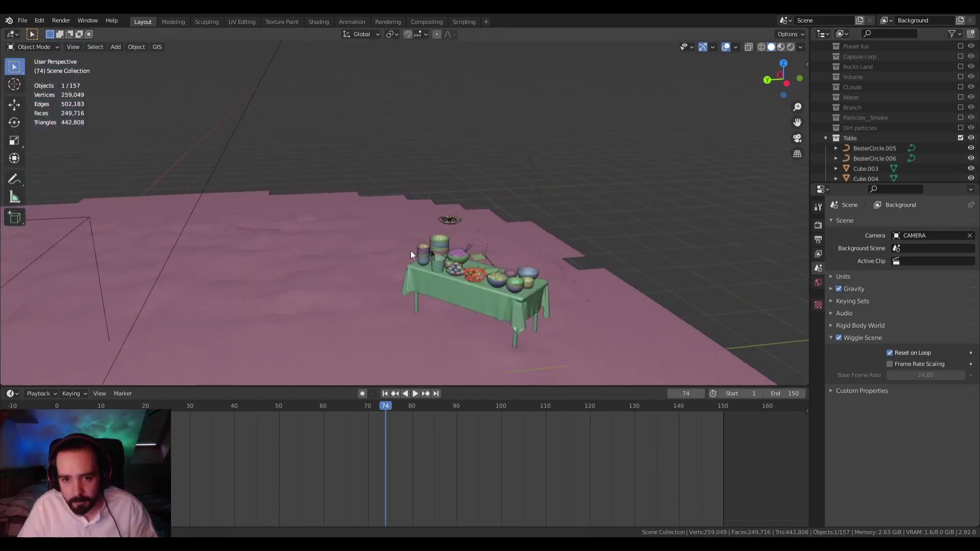
# Examine the plate of drumsticks and the neighbouring dishes on the table close up
pyautogui.scroll(3, 413, 253)
pyautogui.press('KP_Decimal')
pyautogui.moveTo(568, 251); pyautogui.dragTo(504, 210, button='middle')
pyautogui.scroll(5, 533, 198)
pyautogui.scroll(-5, 533, 198)
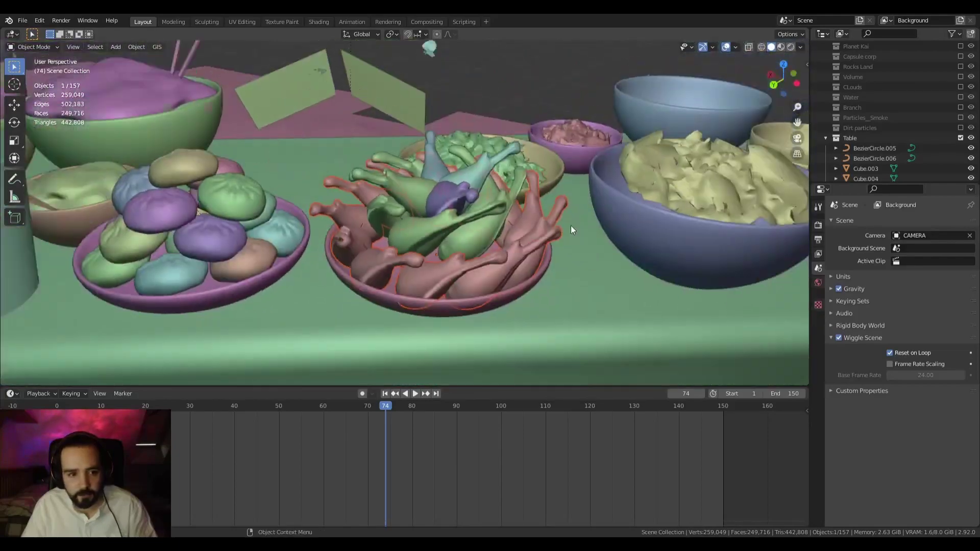
pyautogui.scroll(4, 570, 226)
pyautogui.moveTo(571, 226); pyautogui.dragTo(548, 223, button='middle')
pyautogui.scroll(-4, 479, 214)
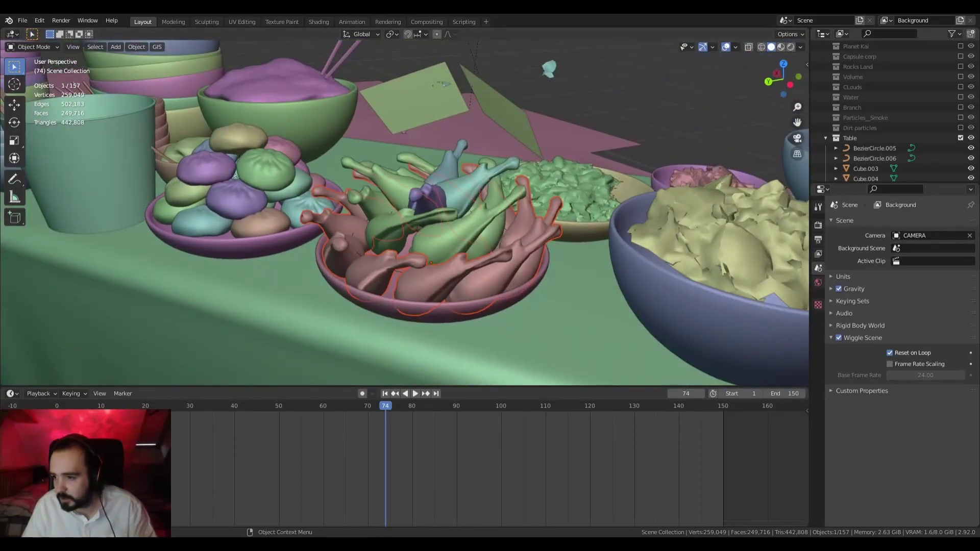
pyautogui.scroll(2, 619, 179)
pyautogui.moveTo(624, 180); pyautogui.dragTo(660, 179, button='middle')
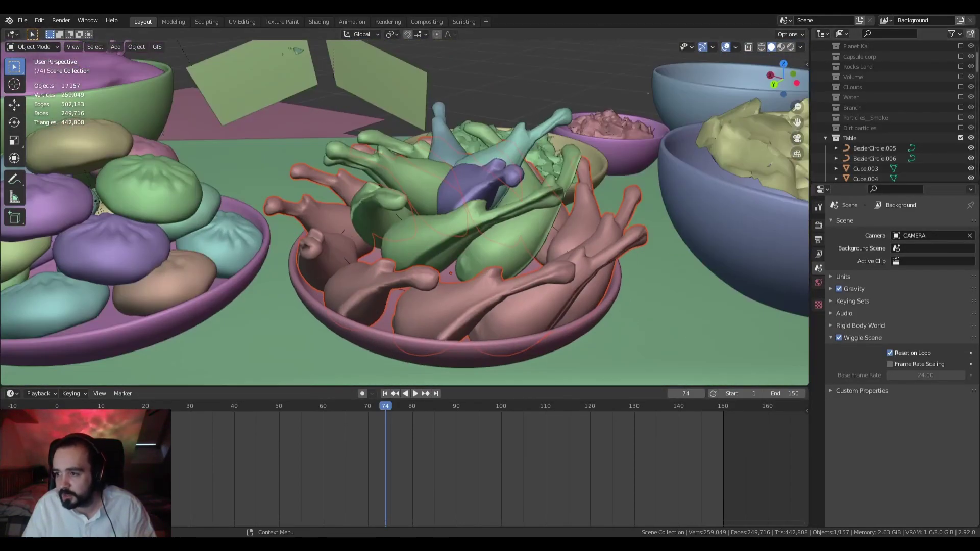
# Select the ring of drumsticks on the plate and show its modifier stack
pyautogui.moveTo(413, 180); pyautogui.dragTo(608, 236, button='middle')
pyautogui.click(537, 228)
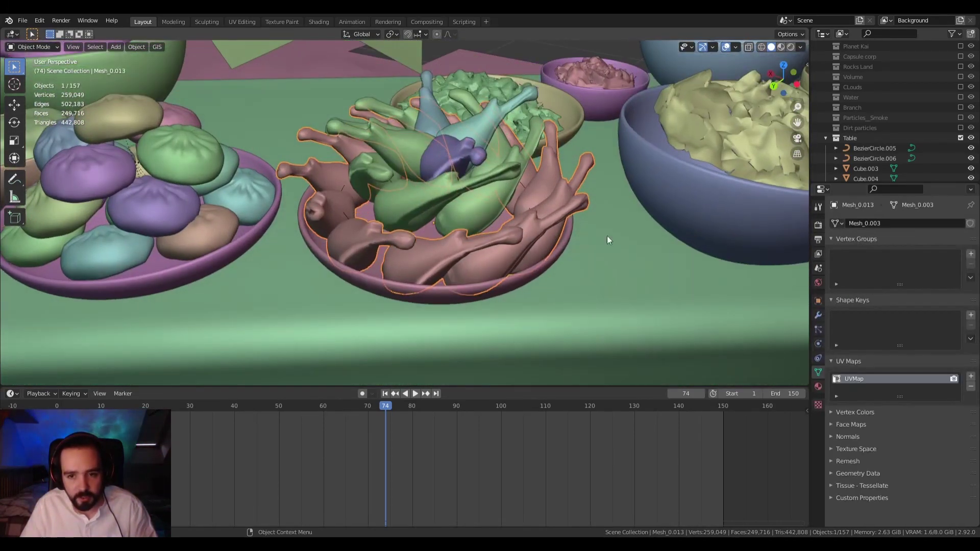
pyautogui.click(819, 315)
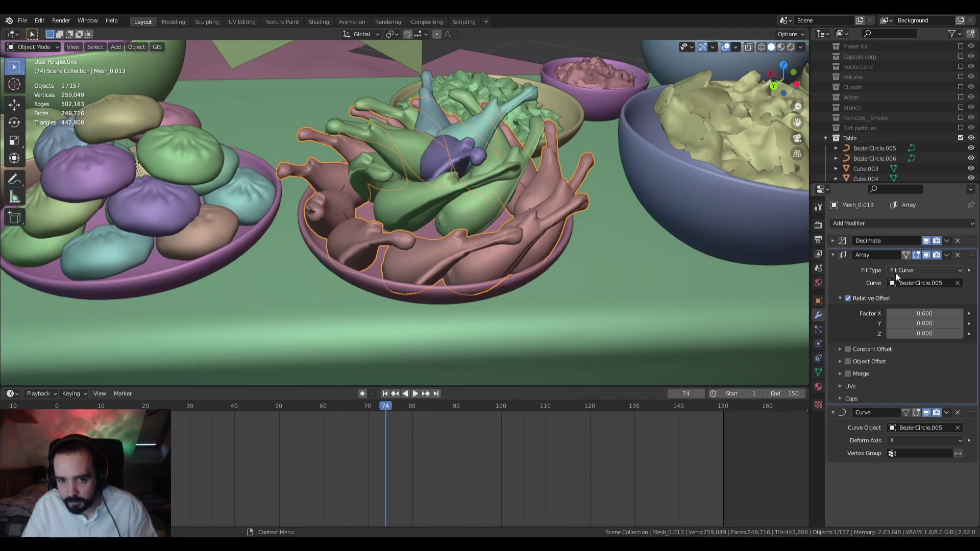
# Try scaling BezierCircle.005, the guide curve of the drumstick ring, to test how the array follows it
pyautogui.click(525, 186)
pyautogui.press('g')
pyautogui.press('s')
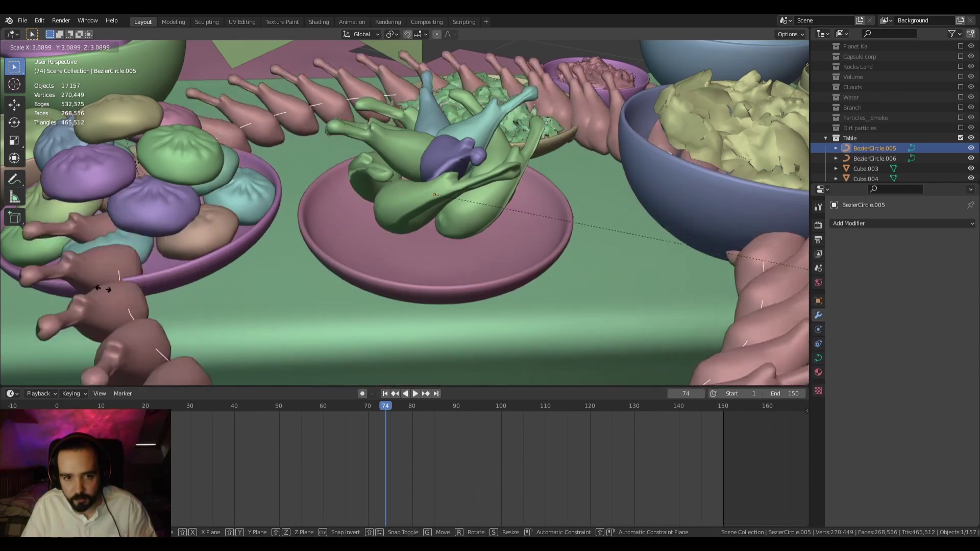
pyautogui.rightClick(600, 255)
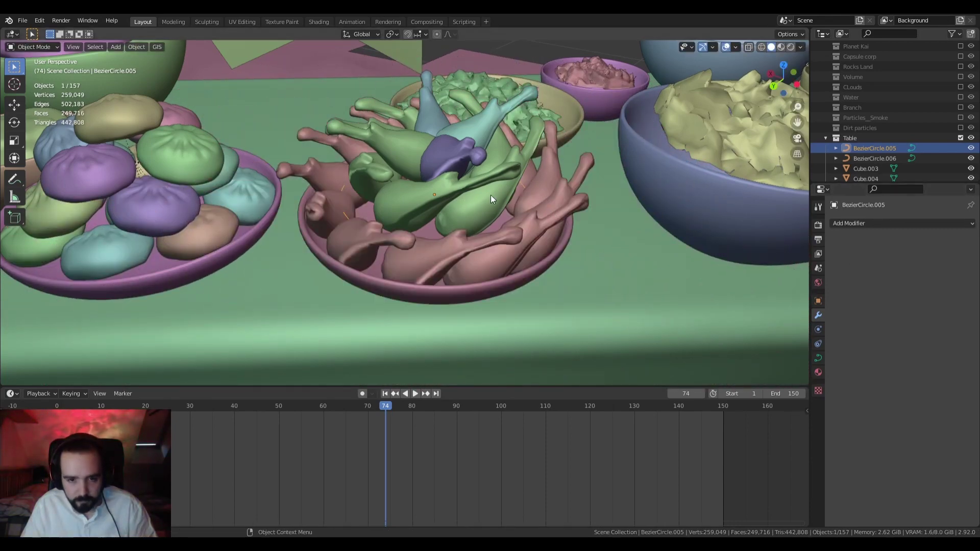
pyautogui.press('s')
pyautogui.rightClick(661, 216)
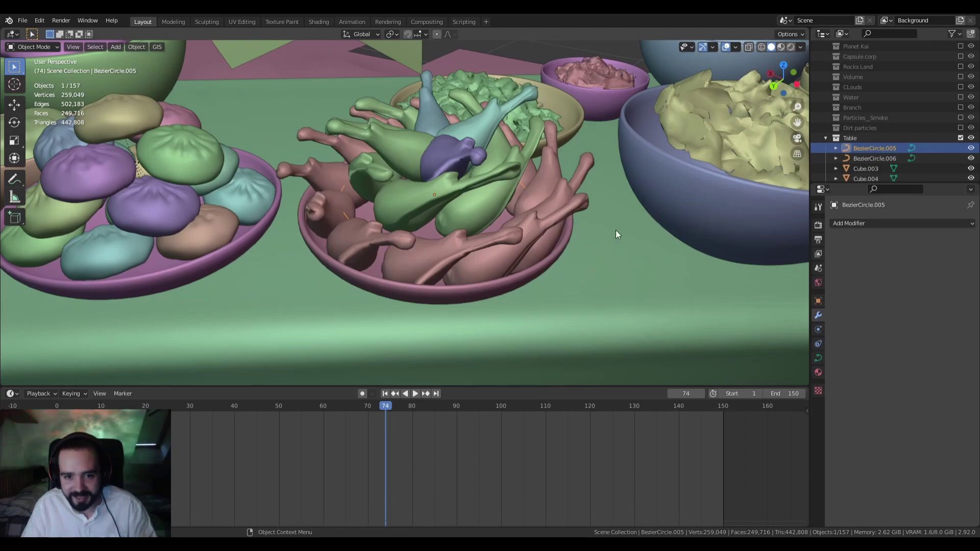
# Select the drumstick ring again and examine its array settings and the plate from several angles
pyautogui.moveTo(616, 234); pyautogui.dragTo(469, 220, button='middle')
pyautogui.click(468, 220)
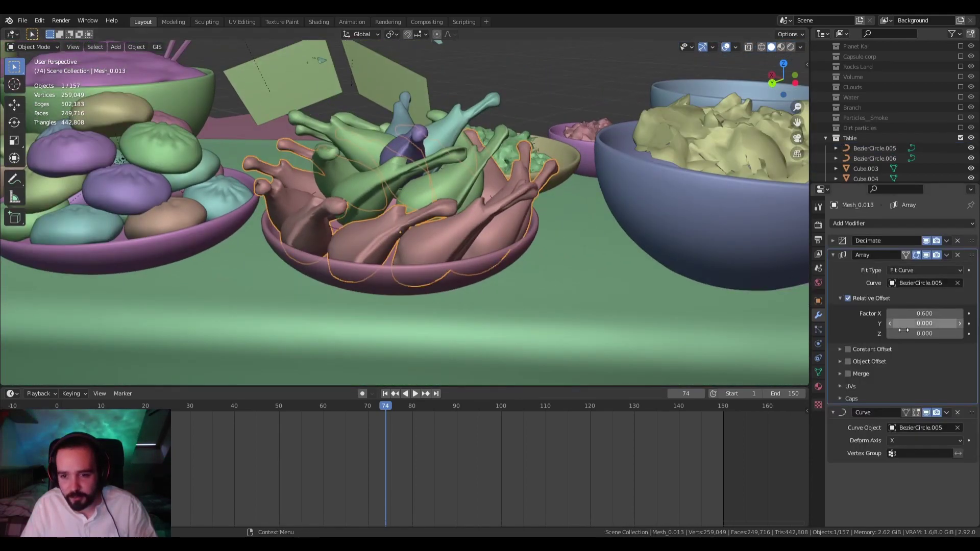
pyautogui.moveTo(525, 199); pyautogui.dragTo(550, 226, button='middle')
pyautogui.scroll(3, 550, 227)
pyautogui.scroll(-3, 550, 227)
pyautogui.moveTo(470, 201); pyautogui.dragTo(464, 210)
pyautogui.moveTo(463, 210); pyautogui.dragTo(408, 205, button='middle')
pyautogui.scroll(3, 462, 226)
pyautogui.scroll(-5, 500, 258)
pyautogui.scroll(3, 421, 237)
pyautogui.scroll(-5, 481, 253)
pyautogui.scroll(2, 408, 204)
# Select the chopsticks standing in the large cup beside the stacked bowls
pyautogui.keyDown('shift'); pyautogui.moveTo(409, 205); pyautogui.dragTo(421, 262, button='middle'); pyautogui.keyUp('shift')
pyautogui.scroll(3, 485, 244)
pyautogui.keyDown('shift'); pyautogui.moveTo(287, 241); pyautogui.dragTo(469, 248, button='middle'); pyautogui.keyUp('shift')
pyautogui.click(465, 318)
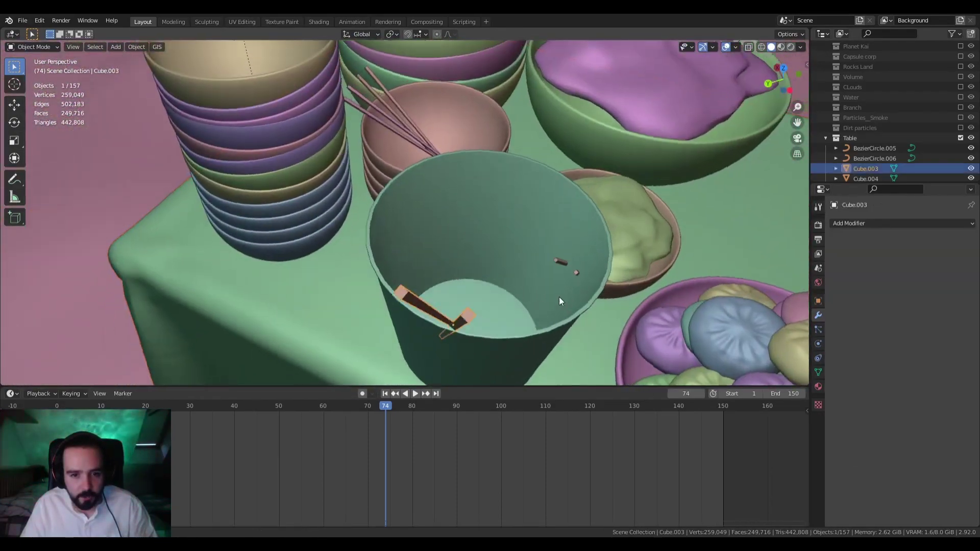
# Examine the whole table from a distance within the landscape and then its dishes at tabletop height
pyautogui.scroll(-4, 558, 298)
pyautogui.moveTo(559, 298); pyautogui.dragTo(442, 307, button='middle')
pyautogui.scroll(-3, 622, 181)
pyautogui.keyDown('shift'); pyautogui.moveTo(643, 277); pyautogui.dragTo(507, 242, button='middle'); pyautogui.keyUp('shift')
pyautogui.scroll(-4, 507, 242)
pyautogui.moveTo(386, 242); pyautogui.dragTo(446, 234, button='middle')
pyautogui.scroll(-7, 446, 234)
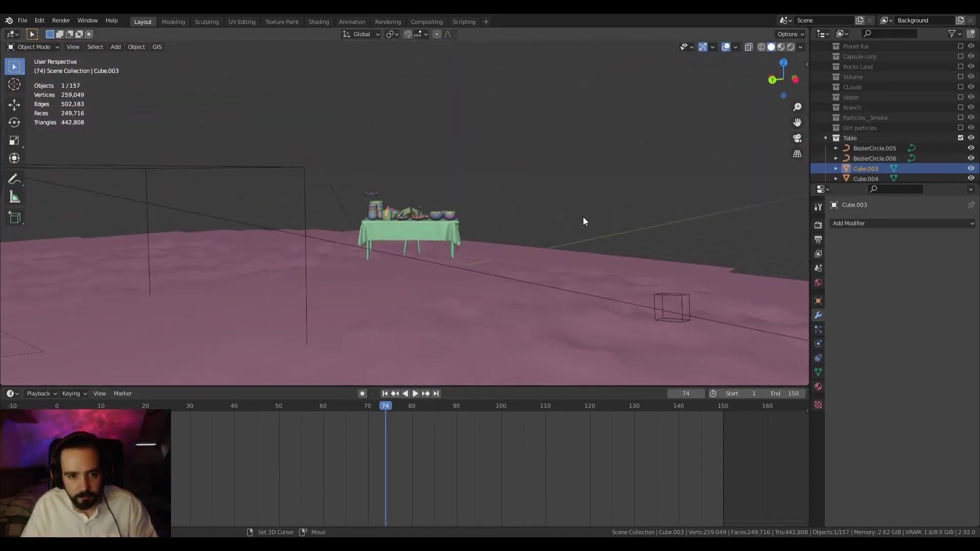
pyautogui.moveTo(583, 218); pyautogui.dragTo(313, 269, button='middle')
pyautogui.moveTo(530, 271); pyautogui.dragTo(371, 263, button='middle')
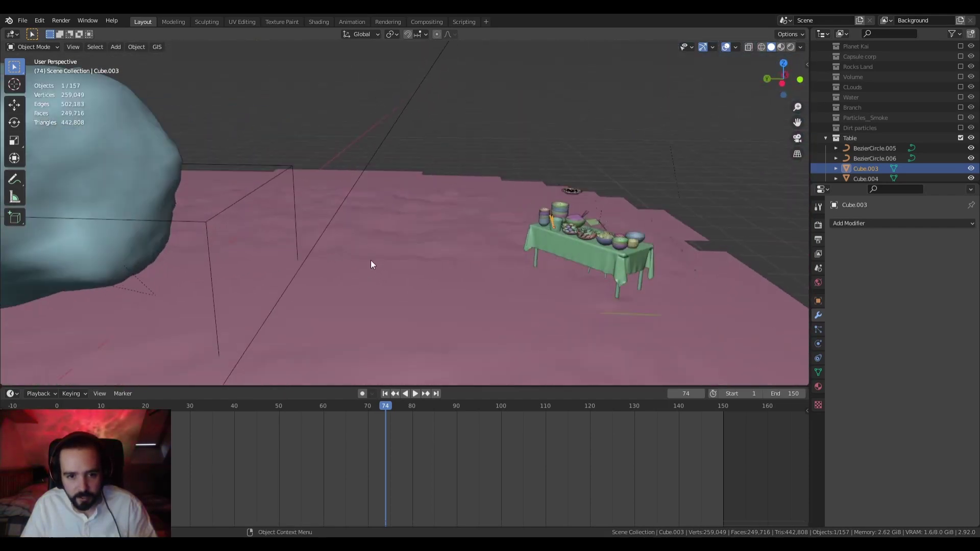
pyautogui.scroll(1, 371, 260)
pyautogui.keyDown('shift'); pyautogui.moveTo(703, 256); pyautogui.dragTo(533, 274, button='middle'); pyautogui.keyUp('shift')
pyautogui.scroll(3, 533, 273)
pyautogui.moveTo(358, 239); pyautogui.dragTo(408, 209, button='middle')
pyautogui.scroll(1, 399, 241)
# Collapse the Table collection in the outliner
pyautogui.scroll(-5, 861, 124)
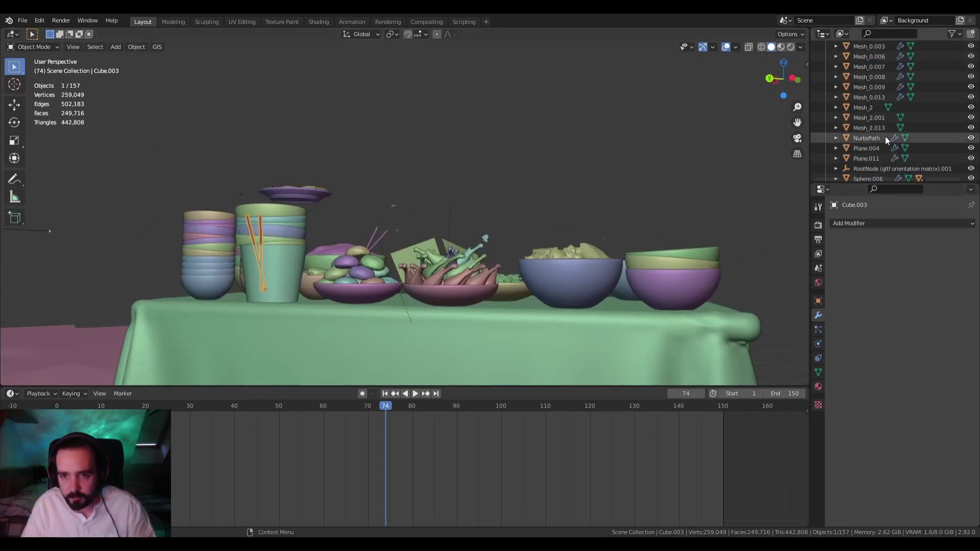
pyautogui.scroll(5, 868, 134)
pyautogui.click(826, 97)
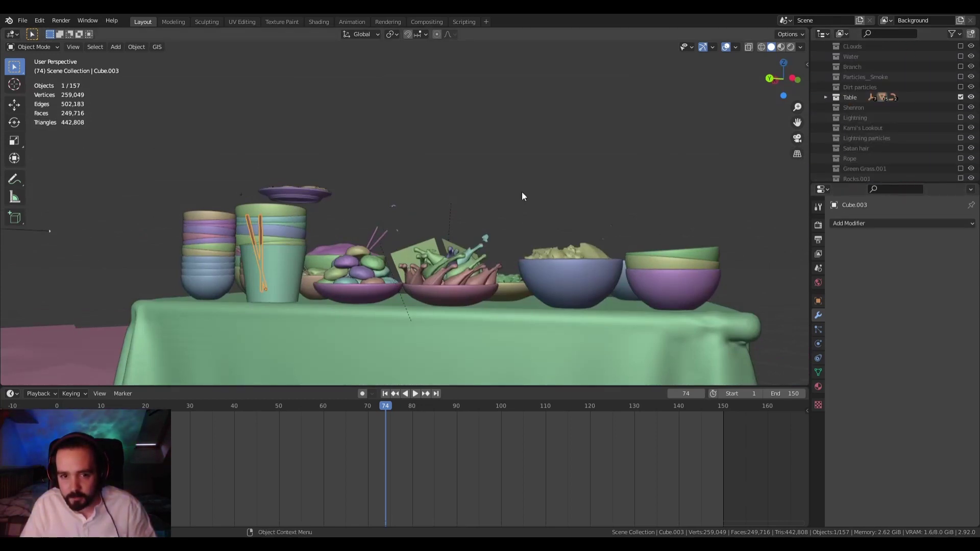
# Enable the Effects fina collection and switch the viewport to rendered shading
pyautogui.scroll(-5, 929, 130)
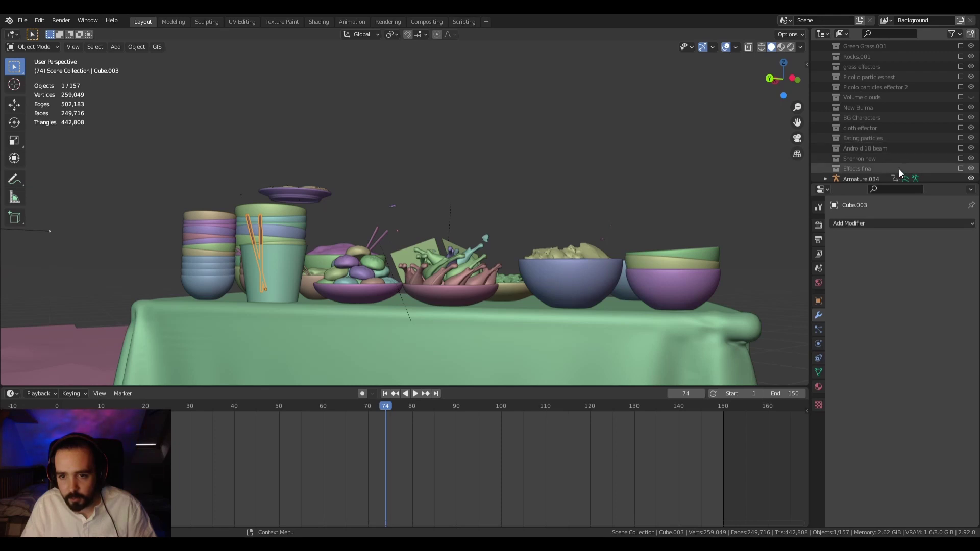
pyautogui.click(961, 168)
pyautogui.click(790, 47)
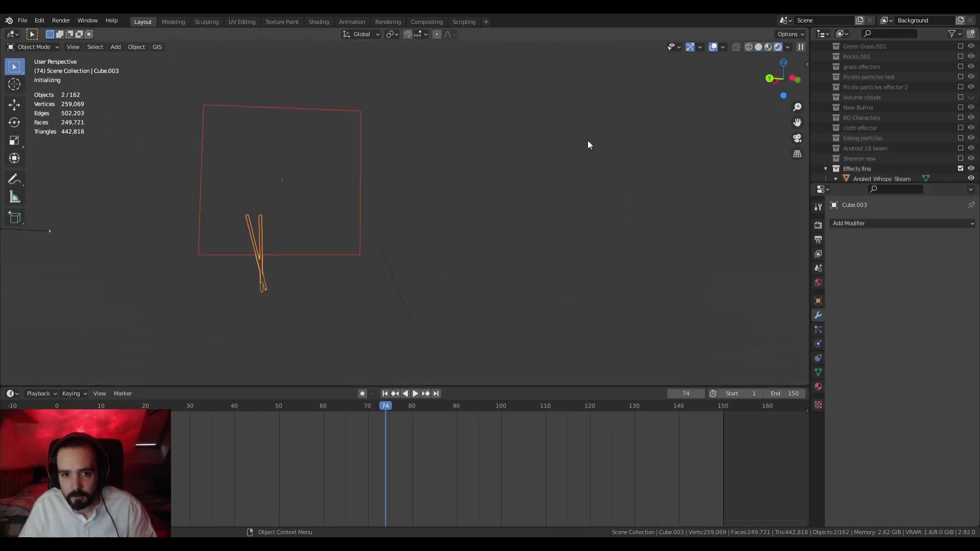
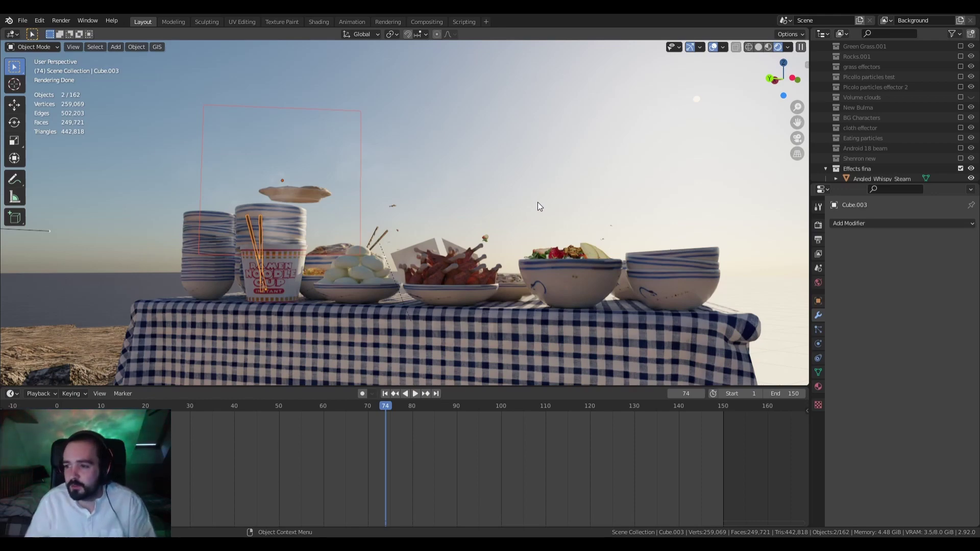
# Examine the rendered table and the steam above the food from below and from farther away
pyautogui.moveTo(571, 157); pyautogui.dragTo(351, 194, button='middle')
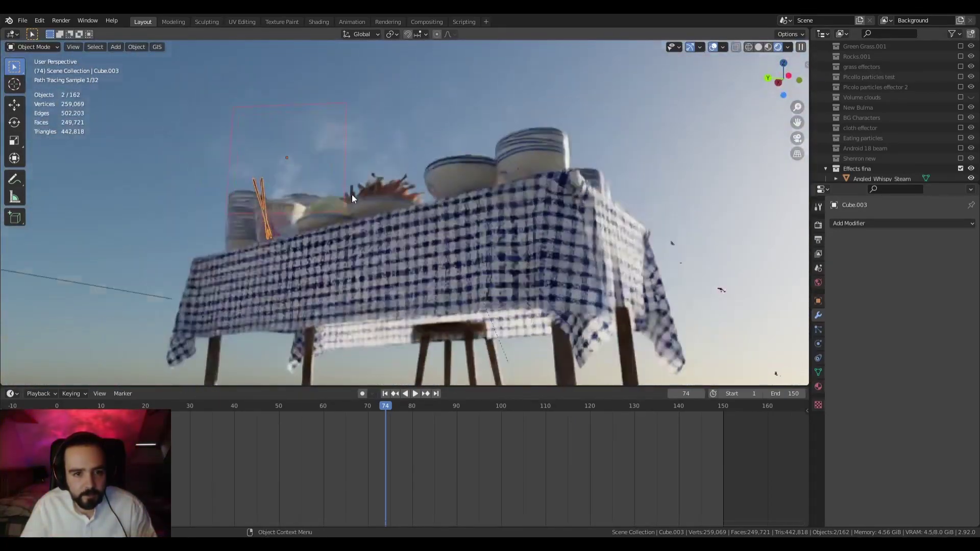
pyautogui.moveTo(142, 144); pyautogui.dragTo(274, 250, button='middle')
pyautogui.scroll(-3, 401, 239)
pyautogui.scroll(-3, 245, 247)
pyautogui.scroll(3, 430, 246)
pyautogui.keyDown('shift'); pyautogui.moveTo(216, 243); pyautogui.dragTo(479, 253, button='middle'); pyautogui.keyUp('shift')
pyautogui.scroll(-5, 492, 252)
pyautogui.scroll(1, 515, 253)
pyautogui.scroll(3, 519, 253)
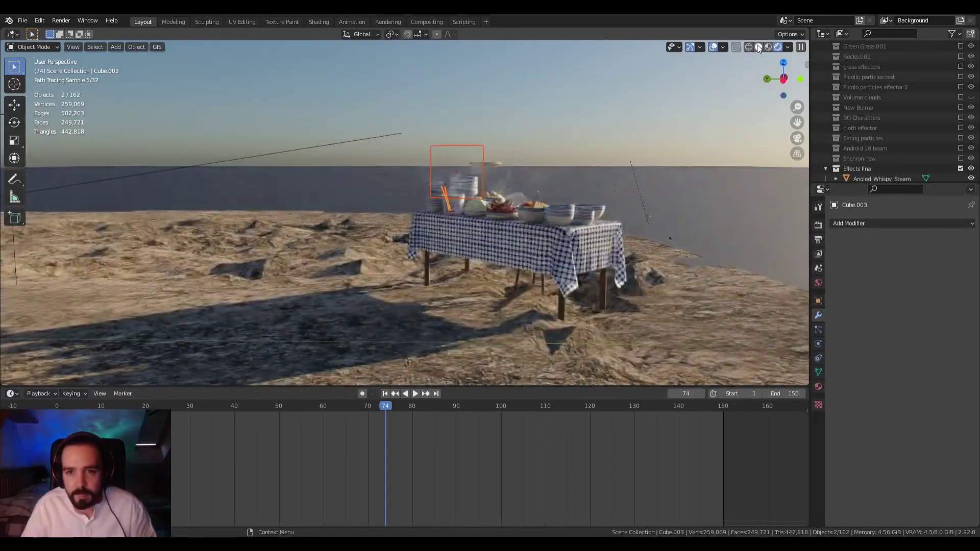
# Return the viewport to solid shading and exclude the Effects fina collection from the view layer
pyautogui.click(759, 47)
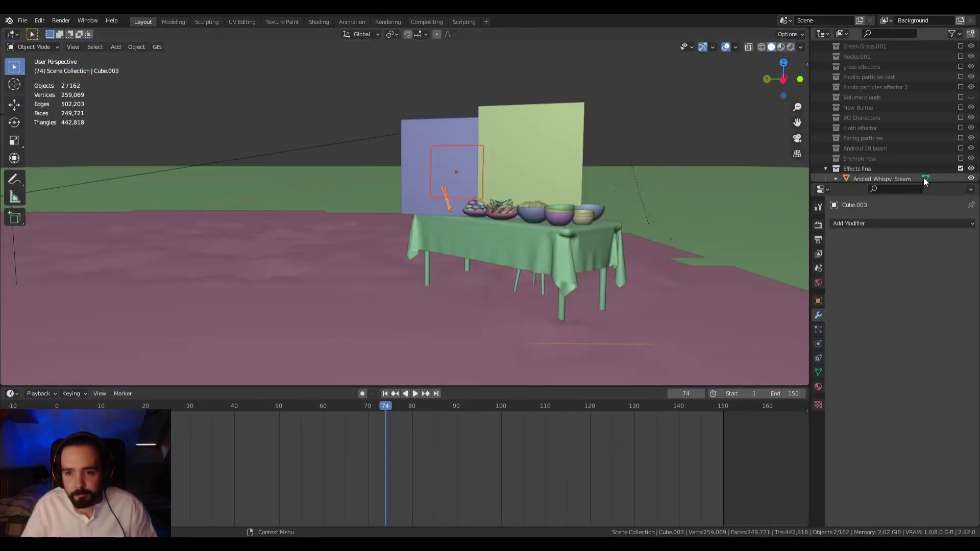
pyautogui.click(961, 168)
pyautogui.scroll(4, 929, 167)
pyautogui.scroll(5, 899, 164)
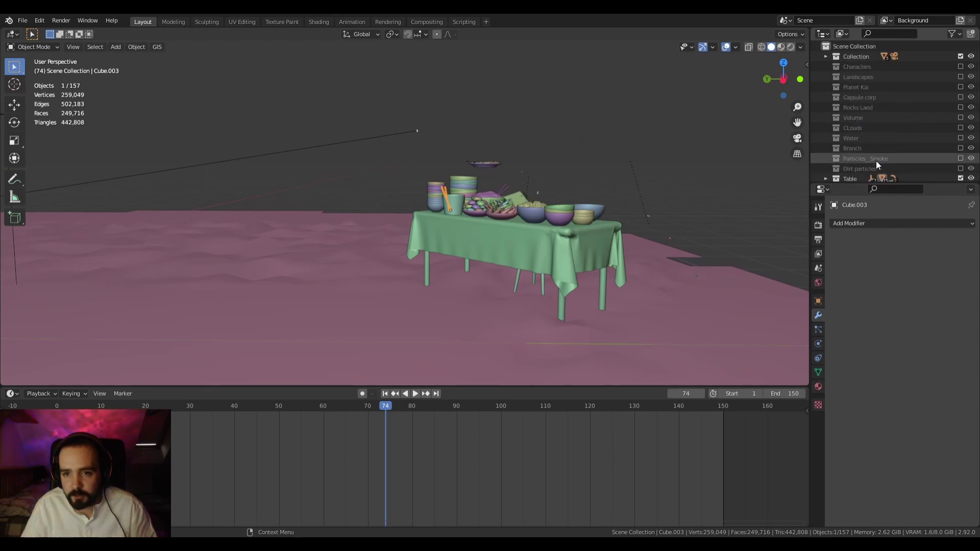
# Enable the Landscapes, Water, Rocks Land, Planet Kai and Capsule corp collections, viewing the scene through the camera
pyautogui.click(961, 77)
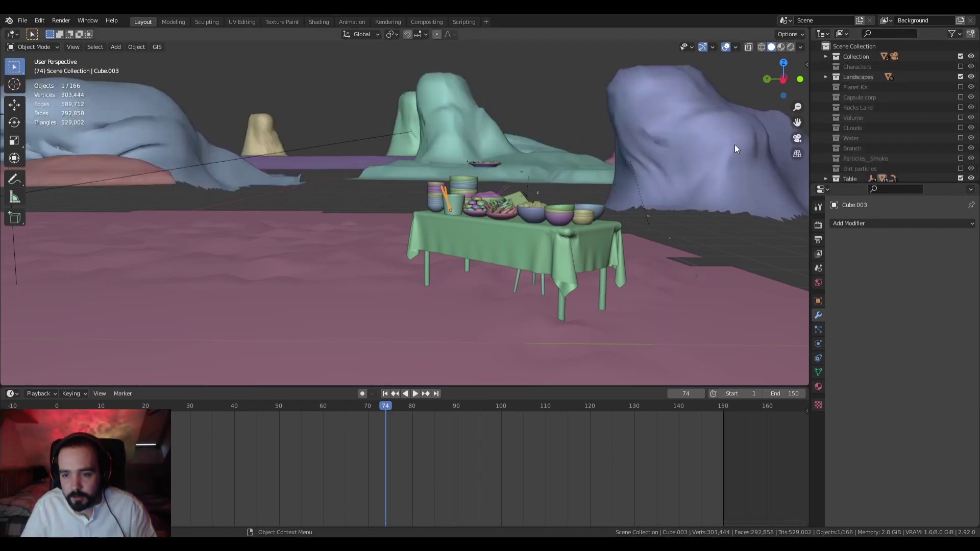
pyautogui.press('KP_0')
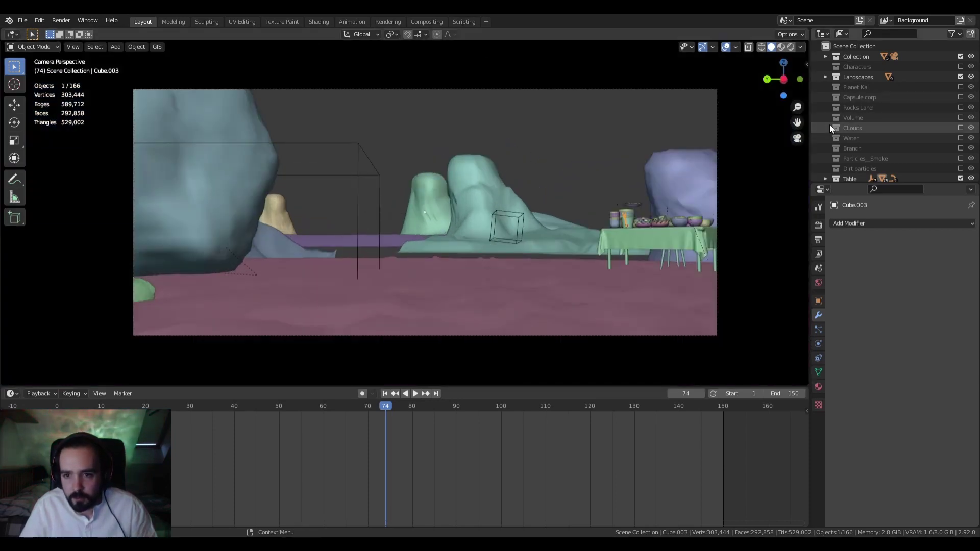
pyautogui.click(961, 138)
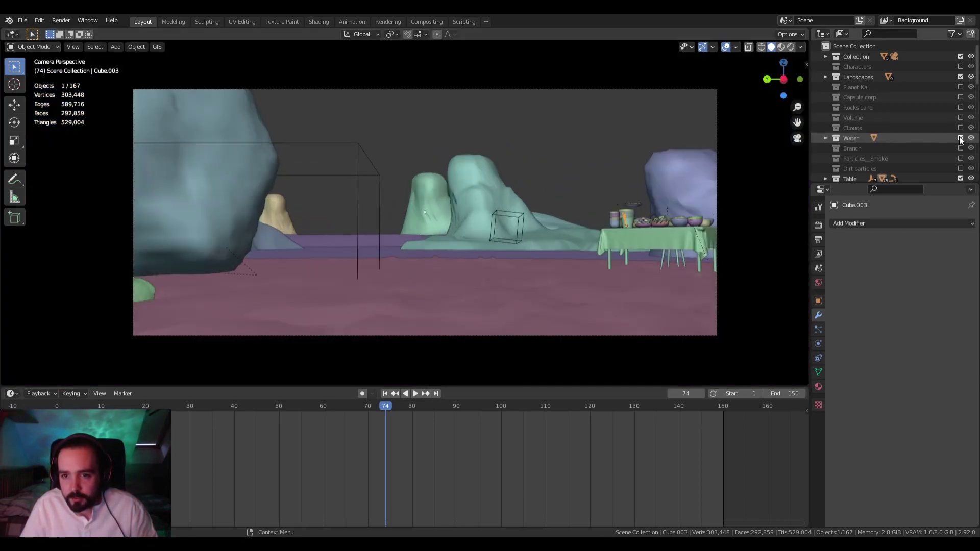
pyautogui.click(960, 108)
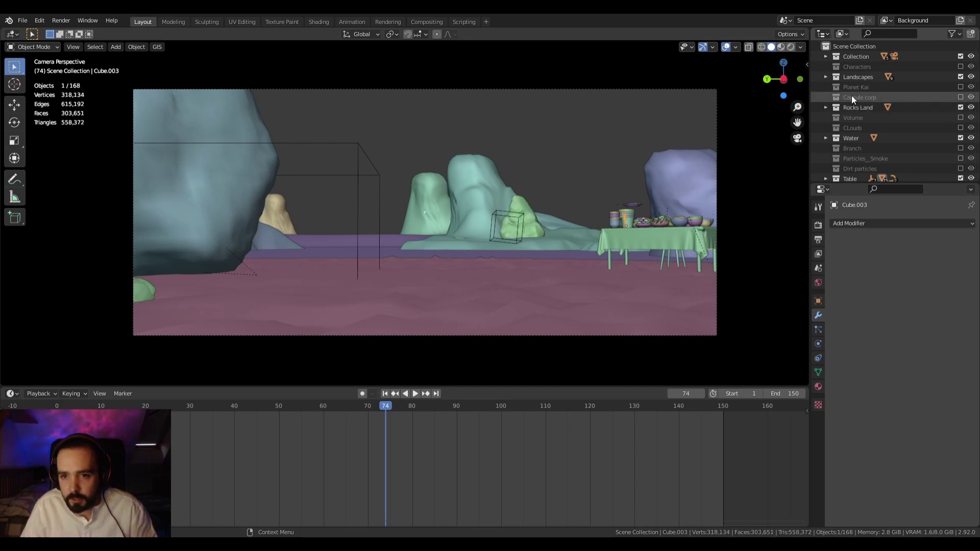
pyautogui.click(960, 87)
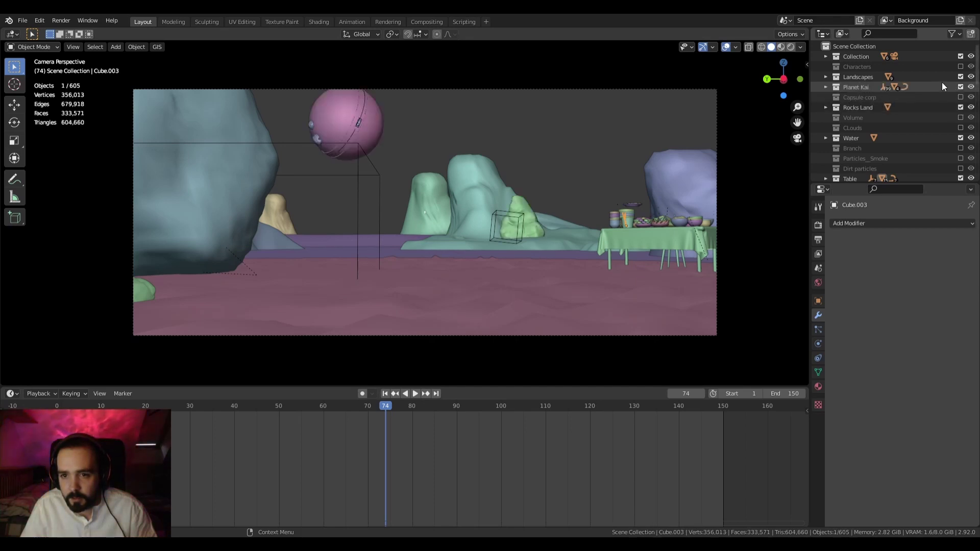
pyautogui.click(961, 97)
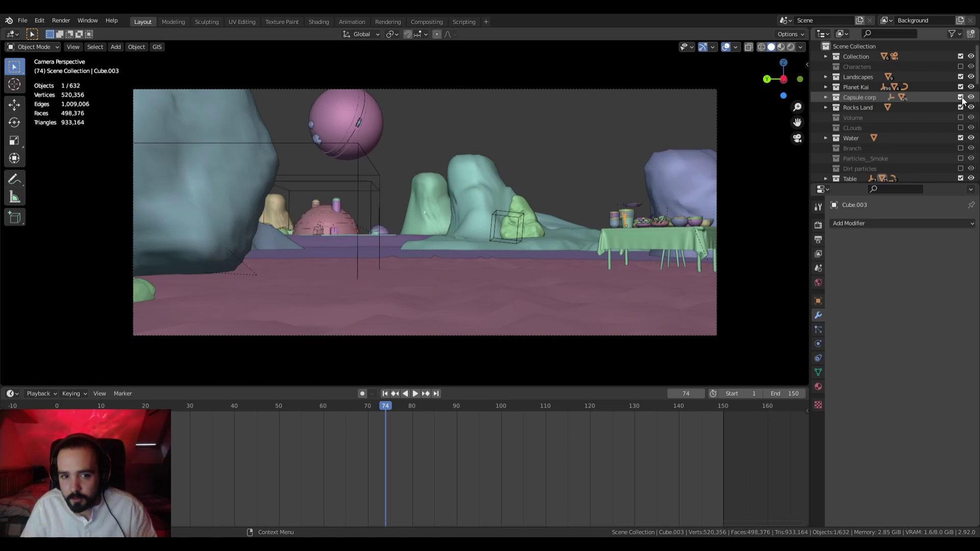
# Enable the Shenron and BG Characters collections in the view layer
pyautogui.scroll(-2, 937, 126)
pyautogui.scroll(-4, 862, 143)
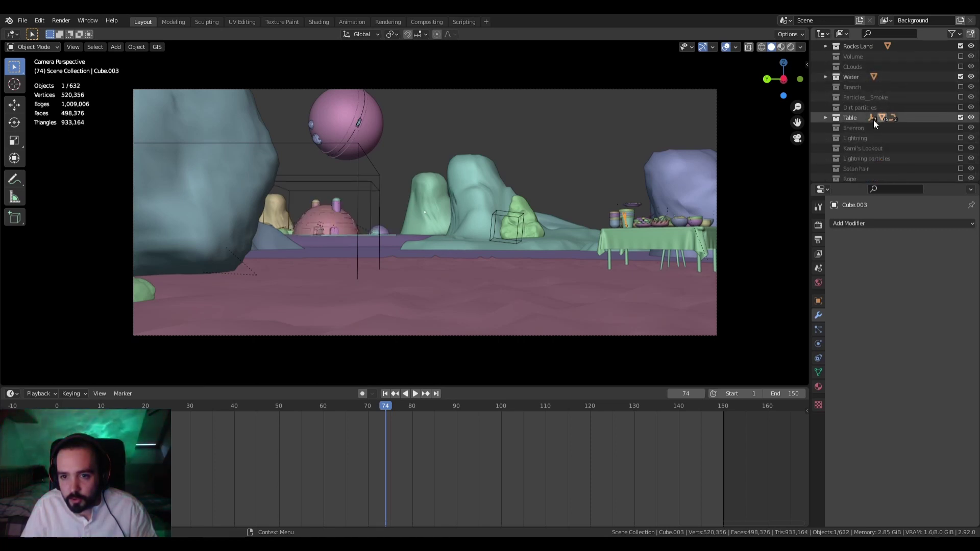
pyautogui.click(953, 130)
pyautogui.scroll(-8, 945, 134)
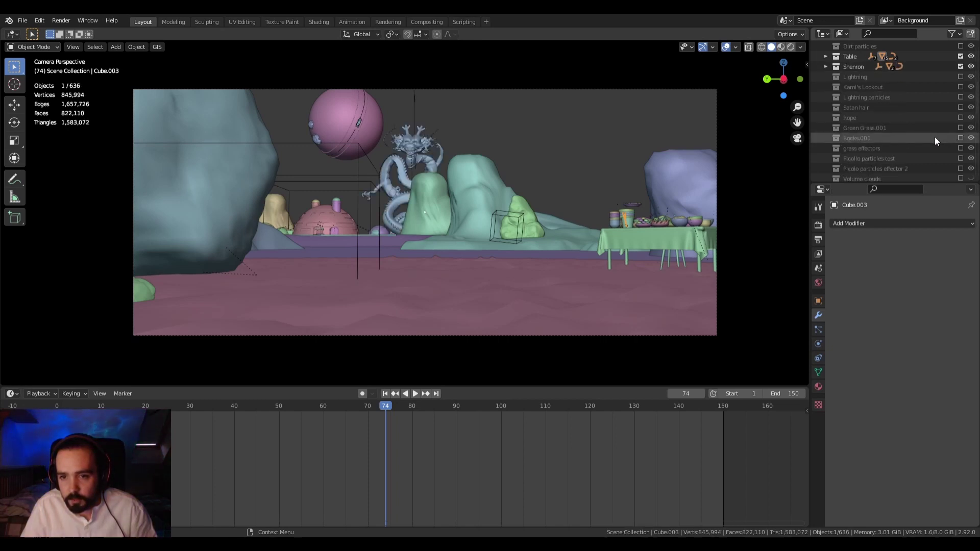
pyautogui.scroll(-8, 935, 137)
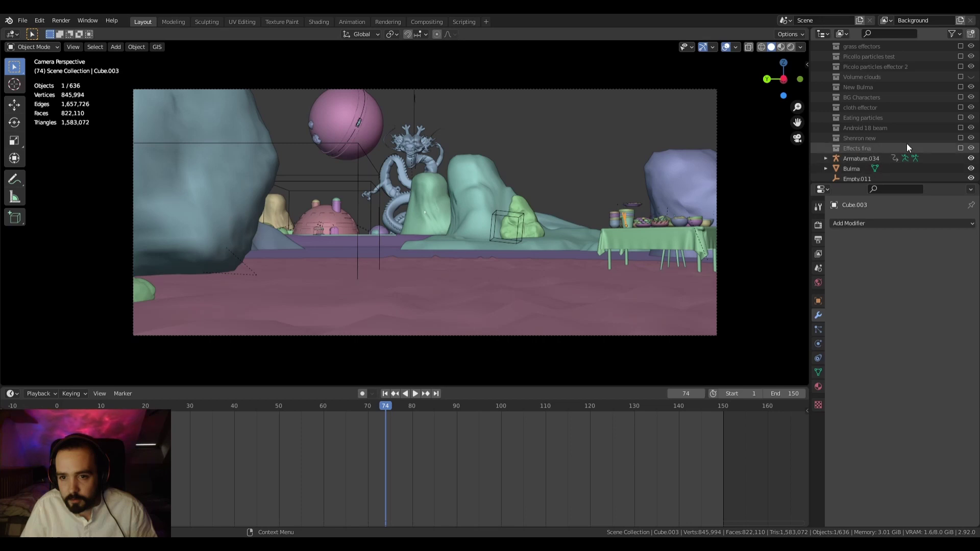
pyautogui.click(962, 98)
pyautogui.scroll(12, 899, 142)
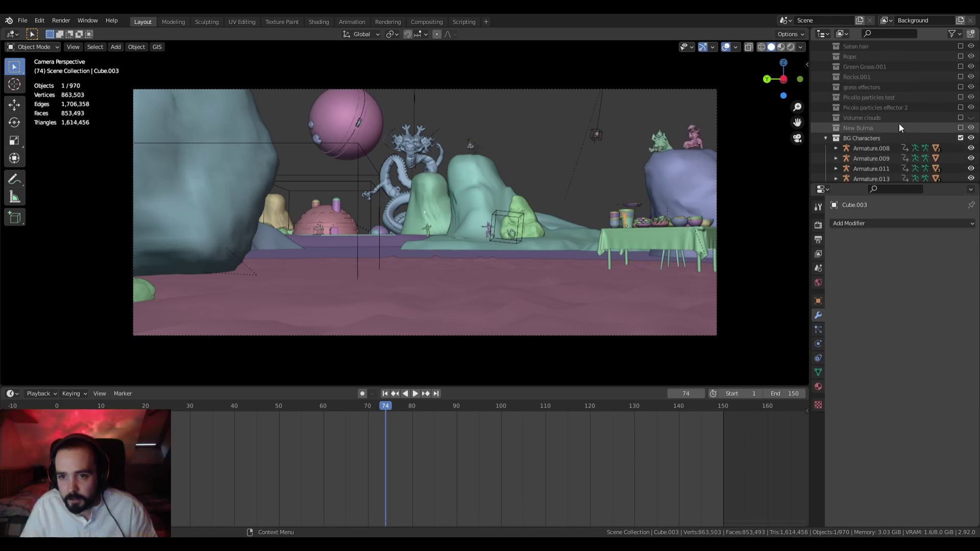
pyautogui.scroll(4, 878, 97)
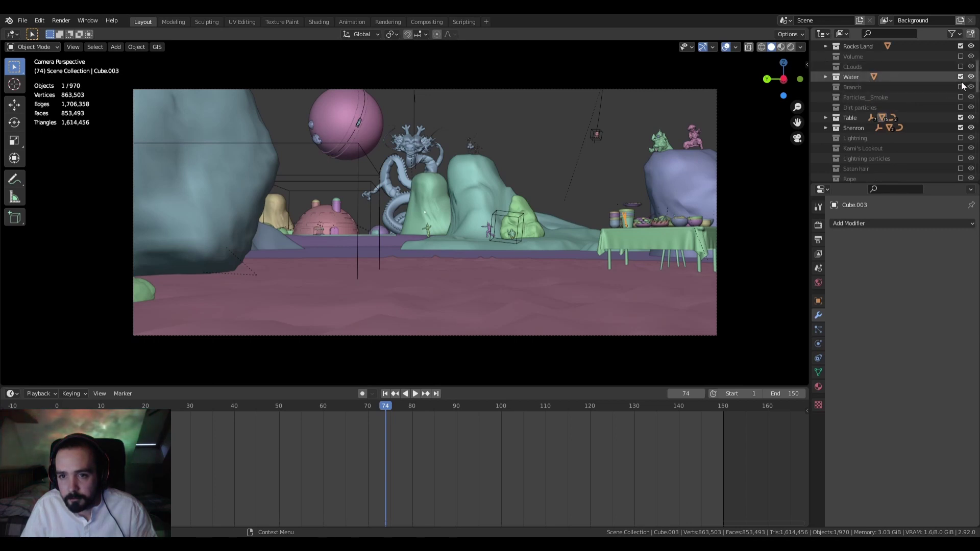
# Enable the CLouds, Kami's Lookout, Rope and New Bulma collections in the view layer
pyautogui.scroll(-4, 875, 108)
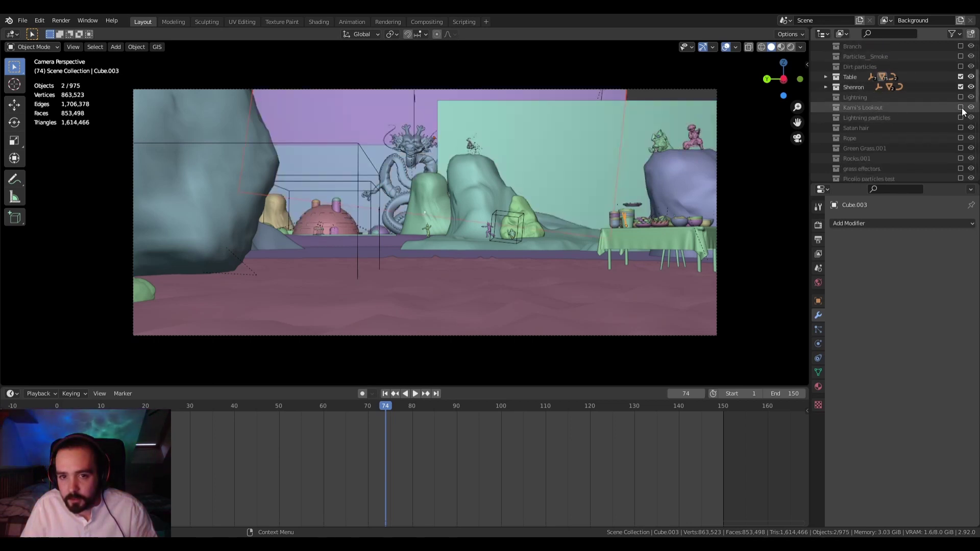
pyautogui.click(961, 108)
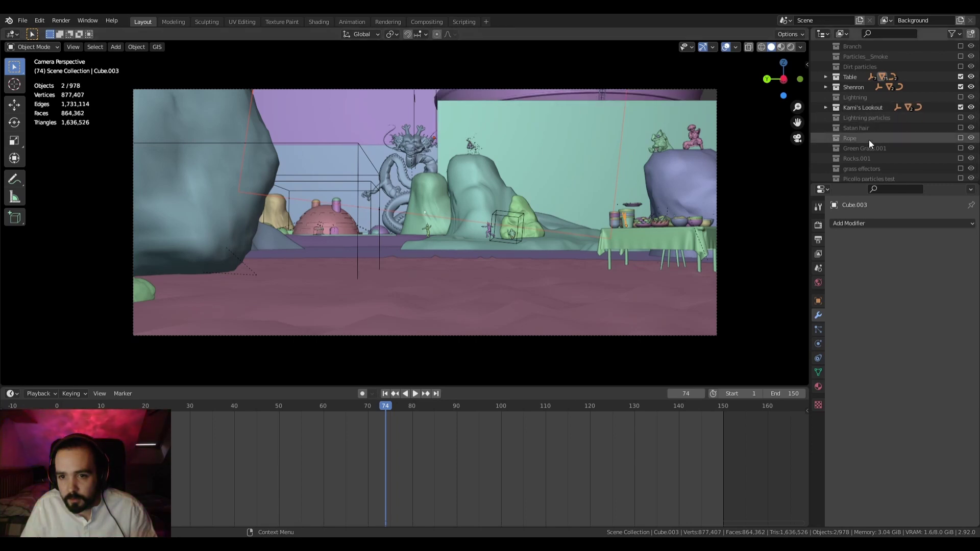
pyautogui.click(961, 139)
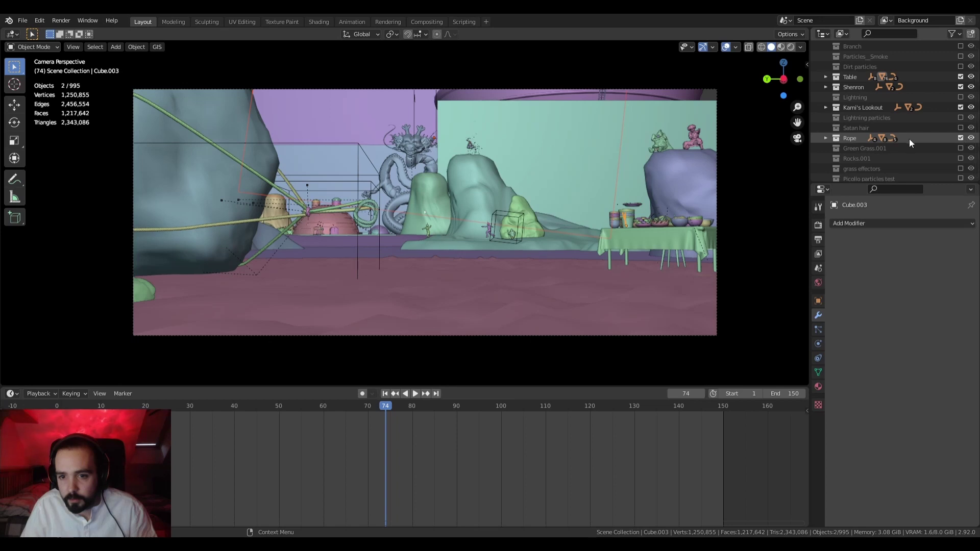
pyautogui.scroll(-2, 909, 139)
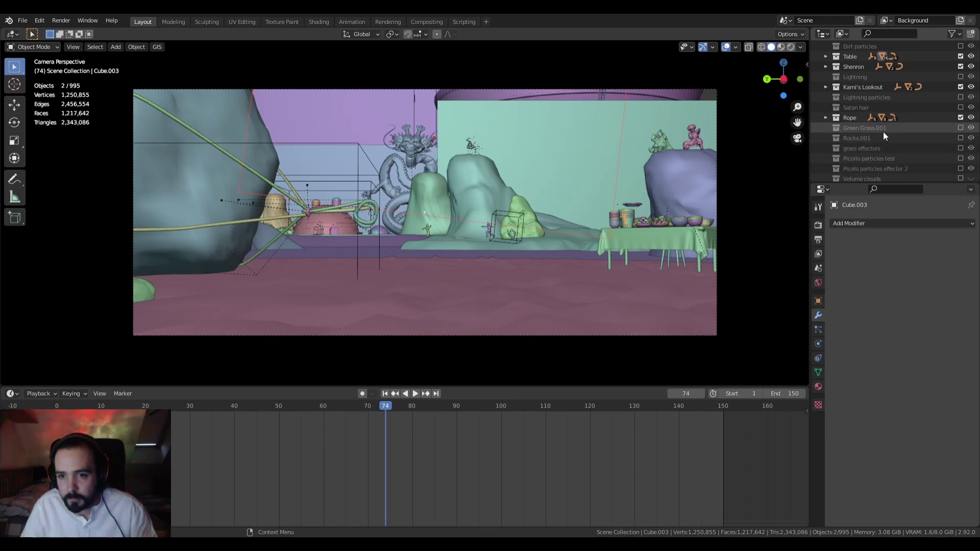
pyautogui.scroll(-2, 885, 139)
pyautogui.scroll(-2, 897, 151)
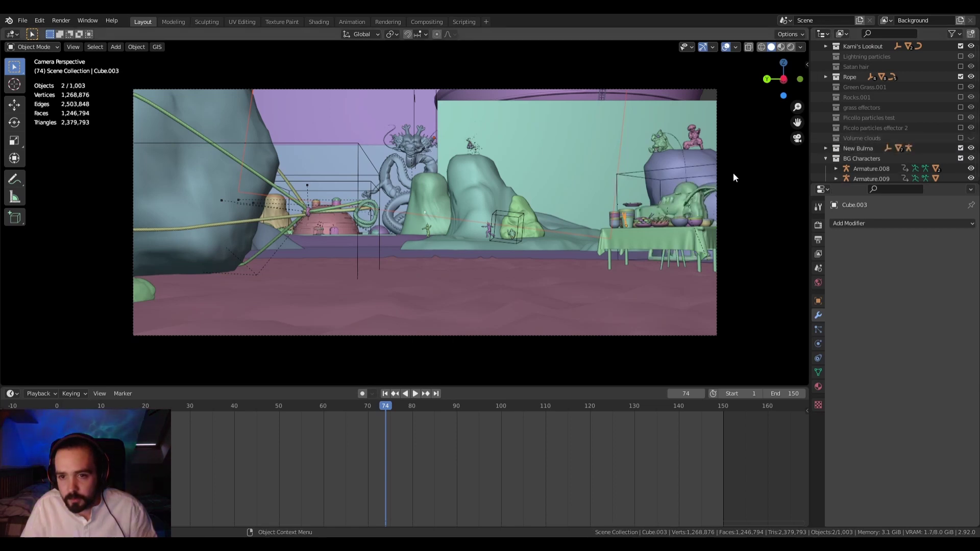
# Enable the Characters collection and preview the scene in rendered shading with the viewport overlays hidden
pyautogui.scroll(8, 888, 116)
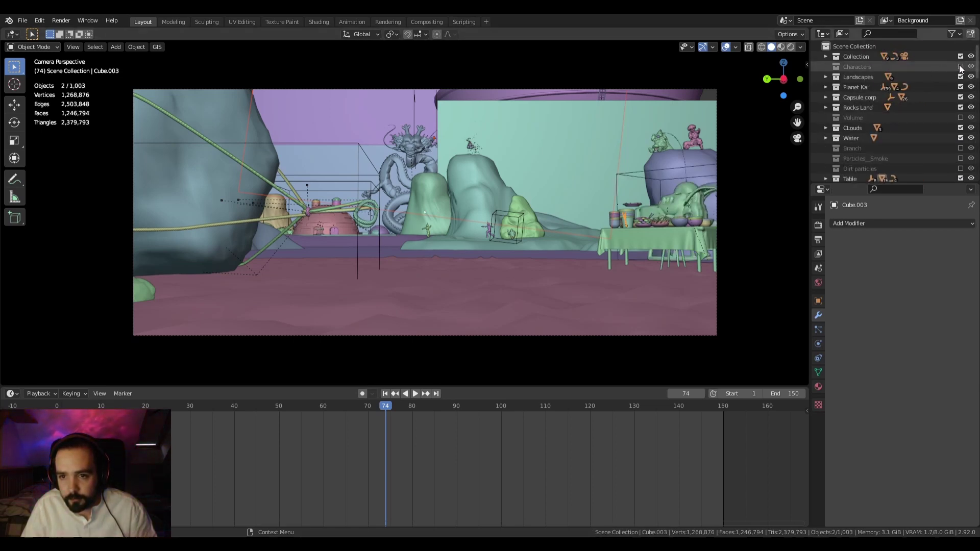
pyautogui.click(790, 47)
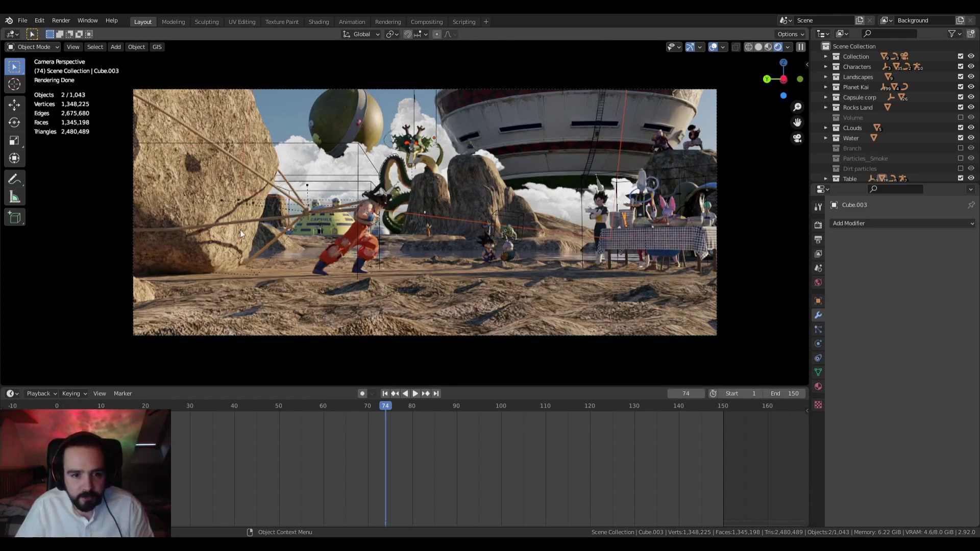
pyautogui.scroll(1, 404, 225)
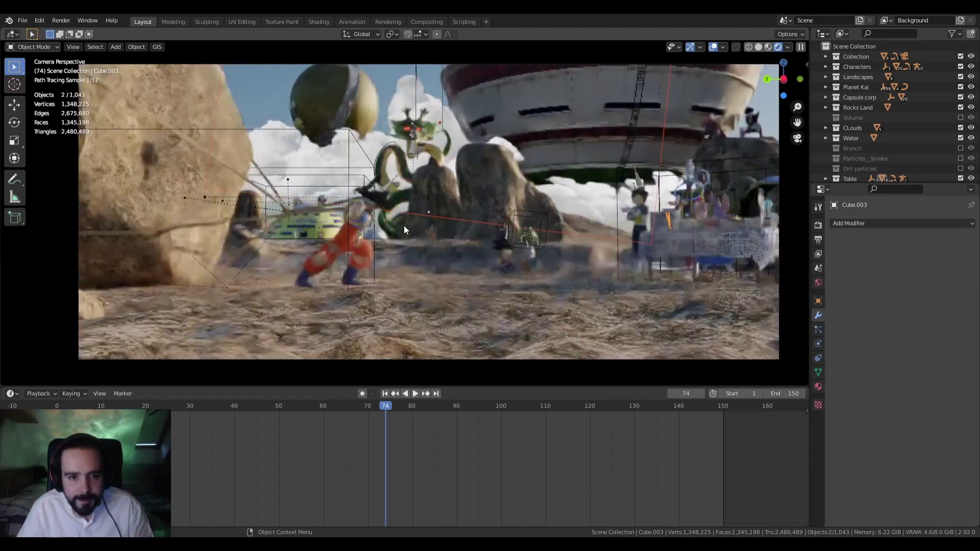
pyautogui.click(714, 47)
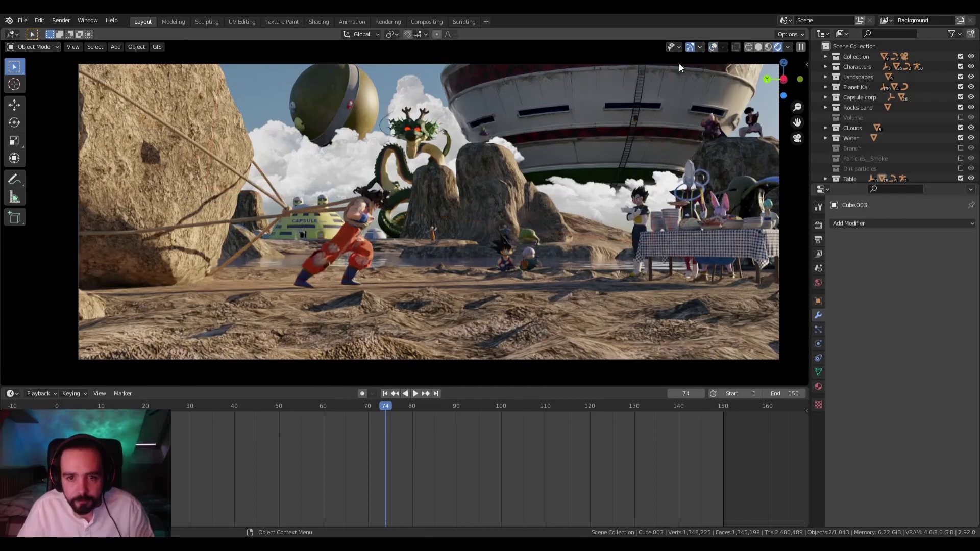
# Show the ground object's two particle systems, ParticleSettings and ParticleSettings.001, in the rendered viewport
pyautogui.click(468, 320)
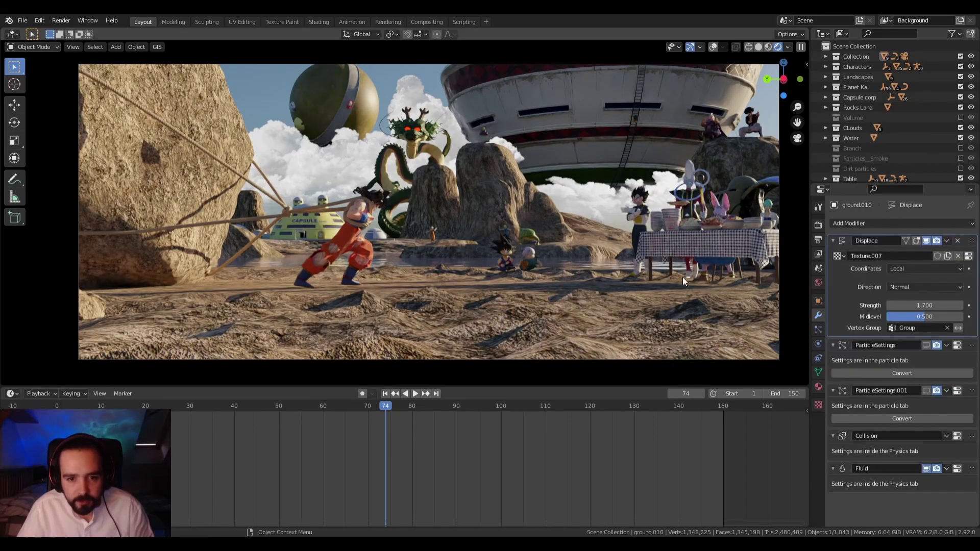
pyautogui.click(818, 329)
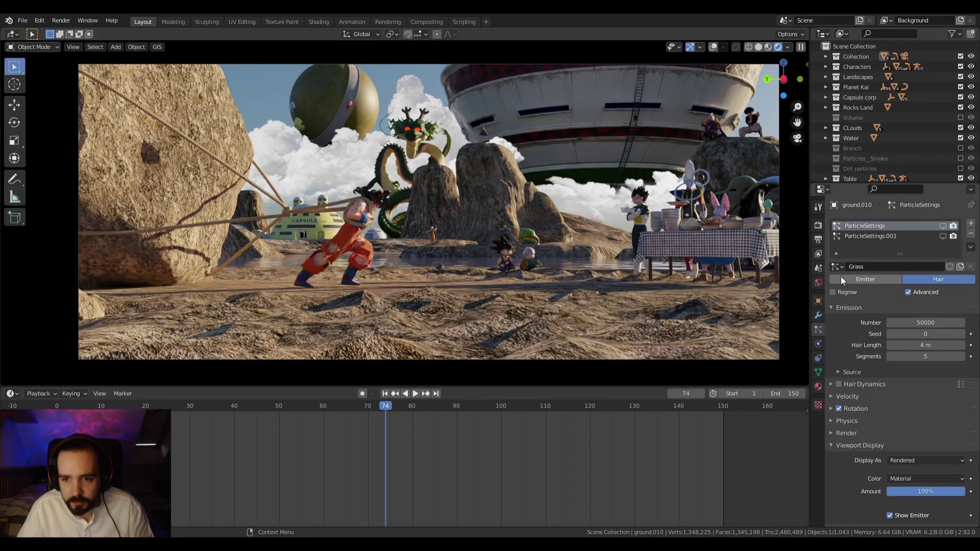
pyautogui.click(943, 227)
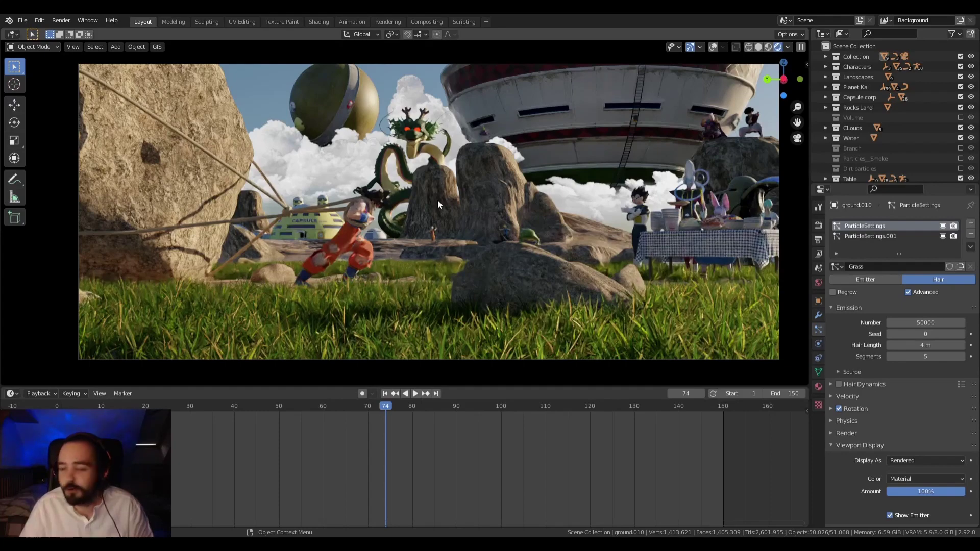
# Return the viewport to solid shading and hide both of the ground's particle systems from it
pyautogui.click(758, 47)
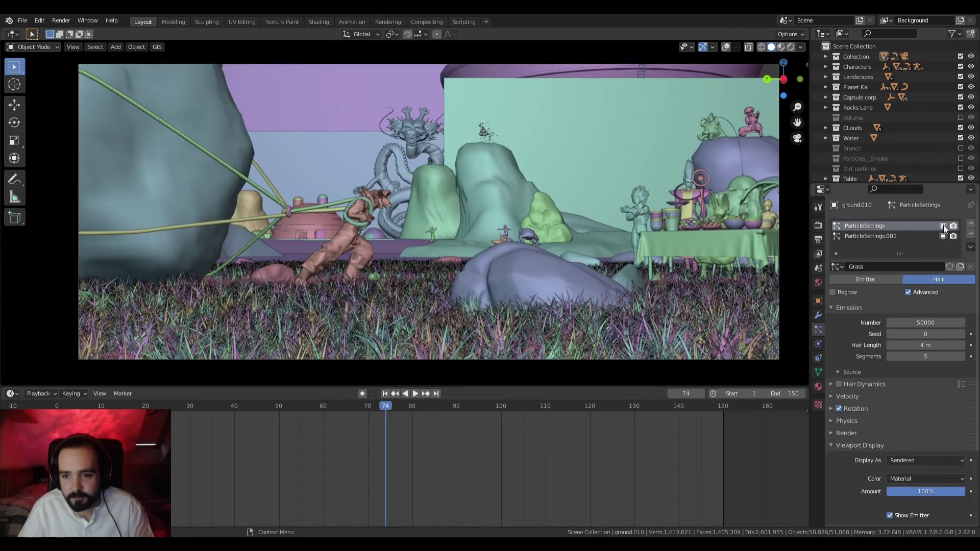
pyautogui.click(944, 225)
# Frame the frog behind the two seated characters and examine it from the front, back and side
pyautogui.click(529, 240)
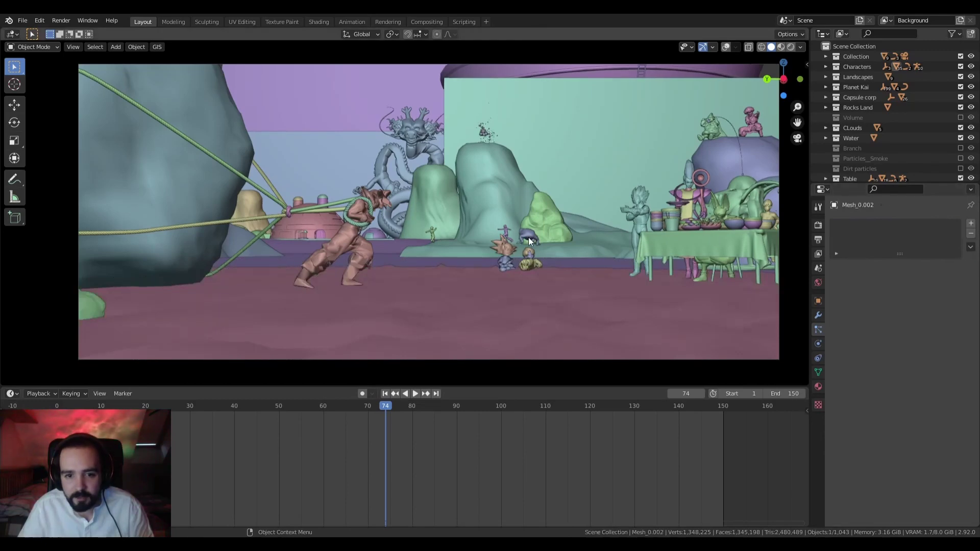
pyautogui.press('KP_Decimal')
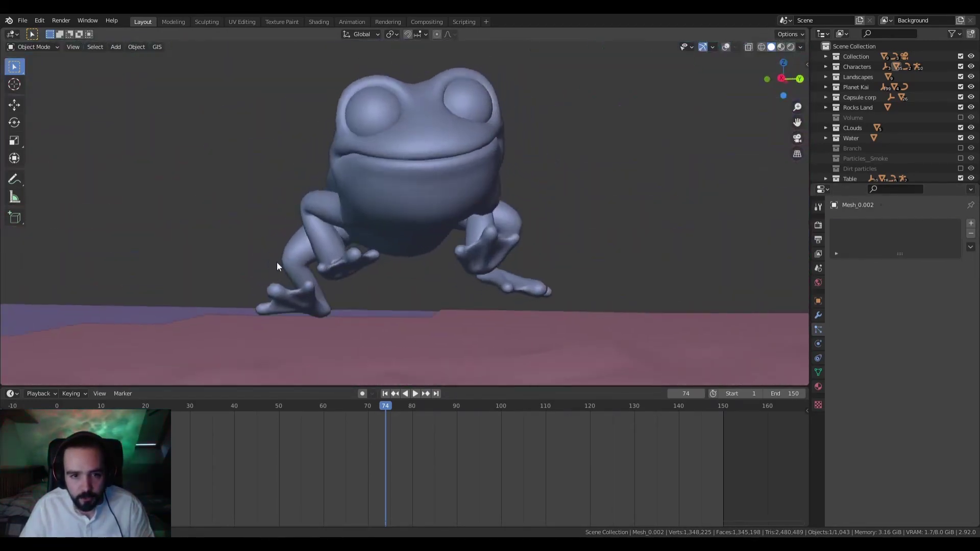
pyautogui.scroll(-4, 281, 261)
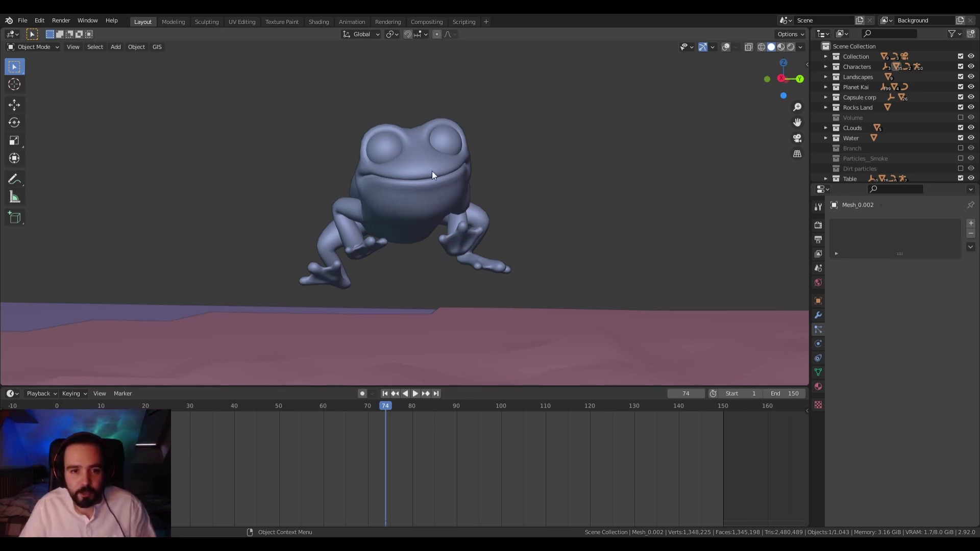
pyautogui.moveTo(432, 176); pyautogui.dragTo(426, 203, button='middle')
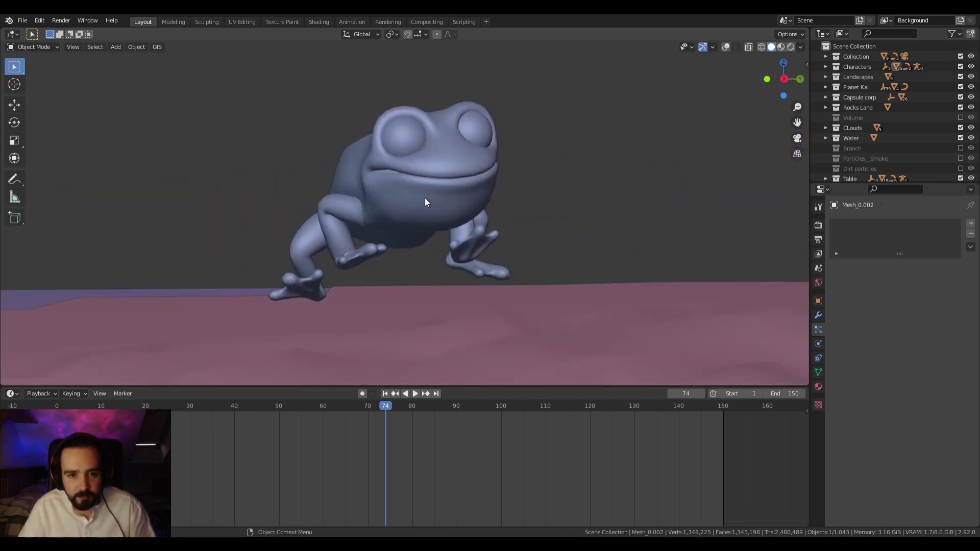
pyautogui.scroll(1, 490, 198)
pyautogui.scroll(-5, 577, 192)
pyautogui.scroll(5, 516, 182)
pyautogui.moveTo(488, 177); pyautogui.dragTo(692, 192, button='middle')
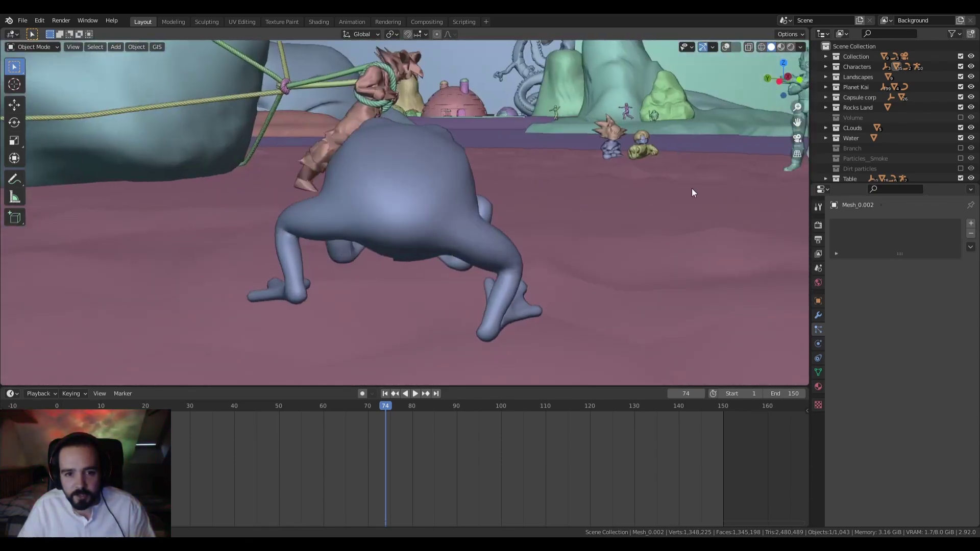
pyautogui.scroll(-9, 524, 185)
pyautogui.moveTo(521, 184); pyautogui.dragTo(536, 181, button='middle')
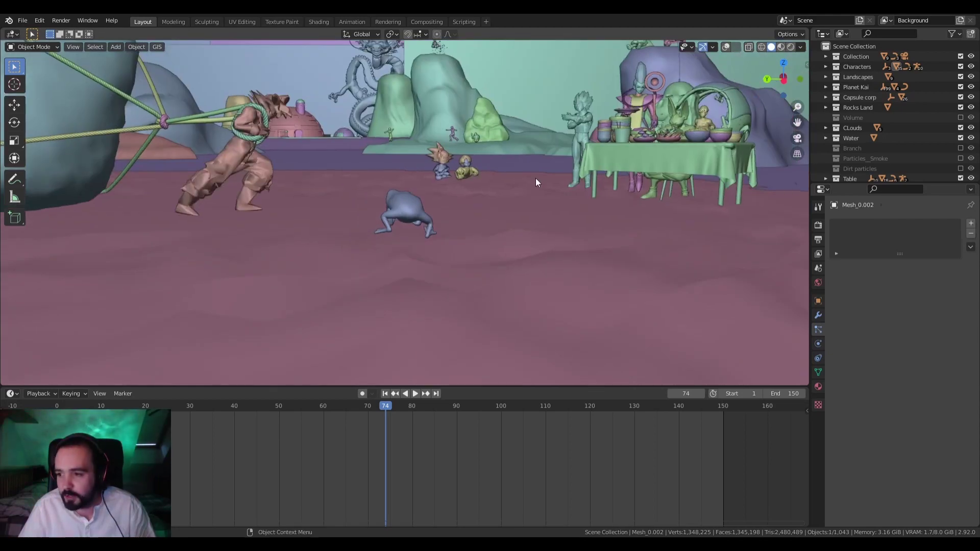
pyautogui.scroll(8, 468, 231)
pyautogui.moveTo(467, 230); pyautogui.dragTo(418, 200, button='middle')
pyautogui.scroll(-5, 417, 200)
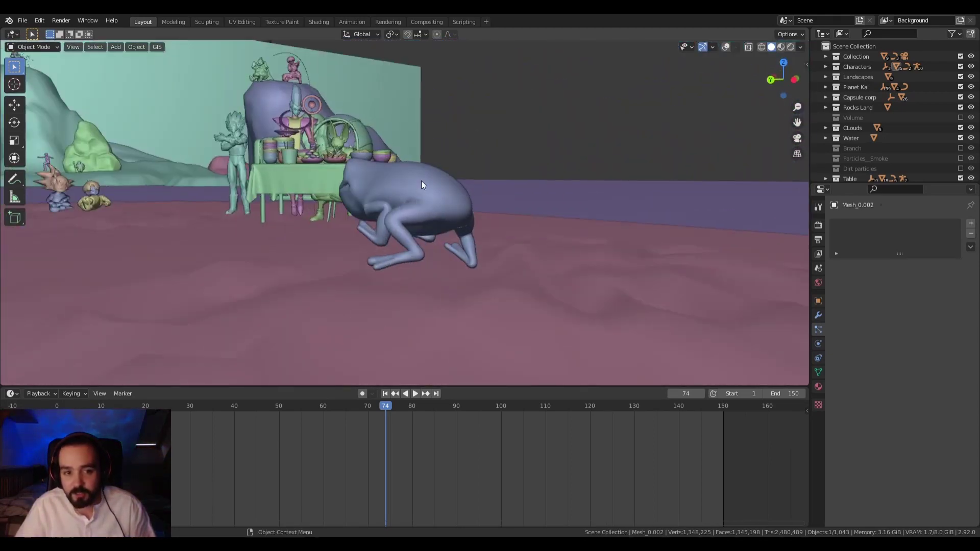
# Return to the camera view and play the animation around the frog and seated characters, stopping at frame 84
pyautogui.press('KP_0')
pyautogui.scroll(7, 421, 181)
pyautogui.scroll(-6, 552, 235)
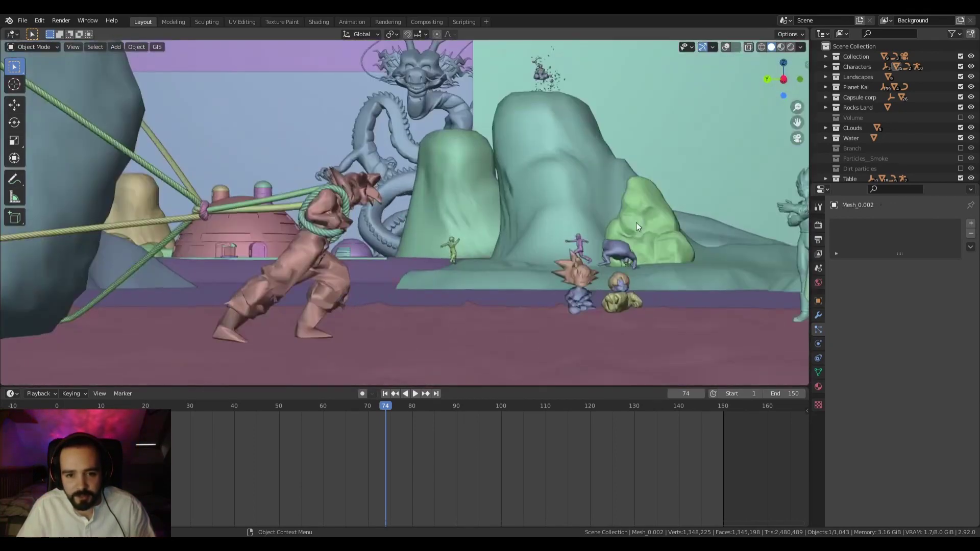
pyautogui.scroll(-1, 566, 209)
pyautogui.keyDown('shift'); pyautogui.moveTo(539, 198); pyautogui.dragTo(593, 213, button='middle'); pyautogui.keyUp('shift')
pyautogui.scroll(1, 590, 204)
pyautogui.scroll(-1, 593, 213)
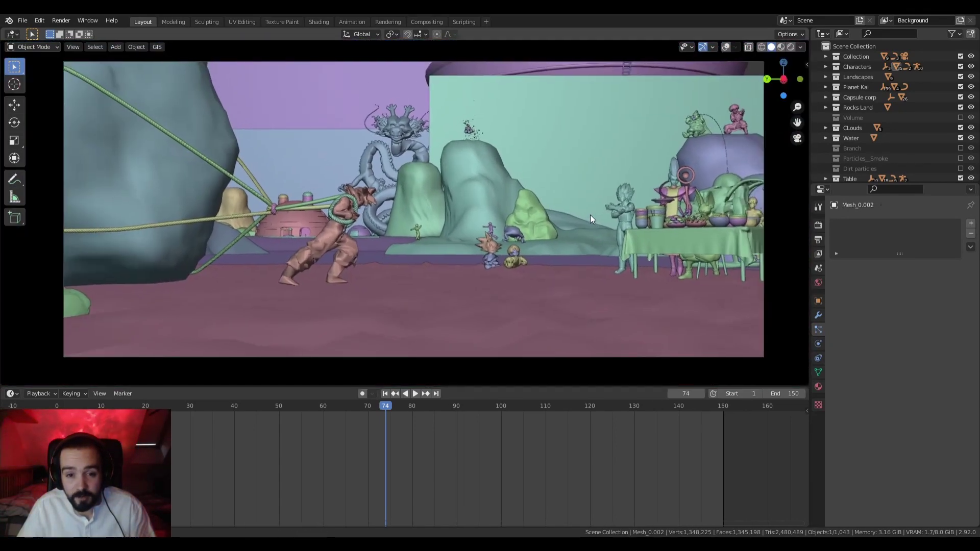
pyautogui.scroll(1, 648, 226)
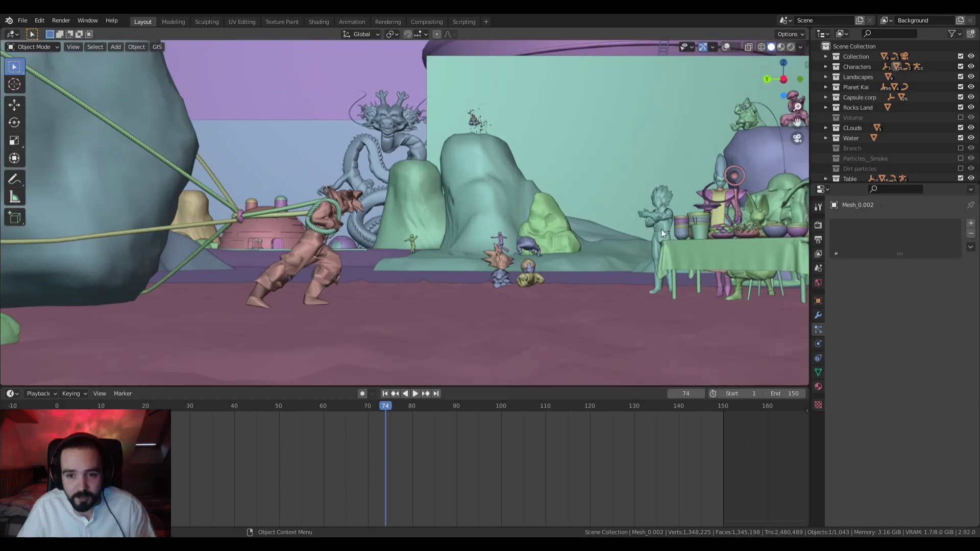
pyautogui.scroll(-1, 532, 214)
pyautogui.scroll(3, 556, 265)
pyautogui.scroll(3, 560, 265)
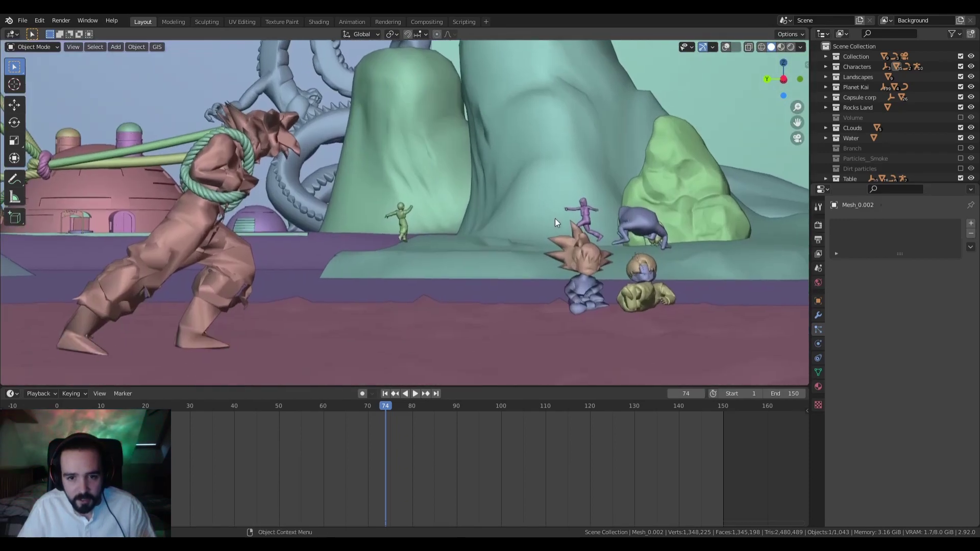
pyautogui.press('space')
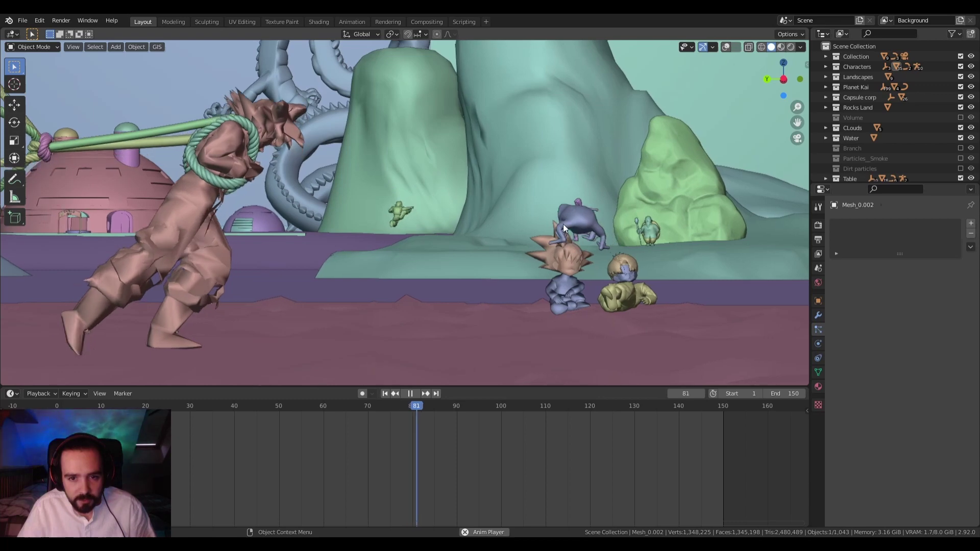
pyautogui.click(414, 394)
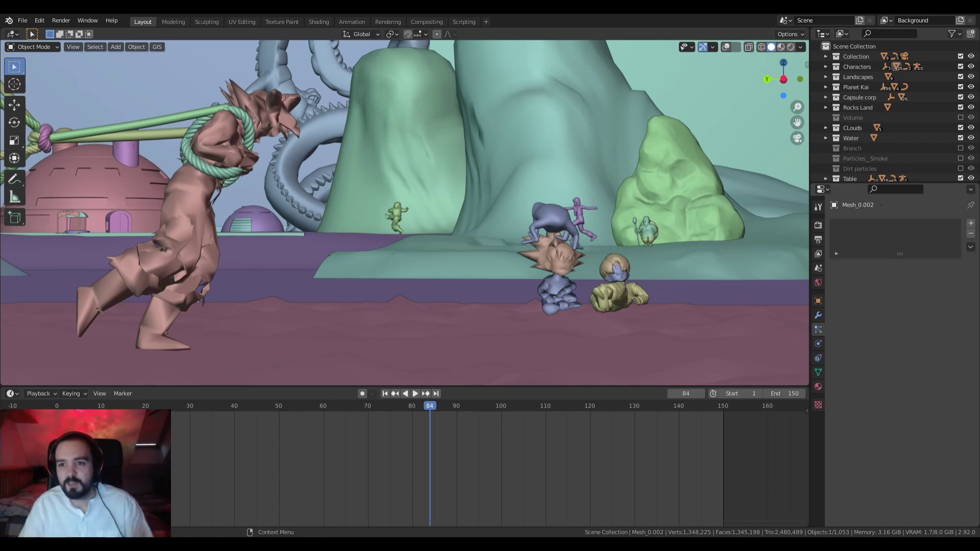
# Compare the whole scene as seen through the camera and from outside it
pyautogui.press('KP_0')
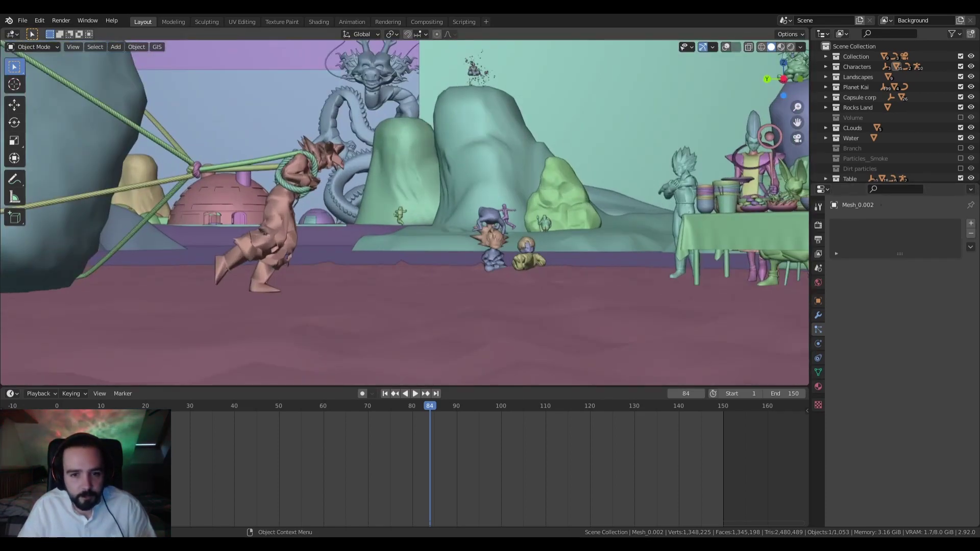
pyautogui.press('KP_0')
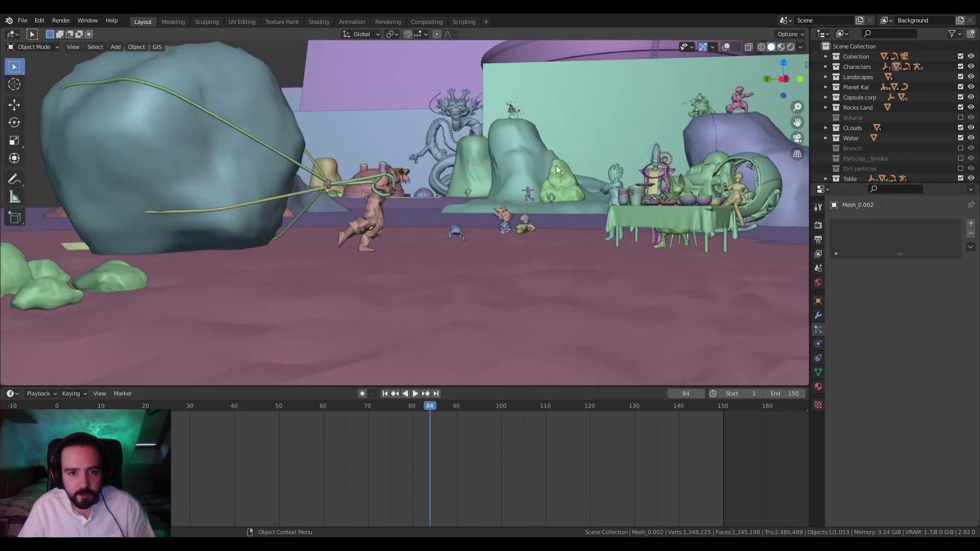
pyautogui.press('KP_0')
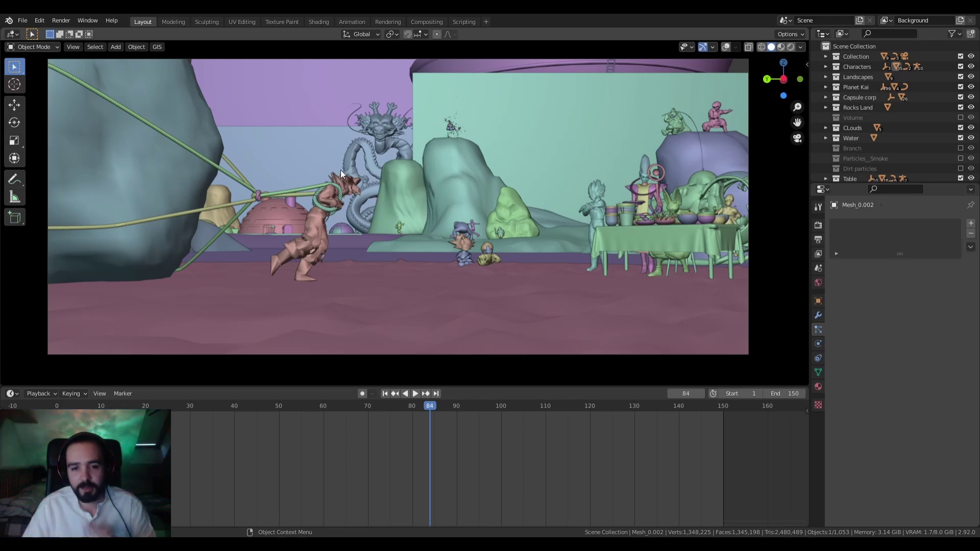
pyautogui.scroll(1, 412, 183)
pyautogui.scroll(-2, 411, 182)
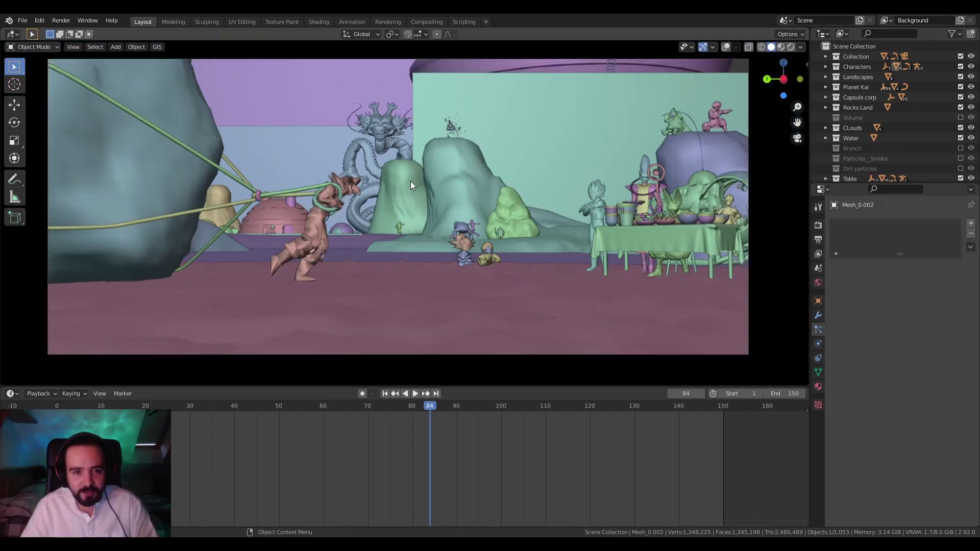
pyautogui.scroll(1, 384, 205)
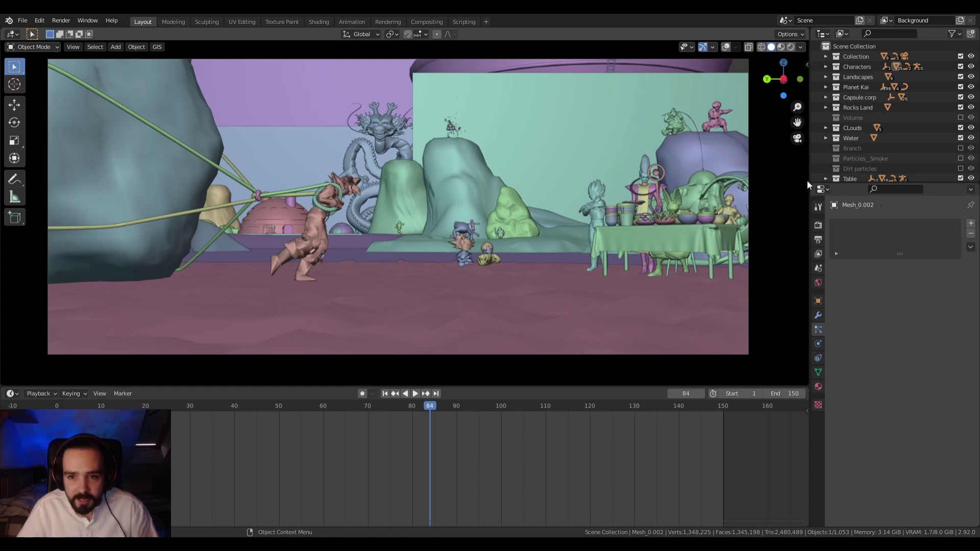
# Select the plane beneath the large boulder, turn on the viewport overlays and display its particle system in the viewport
pyautogui.scroll(-2, 164, 287)
pyautogui.moveTo(168, 285); pyautogui.dragTo(411, 229, button='middle')
pyautogui.click(401, 234)
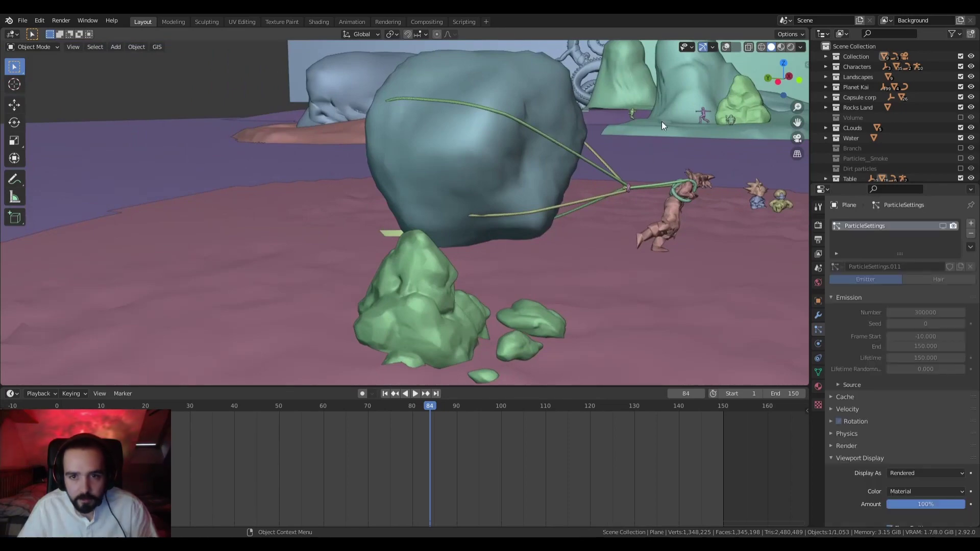
pyautogui.click(729, 46)
pyautogui.moveTo(452, 229); pyautogui.dragTo(548, 228, button='middle')
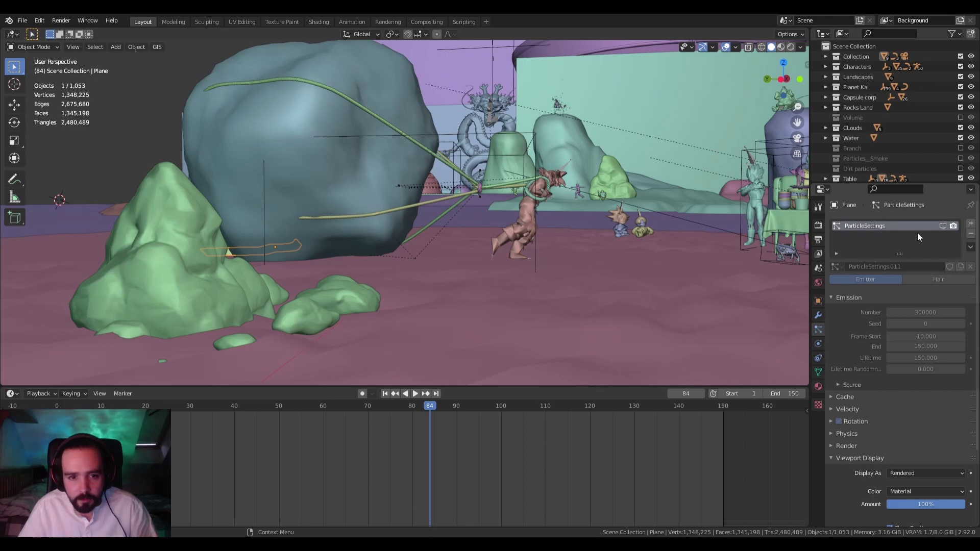
pyautogui.scroll(5, 455, 266)
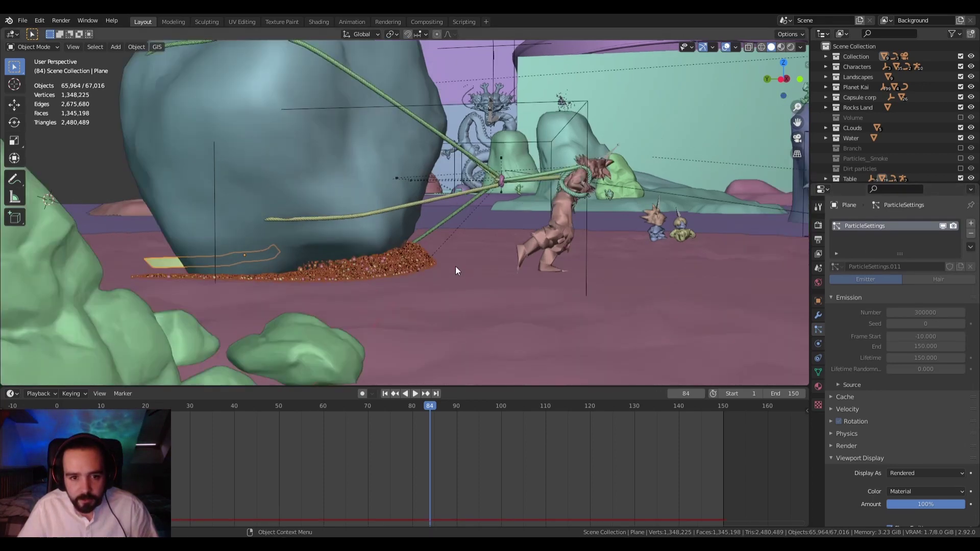
# Deselect the plane and examine the debris particles along the large boulder's base up close and from several sides
pyautogui.moveTo(424, 289); pyautogui.dragTo(451, 154, button='middle')
pyautogui.click(452, 153)
pyautogui.keyDown('shift'); pyautogui.moveTo(372, 230); pyautogui.dragTo(247, 201, button='middle'); pyautogui.keyUp('shift')
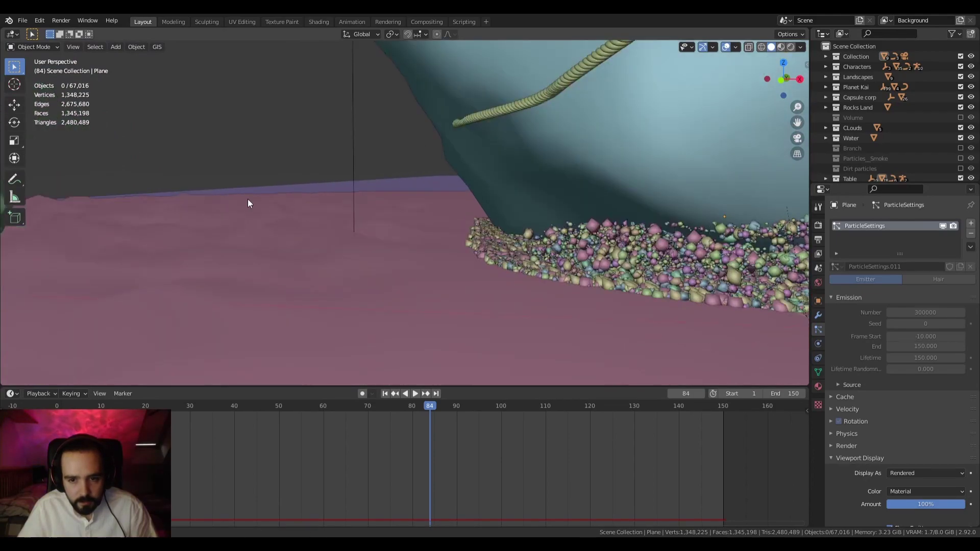
pyautogui.scroll(4, 609, 244)
pyautogui.moveTo(609, 244); pyautogui.dragTo(691, 267, button='middle')
pyautogui.scroll(-5, 378, 222)
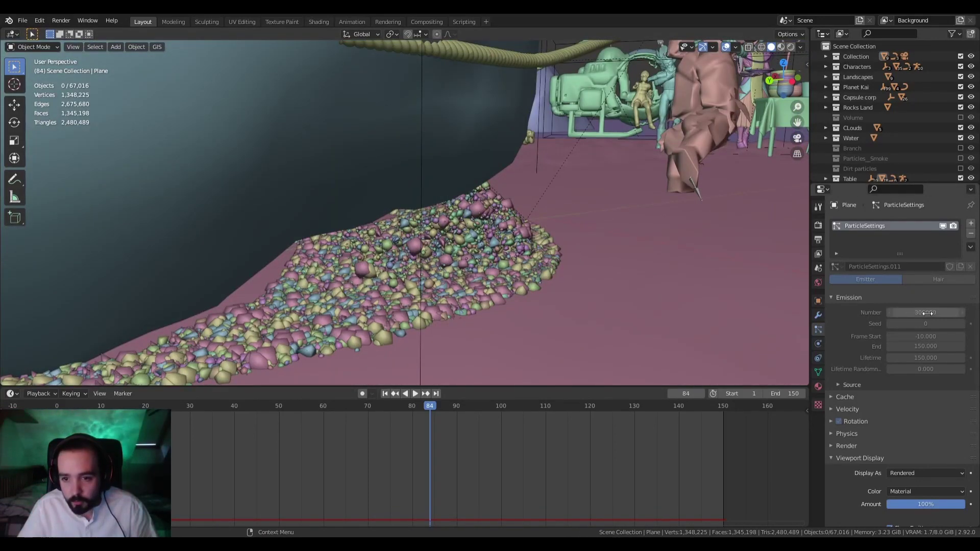
pyautogui.moveTo(513, 253); pyautogui.dragTo(442, 247, button='middle')
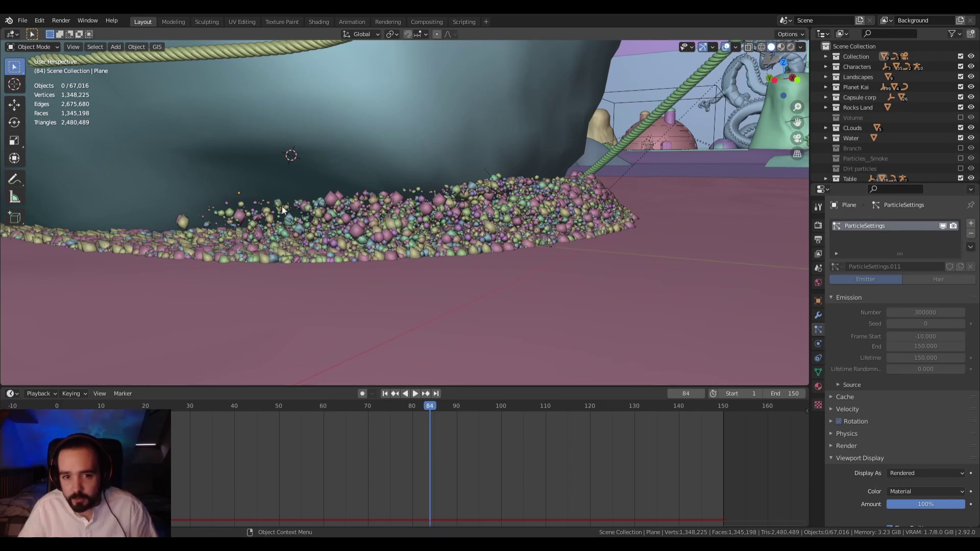
pyautogui.moveTo(415, 260); pyautogui.dragTo(452, 203, button='middle')
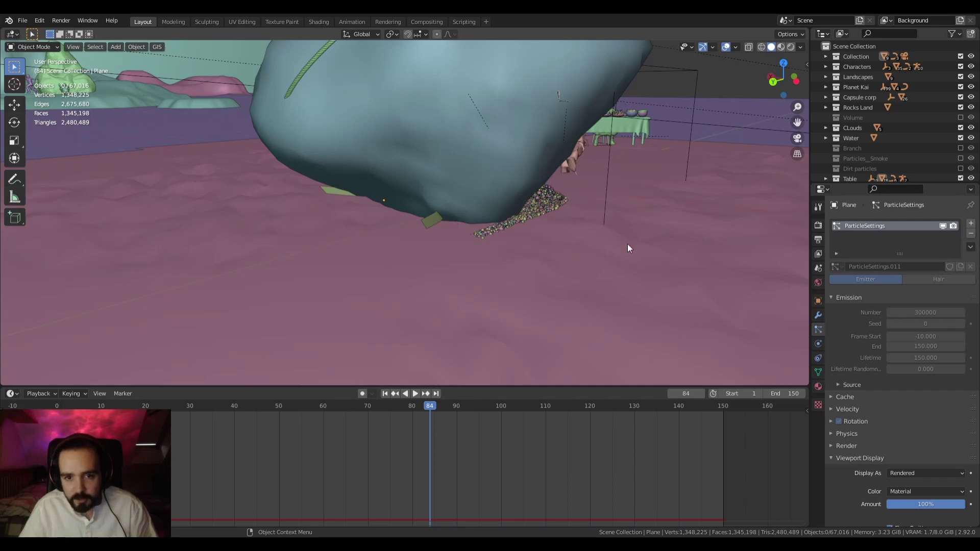
pyautogui.moveTo(628, 248); pyautogui.dragTo(479, 272, button='middle')
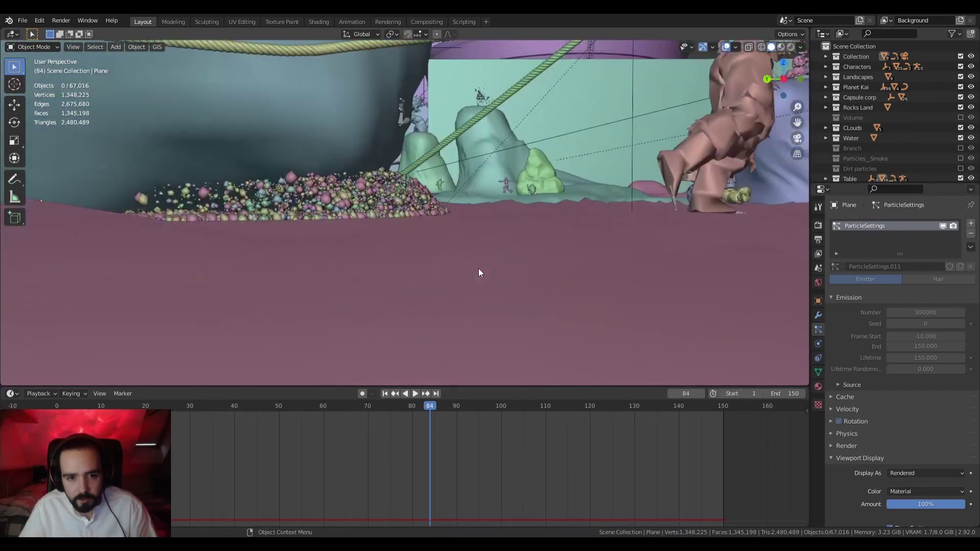
pyautogui.scroll(3, 479, 269)
pyautogui.scroll(3, 462, 217)
pyautogui.moveTo(462, 217); pyautogui.dragTo(465, 223, button='middle')
pyautogui.scroll(-2, 466, 222)
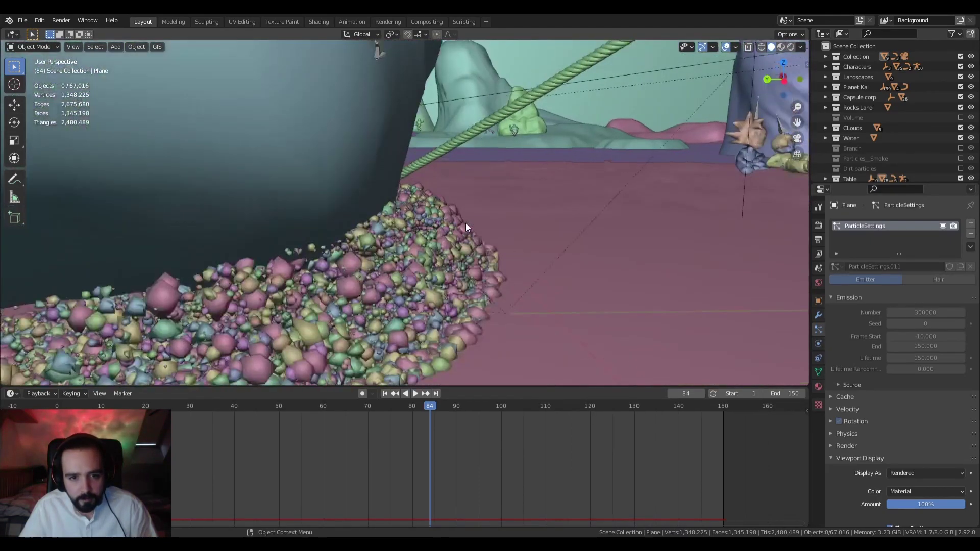
pyautogui.scroll(-5, 466, 223)
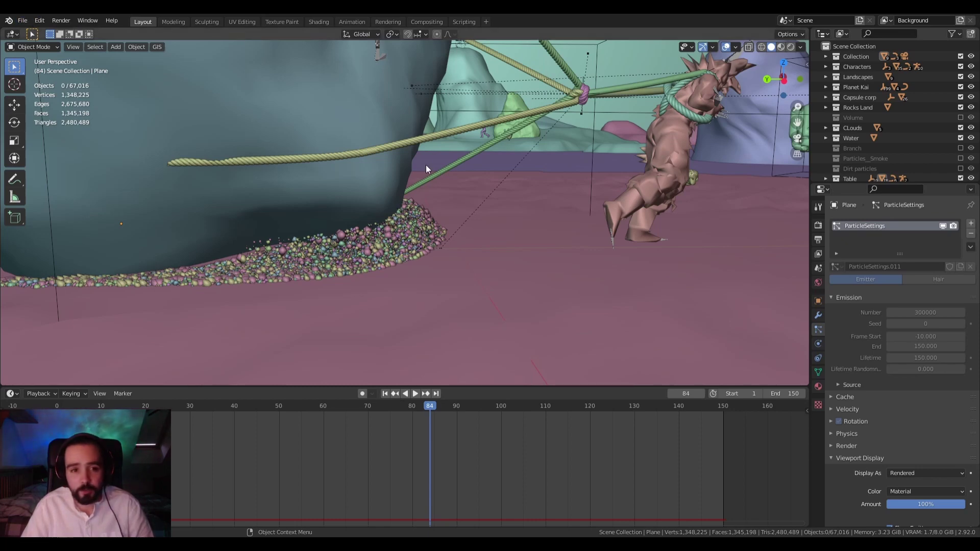
# Select the ground and the large boulder in turn to check which particle systems they carry
pyautogui.scroll(-10, 381, 145)
pyautogui.moveTo(463, 171); pyautogui.dragTo(445, 185, button='middle')
pyautogui.scroll(3, 455, 196)
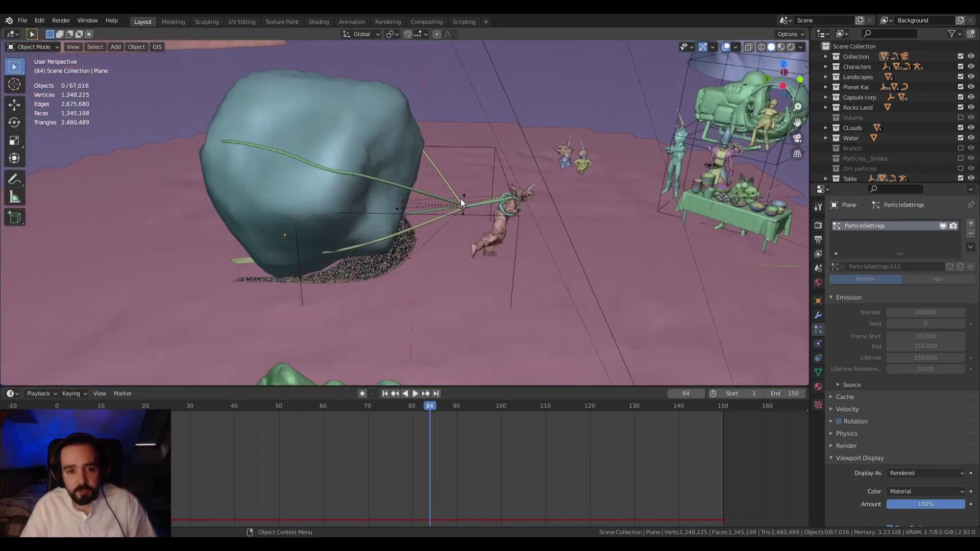
pyautogui.click(464, 280)
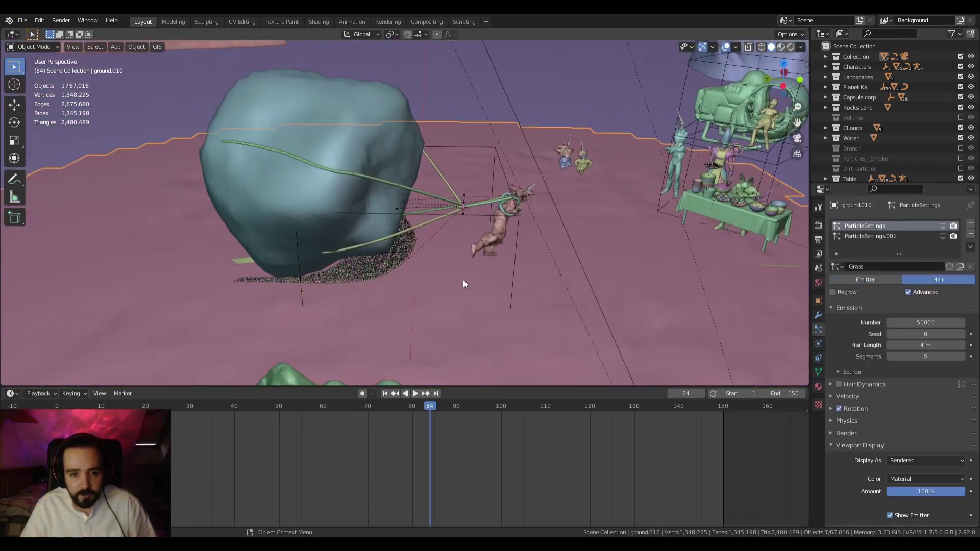
pyautogui.click(357, 130)
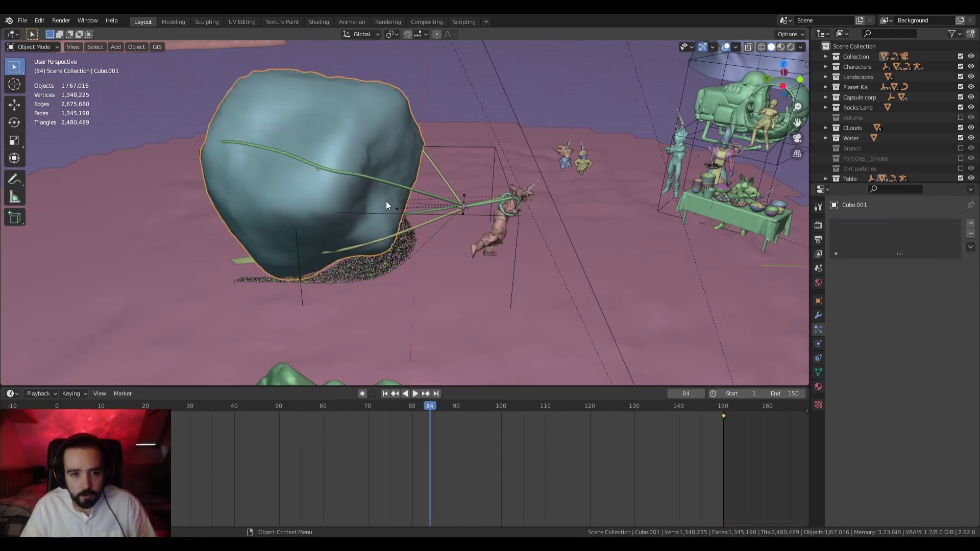
pyautogui.moveTo(471, 227); pyautogui.dragTo(517, 377, button='middle')
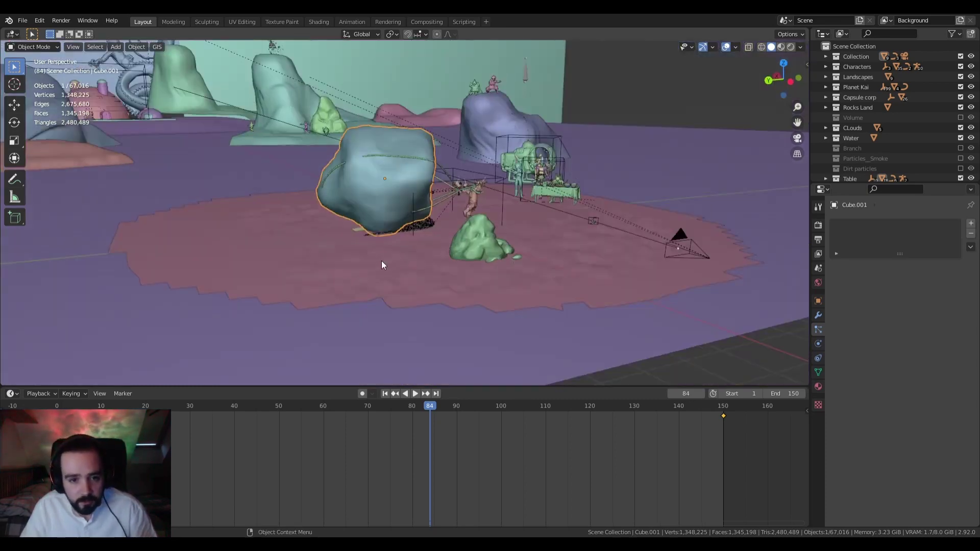
pyautogui.scroll(5, 397, 228)
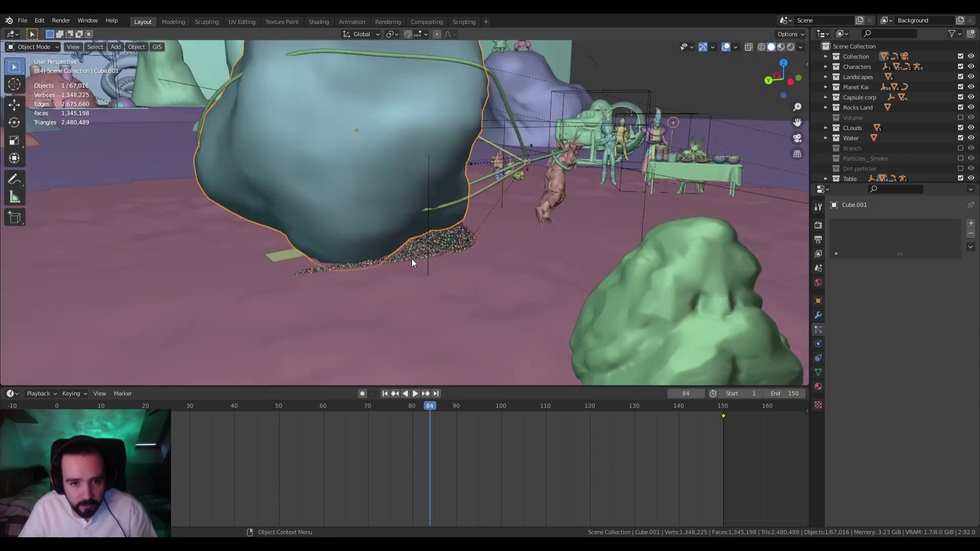
# Select the plane beneath the large boulder and examine how its debris spreads, from both sides of the boulder
pyautogui.click(272, 257)
pyautogui.moveTo(363, 252); pyautogui.dragTo(396, 246, button='middle')
pyautogui.scroll(3, 492, 249)
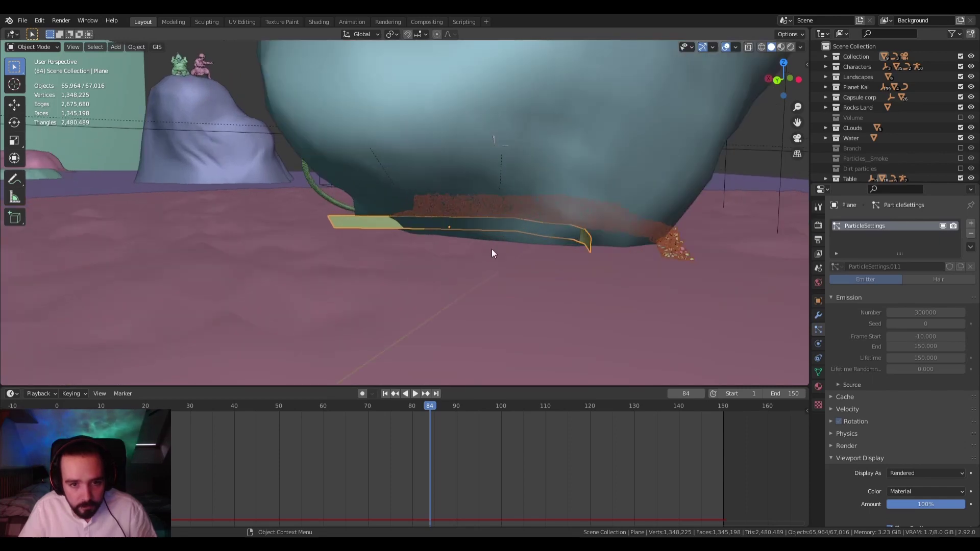
pyautogui.moveTo(492, 249); pyautogui.dragTo(292, 211, button='middle')
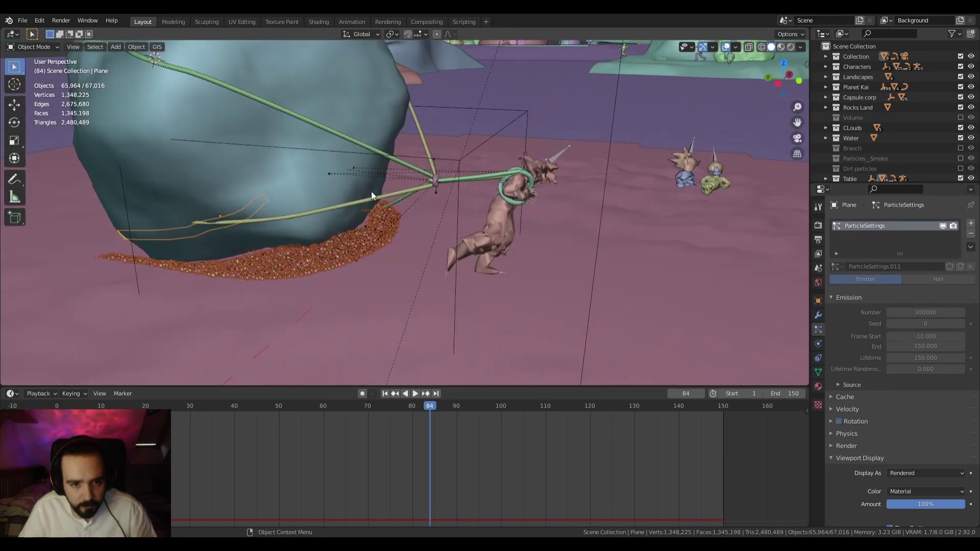
pyautogui.moveTo(385, 257); pyautogui.dragTo(398, 255, button='middle')
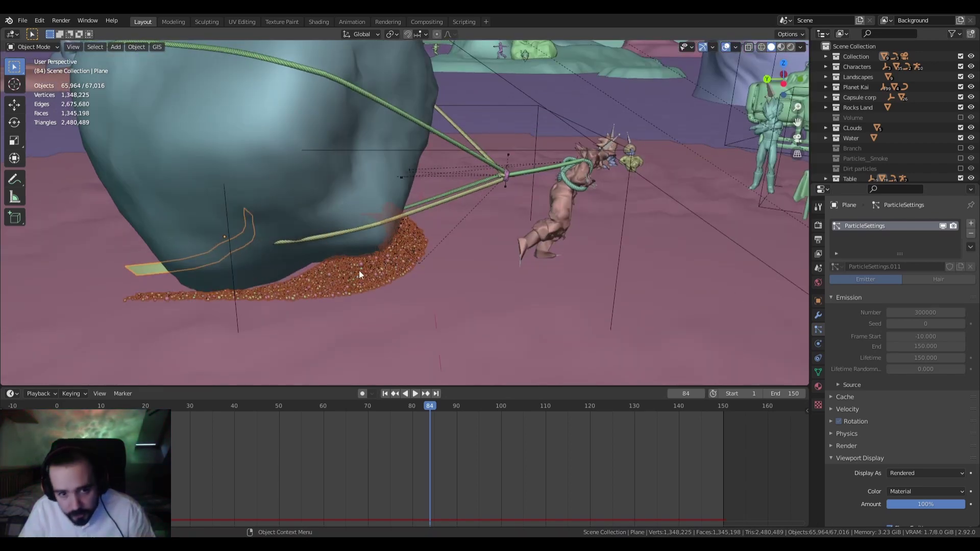
# Turn off the viewport display of the plane's particle system and return to the camera view
pyautogui.click(943, 226)
pyautogui.moveTo(635, 216); pyautogui.dragTo(581, 236, button='middle')
pyautogui.press('KP_0')
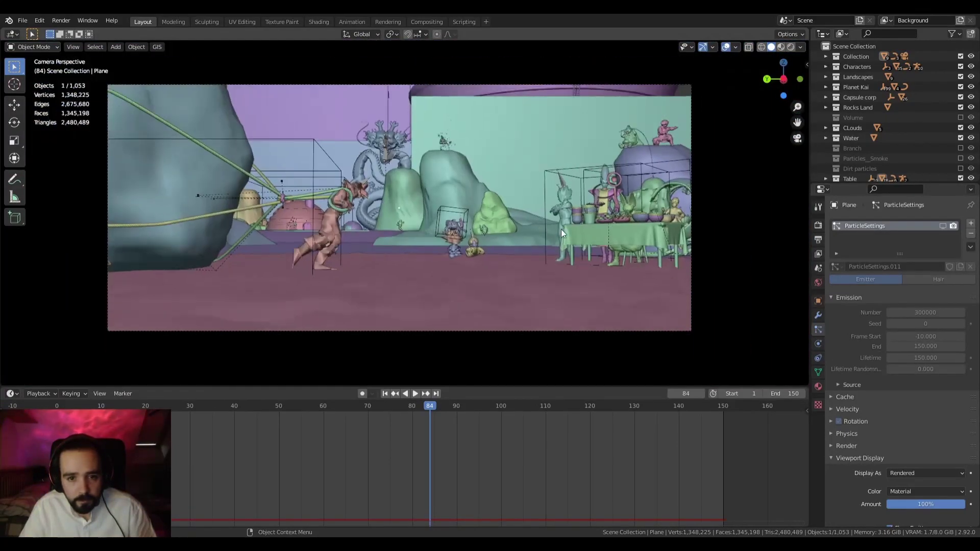
pyautogui.scroll(2, 516, 220)
pyautogui.scroll(-2, 516, 220)
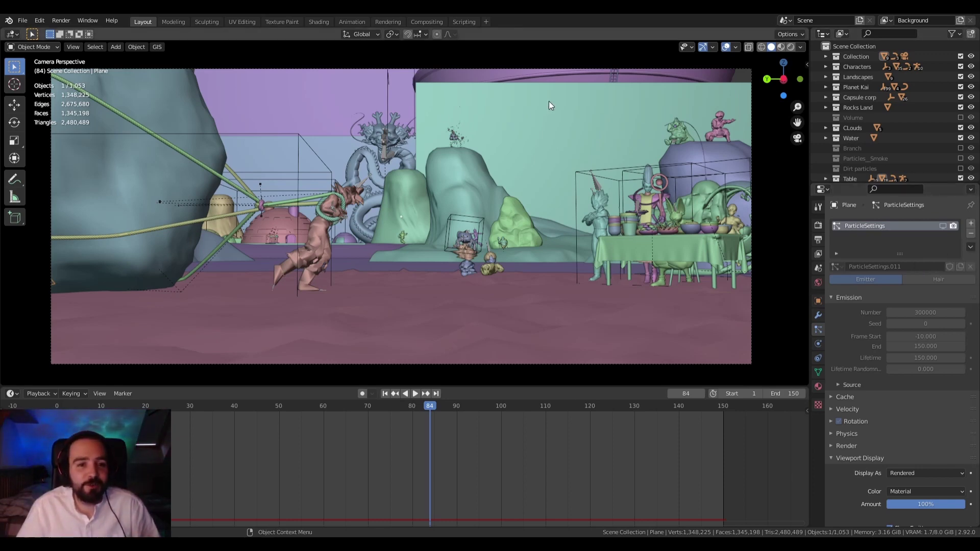
# Save the scene file
pyautogui.scroll(4, 365, 171)
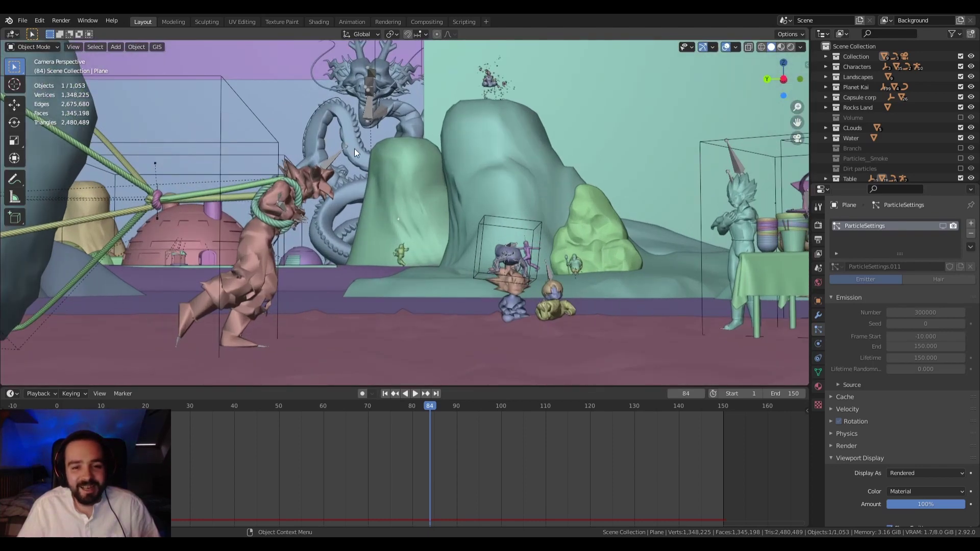
pyautogui.scroll(-4, 354, 148)
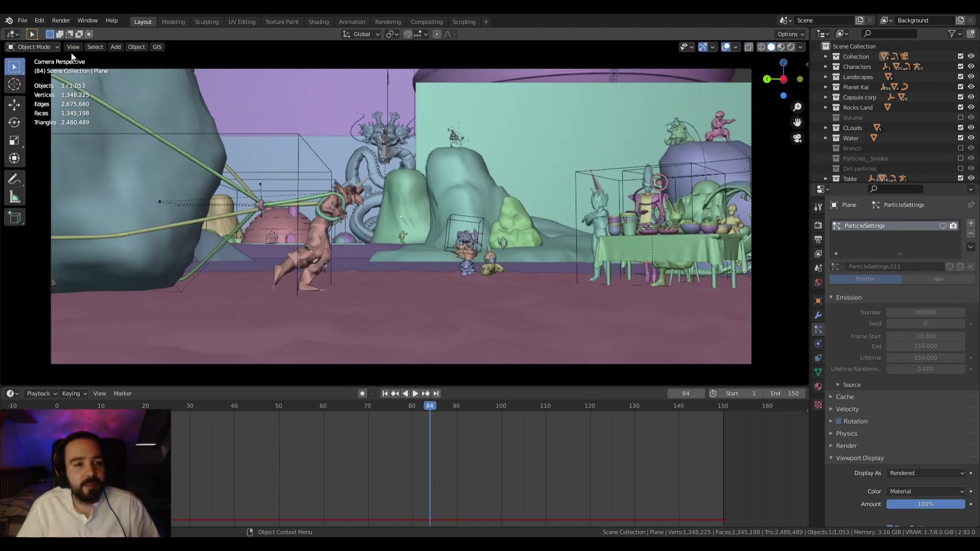
pyautogui.click(22, 20)
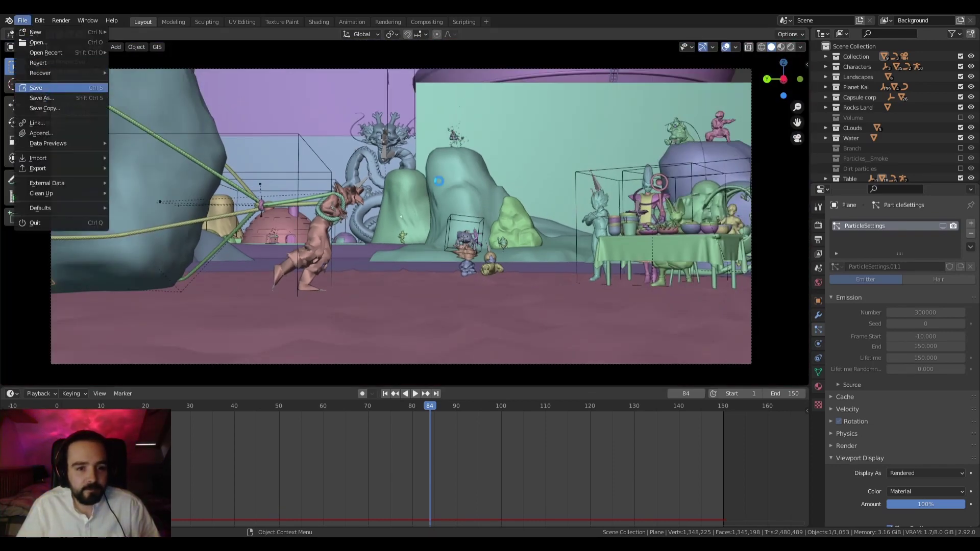
pyautogui.hotkey('ctrl', 's')
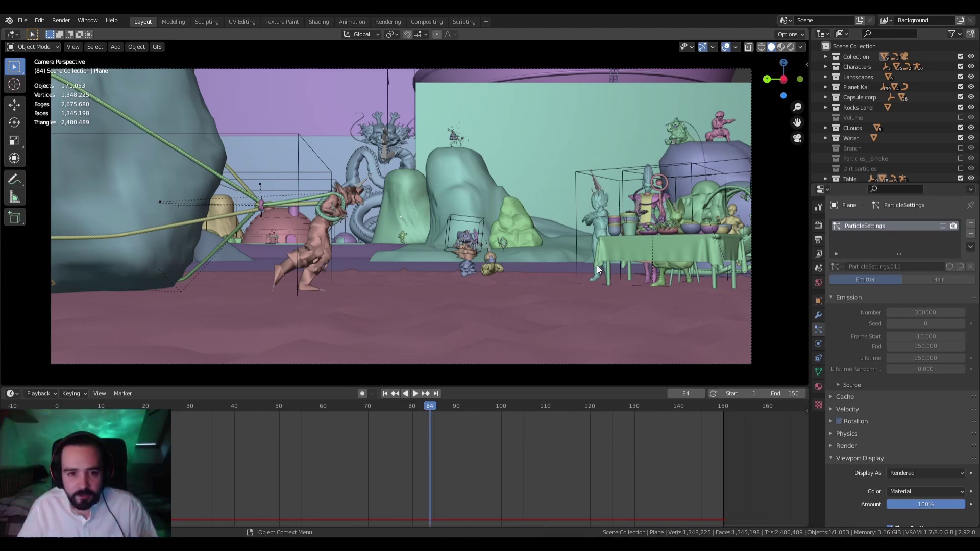
pyautogui.scroll(3, 537, 271)
pyautogui.scroll(-3, 537, 269)
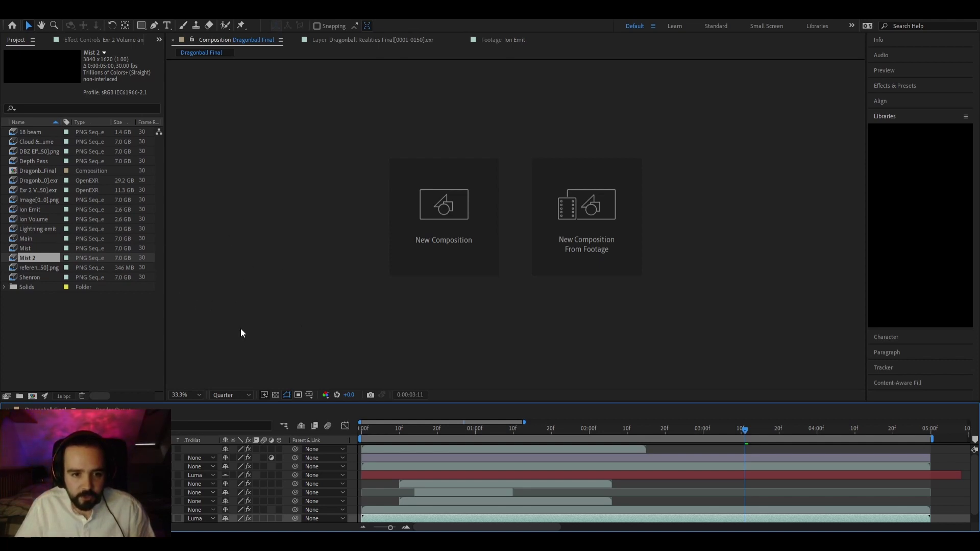
# Switch to After Effects, preview the Dragonball Final composition from the start and move the playhead to 0:00:01:04
pyautogui.moveTo(742, 434); pyautogui.dragTo(358, 456)
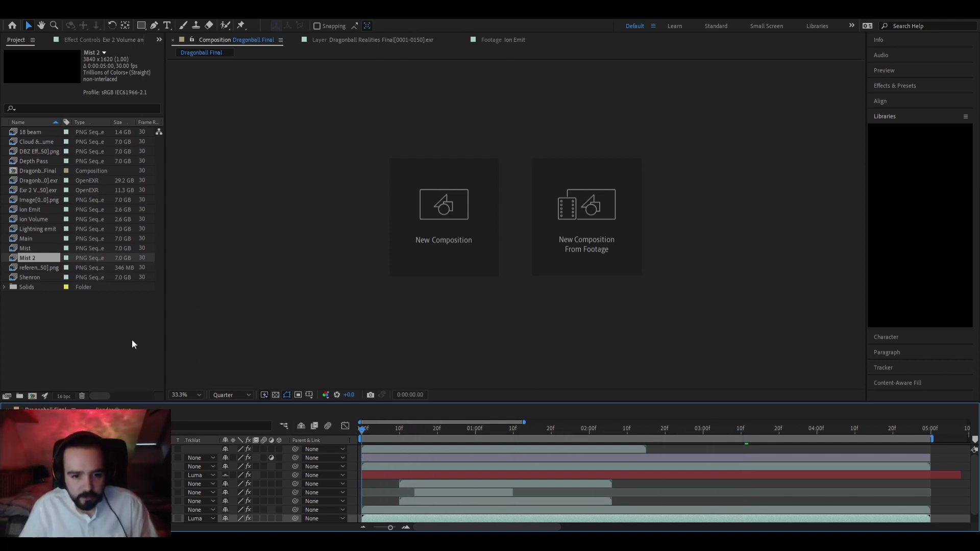
pyautogui.click(110, 366)
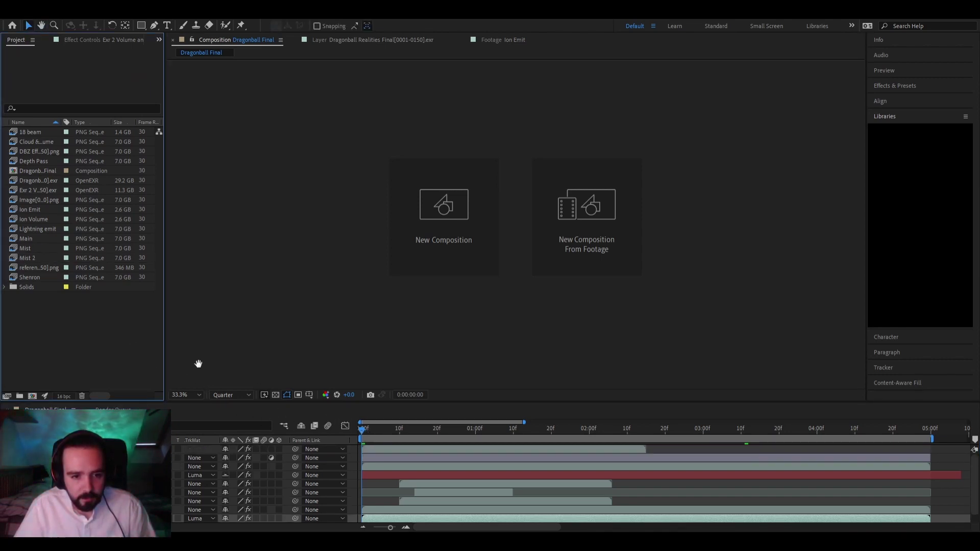
pyautogui.press('space')
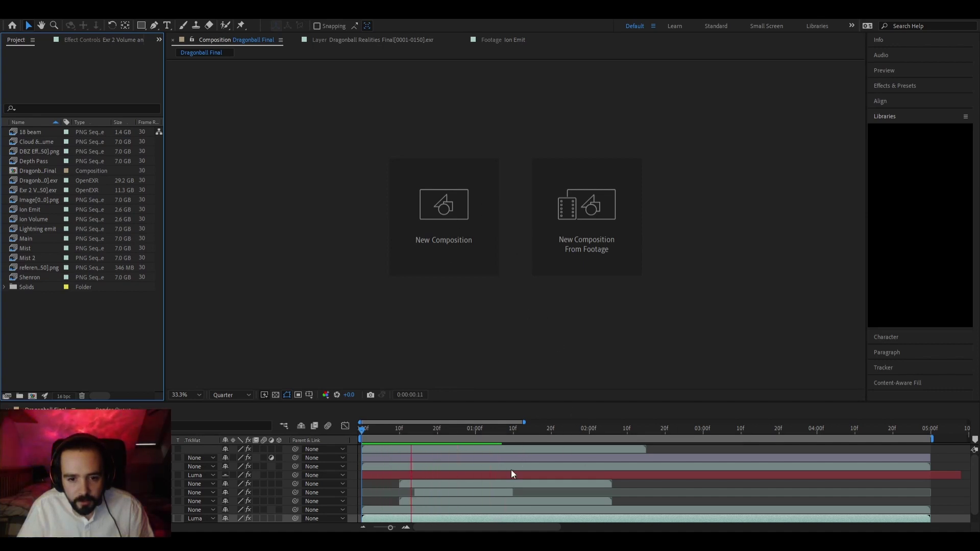
pyautogui.click(503, 440)
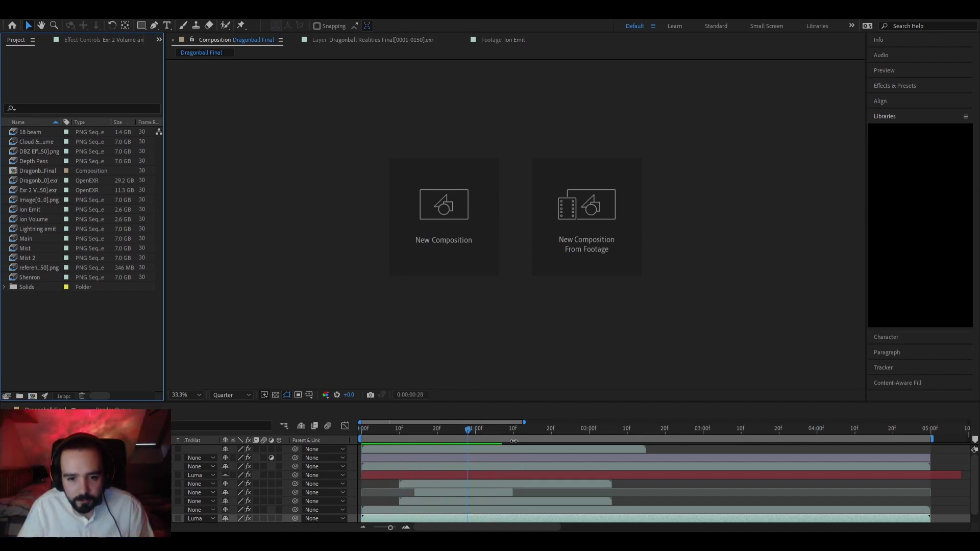
pyautogui.moveTo(495, 435); pyautogui.dragTo(475, 433)
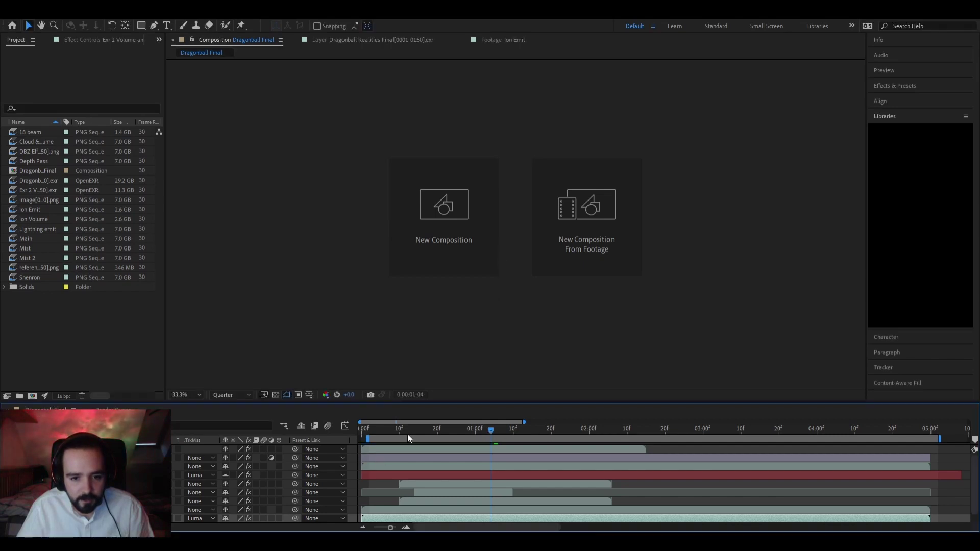
# Return the playhead to the start of the Dragonball Final composition and preview it up to 0:00:00:14
pyautogui.press('Home')
pyautogui.scroll(-1, 454, 485)
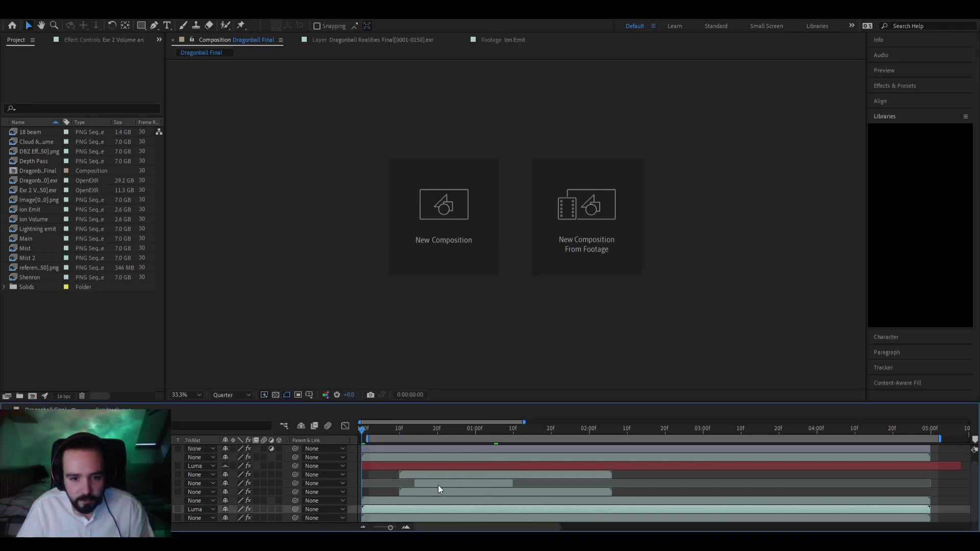
pyautogui.scroll(1, 434, 482)
pyautogui.click(367, 438)
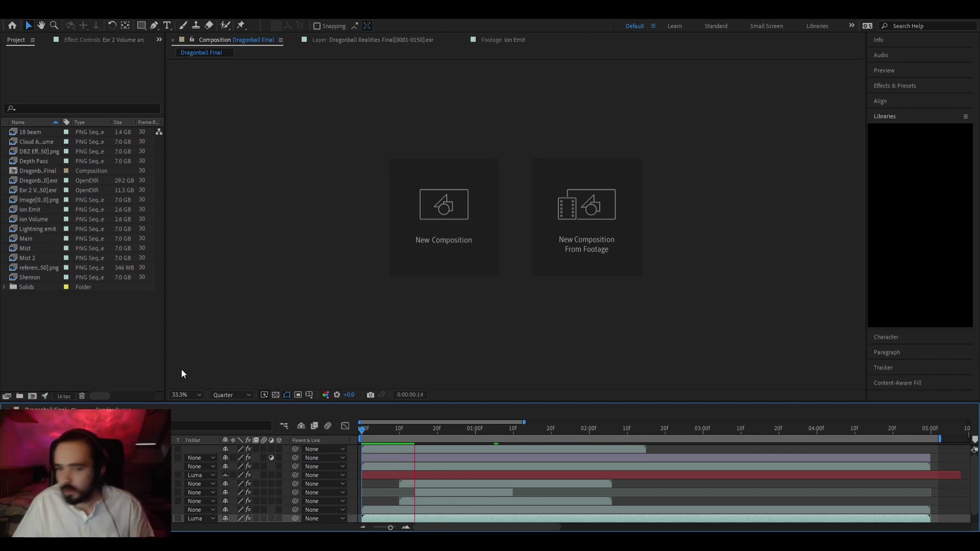
pyautogui.press('space')
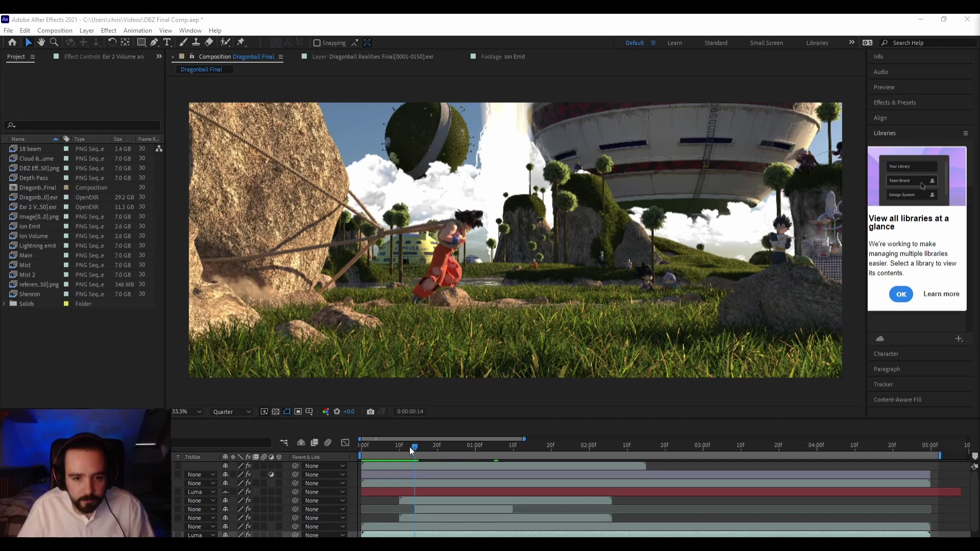
# Move the playhead to 0:00:00:10 and preview the composition from there
pyautogui.moveTo(412, 447)
pyautogui.mouseDown()
pyautogui.moveTo(366, 445)
pyautogui.moveTo(423, 448)
pyautogui.moveTo(400, 446)
pyautogui.mouseUp()
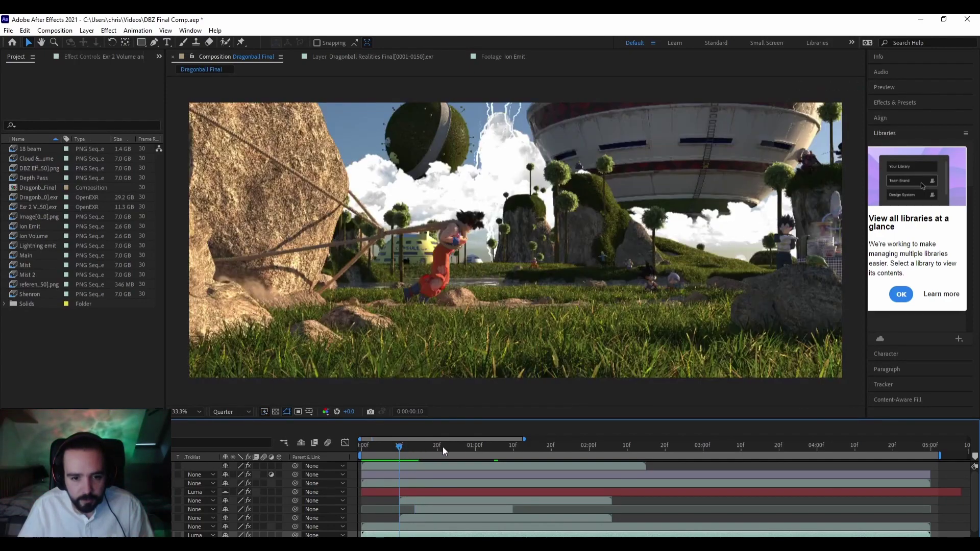
pyautogui.press('space')
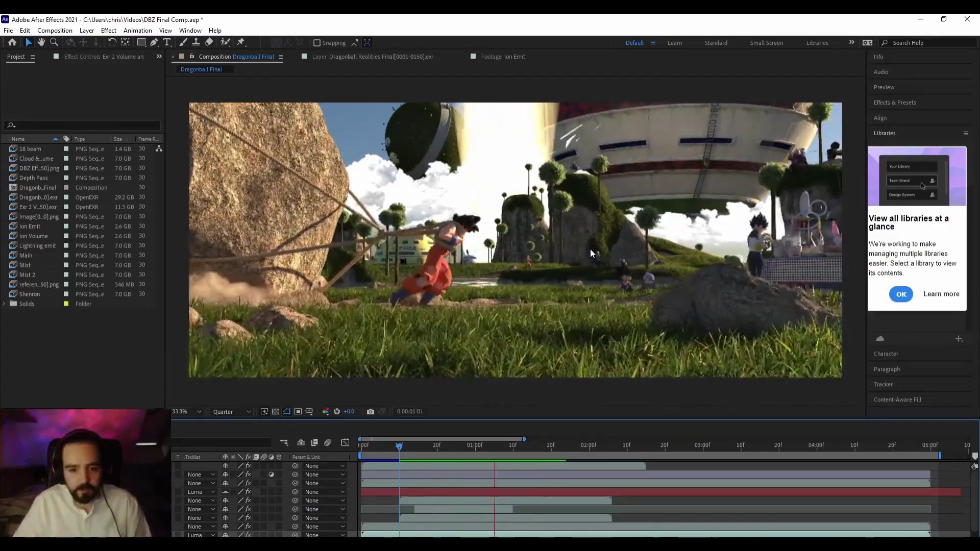
pyautogui.press('space')
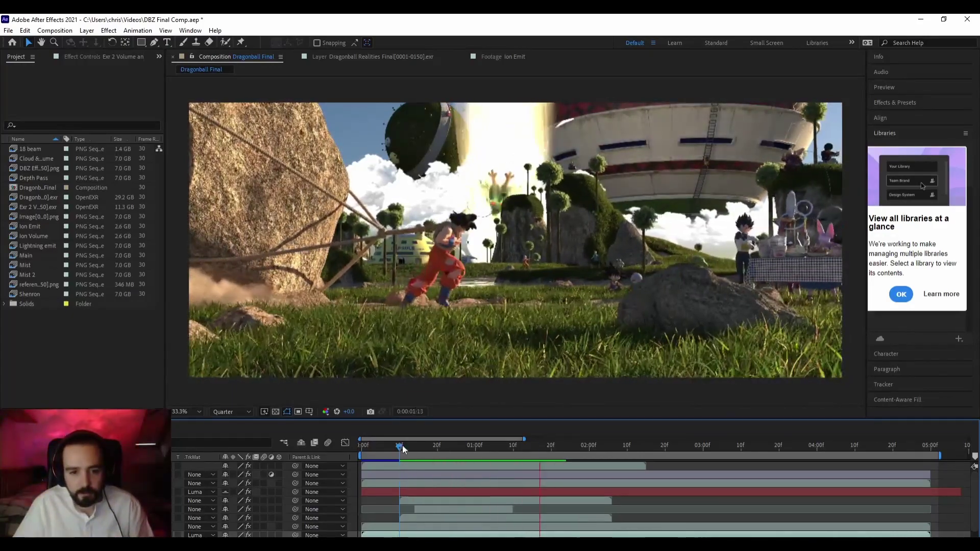
# Move the playhead to 0:00:01:25 and try to preview the composition from there
pyautogui.moveTo(536, 448); pyautogui.dragTo(569, 448)
pyautogui.press('space')
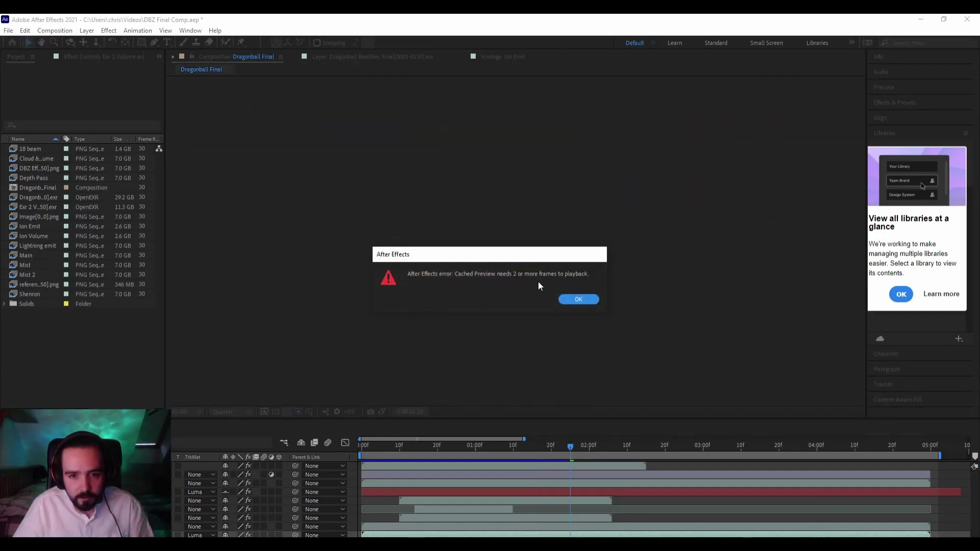
pyautogui.click(578, 299)
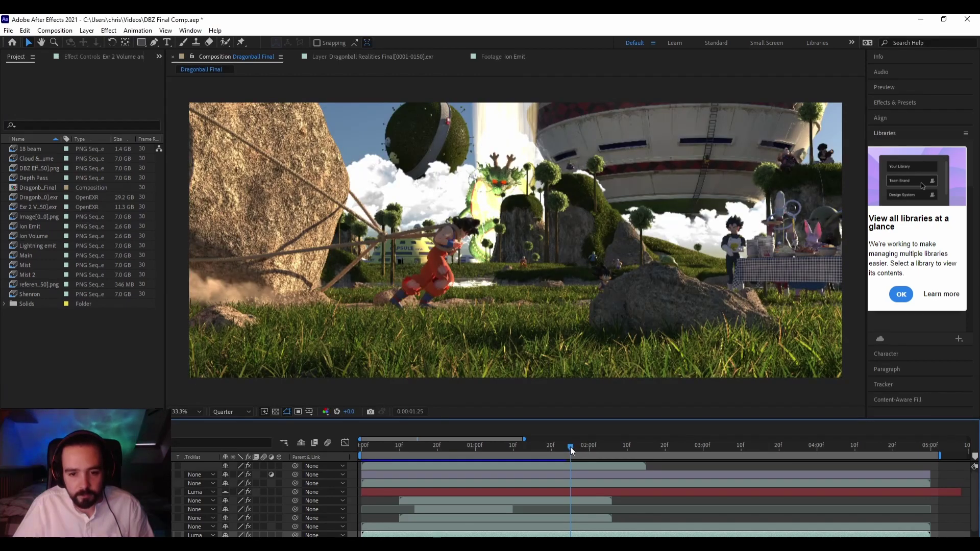
# Scrub through the Dragonball Final composition, return the playhead to the start and preview the animation from there
pyautogui.moveTo(570, 446); pyautogui.dragTo(874, 458)
pyautogui.moveTo(740, 457); pyautogui.dragTo(354, 433)
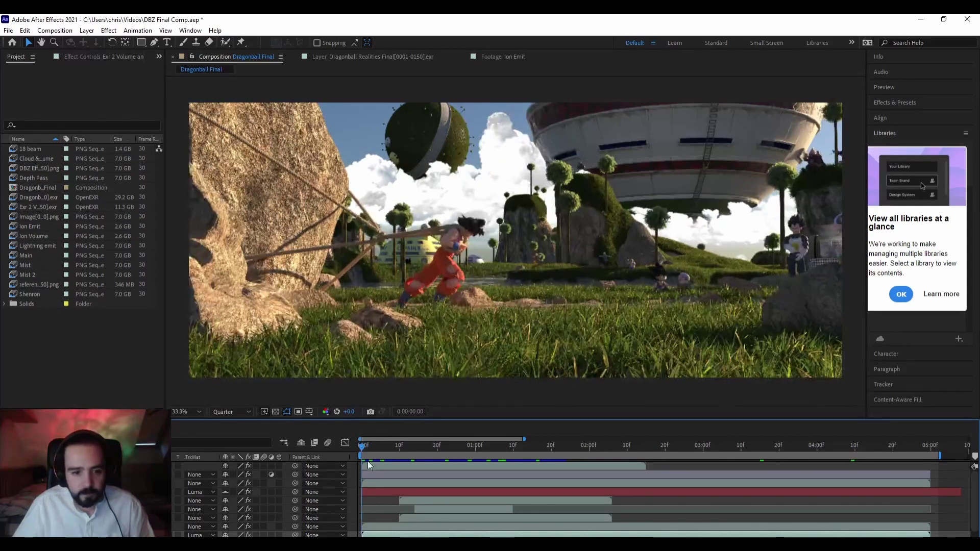
pyautogui.press('space')
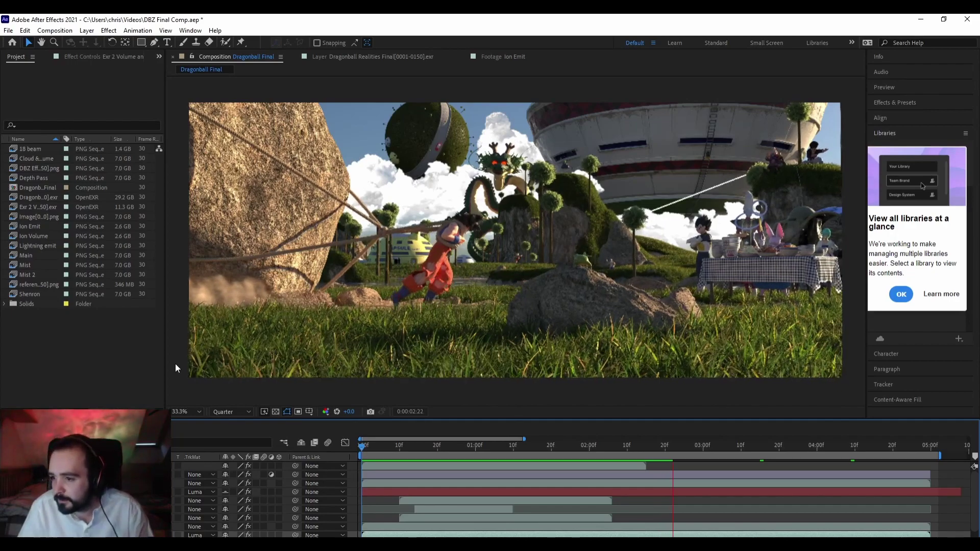
pyautogui.press('space')
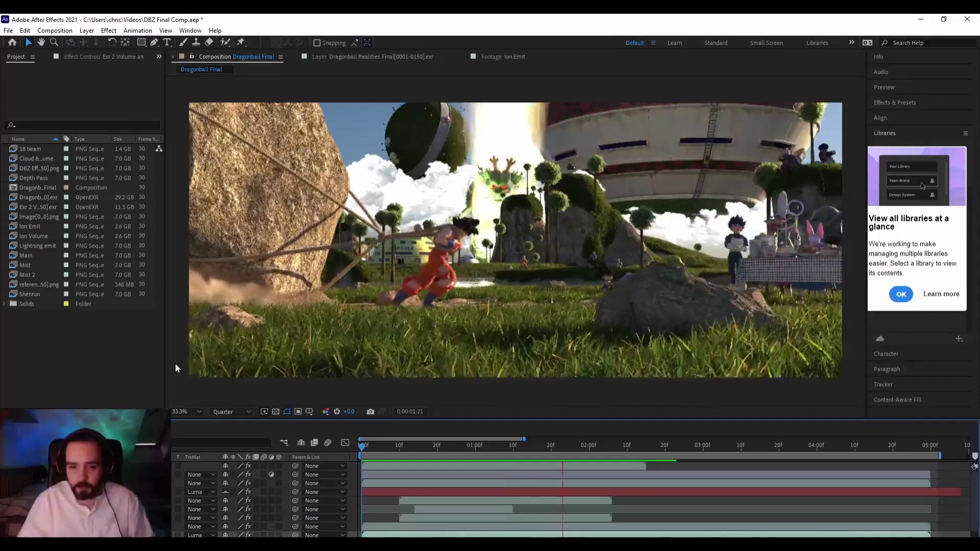
pyautogui.press('space')
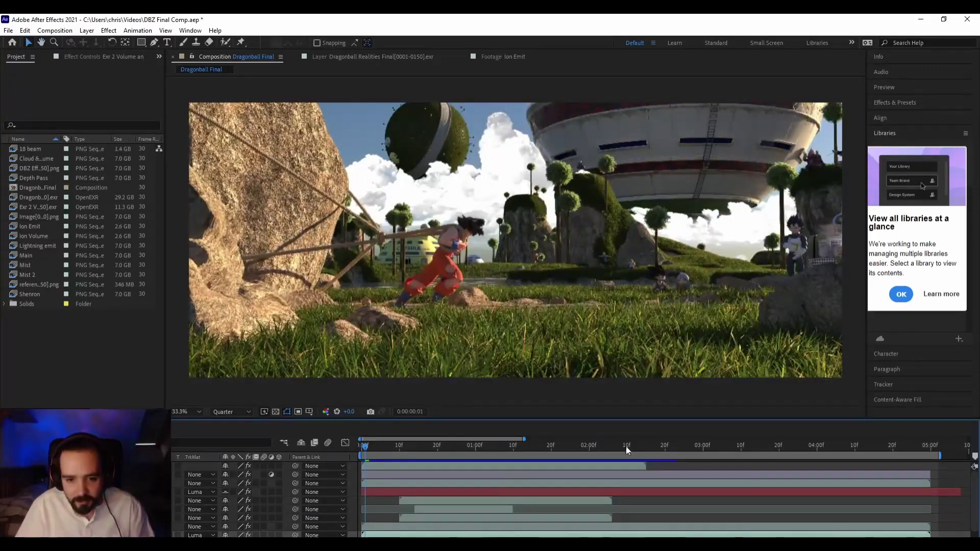
# Try to preview the composition from 0:00:02:21 and from about 0:00:02:06, dismissing each error message
pyautogui.moveTo(626, 446); pyautogui.dragTo(669, 451)
pyautogui.press('space')
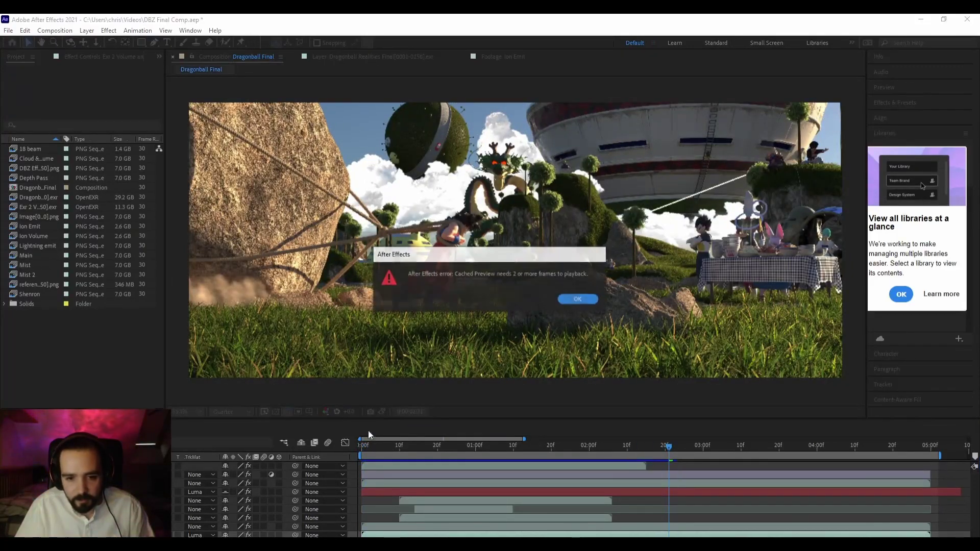
pyautogui.click(579, 300)
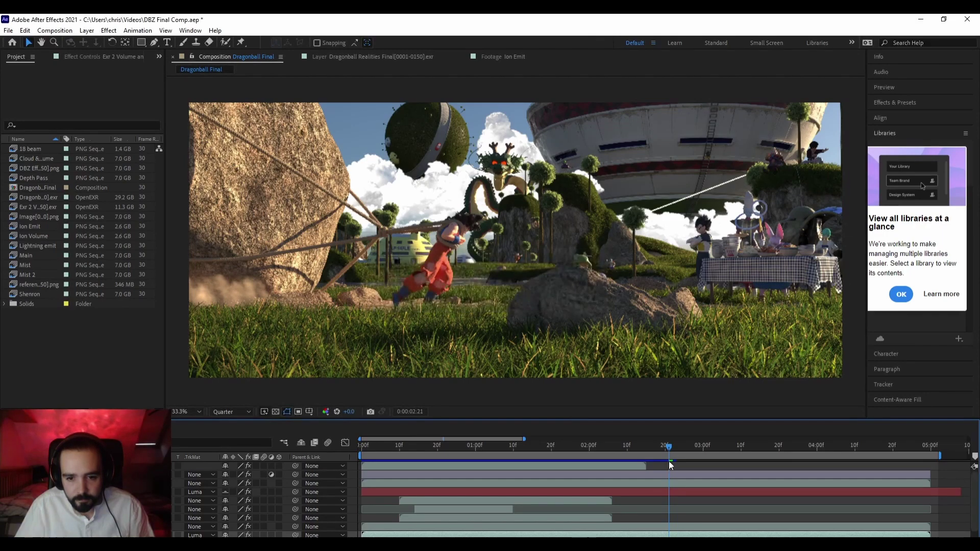
pyautogui.click(613, 445)
pyautogui.press('space')
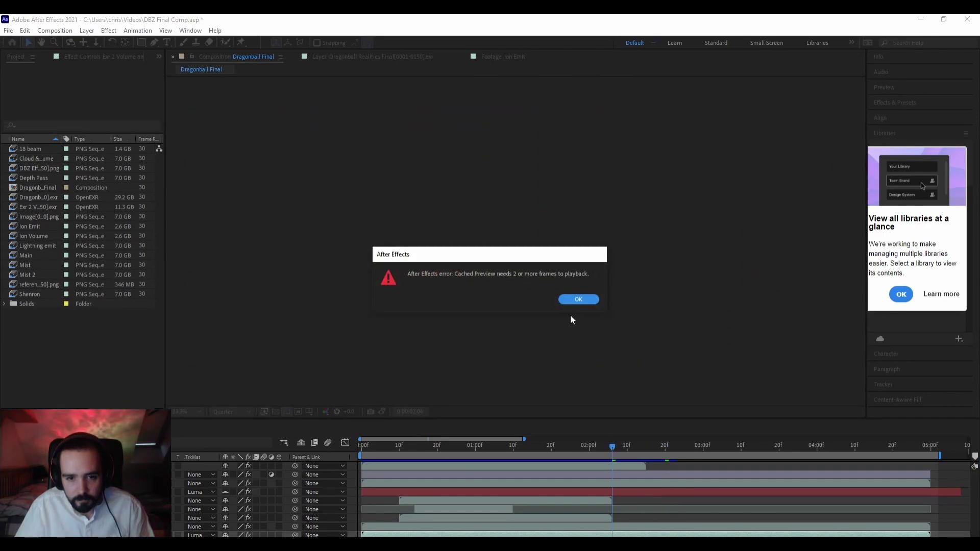
pyautogui.press('Return')
# Preview the composition from about 0:00:00:12, and move the playhead to 0:00:02:23
pyautogui.click(418, 442)
pyautogui.press('space')
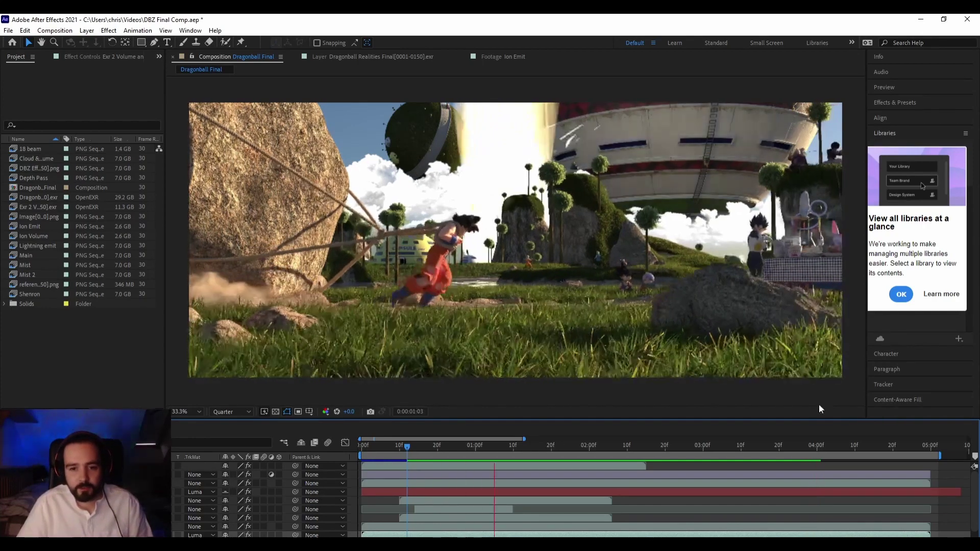
pyautogui.click(675, 446)
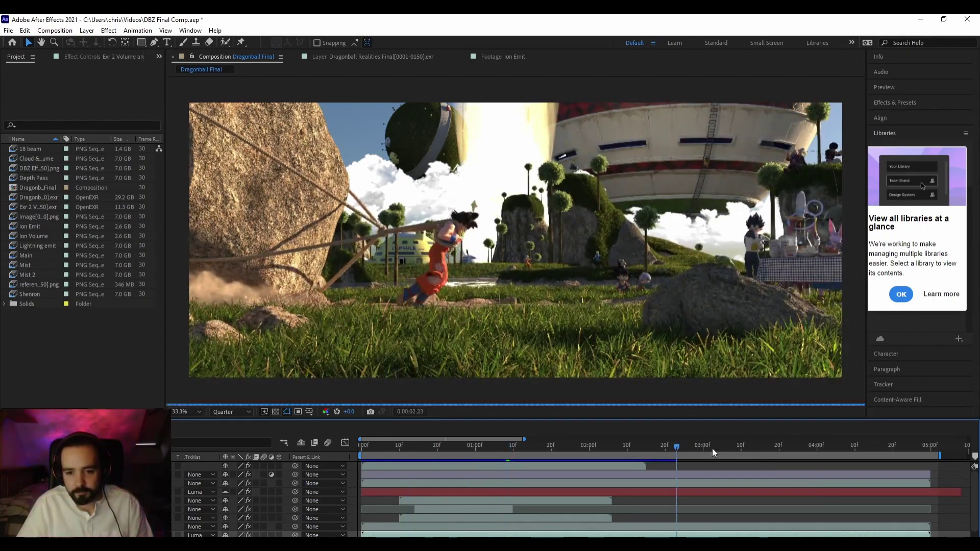
pyautogui.click(576, 295)
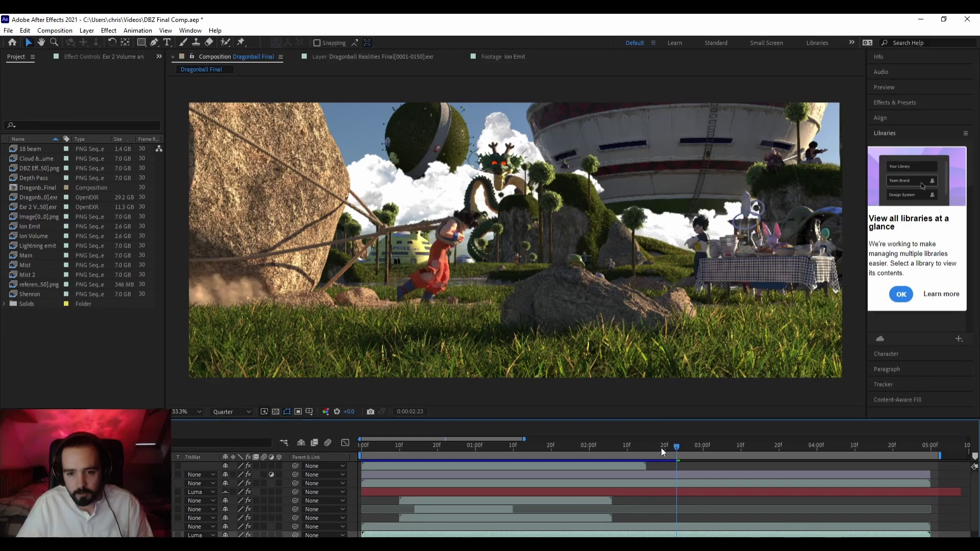
# Move the playhead to 0:00:02:03 and try to preview the composition from there
pyautogui.moveTo(660, 447); pyautogui.dragTo(599, 449)
pyautogui.press('space')
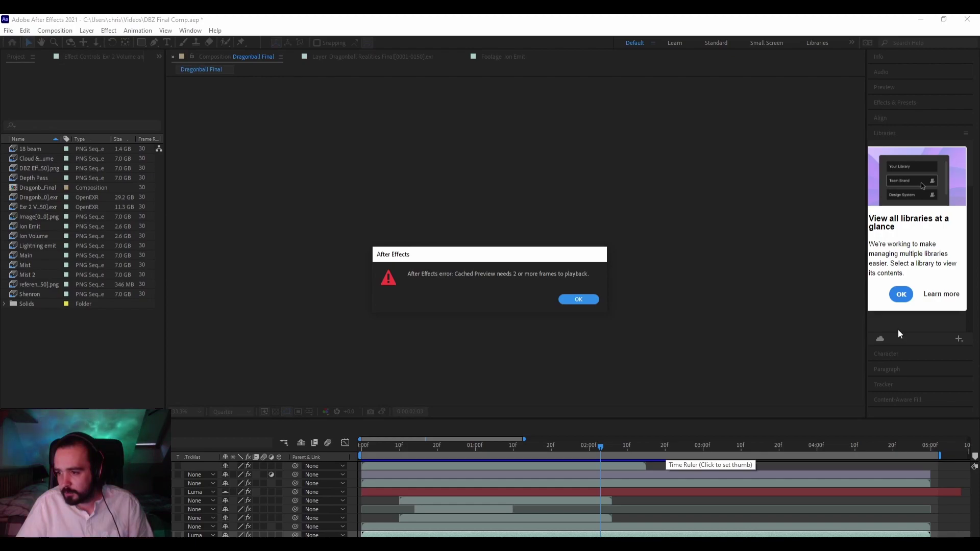
pyautogui.click(579, 300)
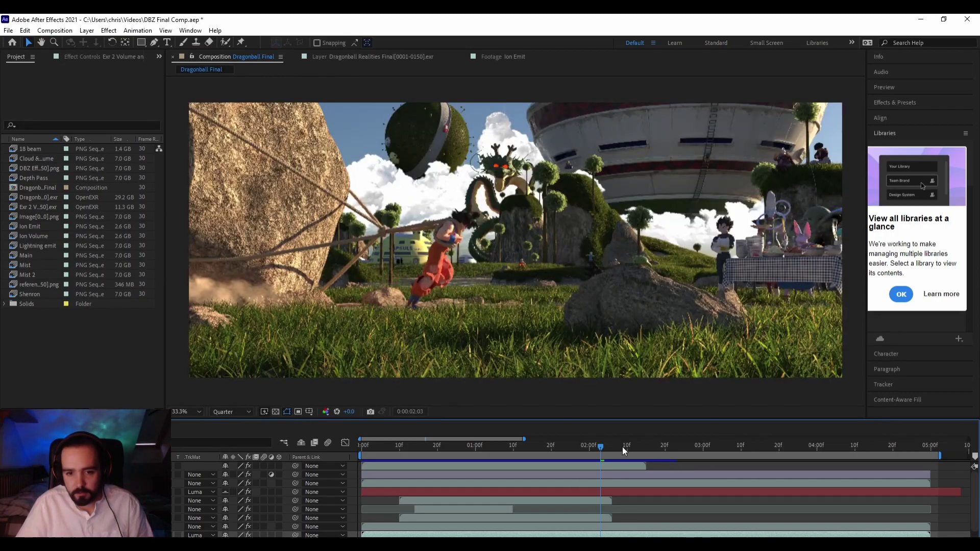
# Move the playhead to 0:00:02:13 and preview the composition from there
pyautogui.moveTo(623, 446)
pyautogui.mouseDown()
pyautogui.moveTo(350, 447)
pyautogui.moveTo(666, 455)
pyautogui.moveTo(635, 458)
pyautogui.mouseUp()
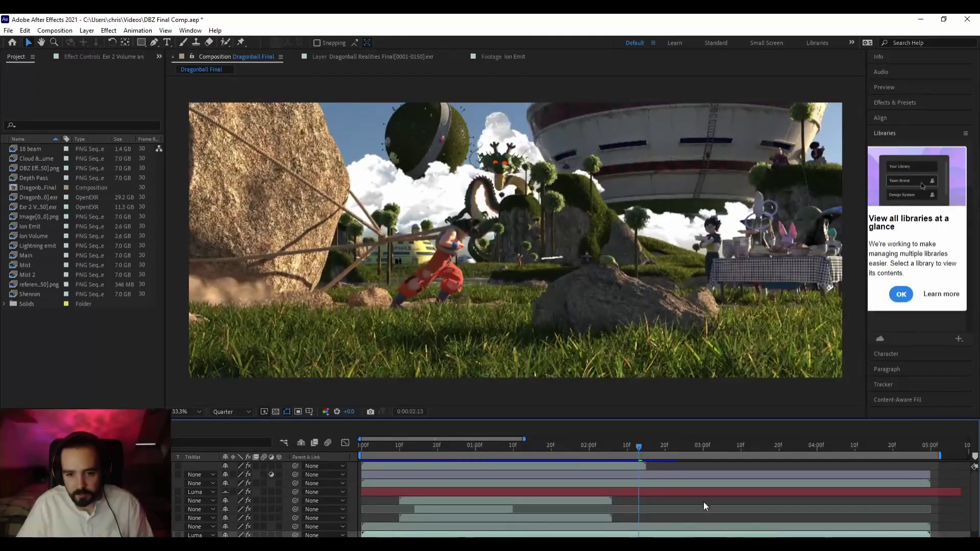
pyautogui.press('space')
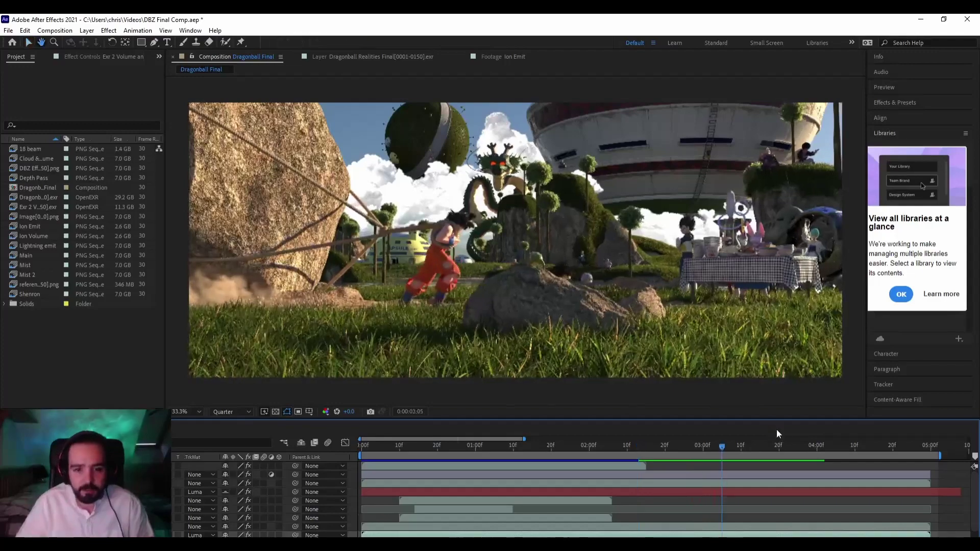
pyautogui.press('space')
# Move the playhead to 0:00:02:29 and on to 0:00:03:02, and try to preview the composition
pyautogui.moveTo(724, 447); pyautogui.dragTo(700, 445)
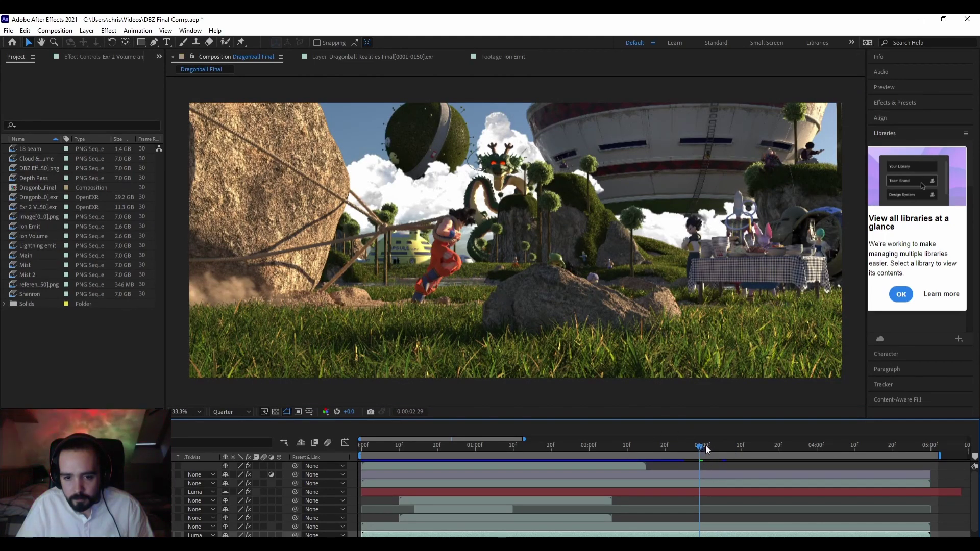
pyautogui.moveTo(700, 446); pyautogui.dragTo(711, 445)
pyautogui.press('space')
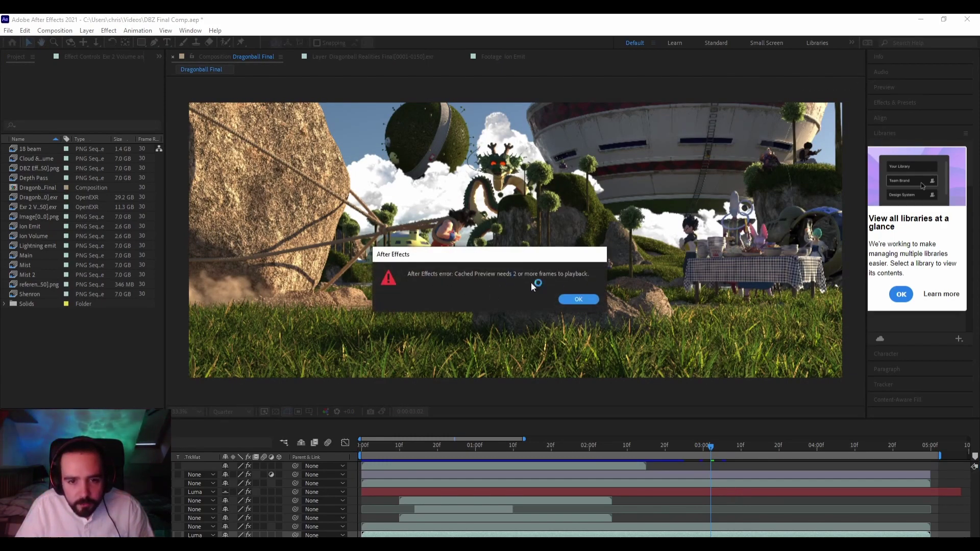
pyautogui.click(582, 299)
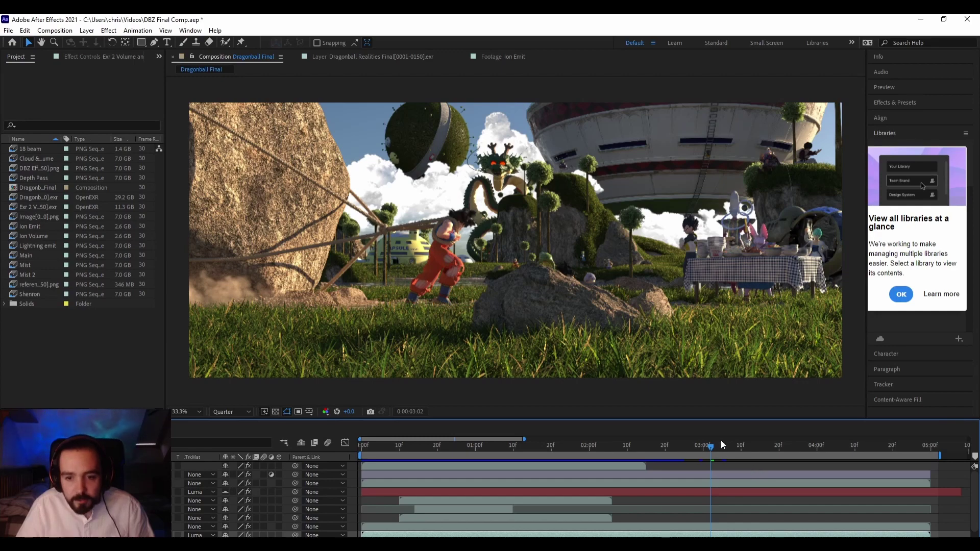
# Scrub the composition to 0:00:04:07 and set the viewer magnification to Fit up to 100%
pyautogui.moveTo(717, 446); pyautogui.dragTo(857, 451)
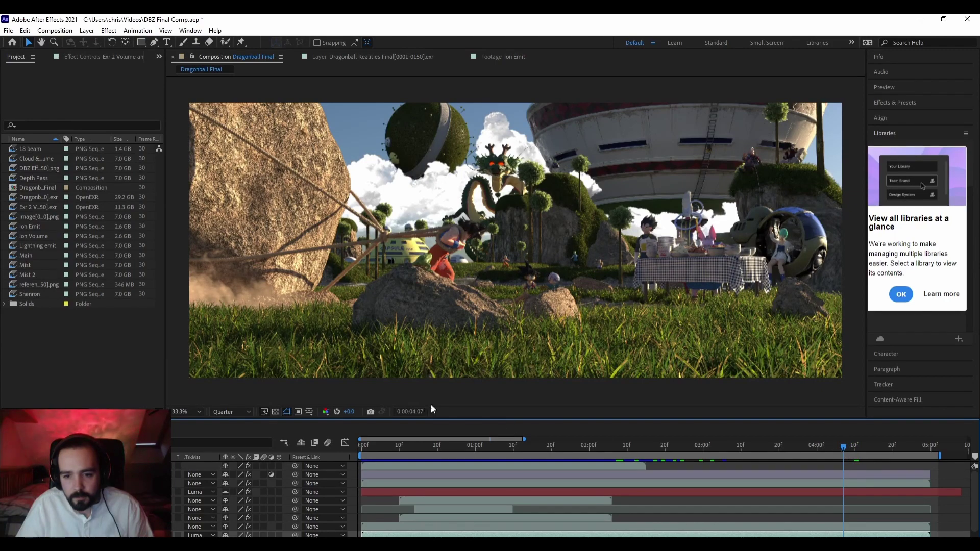
pyautogui.click(225, 413)
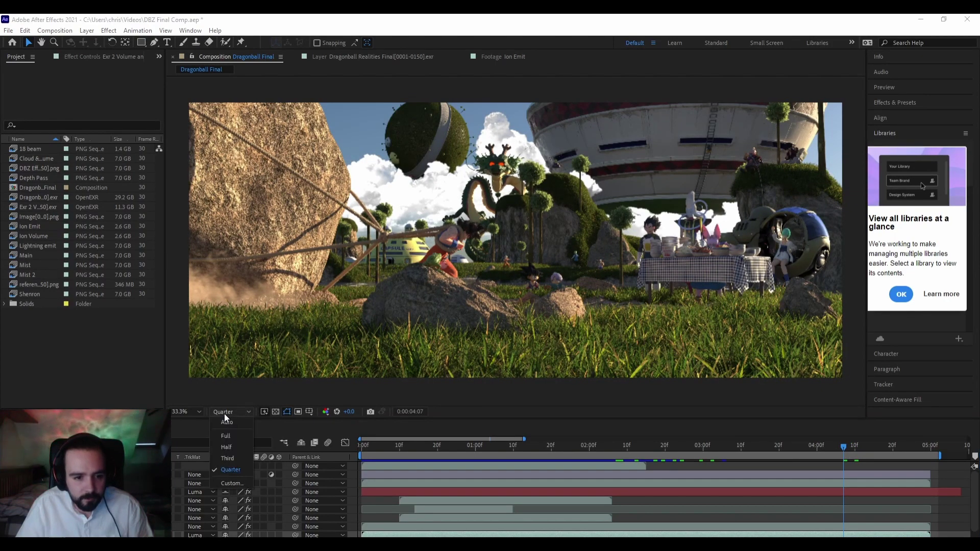
pyautogui.click(183, 412)
pyautogui.click(183, 412)
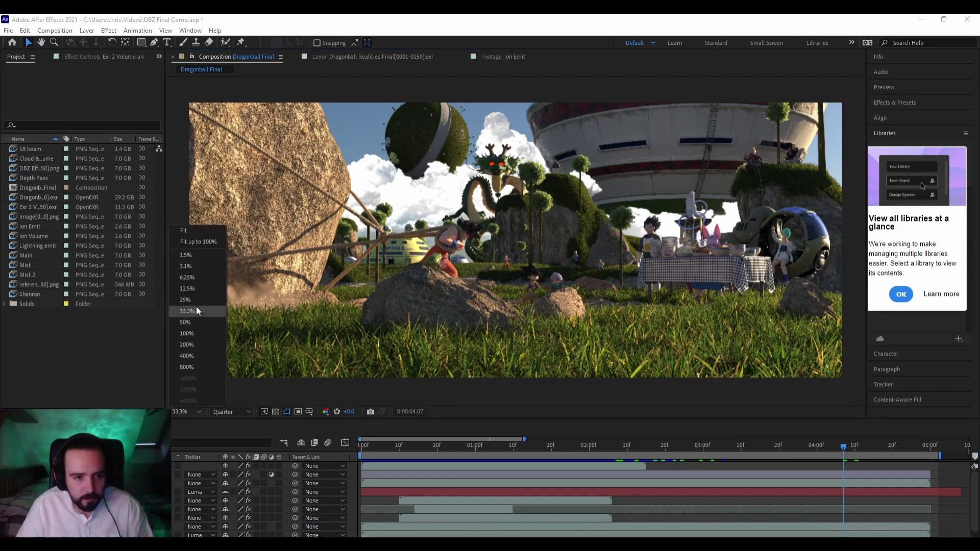
pyautogui.click(206, 242)
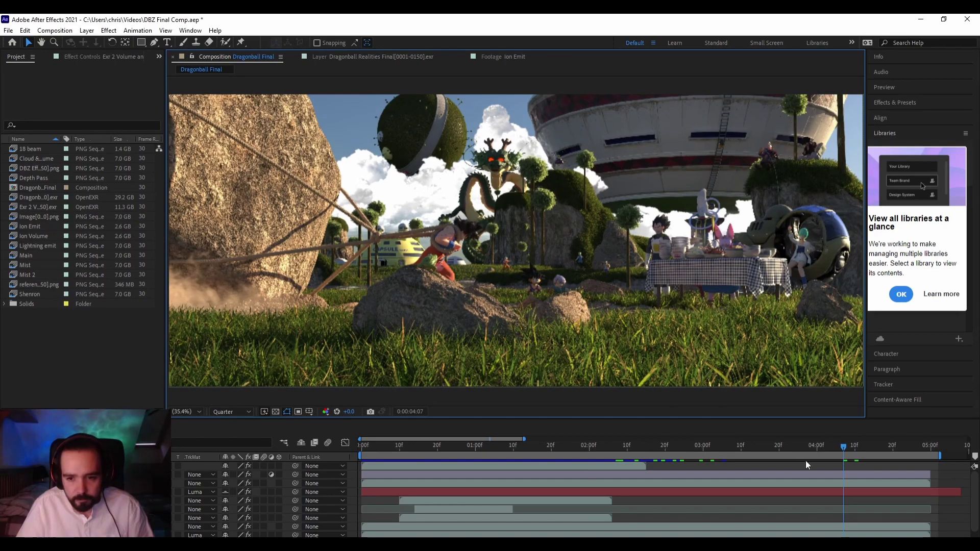
# Move the playhead to 0:00:04:04, check the fast preview options and preview the composition from there
pyautogui.moveTo(842, 450); pyautogui.dragTo(832, 447)
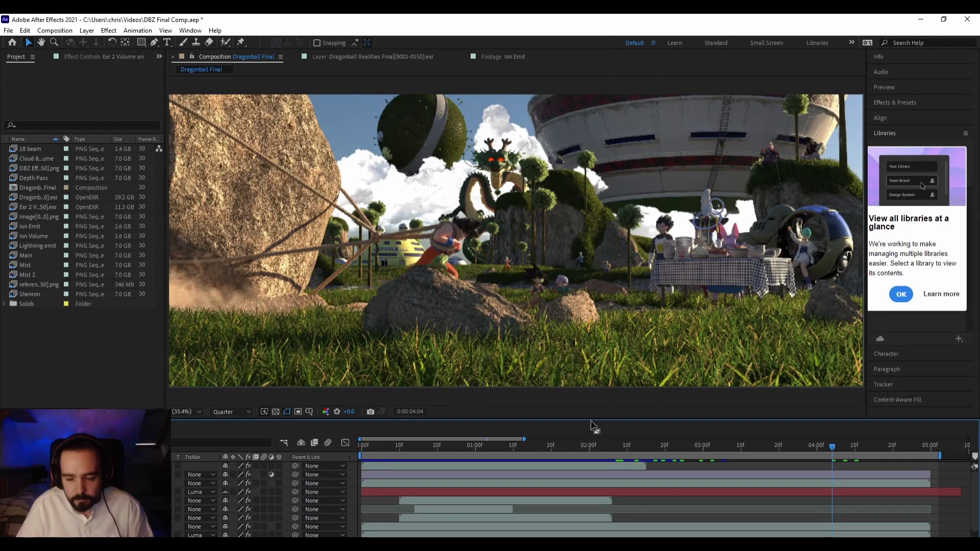
pyautogui.click(265, 411)
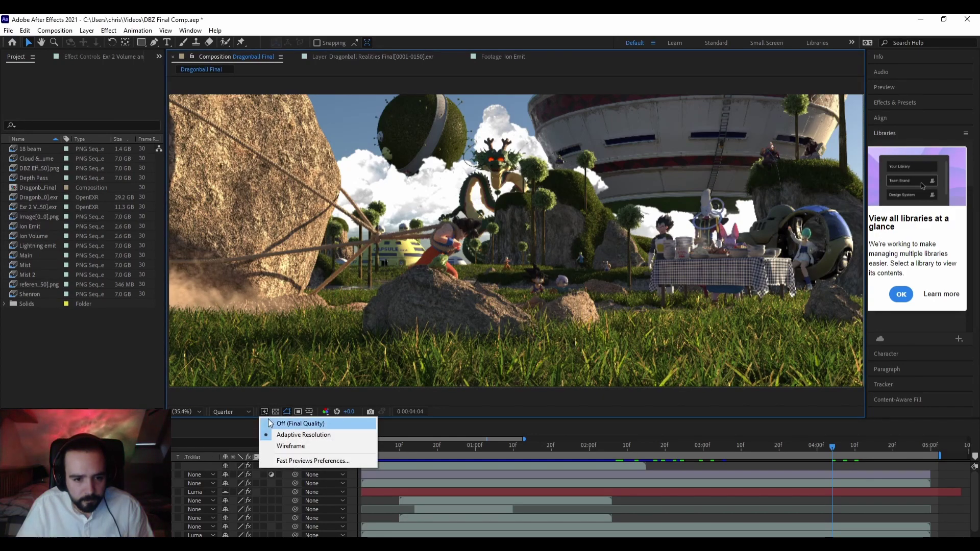
pyautogui.click(237, 396)
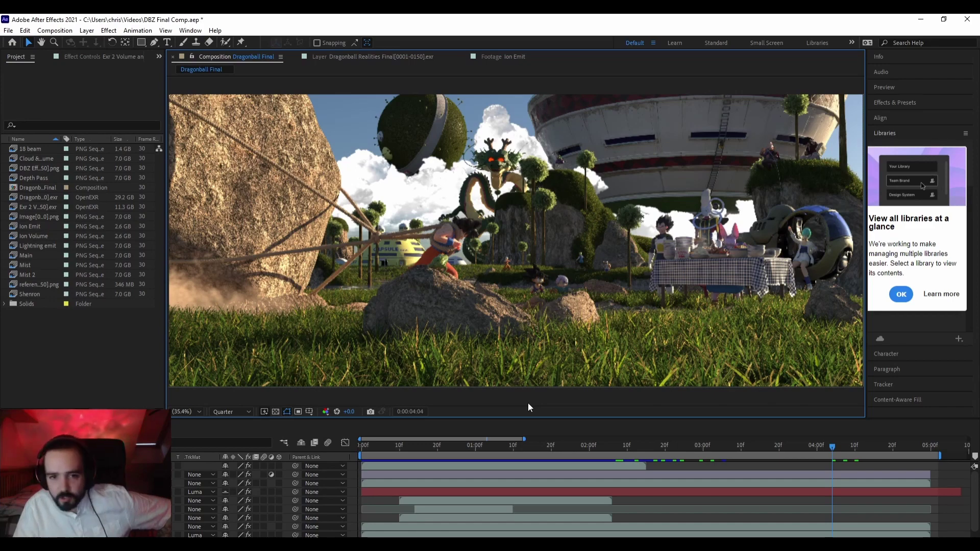
pyautogui.press('space')
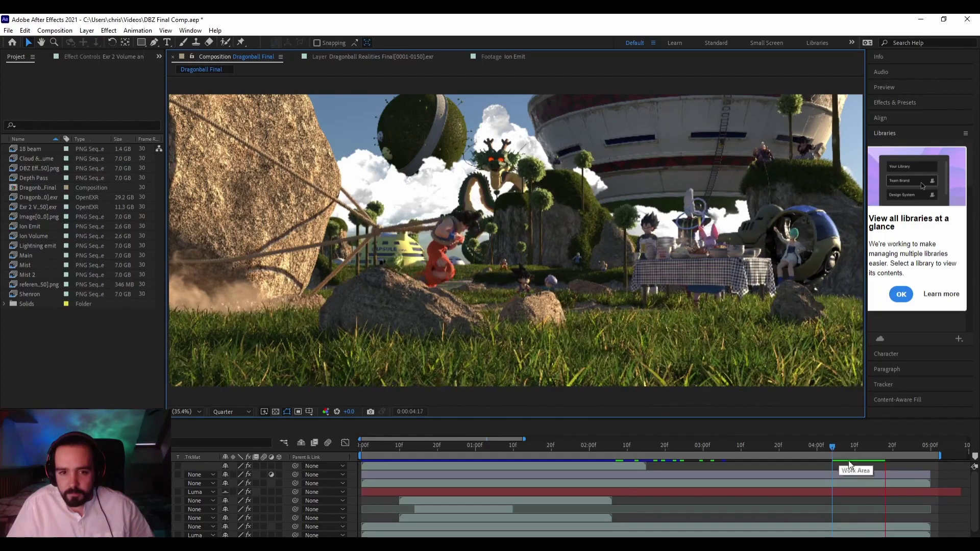
# Preview the composition from near its start, and move the playhead to 0:00:00:06
pyautogui.moveTo(882, 450); pyautogui.dragTo(373, 449)
pyautogui.press('space')
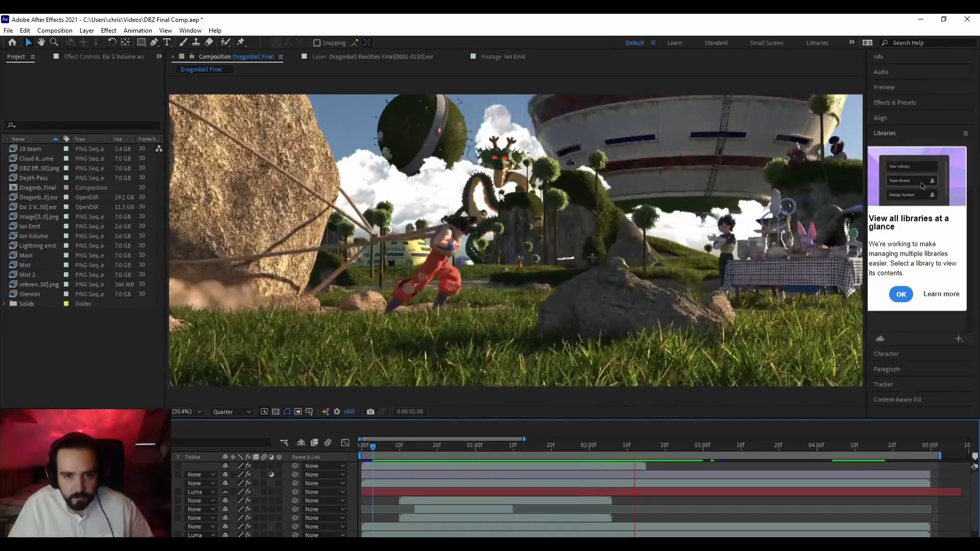
pyautogui.moveTo(630, 446); pyautogui.dragTo(397, 444)
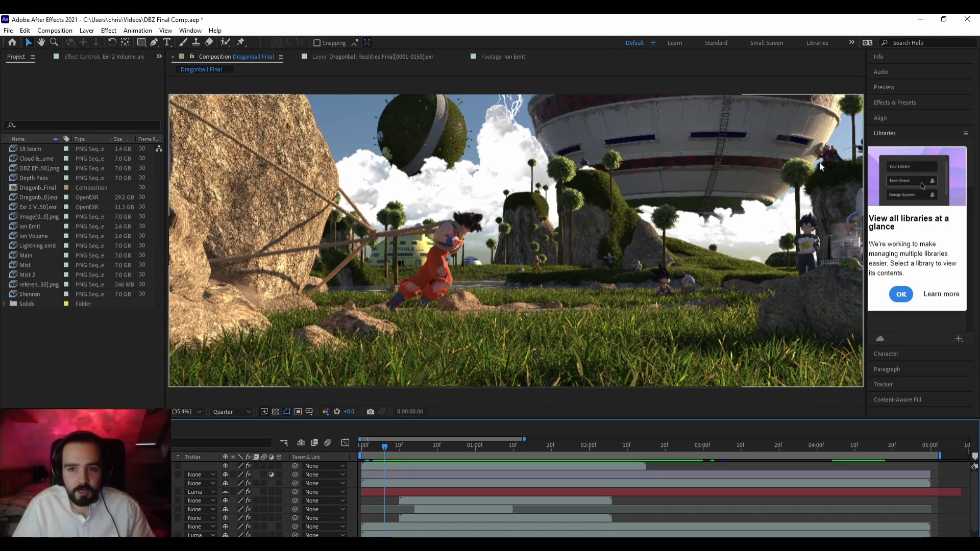
# Collapse the Libraries section, enlarge the timeline area to expose all layers and dismiss the desktop notification
pyautogui.click(901, 135)
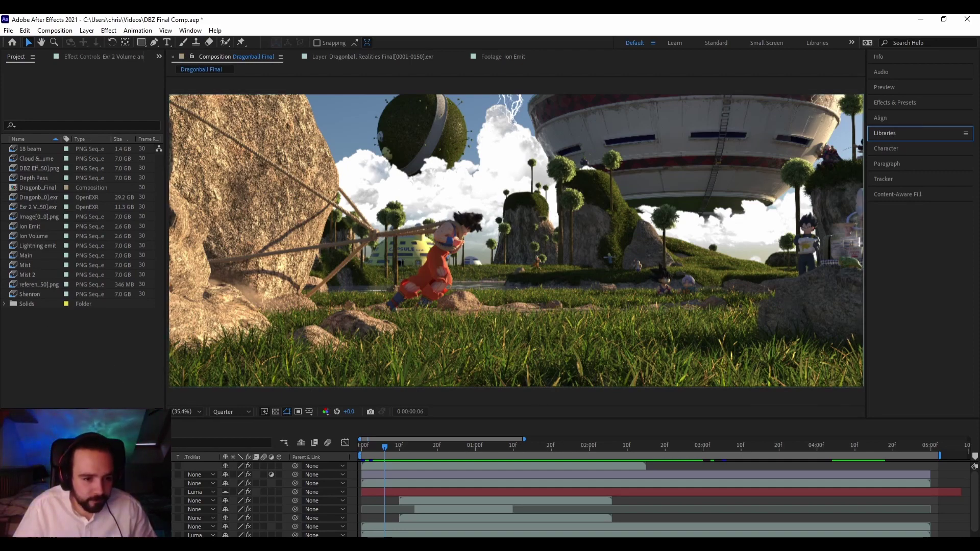
pyautogui.moveTo(132, 417); pyautogui.dragTo(132, 350)
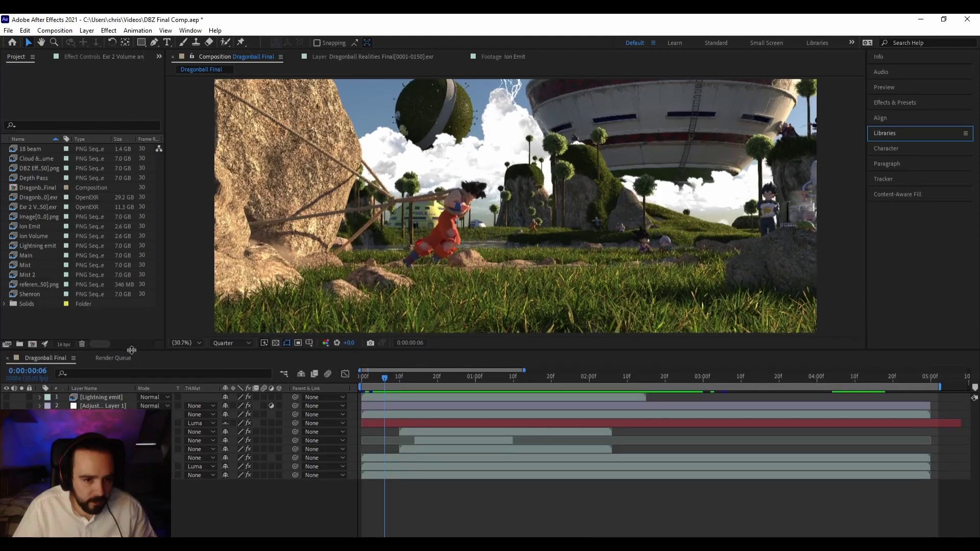
pyautogui.click(132, 503)
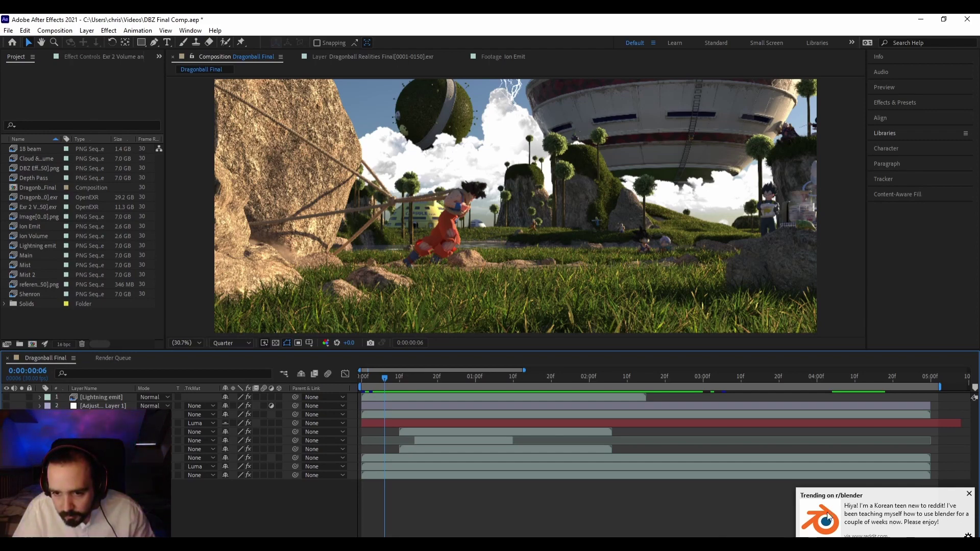
pyautogui.click(970, 495)
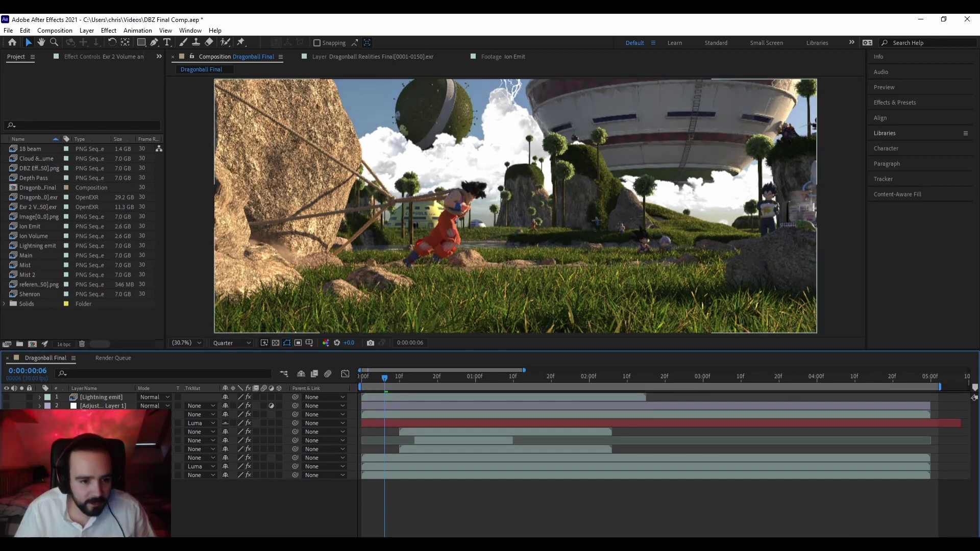
# Select the Dragonball Realities Final EXR layer and examine the channel and process settings of its EXtractoR effect
pyautogui.click(102, 458)
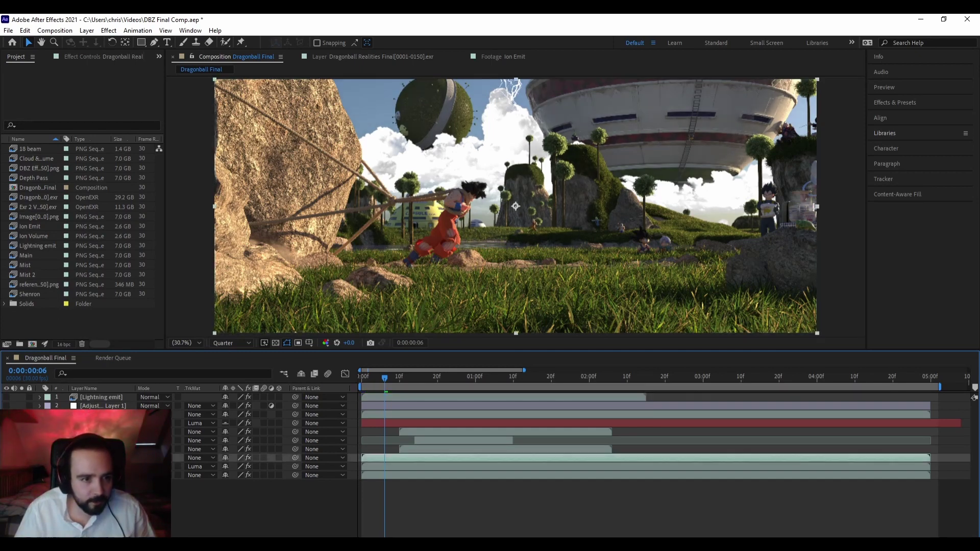
pyautogui.click(81, 56)
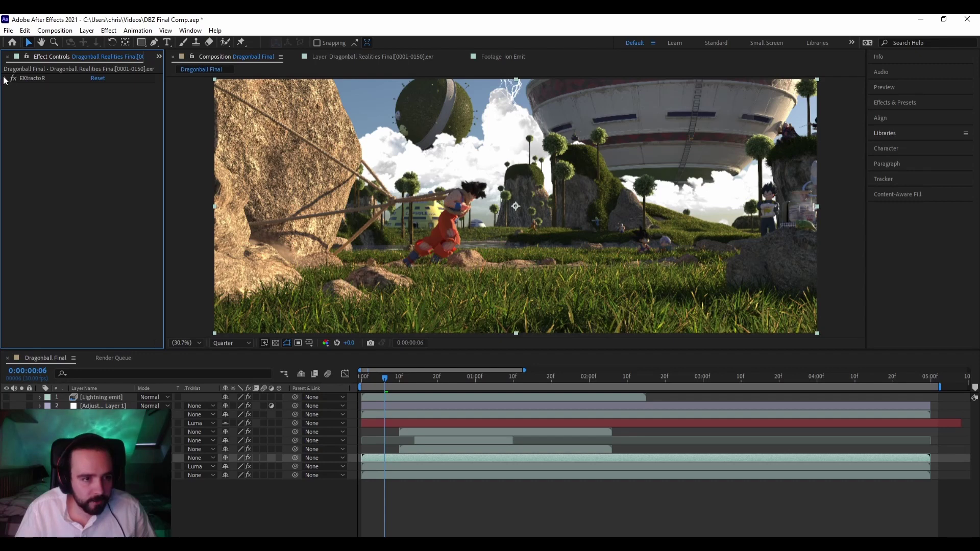
pyautogui.click(6, 78)
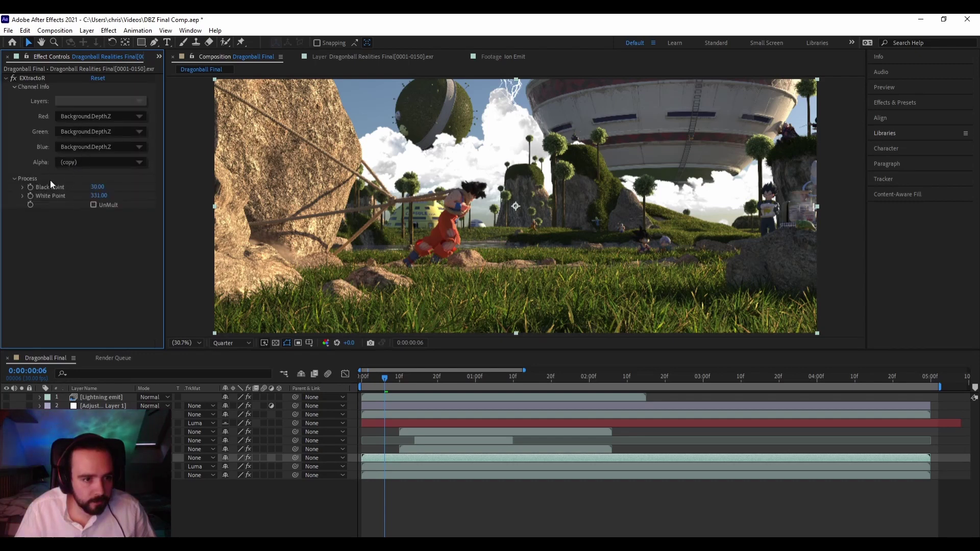
pyautogui.click(6, 79)
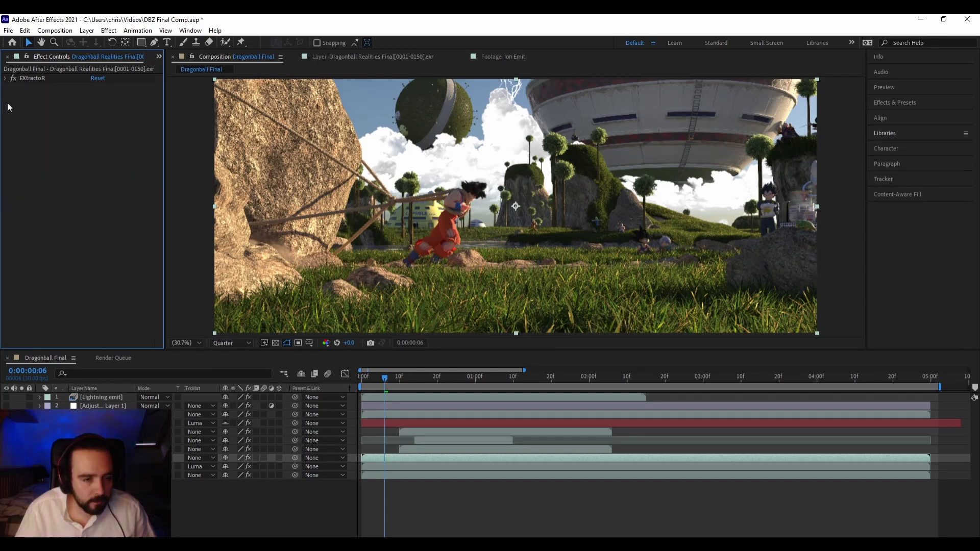
# Toggle the visibility and solo state of the selected Dragonball Realities Final layer to compare the composite with and without it
pyautogui.click(7, 458)
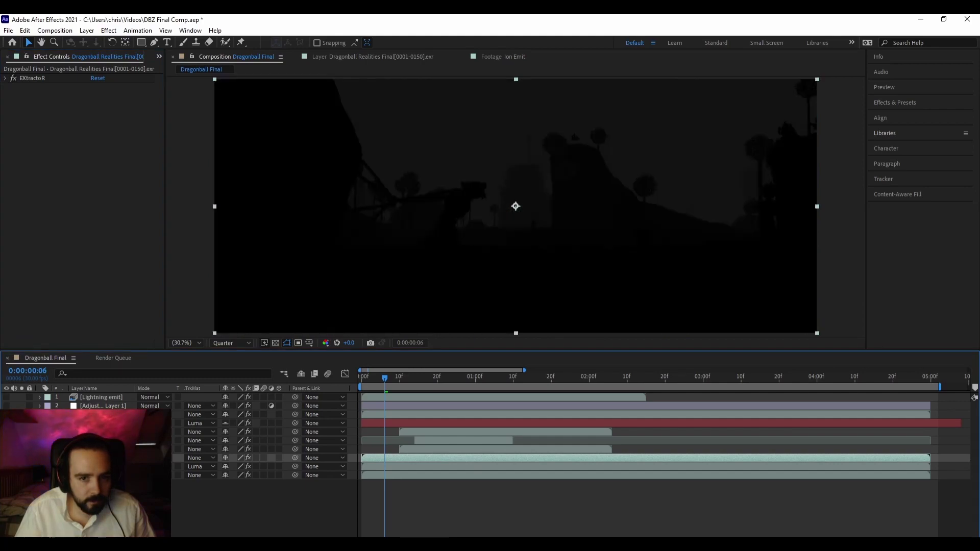
pyautogui.click(22, 458)
pyautogui.click(22, 458)
pyautogui.click(22, 458)
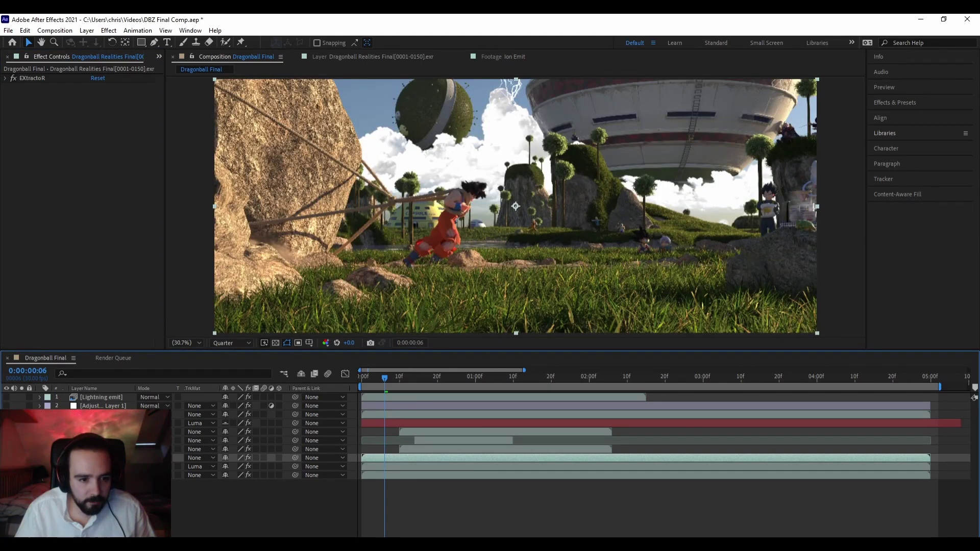
# Switch the layer directly beneath the main render off and on repeatedly to compare its contribution to the composite
pyautogui.click(7, 467)
pyautogui.click(7, 467)
pyautogui.click(6, 466)
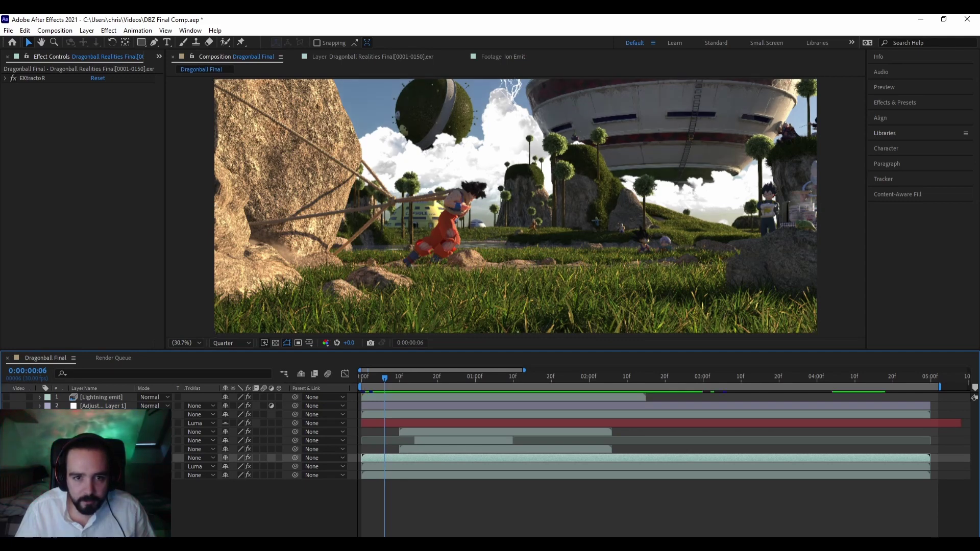
pyautogui.click(7, 466)
pyautogui.click(7, 467)
pyautogui.click(6, 466)
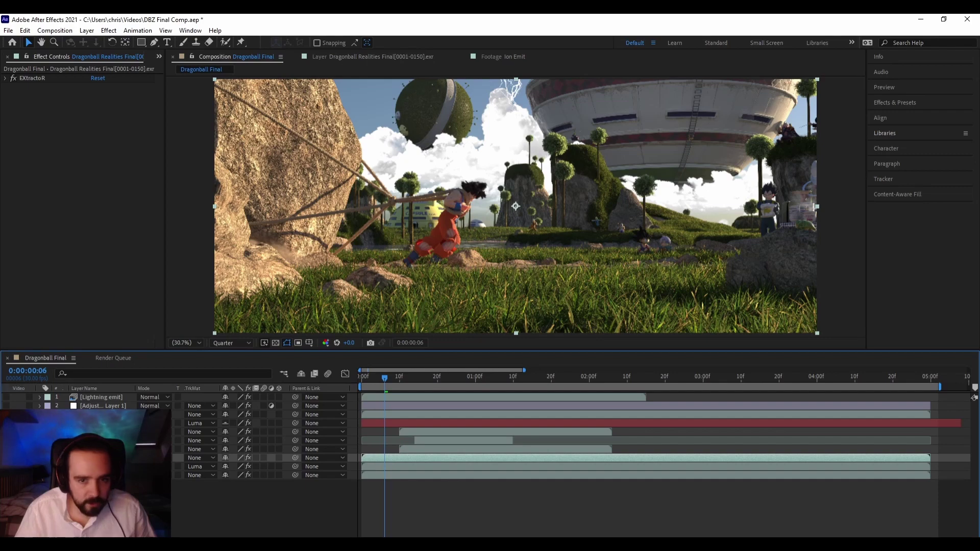
# Go to 0:00:00:17, select the Ion Emit layer and compare the frame with its Shine effect off and on
pyautogui.click(427, 378)
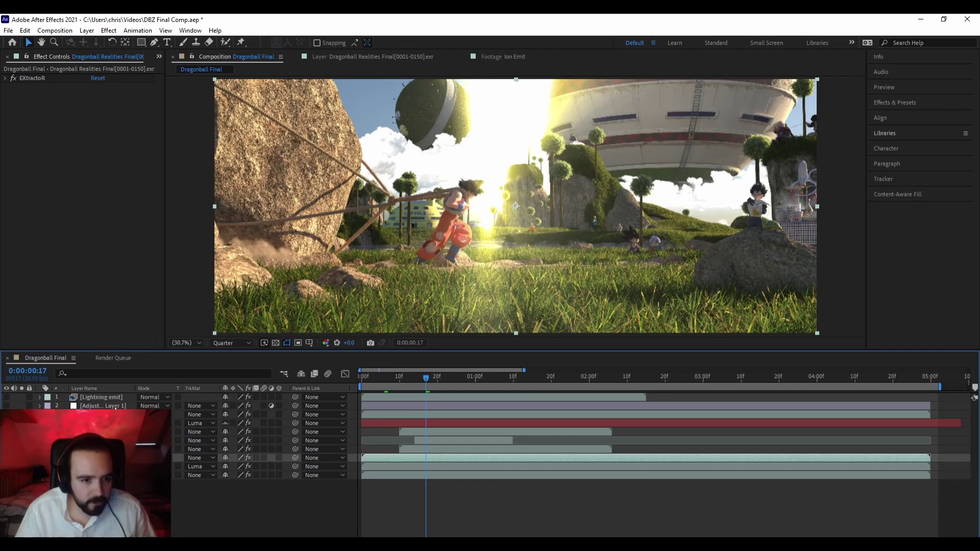
pyautogui.click(102, 449)
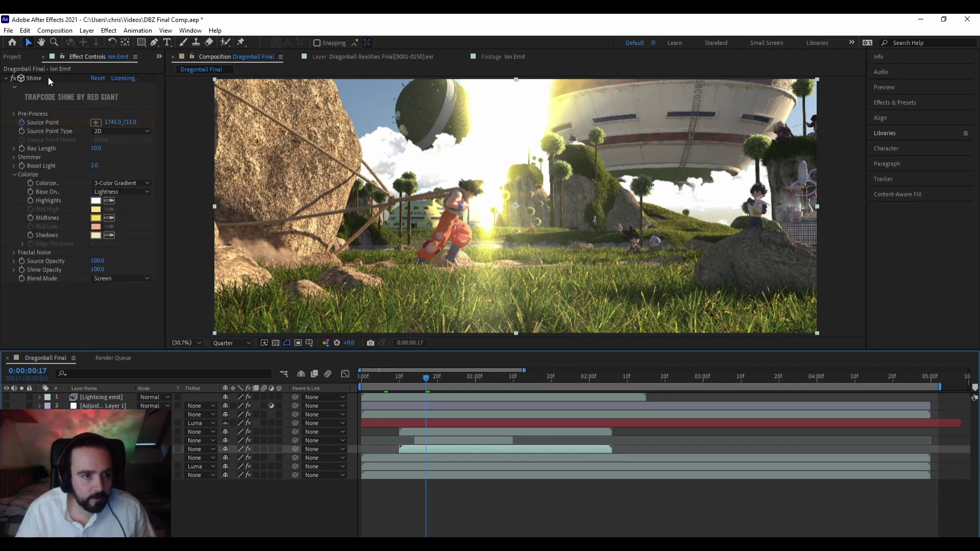
pyautogui.click(13, 80)
pyautogui.click(13, 80)
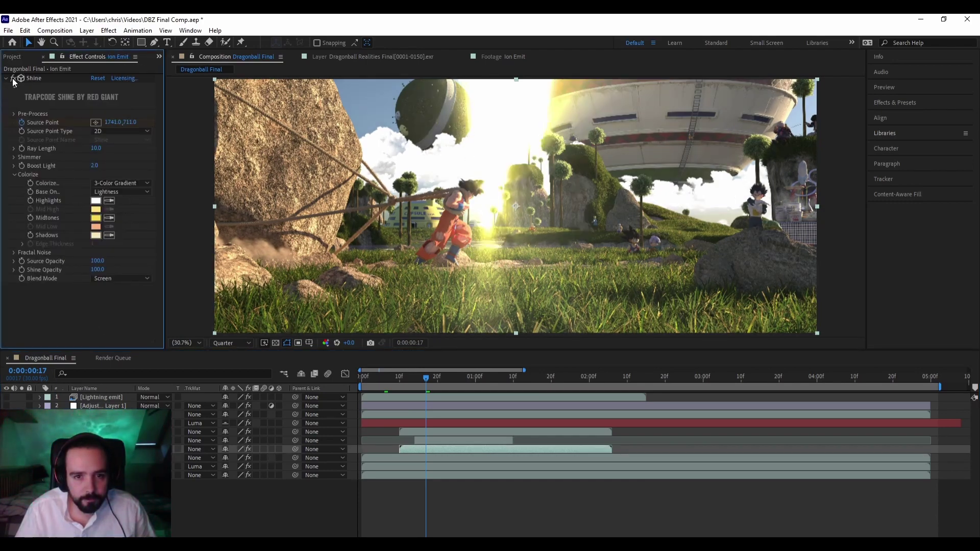
pyautogui.click(13, 79)
pyautogui.click(13, 80)
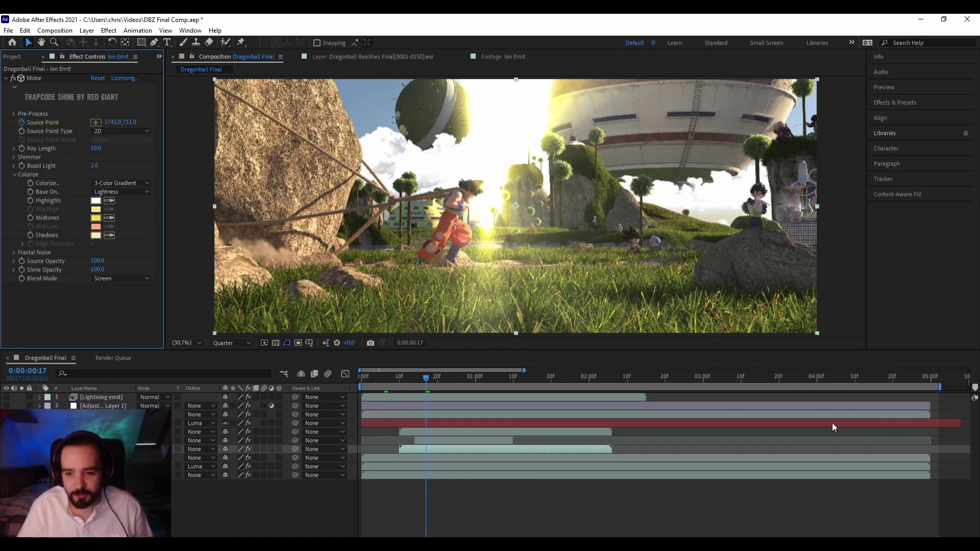
# Trim the work area's end to where the render layers end, and compare the Ion Emit layer with Shine off and on
pyautogui.moveTo(942, 388); pyautogui.dragTo(932, 388)
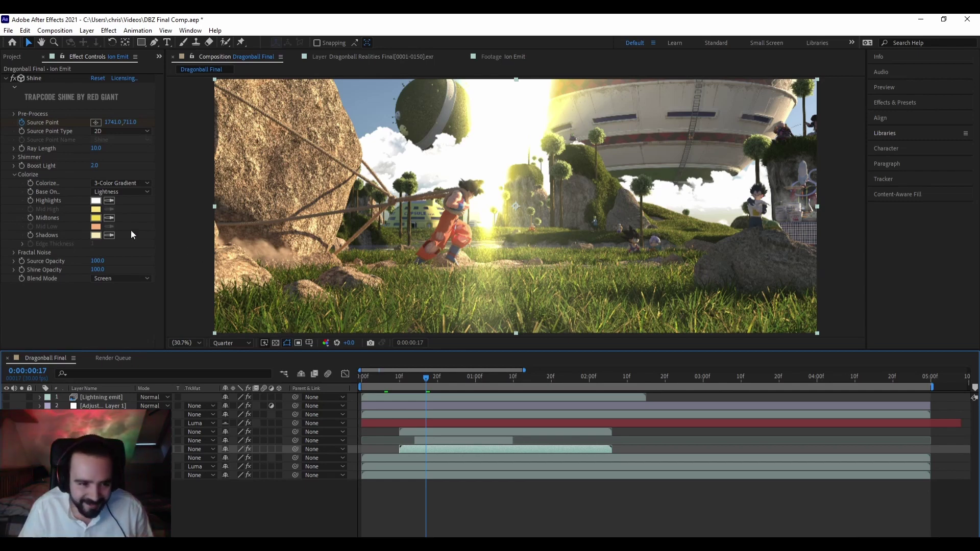
pyautogui.click(14, 79)
pyautogui.click(13, 79)
pyautogui.click(14, 79)
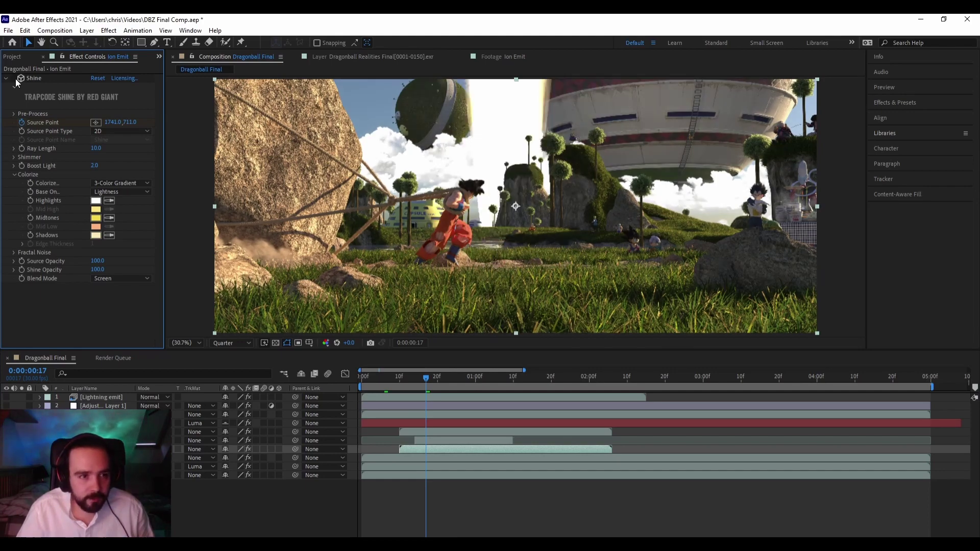
pyautogui.click(15, 80)
pyautogui.click(15, 80)
pyautogui.click(16, 80)
pyautogui.click(15, 80)
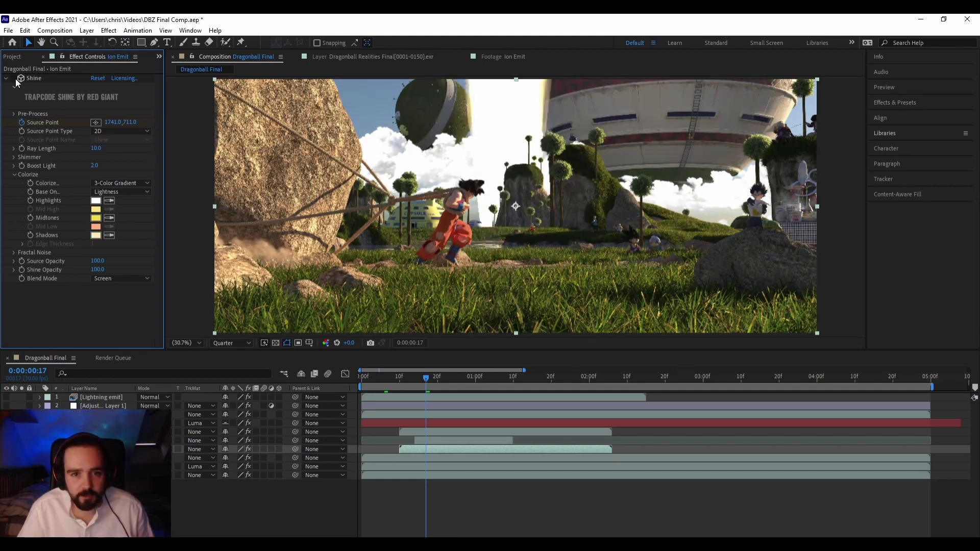
pyautogui.click(14, 79)
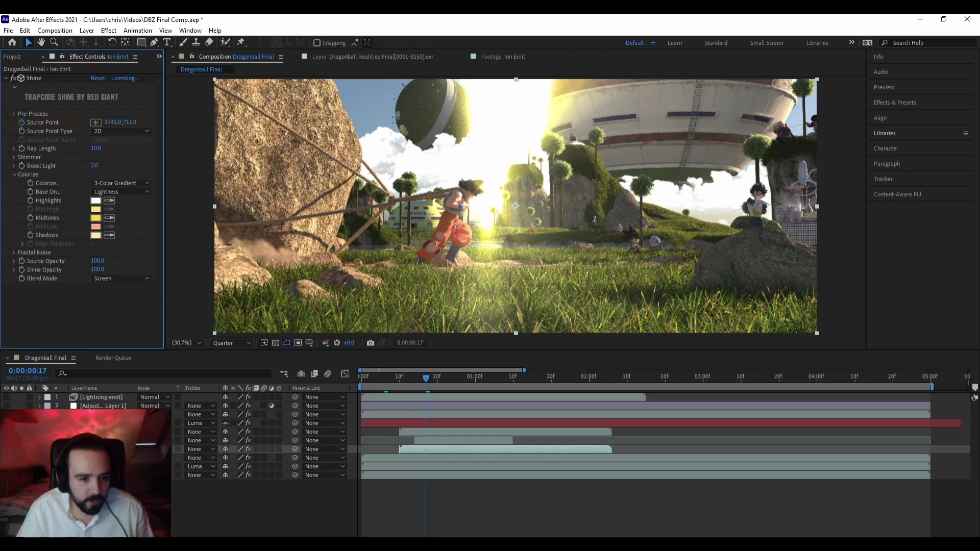
# Show the depth-pass light-ray layer, disable Shine on Ion Emit, and inspect the rays around the character at several magnifications
pyautogui.click(7, 449)
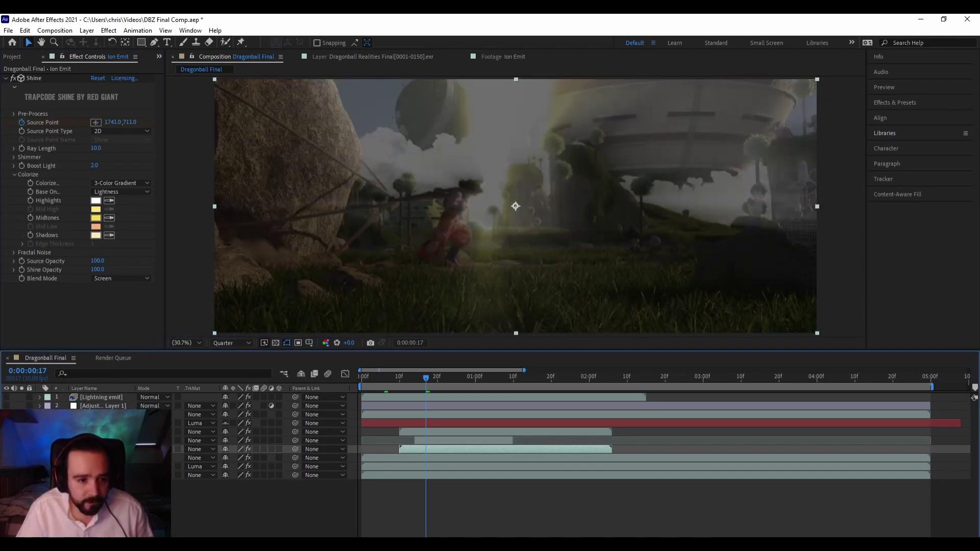
pyautogui.click(15, 81)
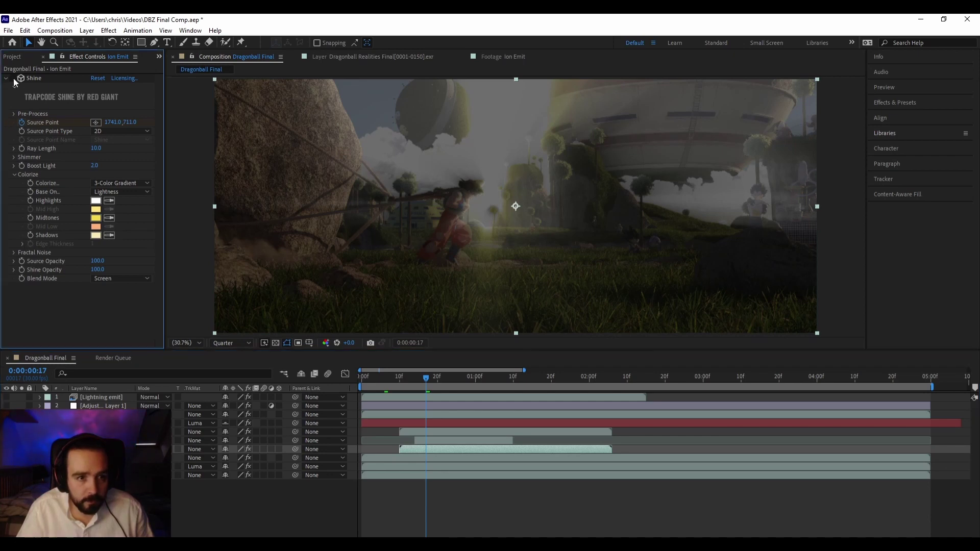
pyautogui.press('/')
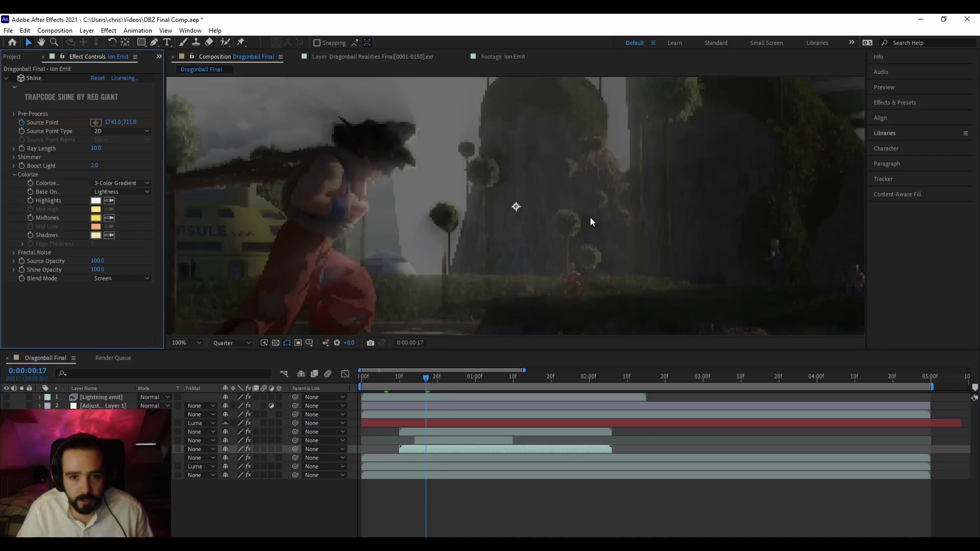
pyautogui.scroll(-2, 591, 219)
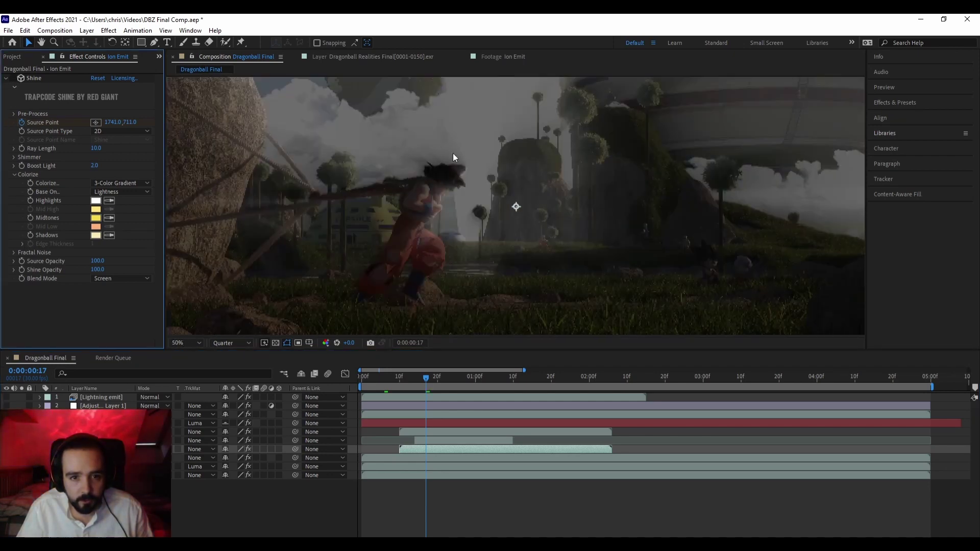
pyautogui.press(',')
pyautogui.press(',')
pyautogui.press(',')
pyautogui.press(',')
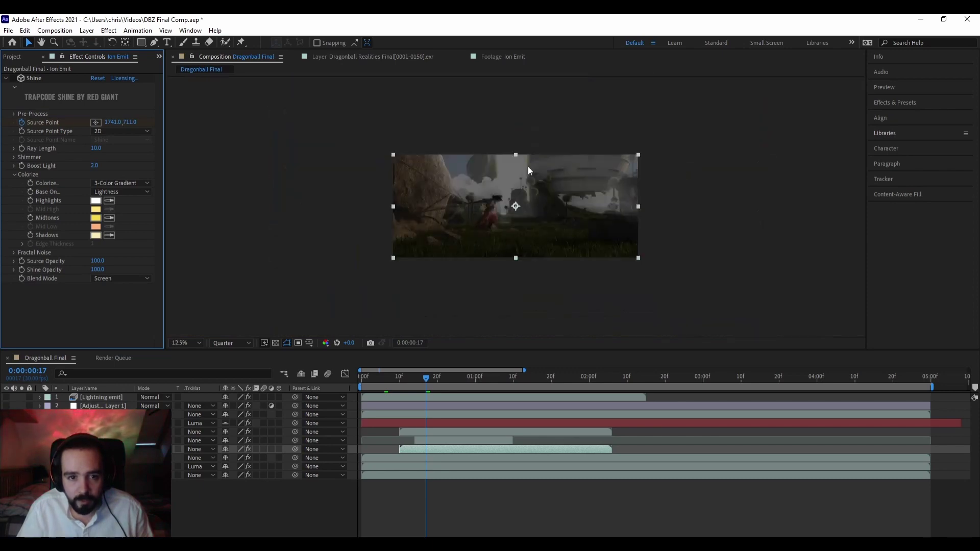
pyautogui.press('.')
pyautogui.press('.')
pyautogui.press('.')
pyautogui.press('.')
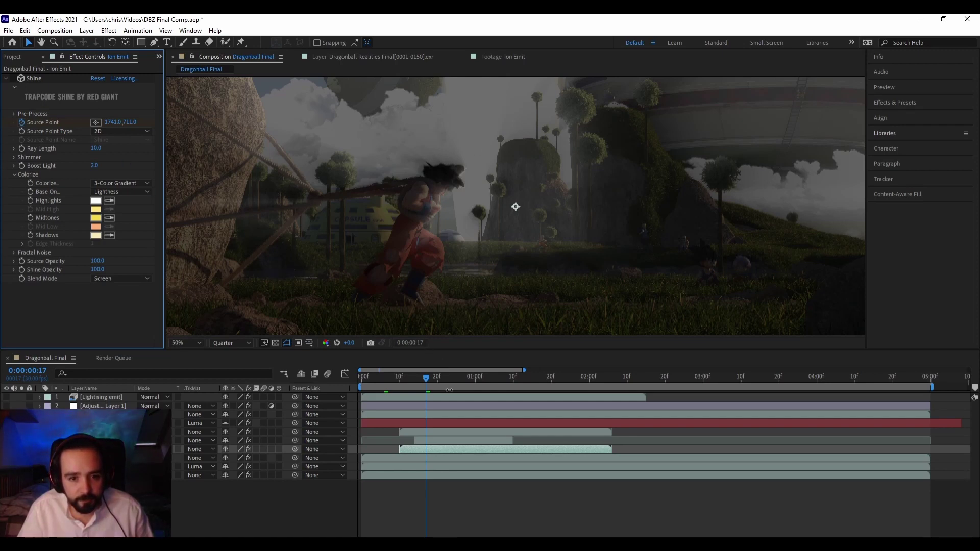
# Go to 0:00:00:19, select the depth-pass light-ray layer and examine its rays with the Invert effect off and on
pyautogui.click(435, 383)
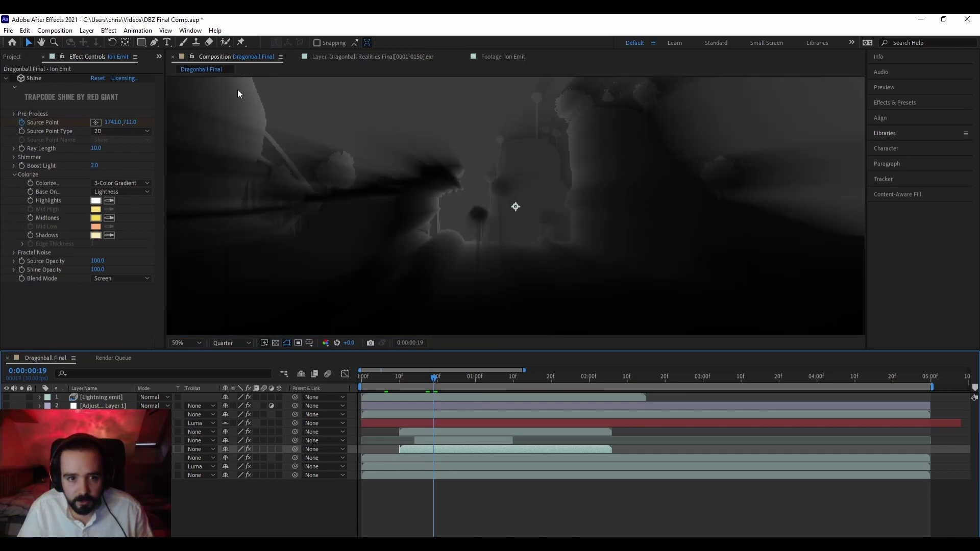
pyautogui.scroll(-2, 515, 204)
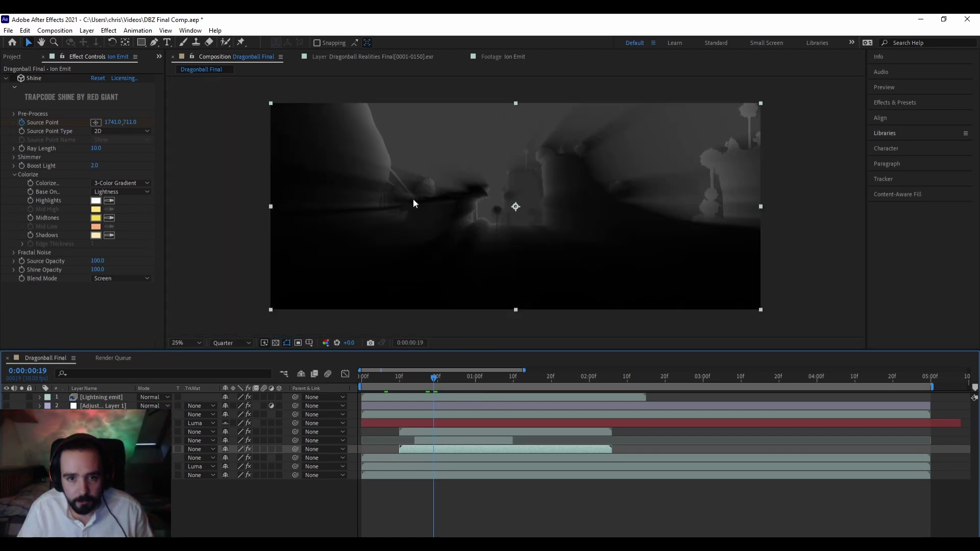
pyautogui.click(106, 441)
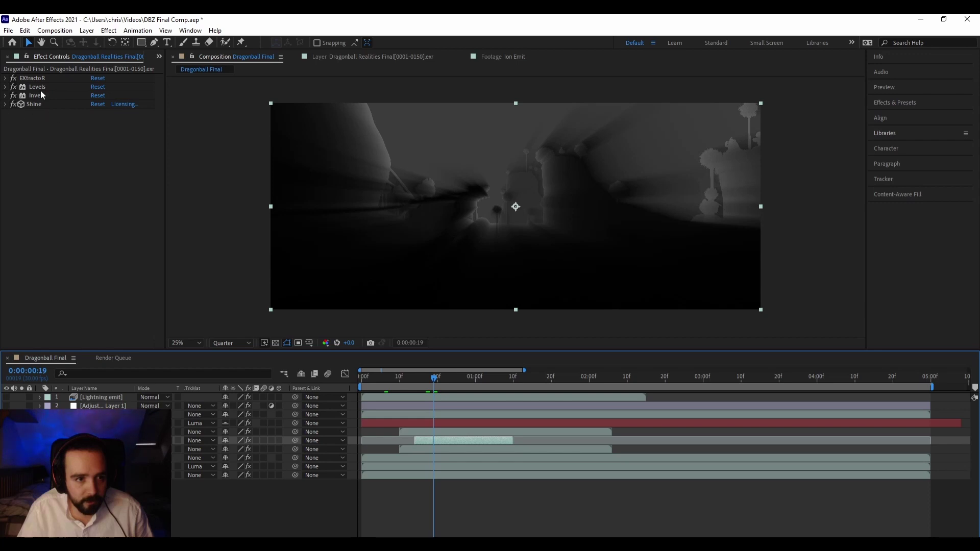
pyautogui.click(14, 98)
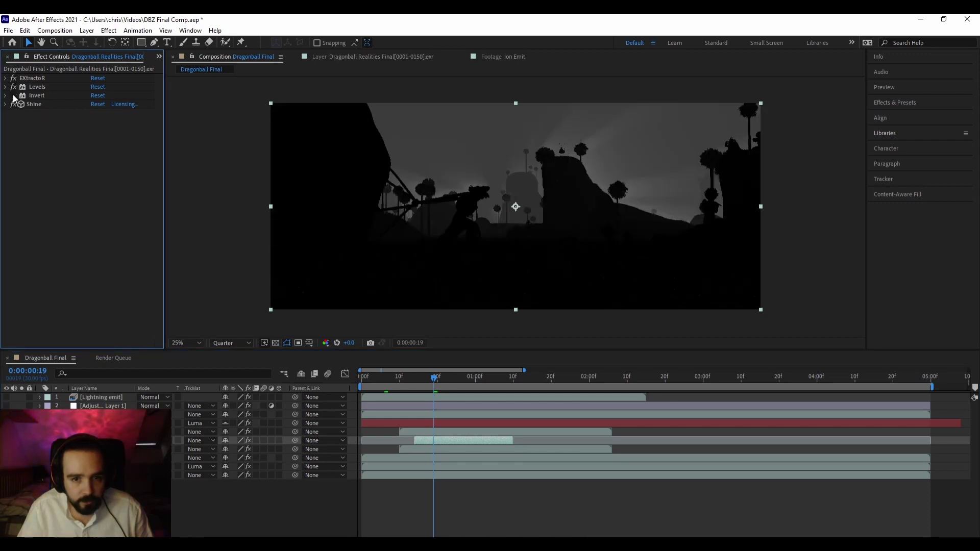
pyautogui.click(14, 96)
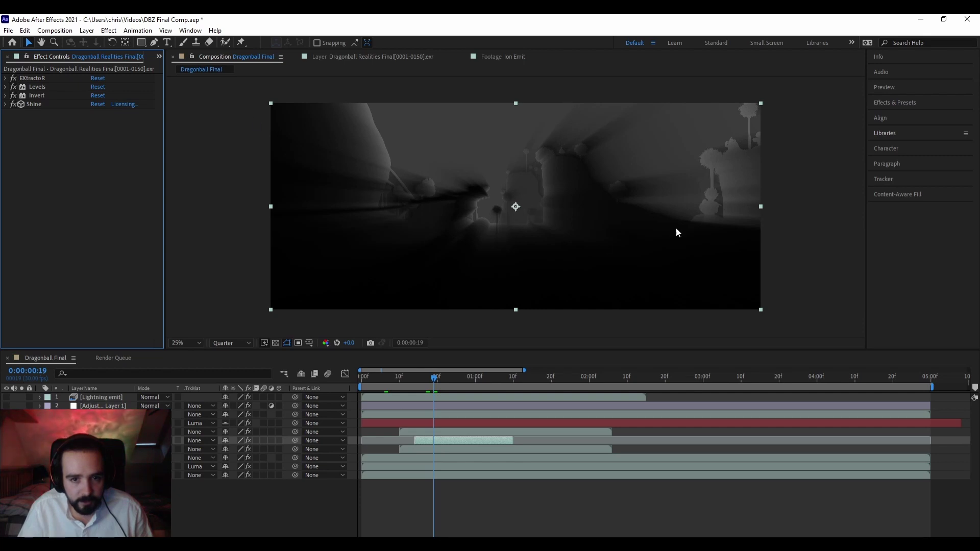
pyautogui.scroll(3, 533, 191)
pyautogui.scroll(-3, 533, 191)
pyautogui.scroll(2, 534, 191)
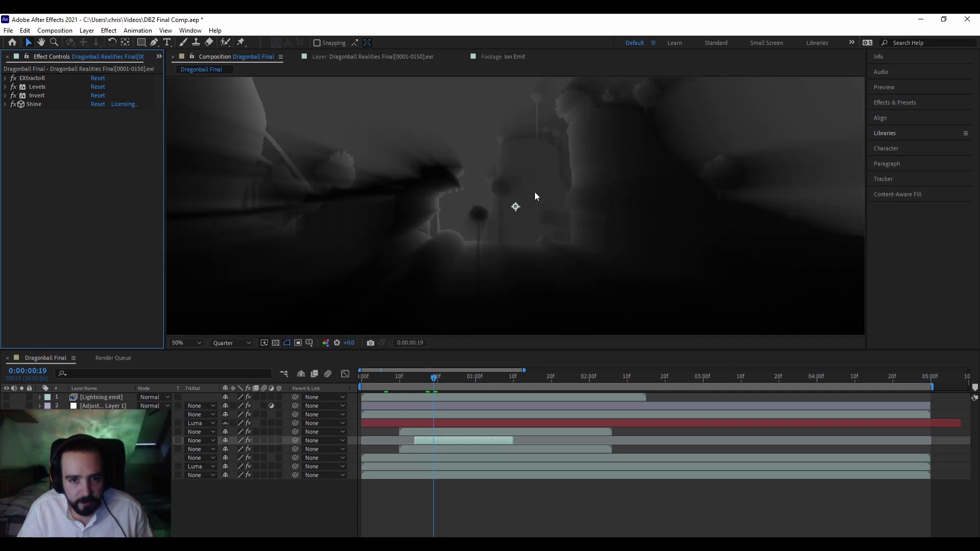
pyautogui.scroll(-1, 534, 195)
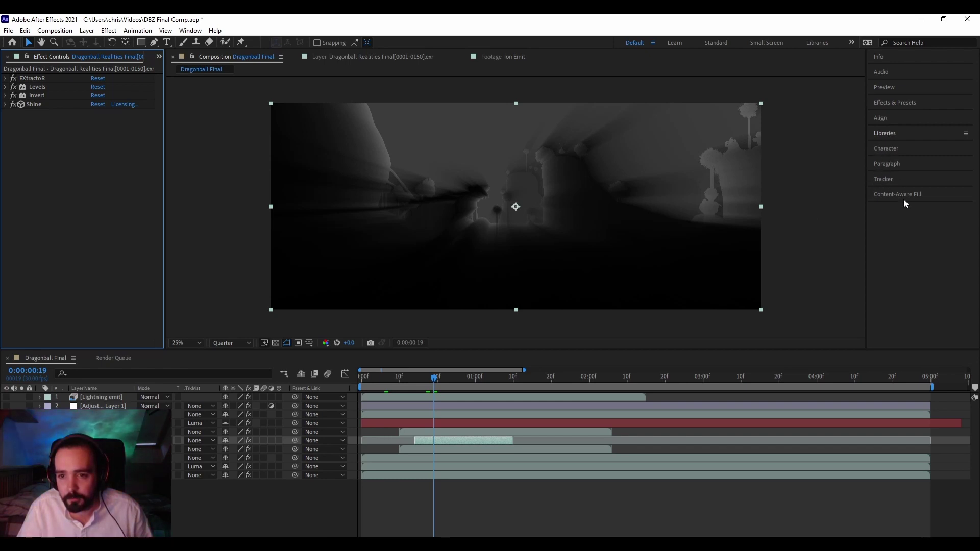
# Search the available effects for "shine", check its RG Trapcode category, clear the search and reposition the composition view
pyautogui.click(897, 103)
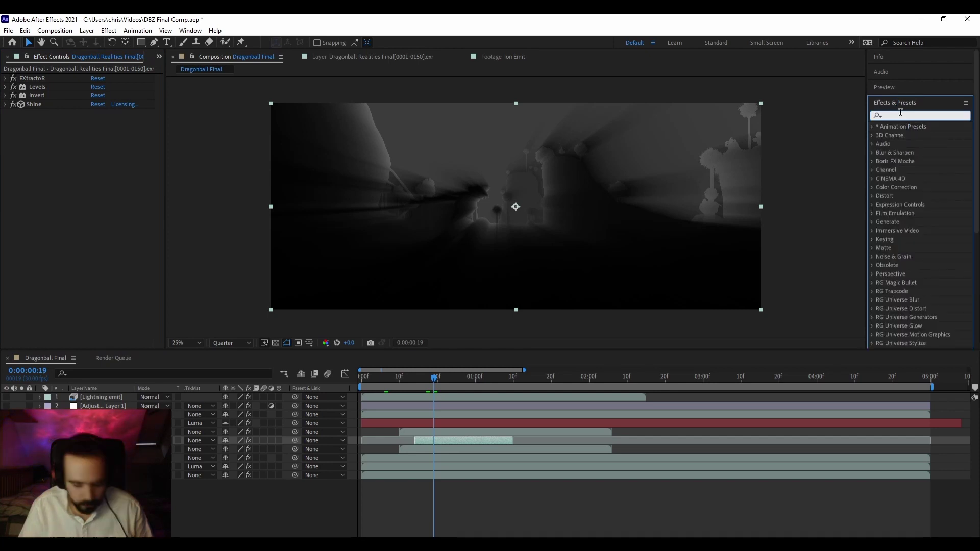
pyautogui.write('shine')
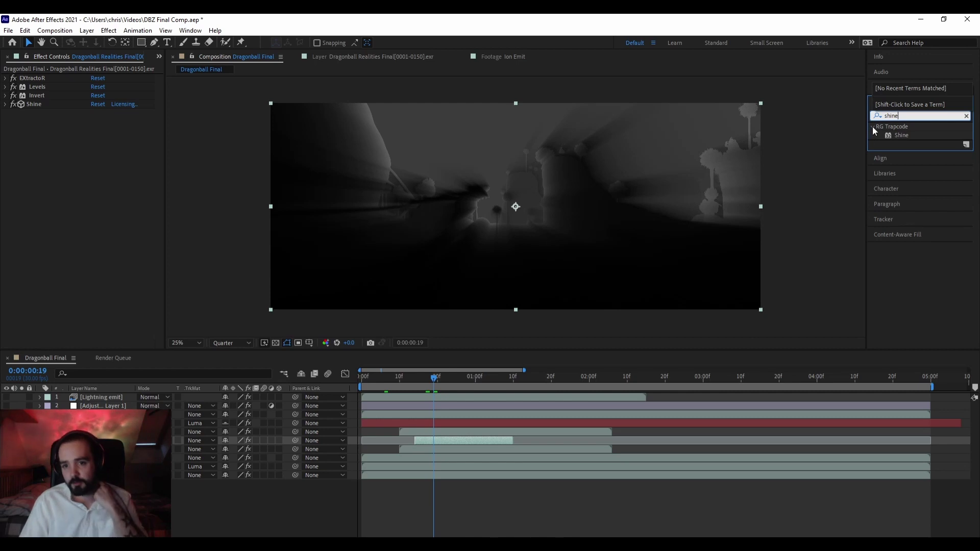
pyautogui.click(872, 126)
pyautogui.click(872, 126)
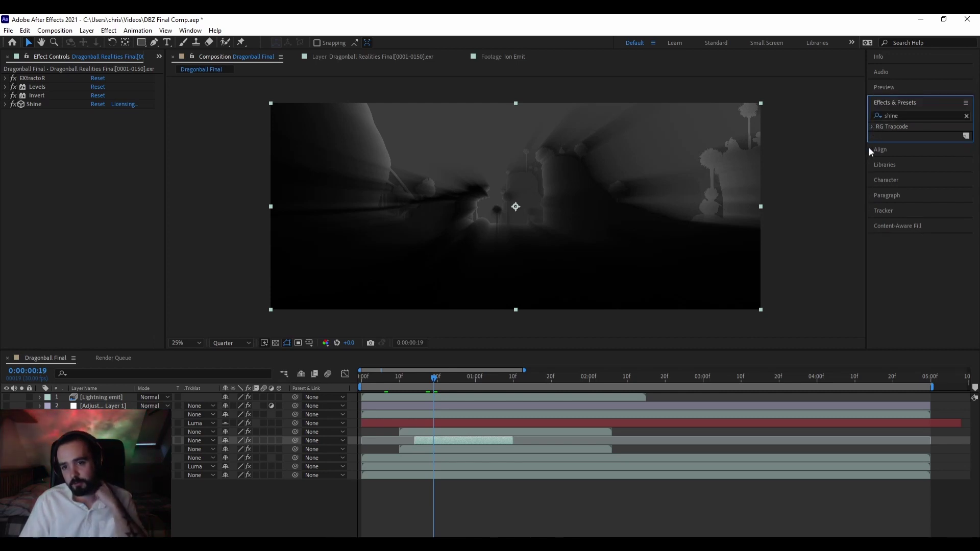
pyautogui.click(966, 116)
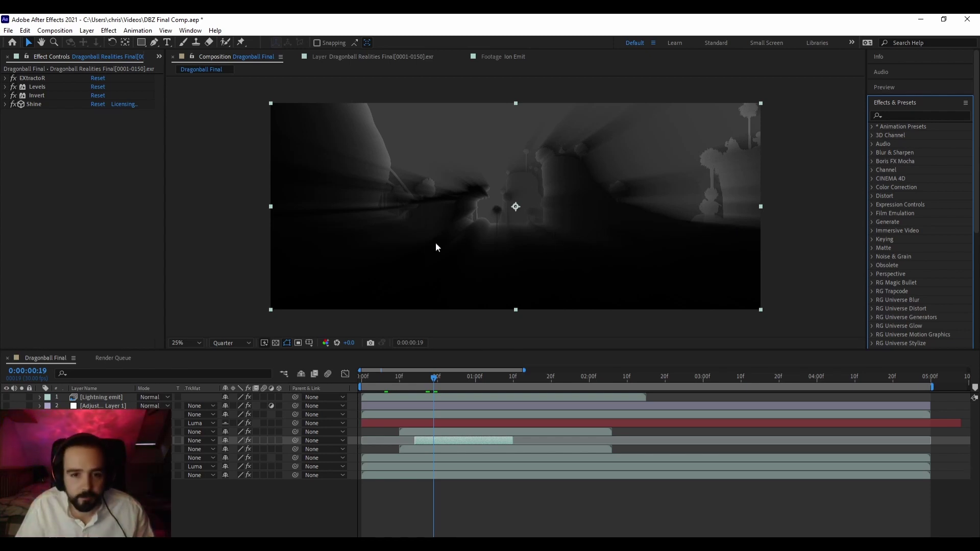
pyautogui.moveTo(507, 230); pyautogui.dragTo(565, 226)
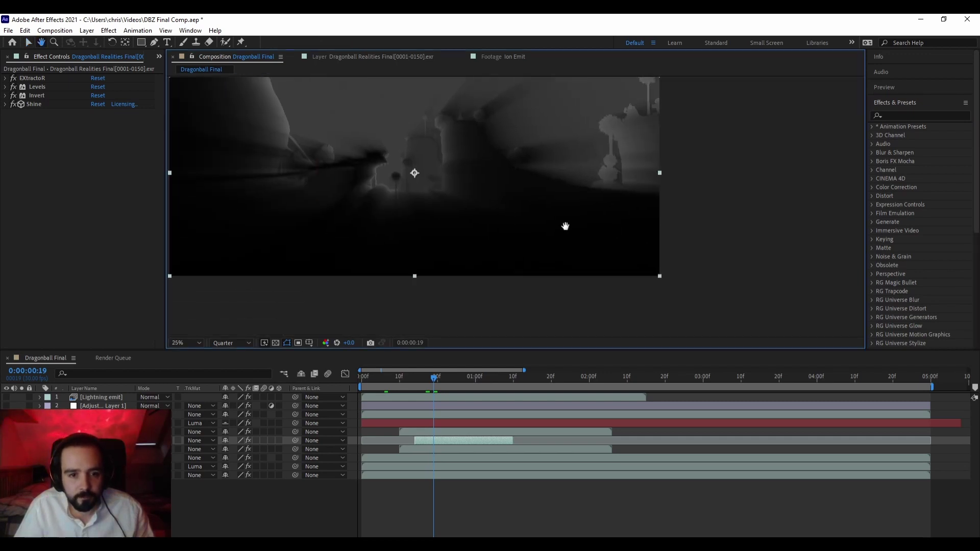
pyautogui.press('v')
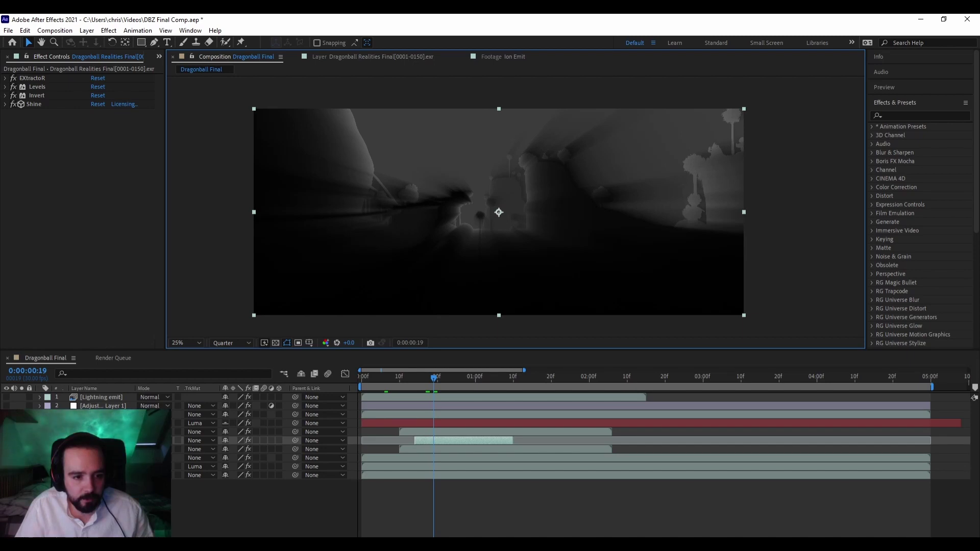
# Hide the depth-pass light-ray layer, re-enable Shine on the Ion Emit layer, and show the light-ray layer again
pyautogui.click(21, 440)
pyautogui.click(21, 440)
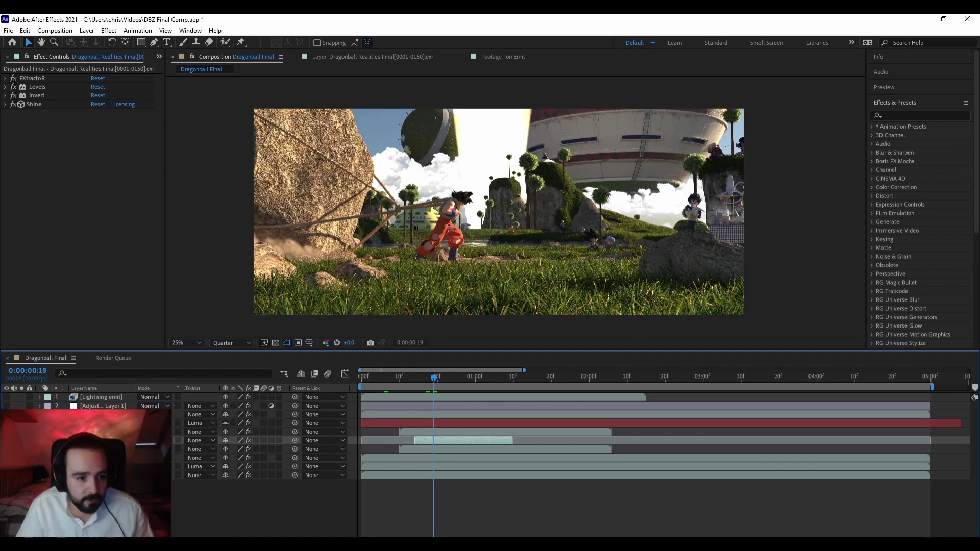
pyautogui.hotkey('ctrl', 'Down')
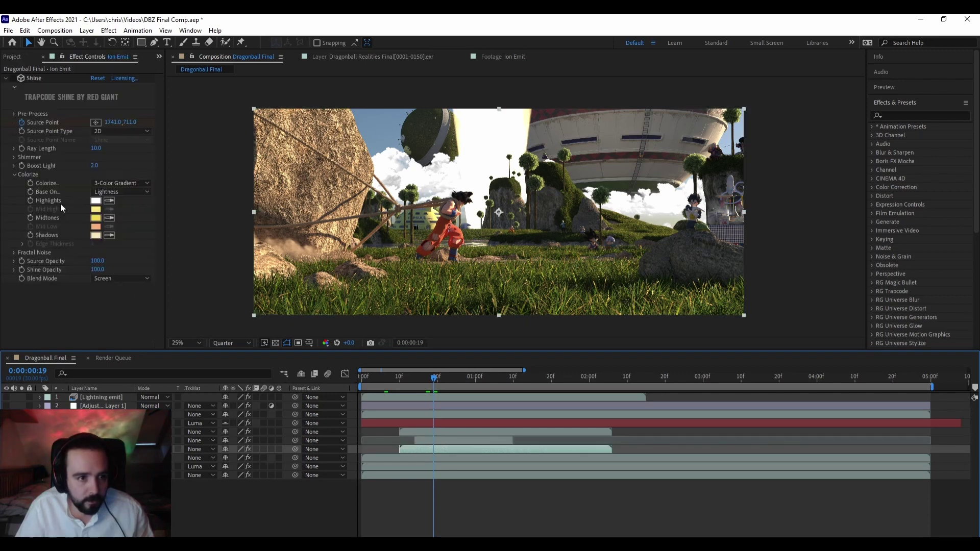
pyautogui.click(13, 78)
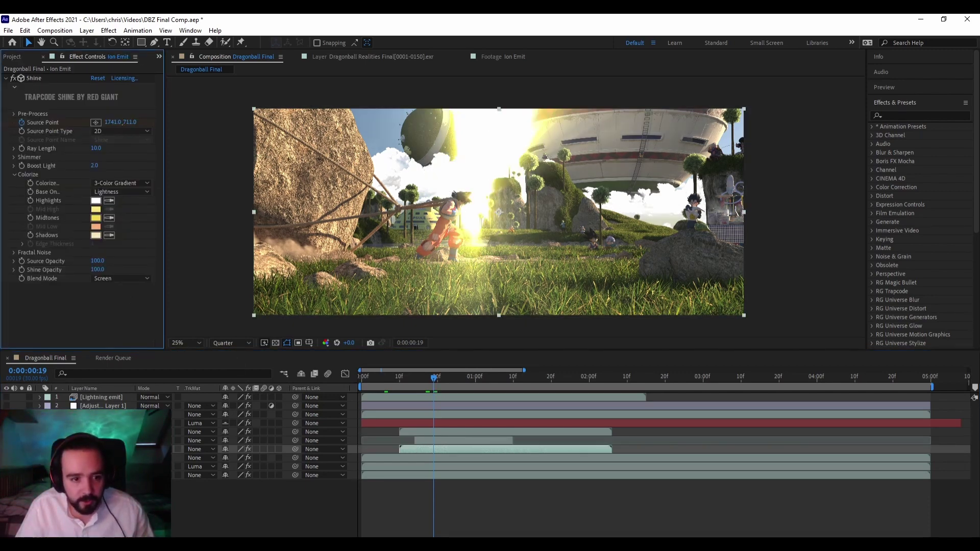
pyautogui.click(6, 449)
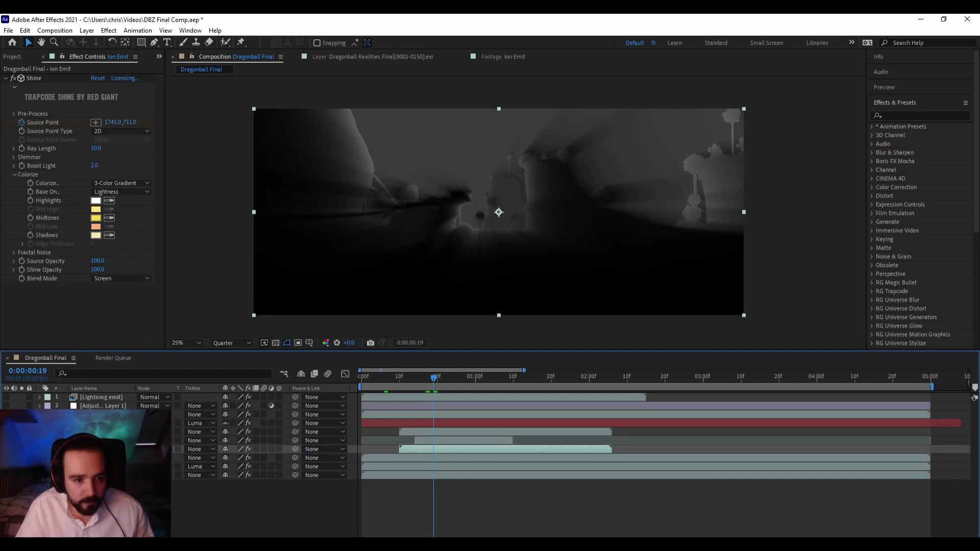
# Show the Ion Emit layer with ray length 10, inspect its rays over the depth-pass light, and select the upper Ion Emit layer
pyautogui.click(6, 449)
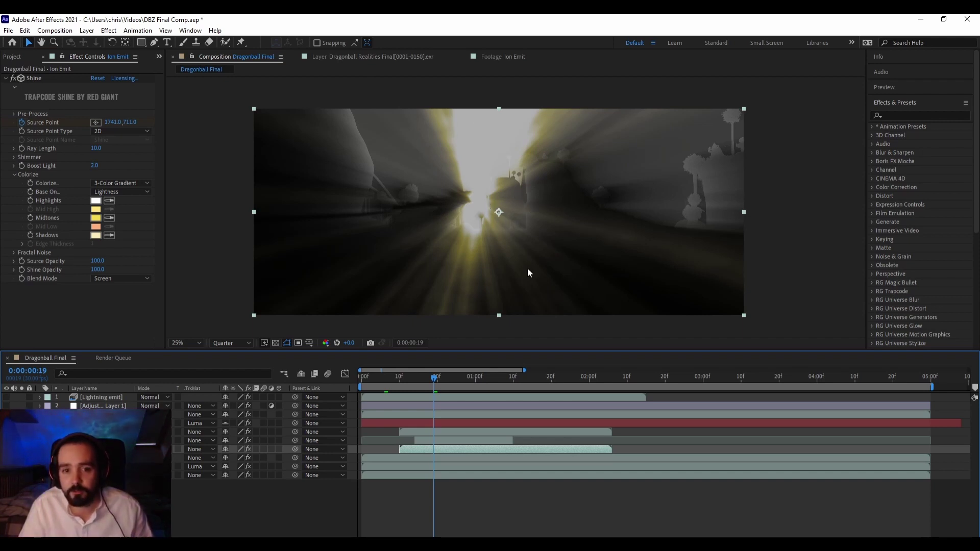
pyautogui.scroll(3, 498, 223)
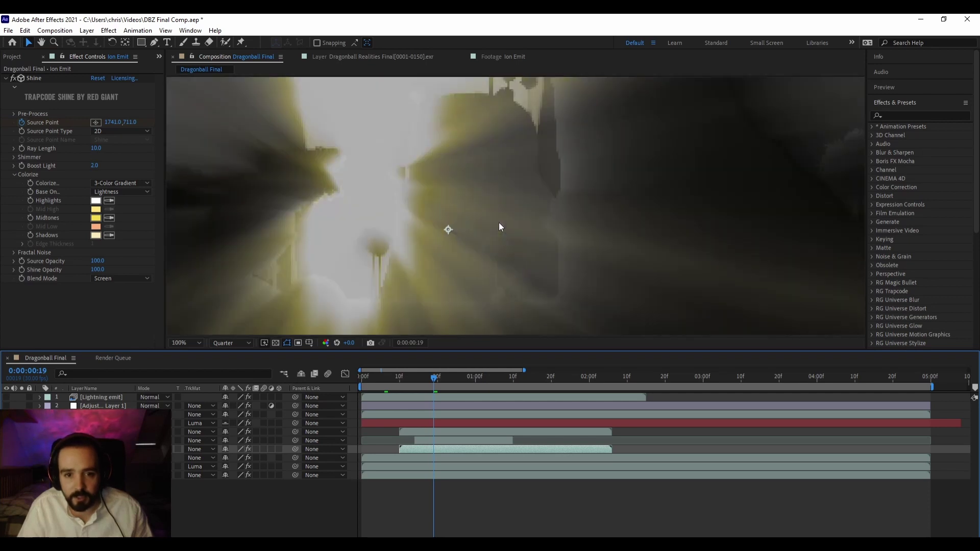
pyautogui.scroll(-3, 439, 228)
pyautogui.moveTo(441, 226); pyautogui.dragTo(488, 227, button='middle')
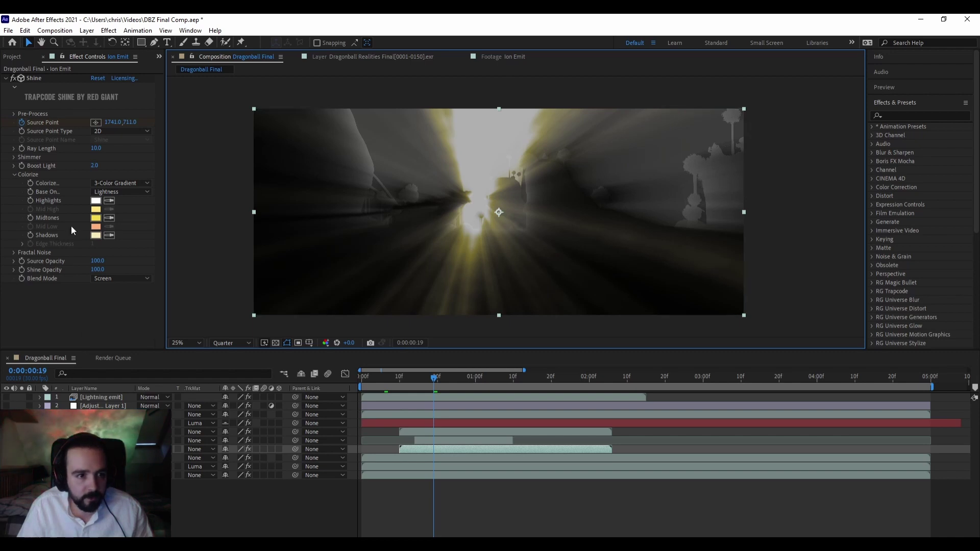
pyautogui.hotkey('ctrl', 'Up')
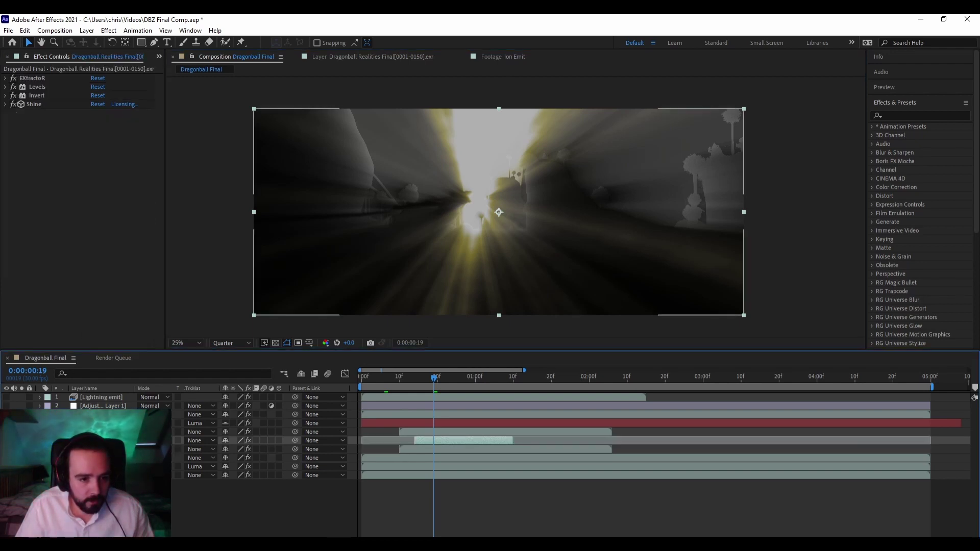
pyautogui.hotkey('ctrl', 'Up')
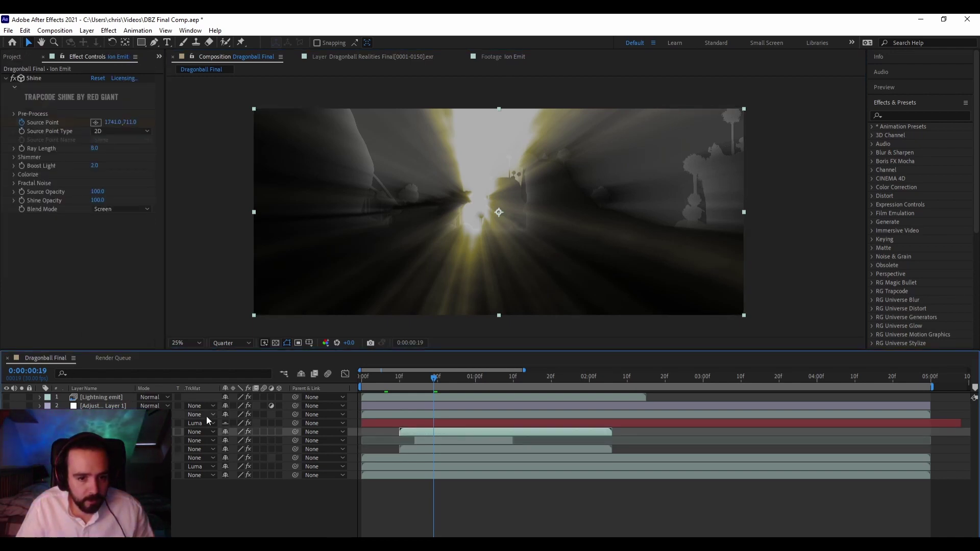
# Go to 0:00:00:06, select the Mist solid layer and compare the image with its Fractal Noise effect on and off
pyautogui.click(385, 376)
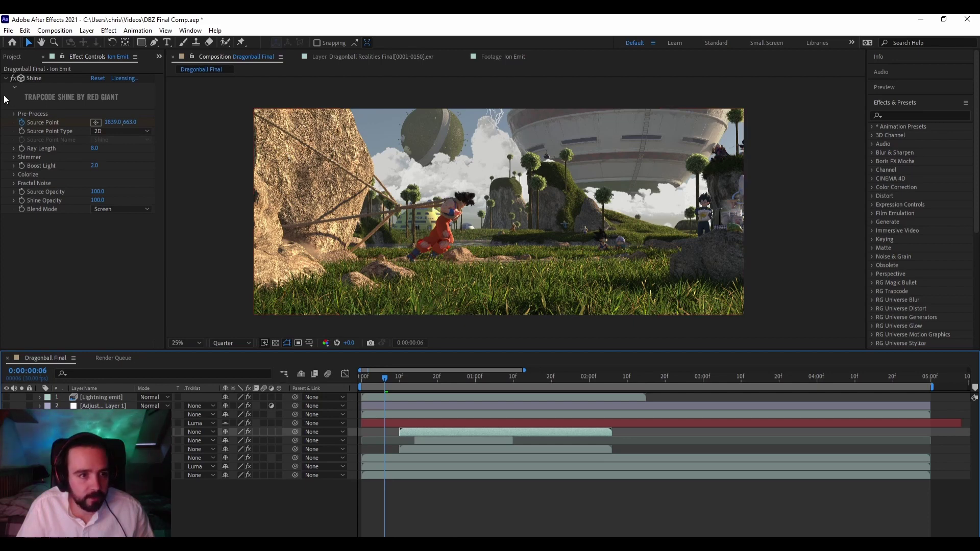
pyautogui.click(102, 424)
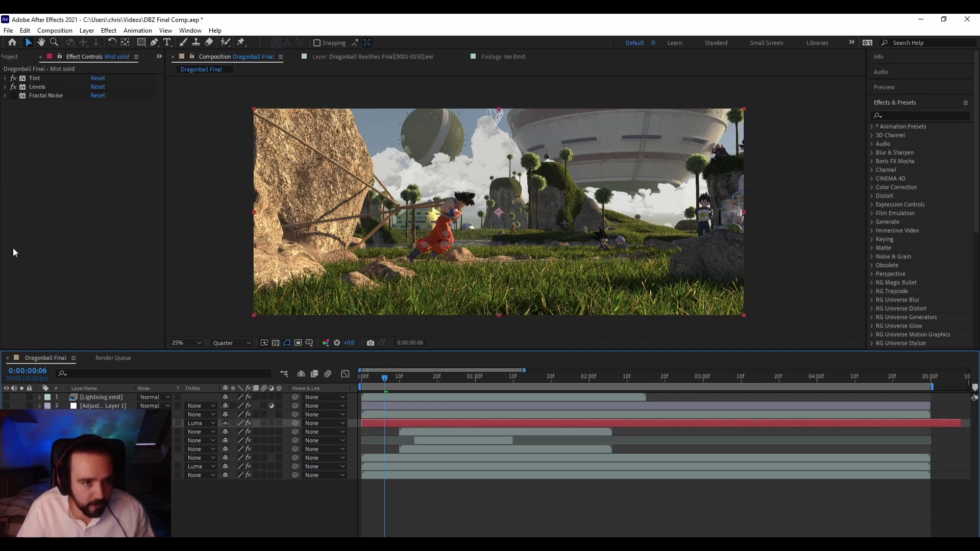
pyautogui.click(13, 96)
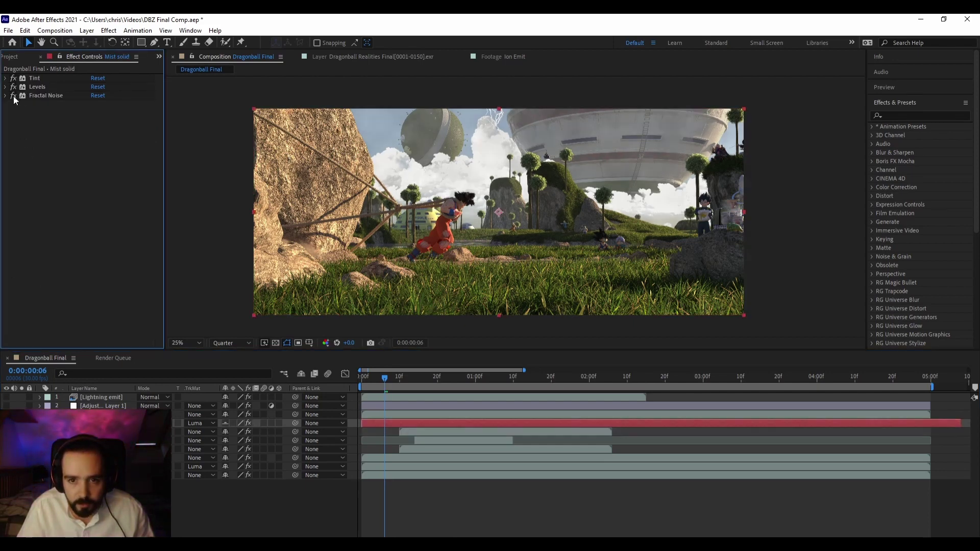
pyautogui.click(13, 96)
pyautogui.click(13, 96)
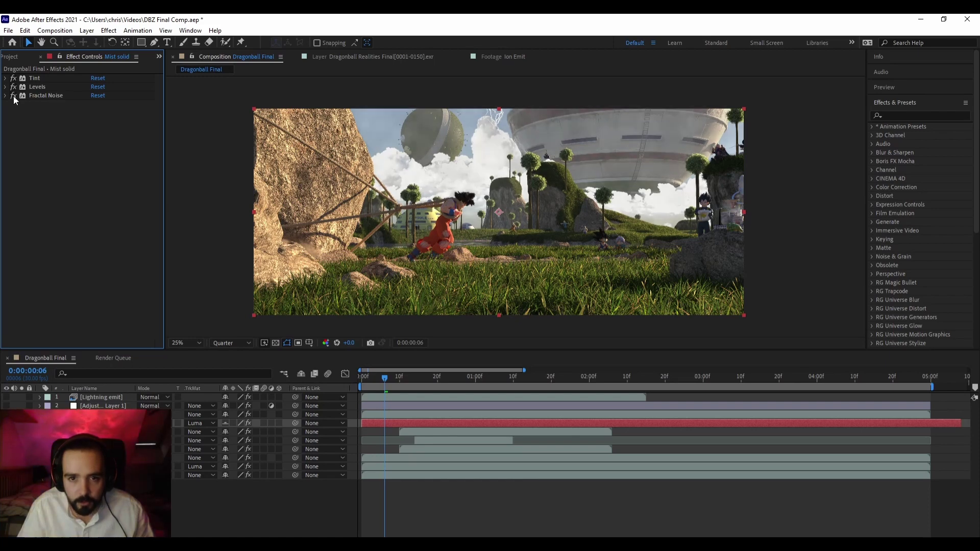
pyautogui.click(14, 96)
pyautogui.click(13, 96)
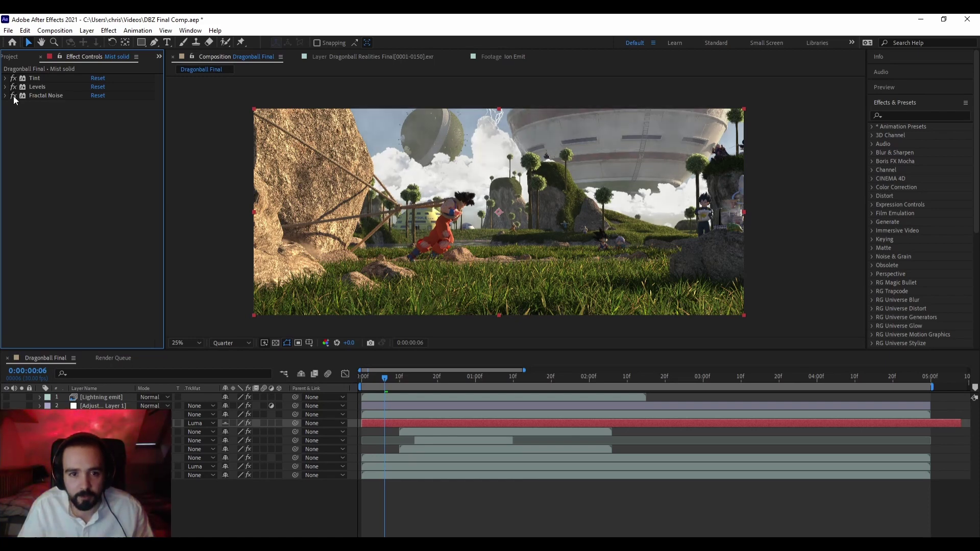
pyautogui.click(14, 96)
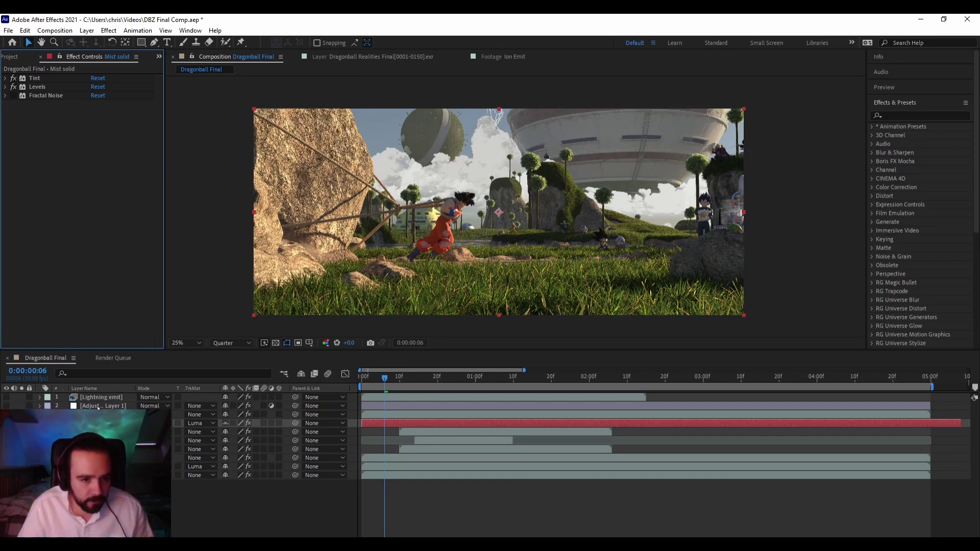
# Show Adjustment Layer 1 and disable its Lumetri Color, Selective Color and Noise effects
pyautogui.click(6, 406)
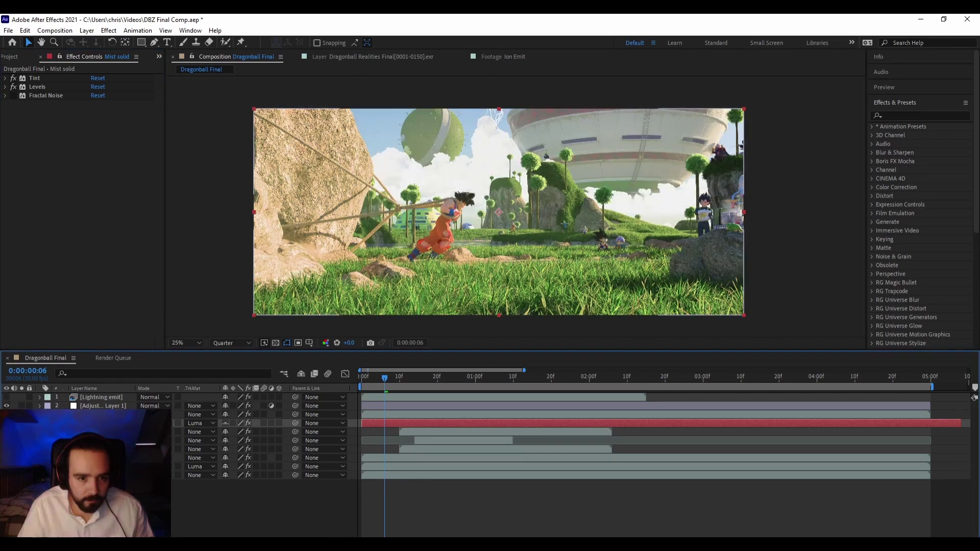
pyautogui.click(102, 406)
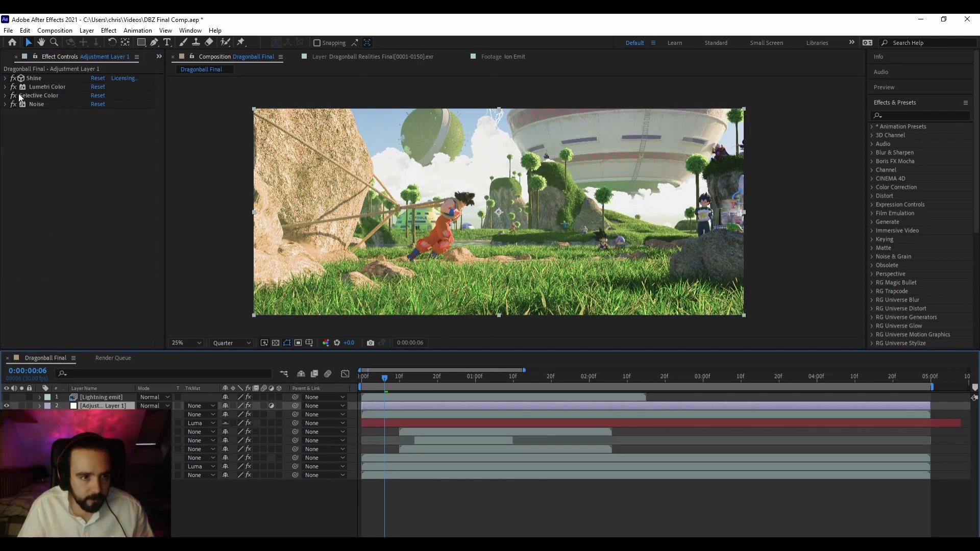
pyautogui.moveTo(14, 87); pyautogui.dragTo(13, 105)
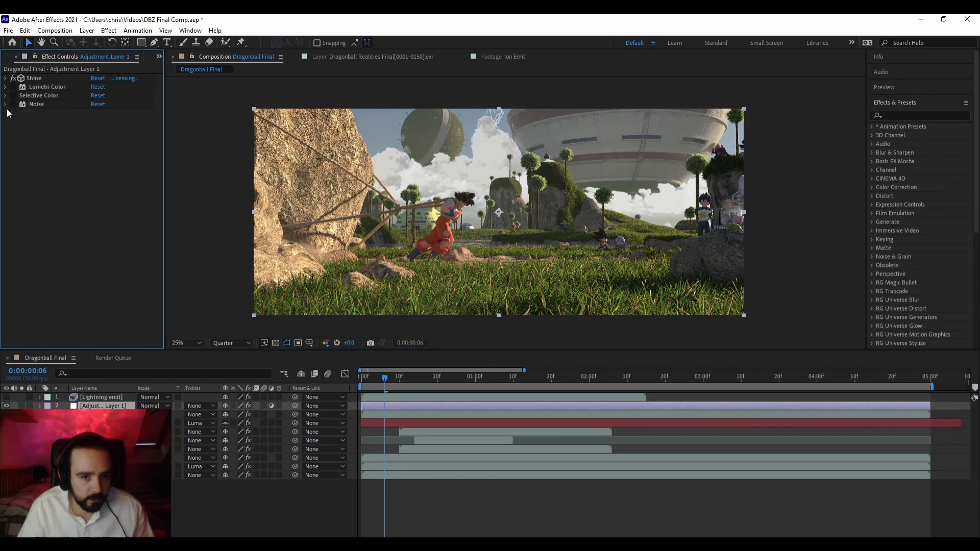
# Compare the composite with the Shine effect of Adjustment Layer 1 switched off and on several times
pyautogui.click(13, 79)
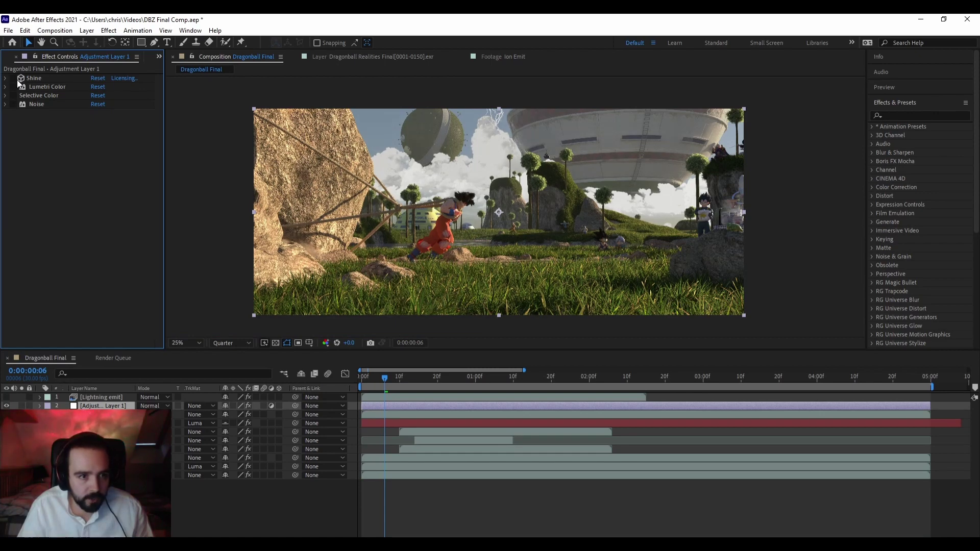
pyautogui.click(14, 79)
pyautogui.click(14, 79)
pyautogui.click(14, 80)
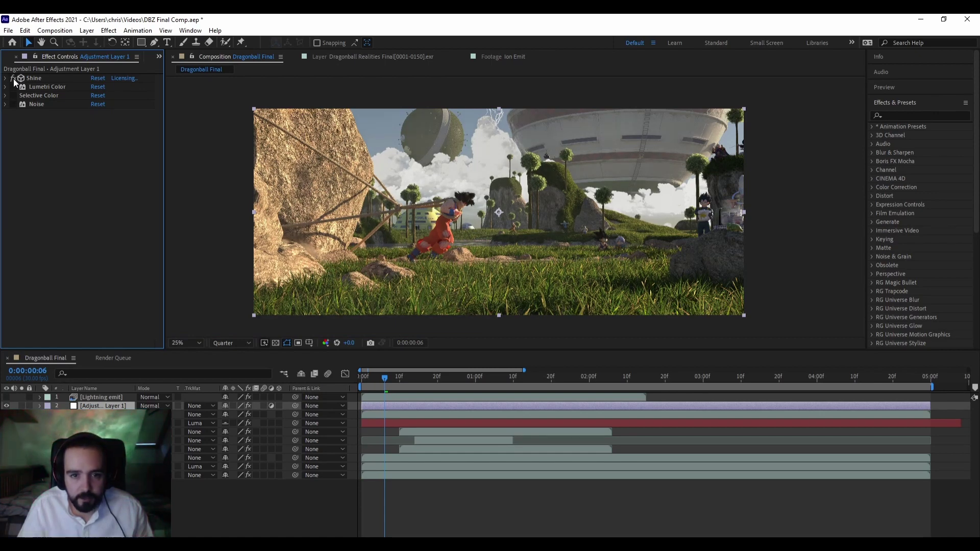
pyautogui.click(14, 79)
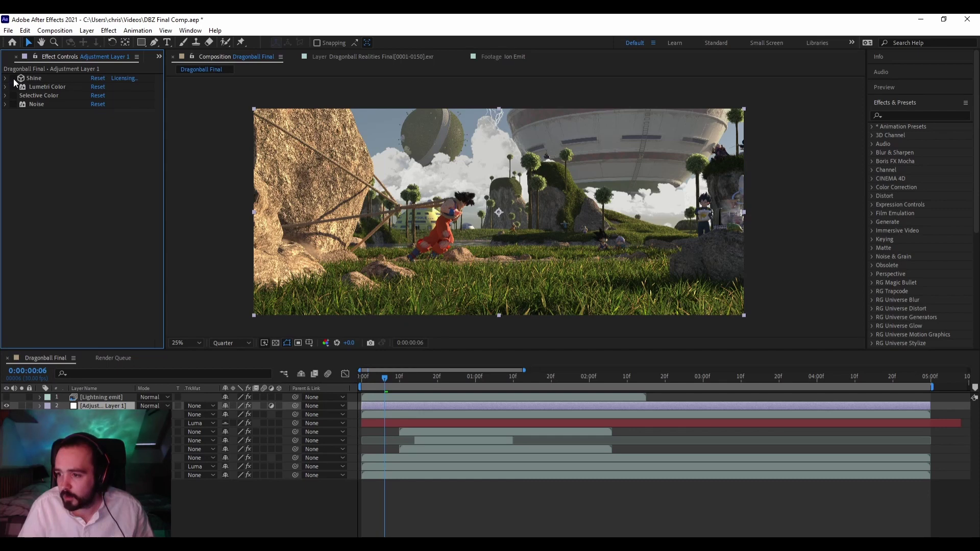
pyautogui.click(15, 80)
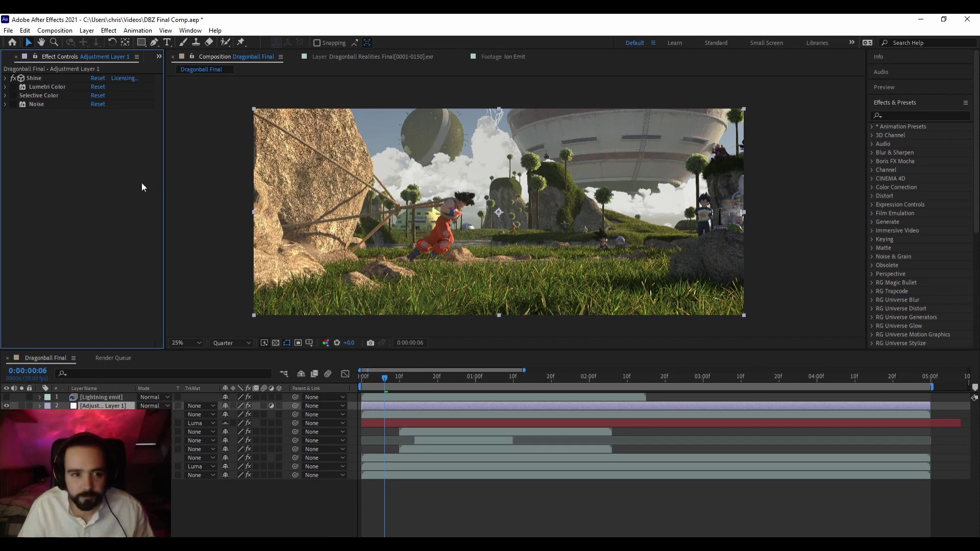
pyautogui.click(15, 79)
pyautogui.click(15, 79)
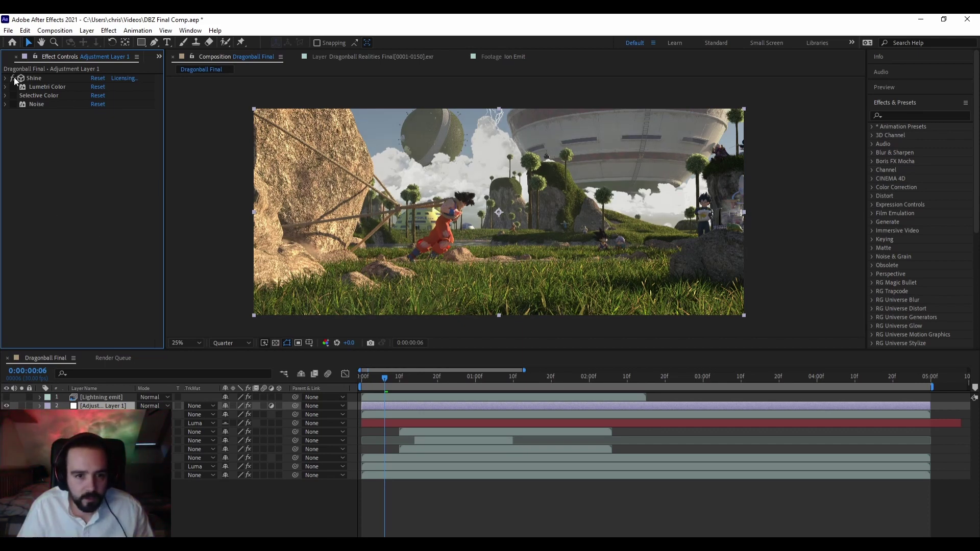
pyautogui.click(15, 79)
pyautogui.click(15, 79)
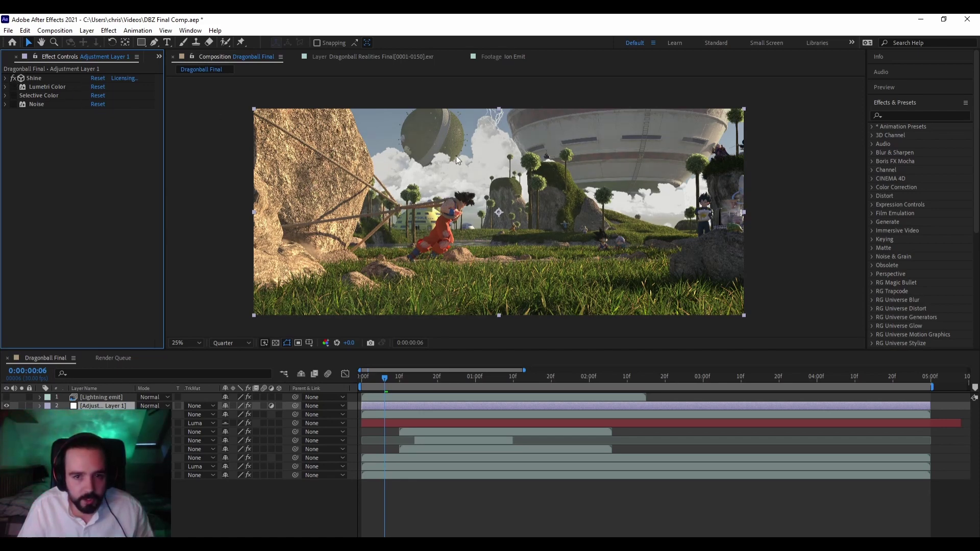
# View the whole frame at a smaller magnification, then solo Adjustment Layer 1 briefly and return to the full composite
pyautogui.press(',')
pyautogui.press(',')
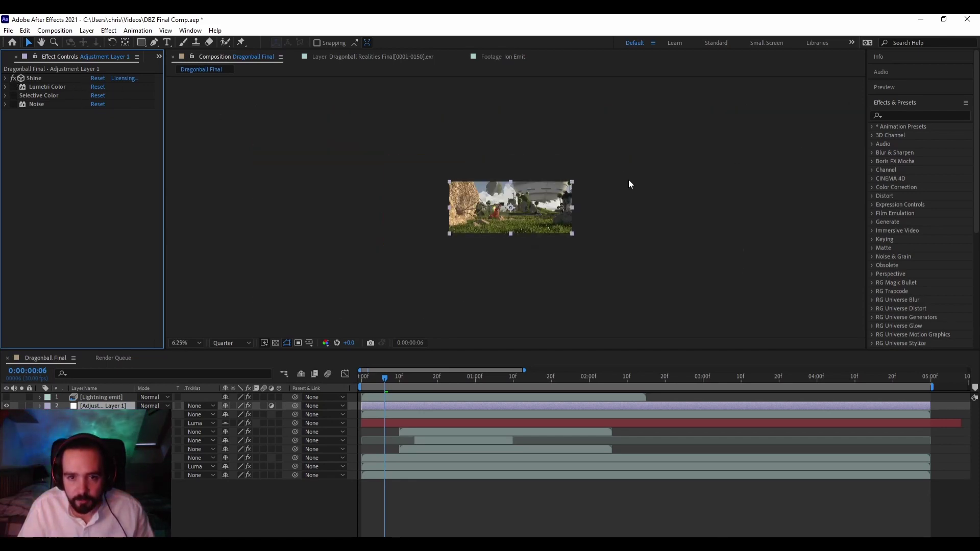
pyautogui.scroll(3, 635, 178)
pyautogui.scroll(-1, 642, 178)
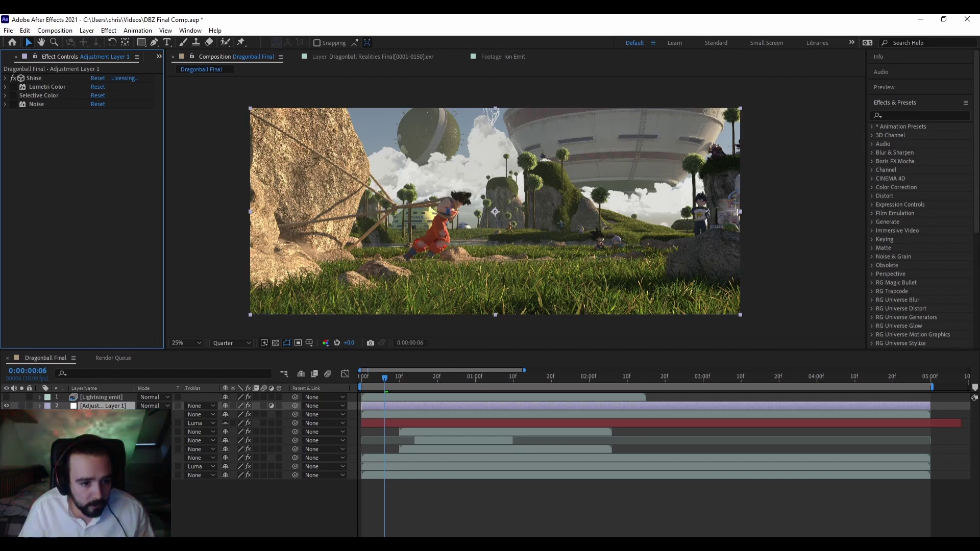
pyautogui.click(21, 405)
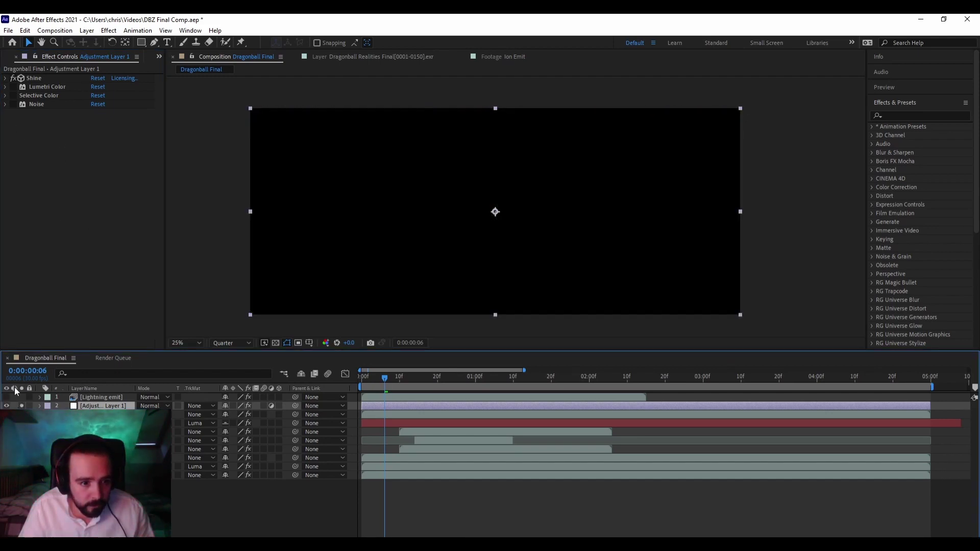
pyautogui.click(17, 86)
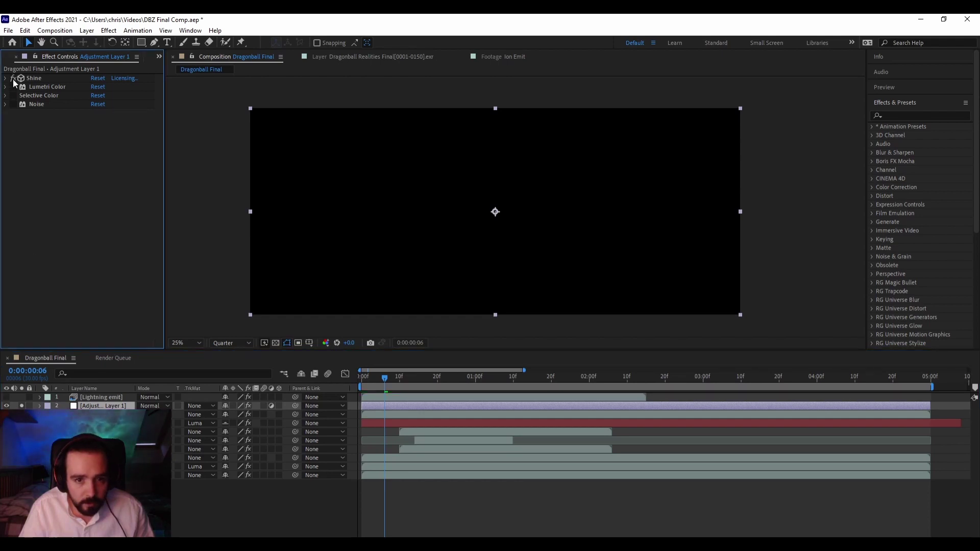
pyautogui.click(22, 405)
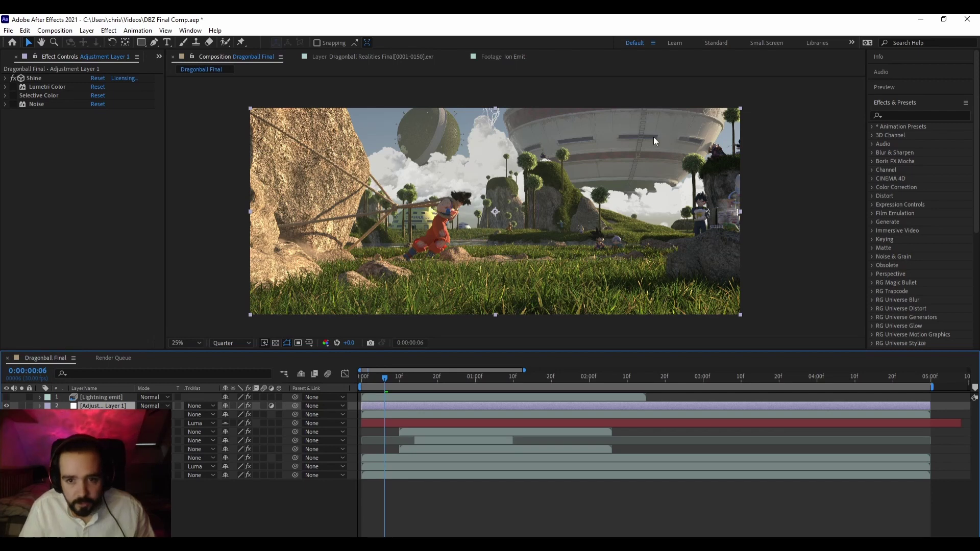
# Enable Lumetri Color on Adjustment Layer 1 and inspect the graded trees and cliffs up close
pyautogui.click(13, 88)
pyautogui.click(13, 87)
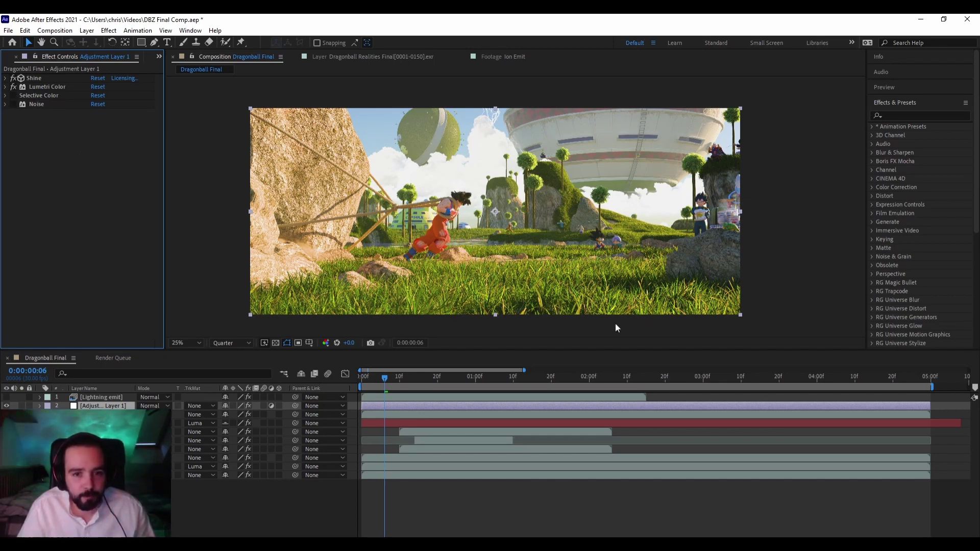
pyautogui.scroll(2, 587, 233)
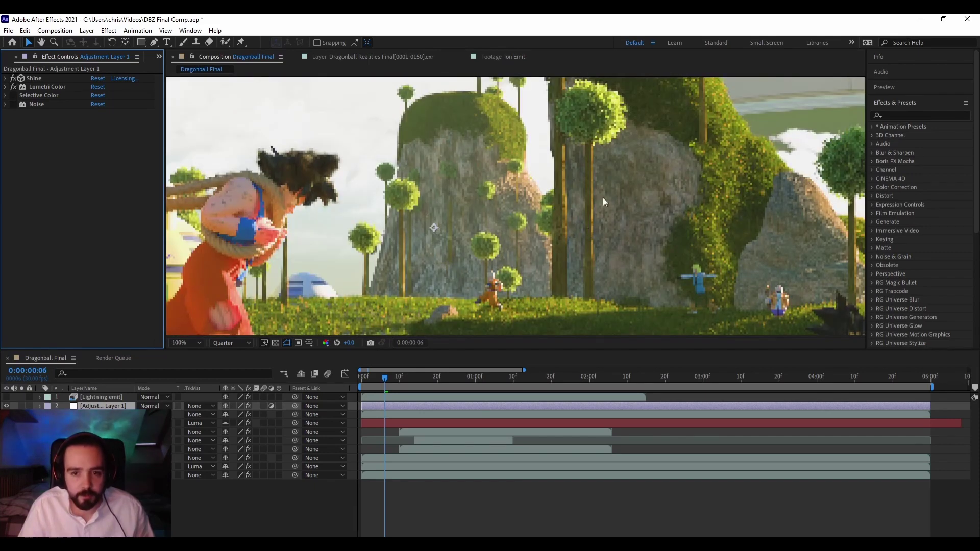
pyautogui.moveTo(686, 109); pyautogui.dragTo(615, 193, button='middle')
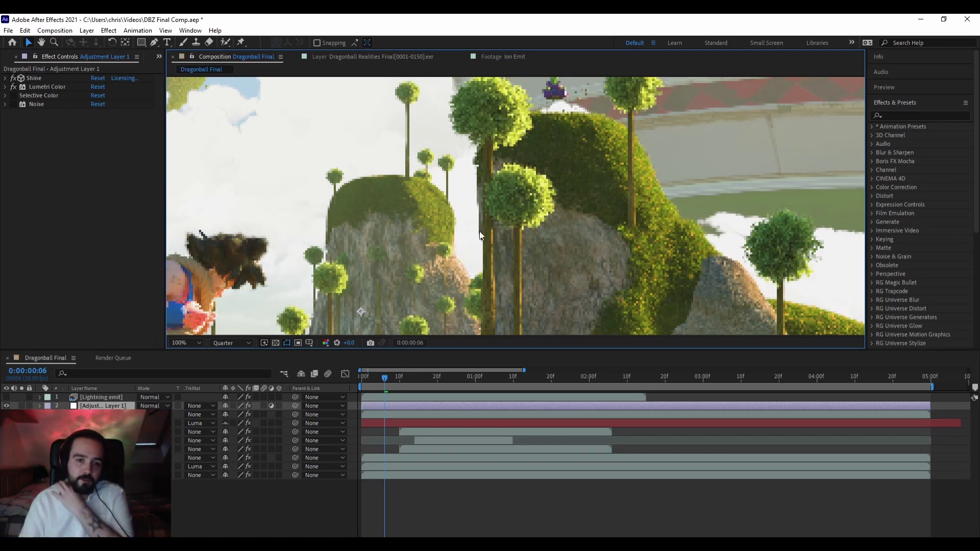
pyautogui.scroll(-3, 511, 244)
pyautogui.scroll(1, 459, 266)
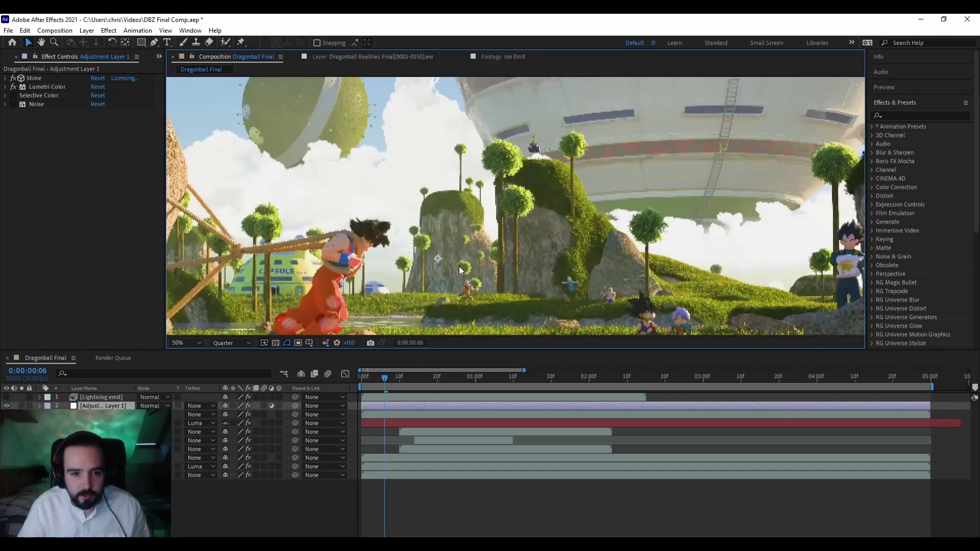
# Examine the color grading around the running character, the Capsule building and the background characters, and return to the full frame at 25%
pyautogui.scroll(-1, 460, 267)
pyautogui.scroll(3, 359, 279)
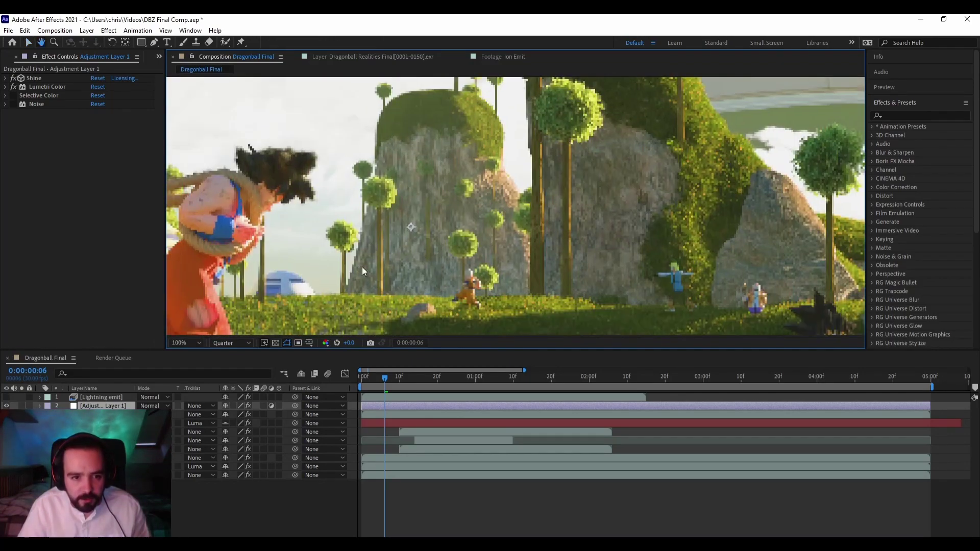
pyautogui.moveTo(362, 267); pyautogui.dragTo(625, 205, button='middle')
pyautogui.moveTo(255, 215); pyautogui.dragTo(386, 217, button='middle')
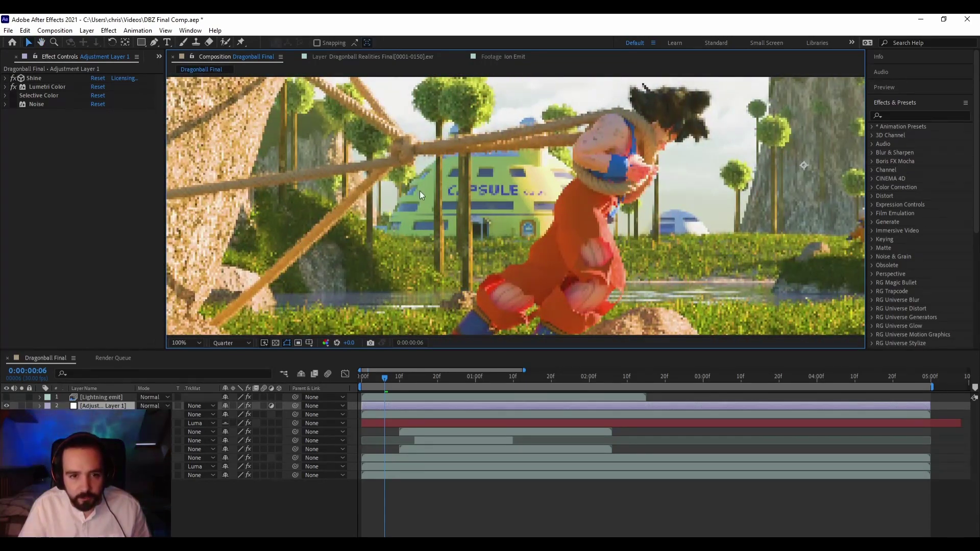
pyautogui.scroll(-4, 434, 232)
pyautogui.moveTo(593, 248); pyautogui.dragTo(555, 252, button='middle')
pyautogui.scroll(4, 556, 249)
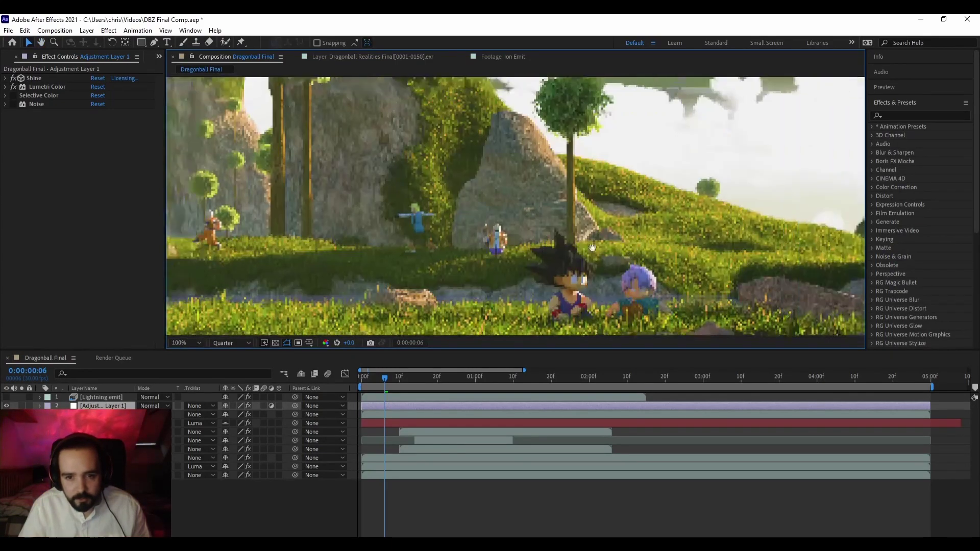
pyautogui.moveTo(778, 225); pyautogui.dragTo(678, 217, button='middle')
pyautogui.scroll(-3, 546, 241)
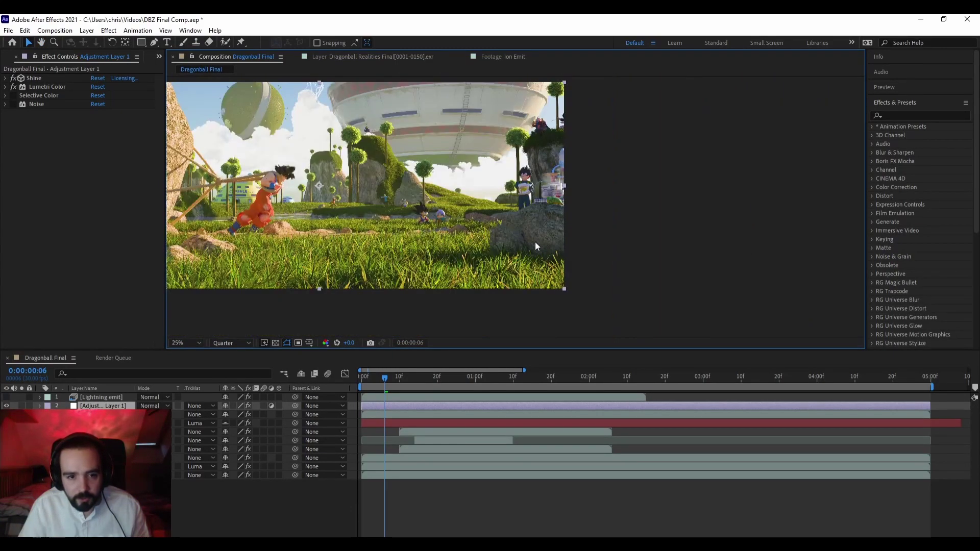
pyautogui.moveTo(374, 203); pyautogui.dragTo(556, 216, button='middle')
pyautogui.scroll(1, 562, 219)
pyautogui.scroll(-1, 561, 219)
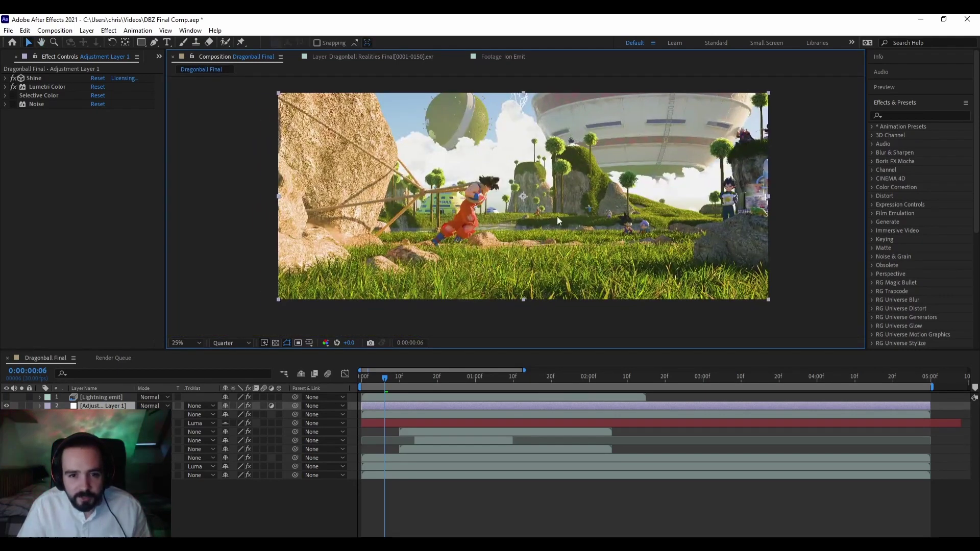
# Enable the Selective Color effect on Adjustment Layer 1
pyautogui.click(14, 95)
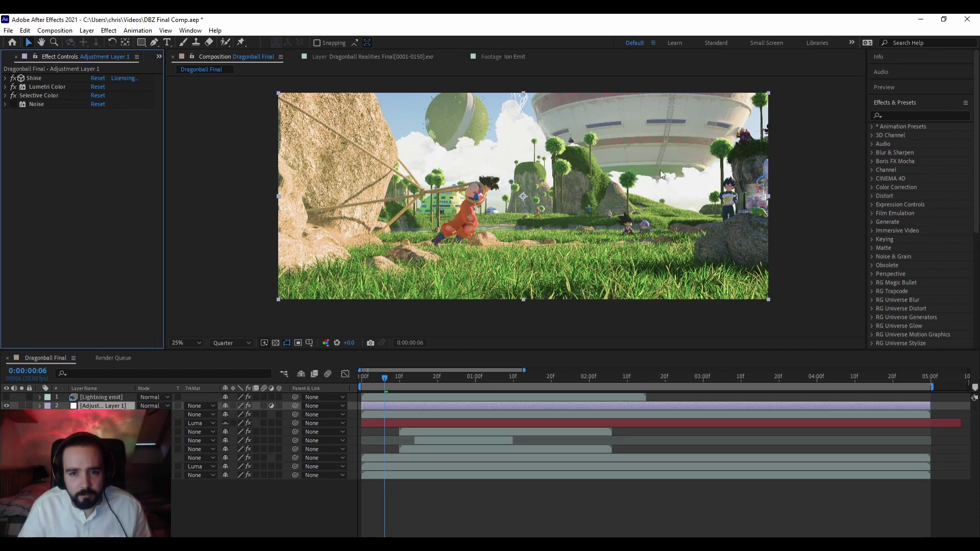
# Examine the cliffs, trees and sky up close with Selective Color enabled, and return to the full frame at 25%
pyautogui.scroll(2, 558, 149)
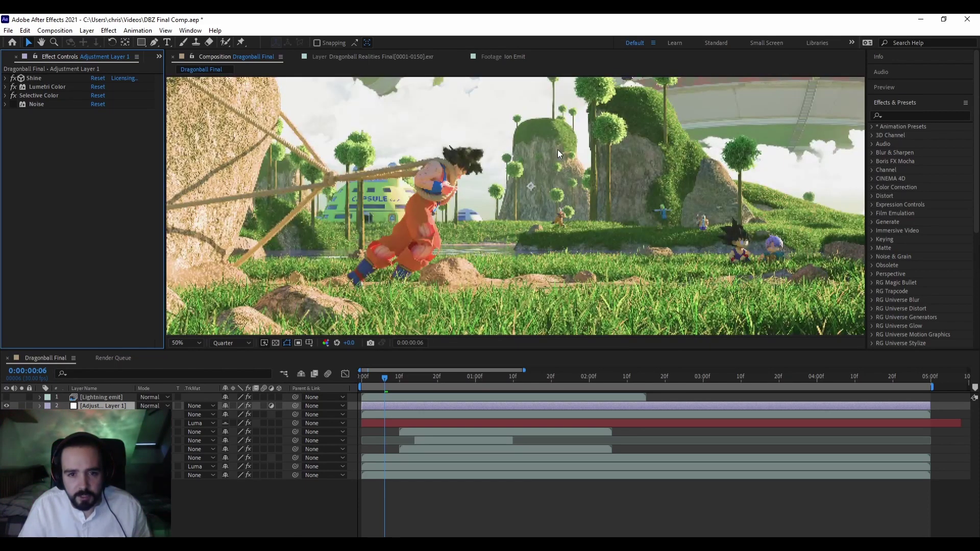
pyautogui.scroll(-2, 558, 149)
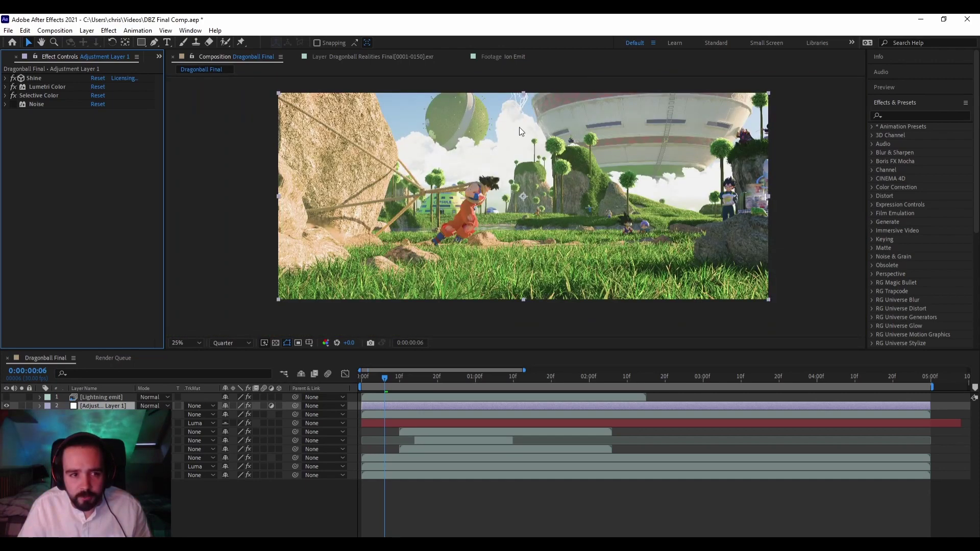
pyautogui.scroll(2, 518, 131)
pyautogui.moveTo(536, 114); pyautogui.dragTo(525, 170, button='middle')
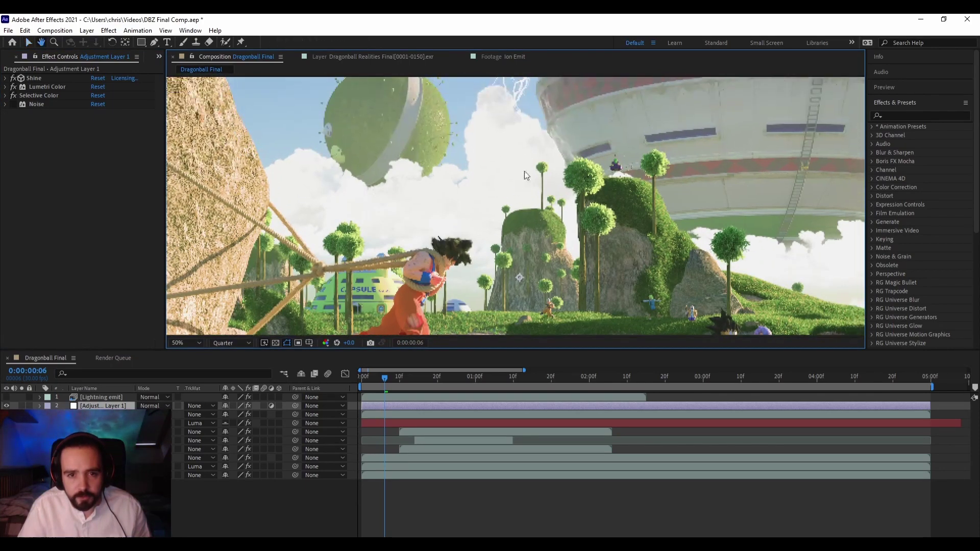
pyautogui.scroll(-2, 521, 110)
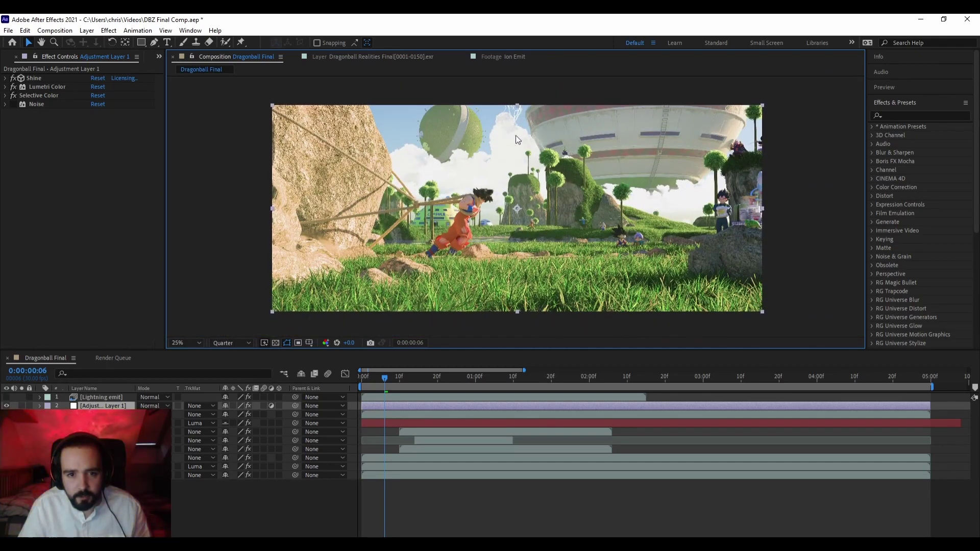
# Enable the Noise effect on Adjustment Layer 1 and set the composition preview resolution to Full
pyautogui.click(13, 104)
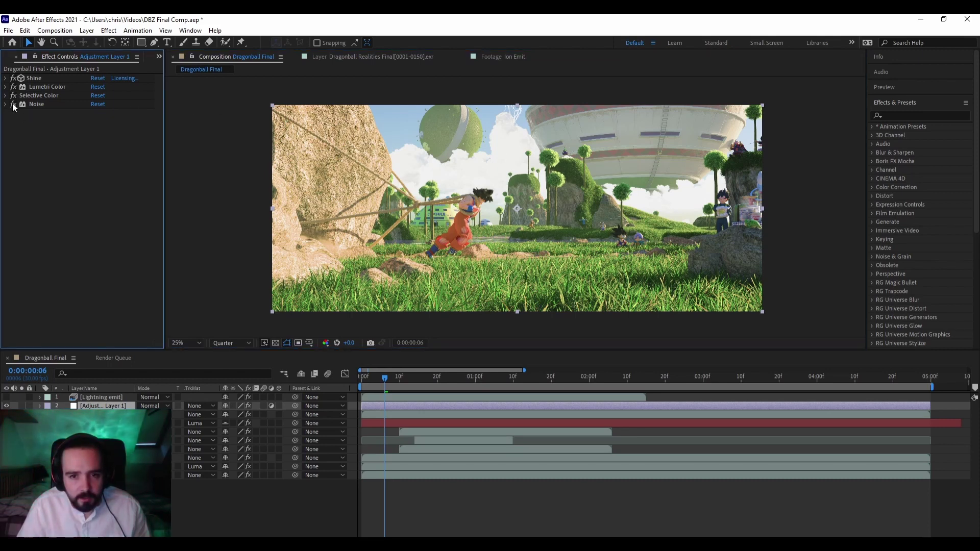
pyautogui.scroll(4, 449, 281)
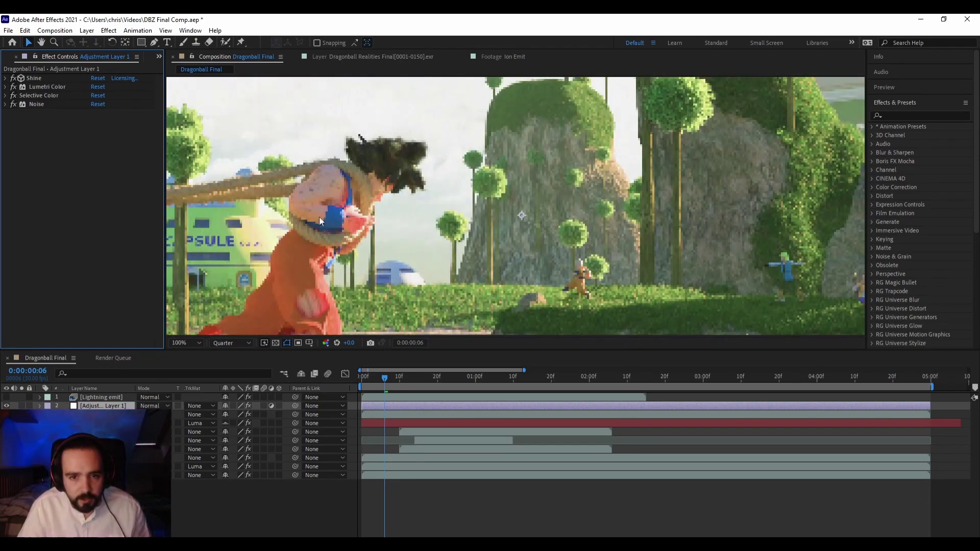
pyautogui.scroll(2, 320, 217)
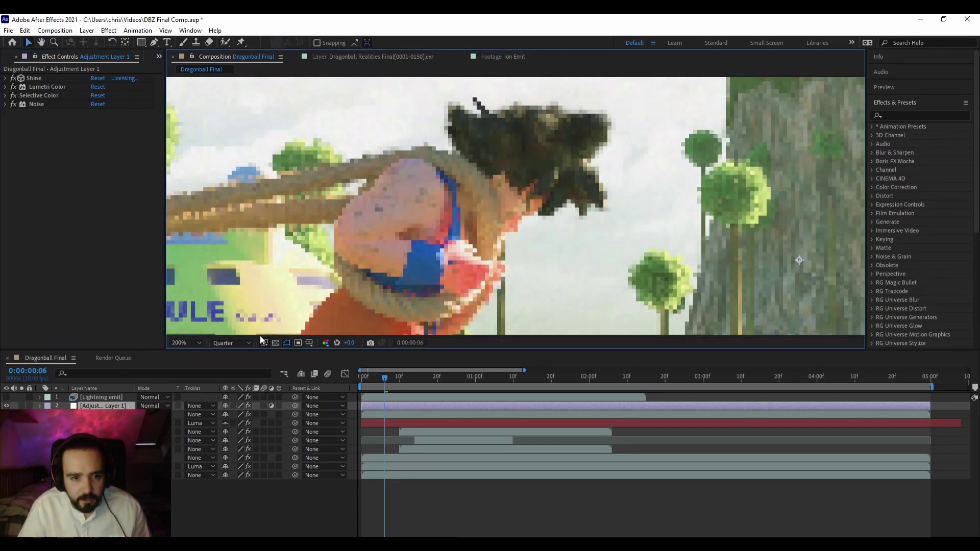
pyautogui.click(230, 343)
pyautogui.click(234, 360)
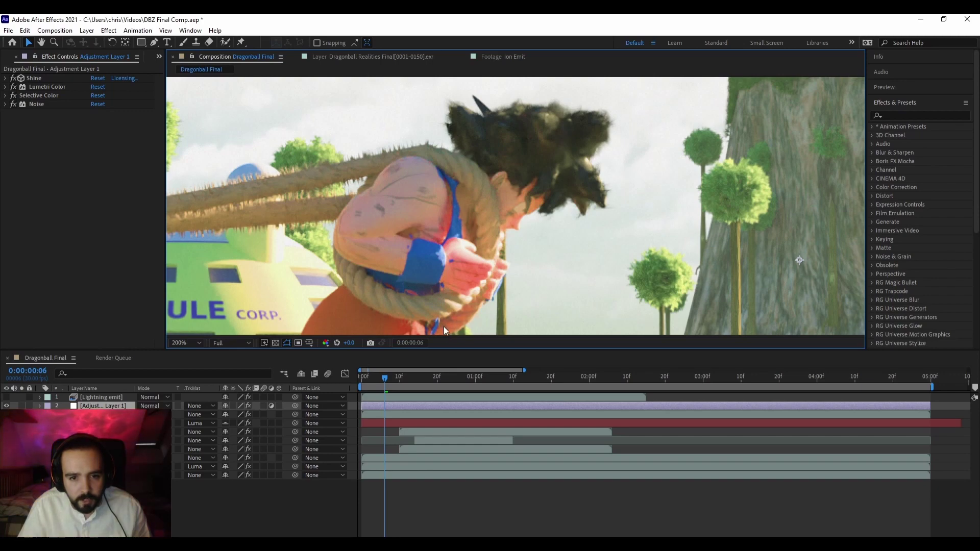
# Inspect the running character and the ropes at full resolution, and dismiss the mail notification
pyautogui.scroll(-2, 316, 255)
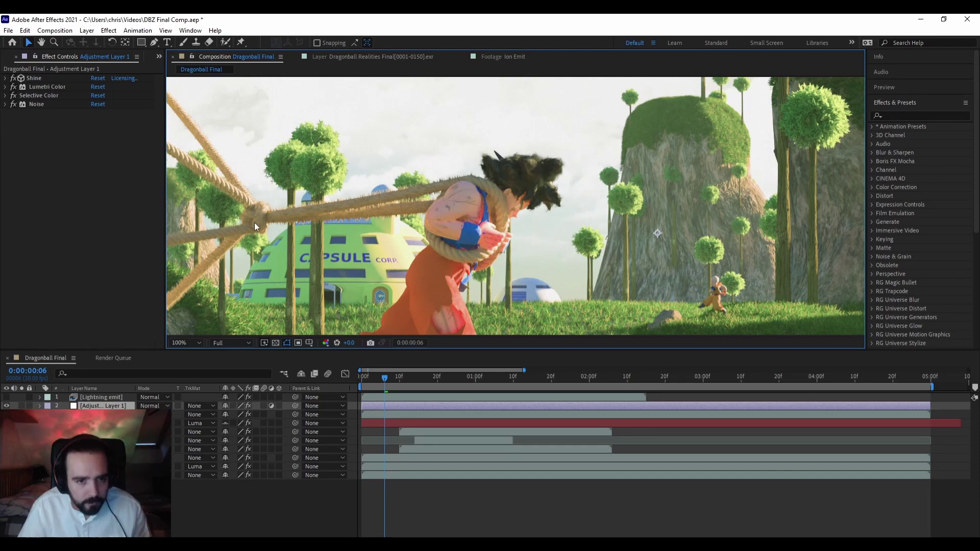
pyautogui.scroll(2, 333, 207)
pyautogui.scroll(-5, 394, 207)
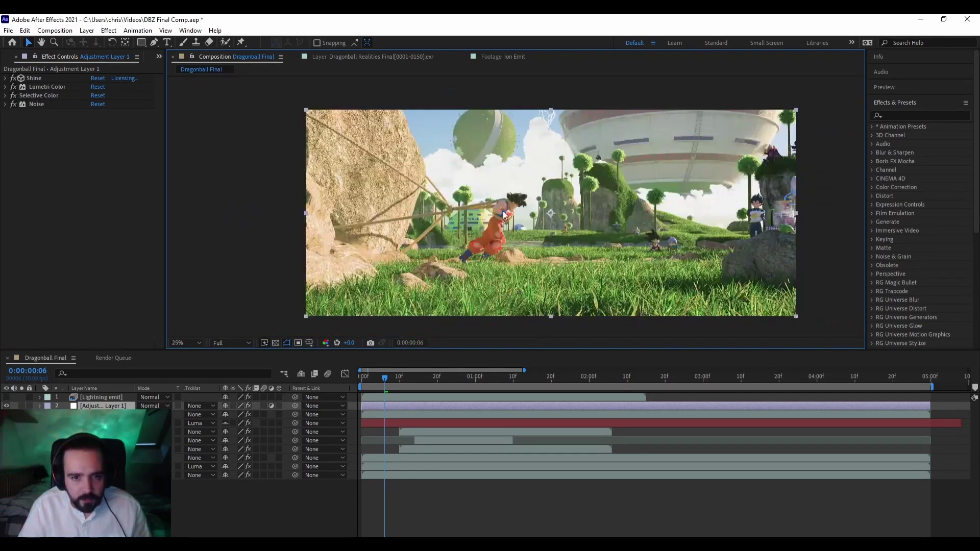
pyautogui.scroll(1, 462, 199)
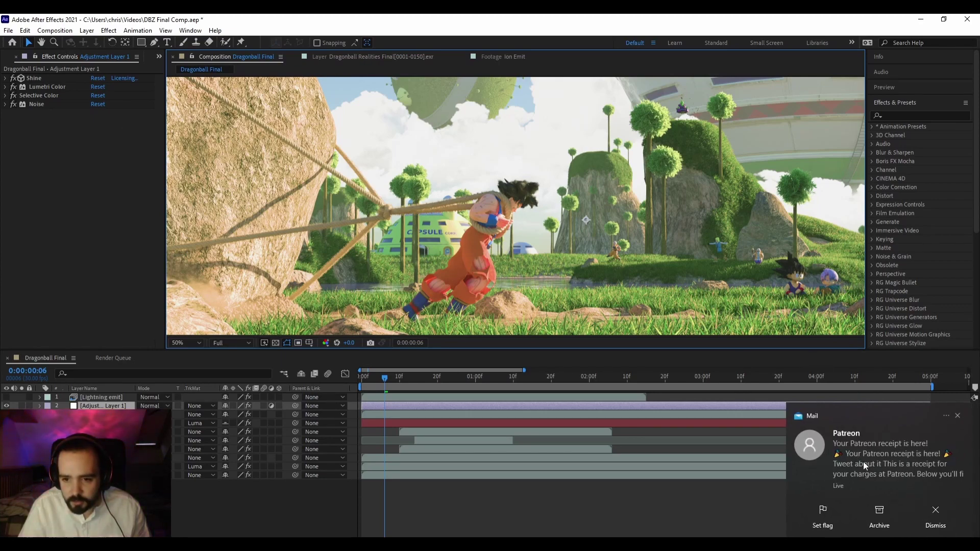
pyautogui.click(958, 416)
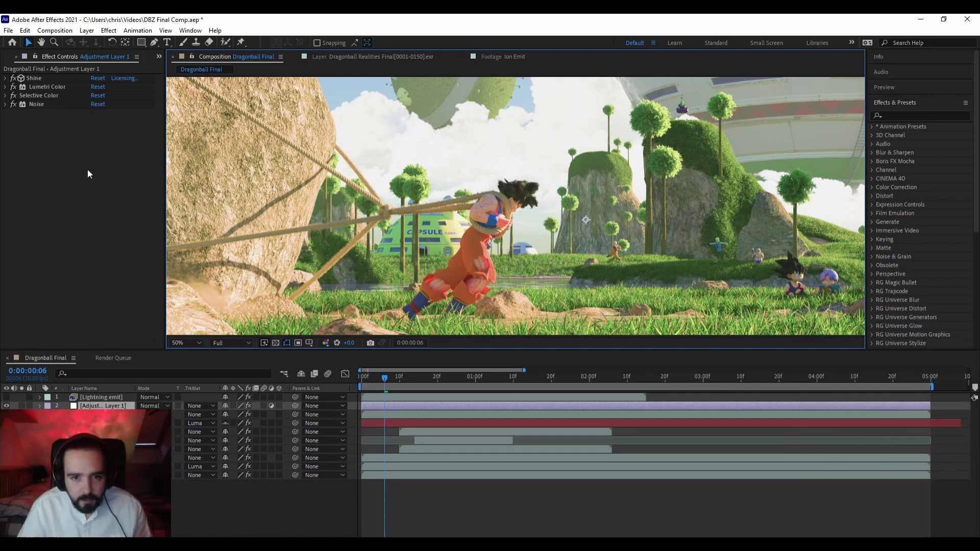
# Compare the running character's hair with the Noise effect on and off at 800% magnification
pyautogui.scroll(4, 413, 267)
pyautogui.click(14, 104)
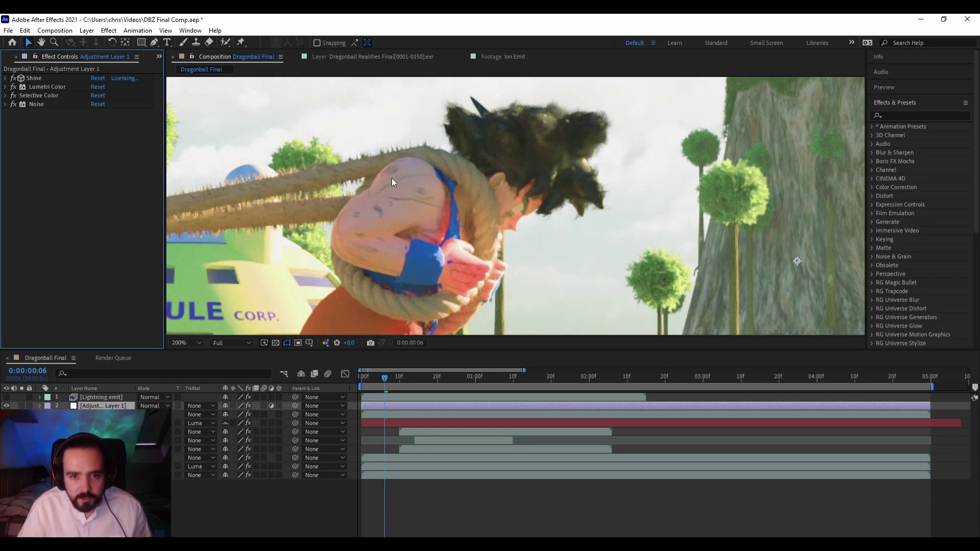
pyautogui.scroll(3, 599, 194)
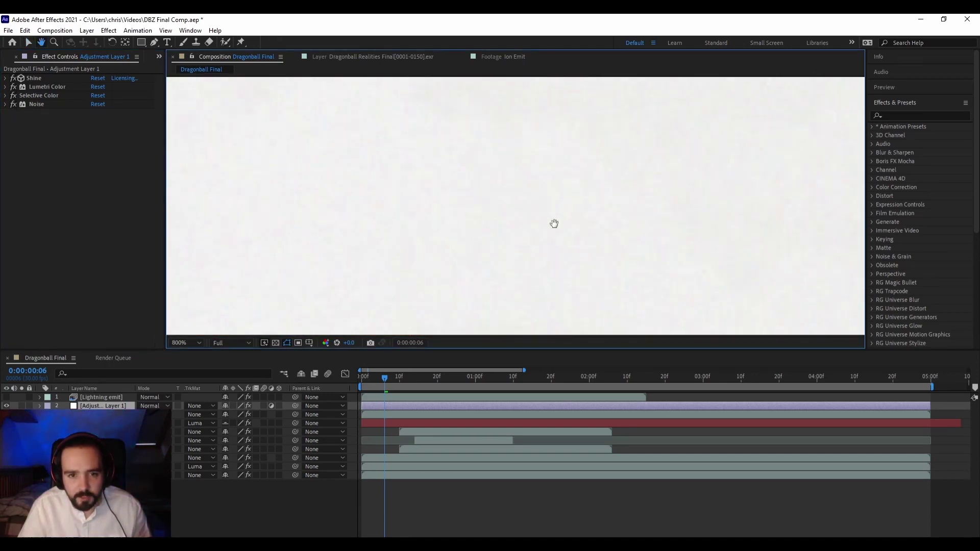
pyautogui.moveTo(554, 224); pyautogui.dragTo(583, 175)
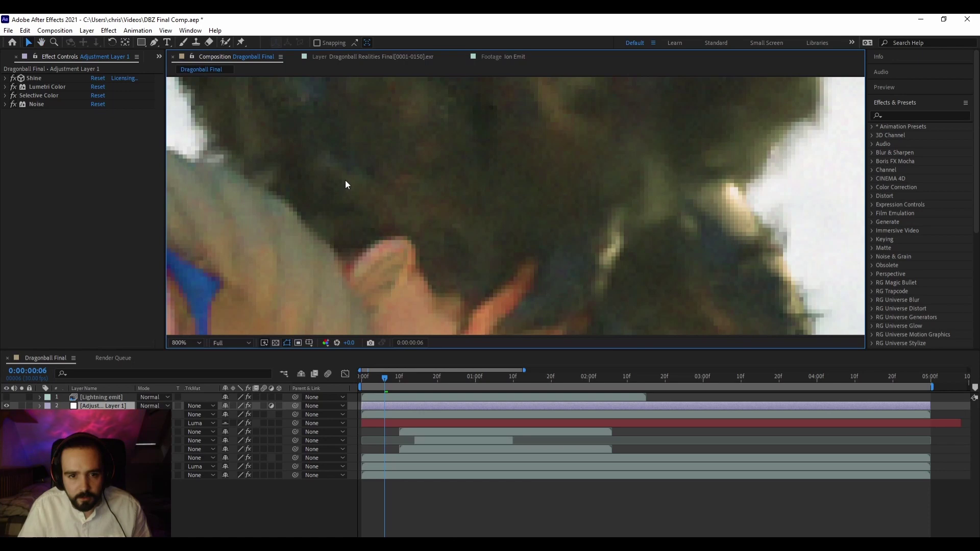
pyautogui.click(14, 105)
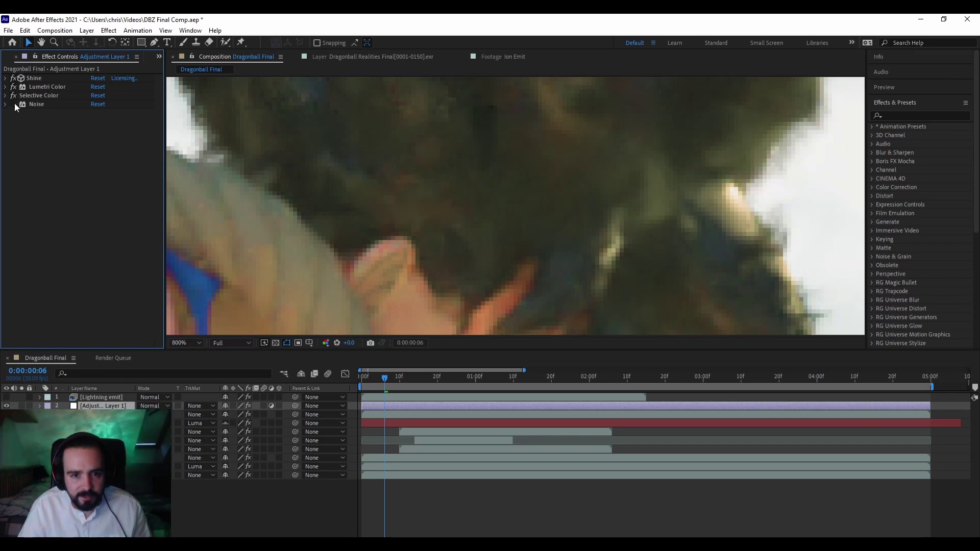
pyautogui.click(13, 104)
# View the running character and the Capsule building at smaller magnifications, ending on the full frame at 25%
pyautogui.scroll(-10, 407, 271)
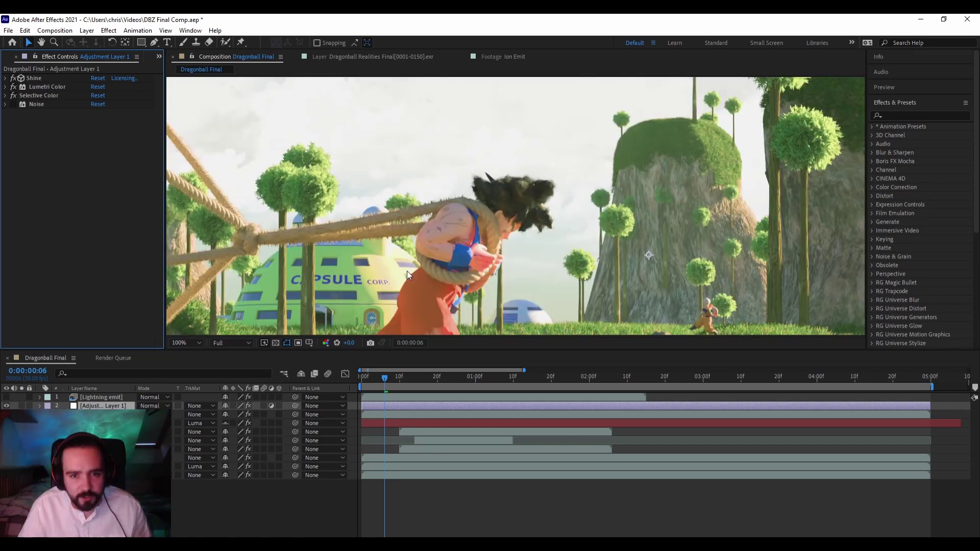
pyautogui.moveTo(490, 298); pyautogui.dragTo(488, 286, button='middle')
pyautogui.press('v')
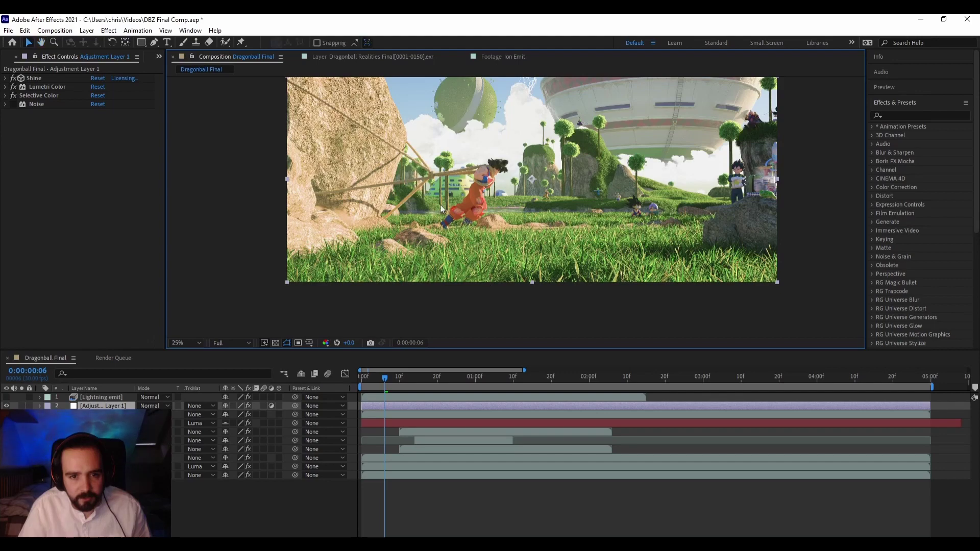
pyautogui.moveTo(418, 239)
pyautogui.mouseDown()
pyautogui.moveTo(424, 288)
pyautogui.moveTo(423, 255)
pyautogui.mouseUp()
pyautogui.scroll(2, 422, 246)
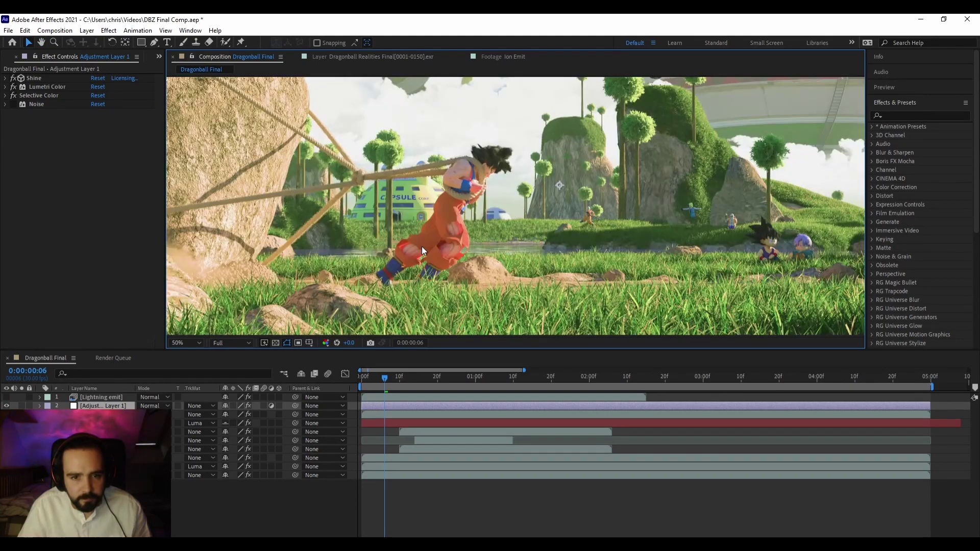
pyautogui.scroll(-2, 422, 247)
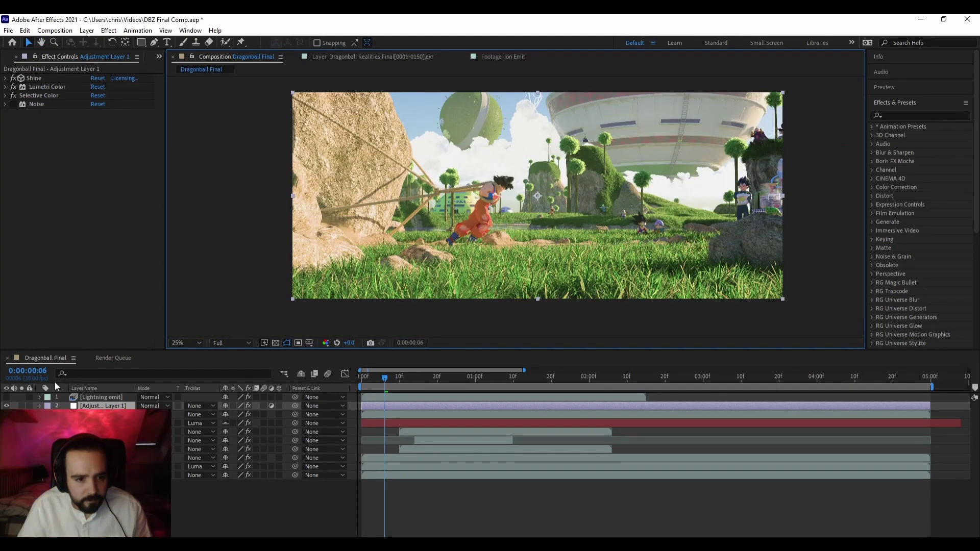
# Review the Noise effect's settings, then examine the running character at 100% and return to the full frame
pyautogui.click(7, 105)
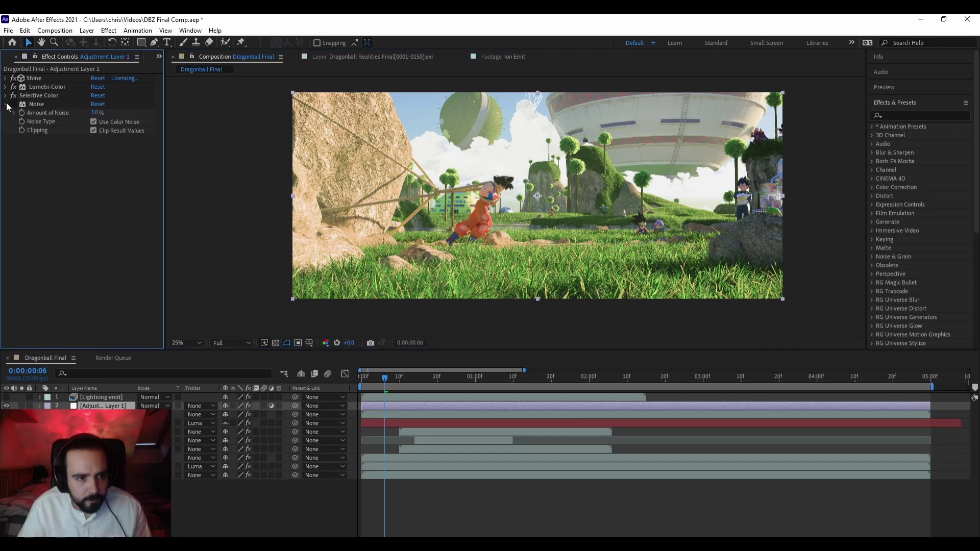
pyautogui.click(6, 104)
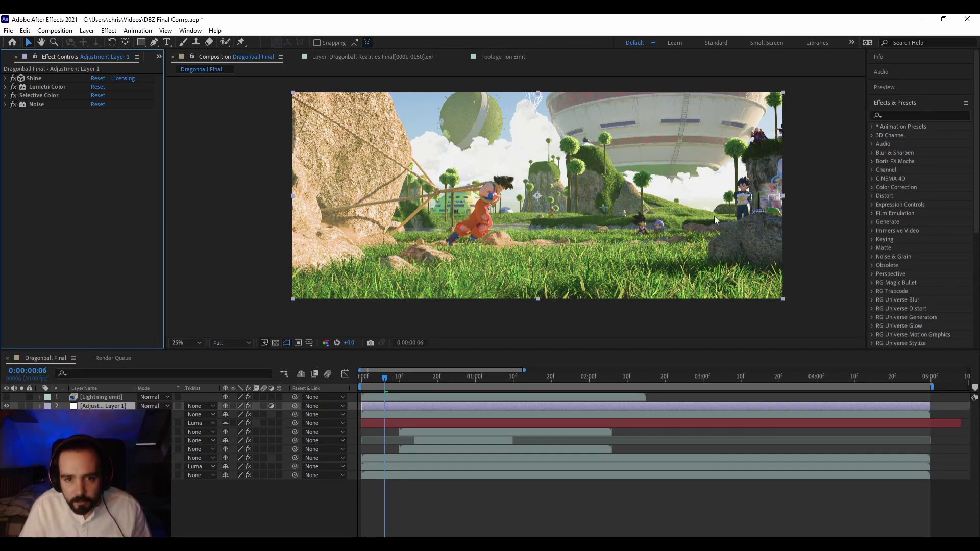
pyautogui.press('/')
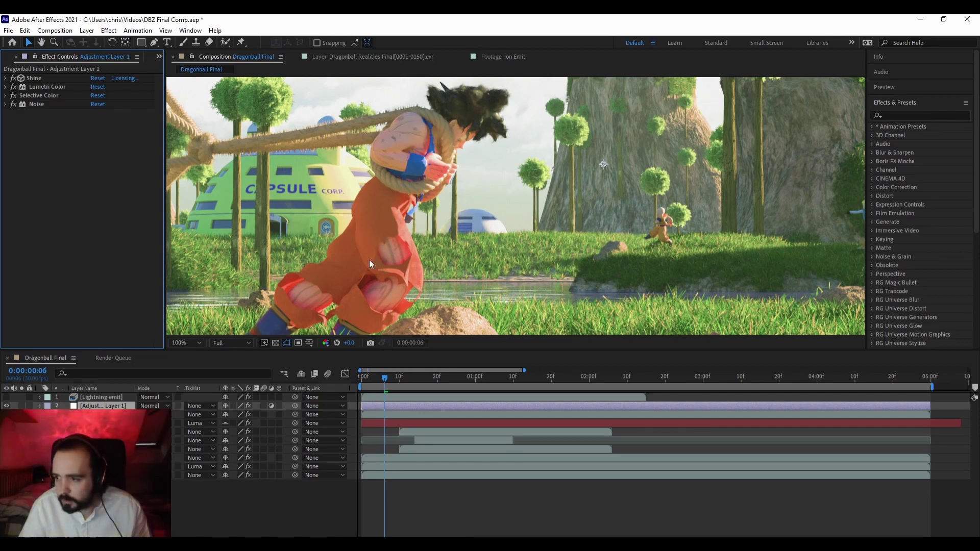
pyautogui.scroll(-1, 555, 241)
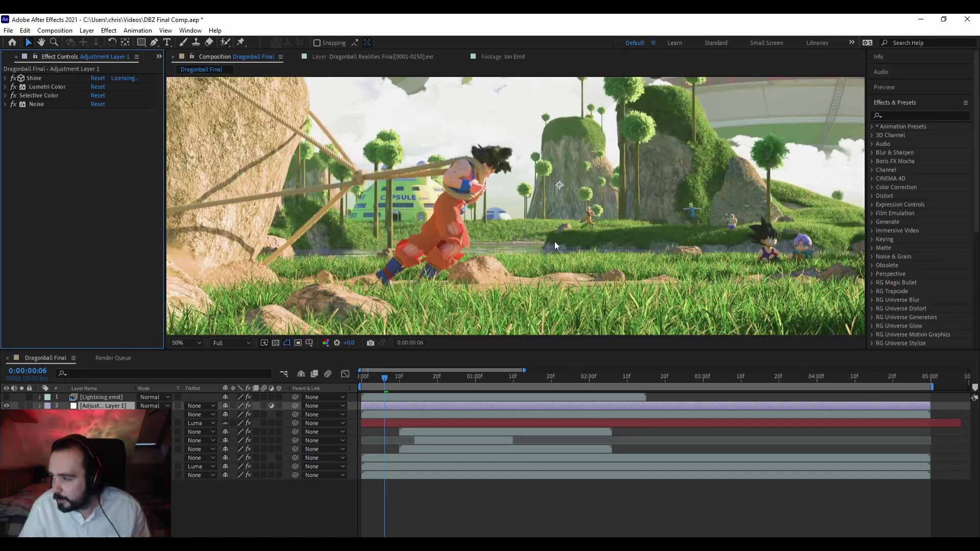
pyautogui.scroll(-2, 587, 257)
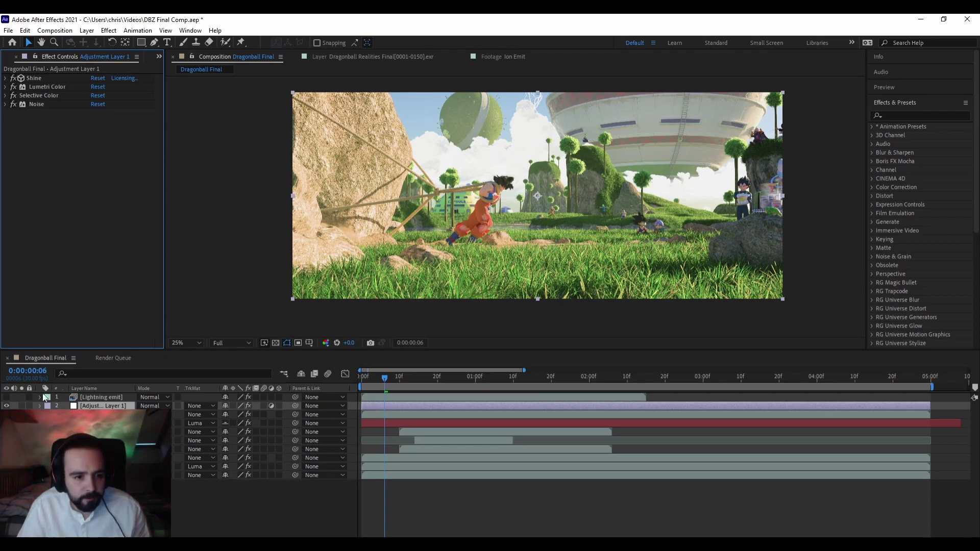
# Select the Lightning emit layer and disable its Levels, Shift Channels, Glow and VC Color Vibrance effects
pyautogui.click(87, 398)
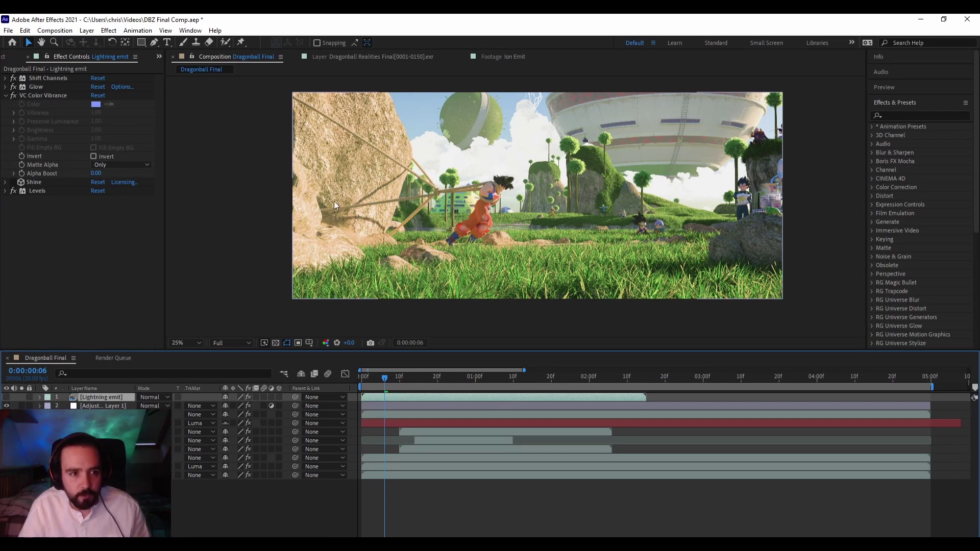
pyautogui.click(13, 190)
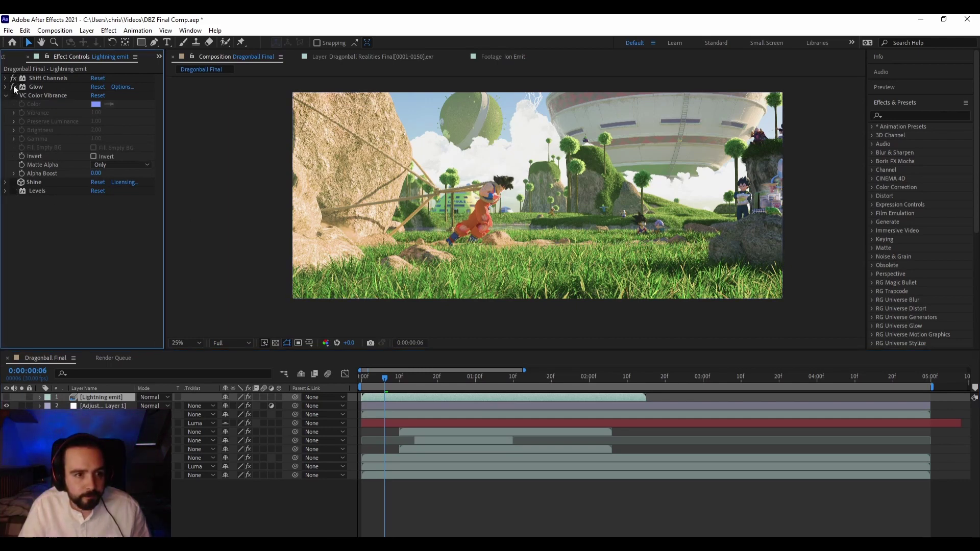
pyautogui.moveTo(14, 78); pyautogui.dragTo(13, 96)
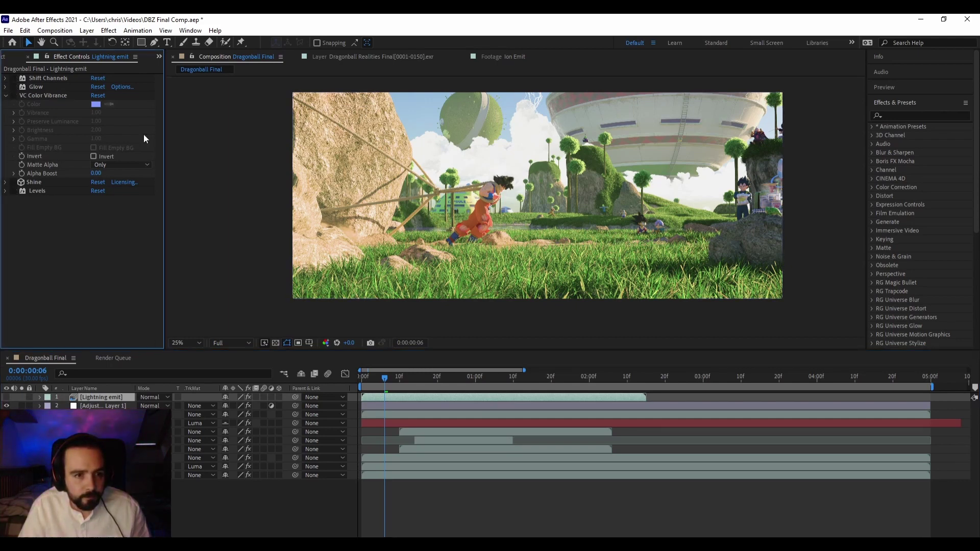
# Move the current time to 0:00:00:08 and frame the lightning above the clouds at 50% magnification
pyautogui.click(392, 380)
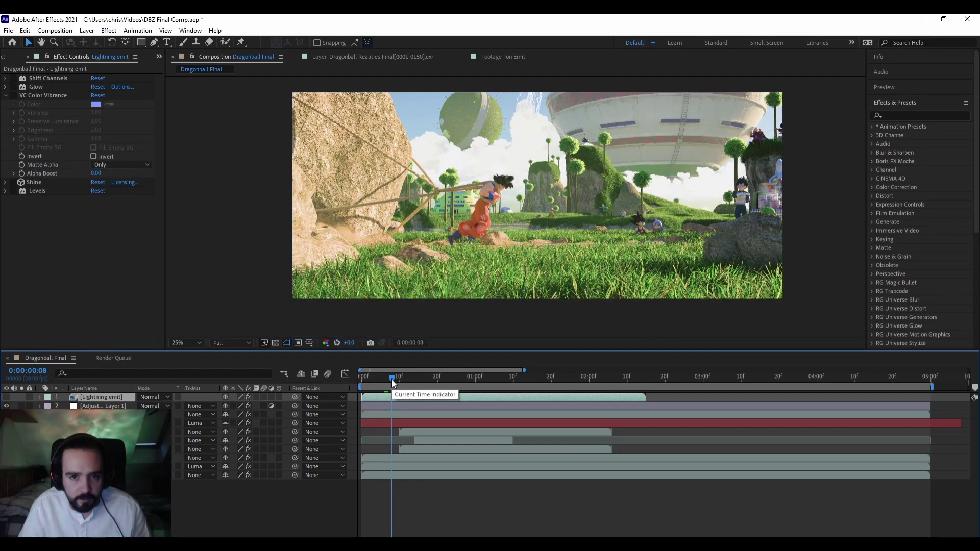
pyautogui.press('.')
pyautogui.press('.')
pyautogui.scroll(4, 517, 151)
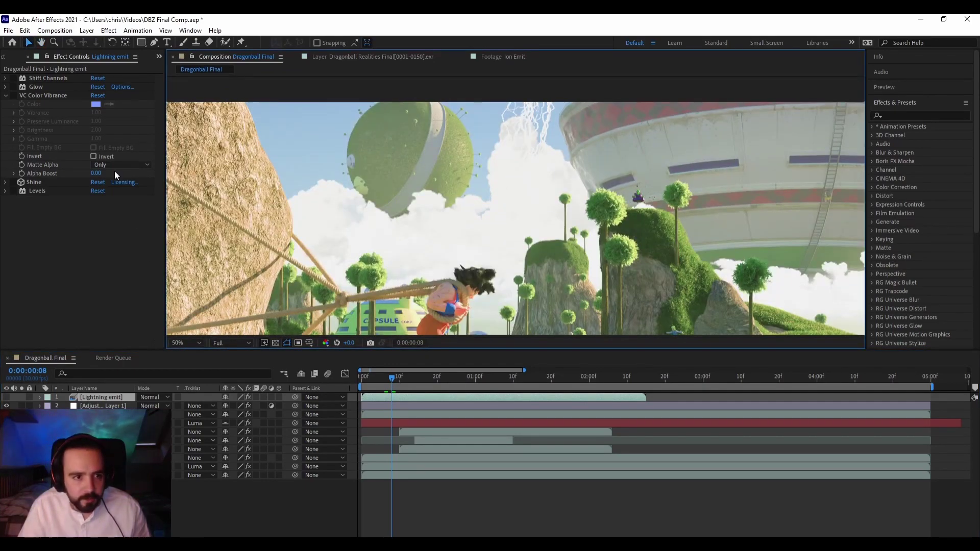
# Show the Lightning emit layer with Shift Channels and Glow enabled, comparing the lightning with VC Color Vibrance on and off
pyautogui.click(15, 79)
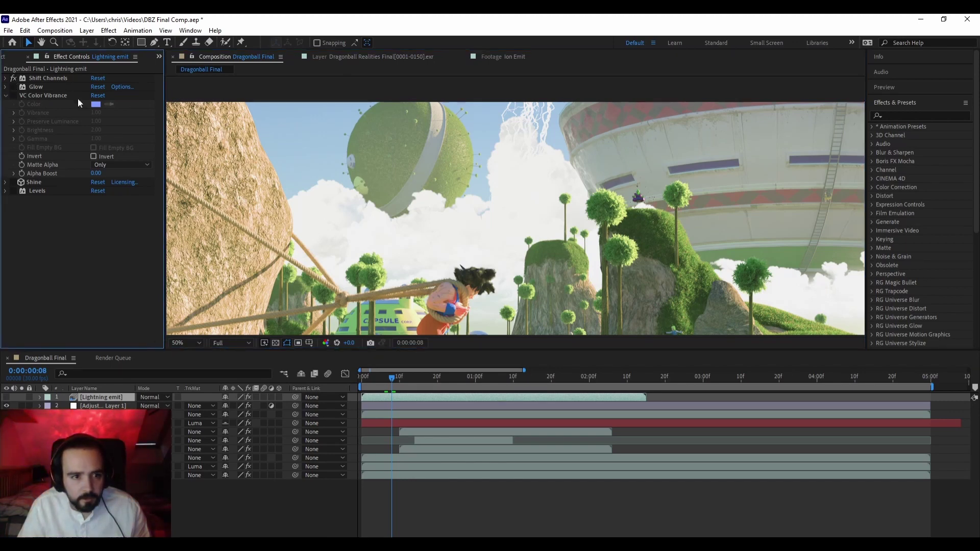
pyautogui.click(14, 87)
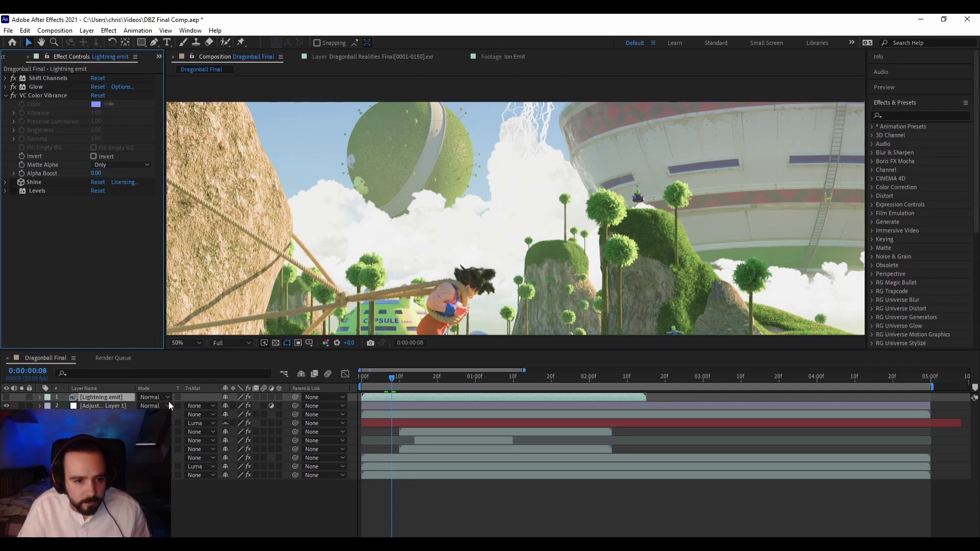
pyautogui.click(7, 397)
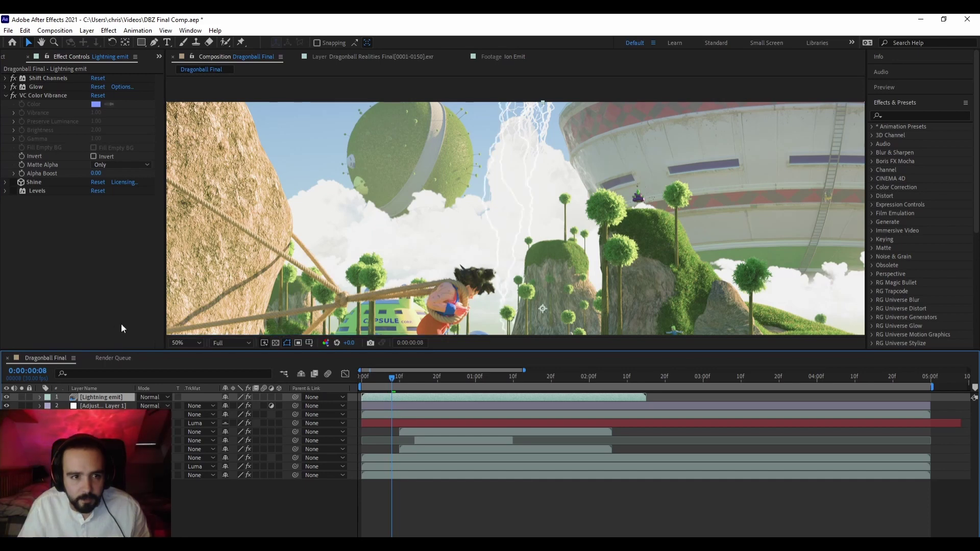
pyautogui.click(15, 95)
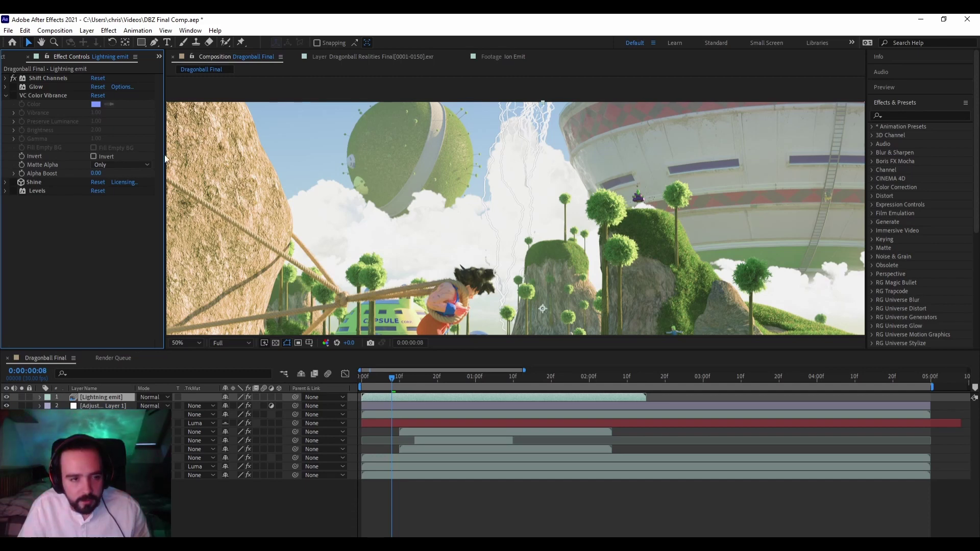
pyautogui.click(14, 87)
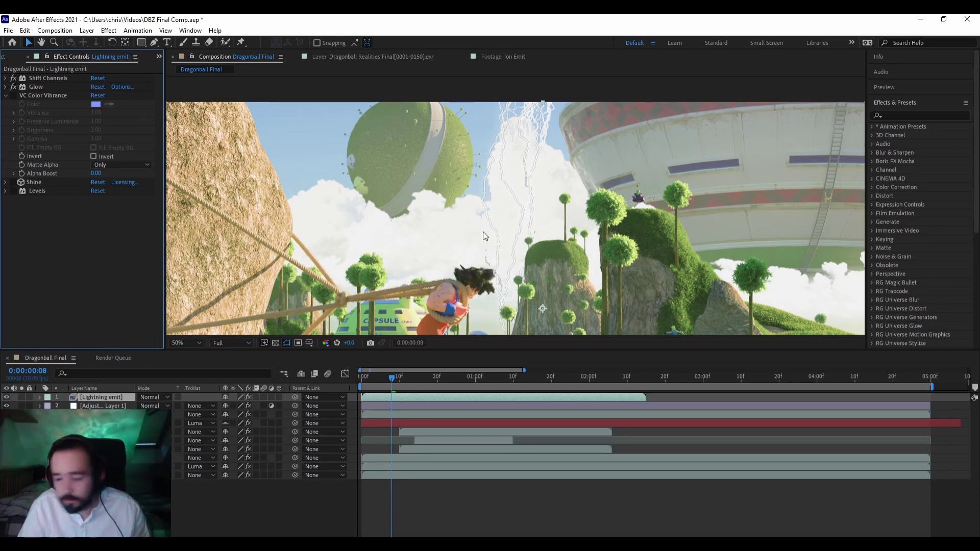
# Enable VC Color Vibrance and Shine on the Lightning emit layer and examine the lightning close up and in the full frame
pyautogui.click(14, 95)
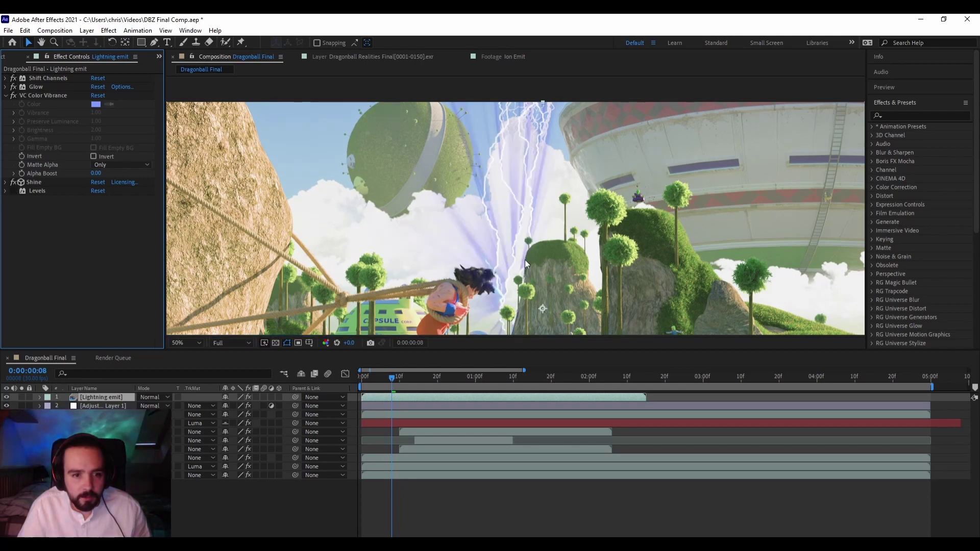
pyautogui.scroll(-2, 525, 259)
pyautogui.scroll(2, 531, 270)
pyautogui.scroll(-2, 537, 272)
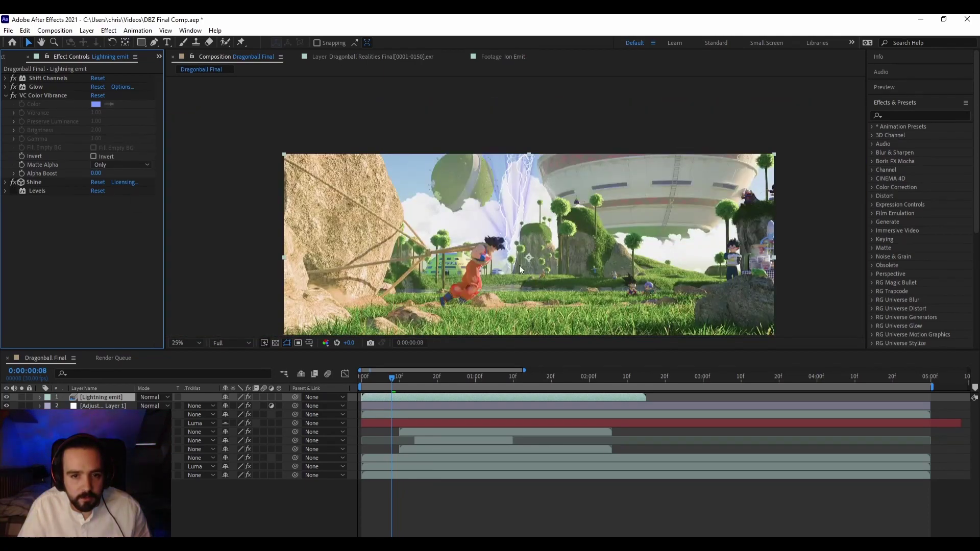
pyautogui.scroll(2, 519, 266)
pyautogui.scroll(-2, 519, 264)
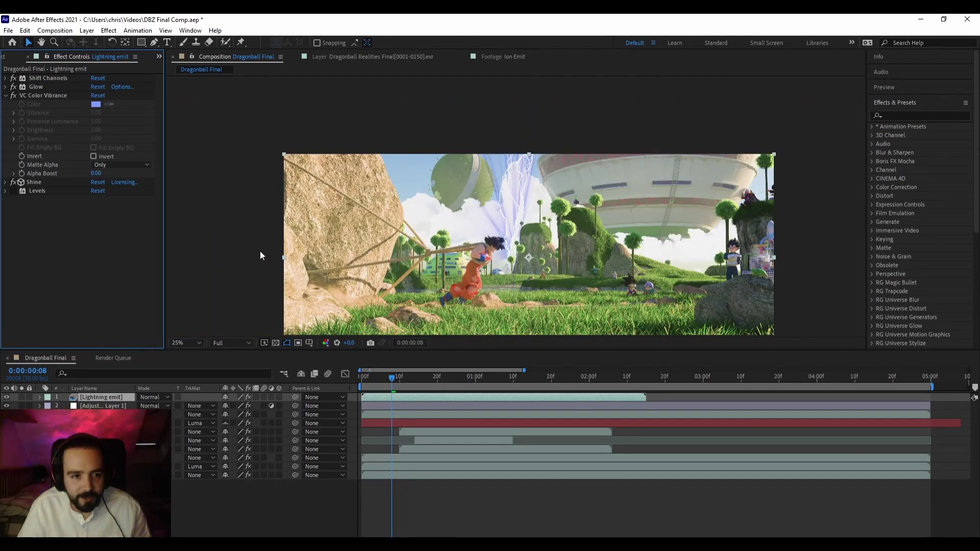
pyautogui.moveTo(260, 256); pyautogui.dragTo(263, 217)
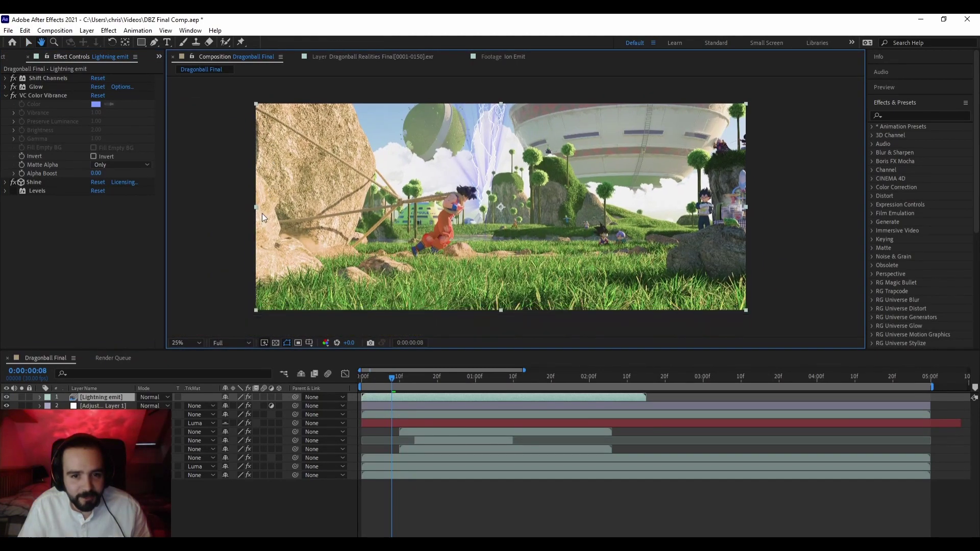
pyautogui.scroll(2, 261, 213)
pyautogui.scroll(-2, 262, 213)
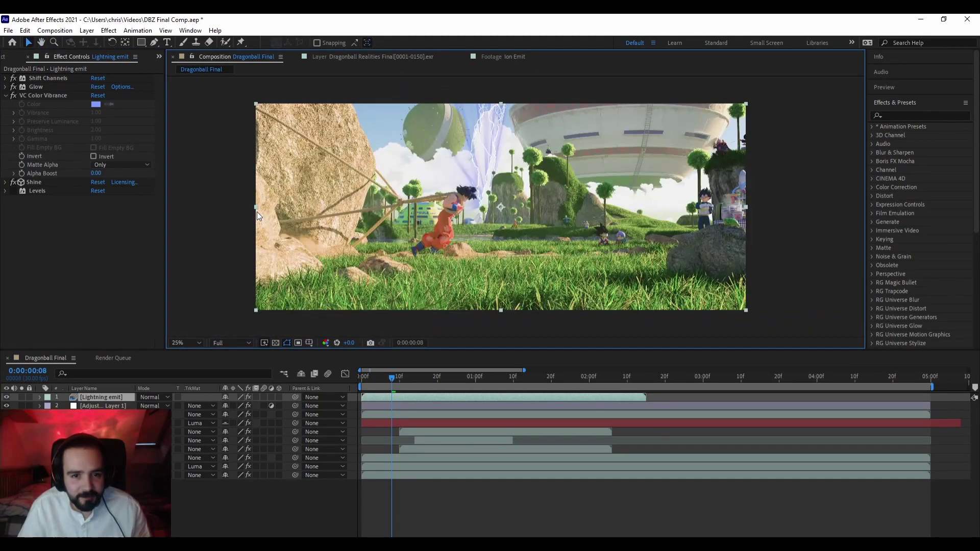
# Disable Shine and enable Levels on the Lightning emit layer, then frame the lightning and running character at 50% magnification
pyautogui.click(14, 183)
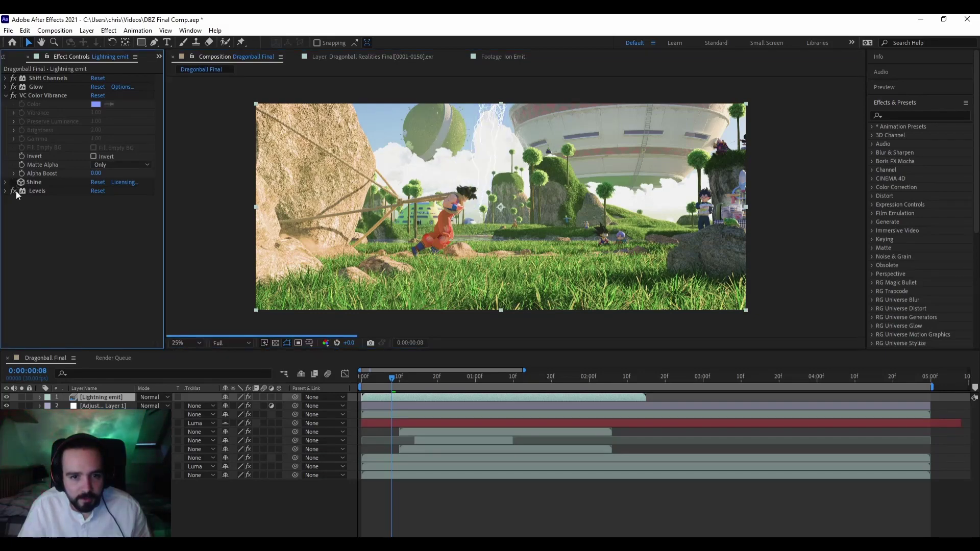
pyautogui.press('/')
pyautogui.scroll(-2, 414, 220)
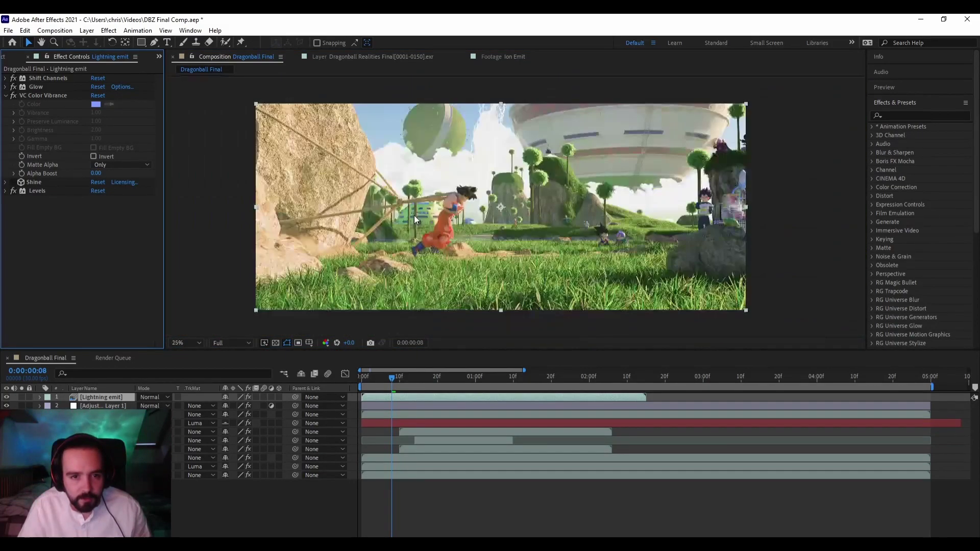
pyautogui.moveTo(415, 220); pyautogui.dragTo(449, 171)
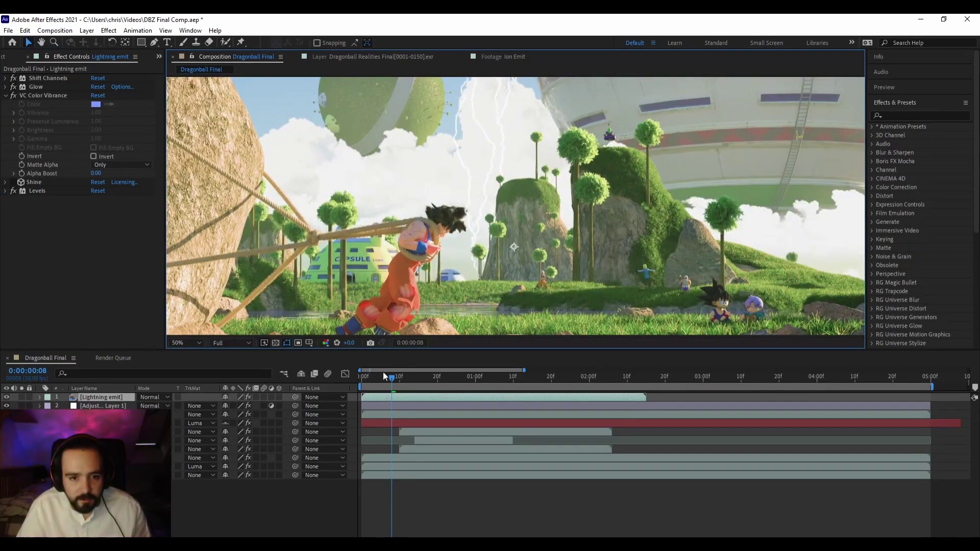
# Move the current time to 0:00:00:00 and center the whole frame in the composition viewer at 25% magnification
pyautogui.moveTo(392, 384); pyautogui.dragTo(364, 382)
pyautogui.click(247, 343)
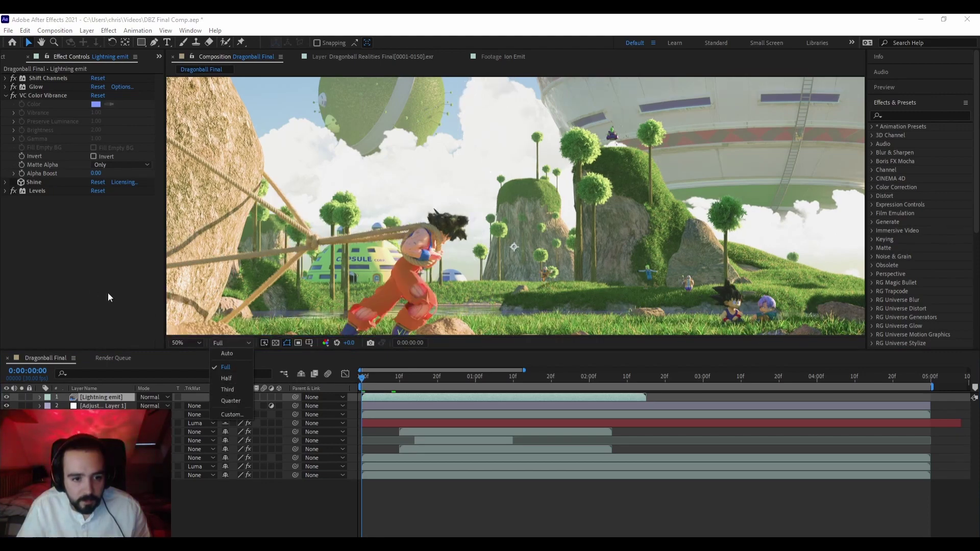
pyautogui.click(108, 293)
pyautogui.scroll(-1, 330, 299)
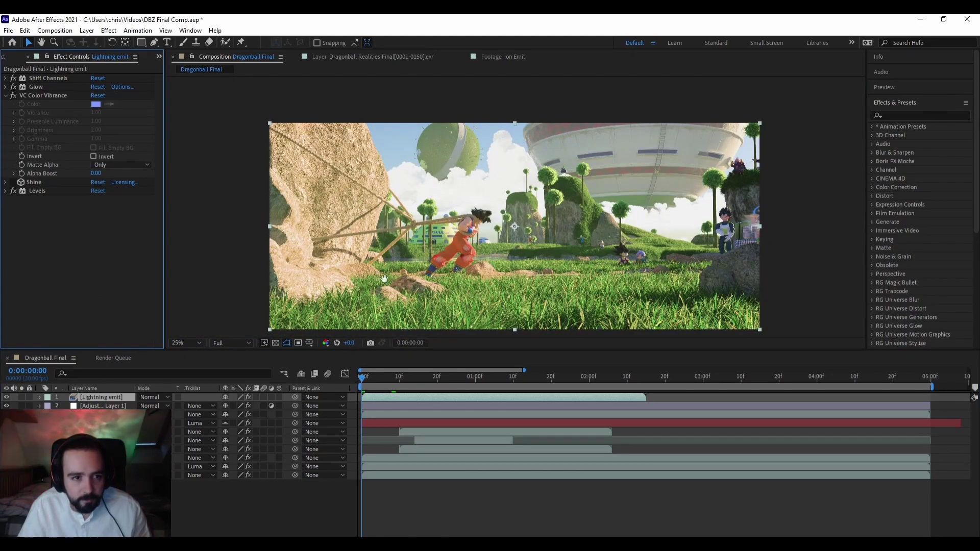
pyautogui.moveTo(384, 278); pyautogui.dragTo(387, 254)
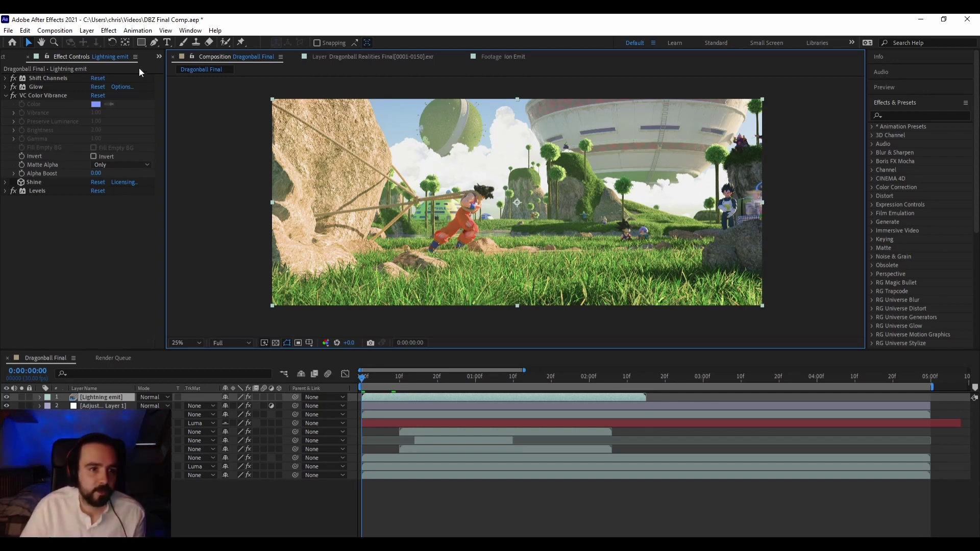
# Show the project's list of footage and compositions in place of the Lightning emit layer's effects
pyautogui.click(45, 56)
pyautogui.click(69, 59)
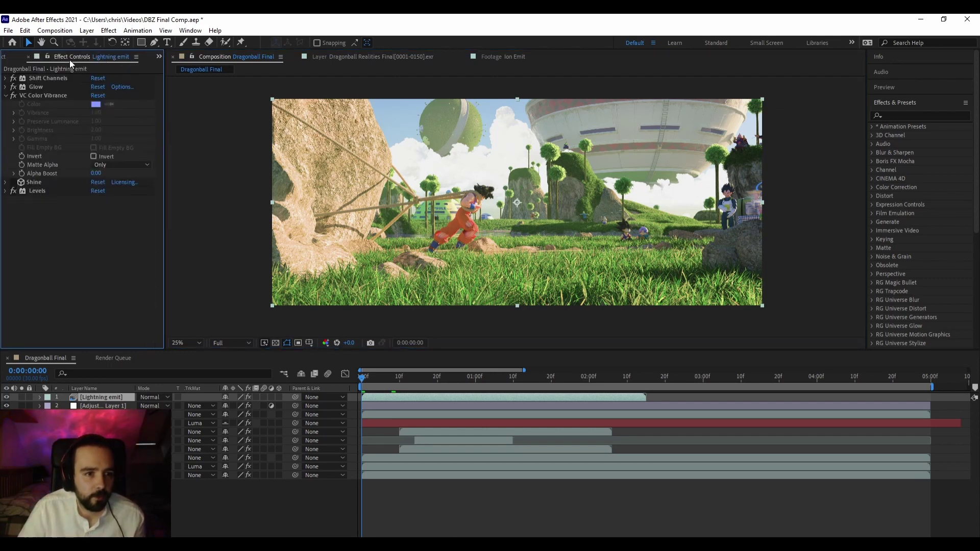
pyautogui.click(15, 57)
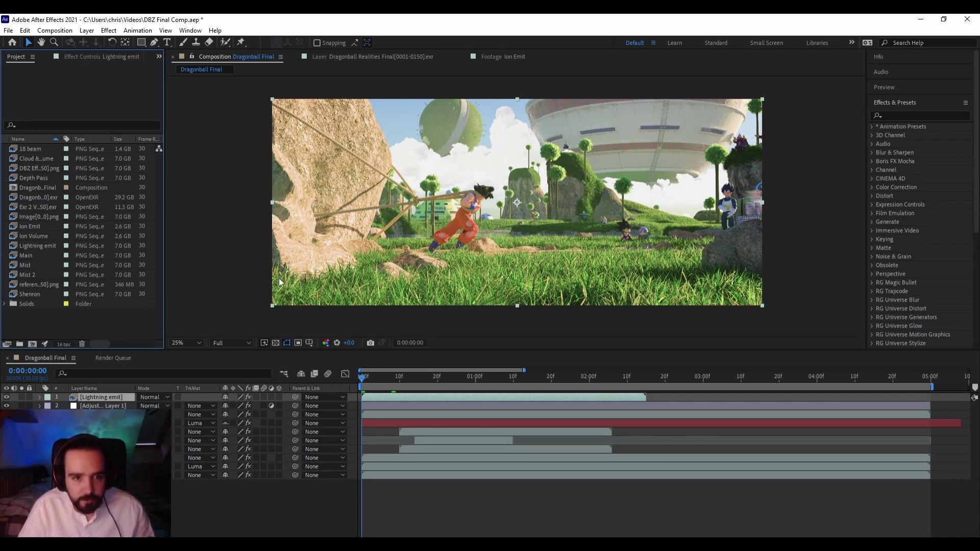
# Examine the running character at 50% magnification, comparing it with the full frame at 25%
pyautogui.scroll(2, 473, 211)
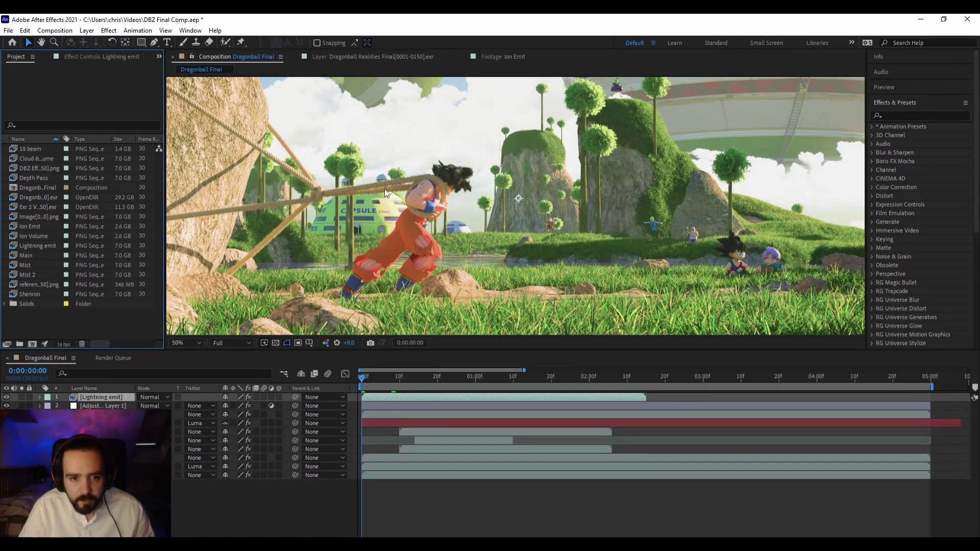
pyautogui.scroll(-2, 397, 194)
pyautogui.scroll(2, 397, 194)
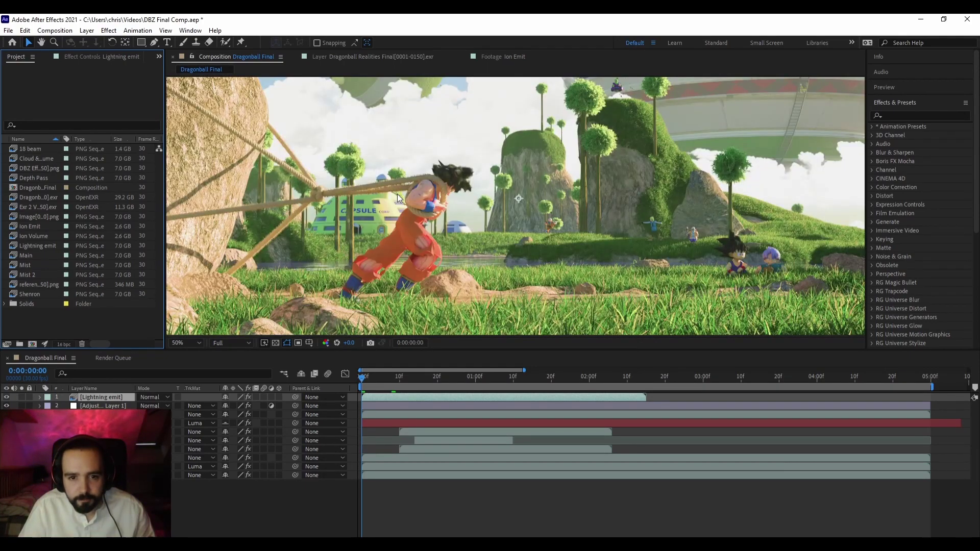
pyautogui.scroll(-2, 398, 194)
pyautogui.scroll(2, 397, 194)
pyautogui.scroll(-1, 398, 194)
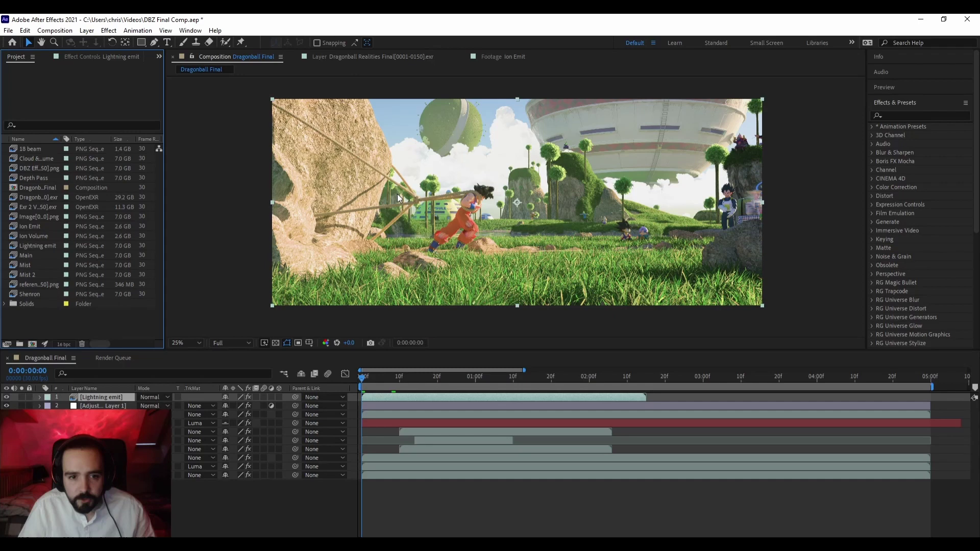
# Deselect the Lightning emit layer, then make the composition viewer taller and fit the frame to it
pyautogui.click(214, 173)
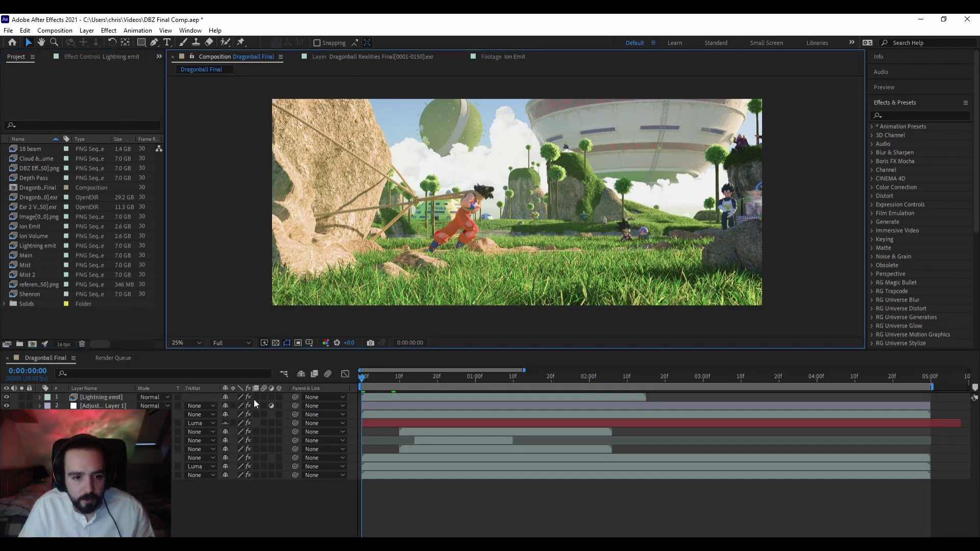
pyautogui.moveTo(278, 350); pyautogui.dragTo(276, 459)
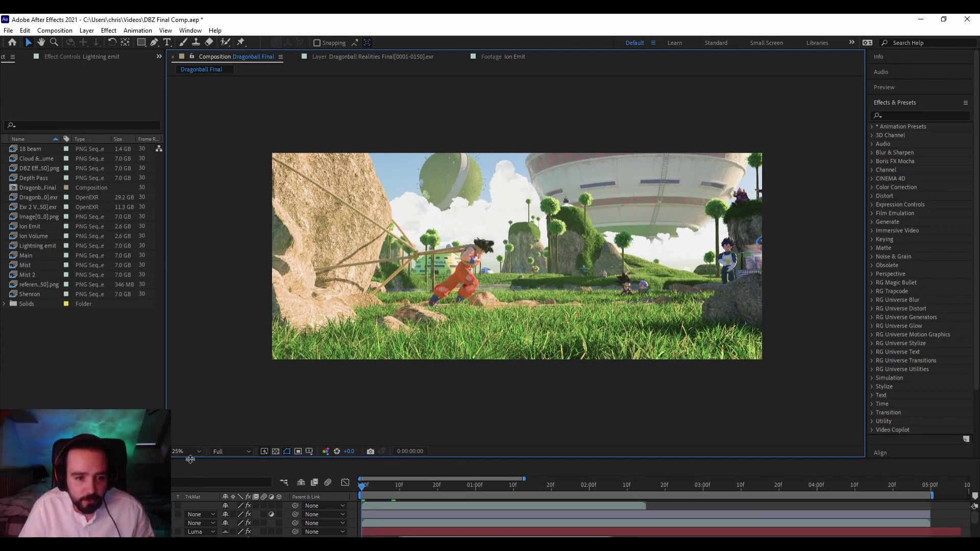
pyautogui.click(188, 452)
pyautogui.click(187, 284)
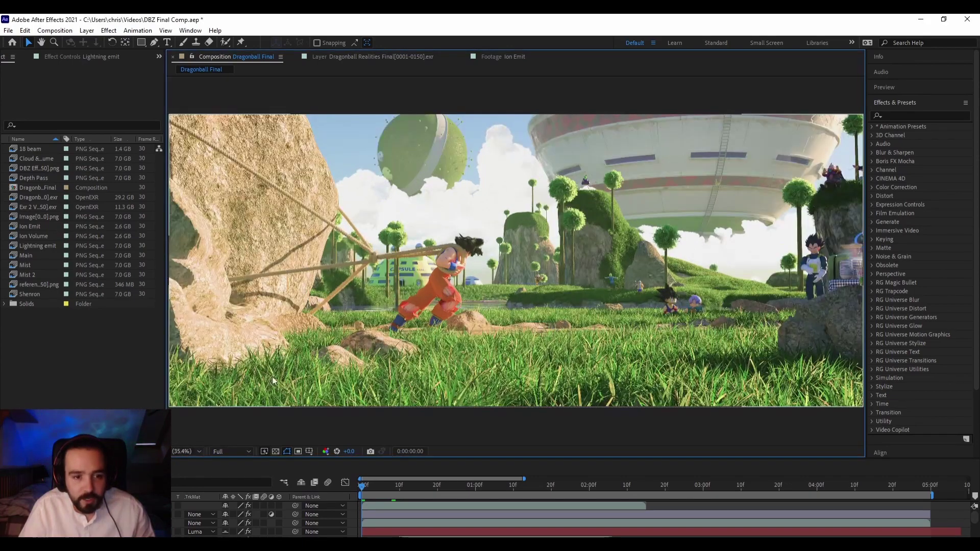
# Widen the composition viewer by narrowing the project list, fit the frame to it, and view the scene close up and whole
pyautogui.moveTo(165, 286); pyautogui.dragTo(74, 286)
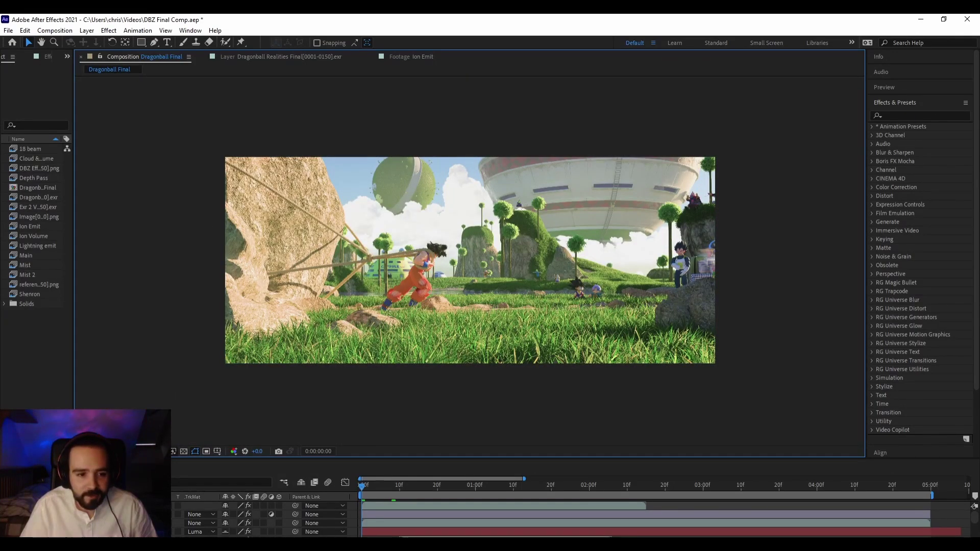
pyautogui.click(122, 451)
pyautogui.click(120, 279)
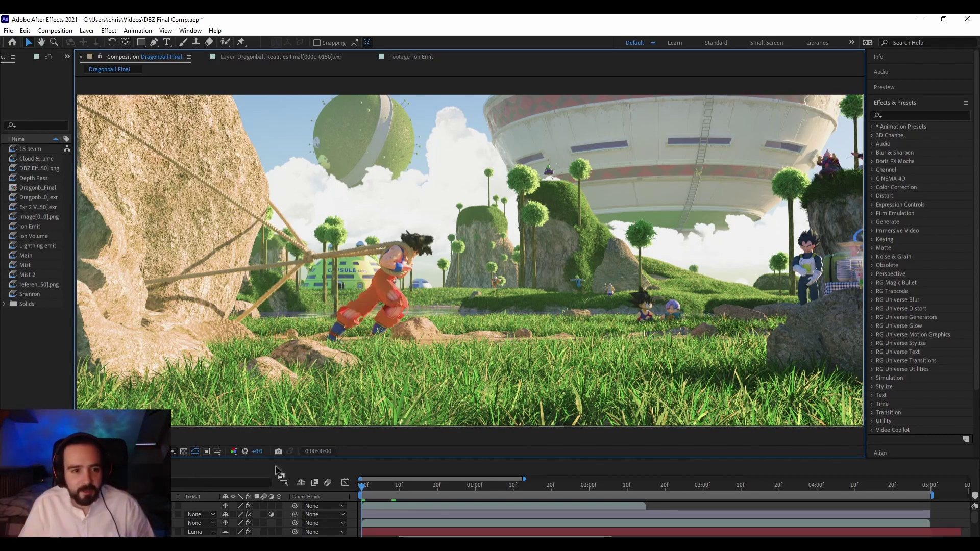
pyautogui.scroll(1, 275, 381)
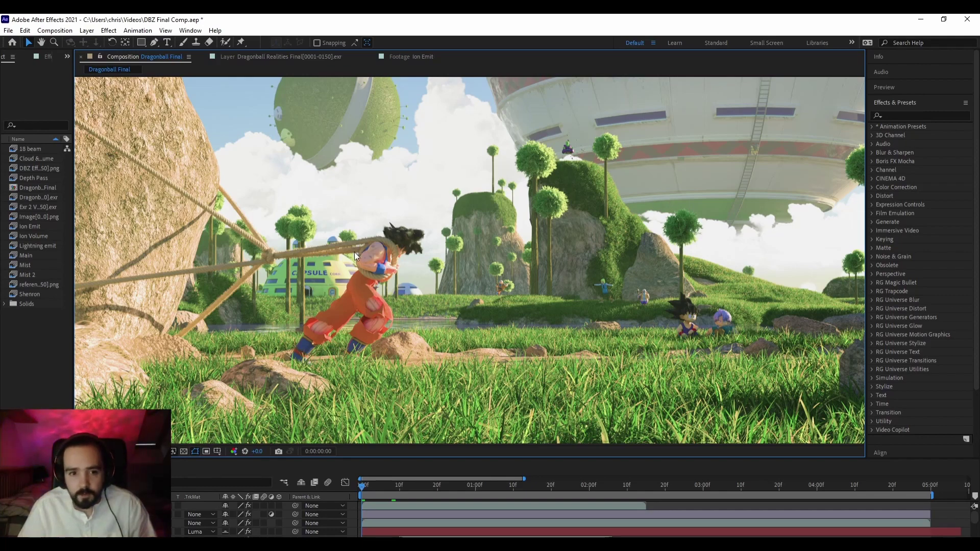
pyautogui.scroll(-2, 435, 241)
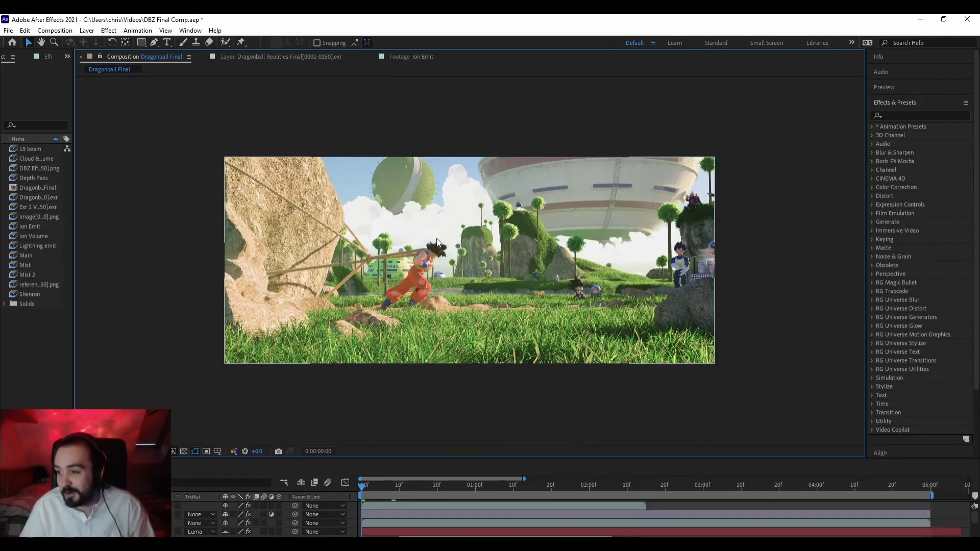